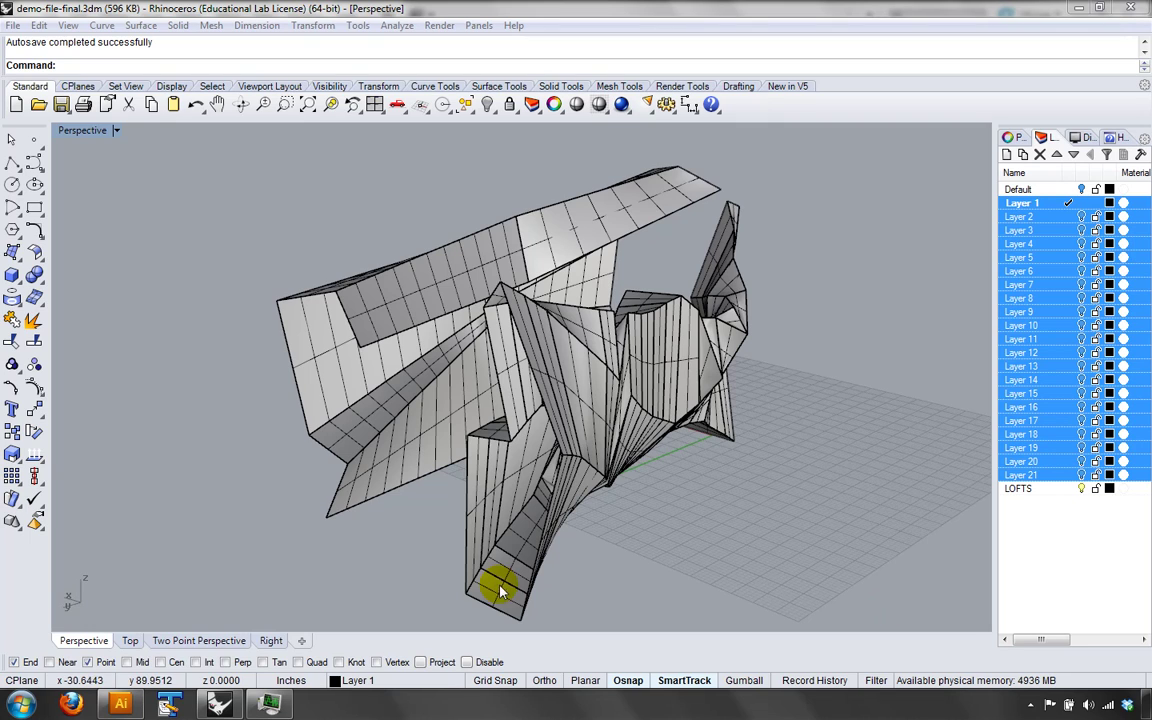
- Review the layered section linework in Illustrator's demo-file.ai, return to Rhino and inspect the finished loft model from several angles
{"action": "left_click", "coordinate": [102, 705]}
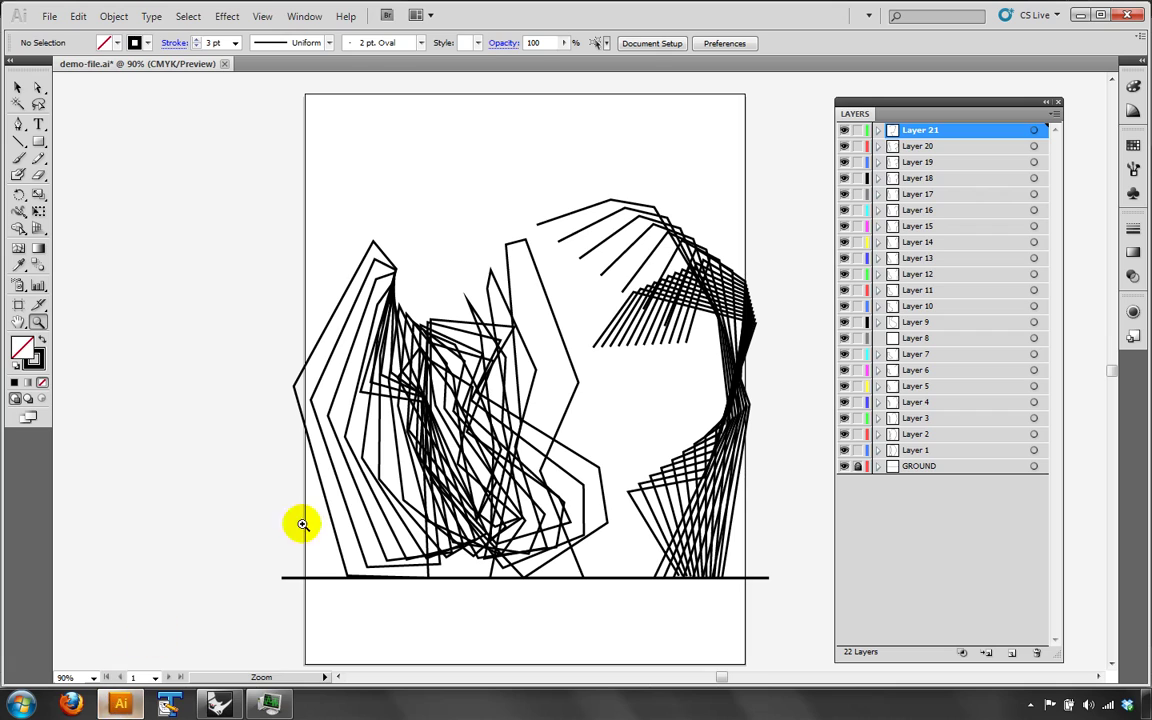
{"action": "left_click", "coordinate": [218, 705]}
{"action": "right_click_drag", "start_coordinate": [530, 438], "coordinate": [231, 393]}
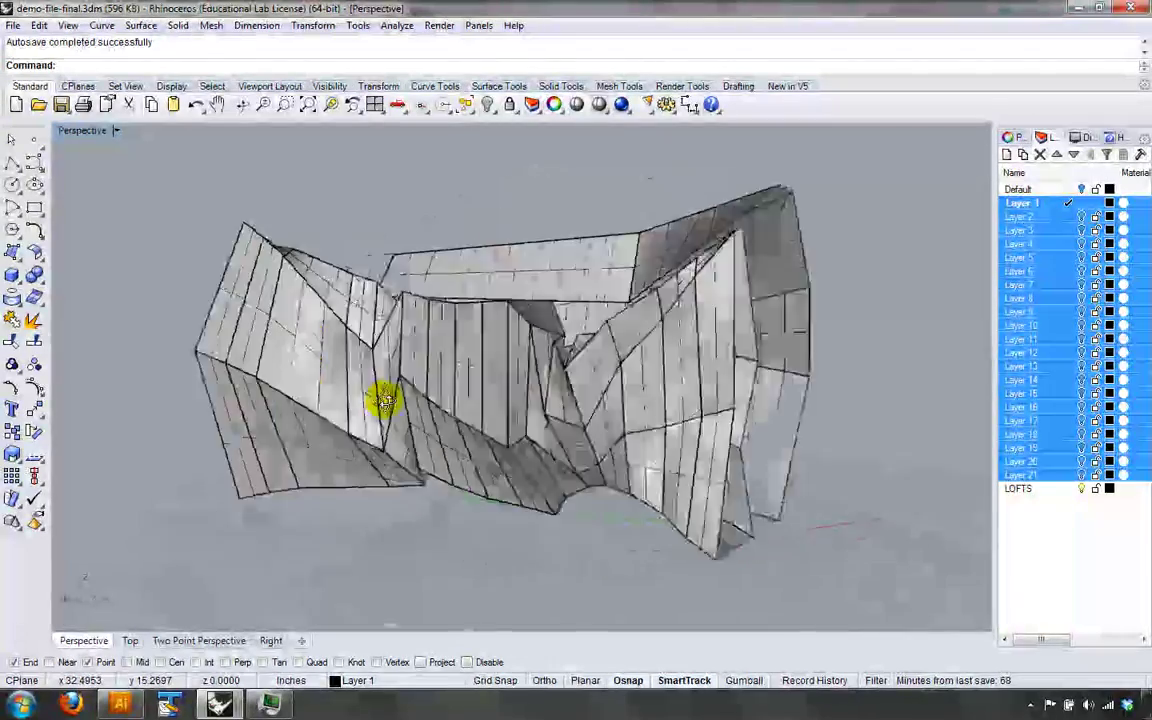
{"action": "right_click_drag", "start_coordinate": [385, 400], "coordinate": [512, 402]}
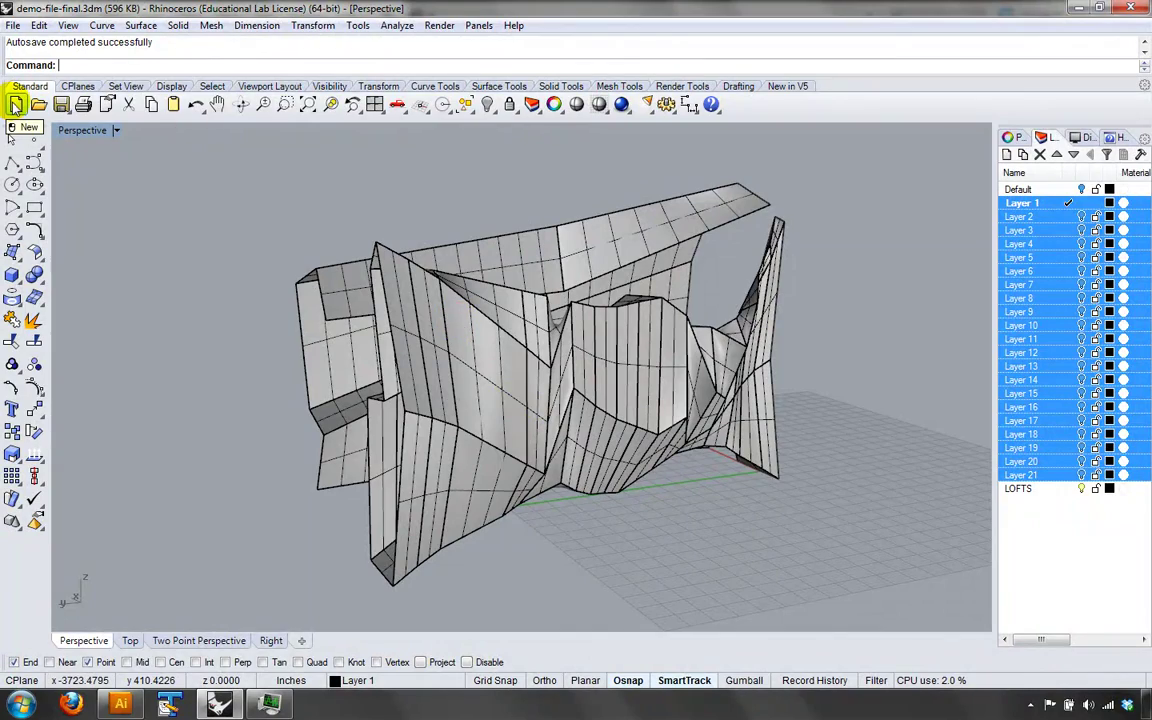
- Start a new file from the Large Objects - Feet.3dm template, saving the changes to demo-file-final.3dm
{"action": "left_click", "coordinate": [16, 104]}
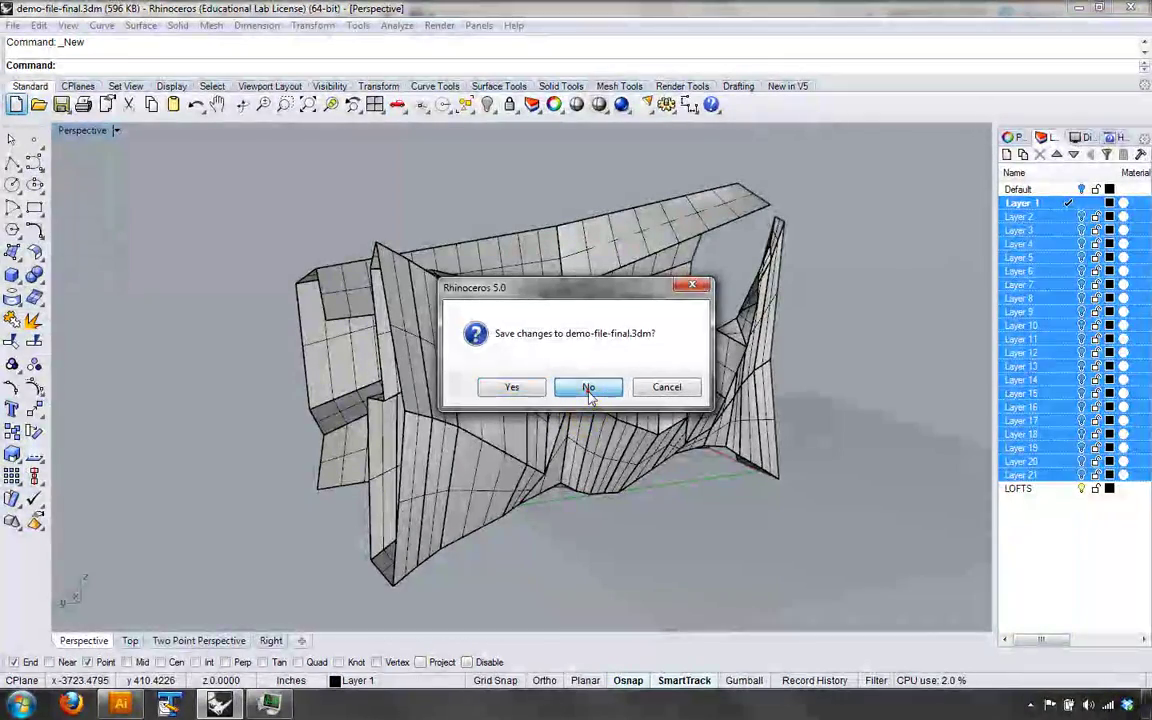
{"action": "left_click", "coordinate": [510, 387]}
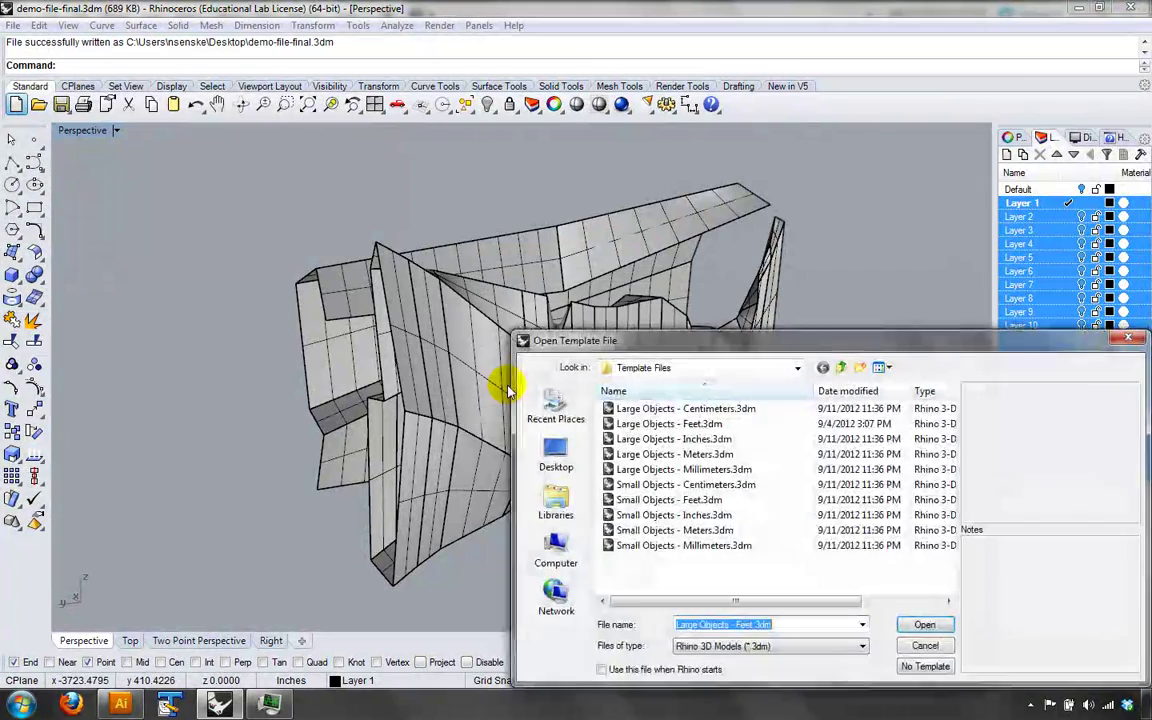
{"action": "left_click_drag", "start_coordinate": [695, 341], "coordinate": [430, 215]}
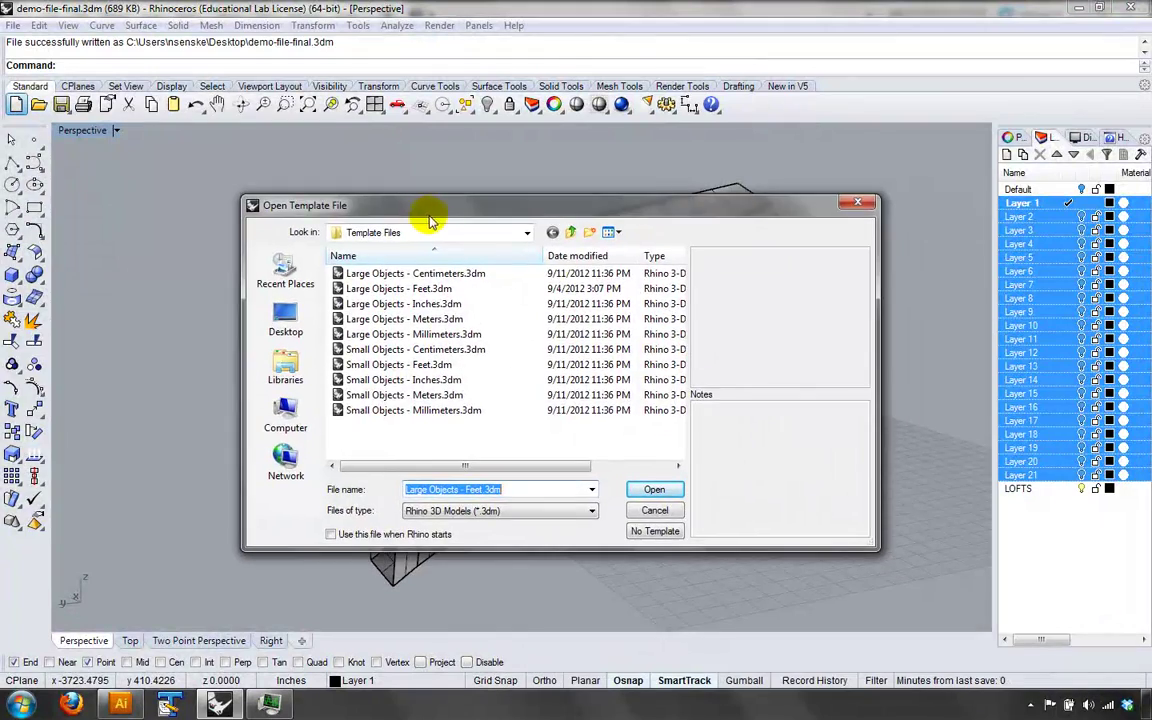
{"action": "left_click", "coordinate": [470, 289]}
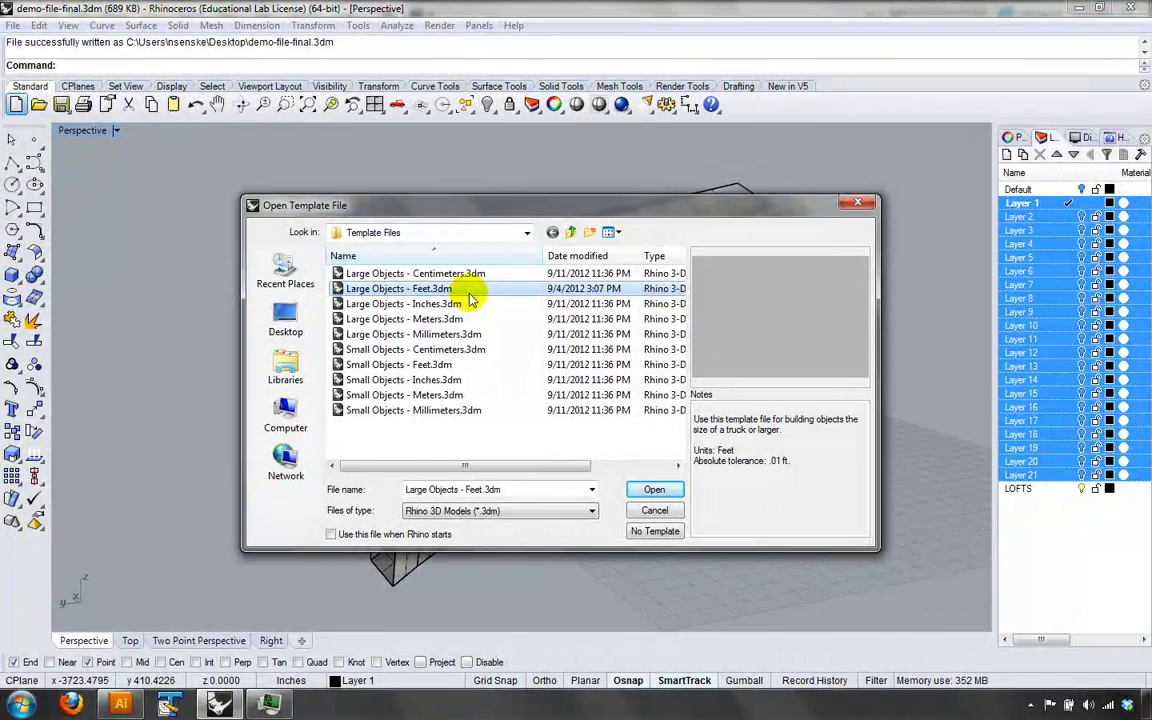
{"action": "left_click", "coordinate": [660, 490]}
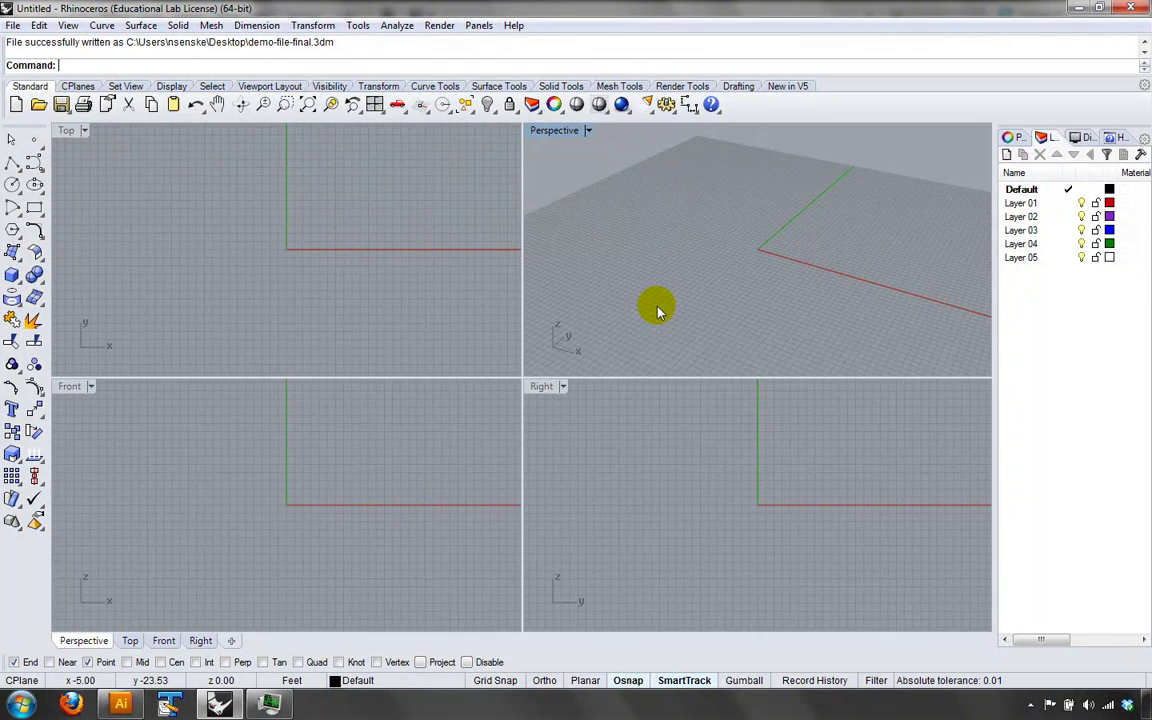
- Draw a long freehand box in the Perspective viewport, with its base on the ground plane spanning the origin
{"action": "left_click", "coordinate": [17, 279]}
{"action": "left_click", "coordinate": [704, 214]}
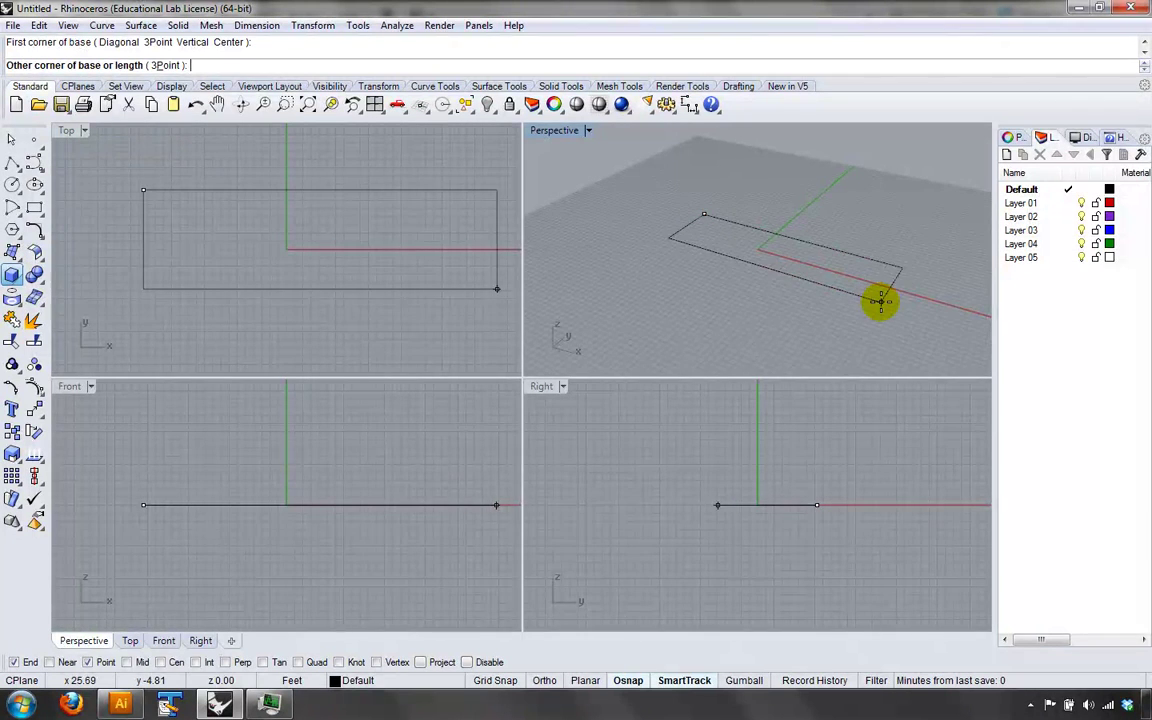
{"action": "left_click", "coordinate": [865, 302]}
{"action": "left_click", "coordinate": [855, 268]}
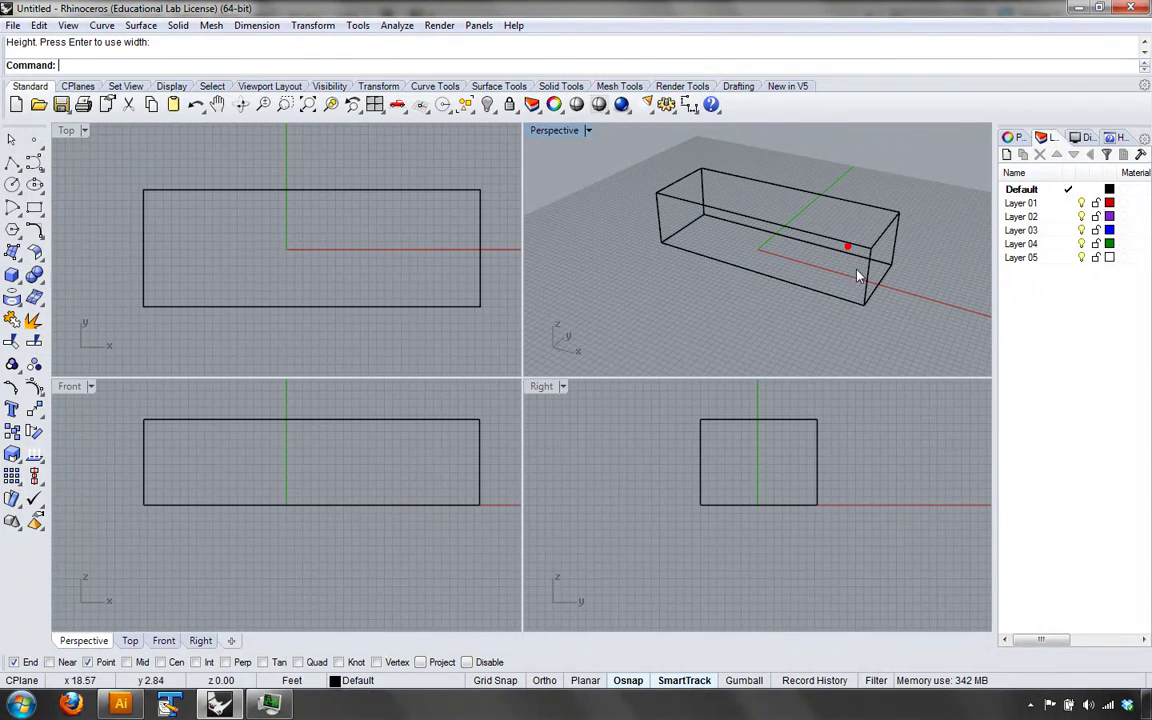
{"action": "mouse_move", "coordinate": [784, 265]}
{"action": "right_mouse_down"}
{"action": "mouse_move", "coordinate": [718, 244]}
{"action": "mouse_move", "coordinate": [830, 239]}
{"action": "mouse_move", "coordinate": [820, 260]}
{"action": "mouse_move", "coordinate": [830, 259]}
{"action": "right_mouse_up"}
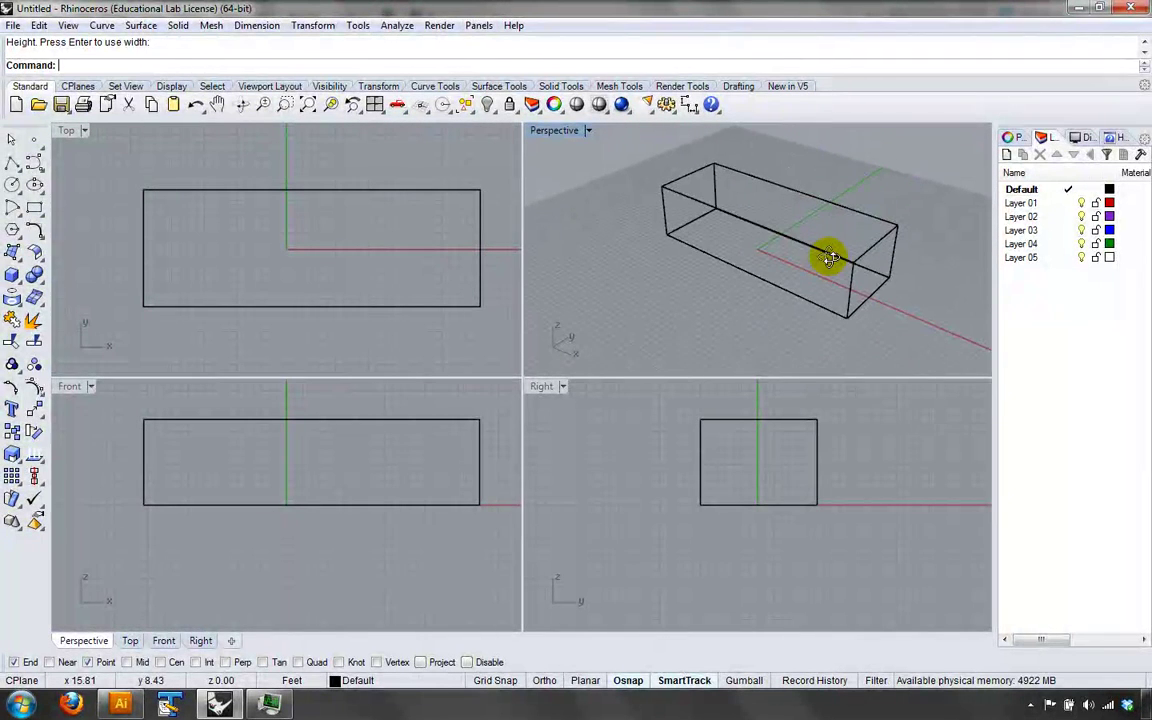
- Activate the Top, Front and Right viewports in turn and fit the box's extents in the Right view
{"action": "left_click", "coordinate": [170, 159]}
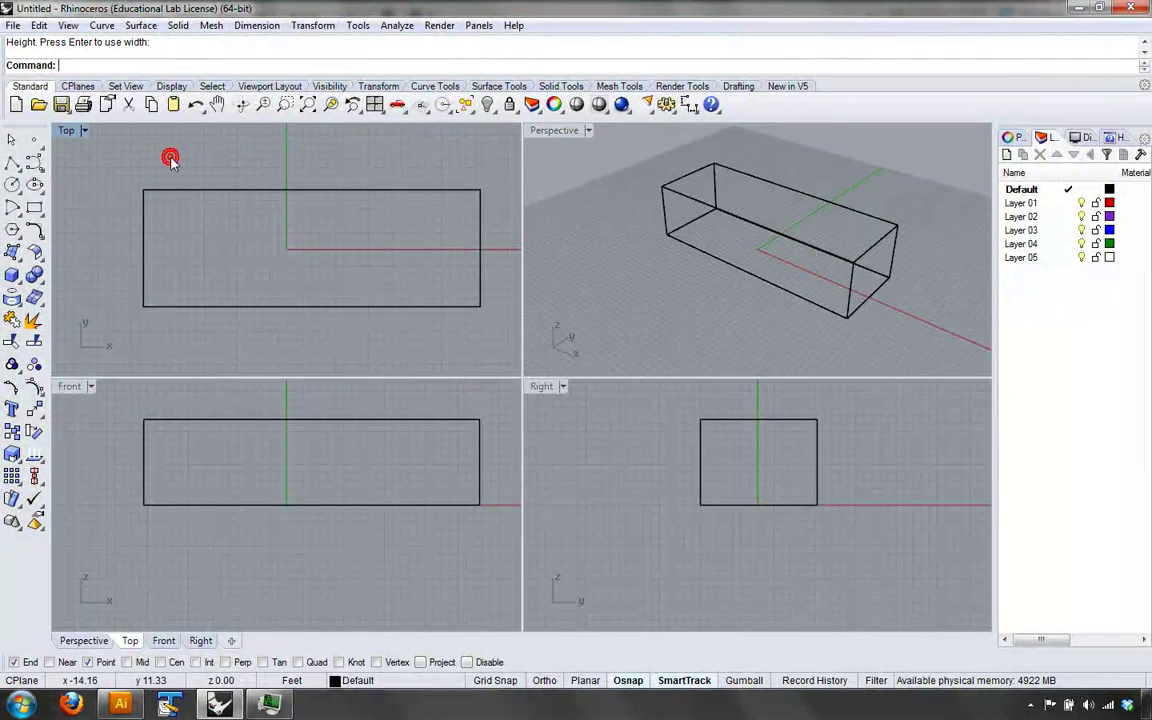
{"action": "left_click", "coordinate": [148, 395]}
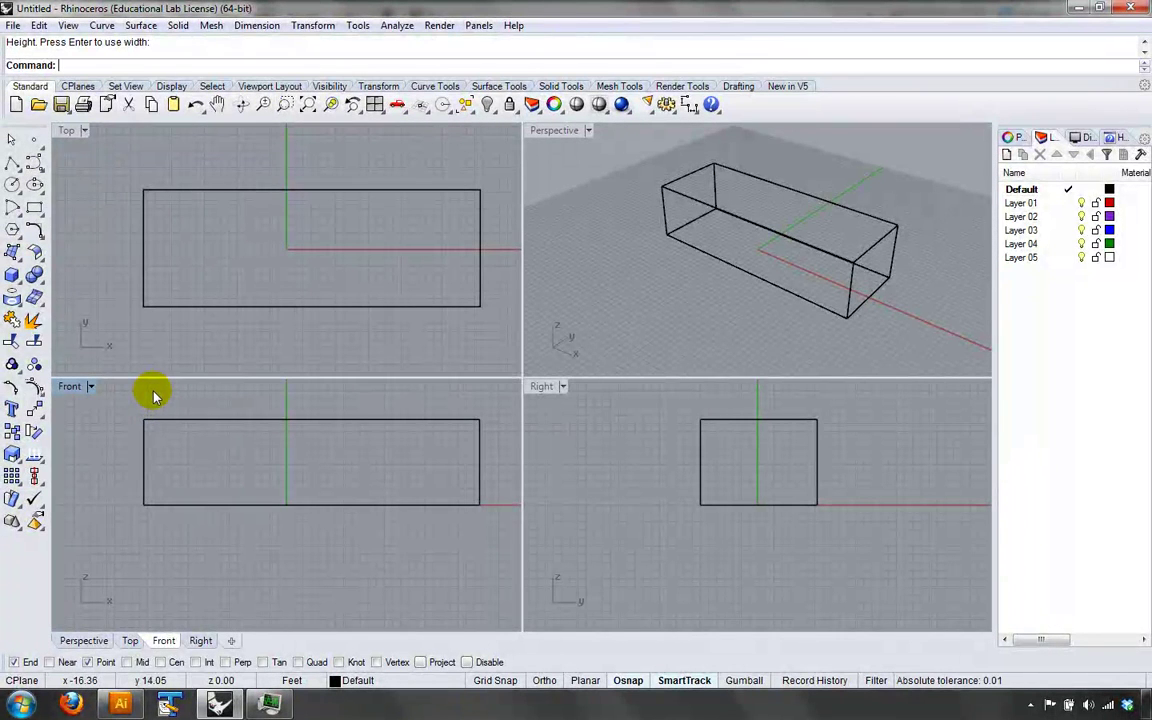
{"action": "left_click", "coordinate": [571, 465]}
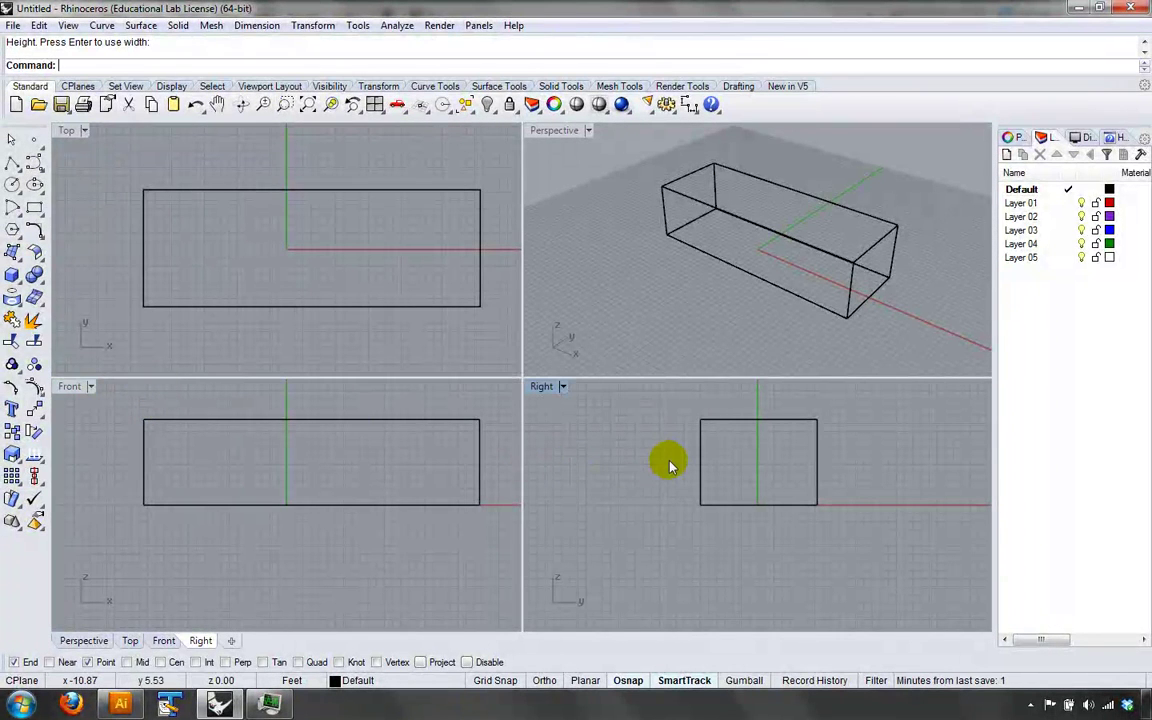
{"action": "left_click", "coordinate": [309, 108]}
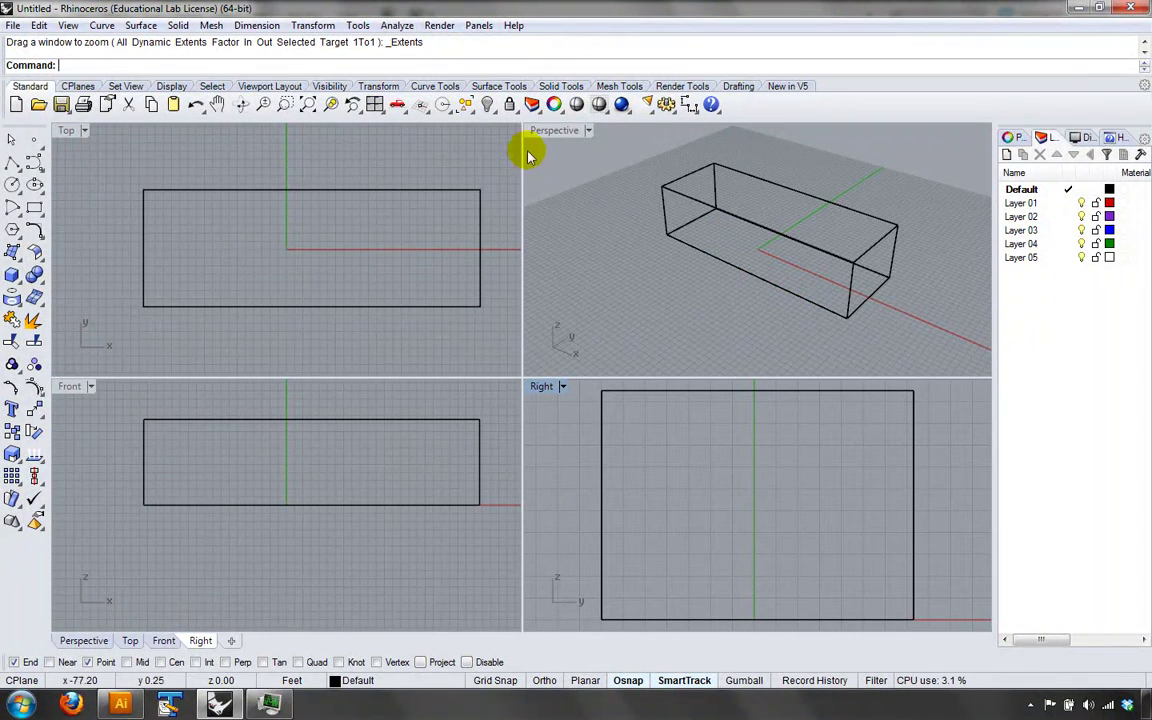
- Move the box in the Perspective view off the origin toward negative X and negative Y
{"action": "left_click_drag", "start_coordinate": [753, 224], "coordinate": [636, 252]}
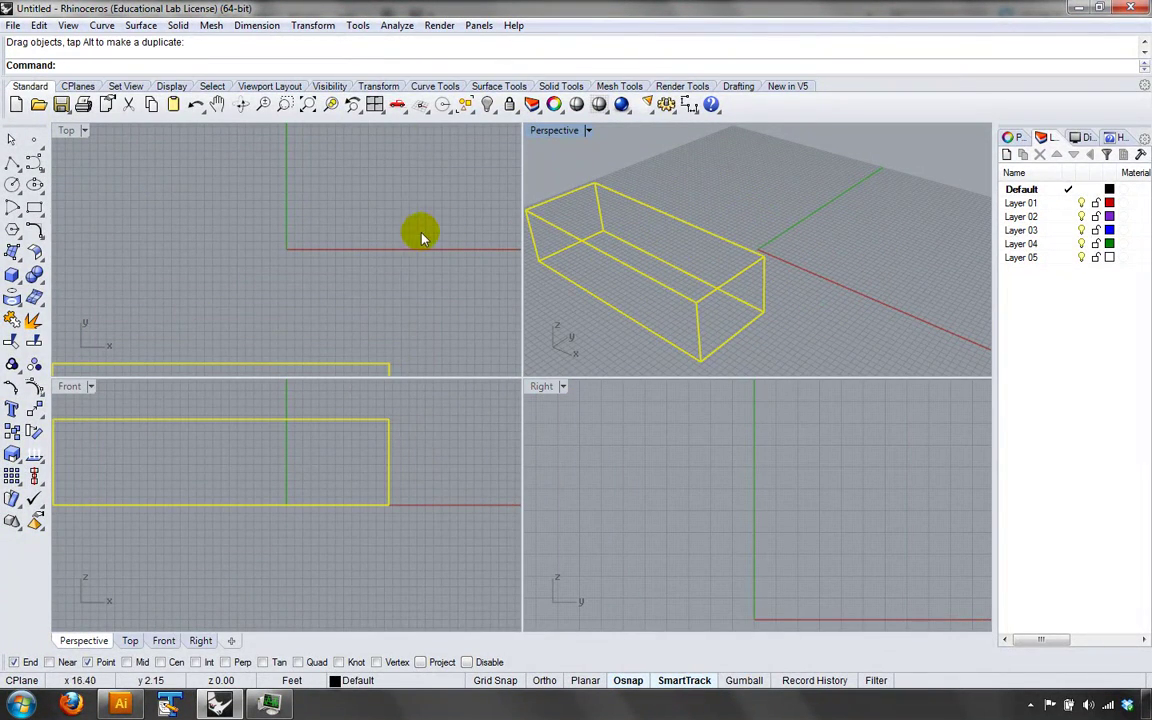
{"action": "left_click", "coordinate": [337, 230]}
{"action": "scroll", "coordinate": [362, 232], "scroll_direction": "down", "scroll_amount": 4}
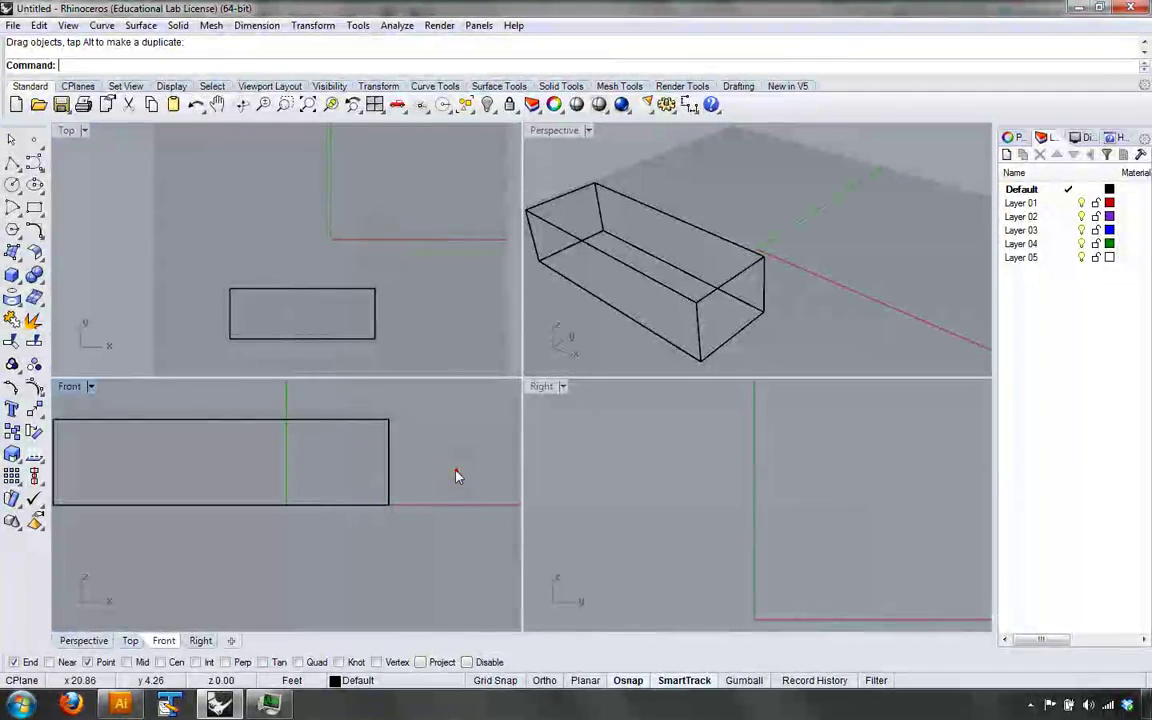
{"action": "scroll", "coordinate": [454, 468], "scroll_direction": "down", "scroll_amount": 3}
{"action": "scroll", "coordinate": [748, 476], "scroll_direction": "down", "scroll_amount": 3}
{"action": "right_click_drag", "start_coordinate": [748, 476], "coordinate": [828, 478]}
- Move the box in the Perspective view across the X axis to the positive Y side and deselect it
{"action": "left_click_drag", "start_coordinate": [706, 295], "coordinate": [890, 235]}
{"action": "right_click_drag", "start_coordinate": [500, 446], "coordinate": [363, 496]}
{"action": "left_click", "coordinate": [365, 488]}
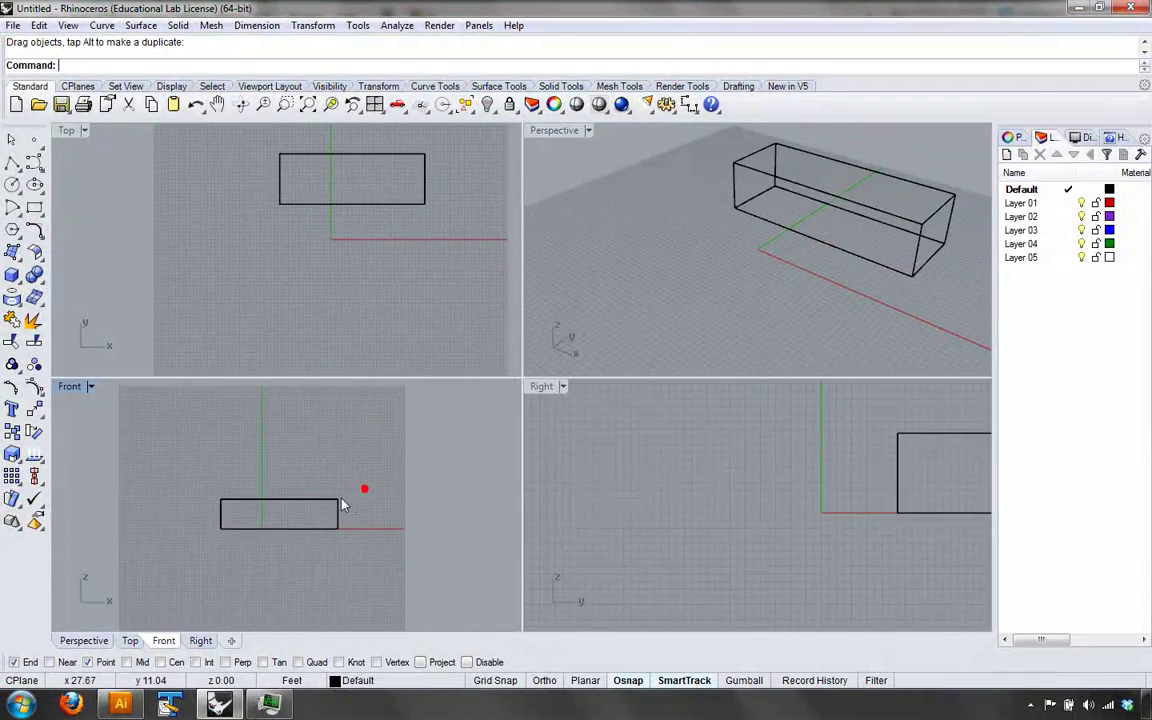
- Move the box toward positive X in the Front view and back over the origin in the Top view
{"action": "left_click_drag", "start_coordinate": [338, 499], "coordinate": [468, 504]}
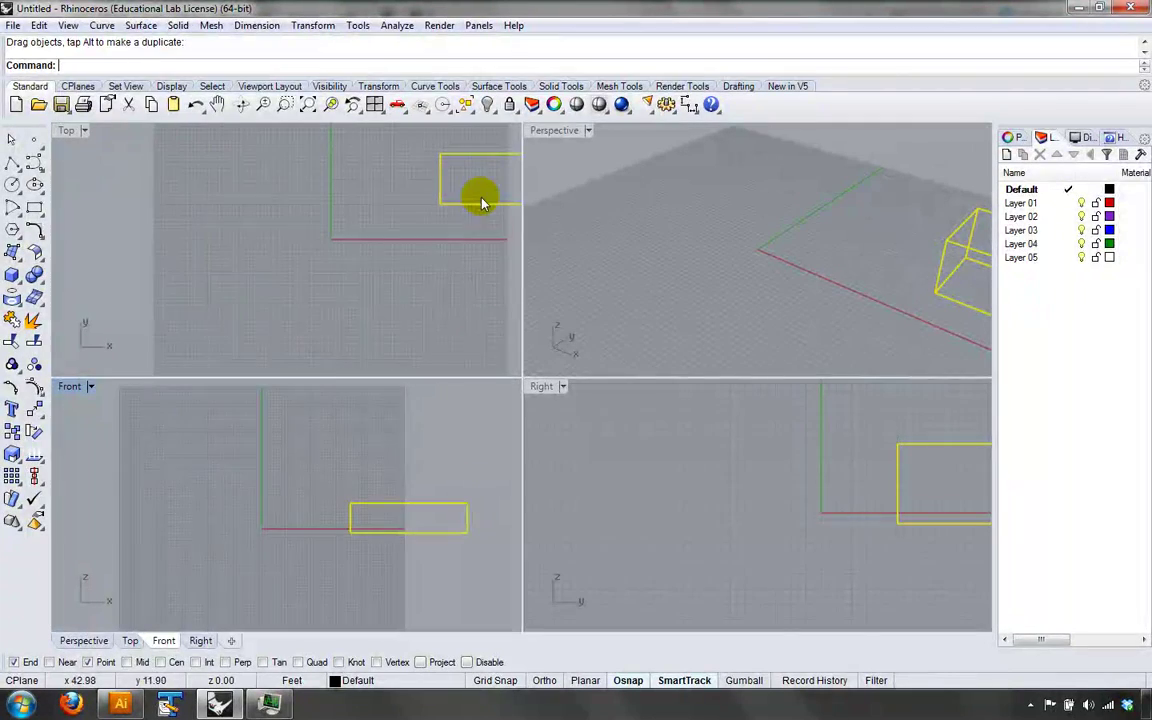
{"action": "left_click_drag", "start_coordinate": [474, 207], "coordinate": [301, 270]}
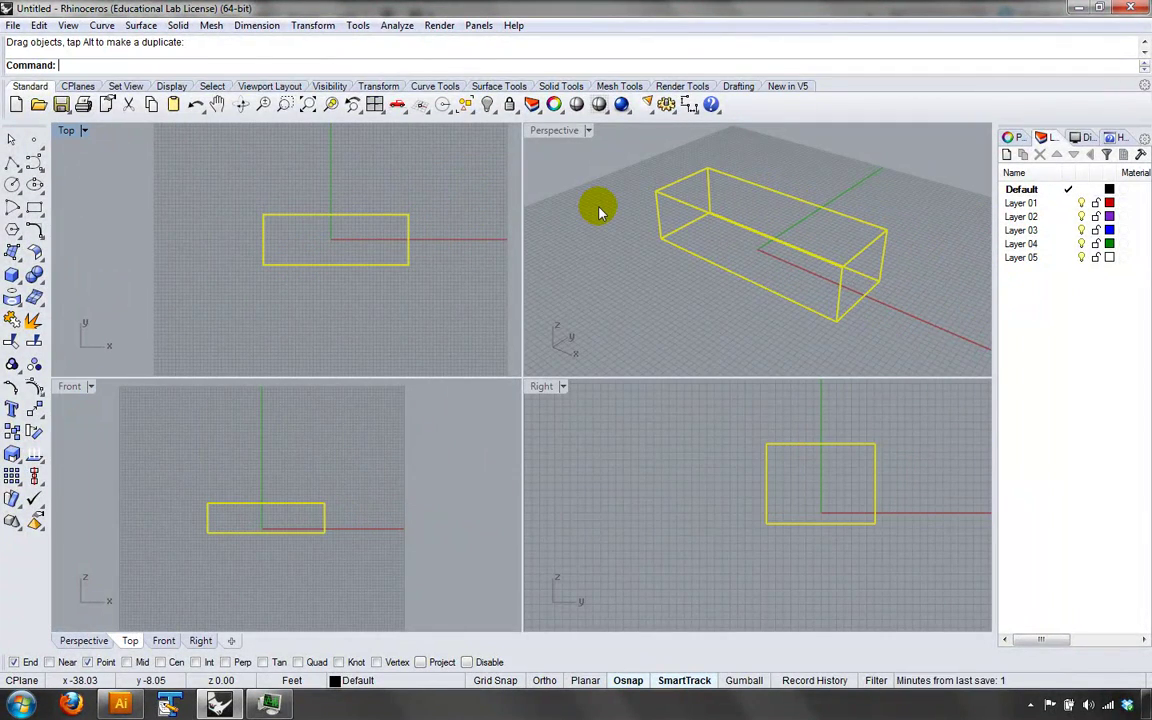
{"action": "left_click", "coordinate": [685, 170]}
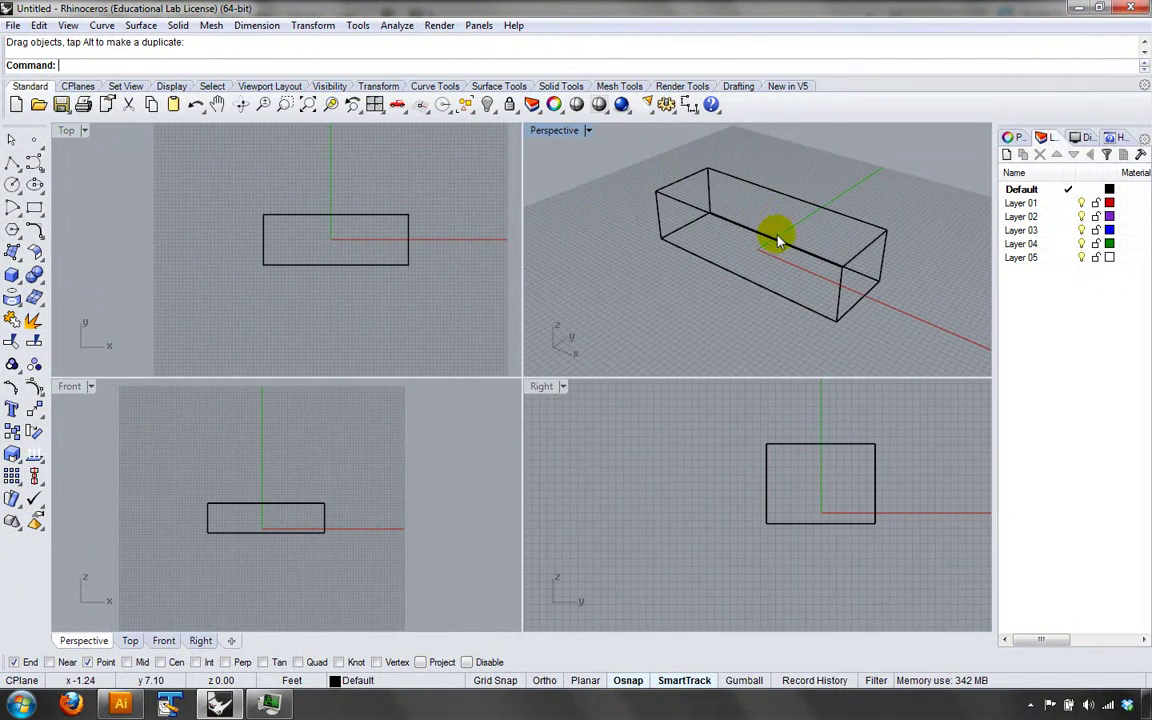
- Move the box in the Perspective view along the Y axis, clear of the X axis on its positive side
{"action": "right_click_drag", "start_coordinate": [778, 240], "coordinate": [700, 292]}
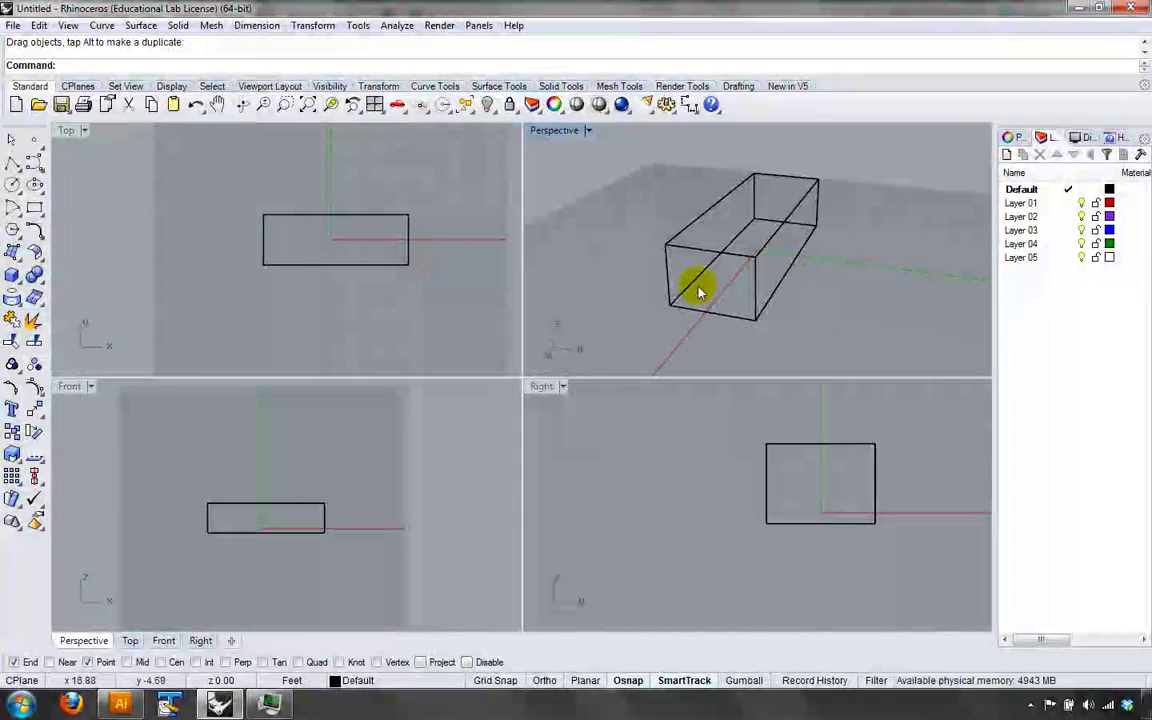
{"action": "left_click", "coordinate": [755, 258]}
{"action": "left_click_drag", "start_coordinate": [758, 260], "coordinate": [843, 257]}
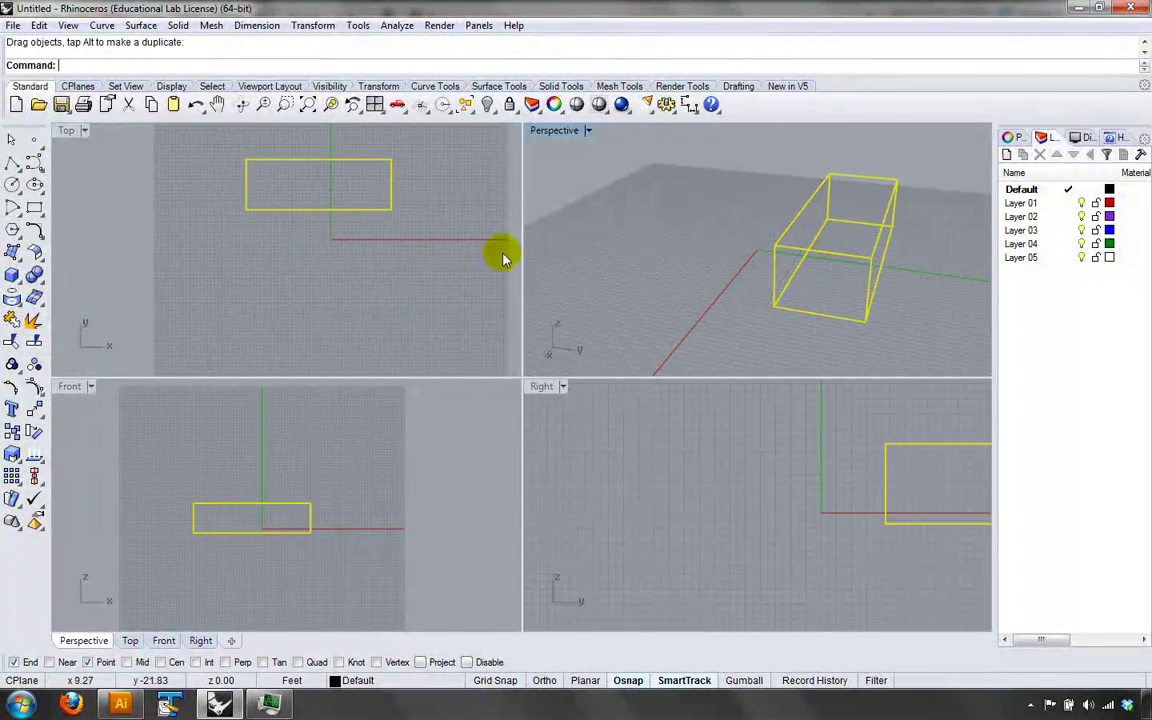
{"action": "right_click_drag", "start_coordinate": [452, 228], "coordinate": [362, 260]}
{"action": "left_click", "coordinate": [362, 262]}
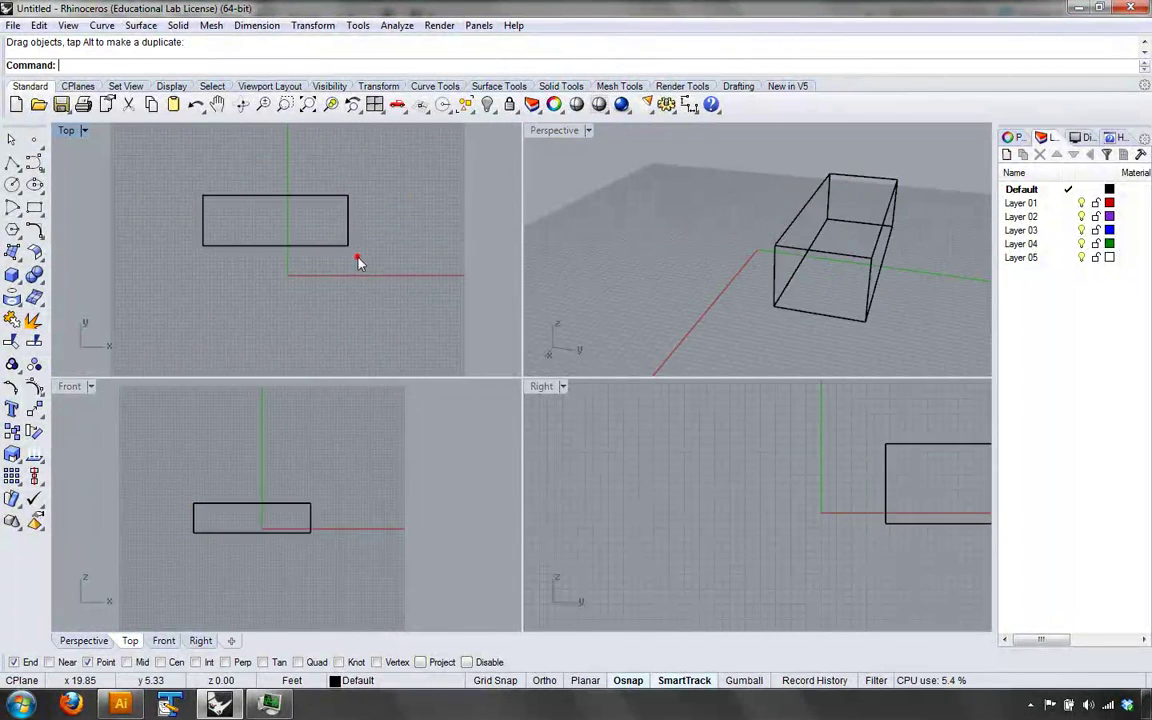
{"action": "right_click_drag", "start_coordinate": [706, 277], "coordinate": [847, 284]}
{"action": "right_click_drag", "start_coordinate": [805, 237], "coordinate": [641, 228]}
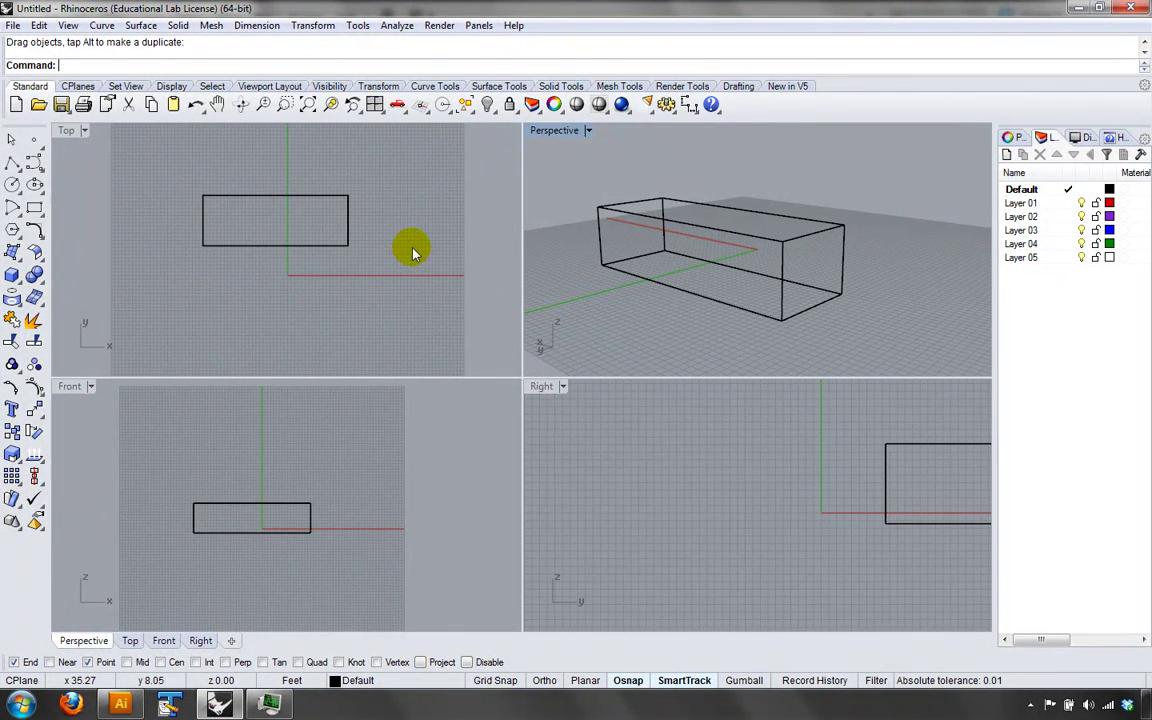
- Move the box in the Top view back over the origin so it straddles the X axis
{"action": "mouse_move", "coordinate": [411, 249]}
{"action": "right_mouse_down"}
{"action": "mouse_move", "coordinate": [420, 268]}
{"action": "mouse_move", "coordinate": [418, 243]}
{"action": "right_mouse_up"}
{"action": "scroll", "coordinate": [419, 264], "scroll_direction": "up", "scroll_amount": 2}
{"action": "scroll", "coordinate": [377, 244], "scroll_direction": "up", "scroll_amount": 2}
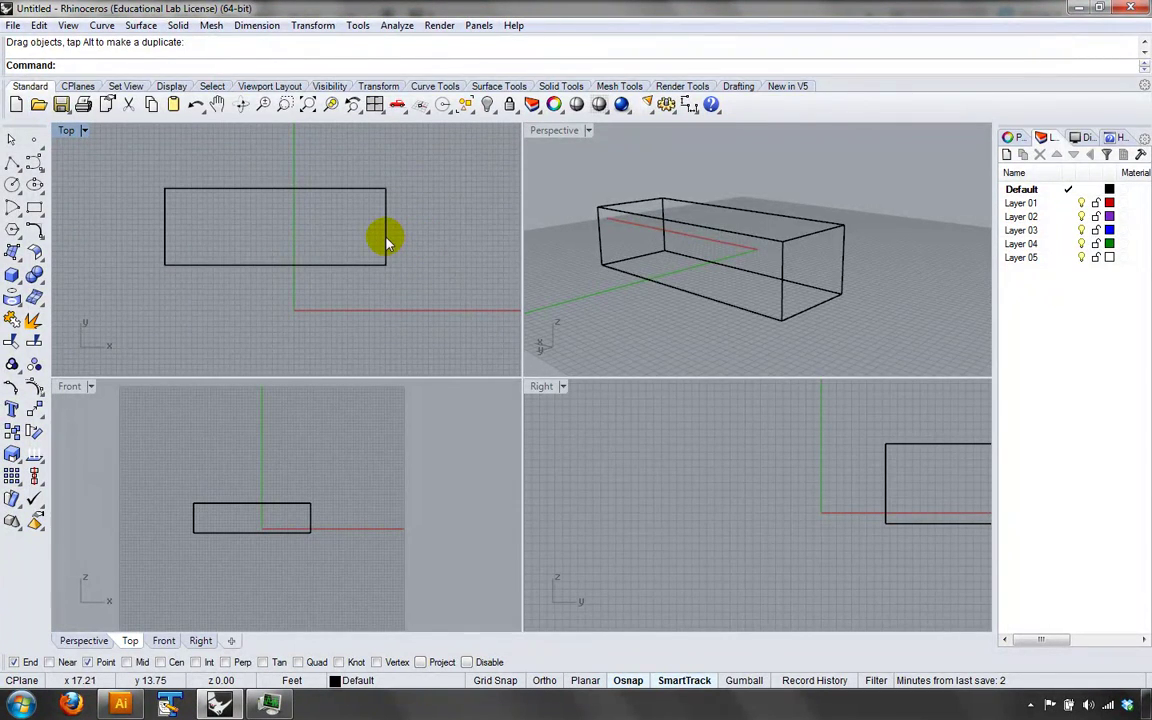
{"action": "left_click", "coordinate": [387, 242]}
{"action": "left_click_drag", "start_coordinate": [387, 242], "coordinate": [417, 312]}
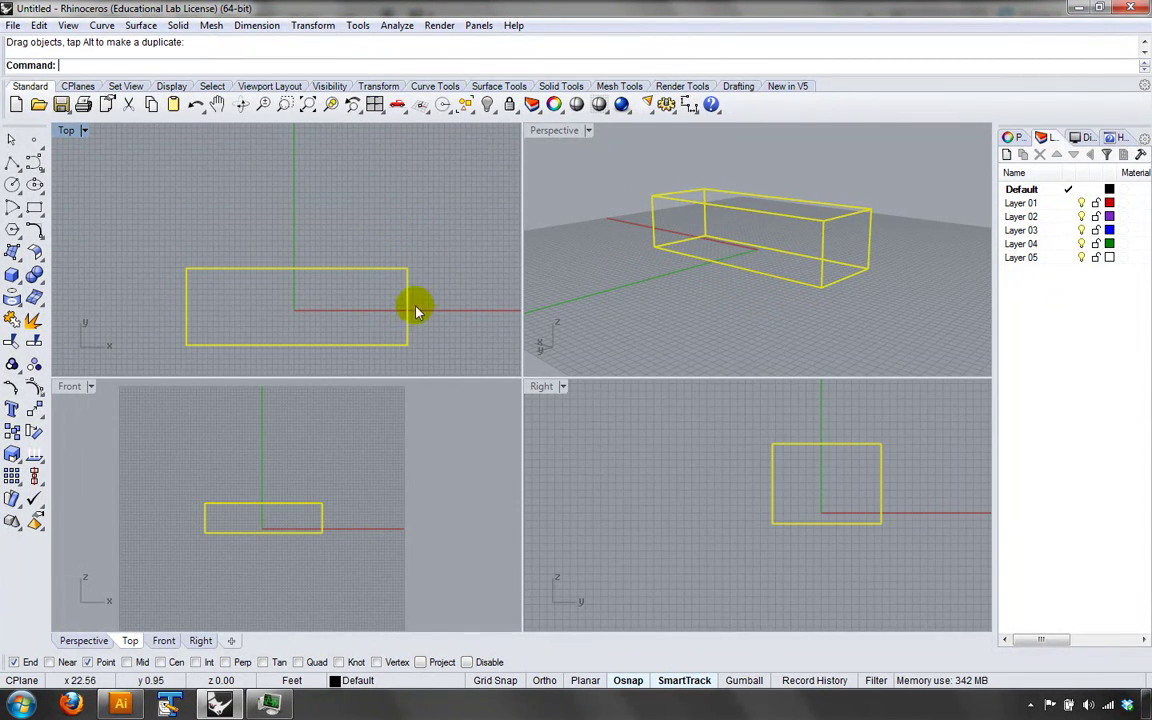
{"action": "left_click", "coordinate": [453, 293]}
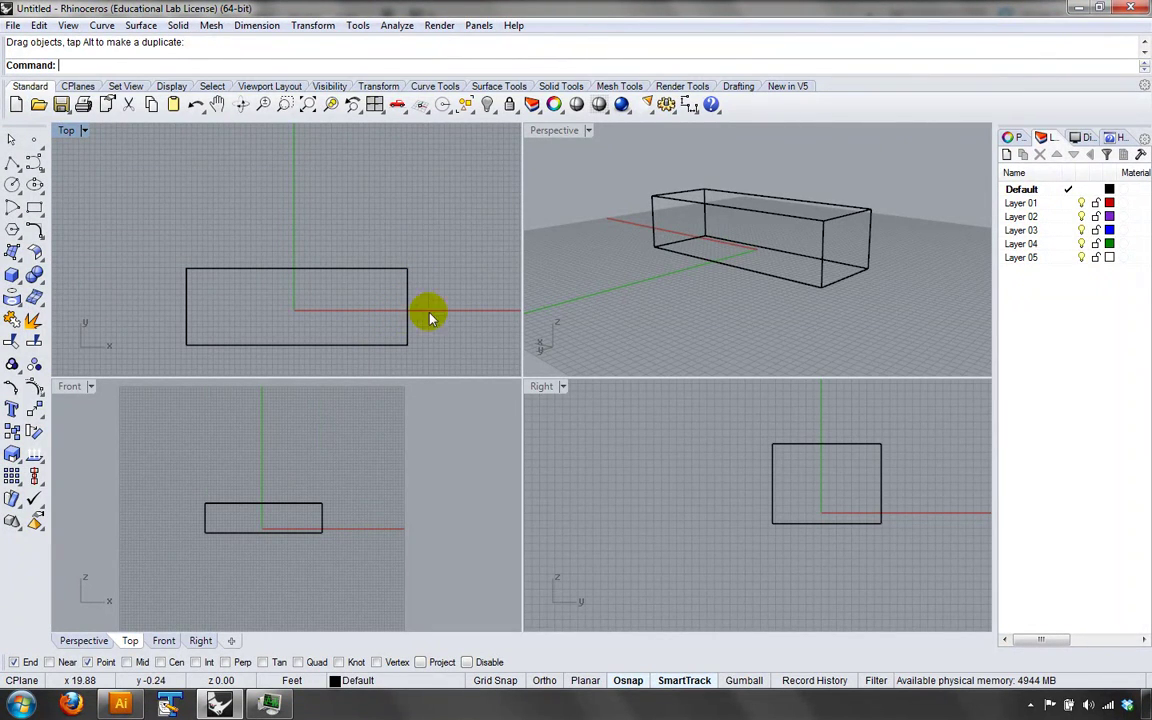
- Examine the box's position relative to the origin in the Top and Perspective views
{"action": "mouse_move", "coordinate": [887, 231]}
{"action": "right_mouse_down"}
{"action": "mouse_move", "coordinate": [889, 222]}
{"action": "mouse_move", "coordinate": [828, 224]}
{"action": "right_mouse_up"}
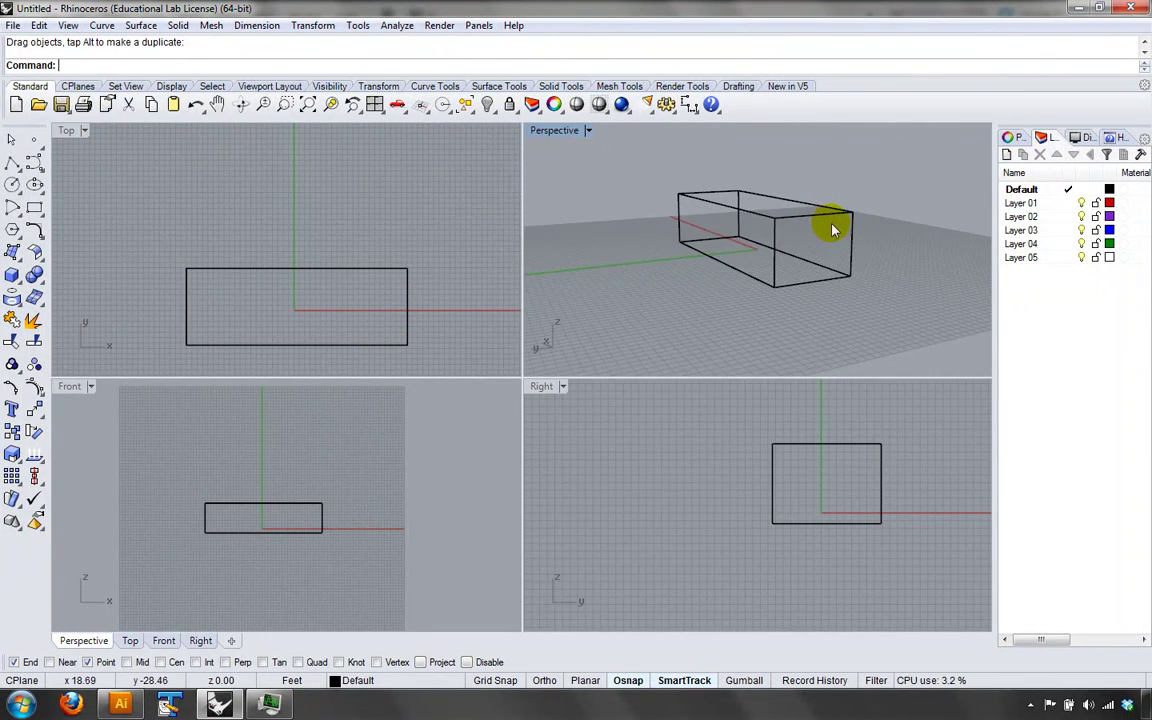
{"action": "left_click", "coordinate": [297, 270]}
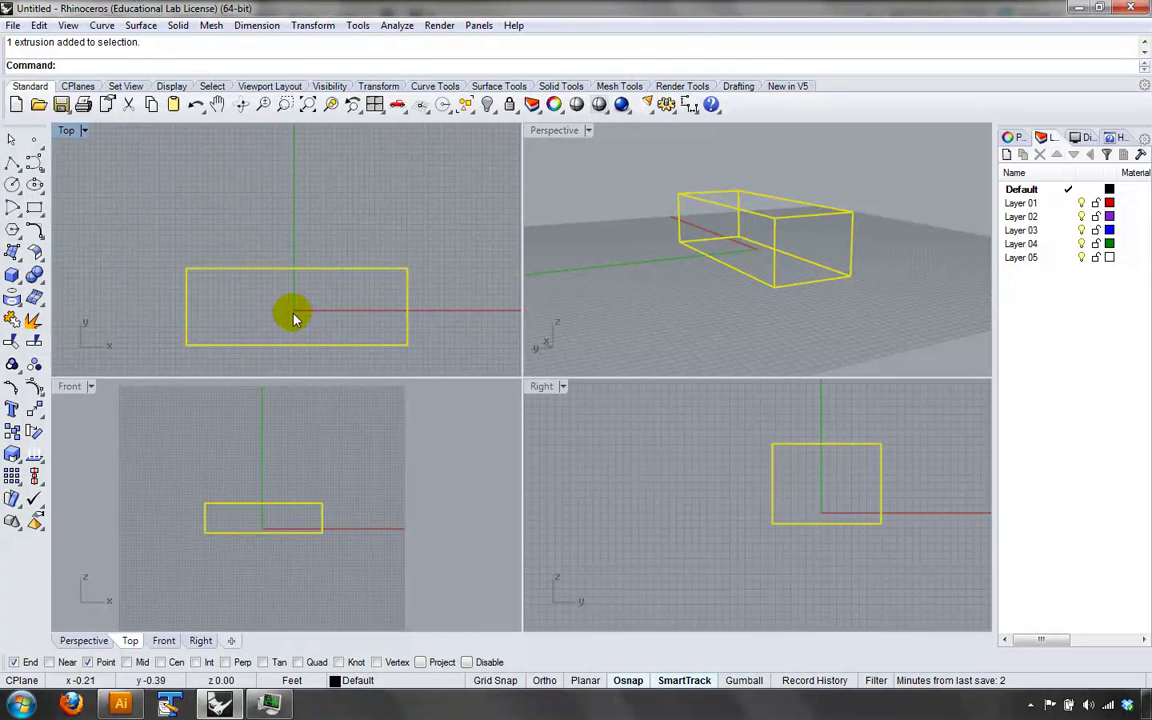
{"action": "left_click", "coordinate": [326, 300]}
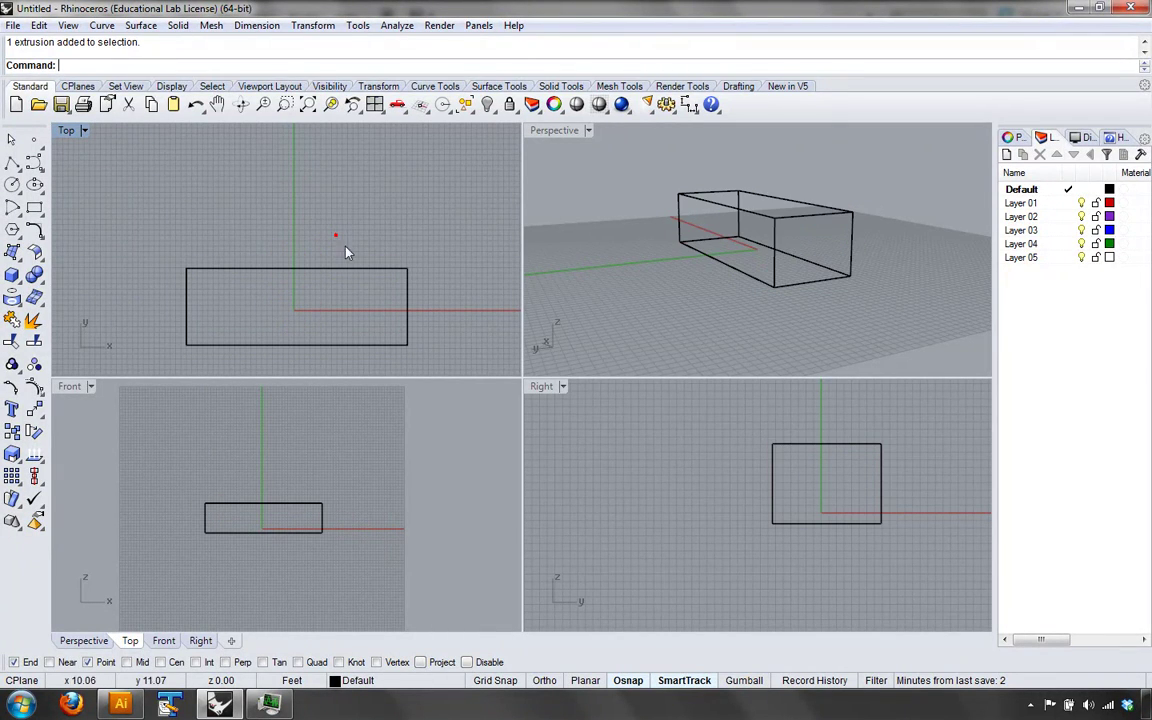
{"action": "left_click", "coordinate": [771, 257]}
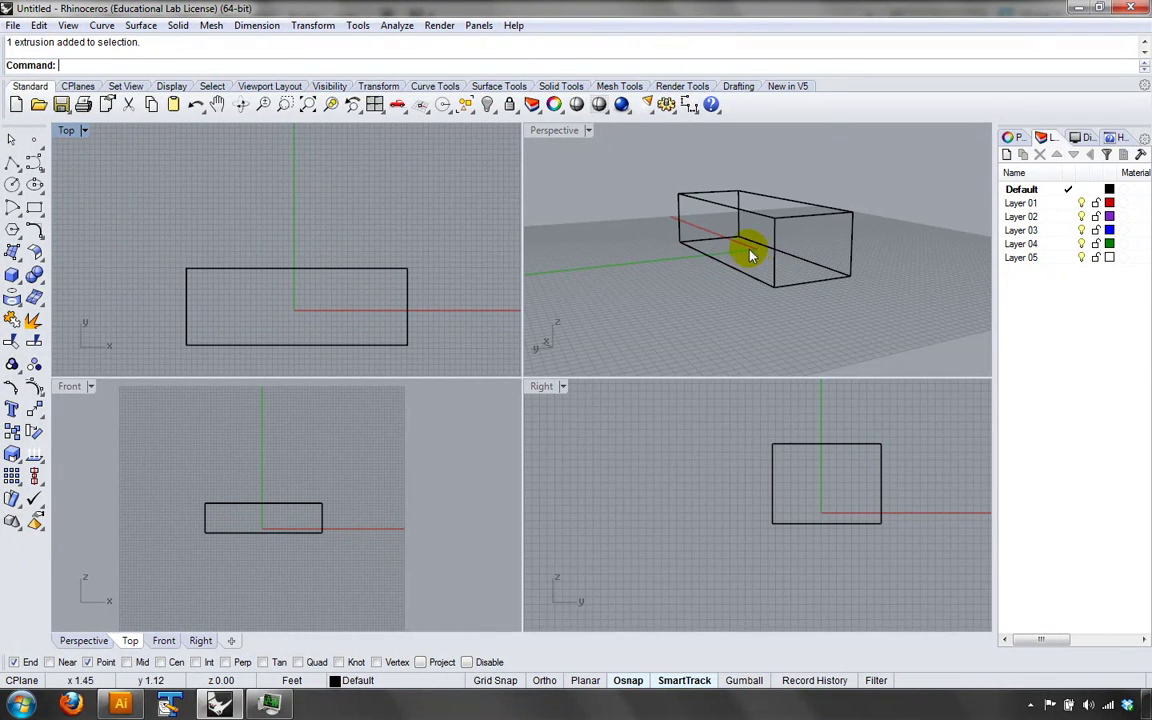
{"action": "scroll", "coordinate": [720, 240], "scroll_direction": "up", "scroll_amount": 8}
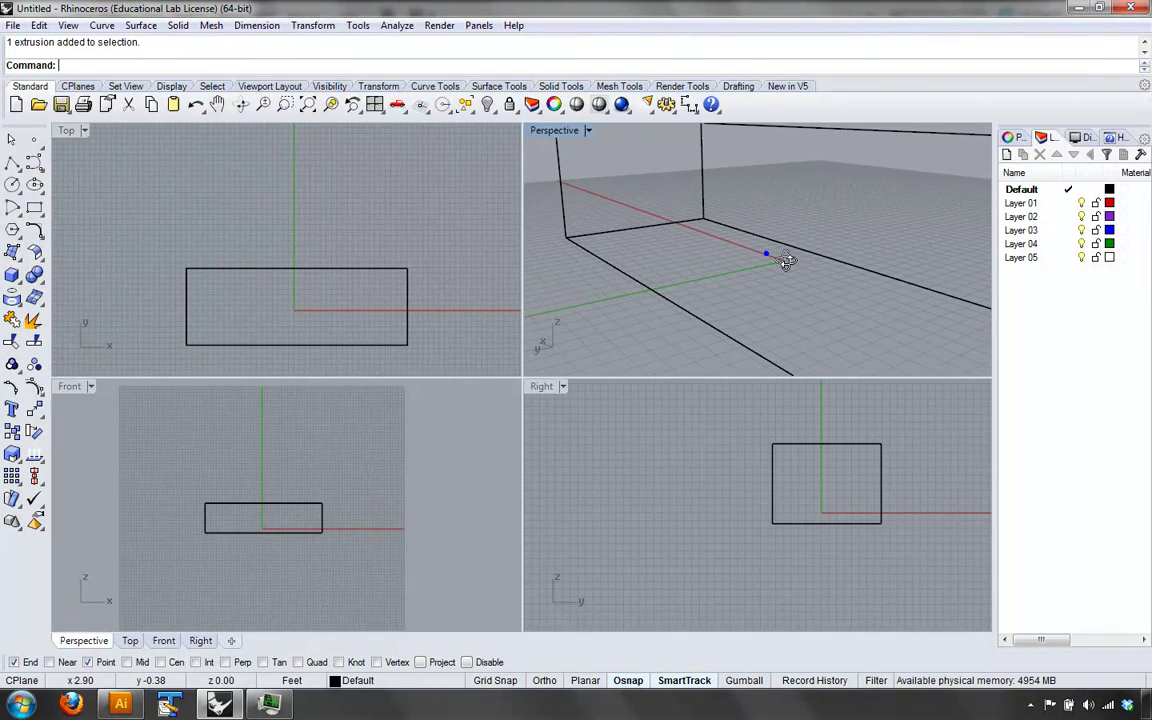
- Move the box up in the Right view so its base rests on the ground line
{"action": "left_click", "coordinate": [848, 521]}
{"action": "left_click_drag", "start_coordinate": [848, 521], "coordinate": [839, 519]}
{"action": "left_click", "coordinate": [848, 531]}
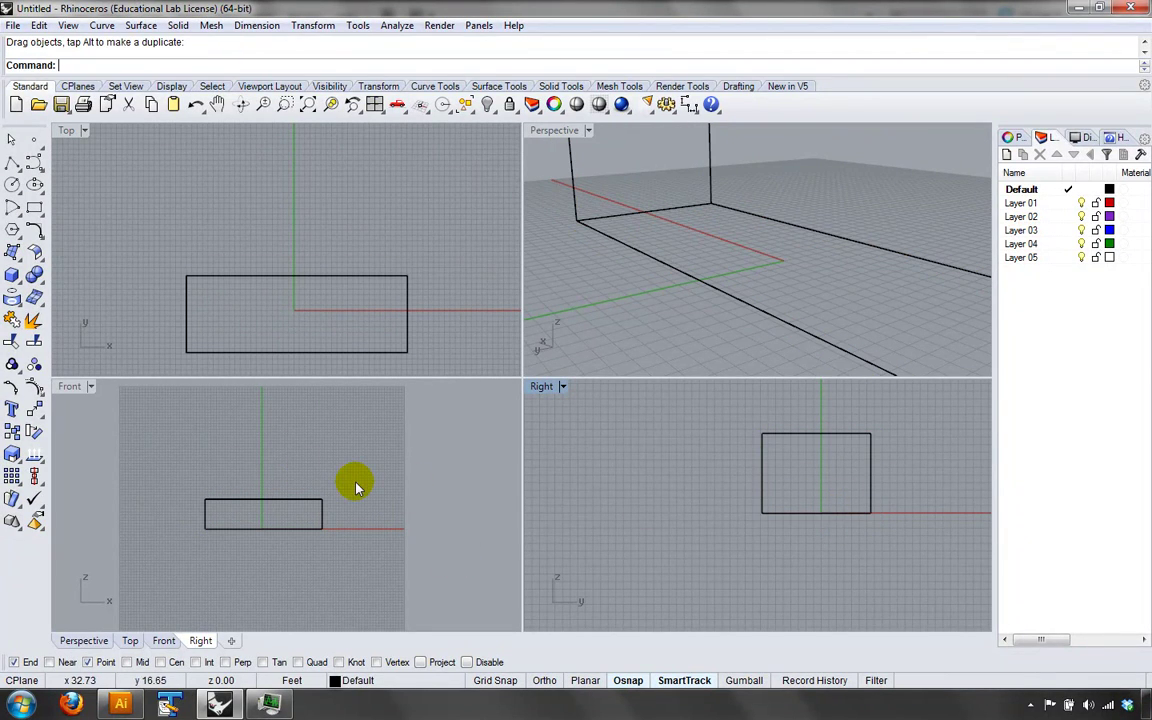
{"action": "right_click_drag", "start_coordinate": [677, 258], "coordinate": [719, 322]}
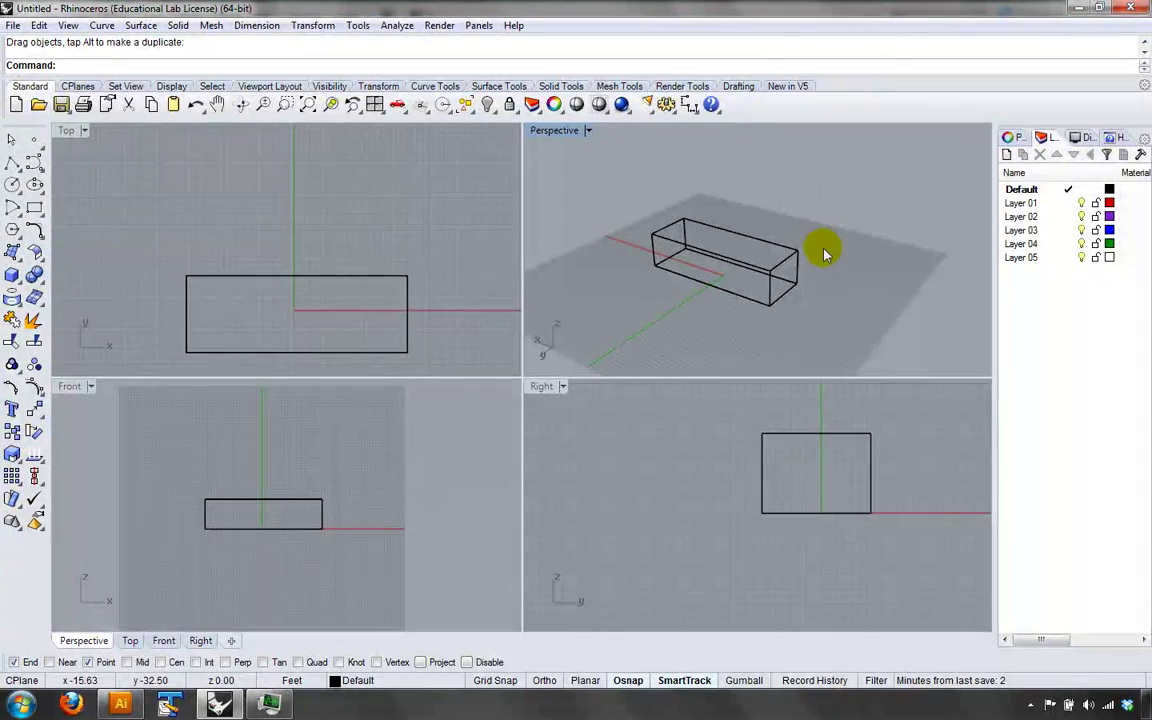
- Examine the box from several angles in the Perspective view and across the Right, Front and Top views
{"action": "right_click_drag", "start_coordinate": [836, 278], "coordinate": [741, 229]}
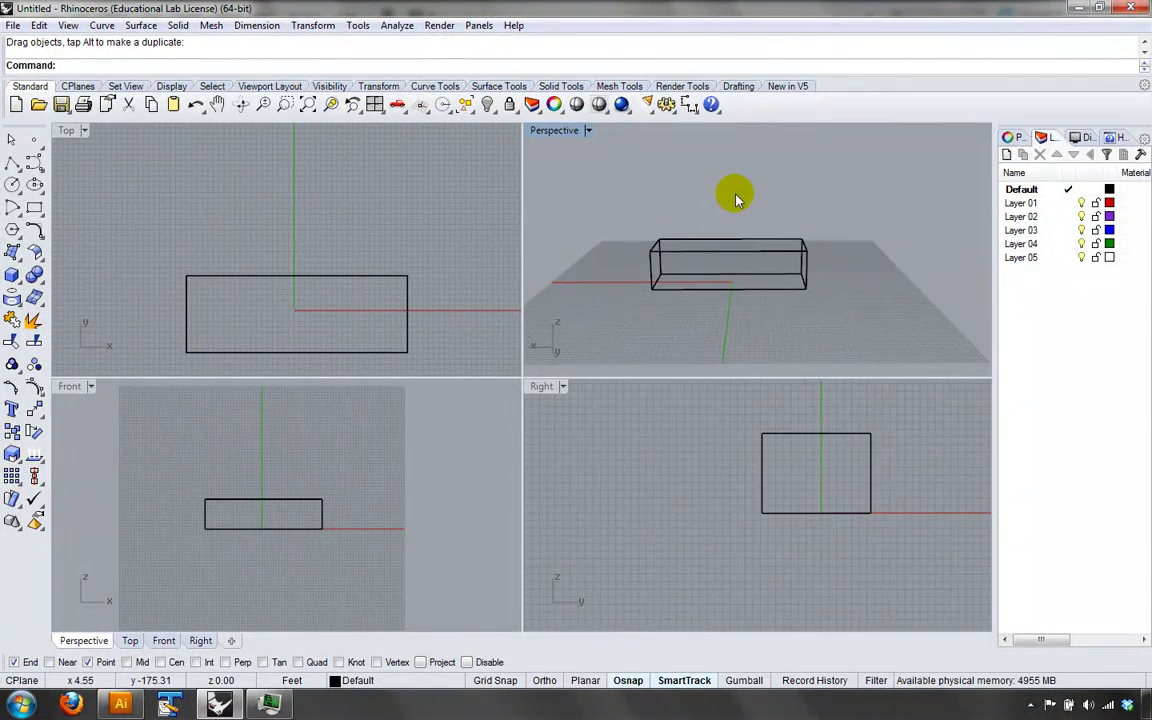
{"action": "right_click_drag", "start_coordinate": [681, 200], "coordinate": [728, 226]}
{"action": "right_click_drag", "start_coordinate": [735, 483], "coordinate": [656, 514]}
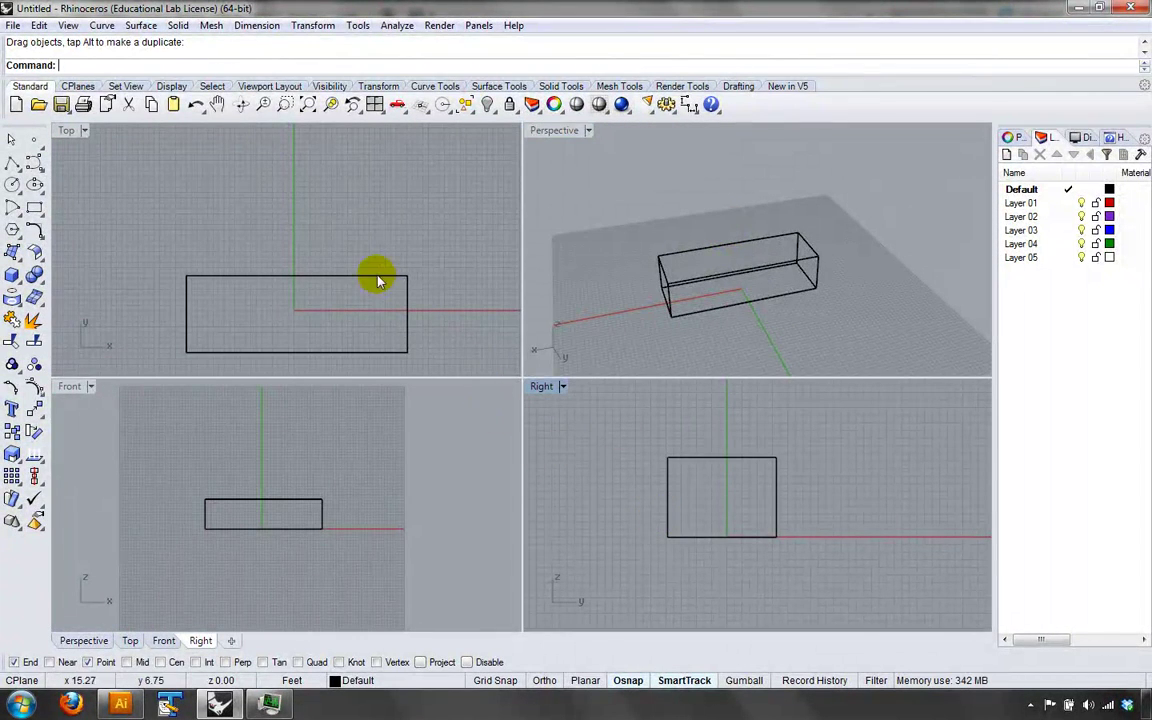
{"action": "mouse_move", "coordinate": [661, 473]}
{"action": "right_mouse_down"}
{"action": "mouse_move", "coordinate": [828, 458]}
{"action": "mouse_move", "coordinate": [812, 453]}
{"action": "mouse_move", "coordinate": [766, 476]}
{"action": "mouse_move", "coordinate": [687, 455]}
{"action": "mouse_move", "coordinate": [642, 460]}
{"action": "mouse_move", "coordinate": [667, 460]}
{"action": "right_mouse_up"}
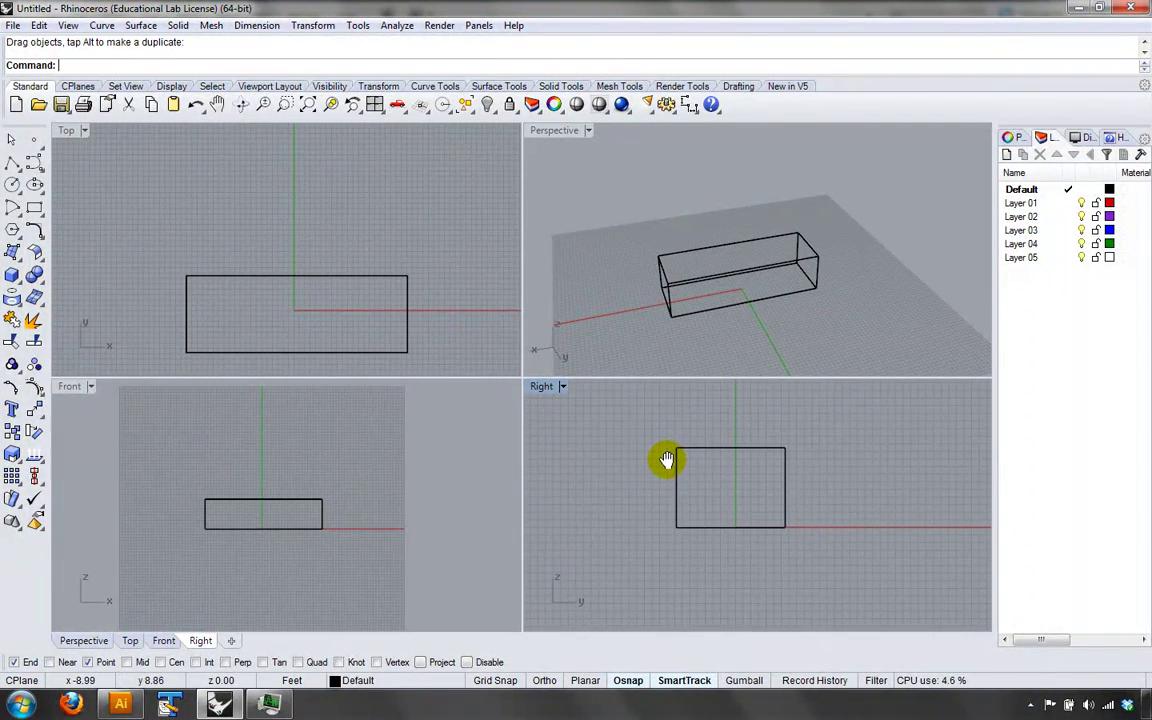
{"action": "right_click_drag", "start_coordinate": [324, 437], "coordinate": [306, 404]}
{"action": "mouse_move", "coordinate": [299, 207]}
{"action": "right_mouse_down"}
{"action": "mouse_move", "coordinate": [361, 211]}
{"action": "mouse_move", "coordinate": [329, 200]}
{"action": "mouse_move", "coordinate": [378, 183]}
{"action": "mouse_move", "coordinate": [300, 195]}
{"action": "right_mouse_up"}
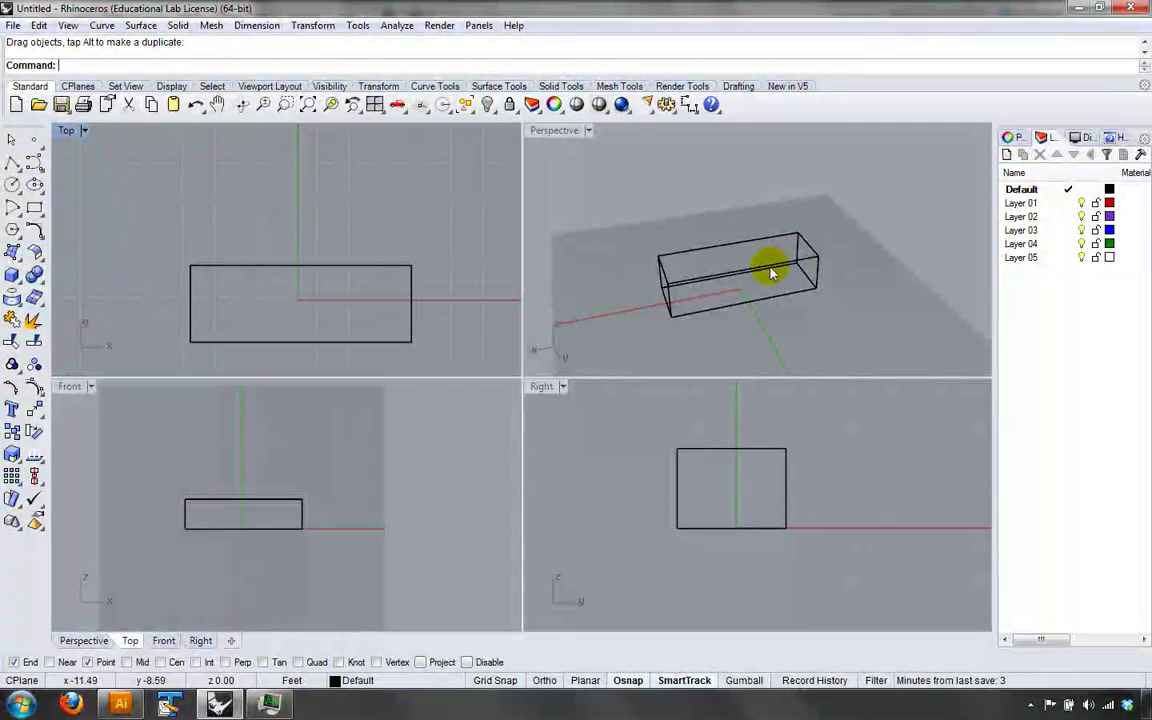
{"action": "right_click_drag", "start_coordinate": [771, 273], "coordinate": [783, 218]}
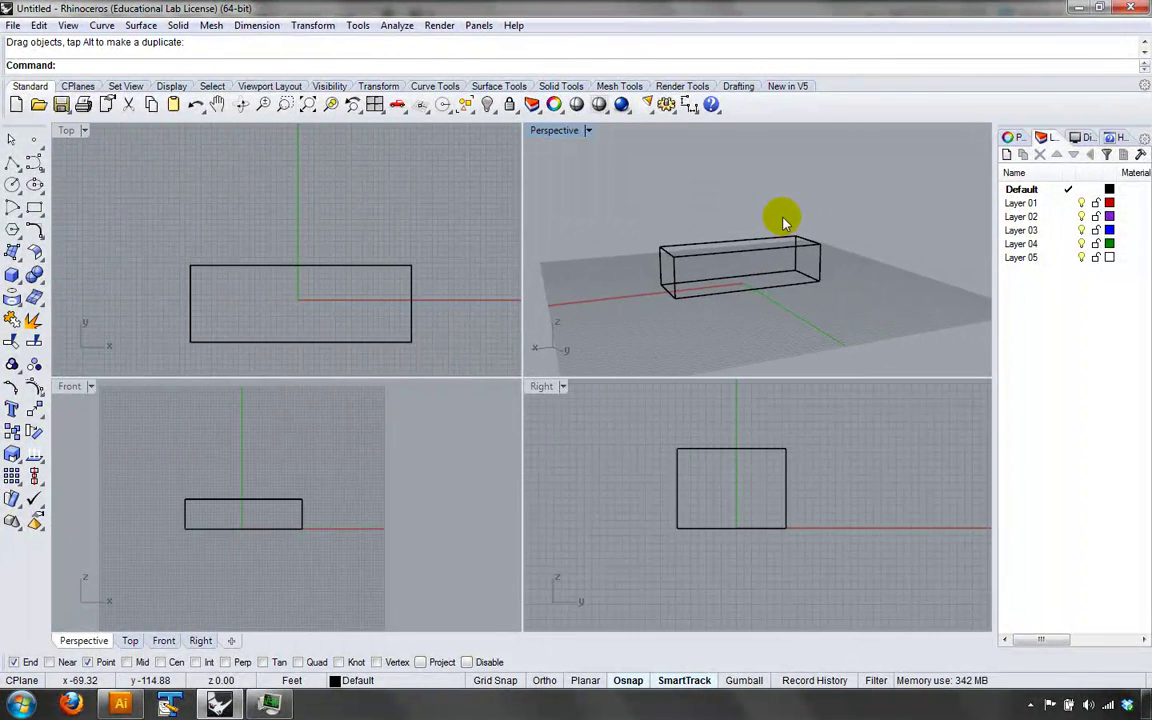
{"action": "mouse_move", "coordinate": [722, 244]}
{"action": "right_mouse_down", "text": "shift"}
{"action": "mouse_move", "coordinate": [645, 256]}
{"action": "mouse_move", "coordinate": [784, 167]}
{"action": "mouse_move", "coordinate": [836, 249]}
{"action": "mouse_move", "coordinate": [702, 206]}
{"action": "mouse_move", "coordinate": [851, 243]}
{"action": "mouse_move", "coordinate": [789, 162]}
{"action": "mouse_move", "coordinate": [710, 239]}
{"action": "mouse_move", "coordinate": [746, 221]}
{"action": "mouse_move", "coordinate": [740, 240]}
{"action": "right_mouse_up", "text": "shift"}
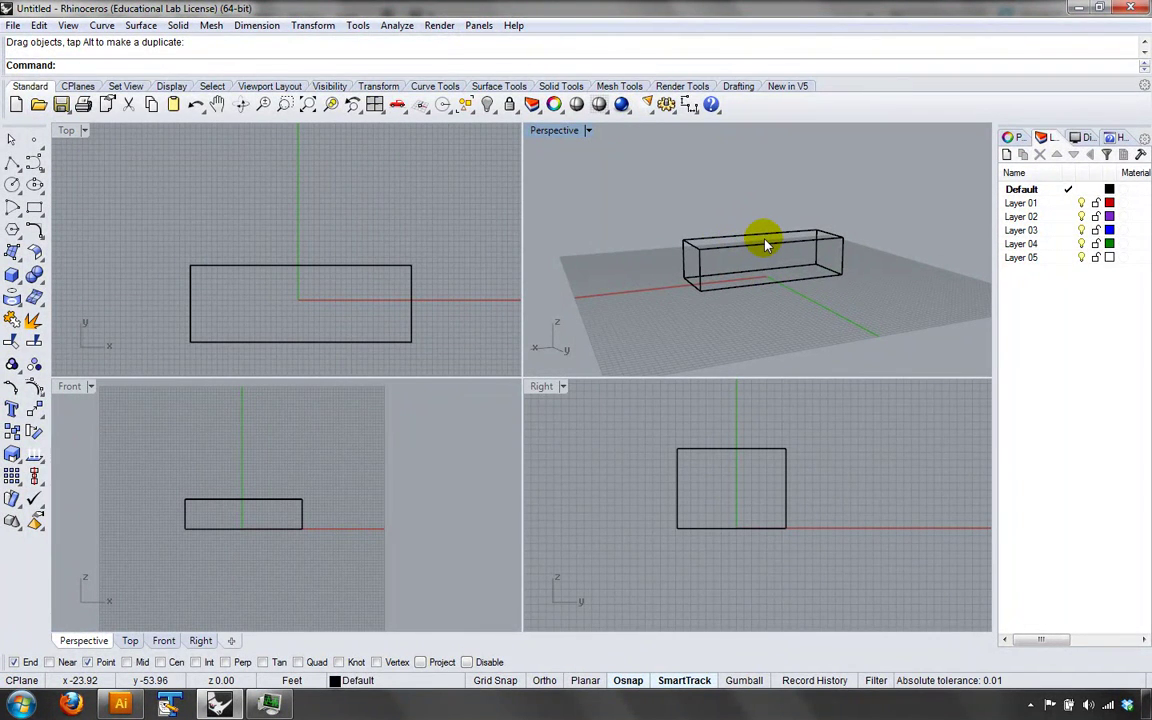
{"action": "right_click_drag", "start_coordinate": [782, 234], "coordinate": [769, 261]}
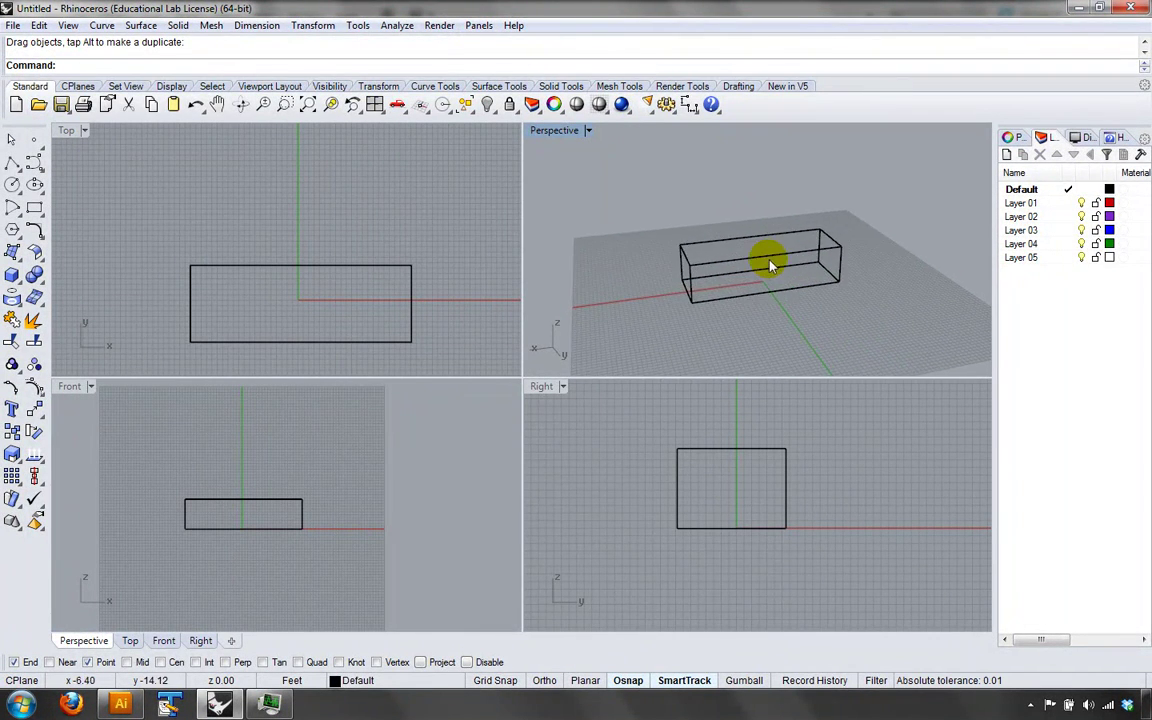
- Examine the box in the Perspective view at close range, from far away and from its short end
{"action": "scroll", "coordinate": [774, 258], "scroll_direction": "down", "scroll_amount": 13}
{"action": "scroll", "coordinate": [775, 255], "scroll_direction": "up", "scroll_amount": 20}
{"action": "scroll", "coordinate": [770, 255], "scroll_direction": "down", "scroll_amount": 8}
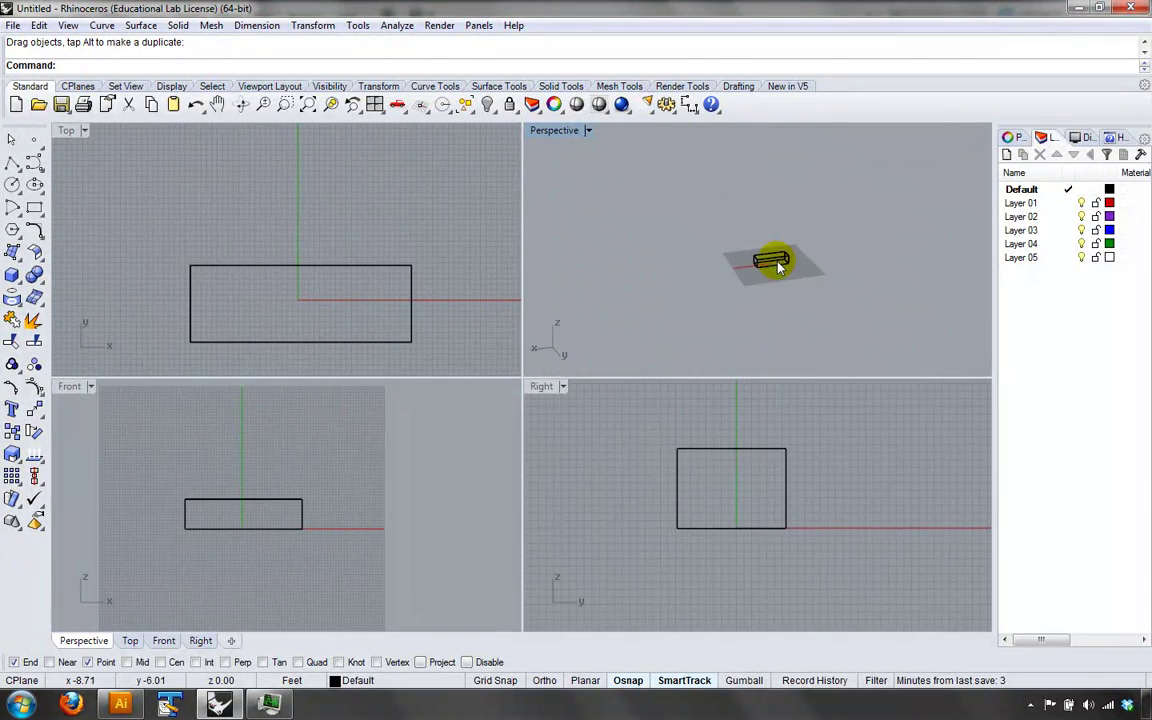
{"action": "scroll", "coordinate": [772, 260], "scroll_direction": "up", "scroll_amount": 10}
{"action": "scroll", "coordinate": [775, 265], "scroll_direction": "down", "scroll_amount": 5}
{"action": "scroll", "coordinate": [800, 268], "scroll_direction": "up", "scroll_amount": 4}
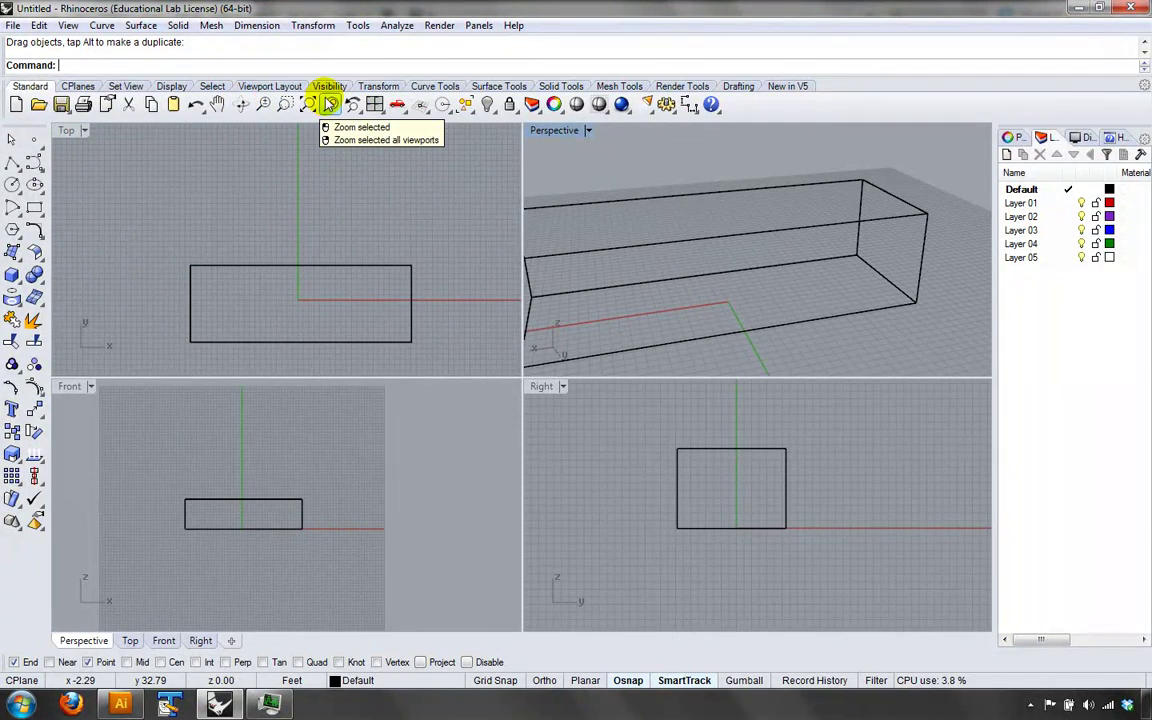
{"action": "right_click_drag", "start_coordinate": [667, 305], "coordinate": [843, 303]}
{"action": "scroll", "coordinate": [840, 290], "scroll_direction": "down", "scroll_amount": 3}
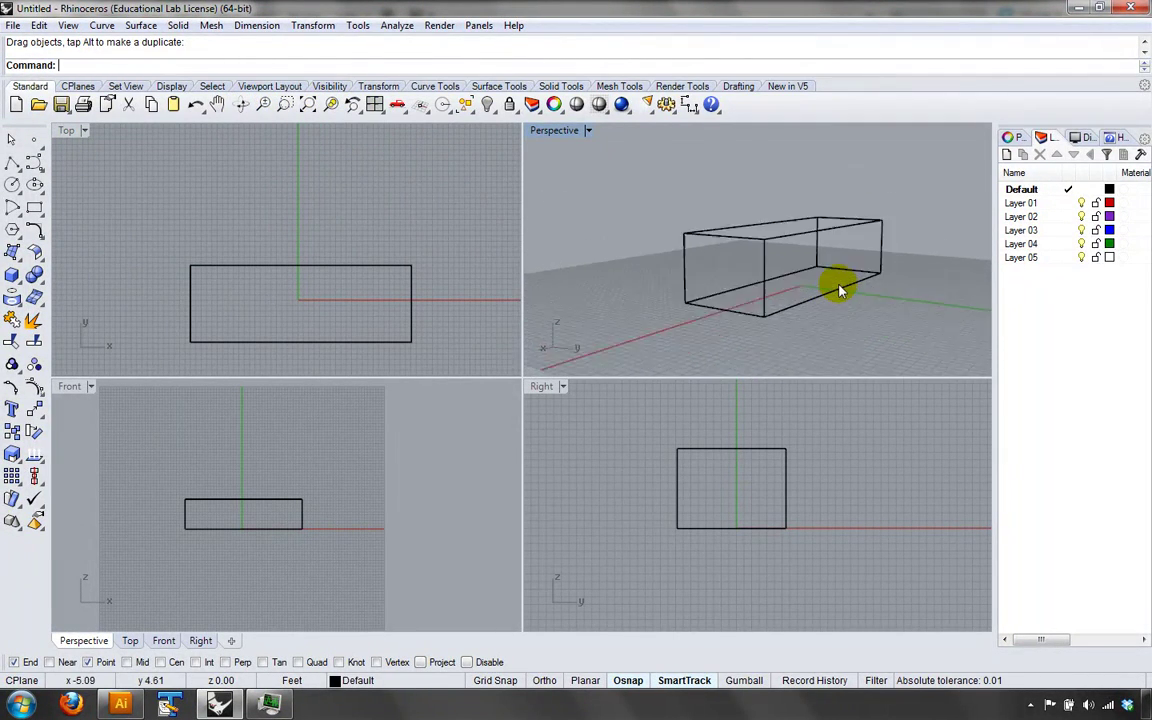
{"action": "scroll", "coordinate": [840, 290], "scroll_direction": "up", "scroll_amount": 2}
{"action": "scroll", "coordinate": [830, 300], "scroll_direction": "down", "scroll_amount": 3}
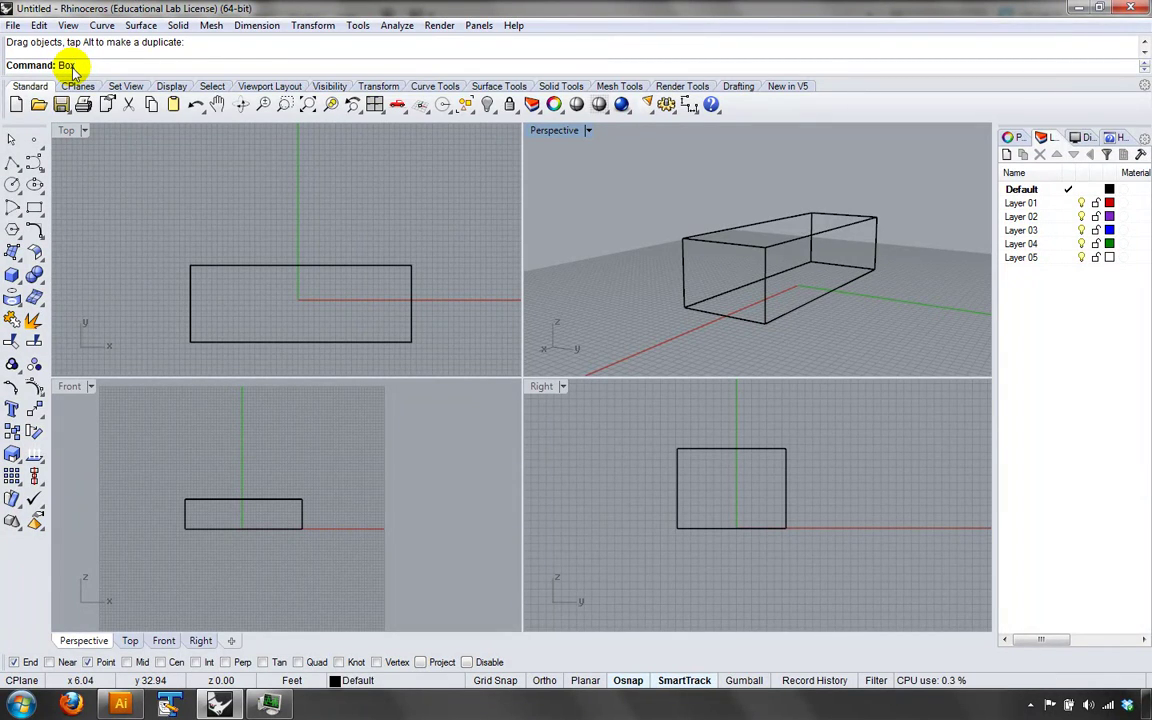
{"action": "key", "text": "Return"}
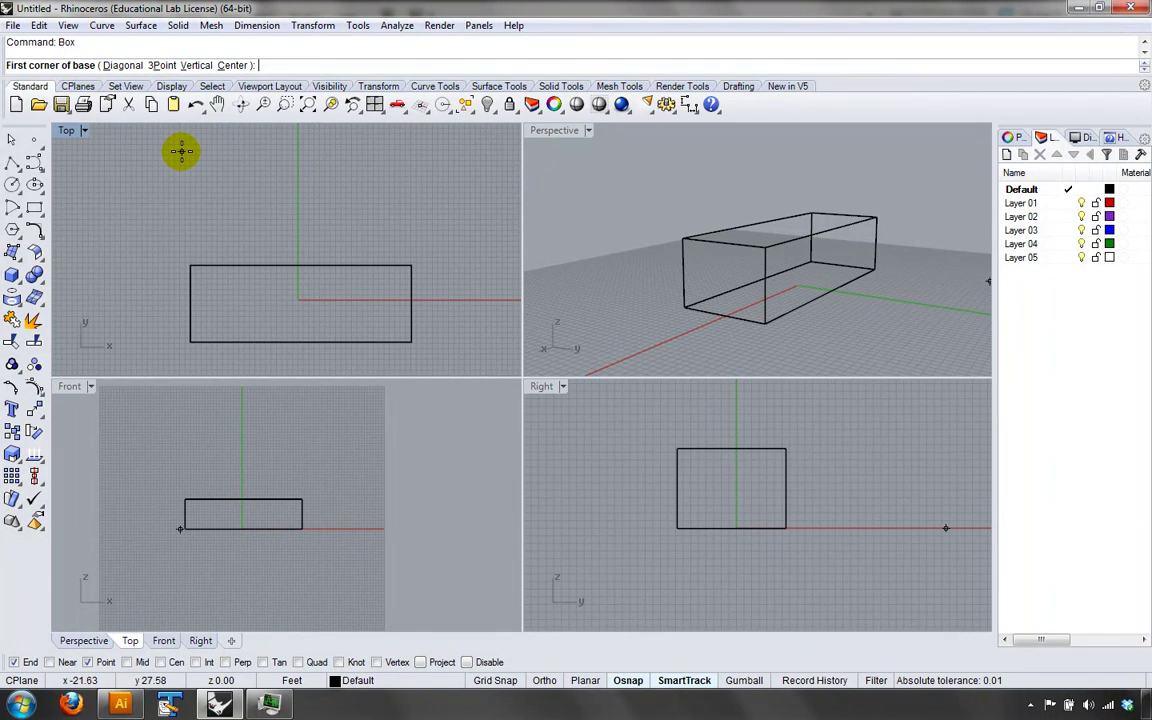
{"action": "key", "text": "Escape"}
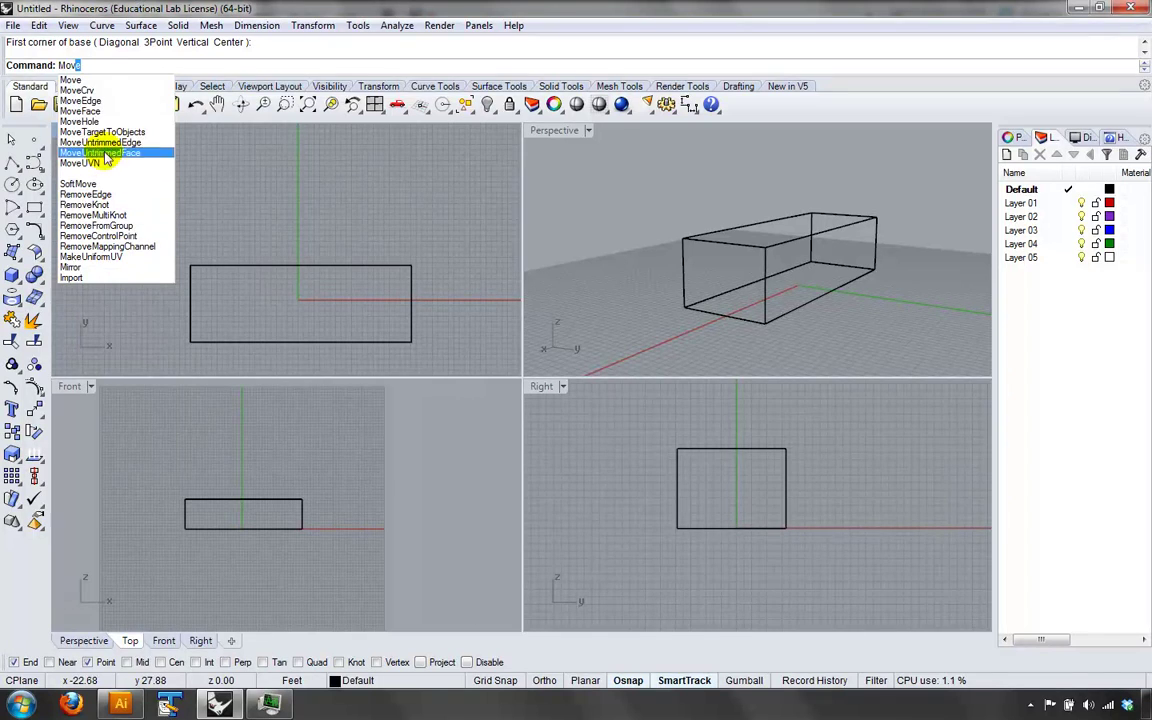
{"action": "left_click", "coordinate": [149, 67]}
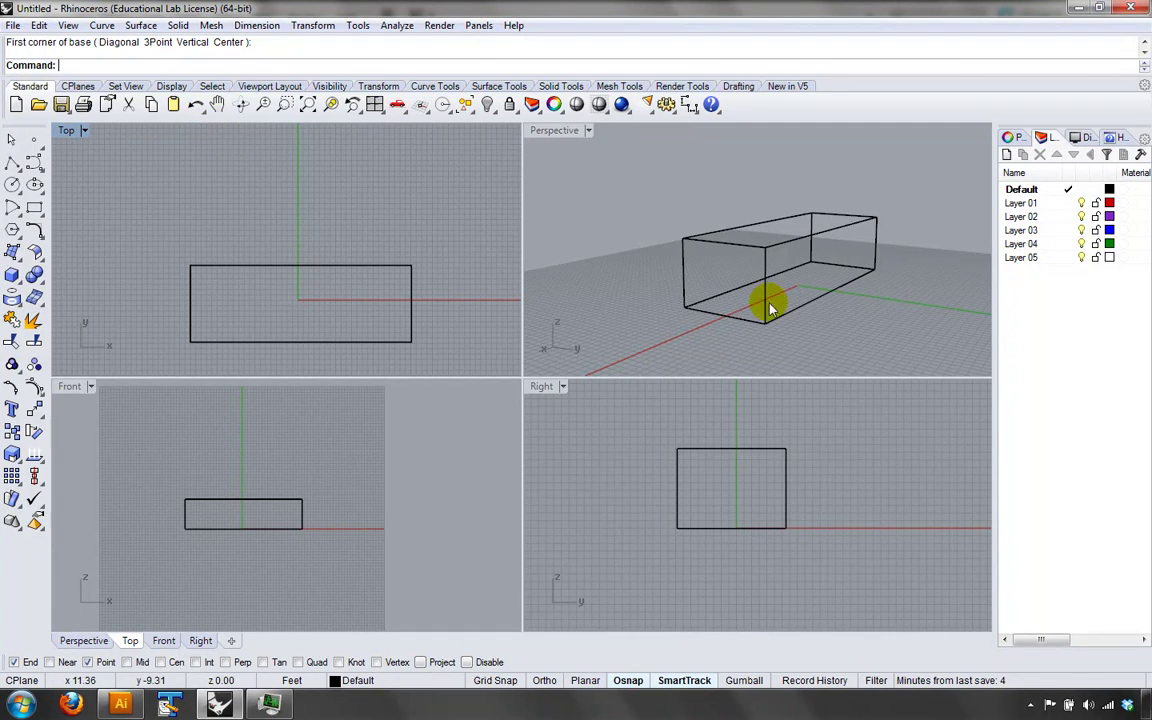
- Select the box in the Perspective view and clear the selection again
{"action": "left_click", "coordinate": [893, 329]}
{"action": "left_click", "coordinate": [732, 262]}
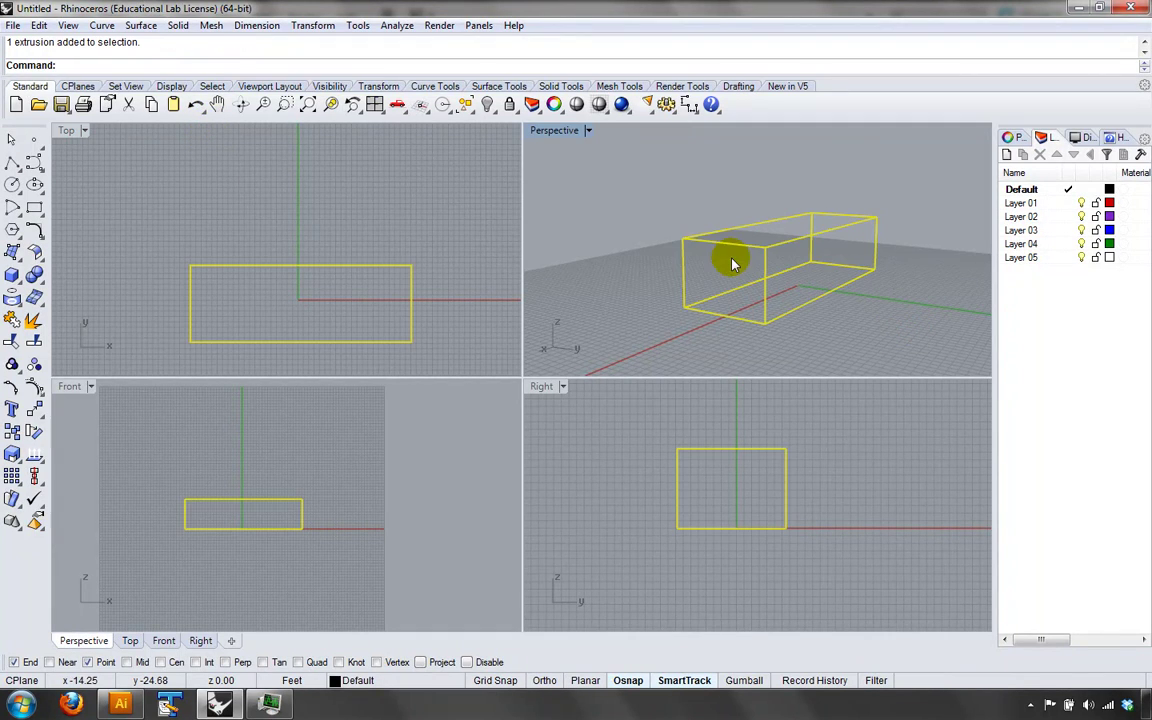
{"action": "left_click", "coordinate": [620, 245]}
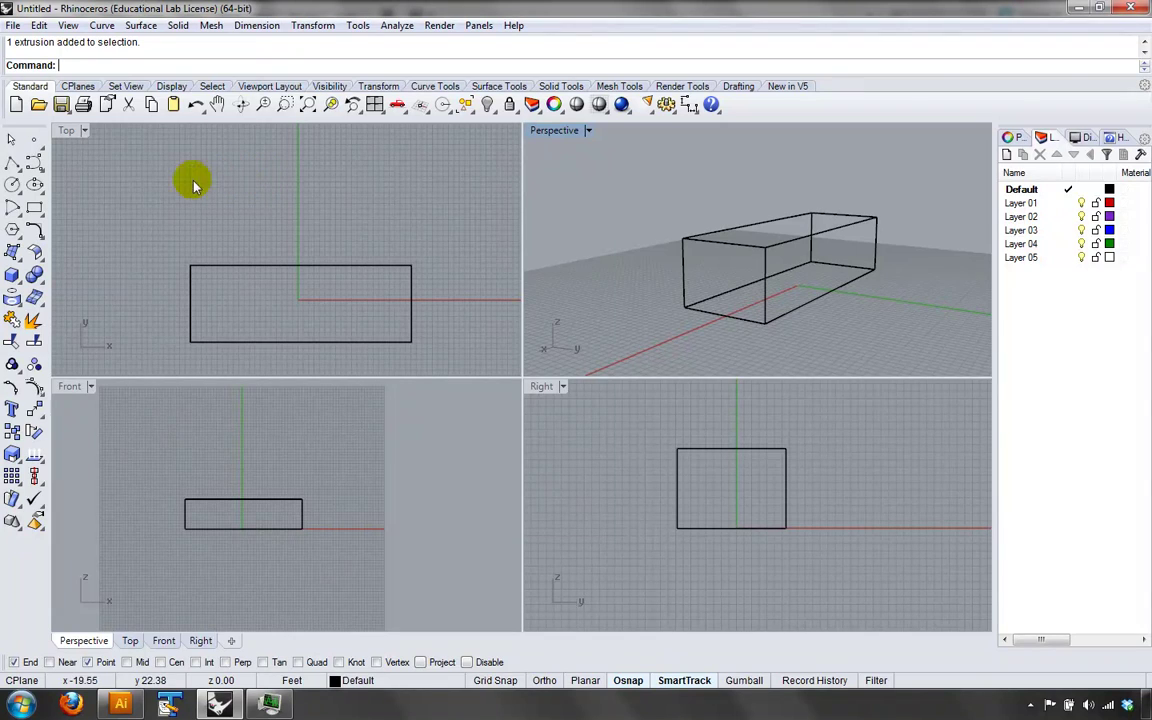
{"action": "left_click", "coordinate": [141, 25]}
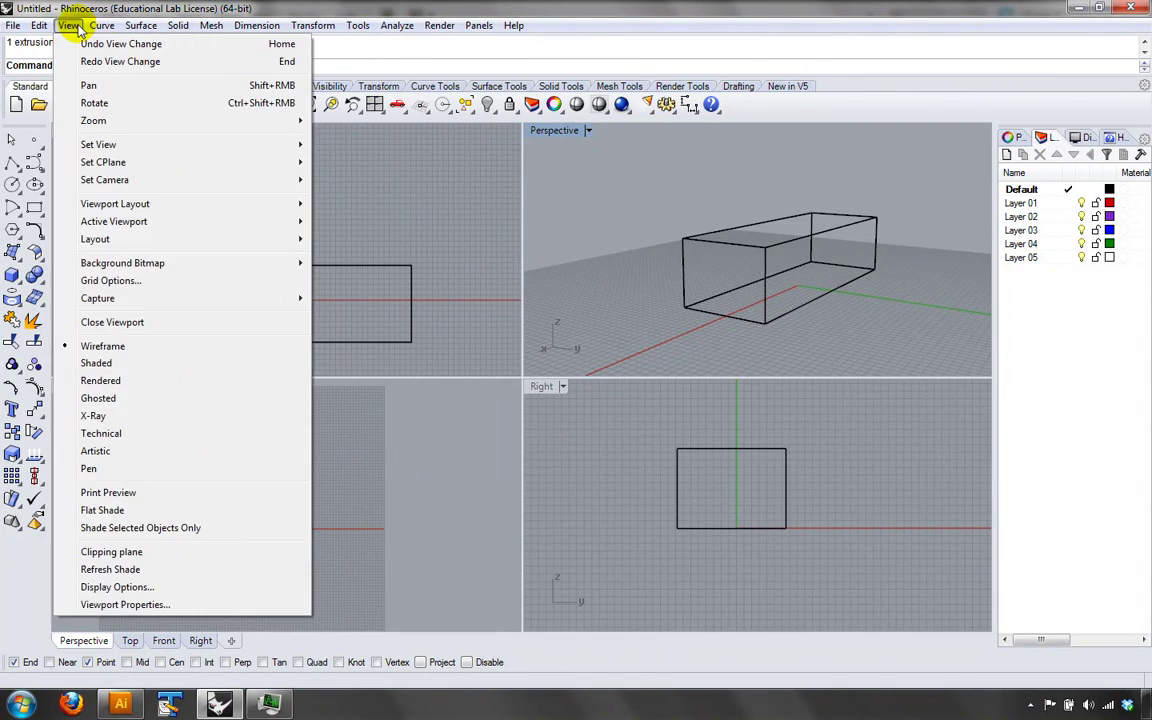
{"action": "left_click", "coordinate": [40, 27]}
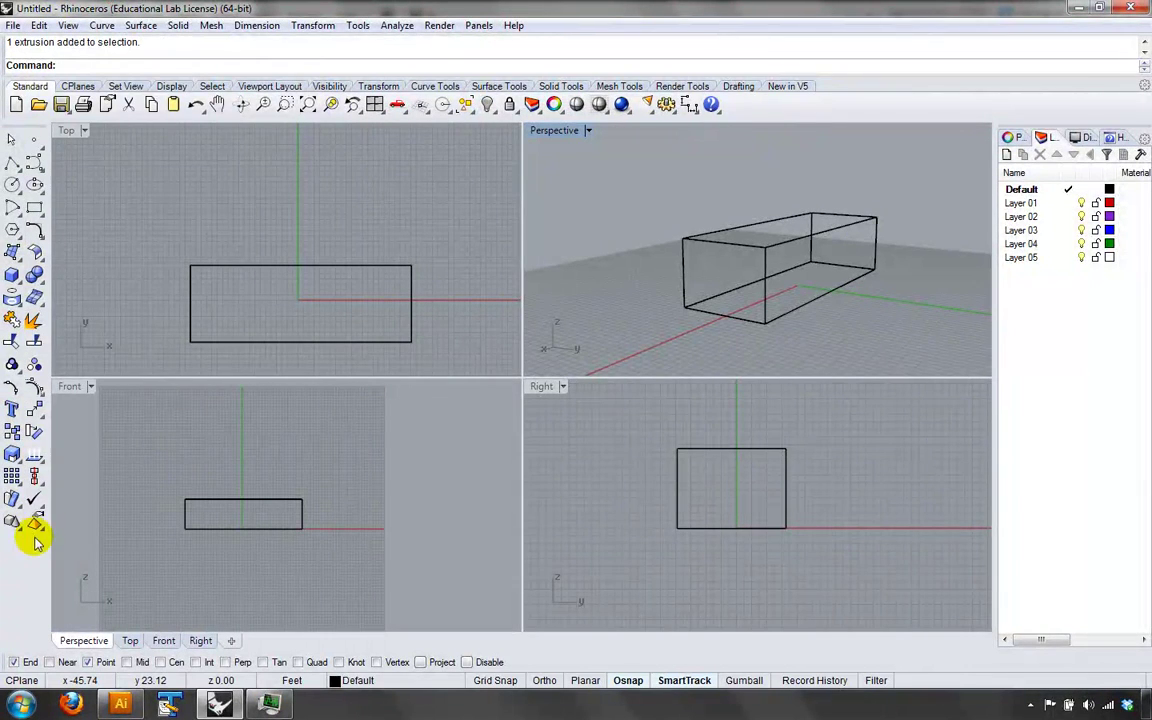
{"action": "left_click", "coordinate": [328, 86]}
{"action": "left_click", "coordinate": [30, 86]}
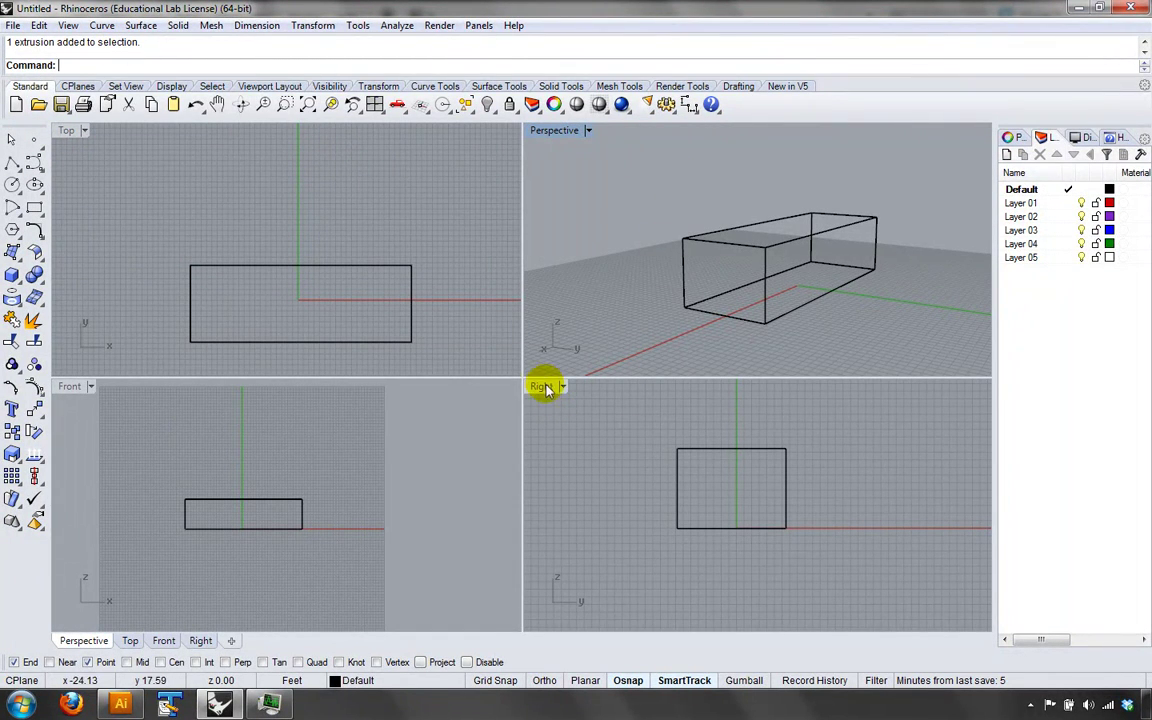
{"action": "left_click", "coordinate": [71, 131]}
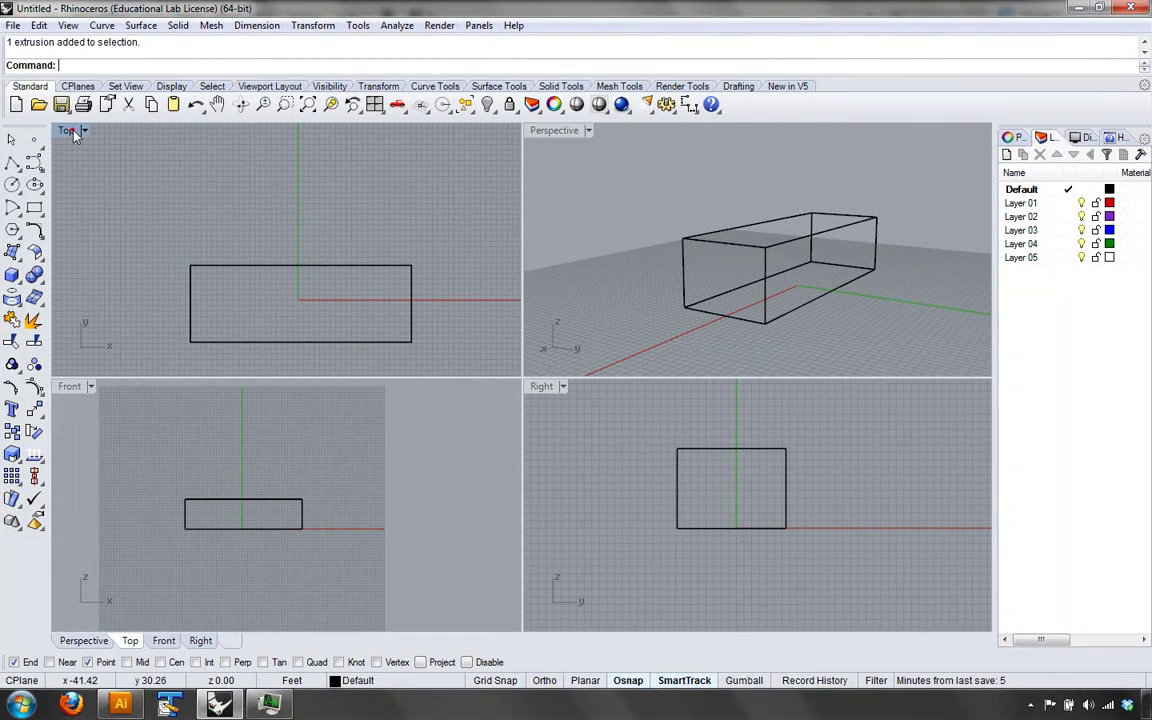
{"action": "left_click", "coordinate": [67, 387]}
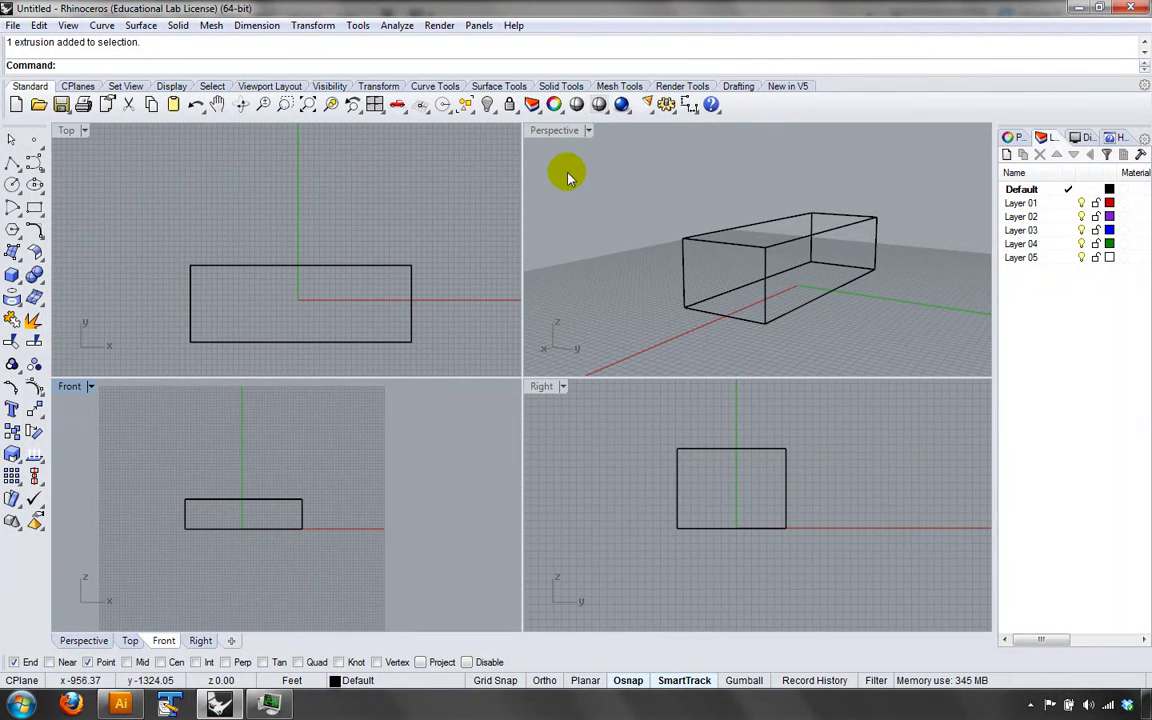
- Set the Perspective viewport to Two Point Perspective and inspect the box's vertical edges from near ground level
{"action": "left_click", "coordinate": [589, 131]}
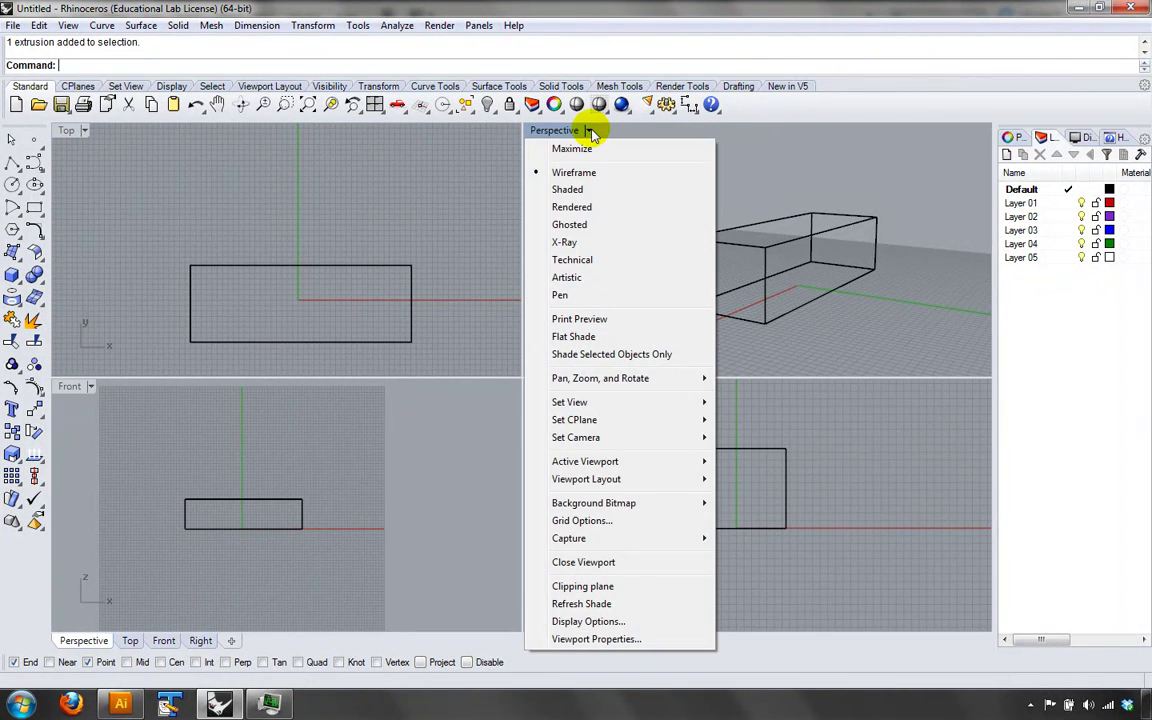
{"action": "left_click", "coordinate": [577, 403]}
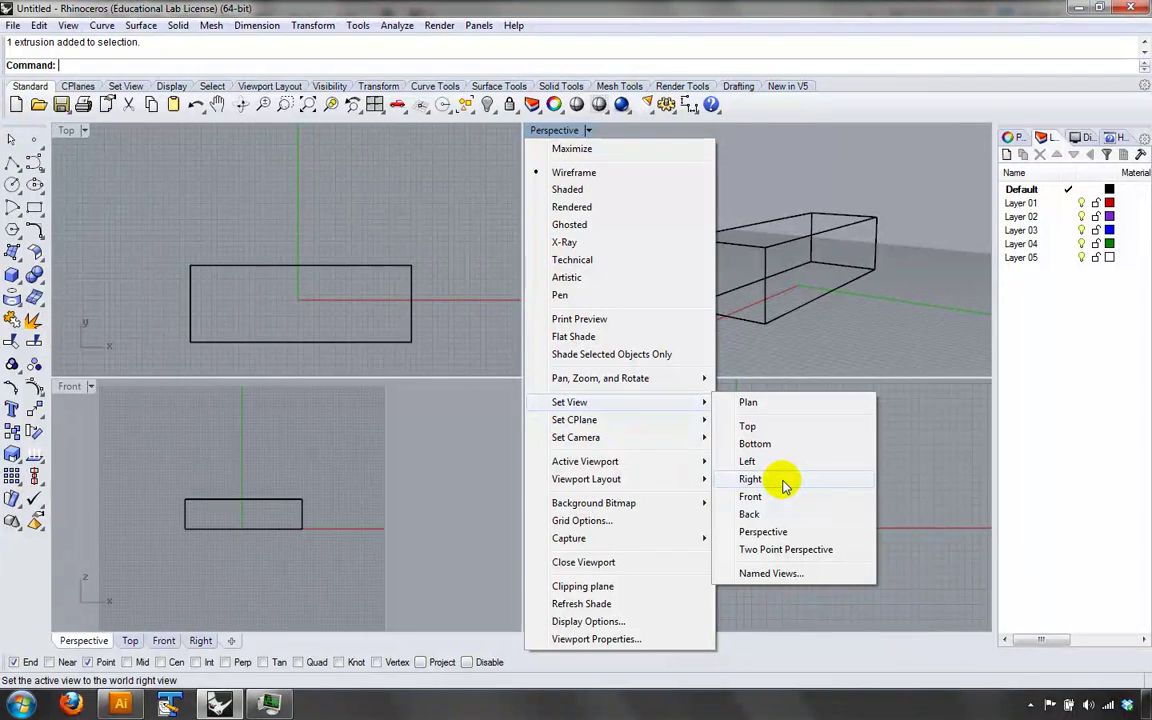
{"action": "left_click", "coordinate": [780, 550]}
{"action": "right_click_drag", "start_coordinate": [771, 347], "coordinate": [653, 284]}
{"action": "scroll", "coordinate": [849, 278], "scroll_direction": "up", "scroll_amount": 4}
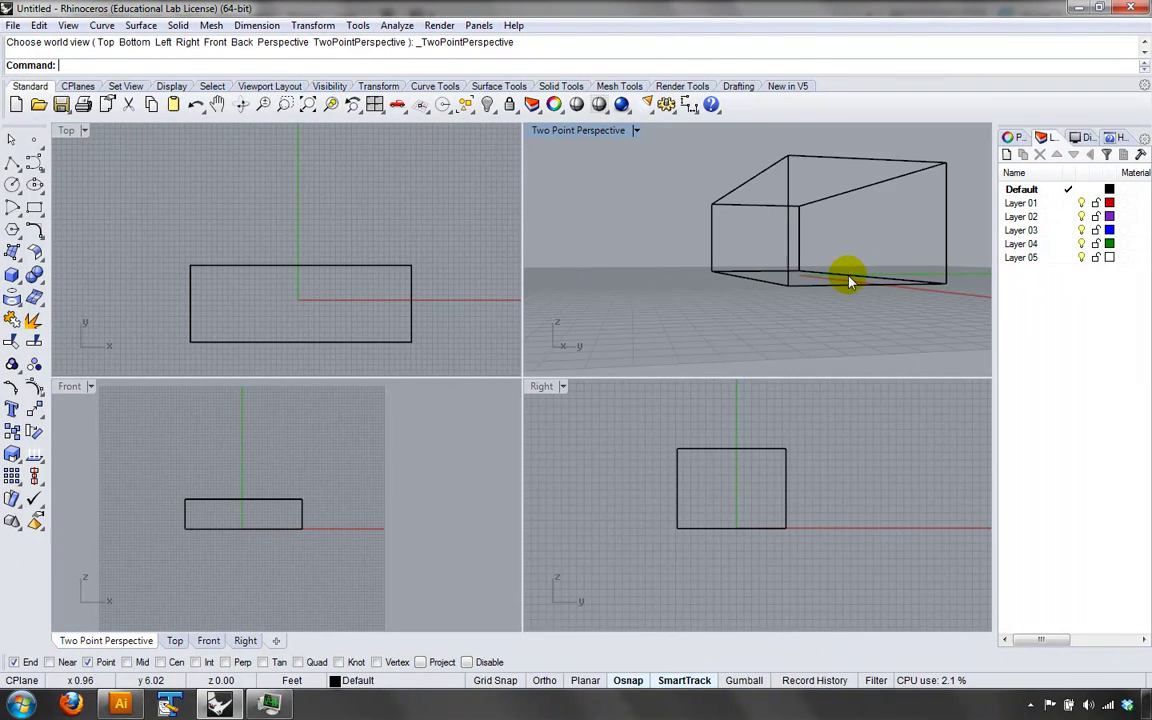
{"action": "right_click_drag", "start_coordinate": [849, 278], "coordinate": [824, 277], "text": "shift"}
{"action": "scroll", "coordinate": [777, 291], "scroll_direction": "up", "scroll_amount": 5}
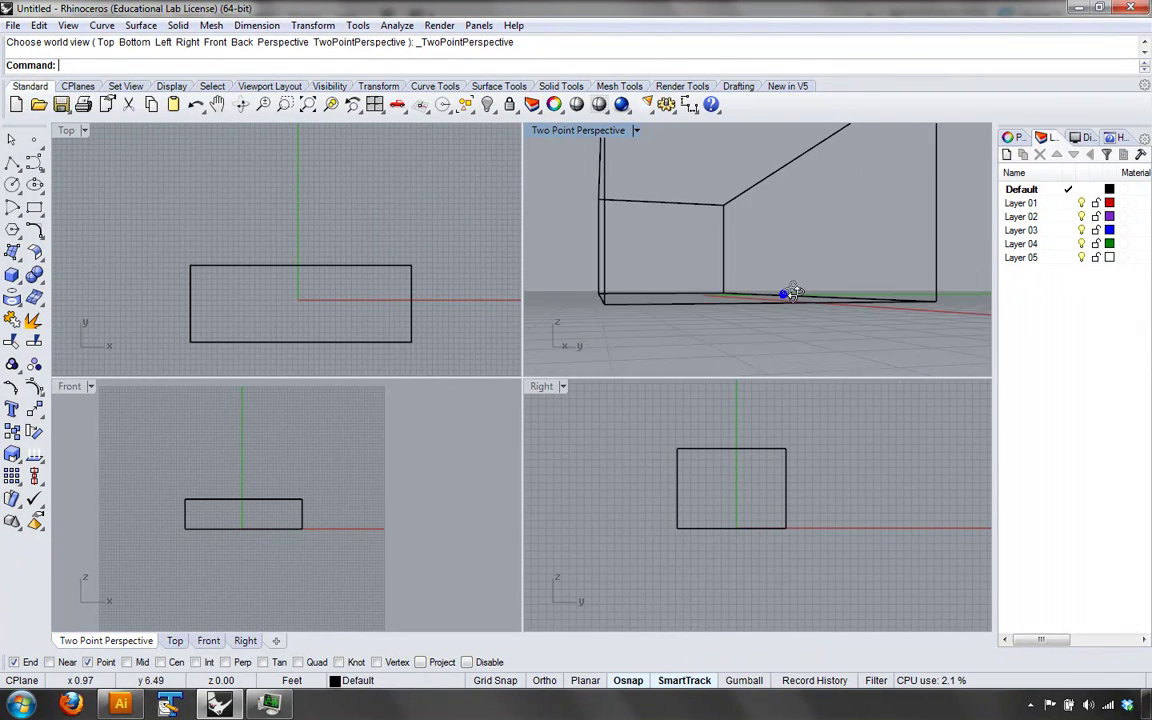
{"action": "scroll", "coordinate": [802, 291], "scroll_direction": "up", "scroll_amount": 4}
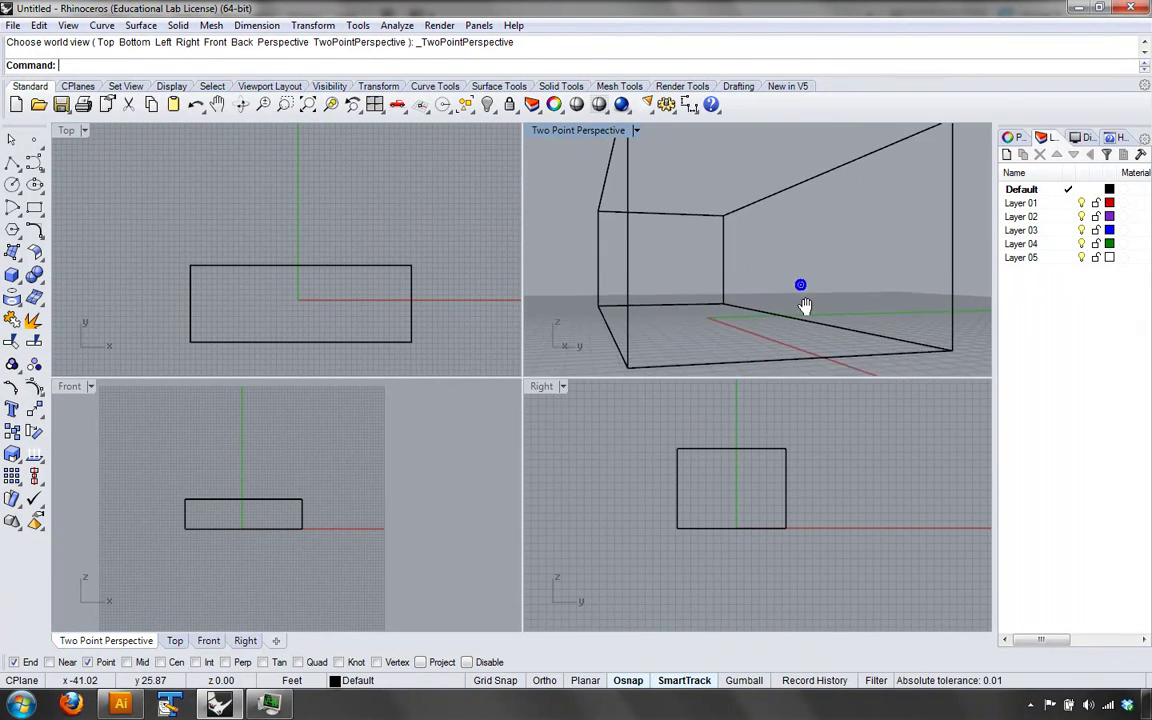
- Return the Two Point Perspective viewport to the regular Perspective view and inspect the box from near ground level
{"action": "left_click", "coordinate": [633, 131]}
{"action": "left_click", "coordinate": [656, 402]}
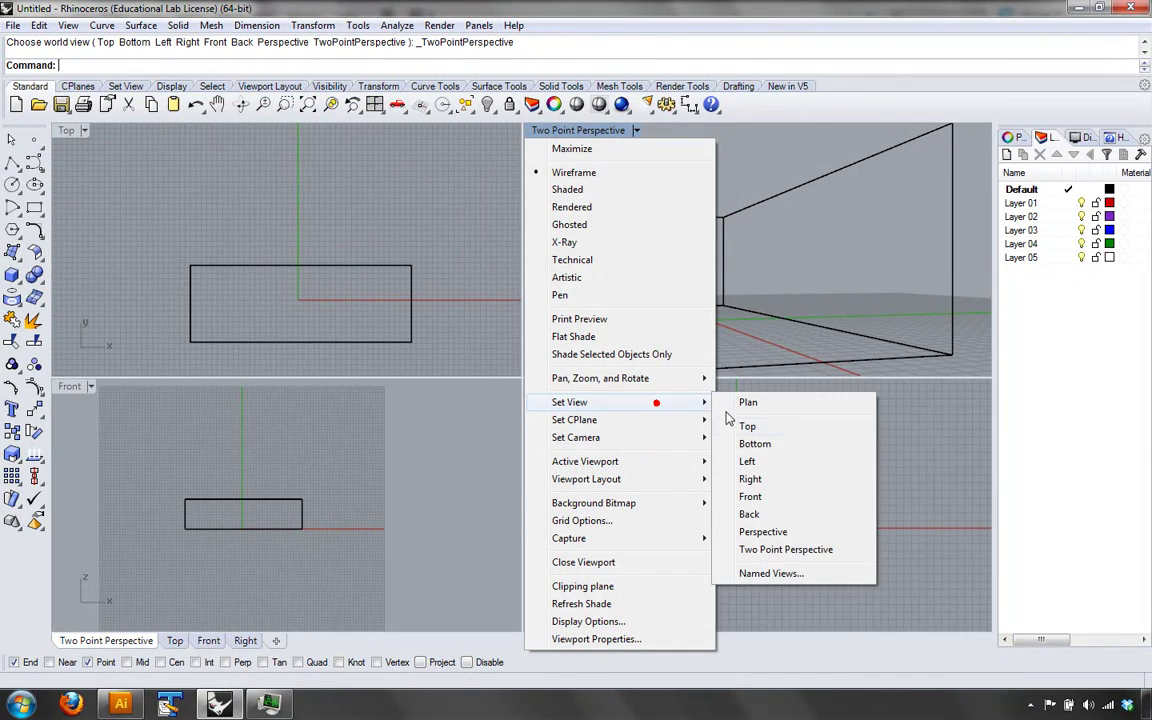
{"action": "left_click", "coordinate": [787, 531]}
{"action": "scroll", "coordinate": [753, 270], "scroll_direction": "down", "scroll_amount": 5}
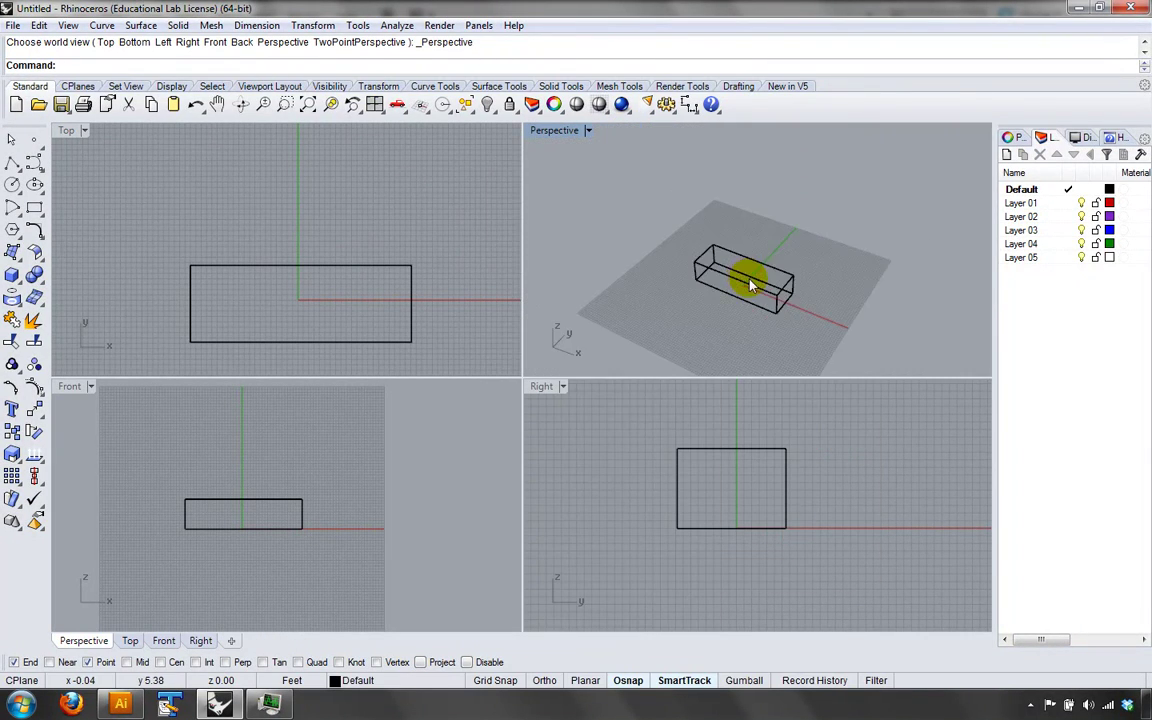
{"action": "scroll", "coordinate": [751, 285], "scroll_direction": "up", "scroll_amount": 6}
{"action": "right_click_drag", "start_coordinate": [769, 303], "coordinate": [567, 217]}
{"action": "right_click_drag", "start_coordinate": [671, 253], "coordinate": [746, 260]}
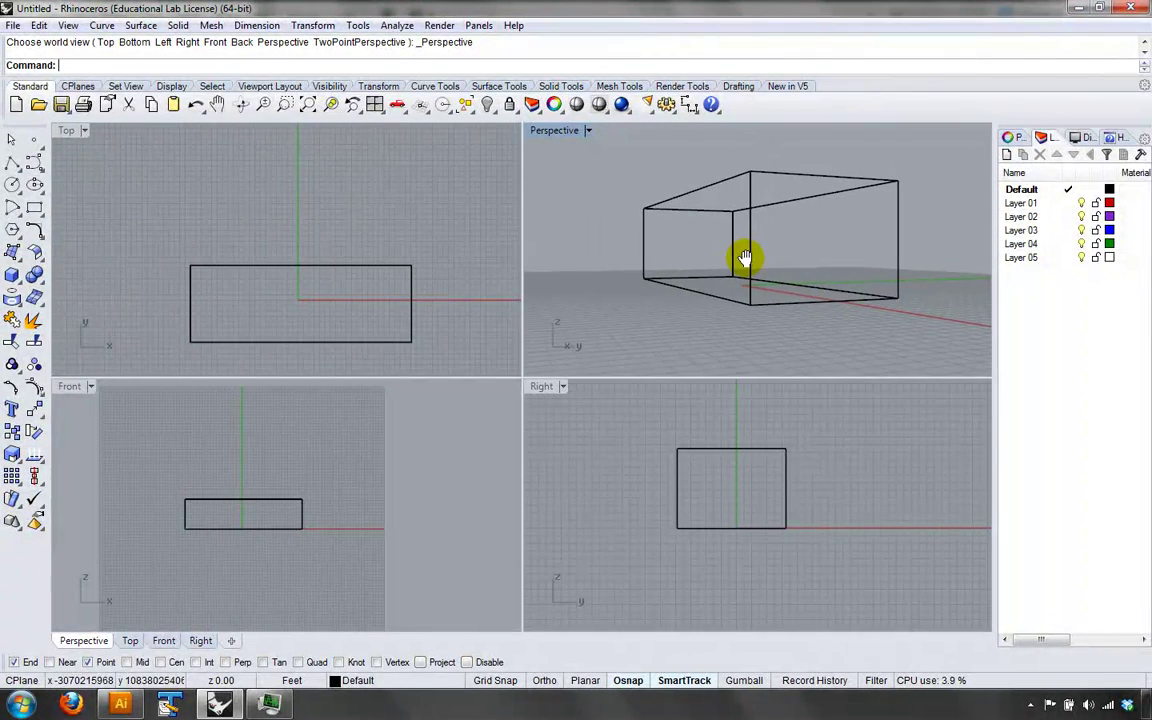
- Set the Perspective viewport to Two Point Perspective, looking down on the whole box and grid
{"action": "left_click", "coordinate": [588, 131]}
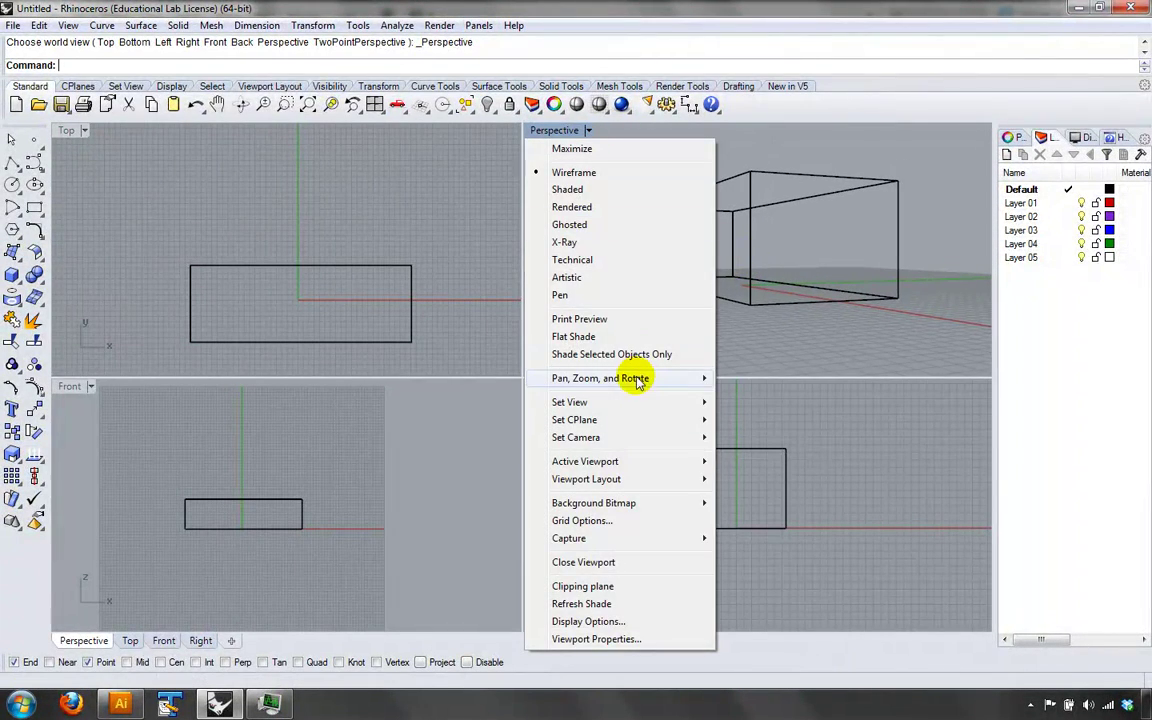
{"action": "mouse_move", "coordinate": [643, 401]}
{"action": "left_click", "coordinate": [785, 549]}
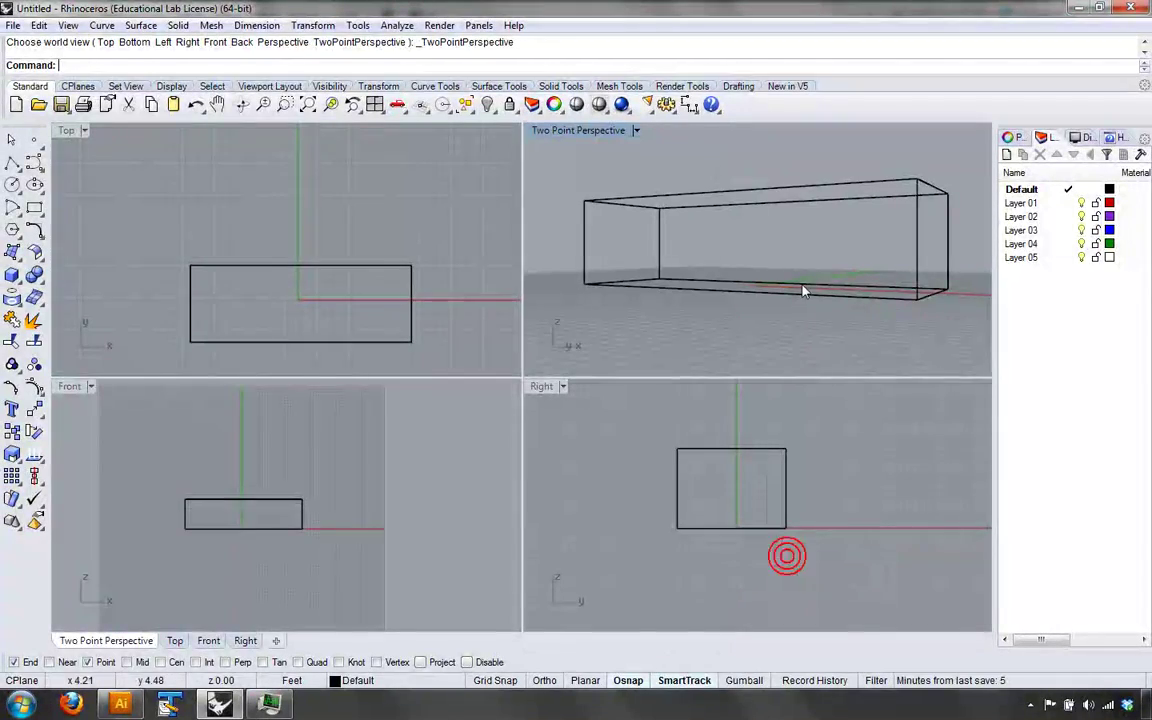
{"action": "right_click_drag", "start_coordinate": [810, 320], "coordinate": [694, 198]}
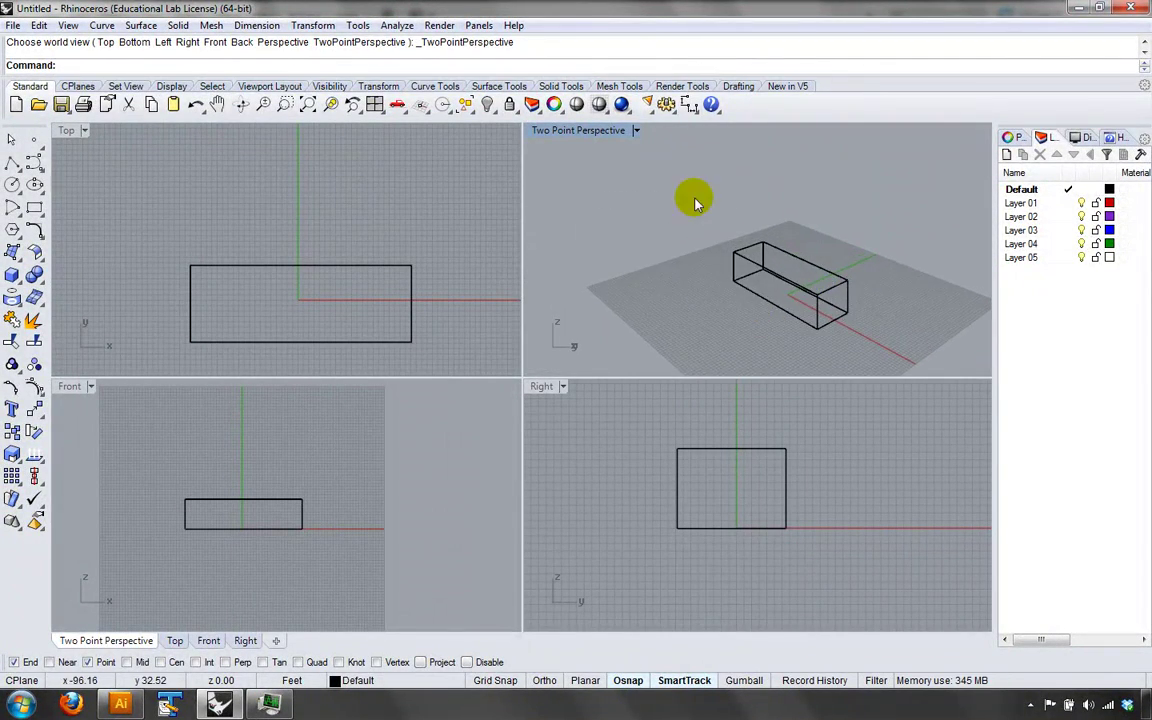
- Set the Two Point Perspective viewport to the Front view
{"action": "left_click", "coordinate": [636, 131]}
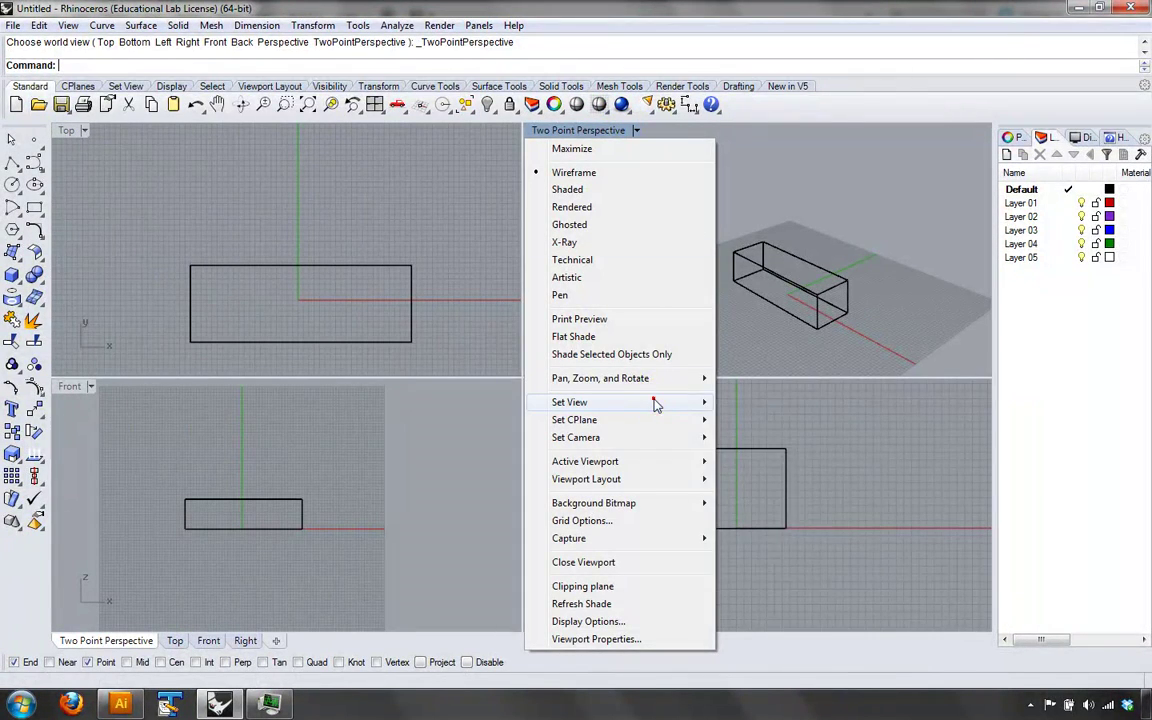
{"action": "mouse_move", "coordinate": [658, 402]}
{"action": "left_click", "coordinate": [725, 256]}
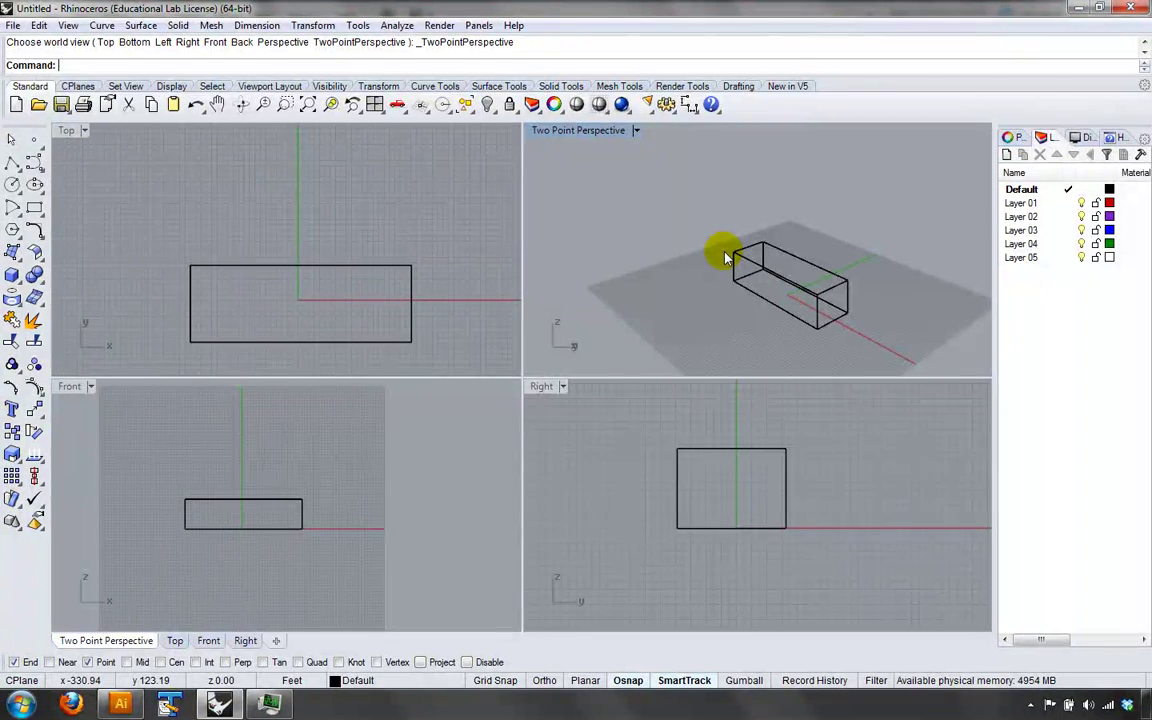
{"action": "type", "text": "Front"}
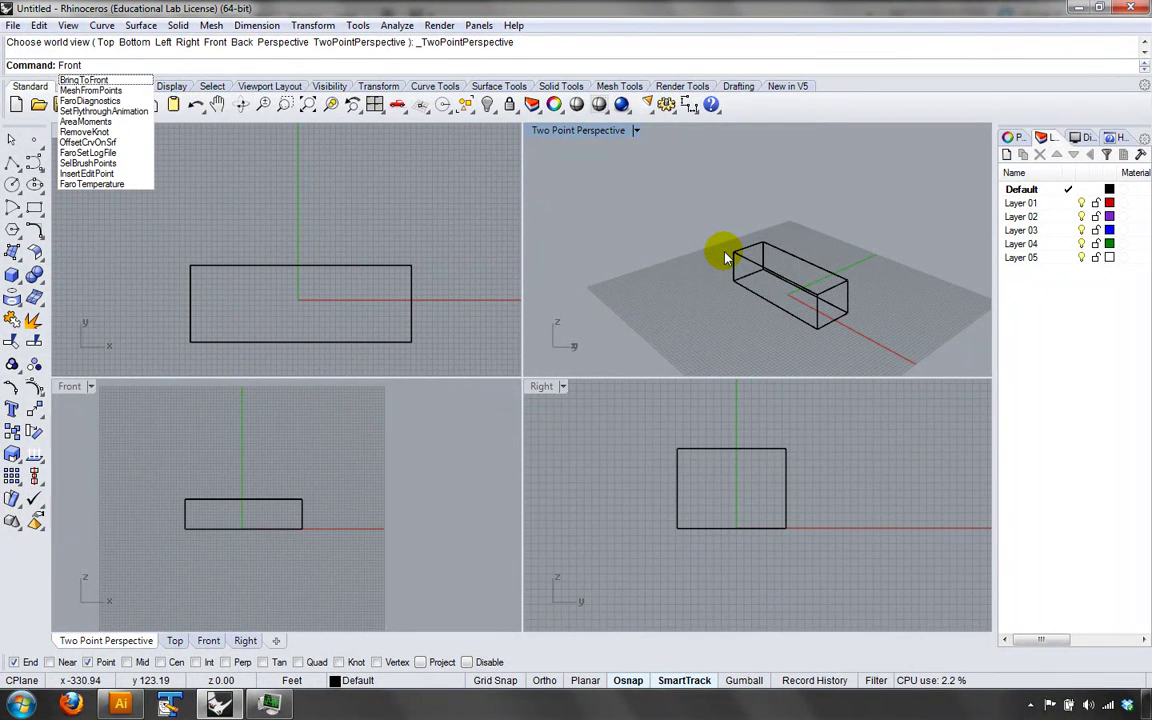
{"action": "key", "text": "Return"}
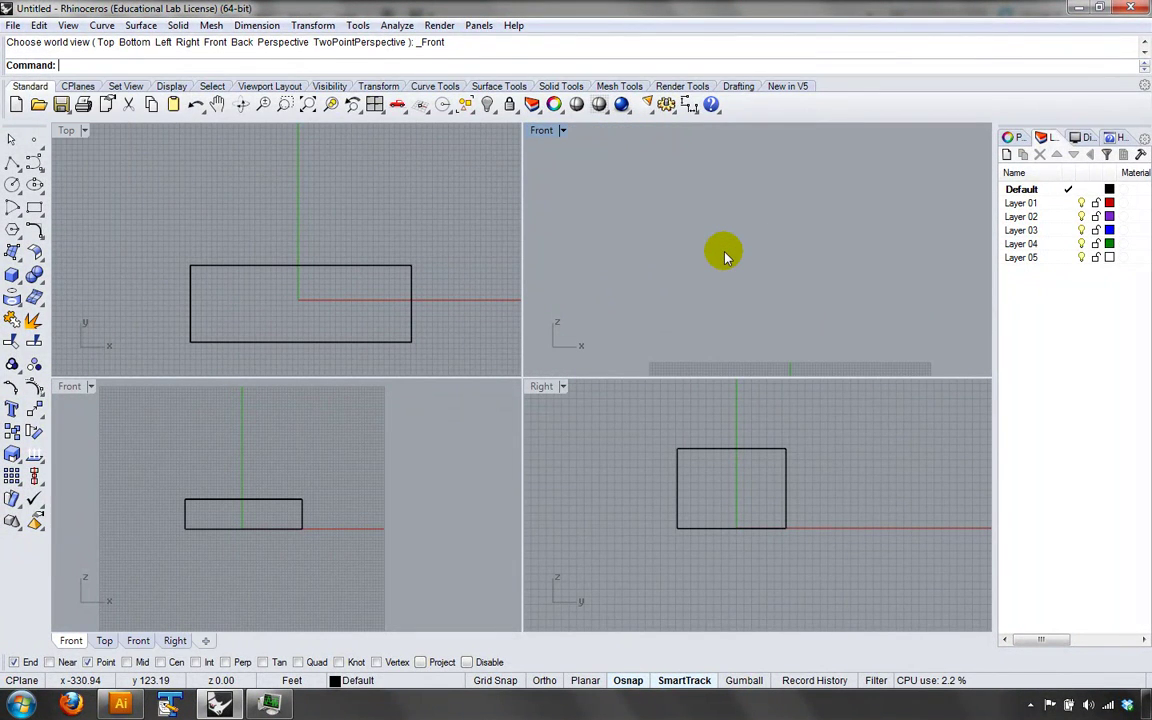
- Set the Right viewport to the Top view and centre the box in it
{"action": "left_click", "coordinate": [611, 425]}
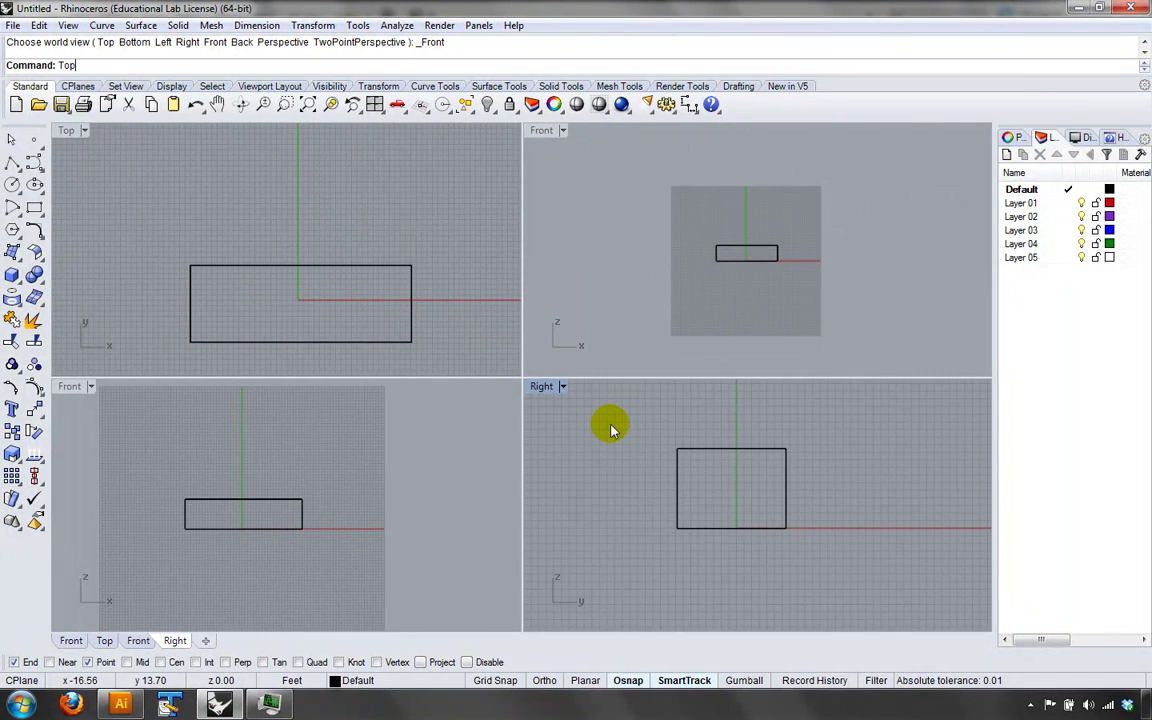
{"action": "key", "text": "Return"}
{"action": "right_click_drag", "start_coordinate": [602, 456], "coordinate": [760, 433]}
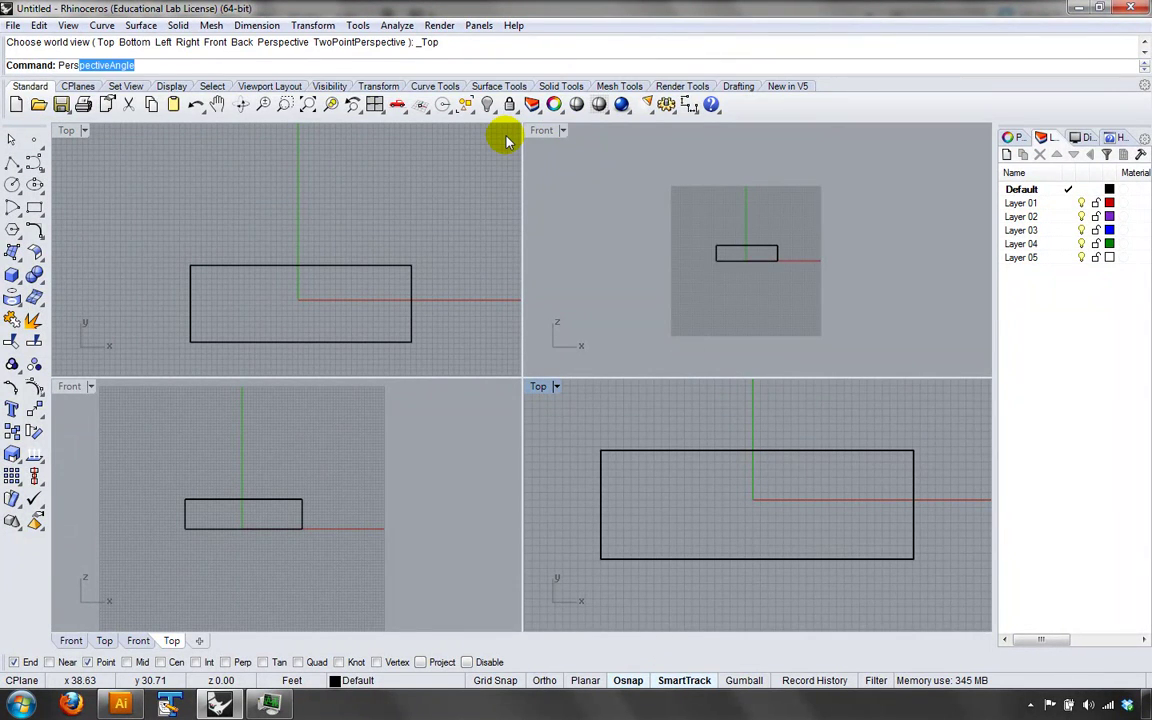
- Set the Front viewport above the new Top view to Perspective and orbit around the box and its upright grid
{"action": "type", "text": "p"}
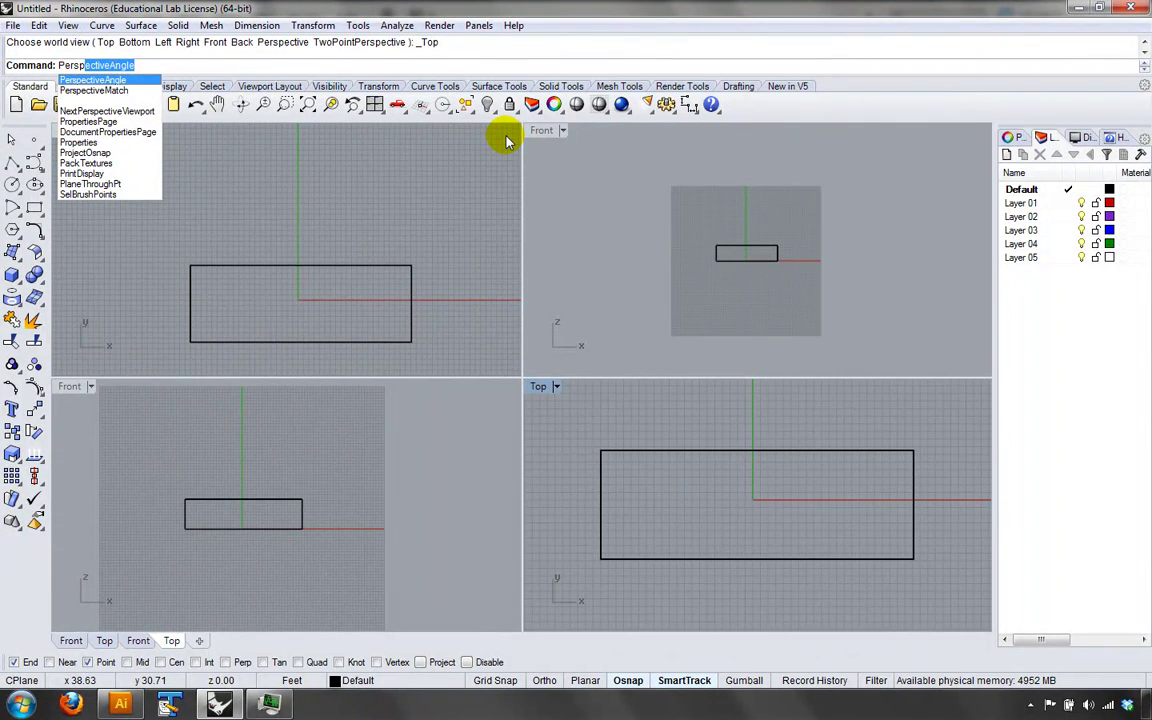
{"action": "key", "text": "Escape"}
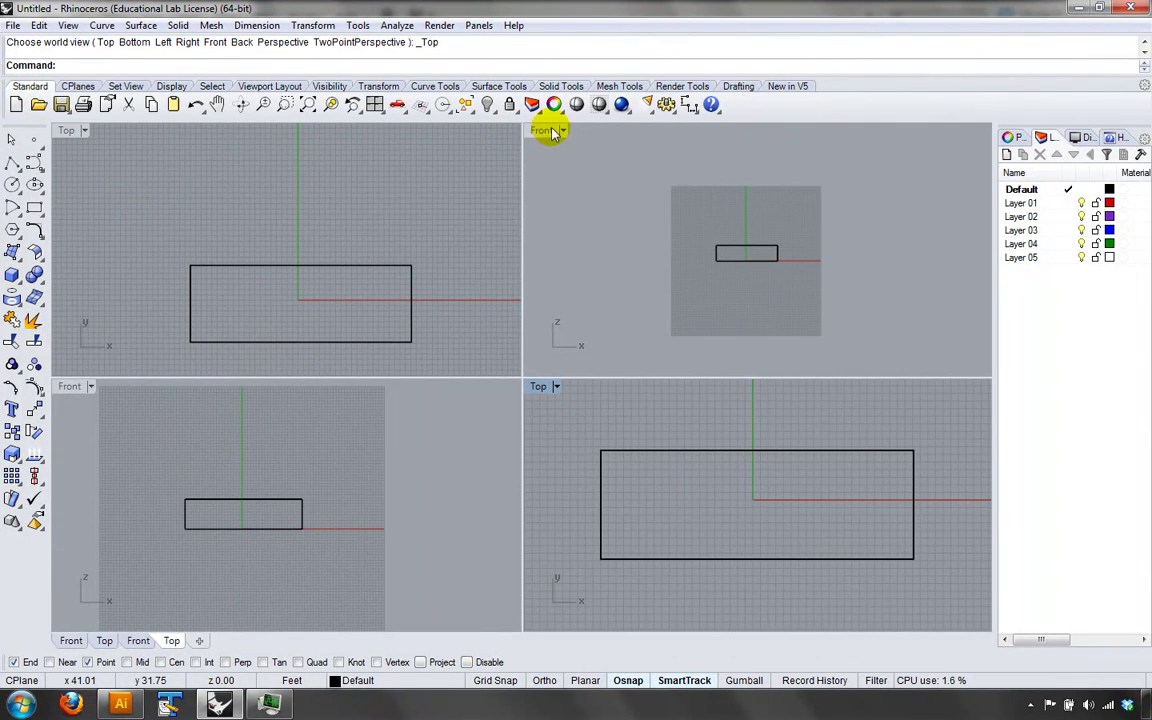
{"action": "left_click", "coordinate": [549, 131]}
{"action": "mouse_move", "coordinate": [663, 404]}
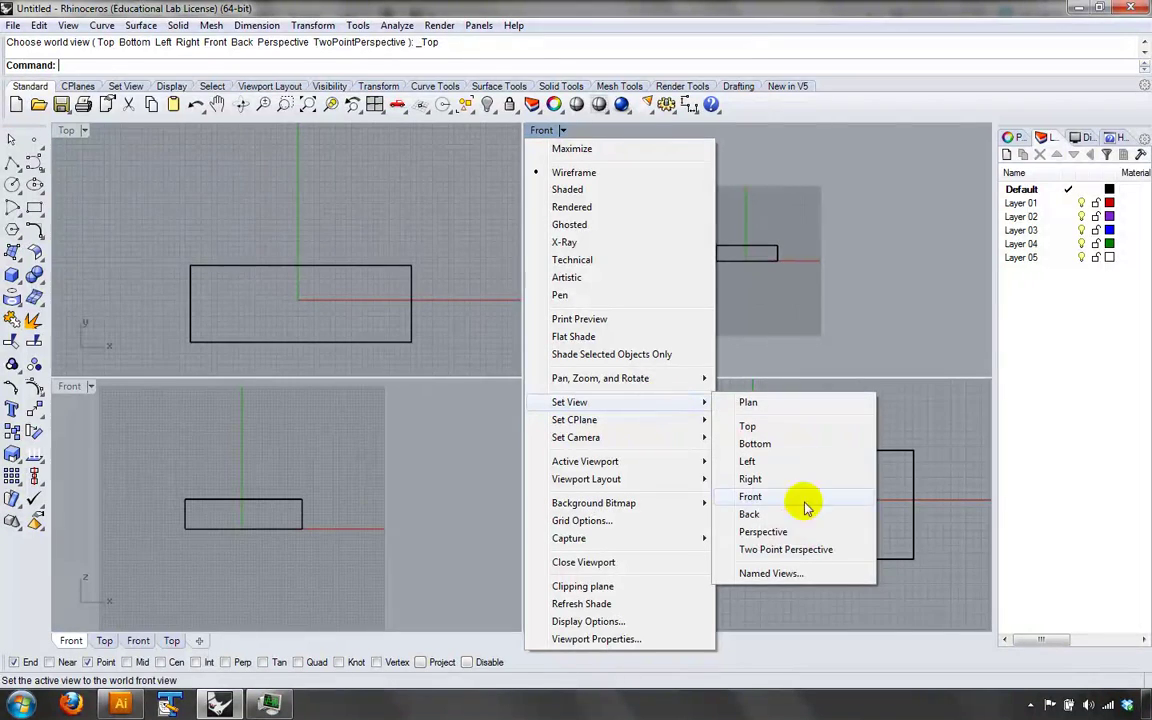
{"action": "left_click", "coordinate": [792, 531]}
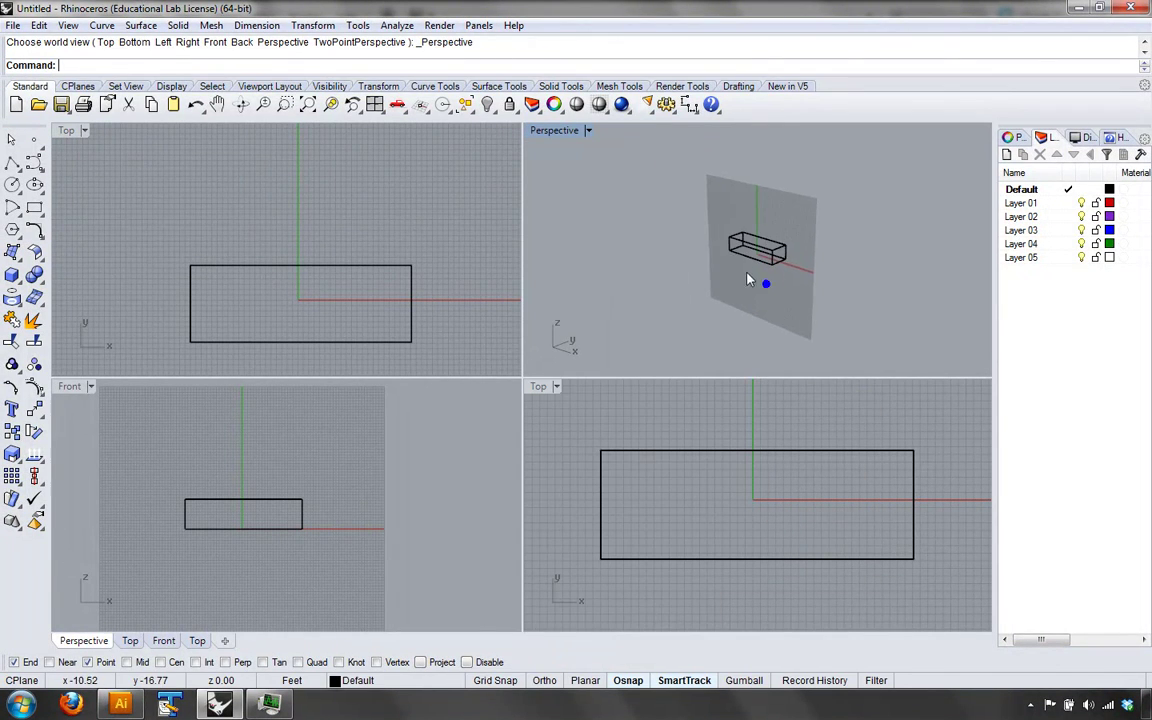
{"action": "right_click_drag", "start_coordinate": [748, 280], "coordinate": [718, 224]}
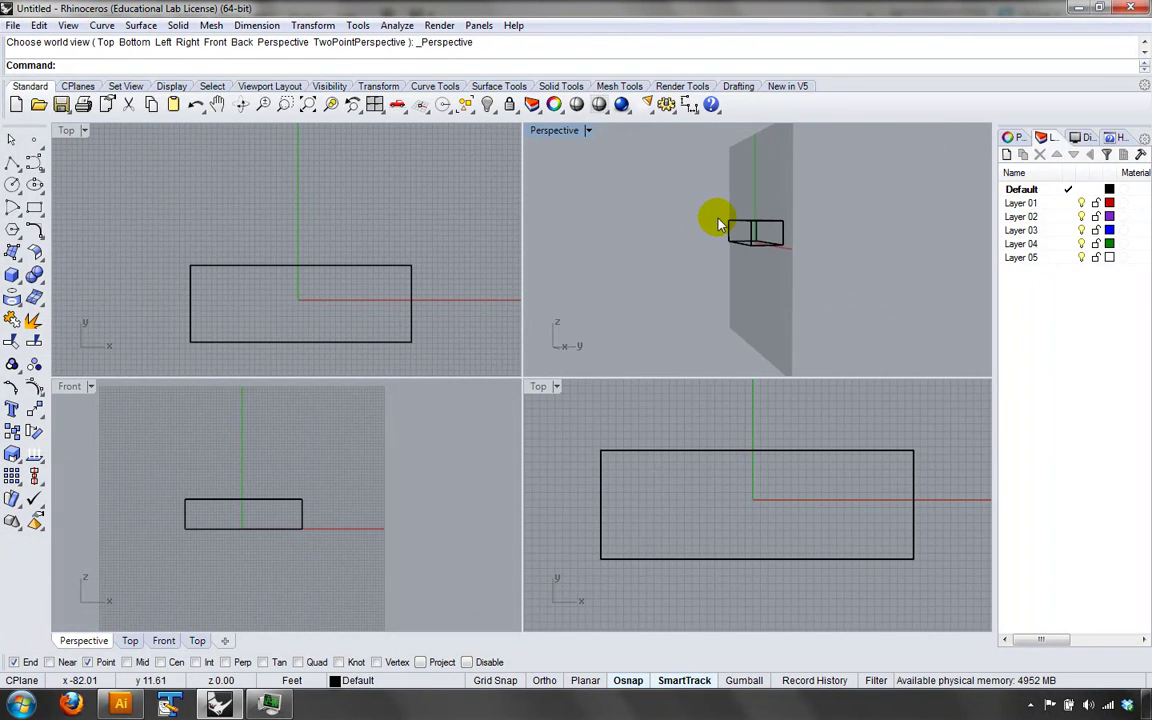
- Set the Perspective viewport to Top and back to Perspective so the construction grid lies on the ground plane
{"action": "type", "text": "top"}
{"action": "key", "text": "Return"}
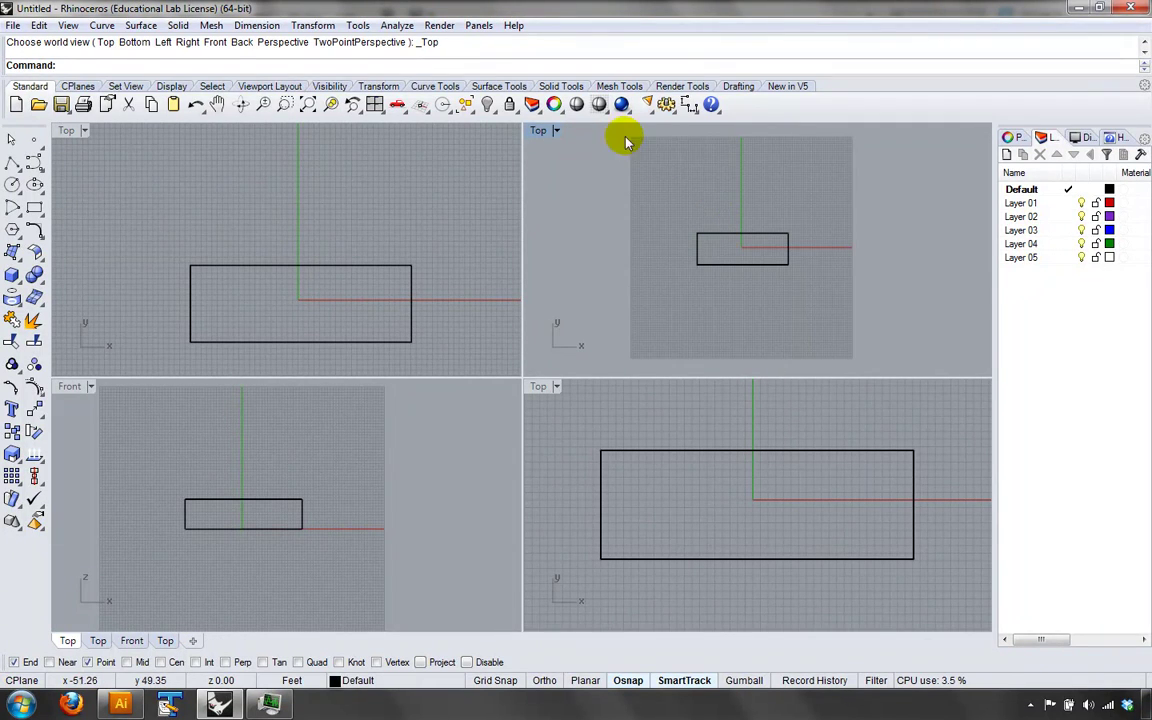
{"action": "left_click", "coordinate": [556, 131]}
{"action": "mouse_move", "coordinate": [615, 402]}
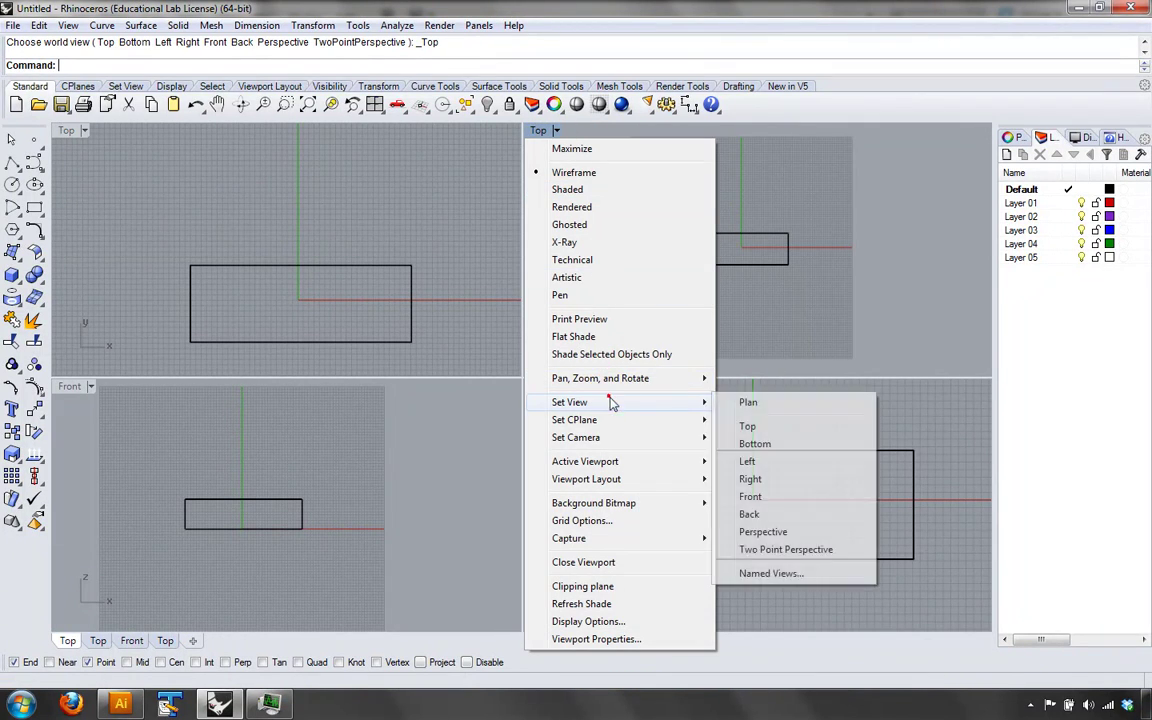
{"action": "left_click", "coordinate": [775, 533]}
{"action": "right_click_drag", "start_coordinate": [792, 255], "coordinate": [742, 236]}
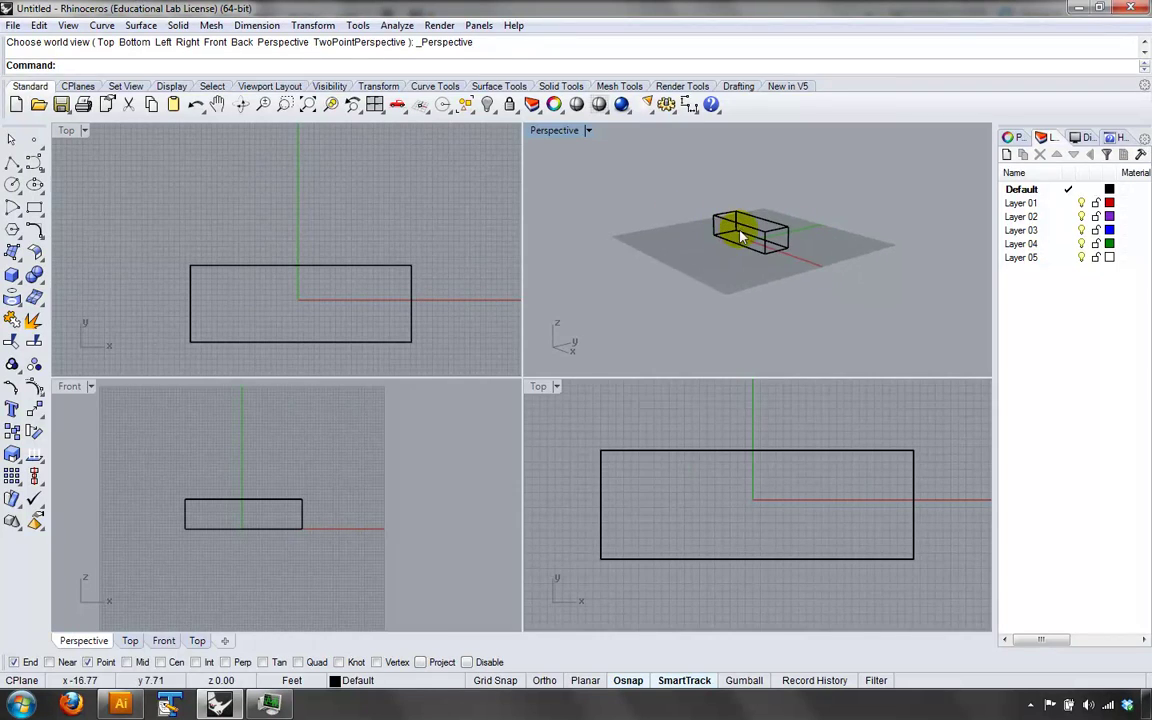
- Set the Perspective viewport to Shaded display and view the box close up from several angles
{"action": "right_click_drag", "start_coordinate": [775, 297], "coordinate": [812, 262], "text": "ctrl"}
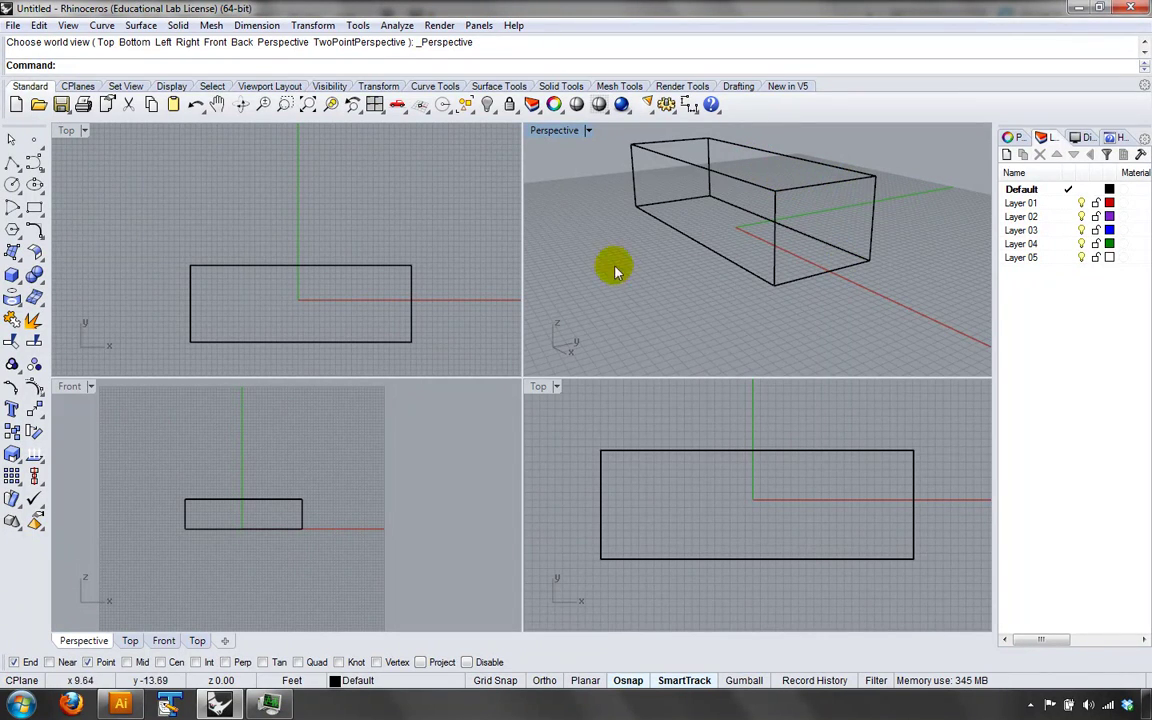
{"action": "right_click_drag", "start_coordinate": [615, 272], "coordinate": [660, 243]}
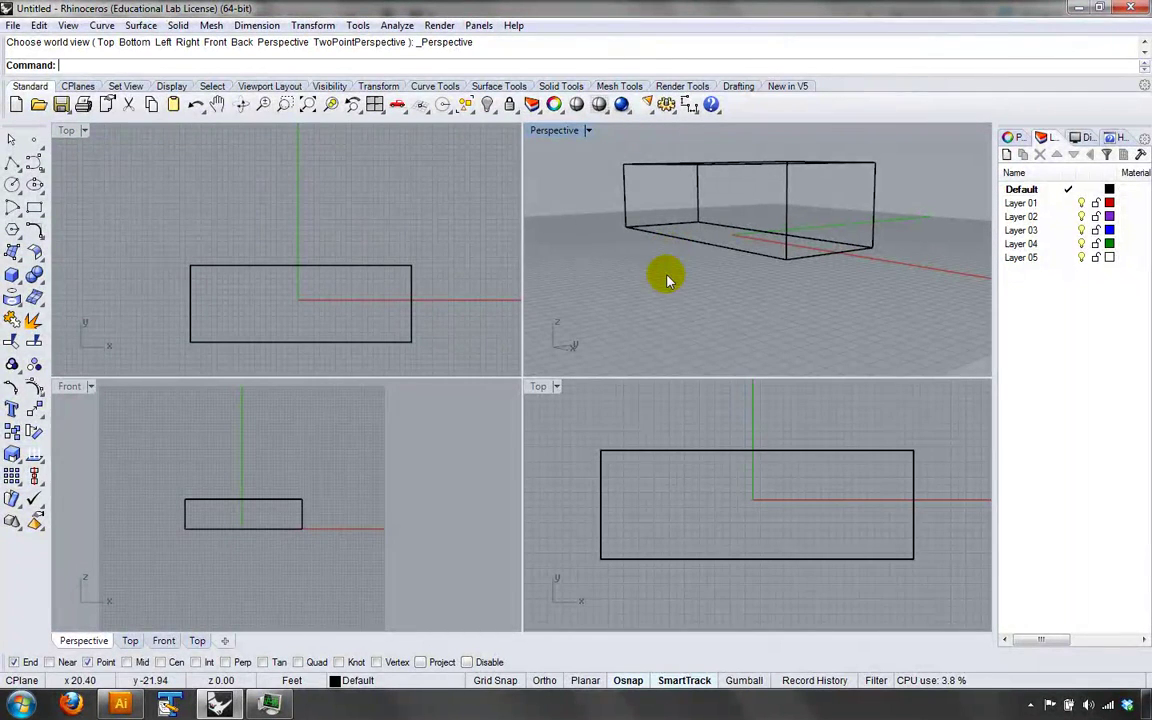
{"action": "right_click_drag", "start_coordinate": [679, 263], "coordinate": [628, 180]}
{"action": "left_click", "coordinate": [589, 131]}
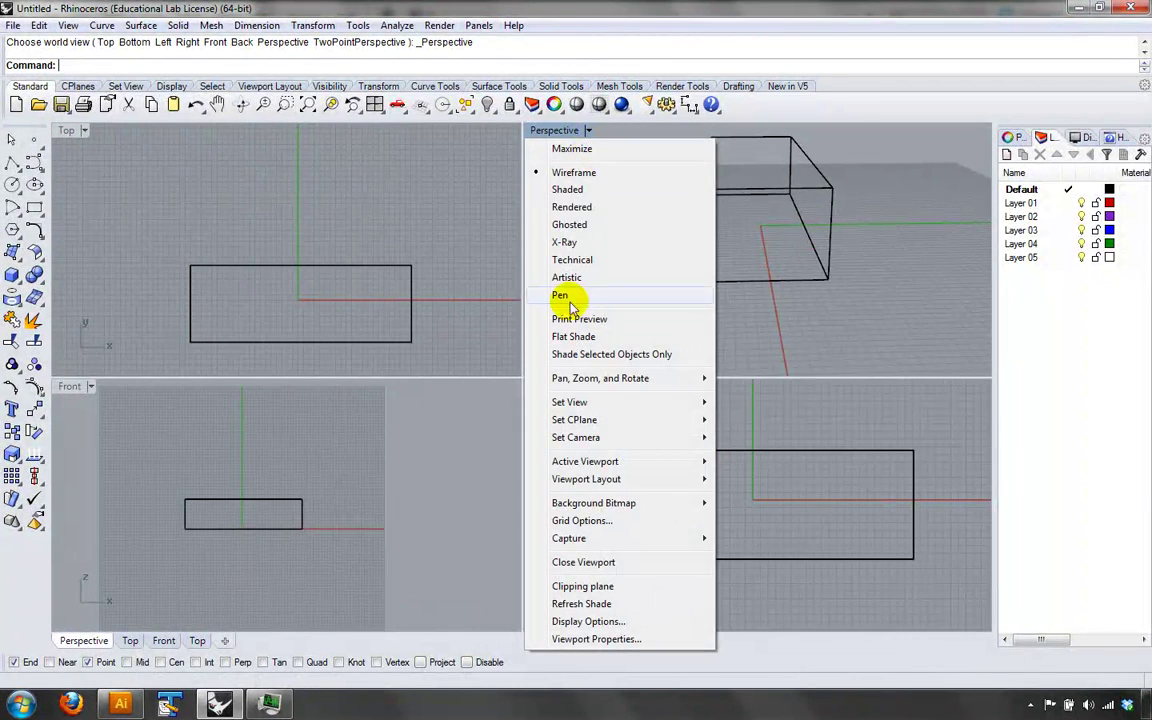
{"action": "left_click", "coordinate": [586, 192]}
{"action": "mouse_move", "coordinate": [810, 247]}
{"action": "right_mouse_down"}
{"action": "mouse_move", "coordinate": [604, 250]}
{"action": "mouse_move", "coordinate": [717, 249]}
{"action": "mouse_move", "coordinate": [771, 234]}
{"action": "mouse_move", "coordinate": [910, 239]}
{"action": "mouse_move", "coordinate": [868, 309]}
{"action": "mouse_move", "coordinate": [662, 247]}
{"action": "right_mouse_up"}
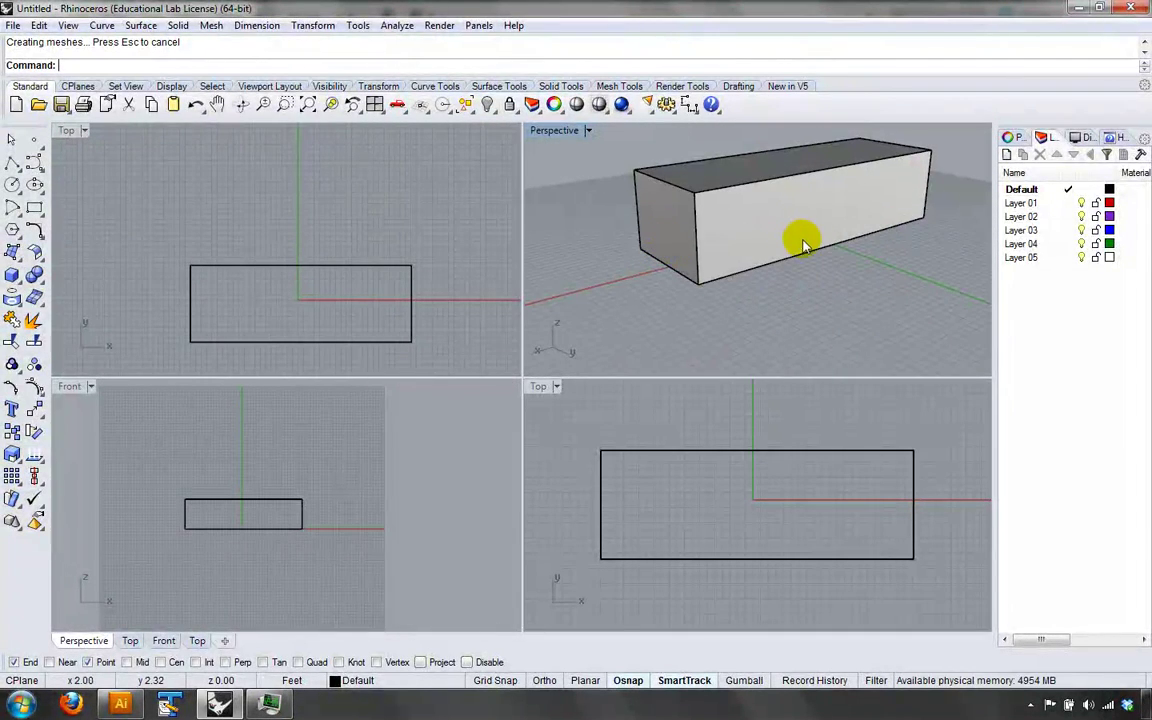
{"action": "right_click_drag", "start_coordinate": [806, 240], "coordinate": [736, 476]}
- Set the Top viewport below Perspective to Shaded display and keep the other Top viewport in Wireframe
{"action": "left_click", "coordinate": [556, 390]}
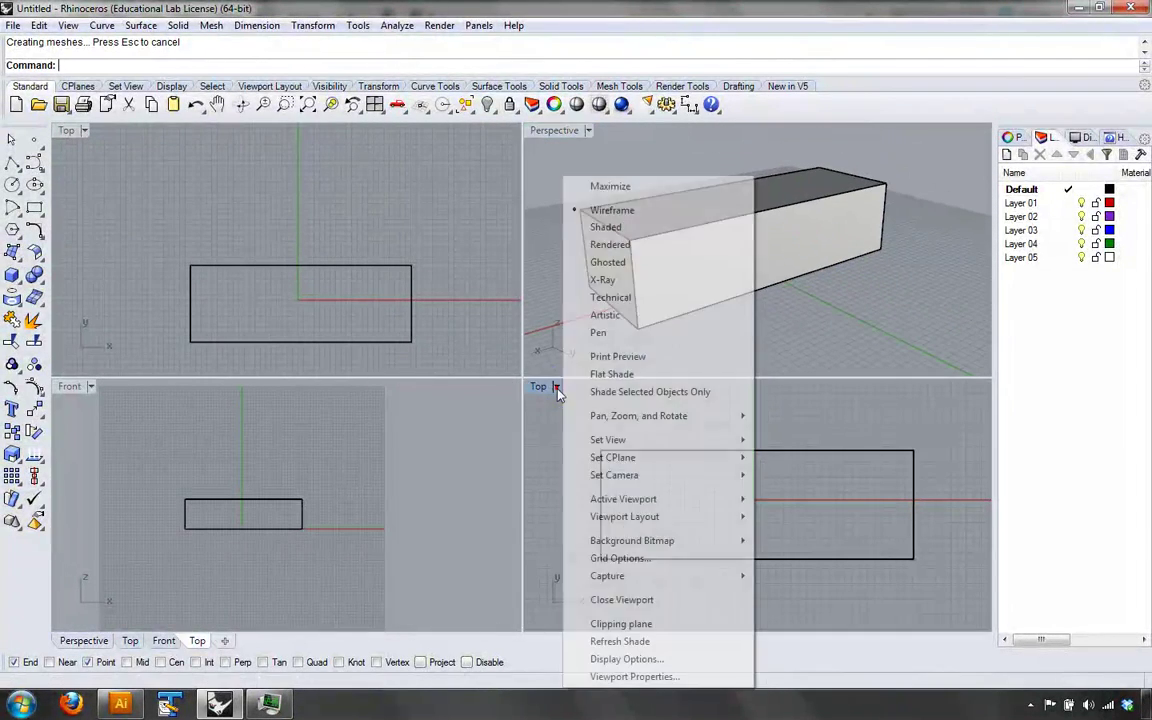
{"action": "left_click", "coordinate": [598, 230]}
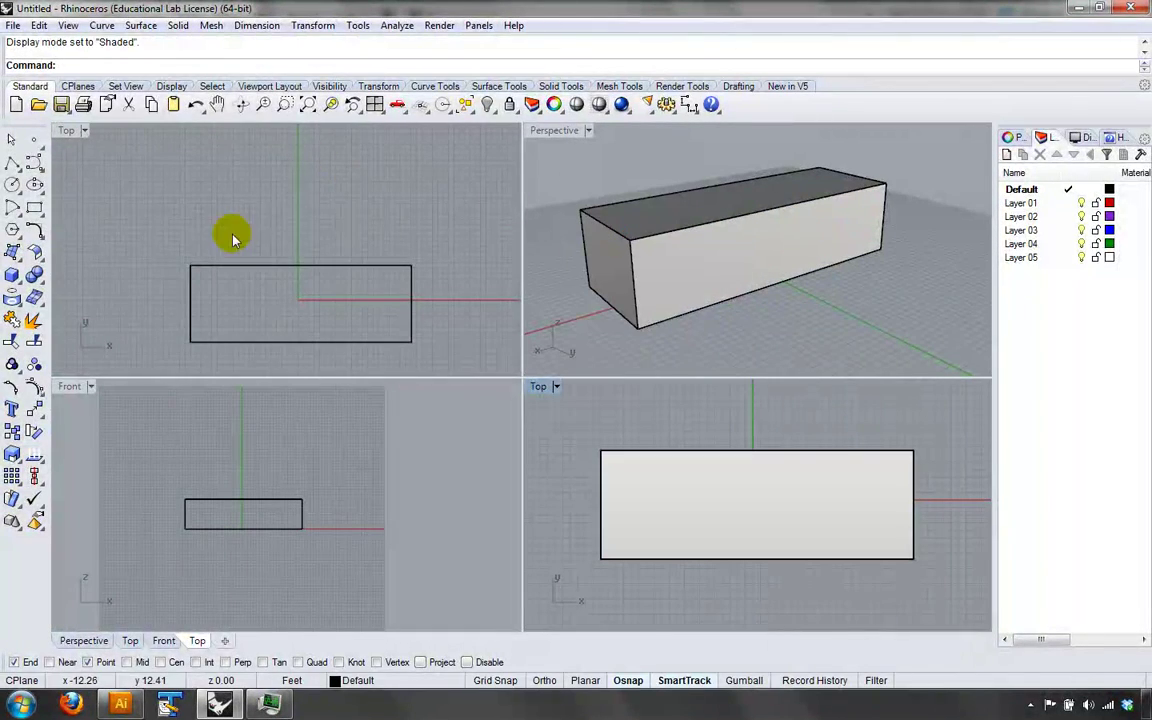
{"action": "right_click_drag", "start_coordinate": [233, 236], "coordinate": [218, 217]}
{"action": "left_click", "coordinate": [72, 131]}
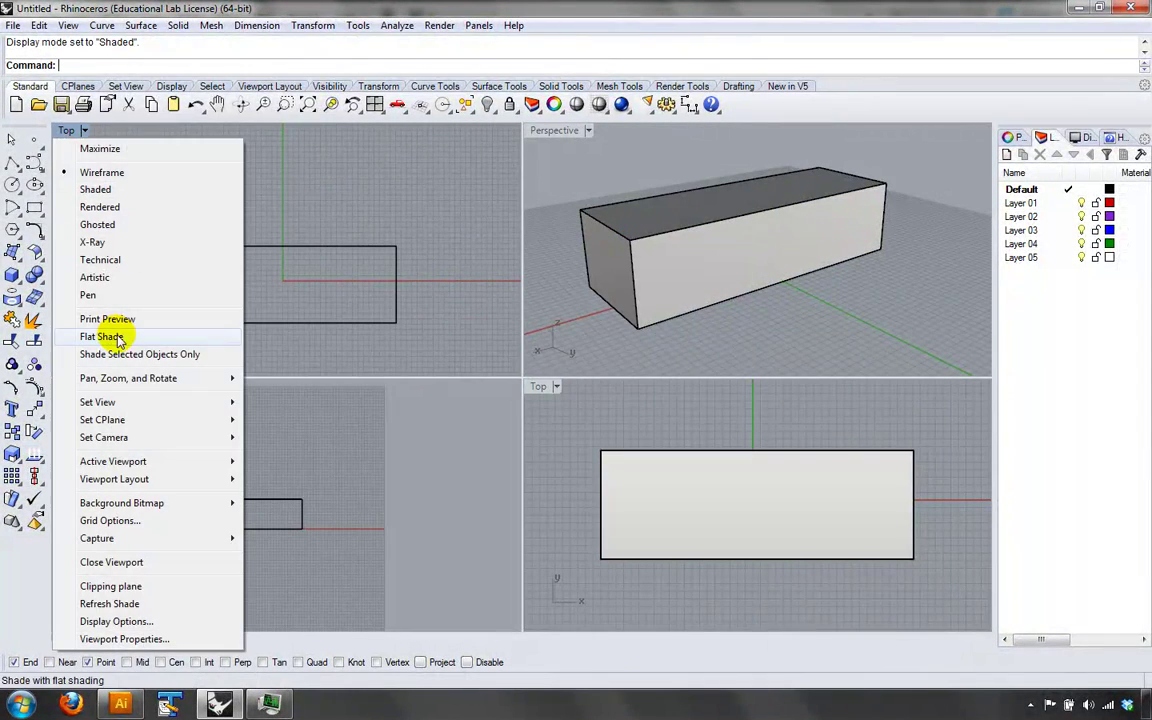
{"action": "left_click", "coordinate": [153, 403]}
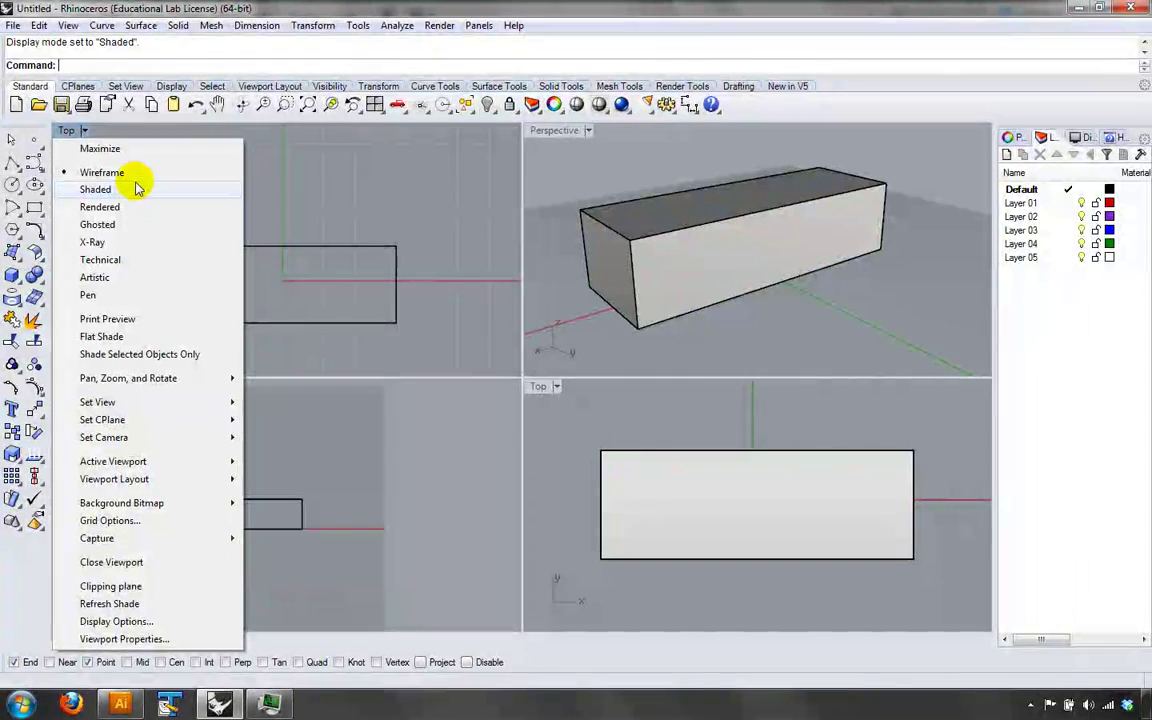
{"action": "left_click", "coordinate": [136, 178]}
- Clear the box selection, set the Perspective viewport to Rendered display and orbit around the box
{"action": "left_click", "coordinate": [680, 214]}
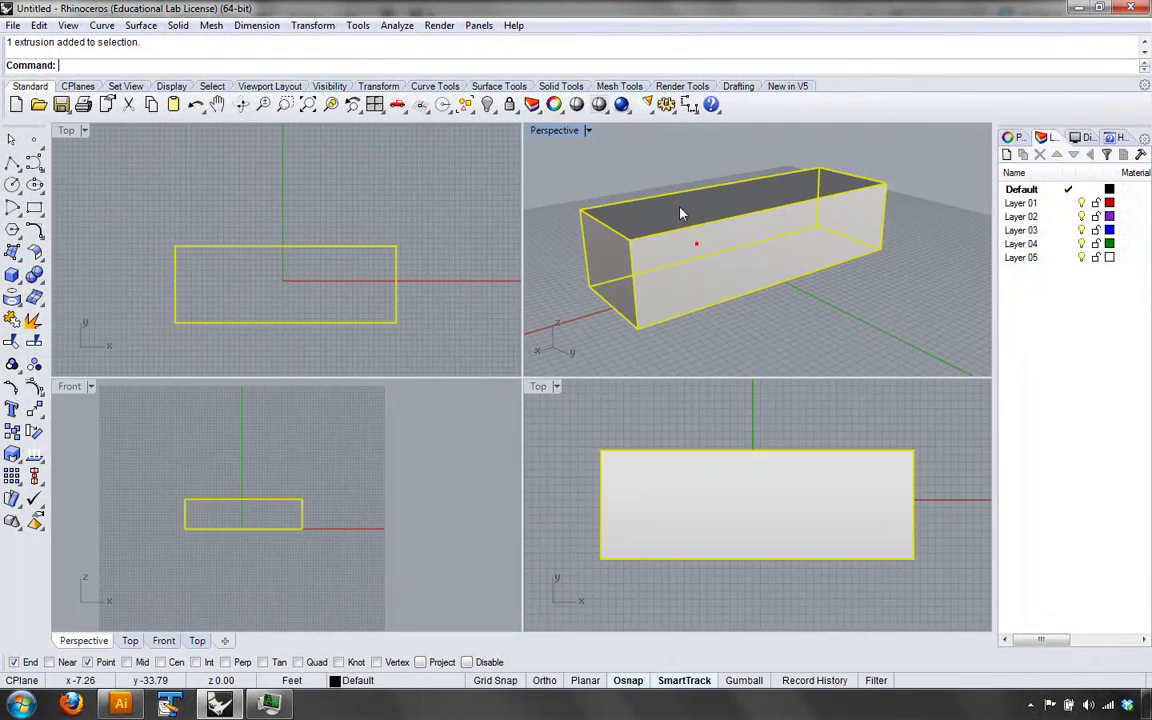
{"action": "key", "text": "Escape"}
{"action": "left_click", "coordinate": [588, 131]}
{"action": "left_click", "coordinate": [578, 206]}
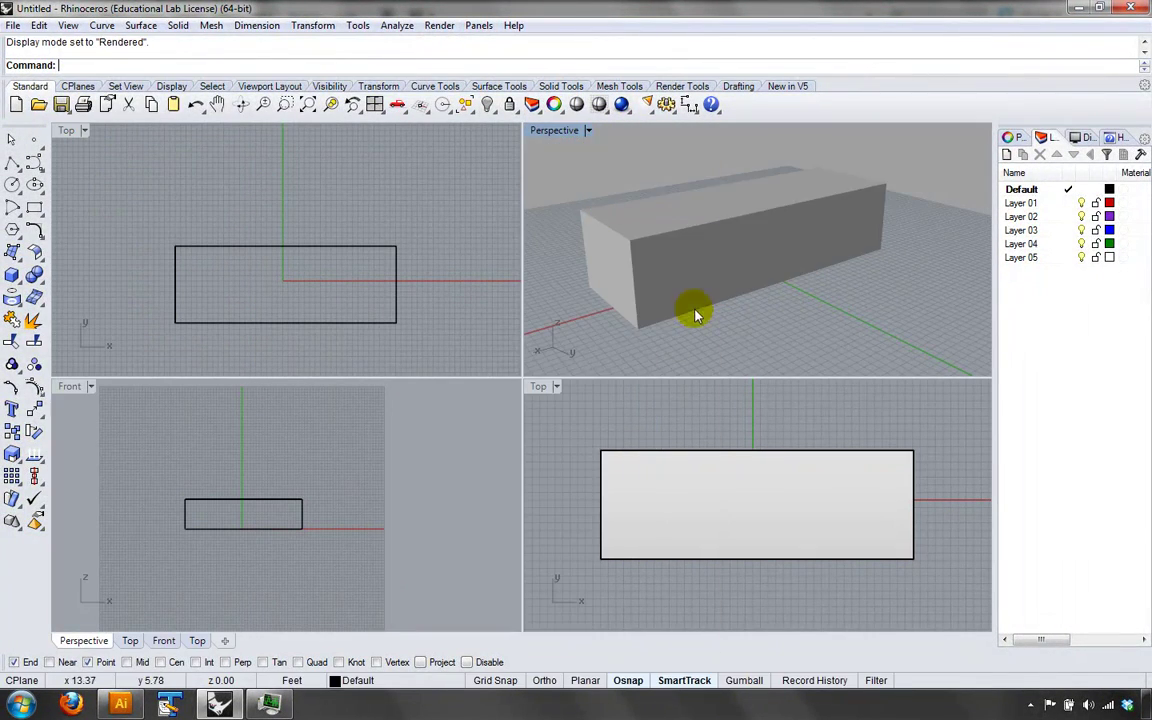
{"action": "right_click_drag", "start_coordinate": [696, 316], "coordinate": [543, 185]}
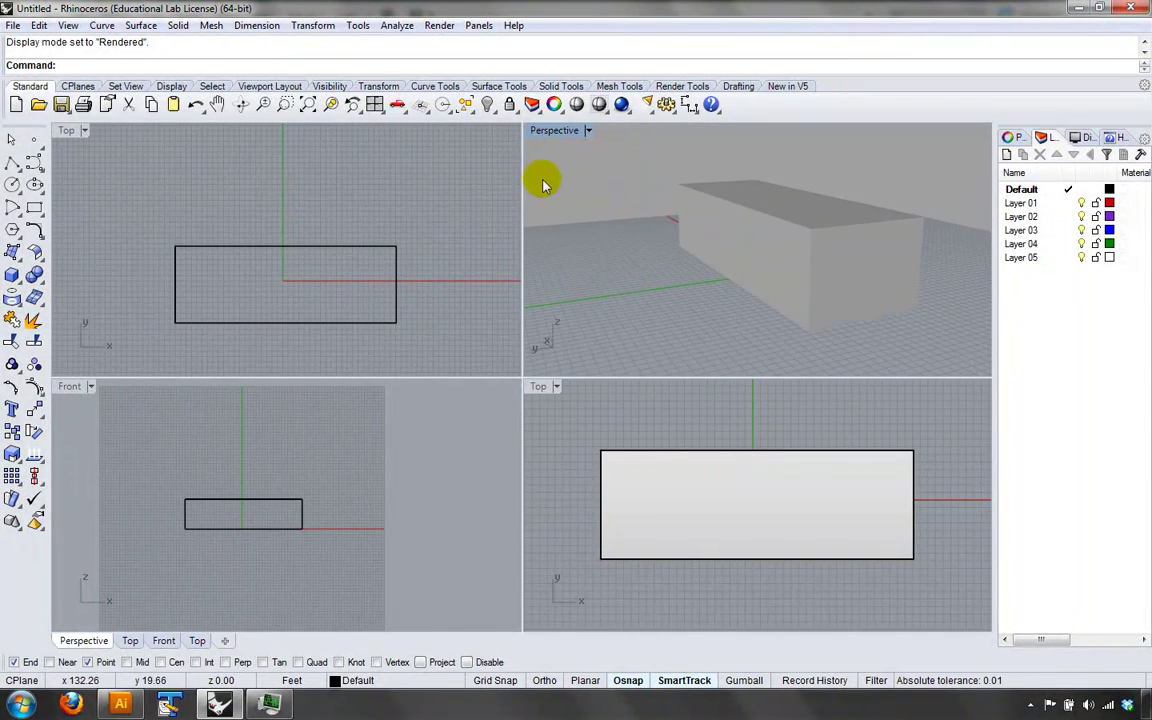
- Try the Ghosted and X-Ray display modes in the Perspective viewport while orbiting around the box
{"action": "left_click", "coordinate": [588, 132]}
{"action": "left_click", "coordinate": [570, 225]}
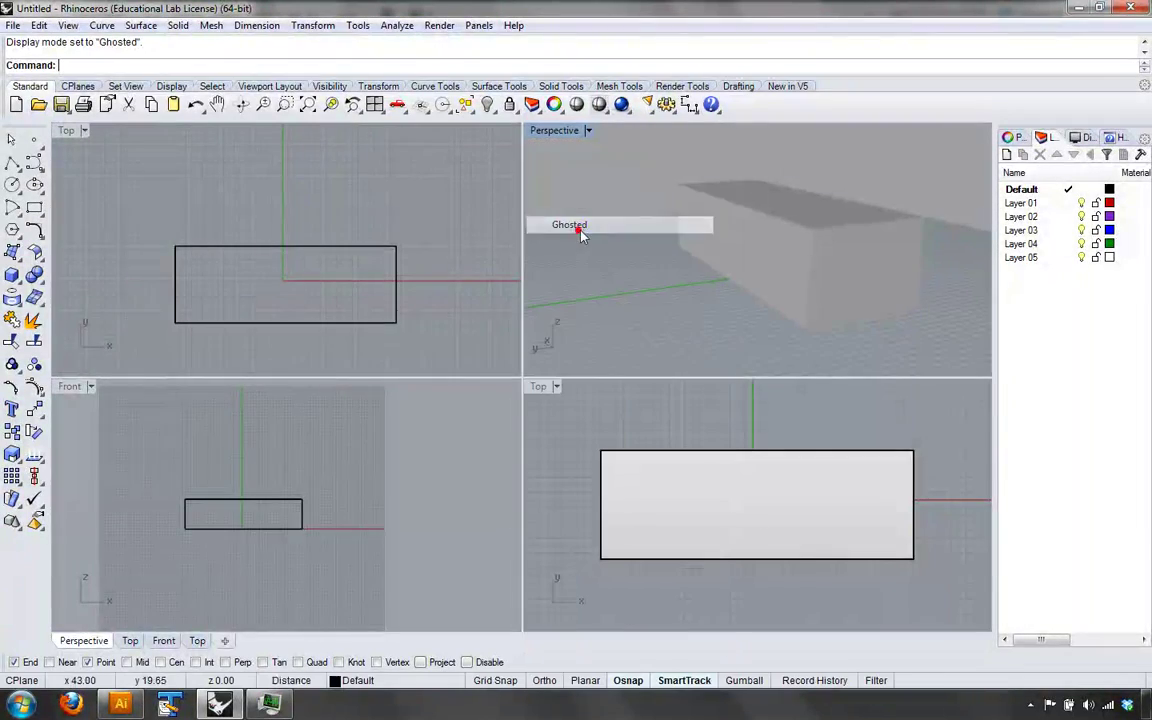
{"action": "right_click_drag", "start_coordinate": [812, 268], "coordinate": [833, 316]}
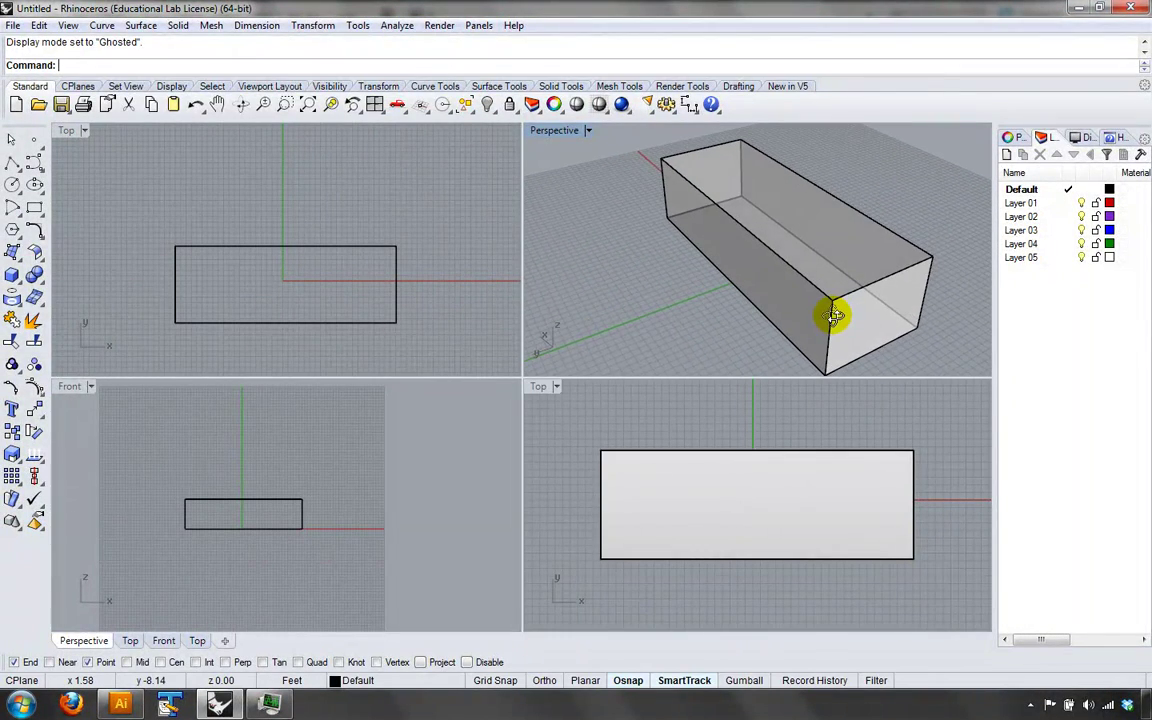
{"action": "left_click", "coordinate": [588, 132]}
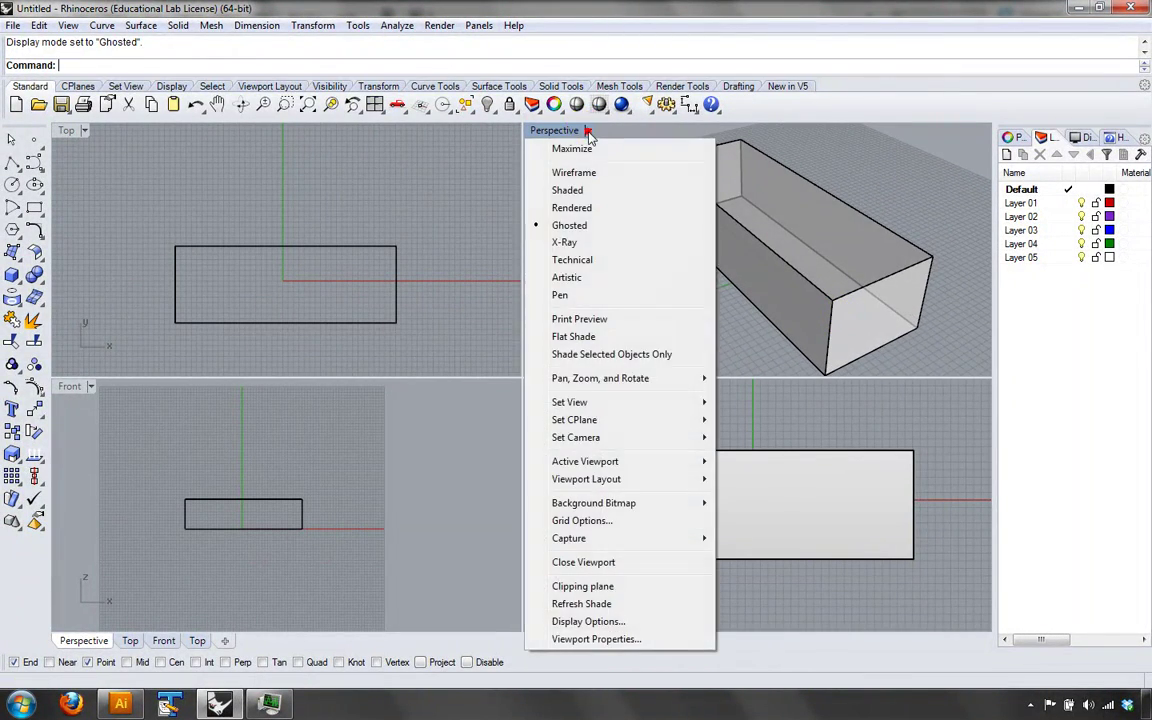
{"action": "left_click", "coordinate": [574, 241]}
{"action": "right_click_drag", "start_coordinate": [729, 278], "coordinate": [620, 159]}
- Set the Perspective viewport to Technical display and inspect the box's hidden edges from different angles
{"action": "left_click", "coordinate": [588, 132]}
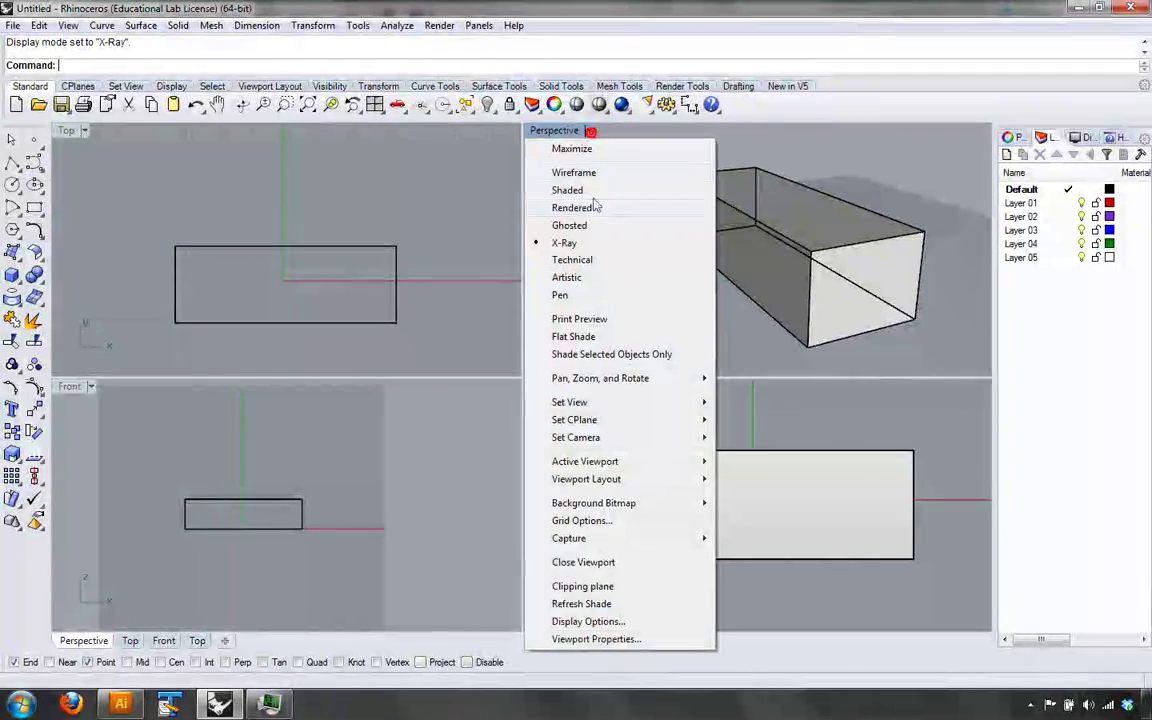
{"action": "left_click", "coordinate": [571, 257]}
{"action": "right_click_drag", "start_coordinate": [677, 260], "coordinate": [707, 246]}
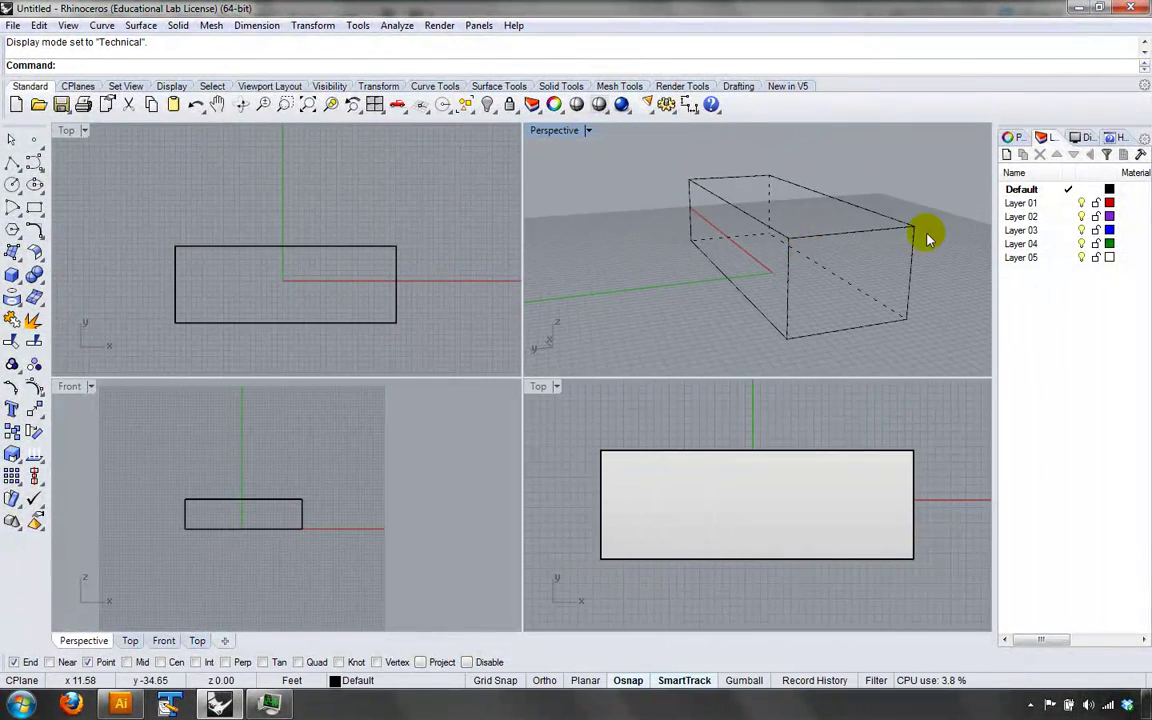
{"action": "right_click_drag", "start_coordinate": [884, 332], "coordinate": [912, 302]}
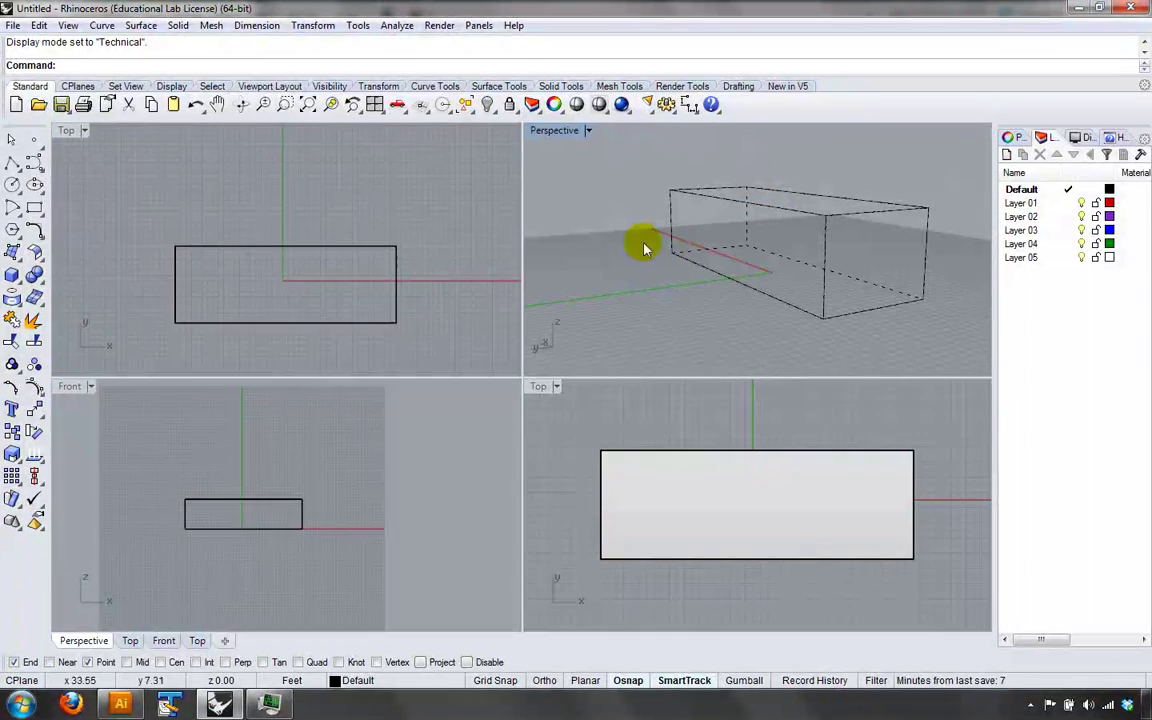
- Set the Perspective viewport to Artistic display to view the box, and switch it to Pen display
{"action": "left_click", "coordinate": [590, 131]}
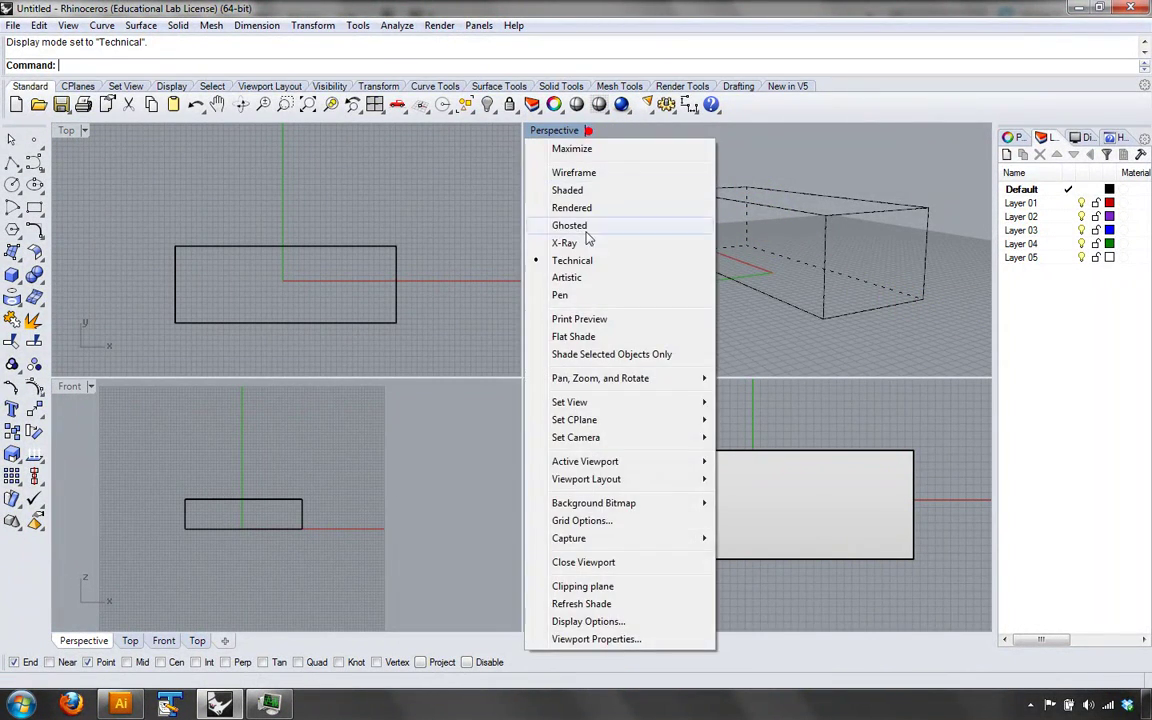
{"action": "left_click", "coordinate": [576, 273]}
{"action": "right_click_drag", "start_coordinate": [576, 273], "coordinate": [835, 228]}
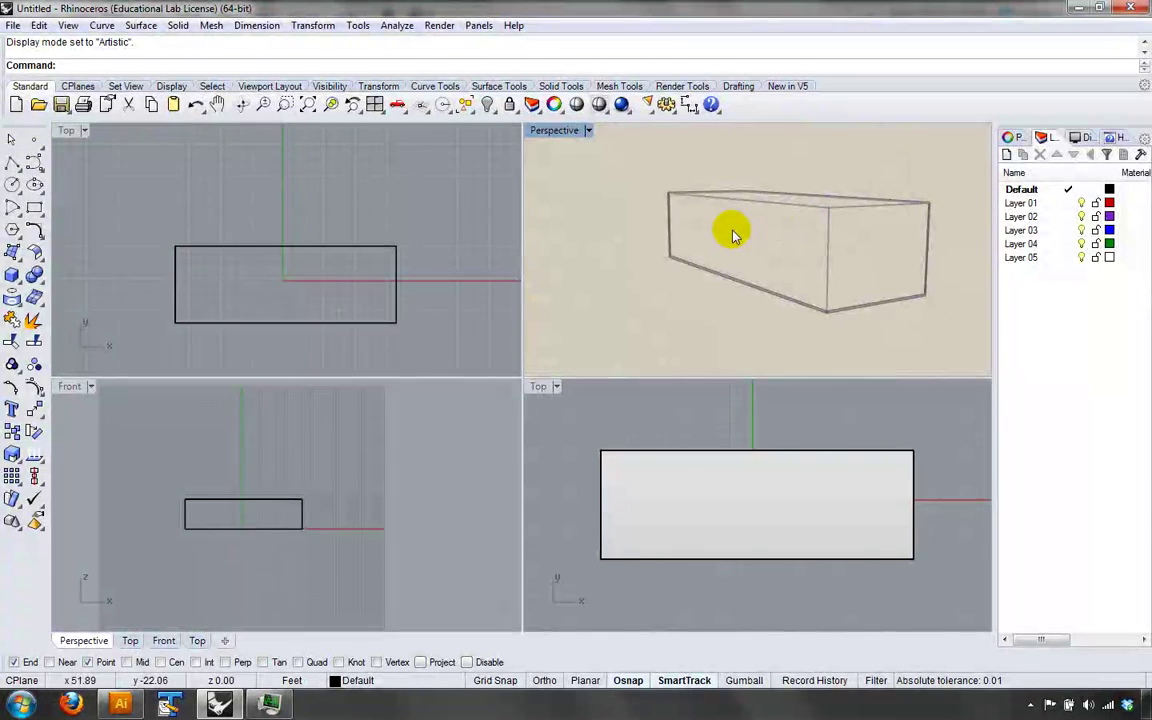
{"action": "left_click", "coordinate": [588, 131]}
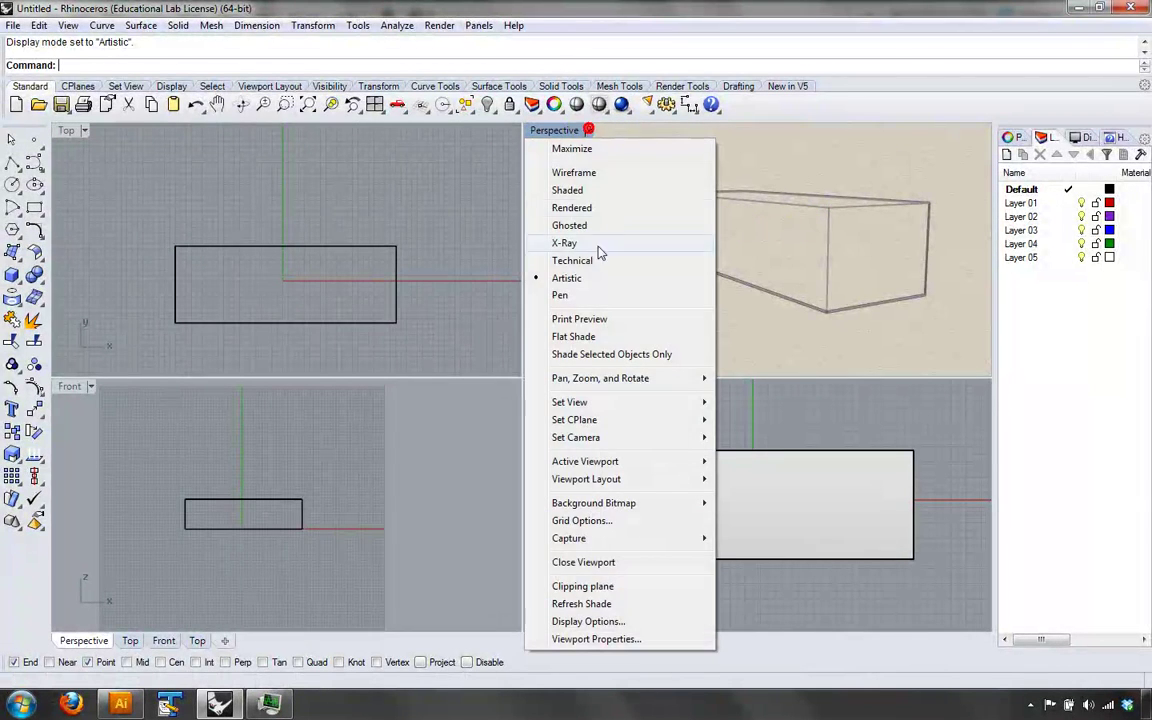
{"action": "left_click", "coordinate": [562, 295]}
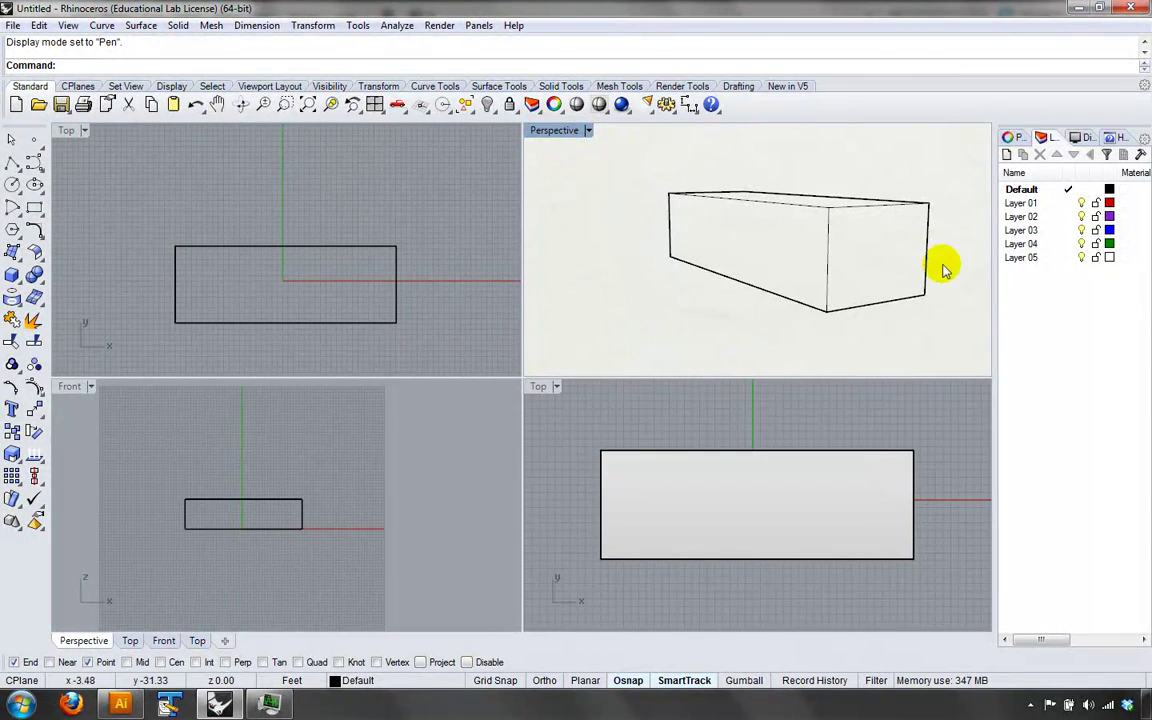
- Orbit around the box in Pen display, and switch the Perspective viewport to Wireframe to examine its edges
{"action": "right_click_drag", "start_coordinate": [942, 268], "coordinate": [758, 293]}
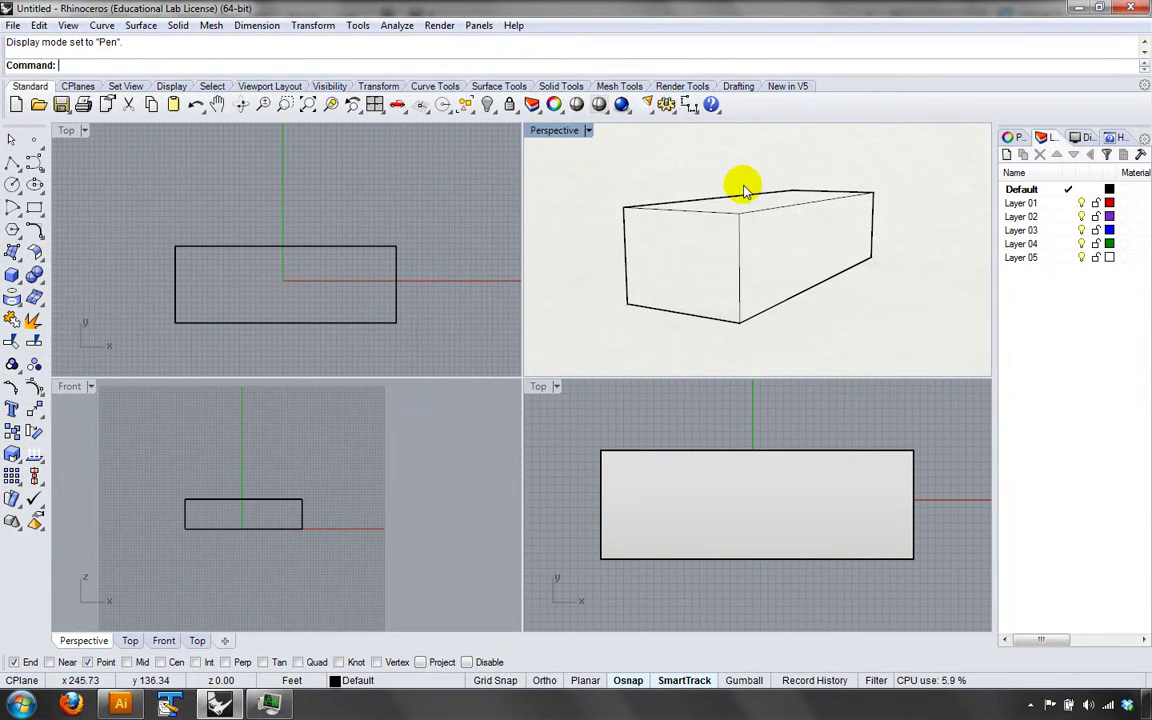
{"action": "right_click_drag", "start_coordinate": [780, 195], "coordinate": [738, 242]}
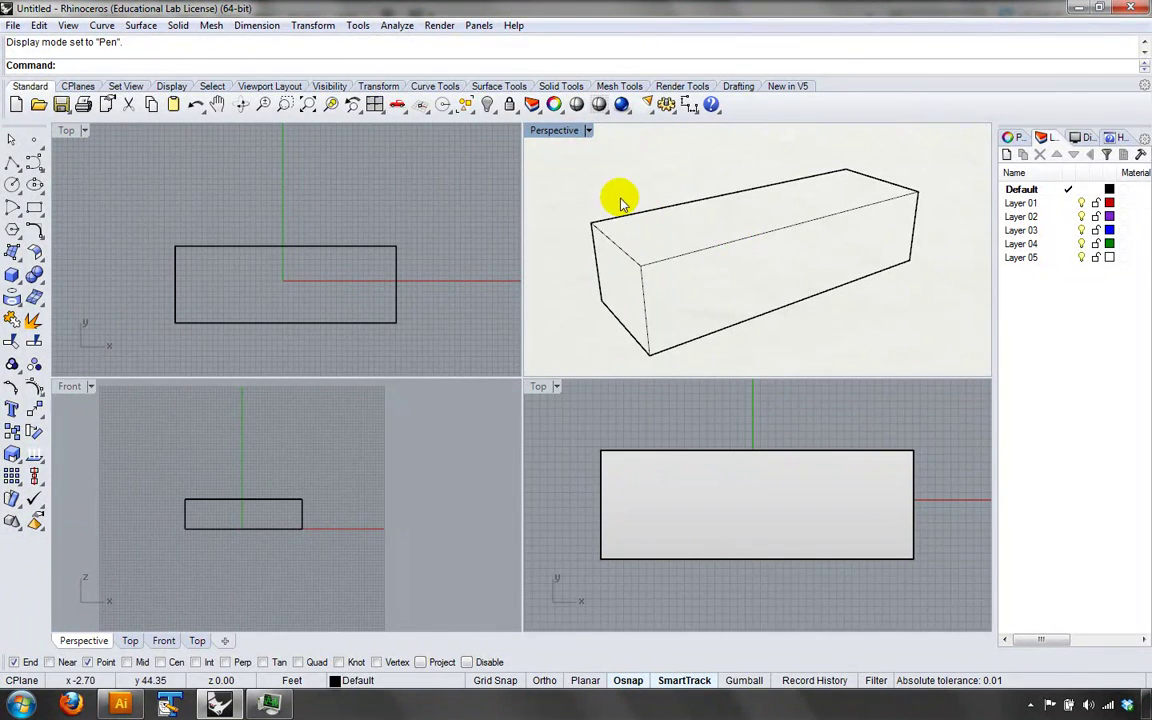
{"action": "left_click", "coordinate": [588, 131]}
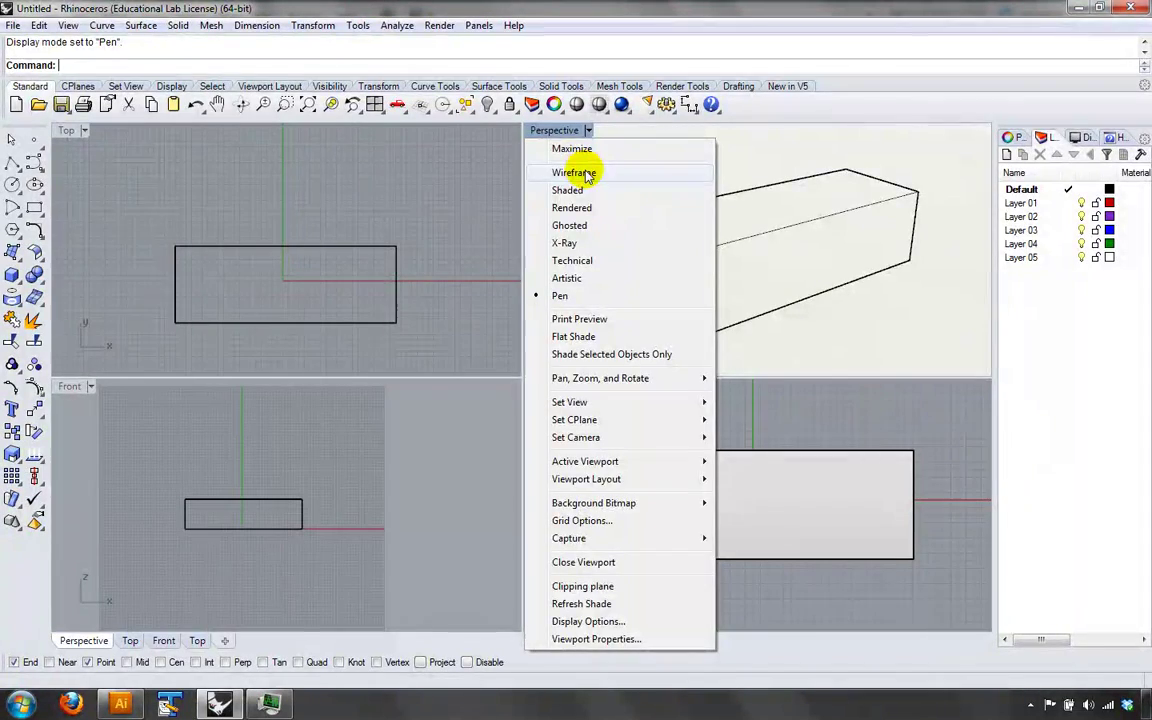
{"action": "left_click", "coordinate": [587, 175]}
{"action": "right_click_drag", "start_coordinate": [841, 226], "coordinate": [745, 260]}
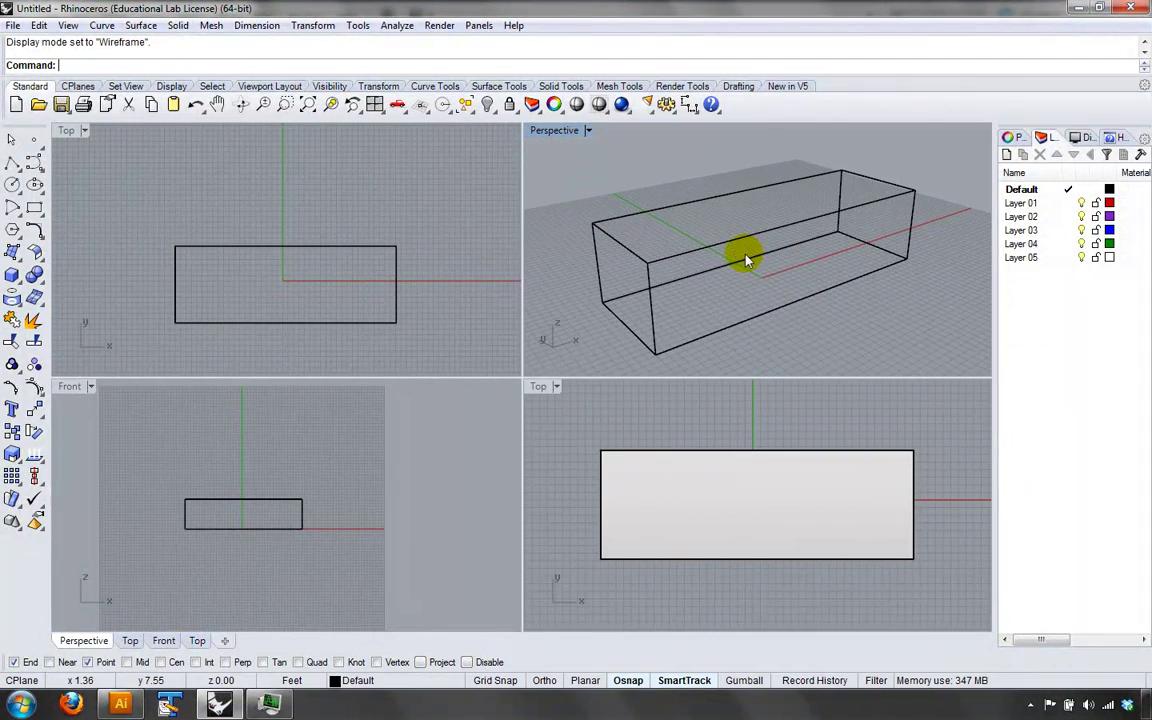
{"action": "left_click", "coordinate": [690, 256]}
{"action": "left_click", "coordinate": [810, 265]}
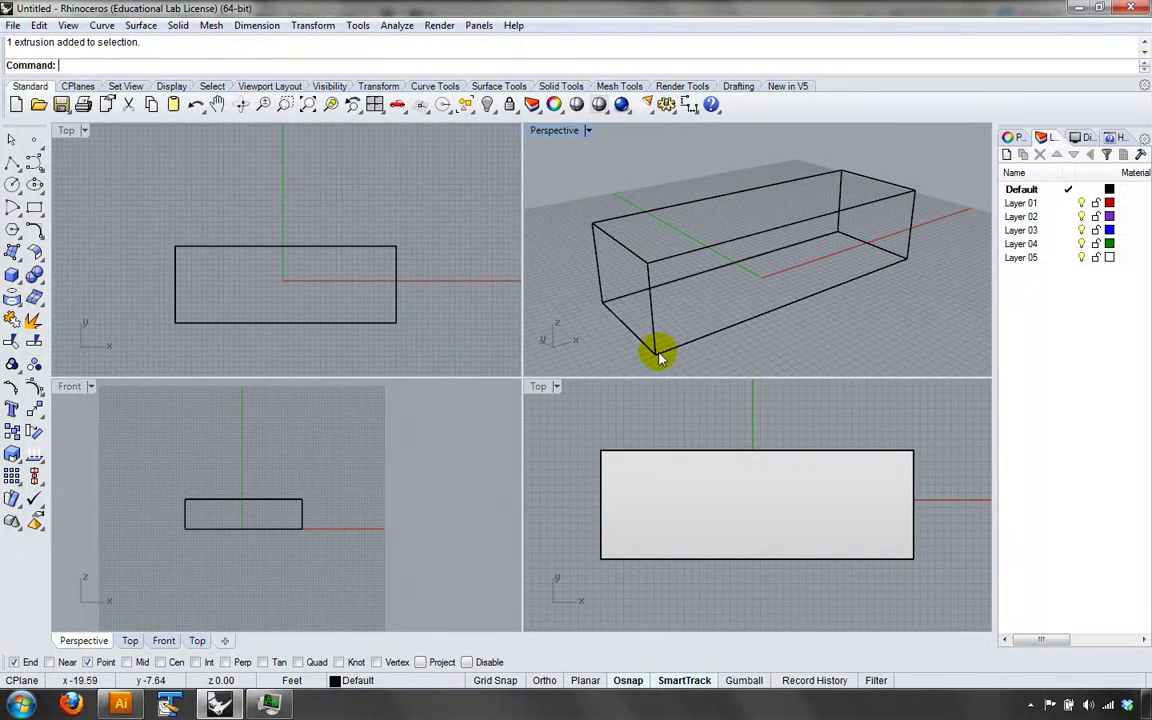
- Set the Perspective viewport to Shaded display and orbit around the box
{"action": "left_click", "coordinate": [587, 130]}
{"action": "left_click", "coordinate": [607, 185]}
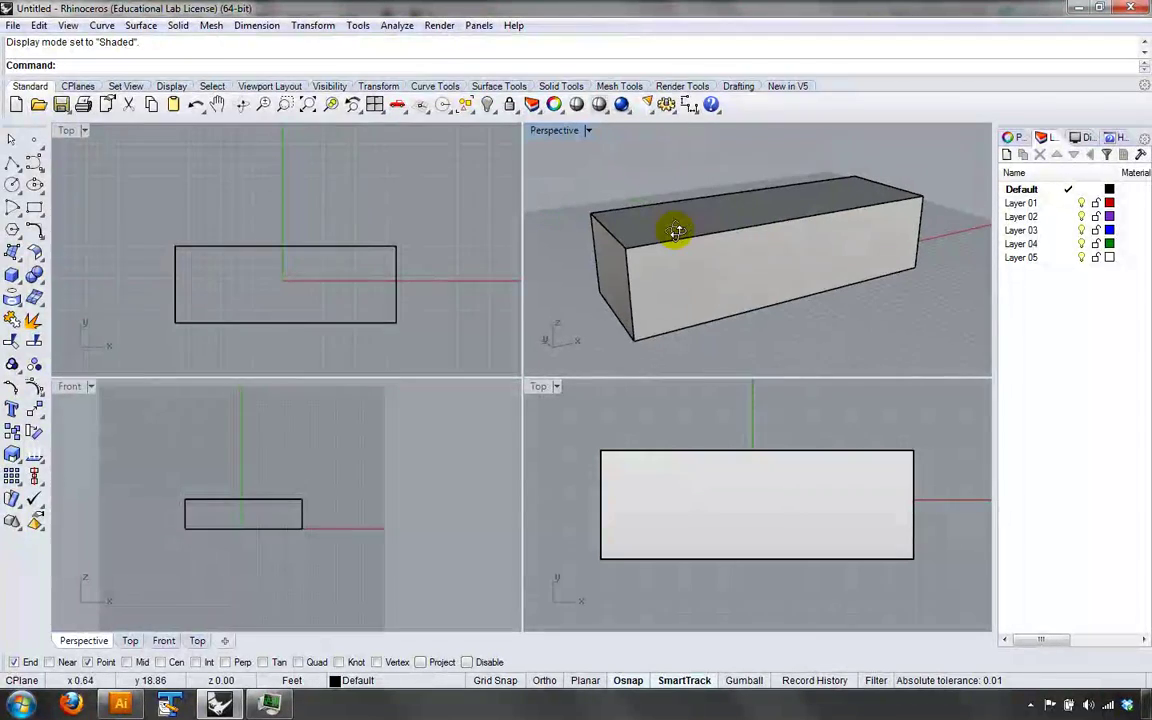
{"action": "mouse_move", "coordinate": [673, 237]}
{"action": "right_mouse_down"}
{"action": "mouse_move", "coordinate": [702, 231]}
{"action": "mouse_move", "coordinate": [738, 267]}
{"action": "right_mouse_up"}
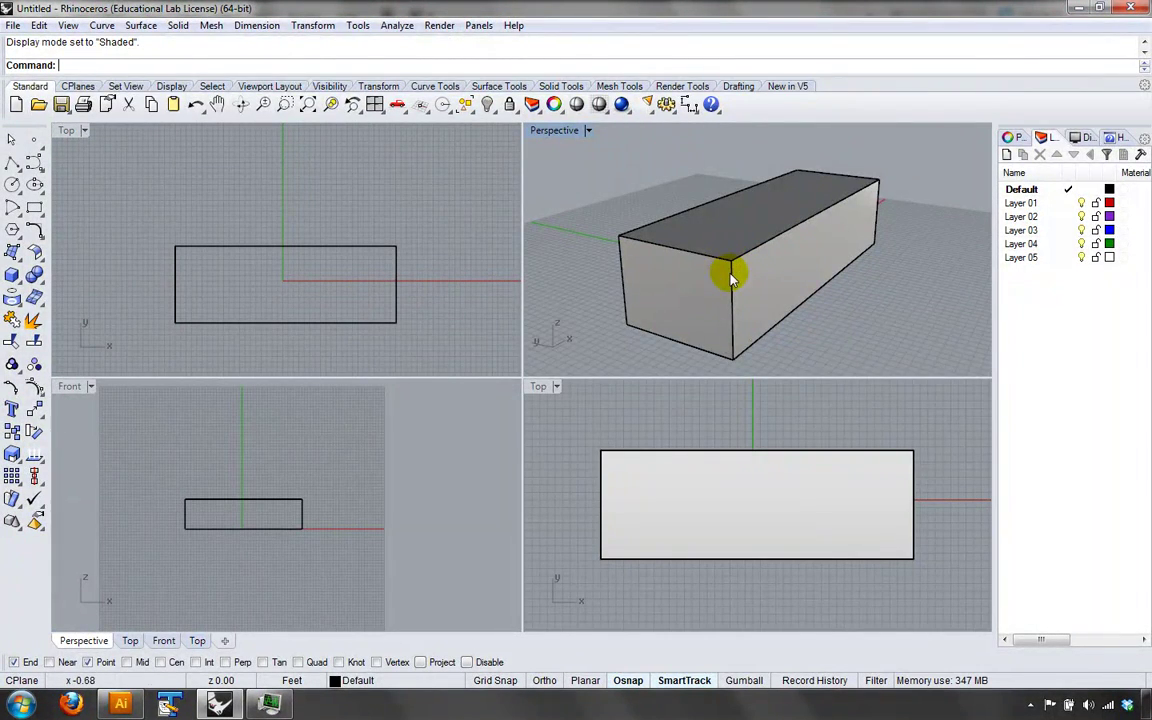
{"action": "mouse_move", "coordinate": [731, 280]}
{"action": "right_mouse_down"}
{"action": "mouse_move", "coordinate": [836, 252]}
{"action": "mouse_move", "coordinate": [895, 252]}
{"action": "mouse_move", "coordinate": [707, 268]}
{"action": "right_mouse_up"}
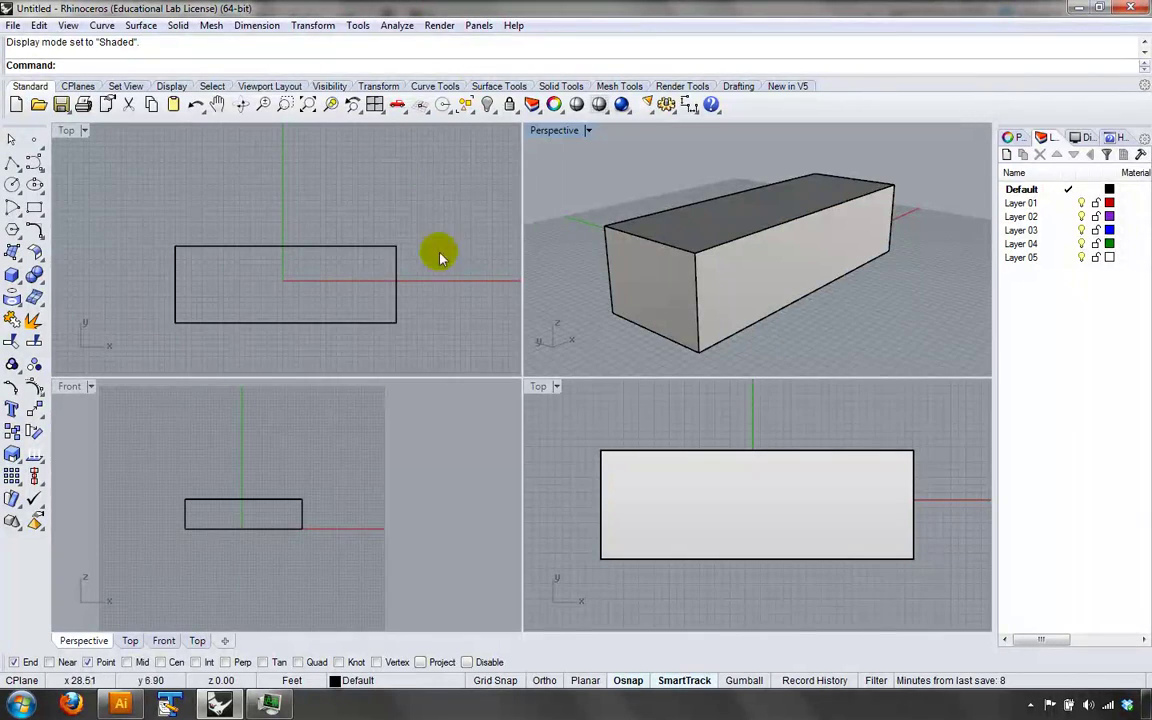
- Replace the box with a new one about 15 ft high drawn in the Perspective viewport, and orbit around it
{"action": "left_click", "coordinate": [700, 285]}
{"action": "key", "text": "Delete"}
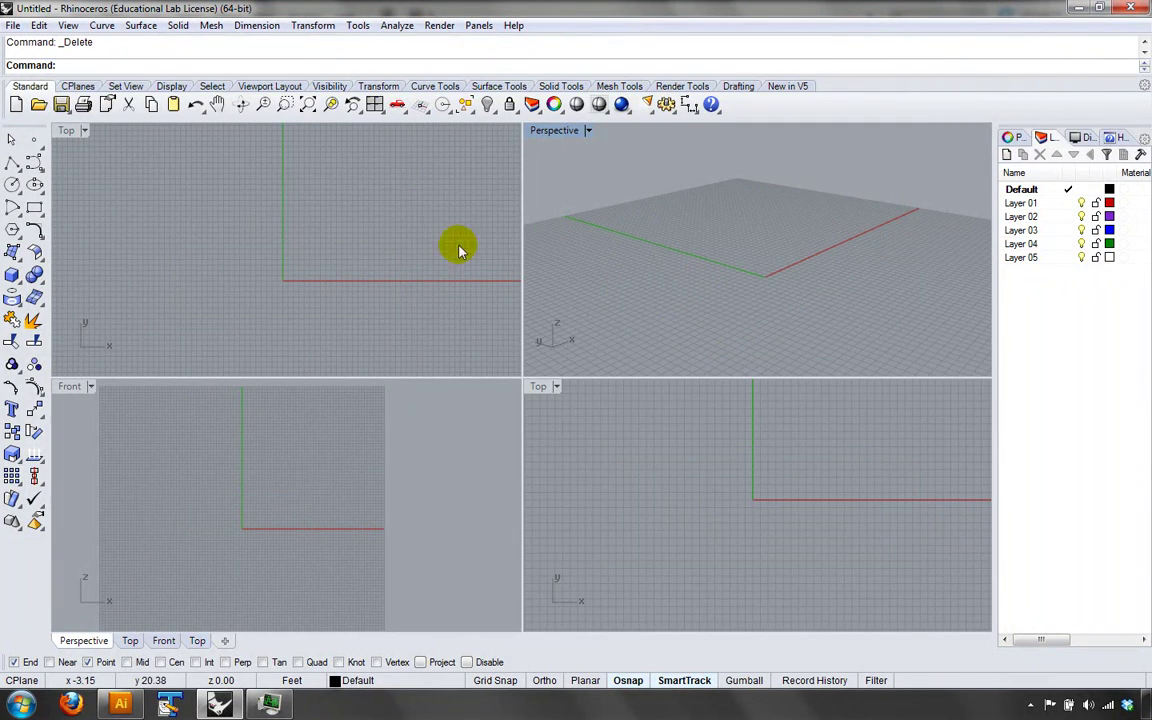
{"action": "left_click", "coordinate": [11, 274]}
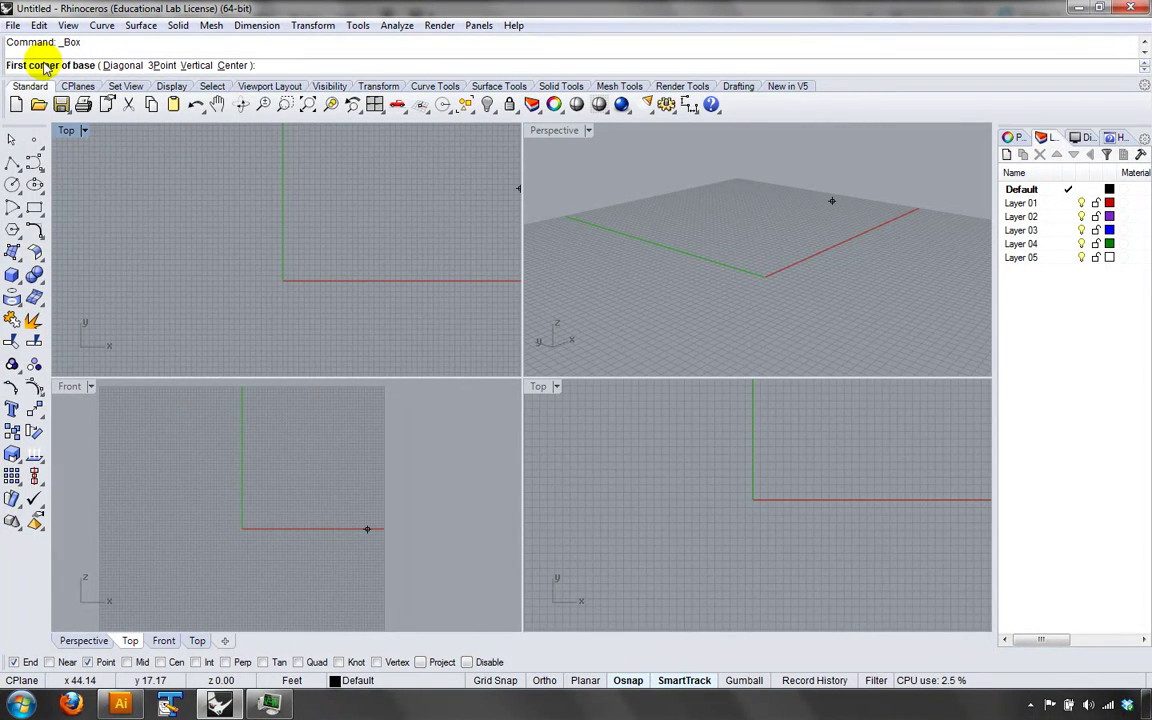
{"action": "left_click", "coordinate": [751, 225]}
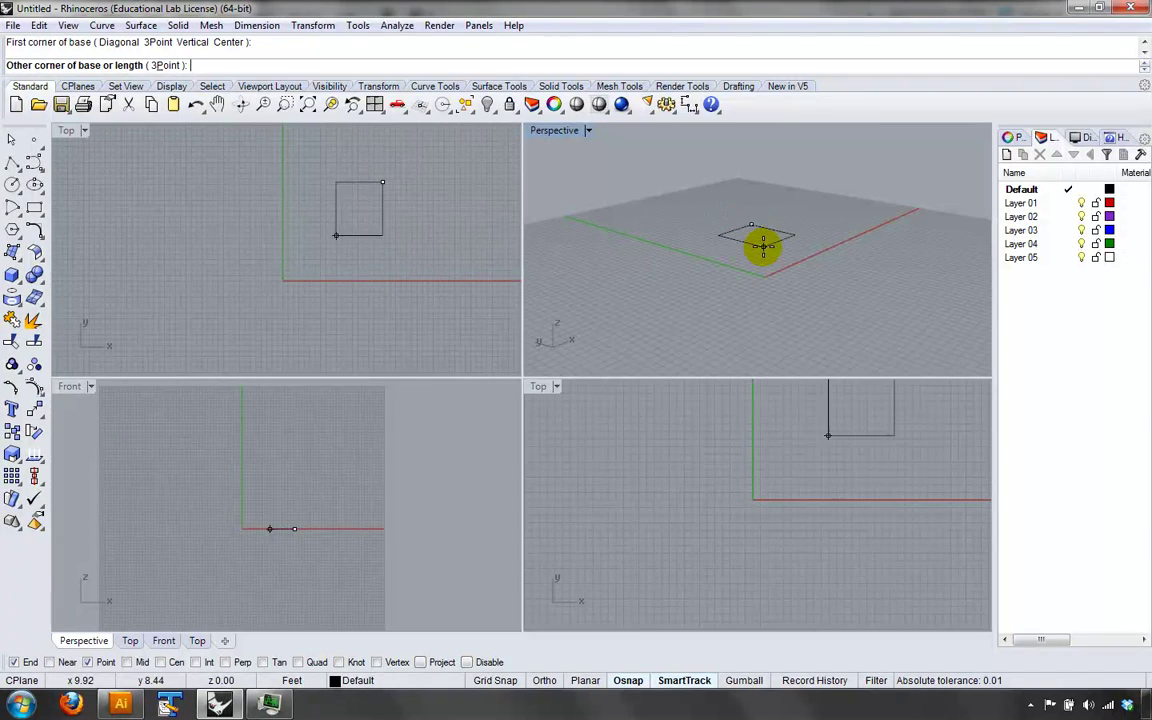
{"action": "left_click", "coordinate": [780, 318]}
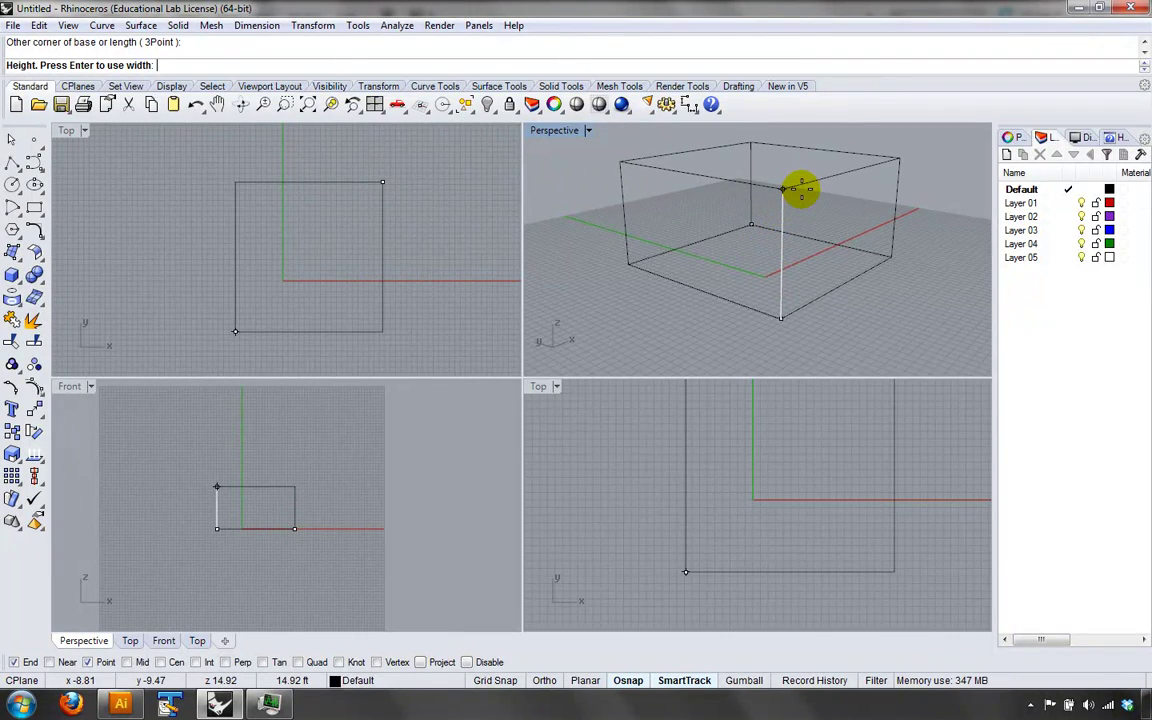
{"action": "left_click", "coordinate": [801, 189]}
{"action": "mouse_move", "coordinate": [789, 249]}
{"action": "right_mouse_down"}
{"action": "mouse_move", "coordinate": [740, 270]}
{"action": "mouse_move", "coordinate": [702, 260]}
{"action": "right_mouse_up"}
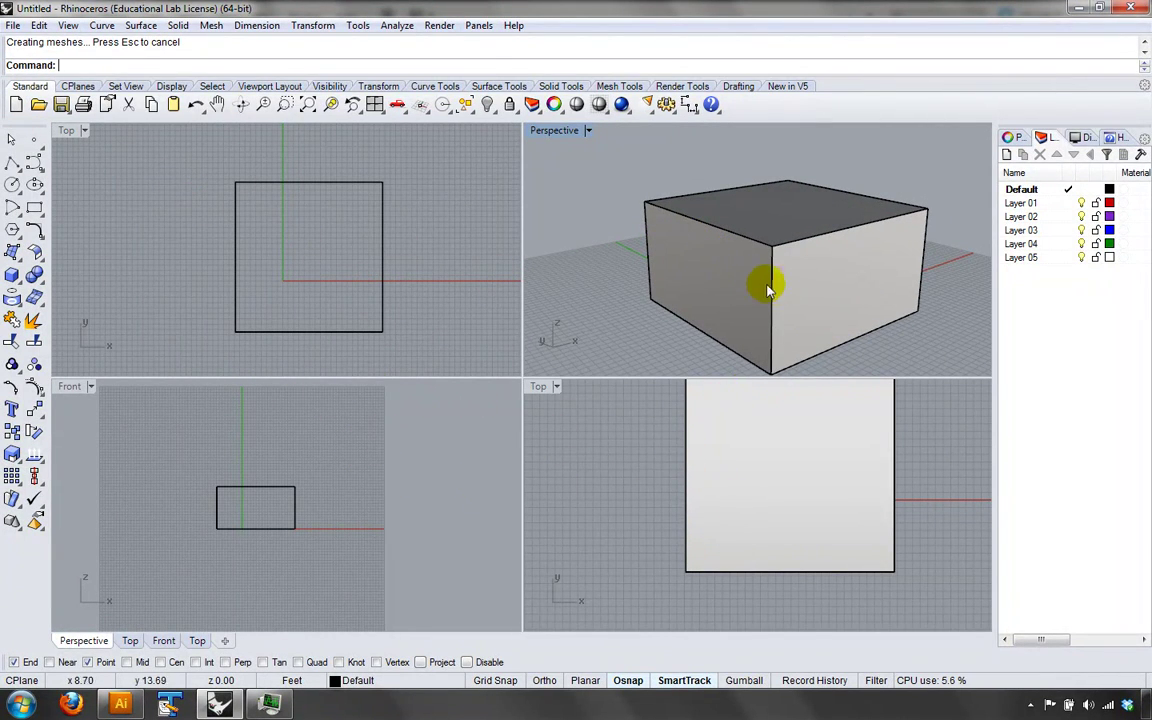
{"action": "mouse_move", "coordinate": [768, 290]}
{"action": "right_mouse_down"}
{"action": "mouse_move", "coordinate": [797, 275]}
{"action": "mouse_move", "coordinate": [766, 255]}
{"action": "mouse_move", "coordinate": [768, 265]}
{"action": "right_mouse_up"}
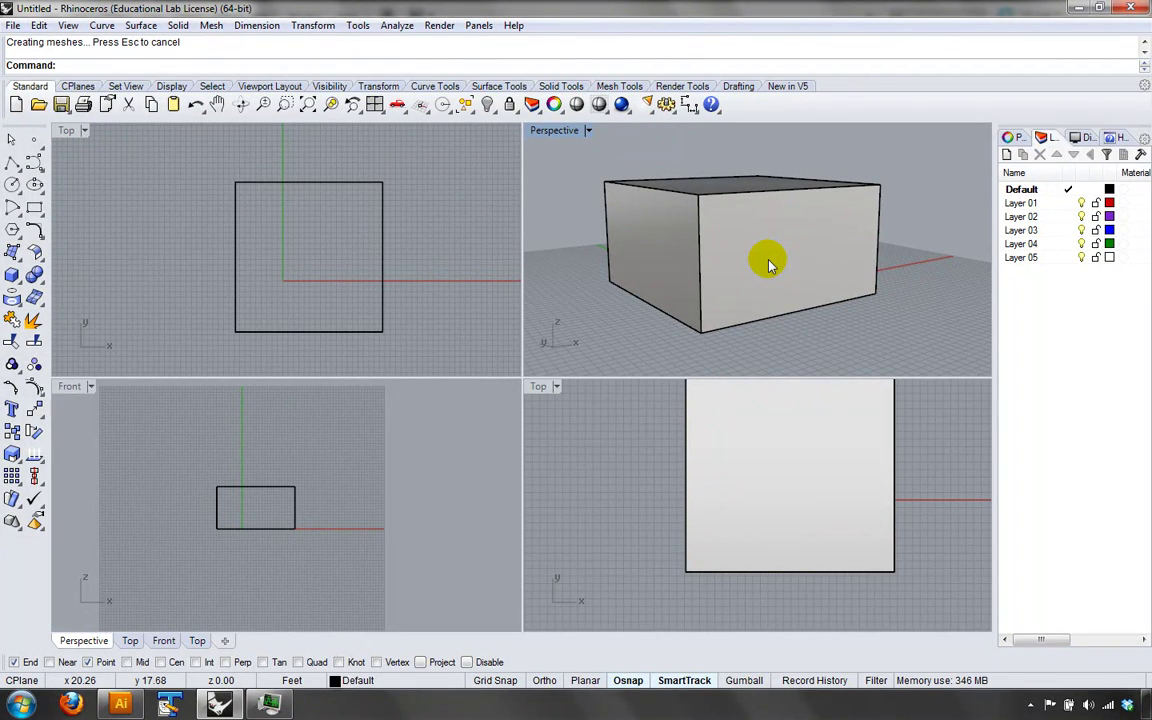
{"action": "right_click_drag", "start_coordinate": [768, 265], "coordinate": [687, 287]}
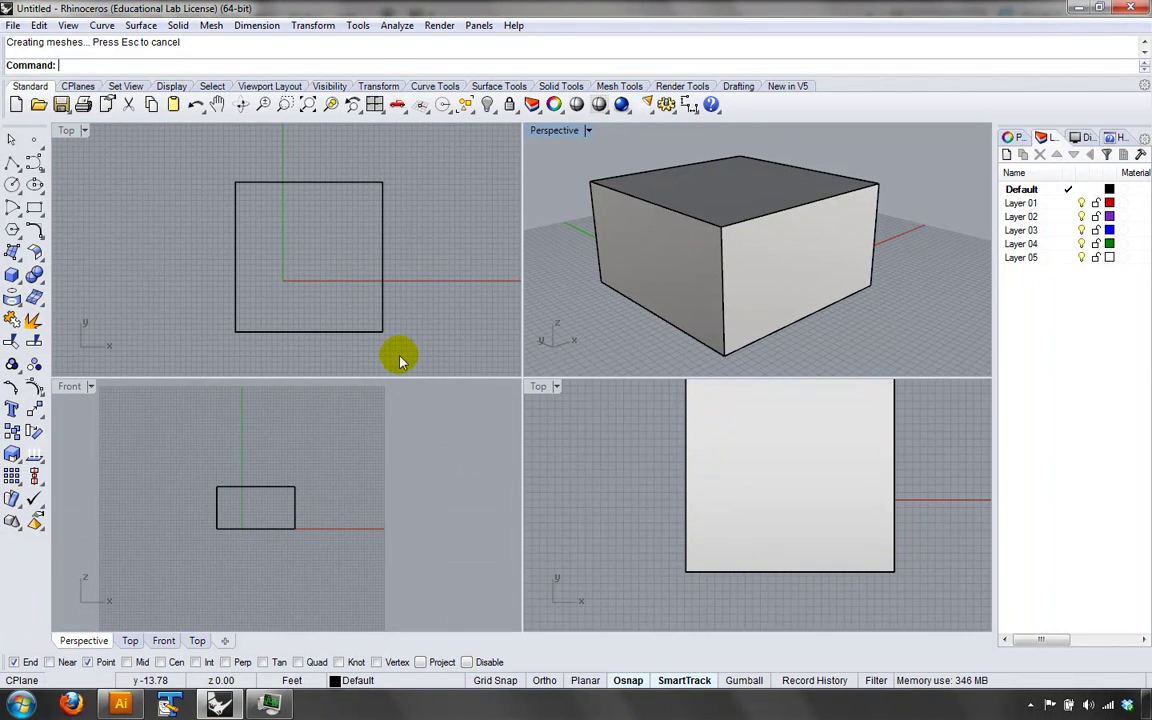
- Switch to Illustrator, hide Layers 1 through 21, and preview the linework on Layers 1 to 7 one layer at a time
{"action": "left_click", "coordinate": [118, 707]}
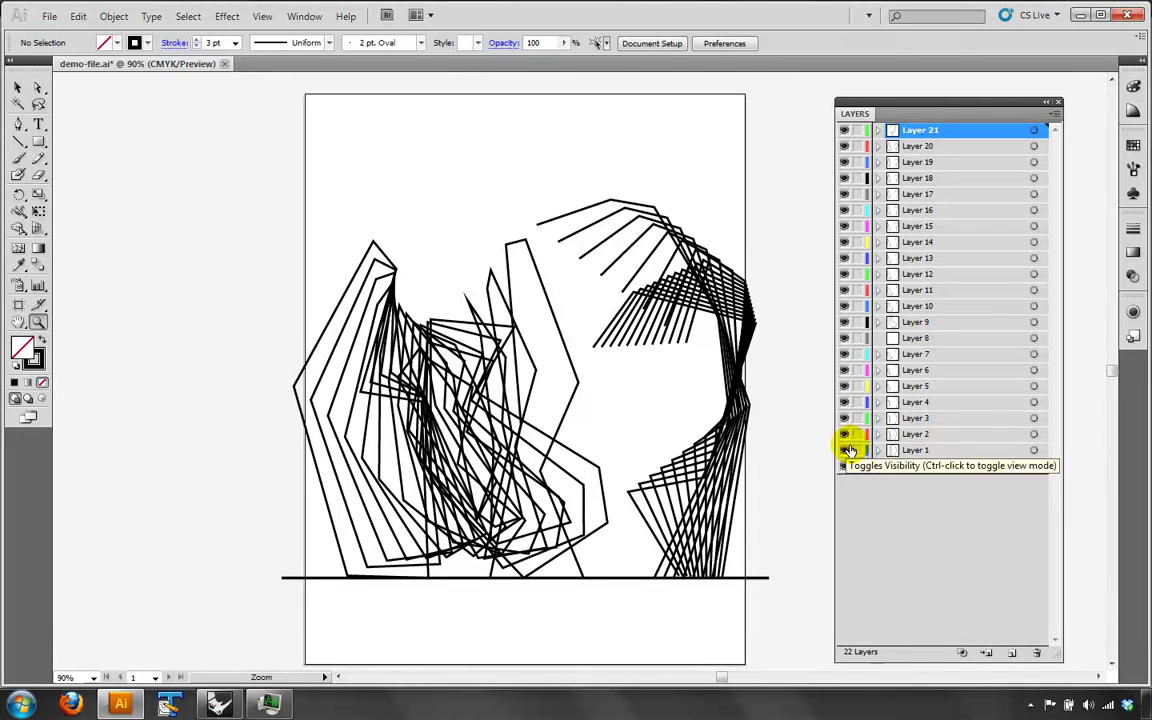
{"action": "left_click_drag", "start_coordinate": [846, 450], "coordinate": [848, 141]}
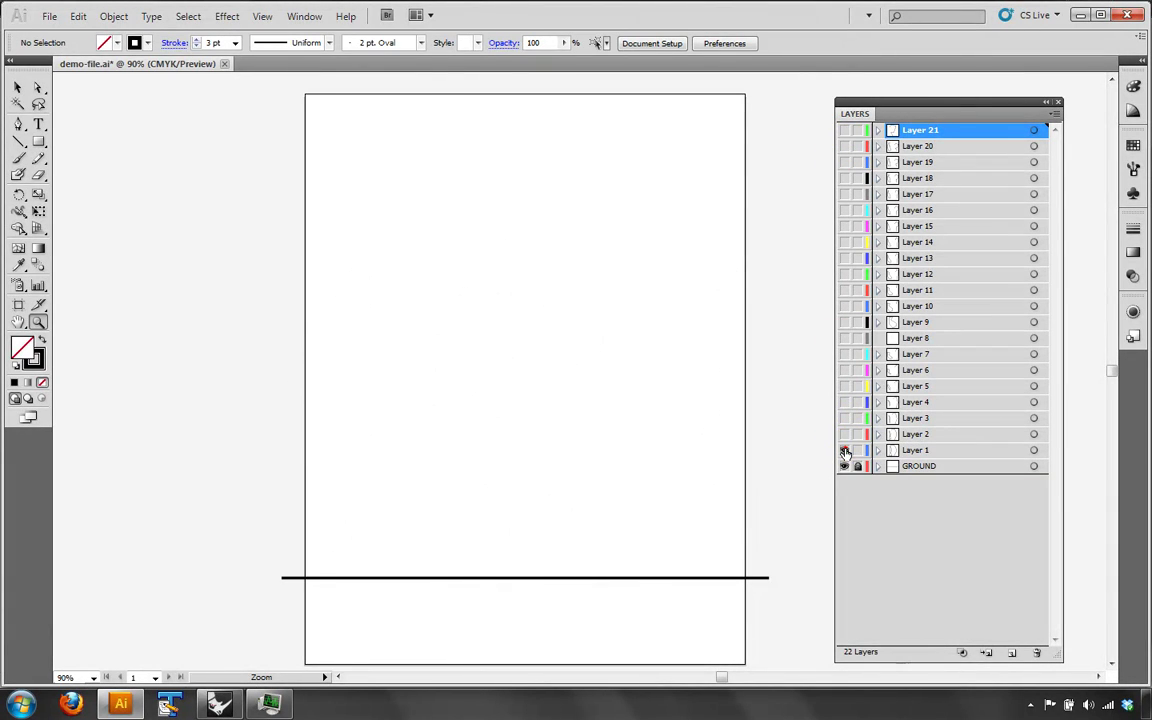
{"action": "left_click", "coordinate": [845, 451]}
{"action": "left_click", "coordinate": [845, 450]}
{"action": "left_click", "coordinate": [846, 434]}
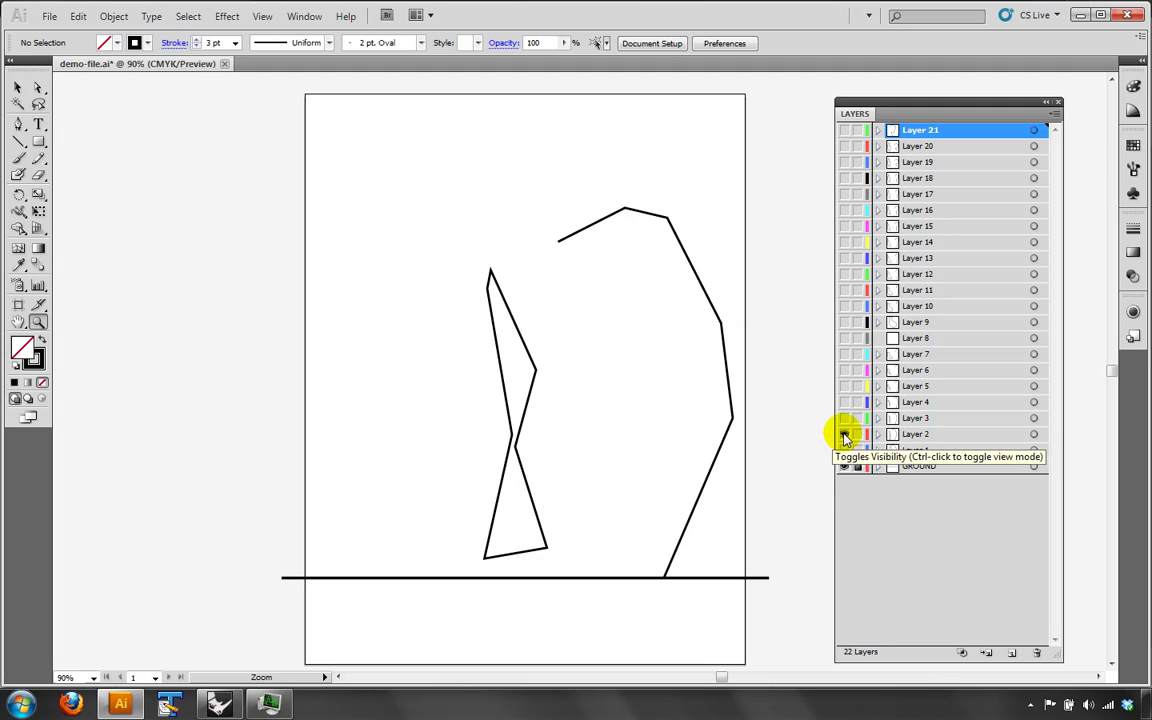
{"action": "left_click", "coordinate": [845, 434]}
{"action": "left_click", "coordinate": [844, 418]}
{"action": "left_click", "coordinate": [844, 416]}
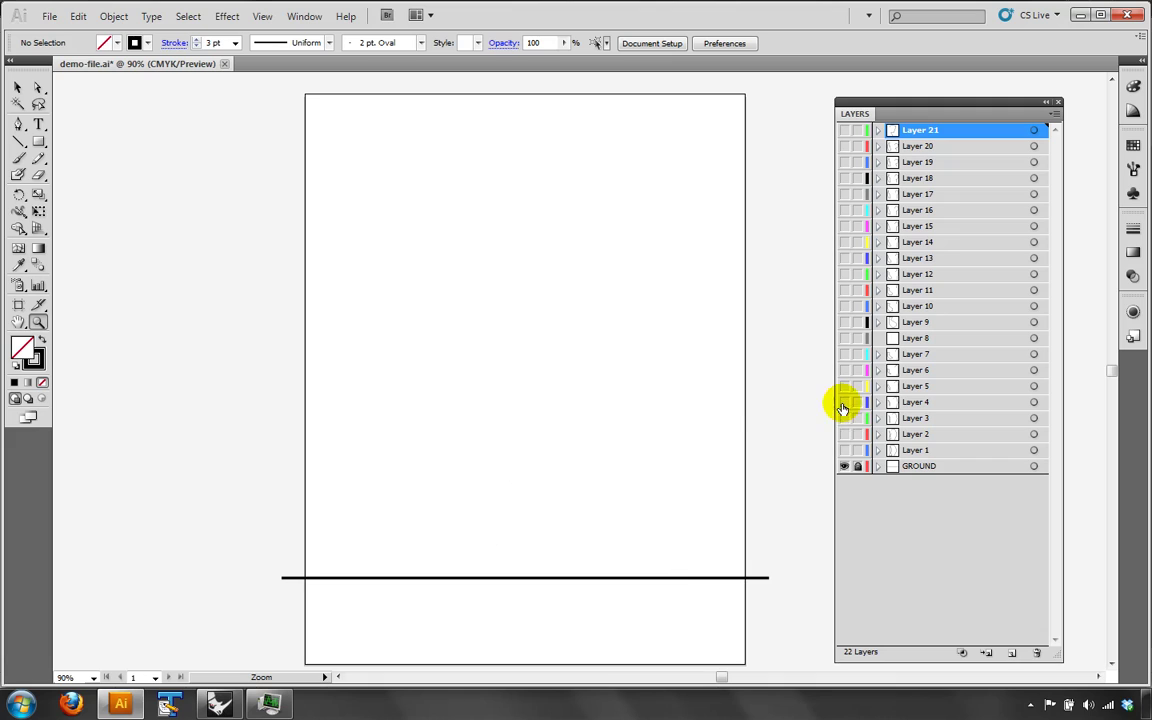
{"action": "left_click", "coordinate": [843, 402]}
{"action": "left_click", "coordinate": [843, 402]}
{"action": "left_click", "coordinate": [844, 387]}
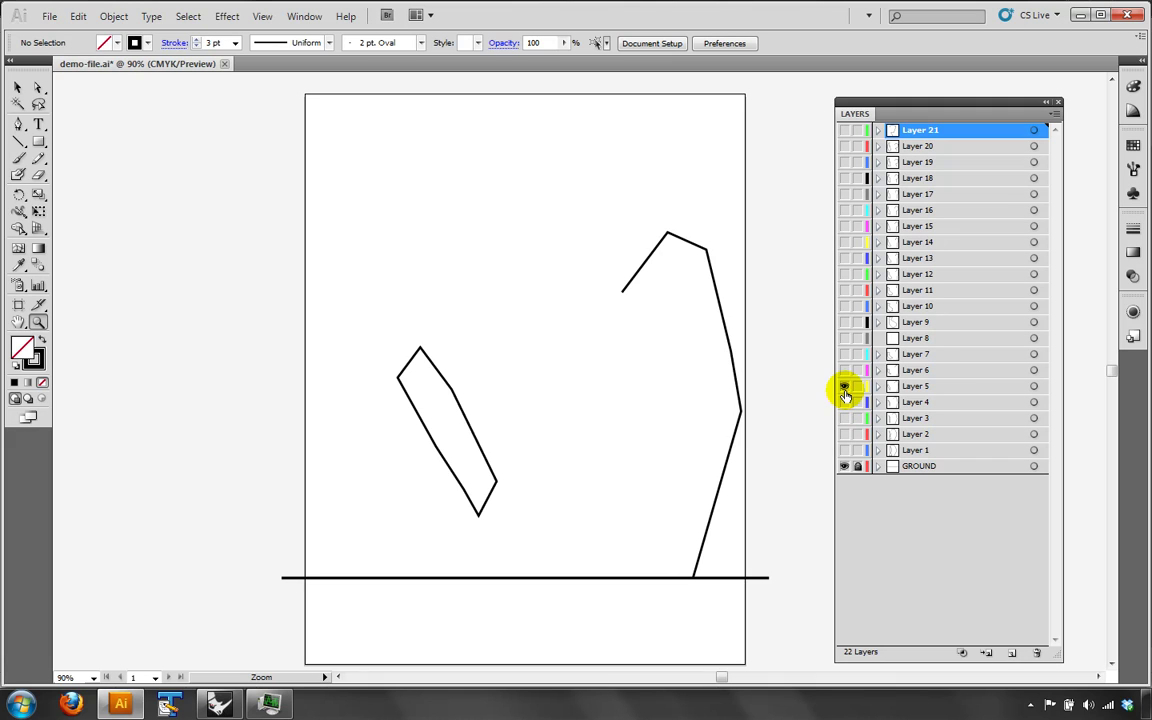
{"action": "left_click", "coordinate": [844, 386]}
{"action": "left_click", "coordinate": [843, 370]}
{"action": "left_click", "coordinate": [843, 370]}
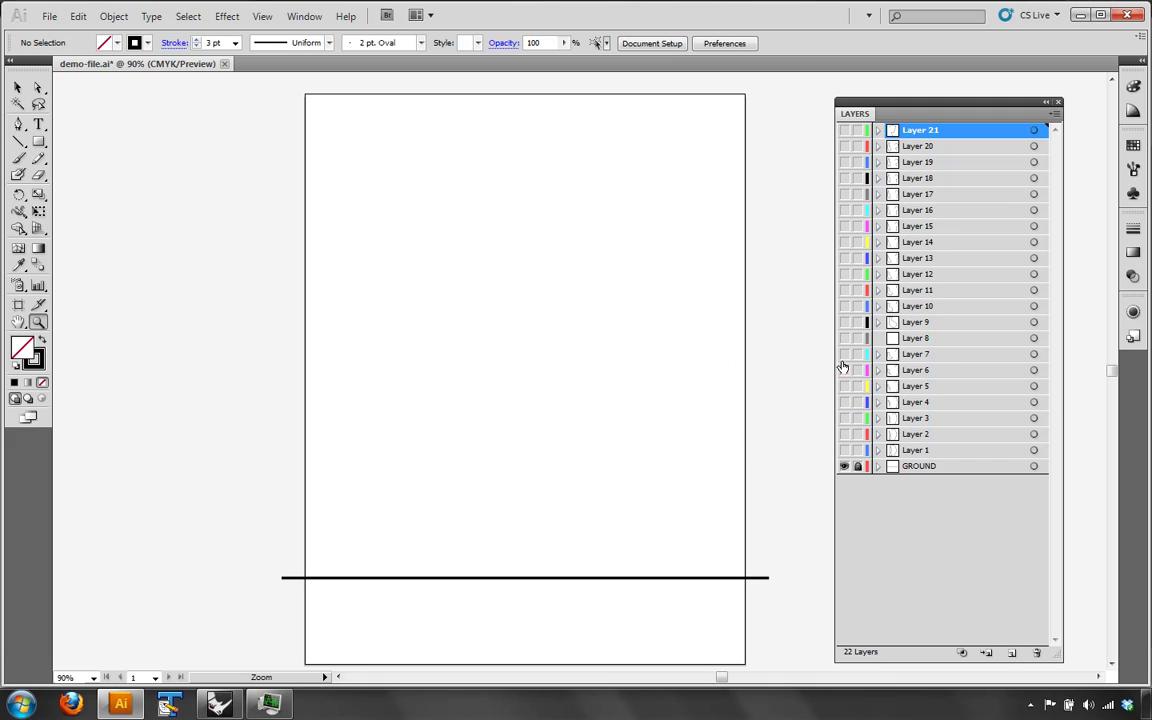
{"action": "left_click", "coordinate": [843, 354]}
{"action": "left_click", "coordinate": [843, 352]}
- Compare the linework on Layers 9, 10 and 11, and make Layers 1 through 21 visible again
{"action": "left_click", "coordinate": [844, 323]}
{"action": "left_click", "coordinate": [844, 307]}
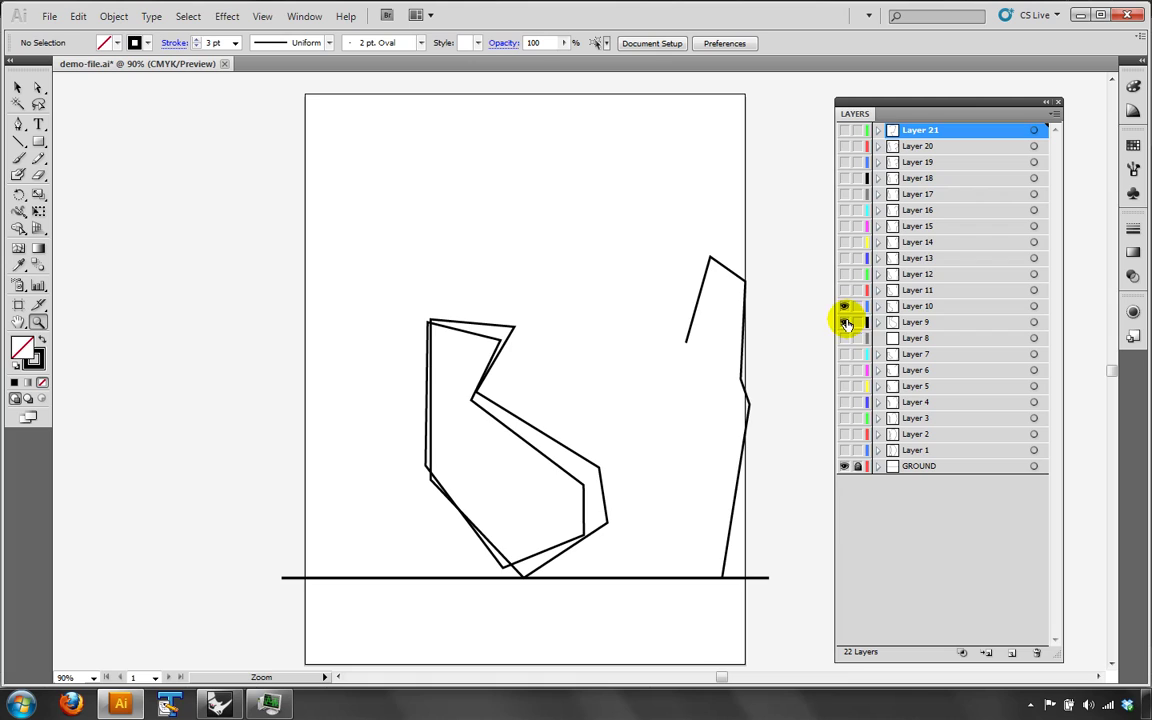
{"action": "left_click", "coordinate": [845, 323]}
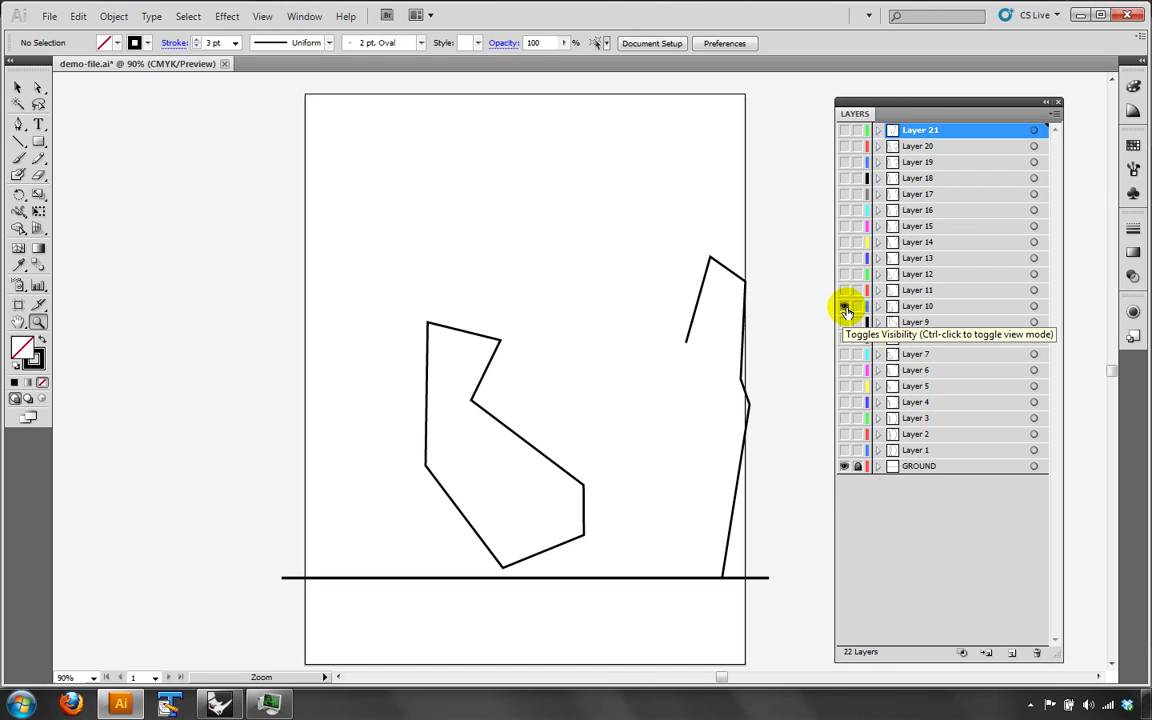
{"action": "left_click", "coordinate": [845, 307]}
{"action": "left_click", "coordinate": [843, 290]}
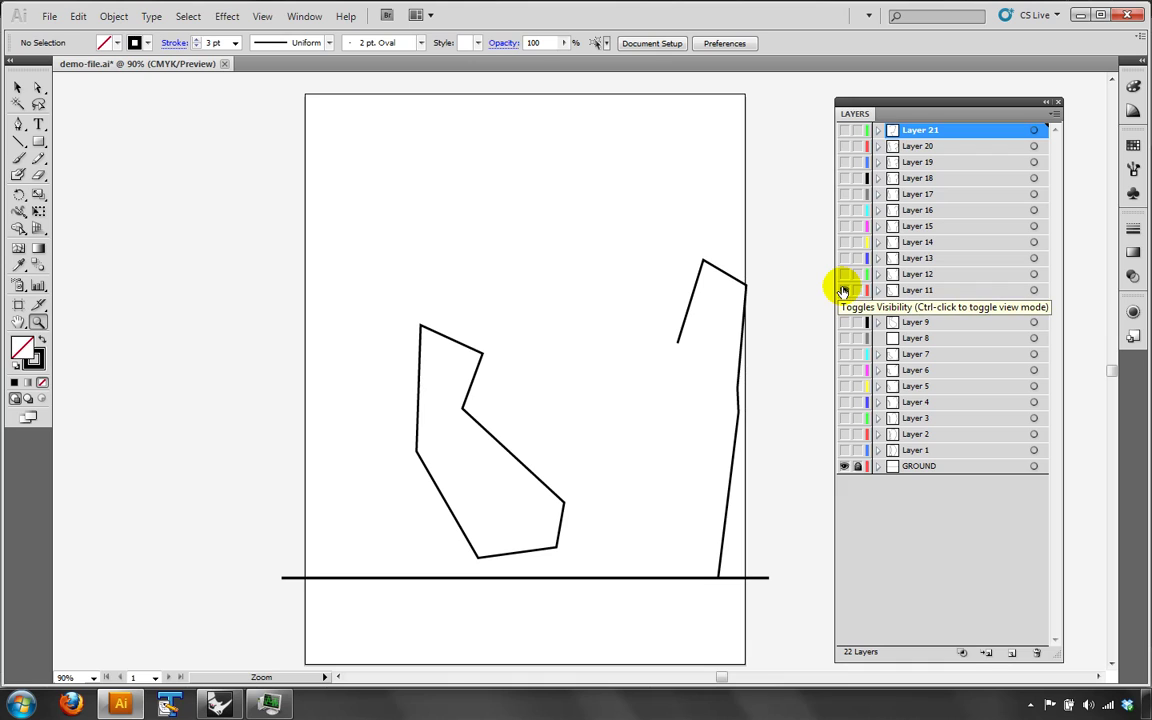
{"action": "left_click", "coordinate": [843, 290]}
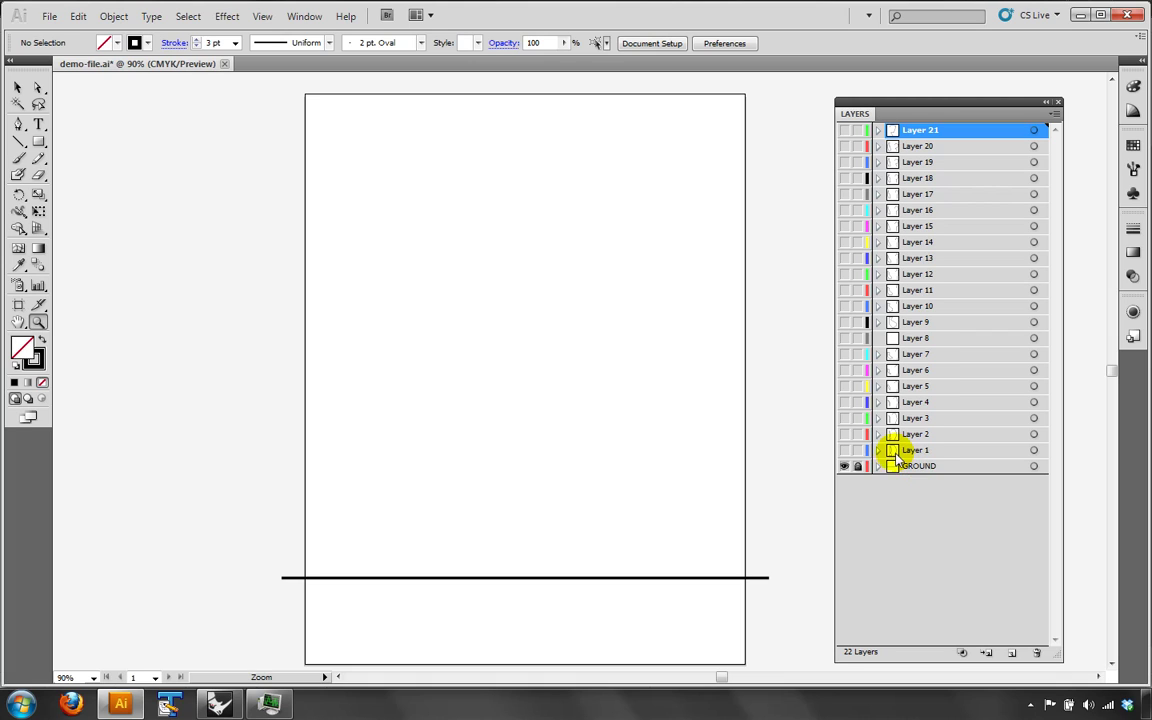
{"action": "left_click_drag", "start_coordinate": [843, 450], "coordinate": [844, 131]}
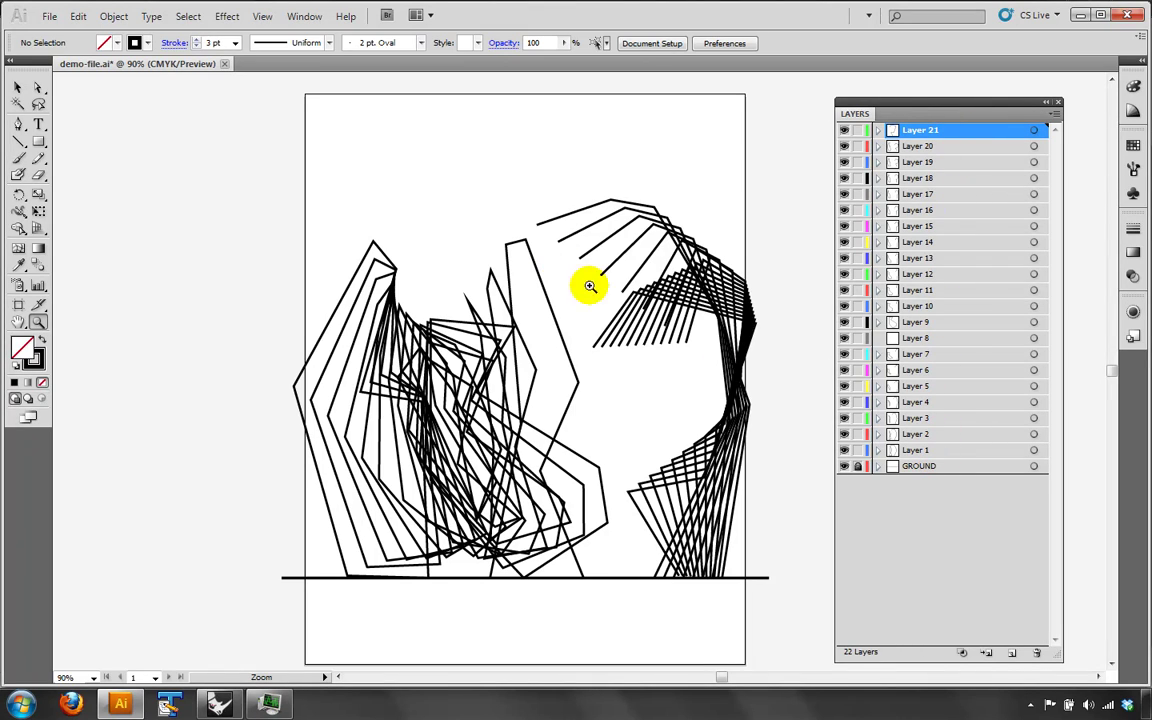
- Export the linework to the Desktop as the AutoCAD drawing demo-file.dwg, using version R13/LT95 and a scale of 1 point to 1 unit
{"action": "left_click", "coordinate": [47, 18]}
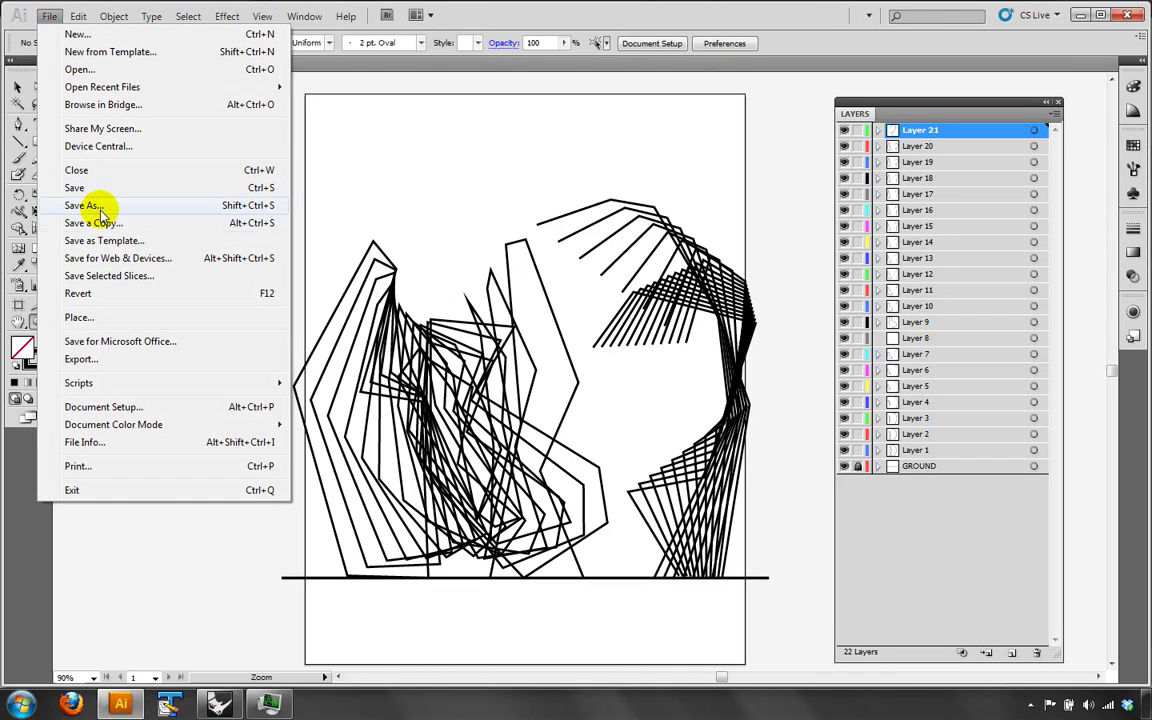
{"action": "left_click", "coordinate": [97, 362]}
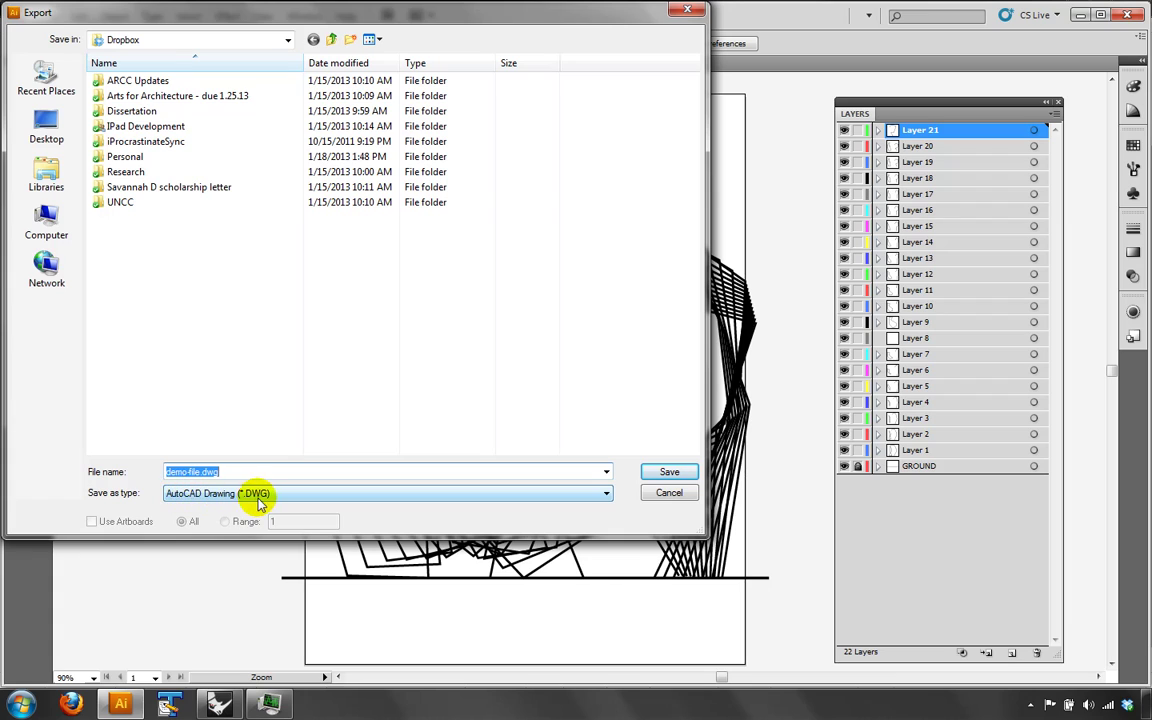
{"action": "left_click", "coordinate": [63, 131]}
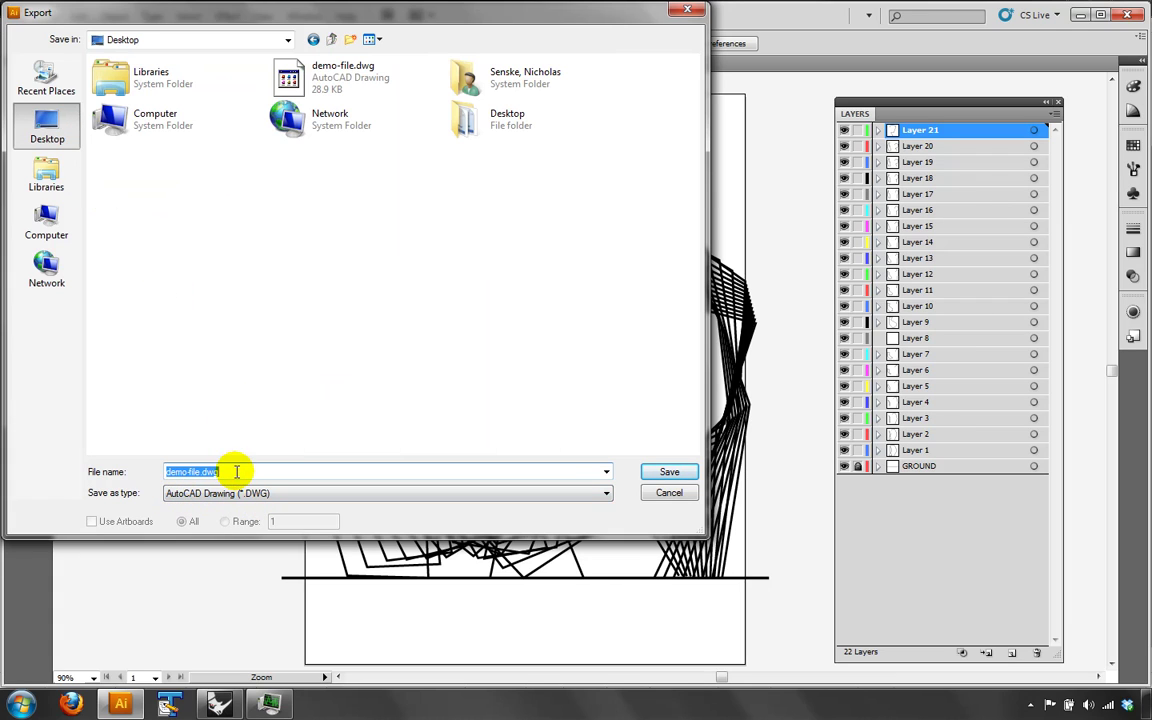
{"action": "left_click", "coordinate": [236, 471]}
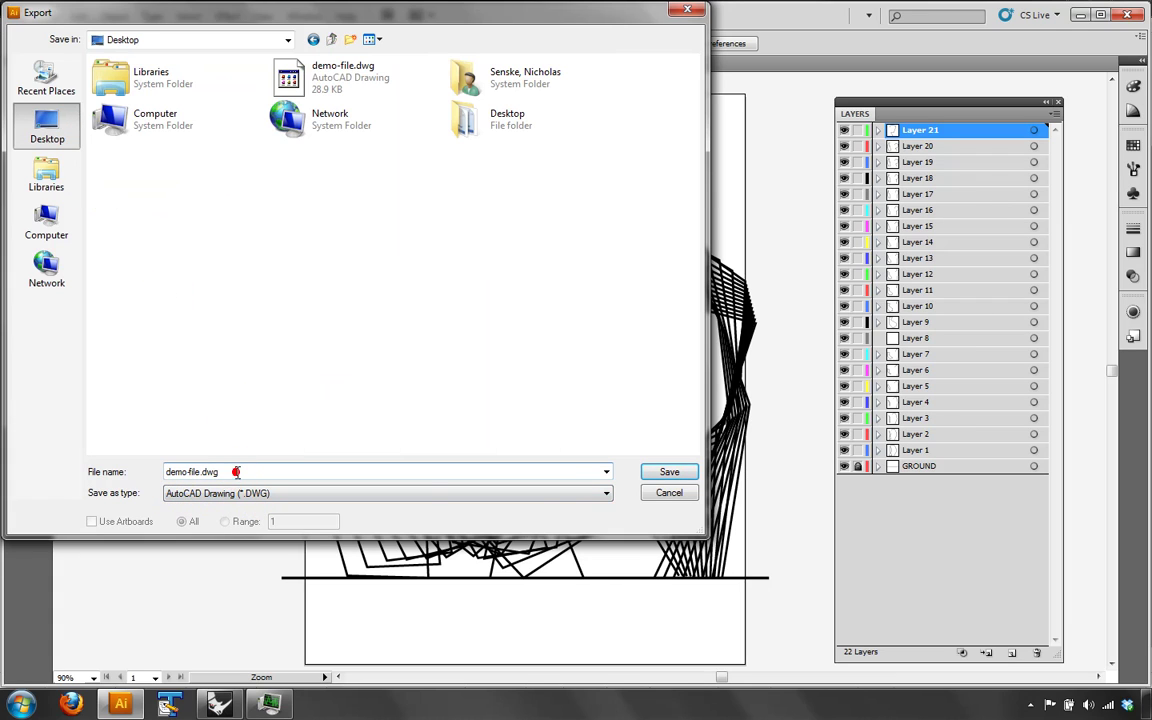
{"action": "left_click", "coordinate": [669, 472]}
{"action": "left_click", "coordinate": [612, 405]}
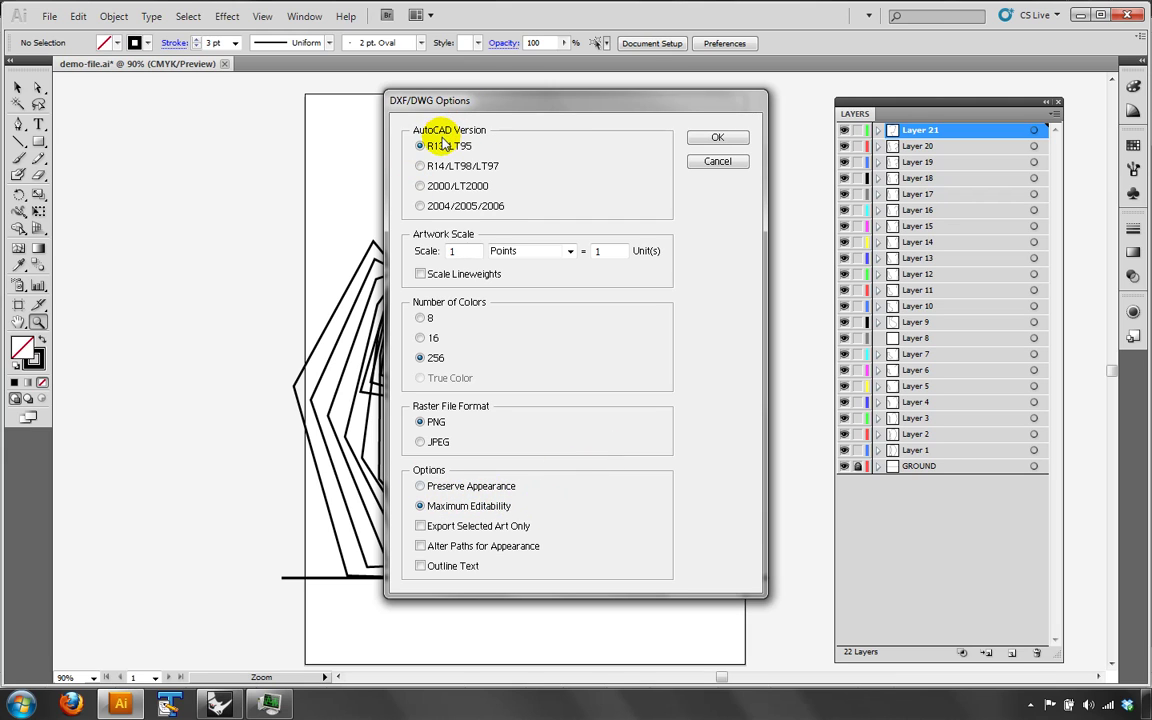
{"action": "left_click", "coordinate": [717, 138]}
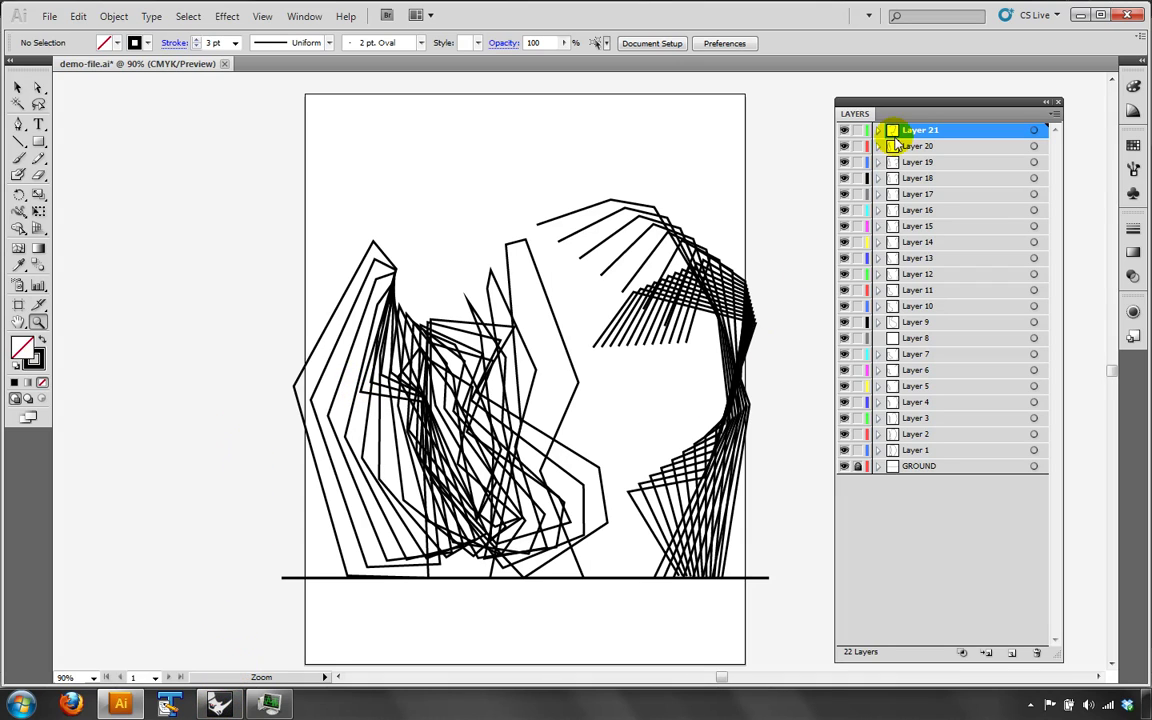
- Switch to Rhino and start a new file from a feet template without saving the current one
{"action": "left_click", "coordinate": [216, 705]}
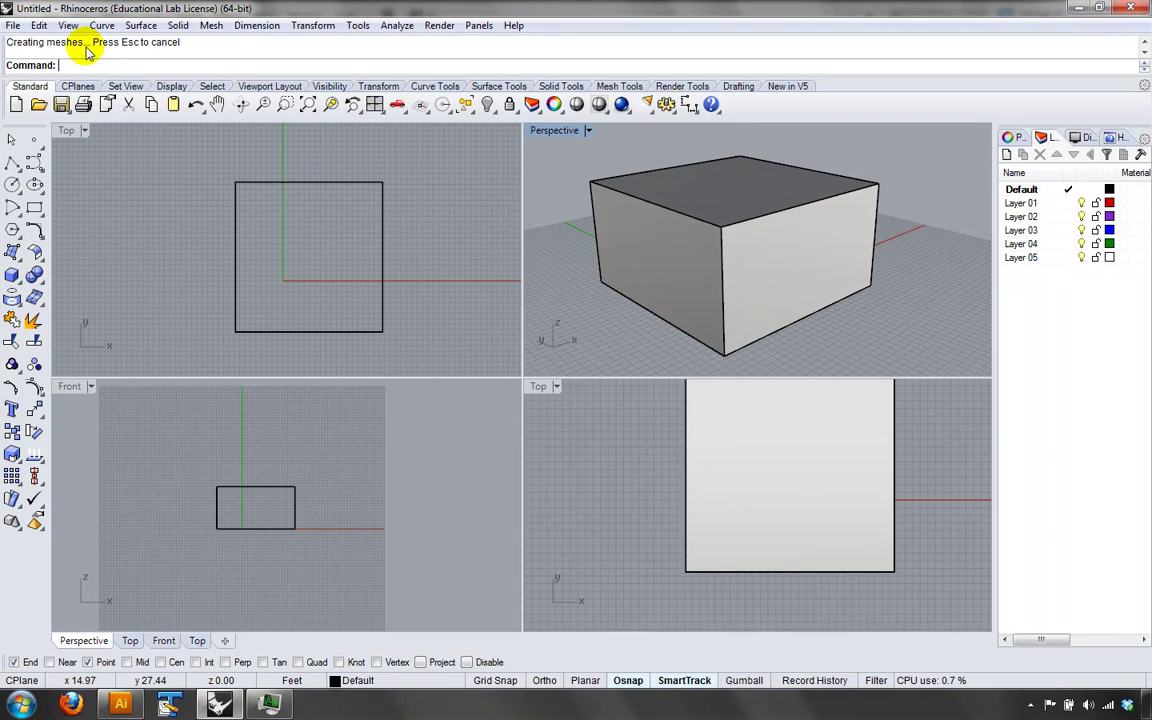
{"action": "left_click", "coordinate": [16, 104]}
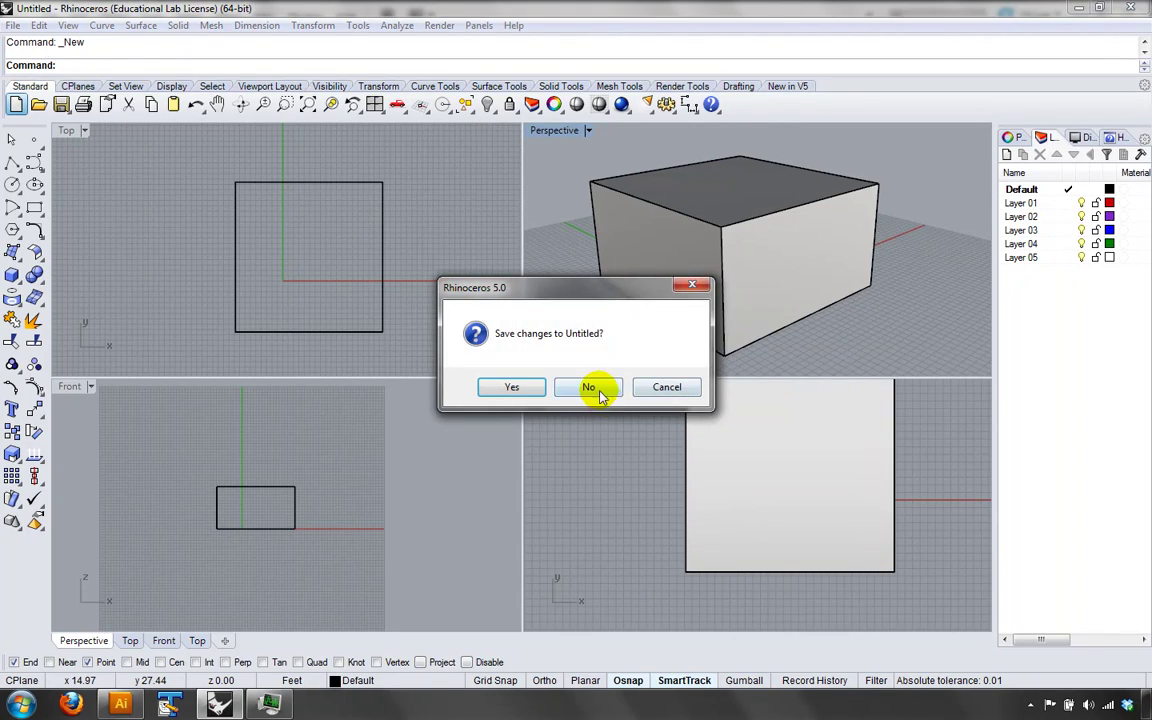
{"action": "left_click", "coordinate": [590, 387]}
{"action": "double_click", "coordinate": [413, 292]}
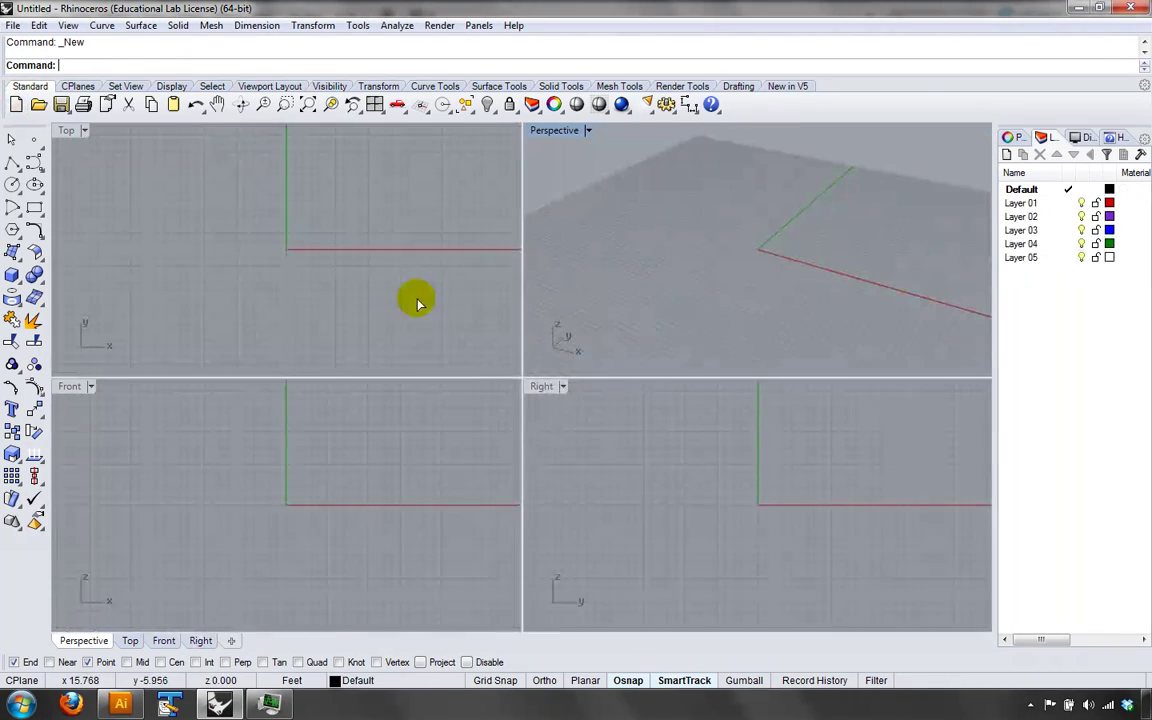
- Open demo-file.dwg from the Desktop, accepting the import options with model and layout units in inches
{"action": "left_click", "coordinate": [13, 26]}
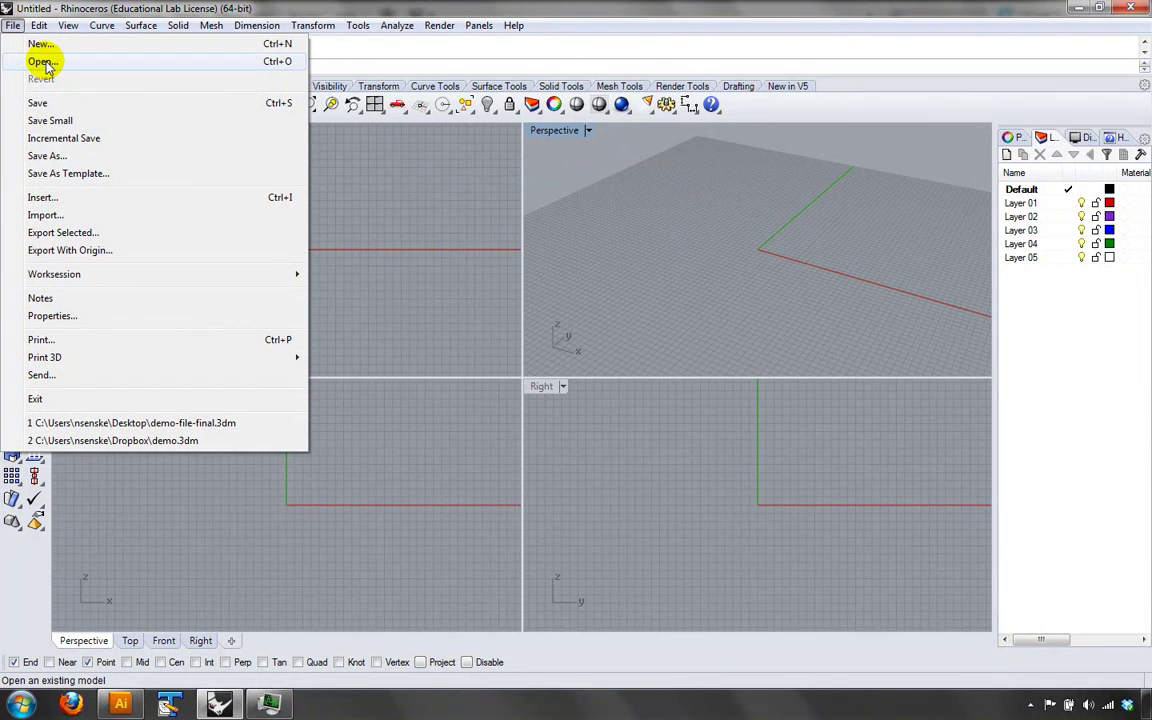
{"action": "left_click", "coordinate": [42, 62]}
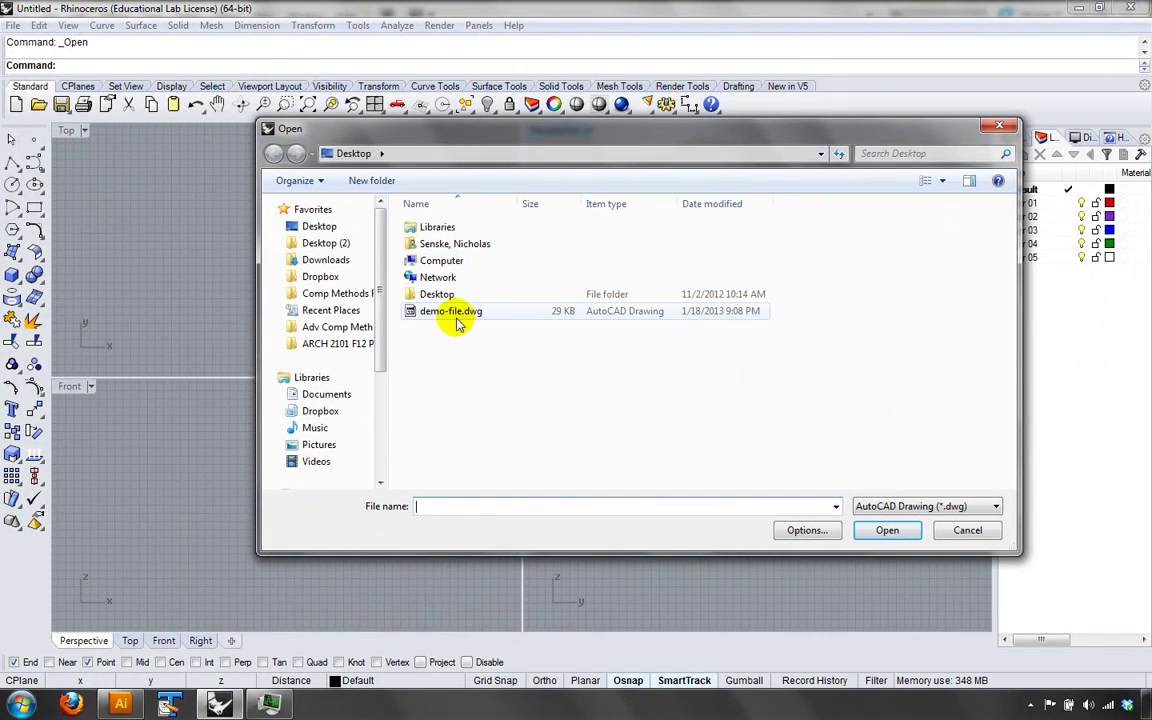
{"action": "left_click", "coordinate": [440, 312]}
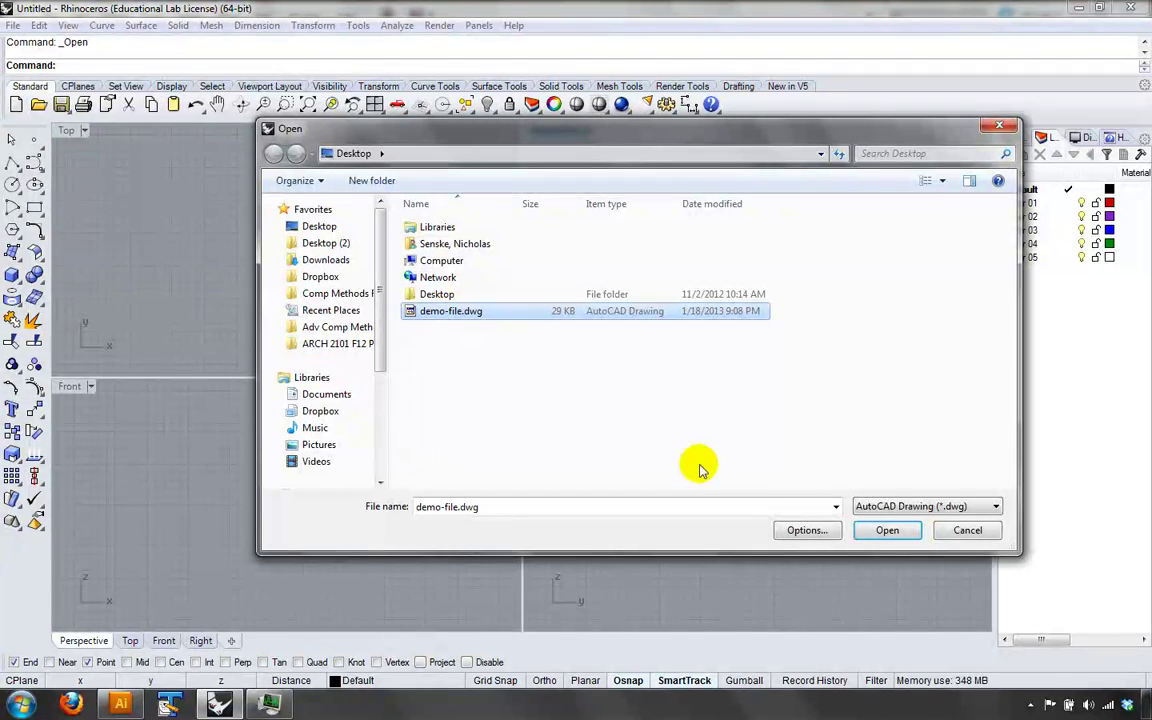
{"action": "left_click", "coordinate": [910, 508]}
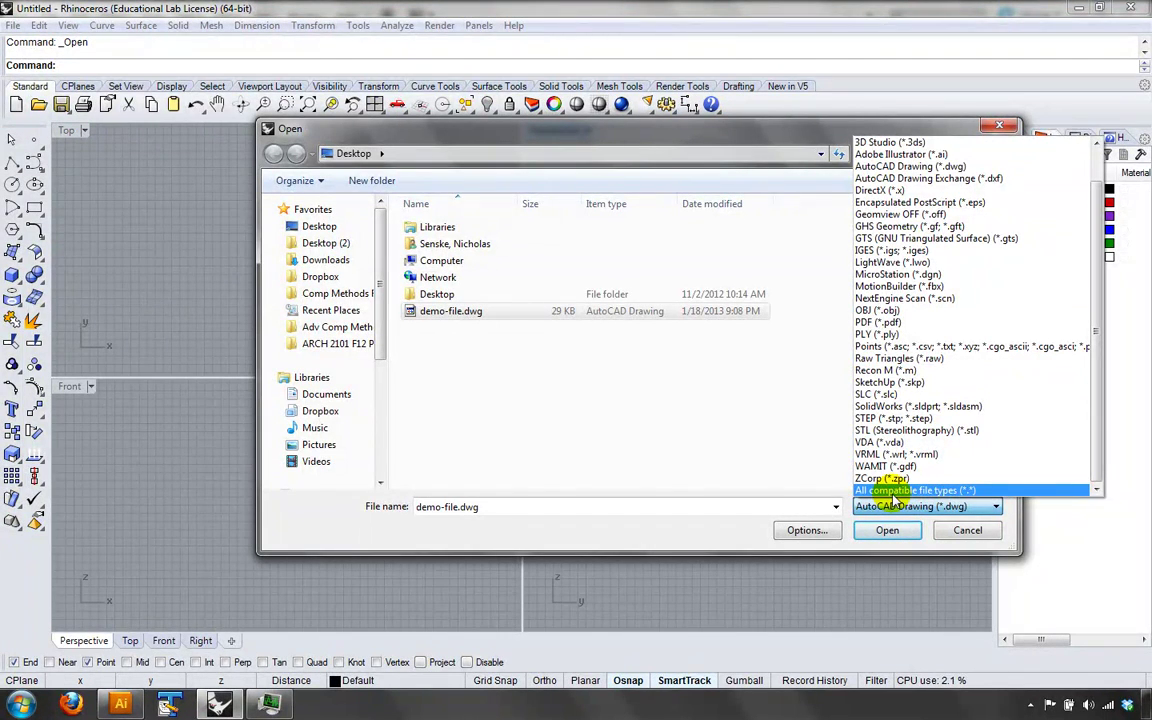
{"action": "scroll", "coordinate": [925, 440], "scroll_direction": "up", "scroll_amount": 1}
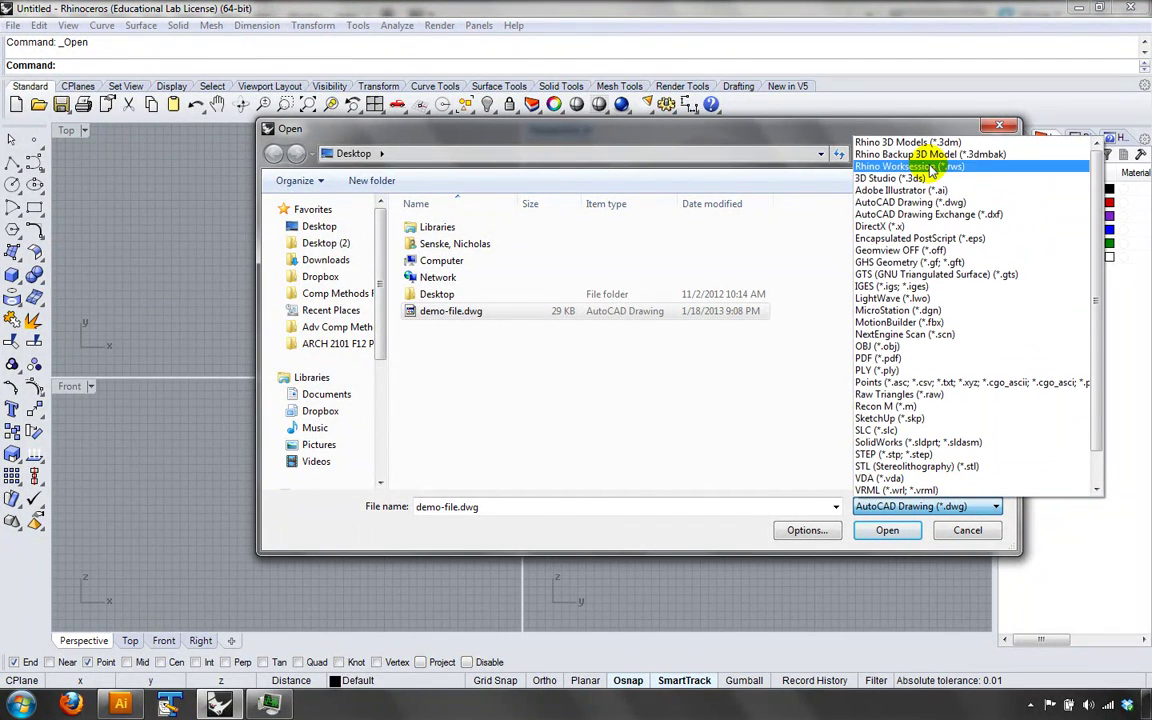
{"action": "scroll", "coordinate": [957, 455], "scroll_direction": "down", "scroll_amount": 1}
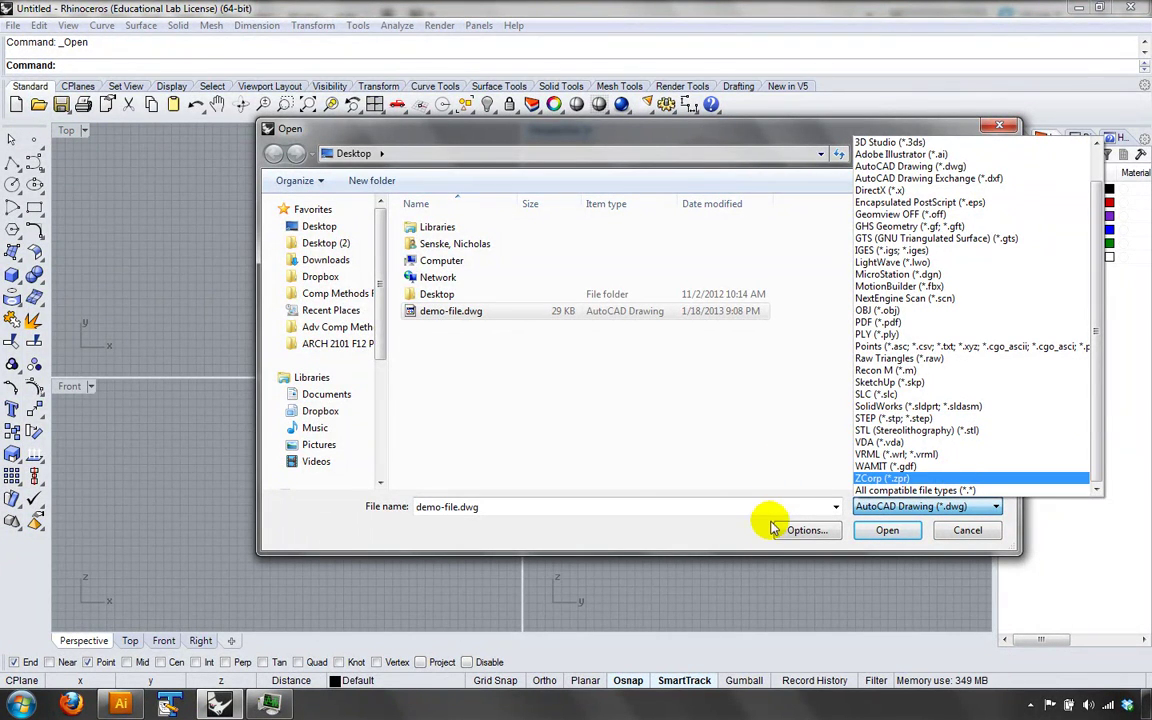
{"action": "left_click", "coordinate": [717, 532]}
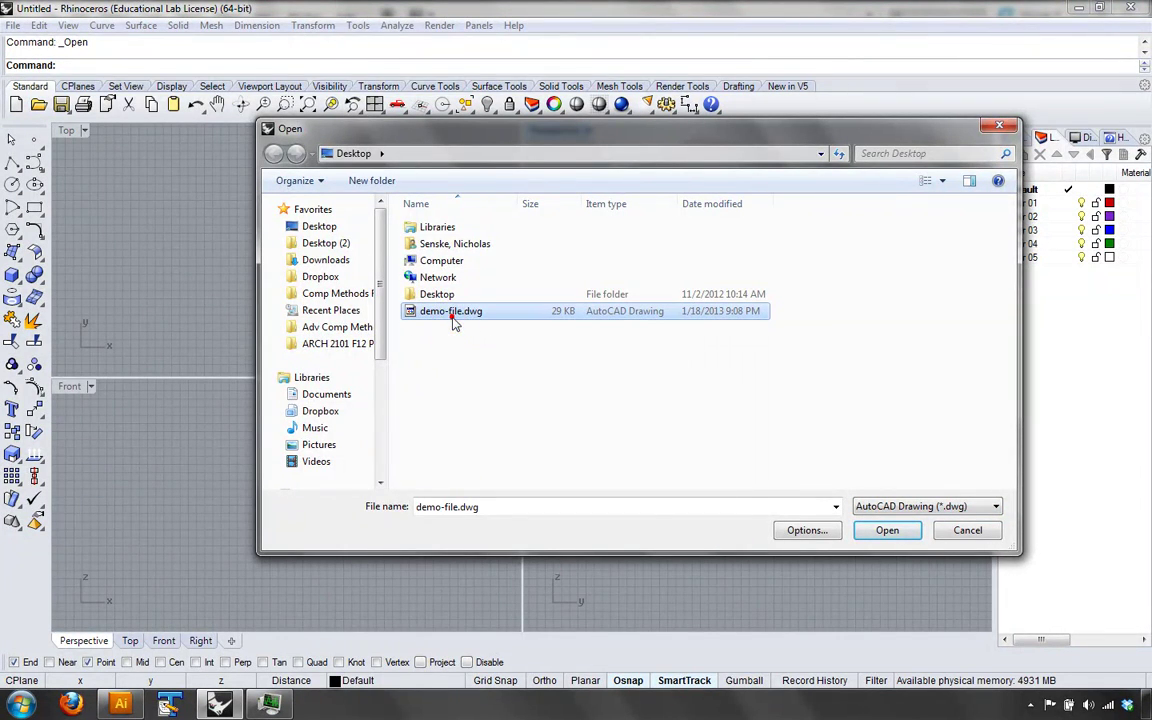
{"action": "left_click", "coordinate": [886, 531]}
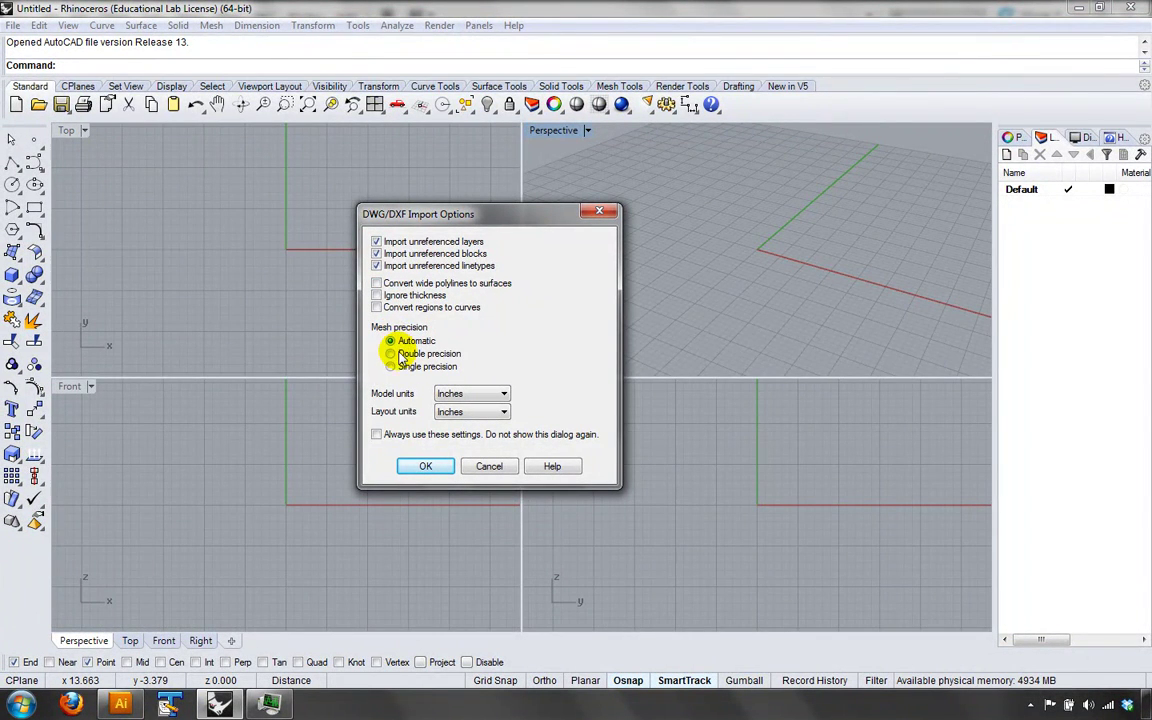
{"action": "left_click", "coordinate": [427, 467]}
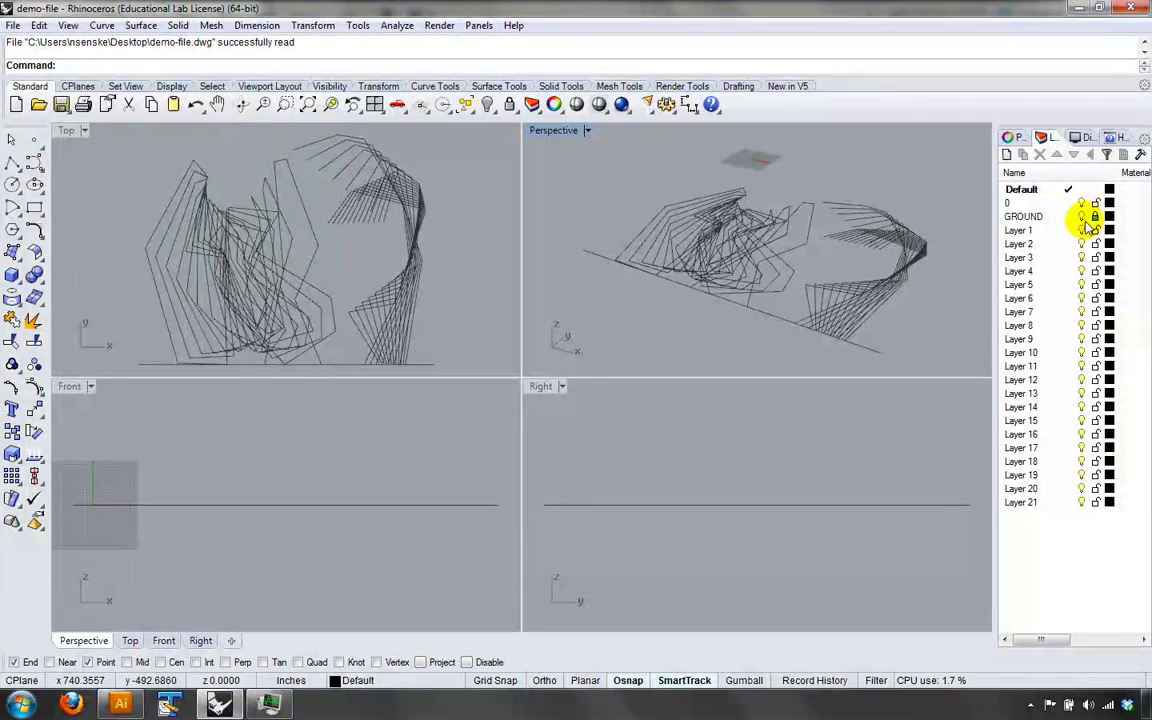
- Examine the imported layers and compare how the linework appears in the Top, Front, Right and Perspective viewports
{"action": "left_click", "coordinate": [1013, 204]}
{"action": "left_click", "coordinate": [1021, 209]}
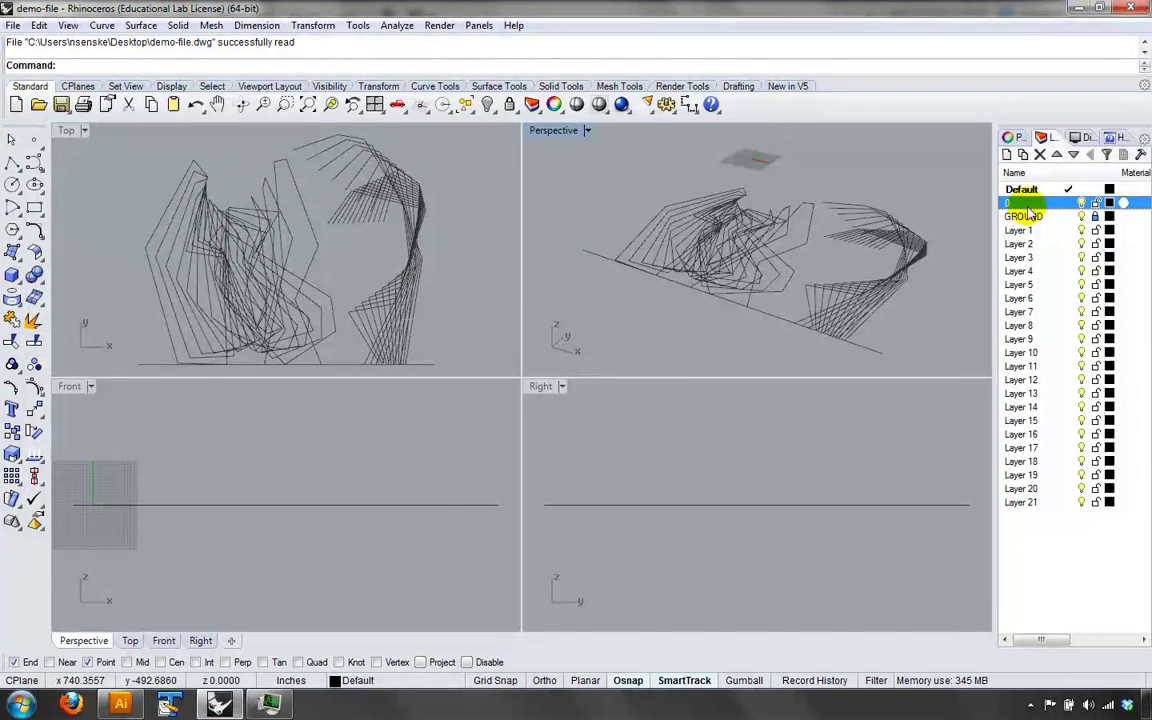
{"action": "key", "text": "Up"}
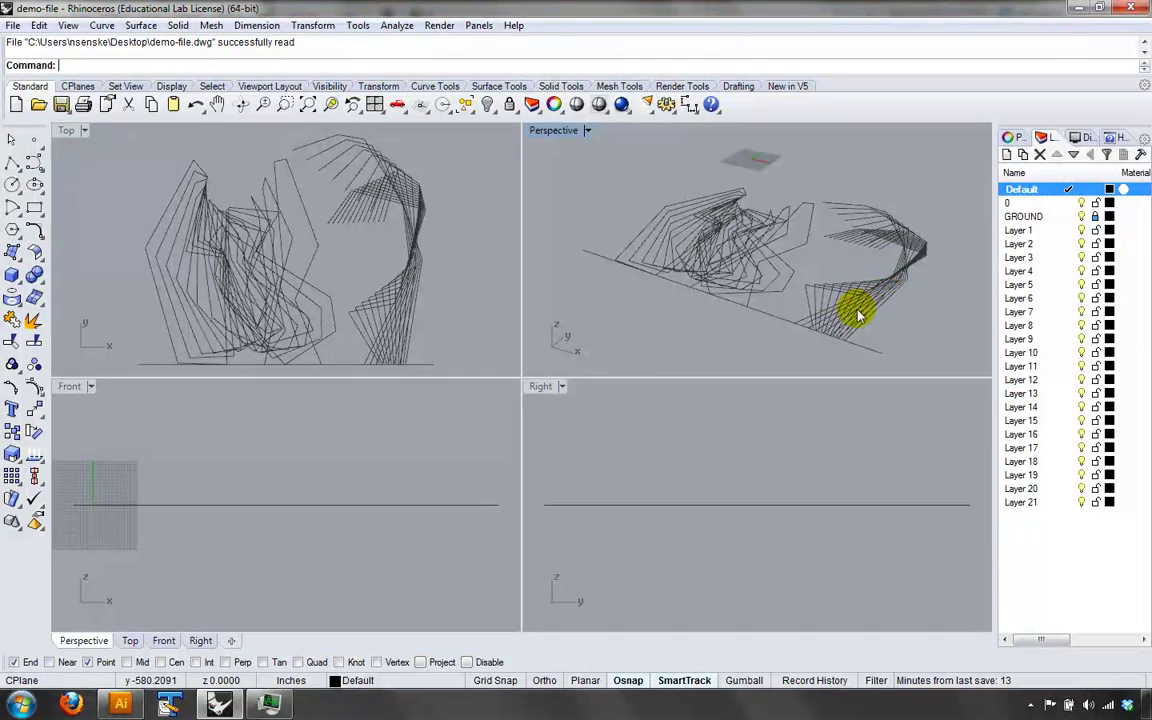
{"action": "mouse_move", "coordinate": [856, 308]}
{"action": "right_mouse_down"}
{"action": "mouse_move", "coordinate": [727, 277]}
{"action": "mouse_move", "coordinate": [834, 311]}
{"action": "mouse_move", "coordinate": [828, 301]}
{"action": "right_mouse_up"}
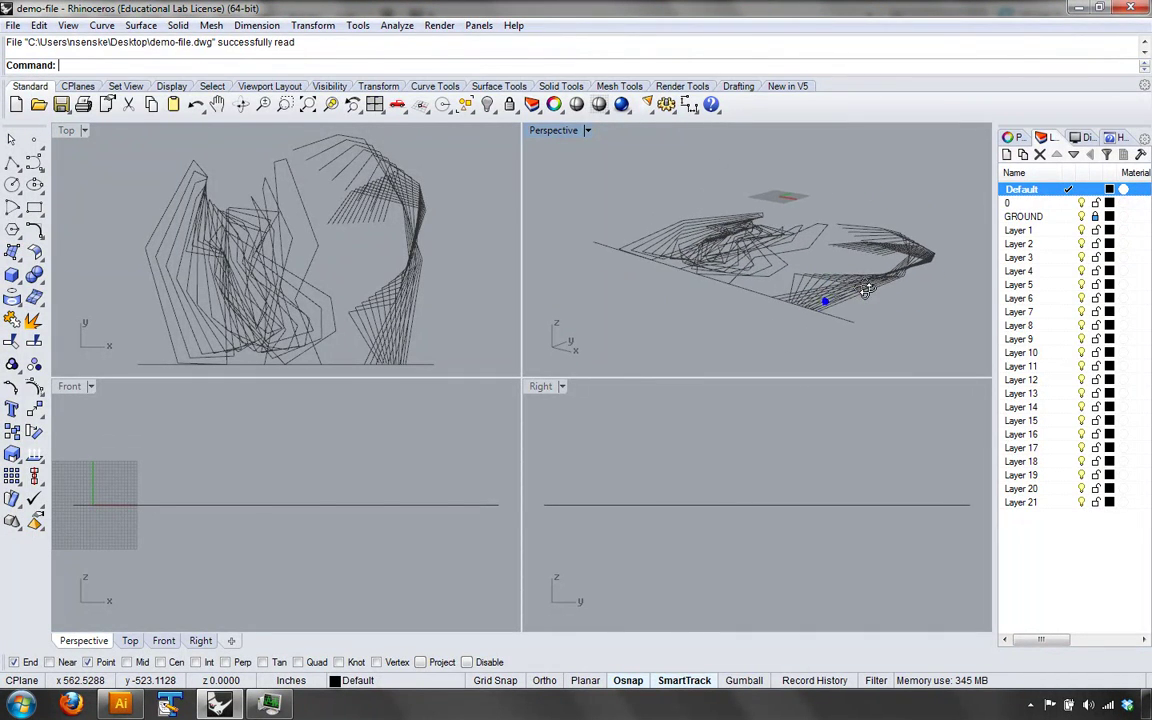
{"action": "left_click", "coordinate": [69, 386]}
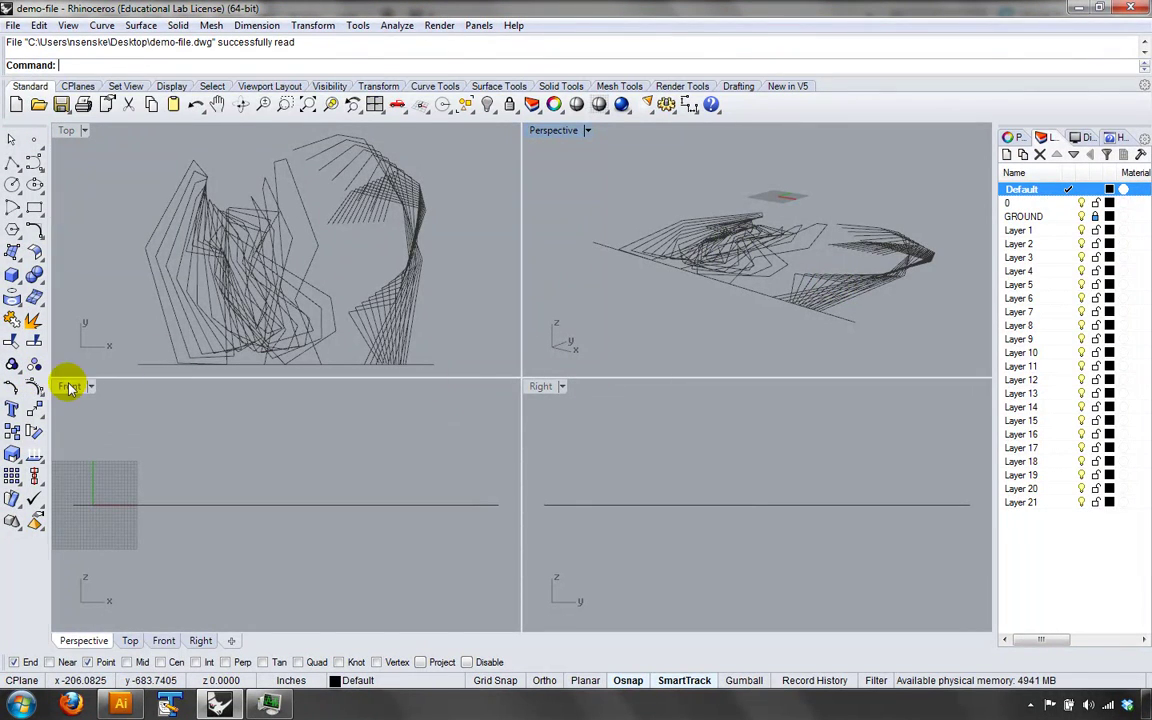
{"action": "right_click_drag", "start_coordinate": [221, 442], "coordinate": [296, 532]}
{"action": "left_click", "coordinate": [587, 471]}
{"action": "right_click_drag", "start_coordinate": [705, 501], "coordinate": [777, 555]}
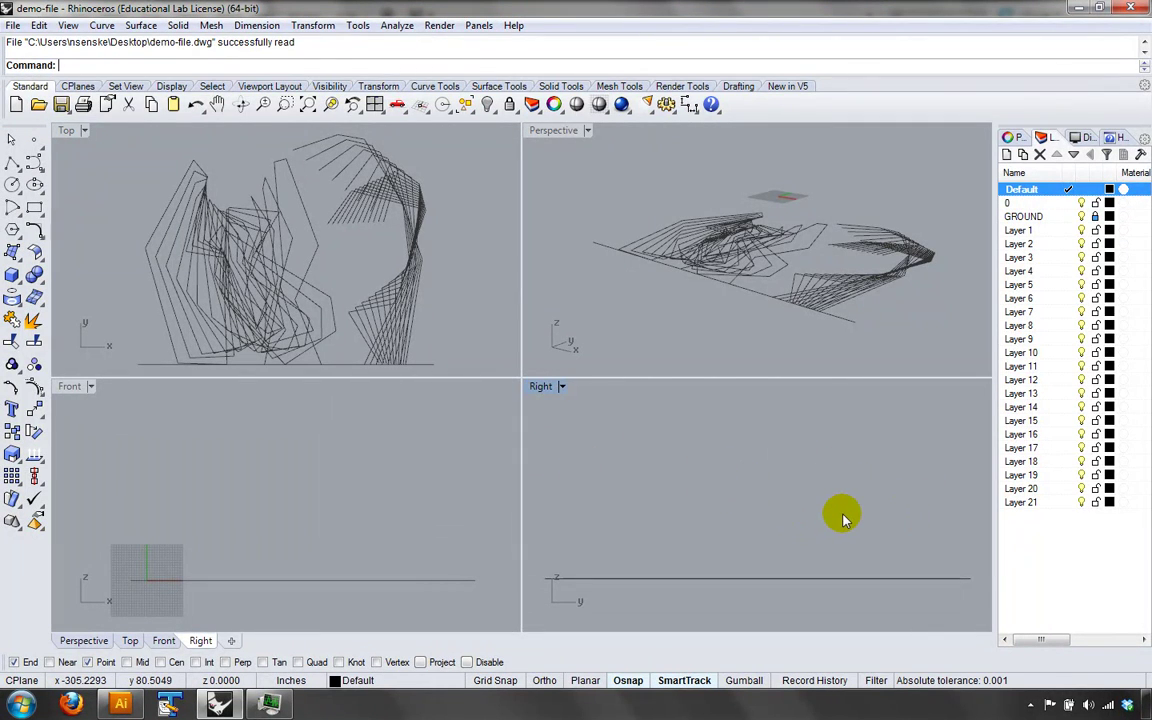
{"action": "left_click", "coordinate": [290, 230]}
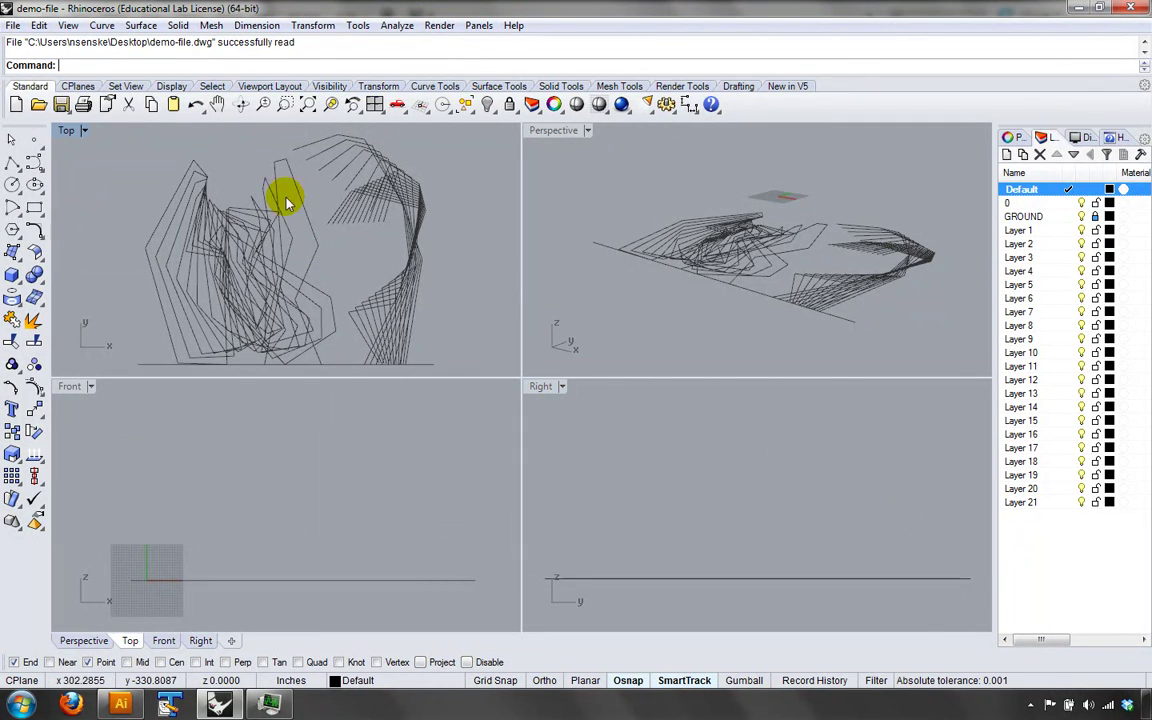
{"action": "left_click", "coordinate": [296, 490]}
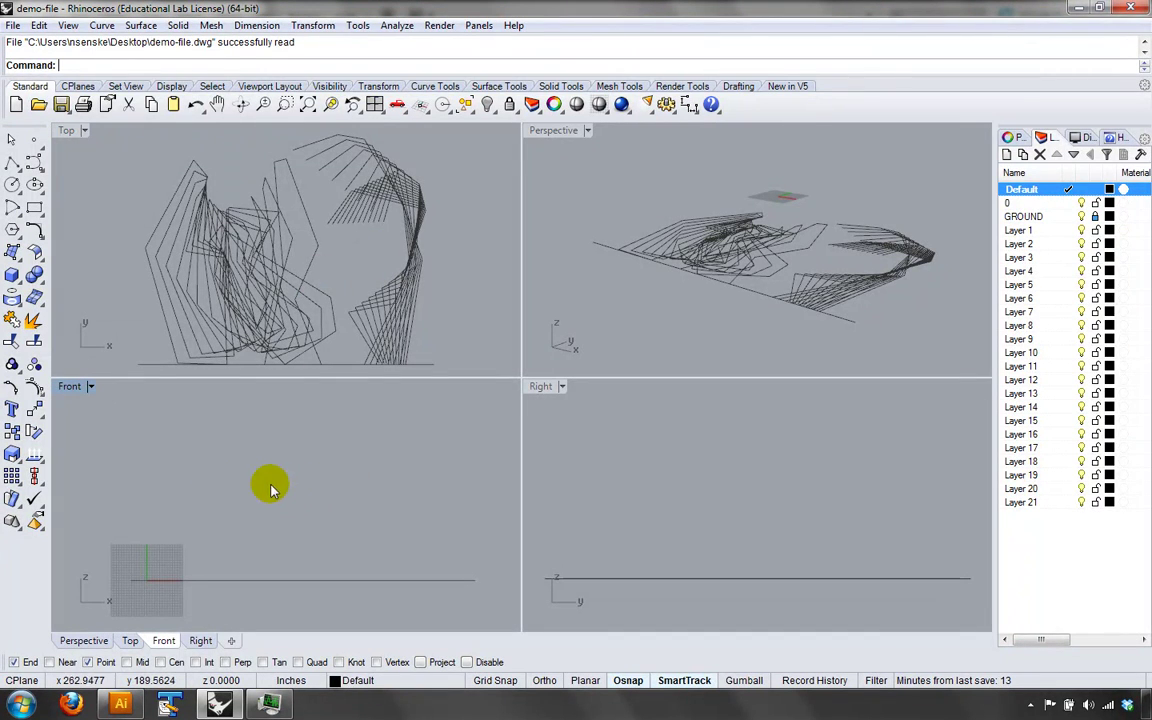
{"action": "left_click", "coordinate": [694, 319]}
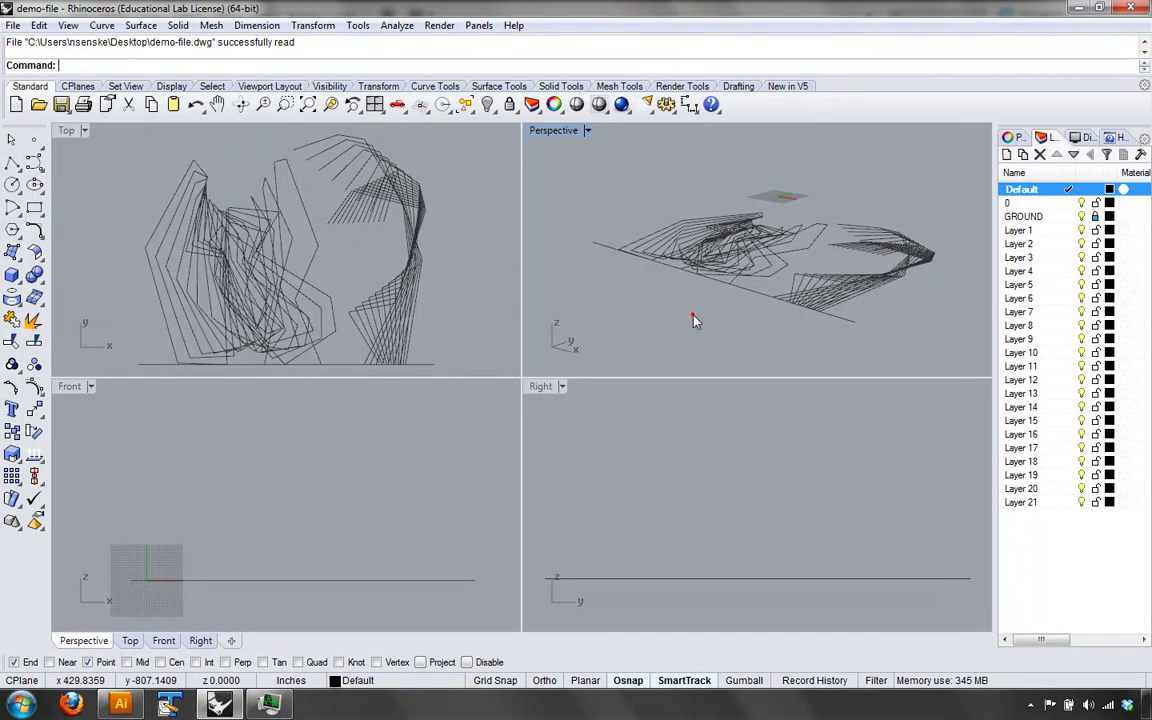
- Examine the linework's orientation and its position relative to the origin grid in the Perspective viewport
{"action": "right_click_drag", "start_coordinate": [694, 319], "coordinate": [760, 333]}
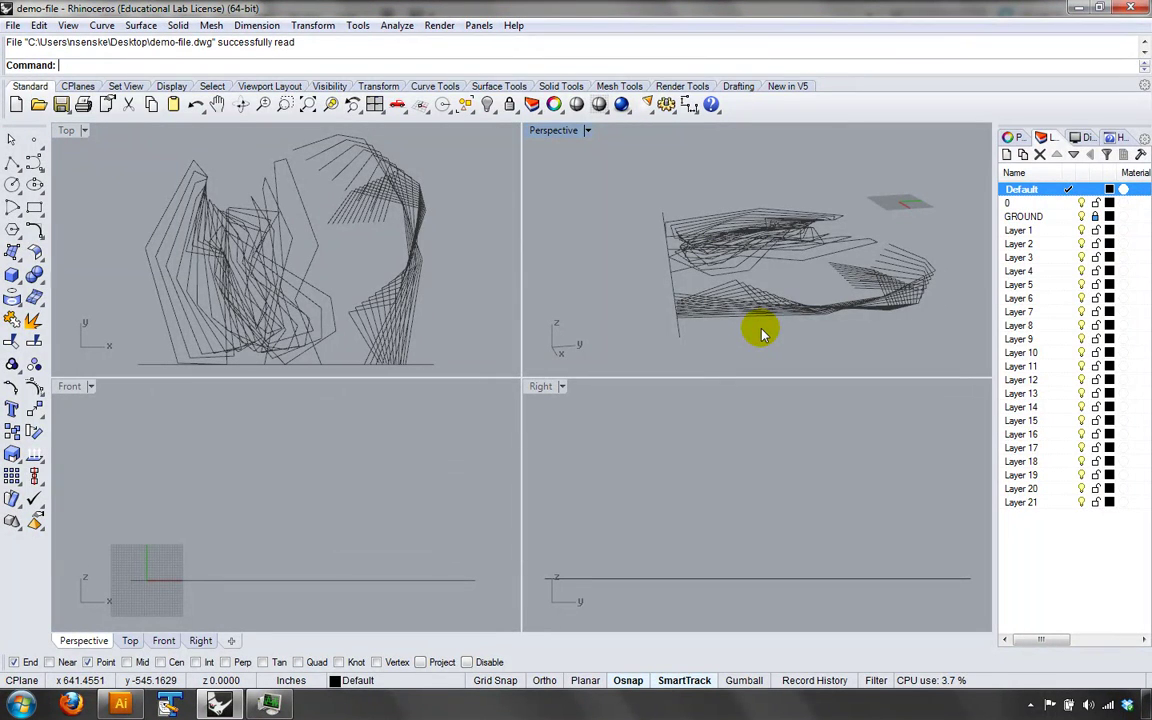
{"action": "mouse_move", "coordinate": [689, 309]}
{"action": "right_mouse_down"}
{"action": "mouse_move", "coordinate": [882, 333]}
{"action": "mouse_move", "coordinate": [800, 316]}
{"action": "mouse_move", "coordinate": [679, 173]}
{"action": "mouse_move", "coordinate": [715, 149]}
{"action": "mouse_move", "coordinate": [718, 316]}
{"action": "right_mouse_up"}
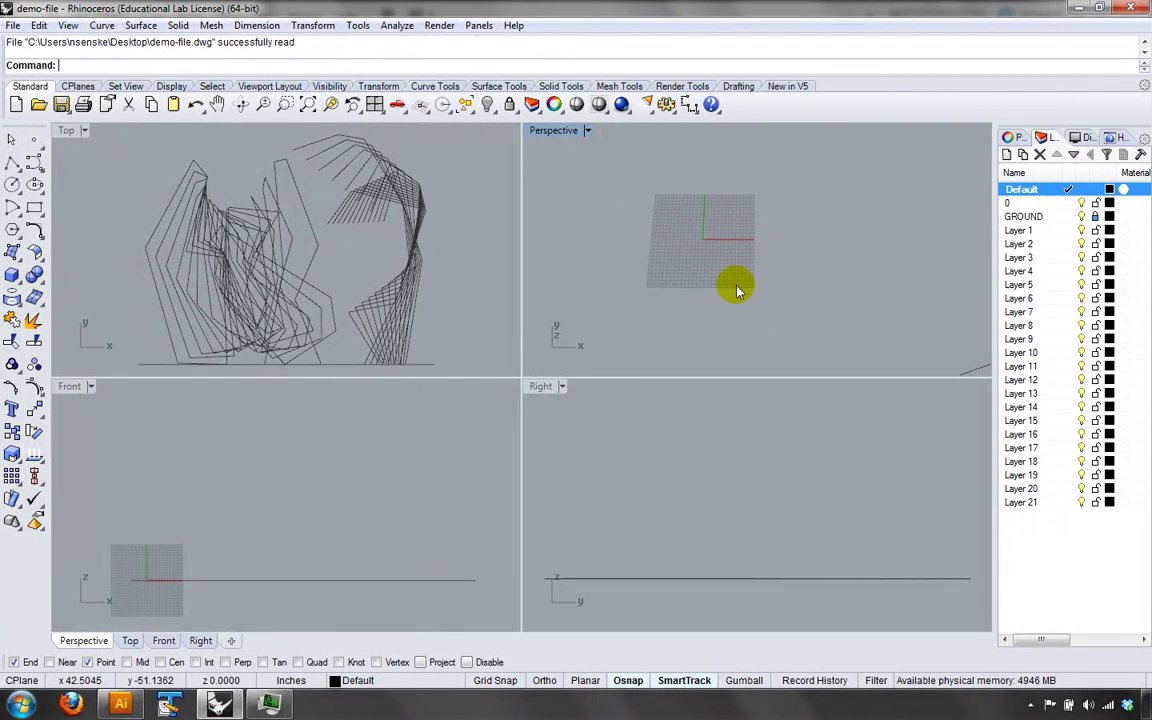
{"action": "scroll", "coordinate": [737, 290], "scroll_direction": "down", "scroll_amount": 5}
{"action": "right_click_drag", "start_coordinate": [784, 327], "coordinate": [771, 207], "text": "shift"}
{"action": "scroll", "coordinate": [784, 252], "scroll_direction": "up", "scroll_amount": 8}
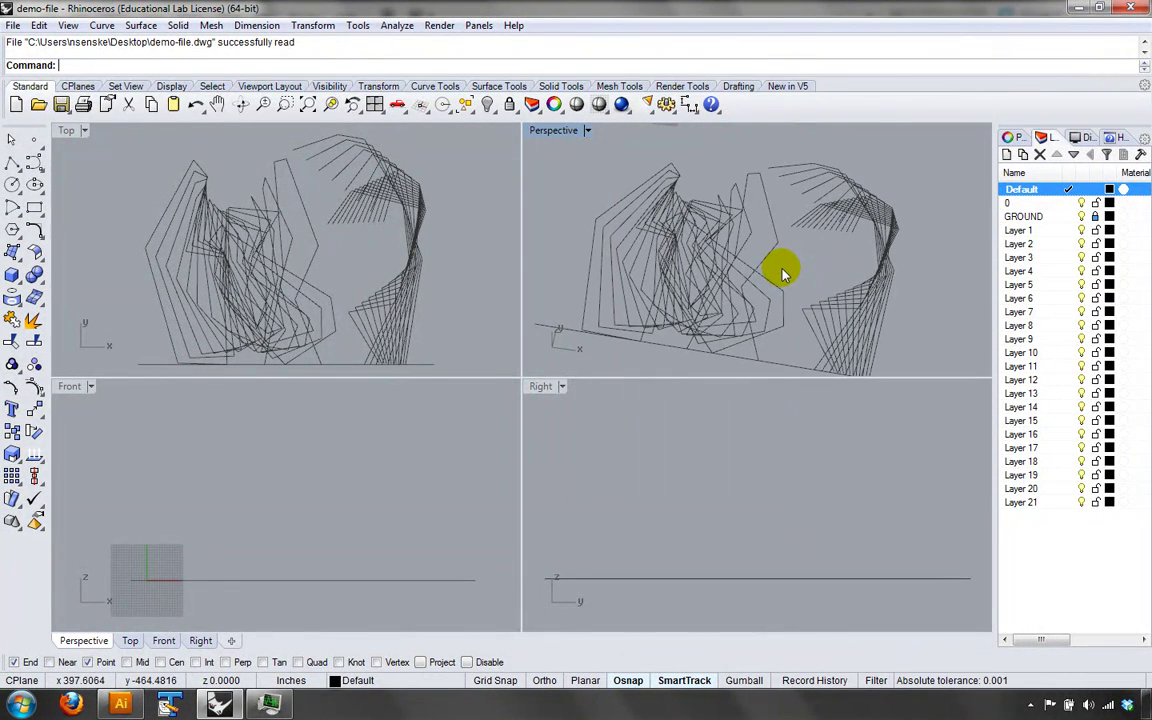
{"action": "scroll", "coordinate": [797, 292], "scroll_direction": "down", "scroll_amount": 4}
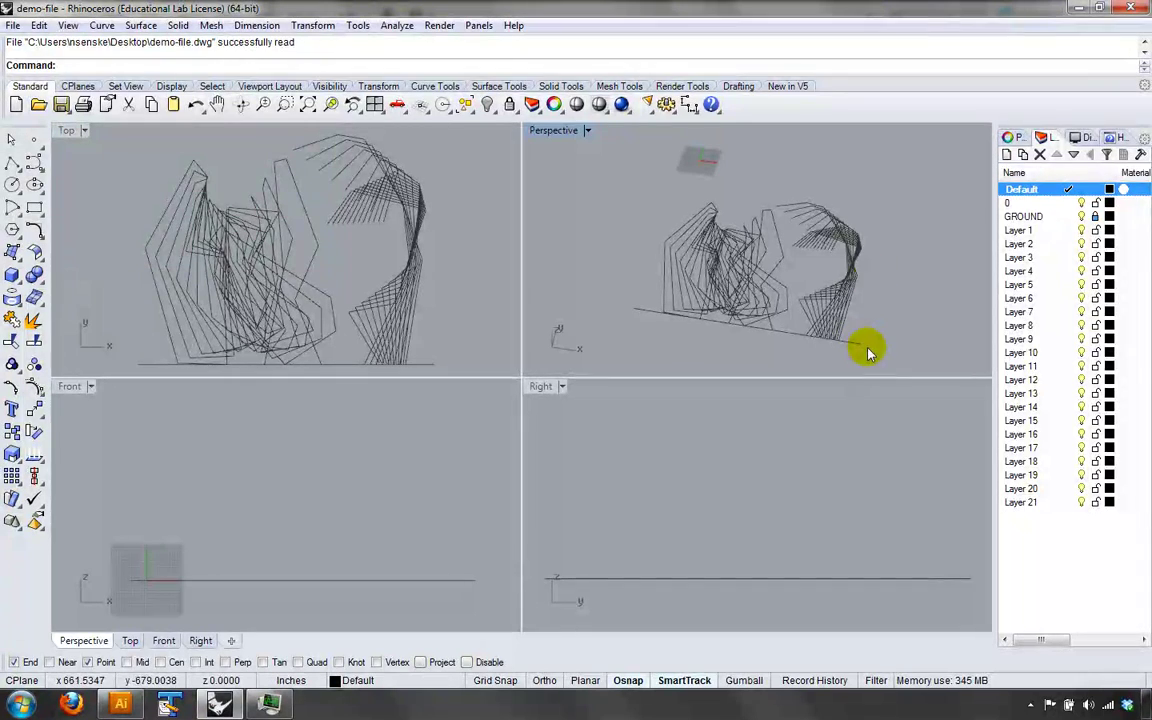
{"action": "right_click_drag", "start_coordinate": [868, 352], "coordinate": [856, 262]}
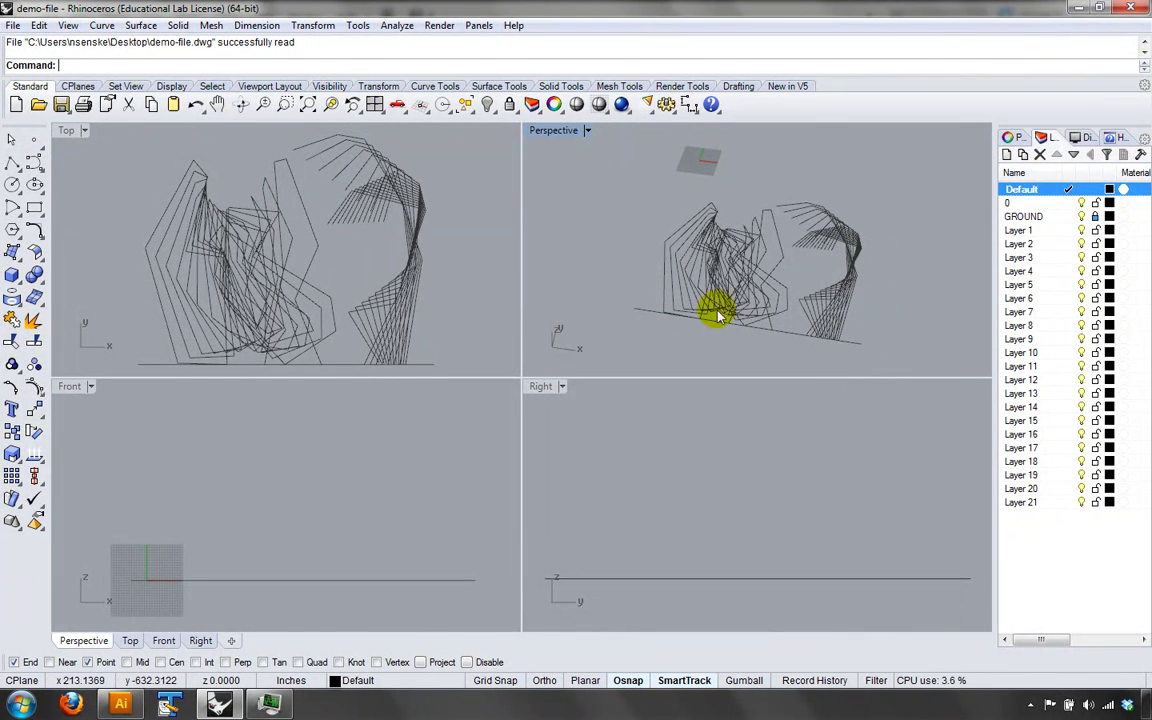
{"action": "right_click_drag", "start_coordinate": [715, 309], "coordinate": [838, 257]}
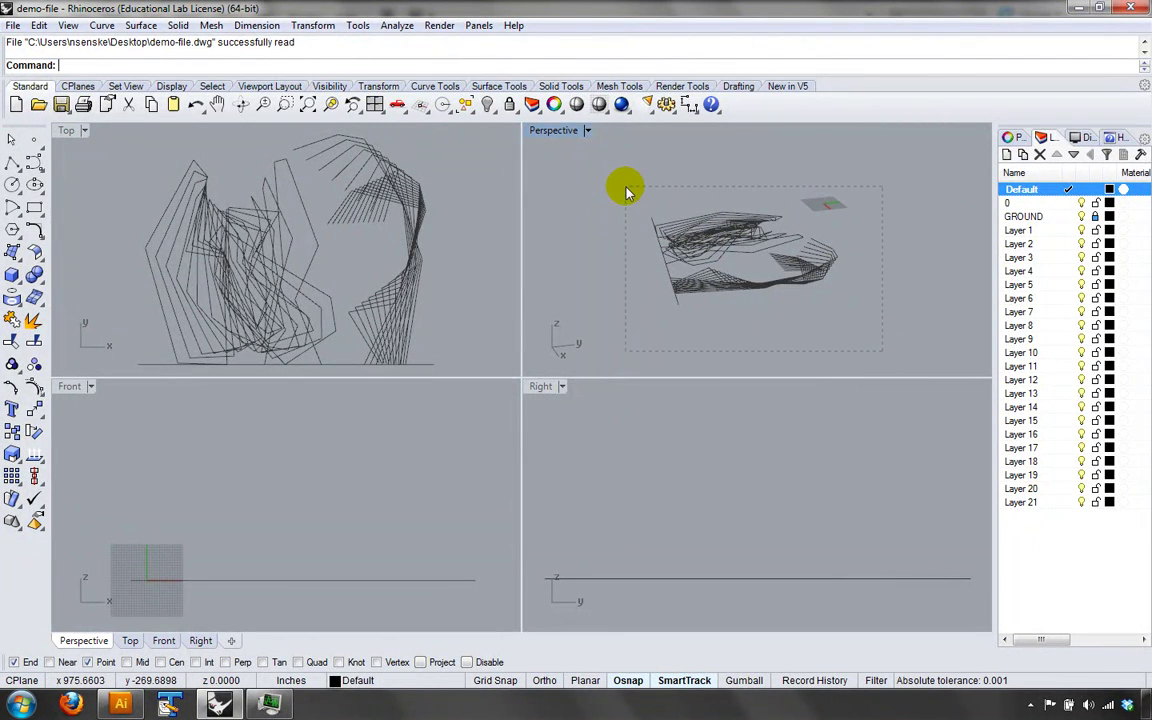
- Select all the unlocked linework curves in the Perspective viewport, leaving out the locked GROUND line
{"action": "left_click_drag", "start_coordinate": [625, 190], "coordinate": [627, 188]}
{"action": "left_click", "coordinate": [868, 292]}
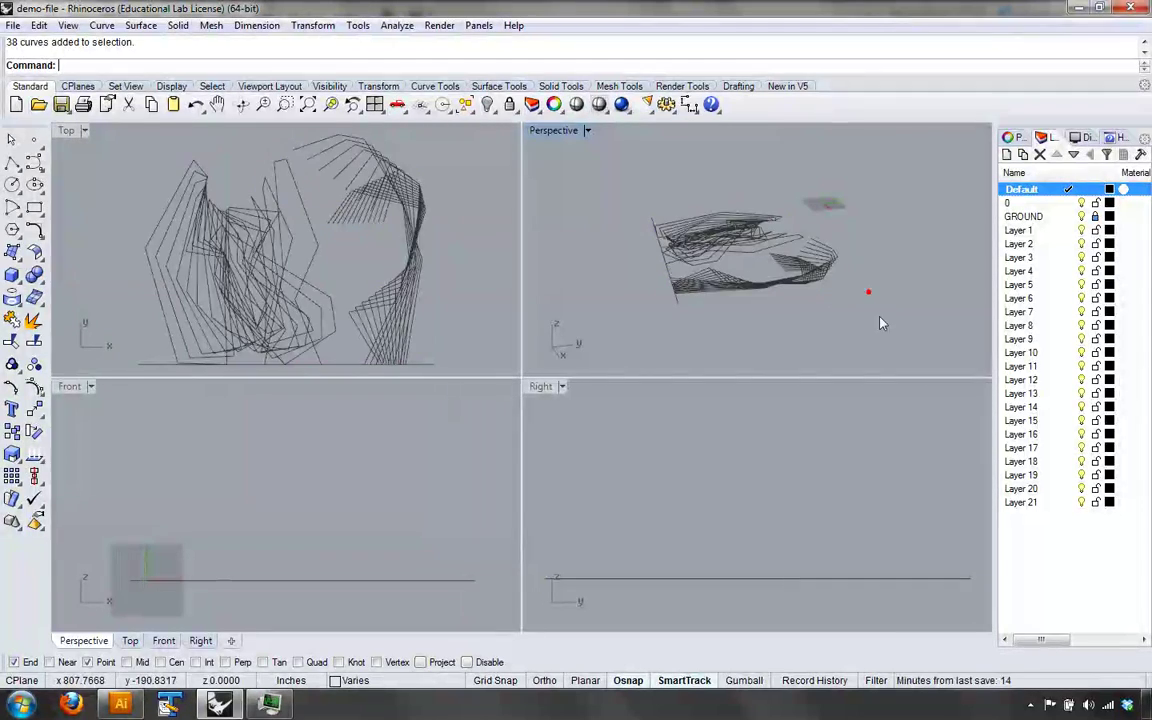
{"action": "left_click_drag", "start_coordinate": [871, 316], "coordinate": [612, 175]}
{"action": "left_click_drag", "start_coordinate": [876, 345], "coordinate": [617, 185]}
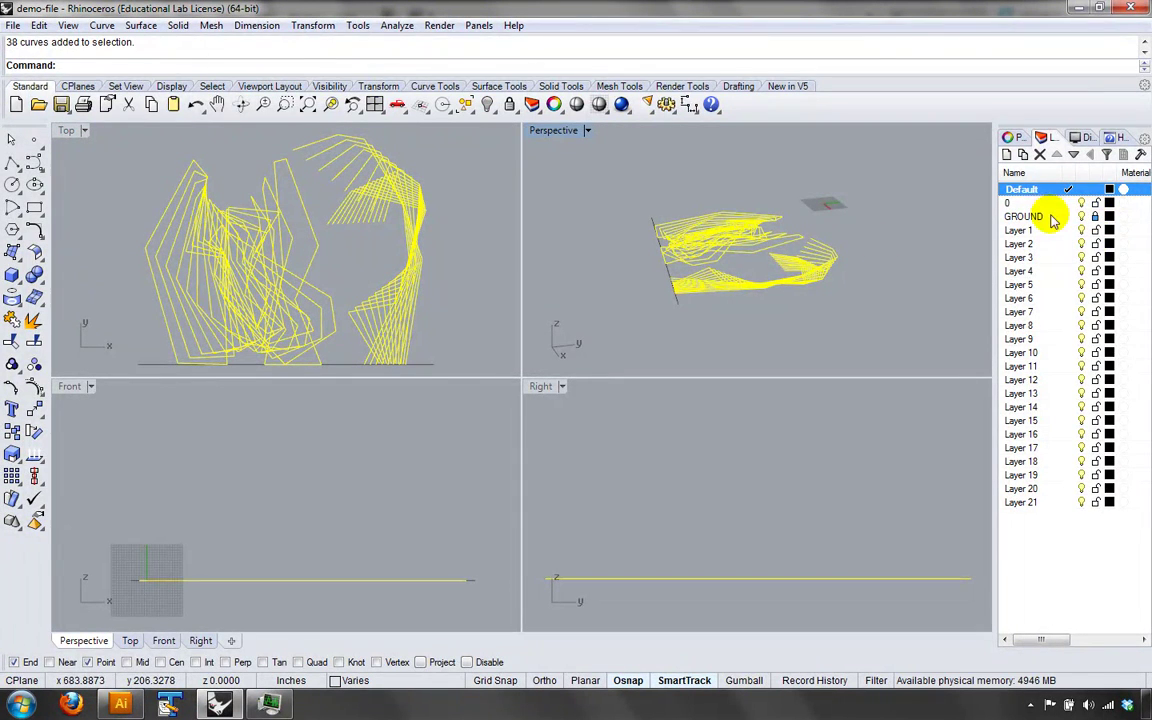
- Use Rotate3D on the selected linework, setting the rotation axis from a curve endpoint on the GROUND line along that line's direction
{"action": "right_click_drag", "start_coordinate": [840, 300], "coordinate": [808, 330]}
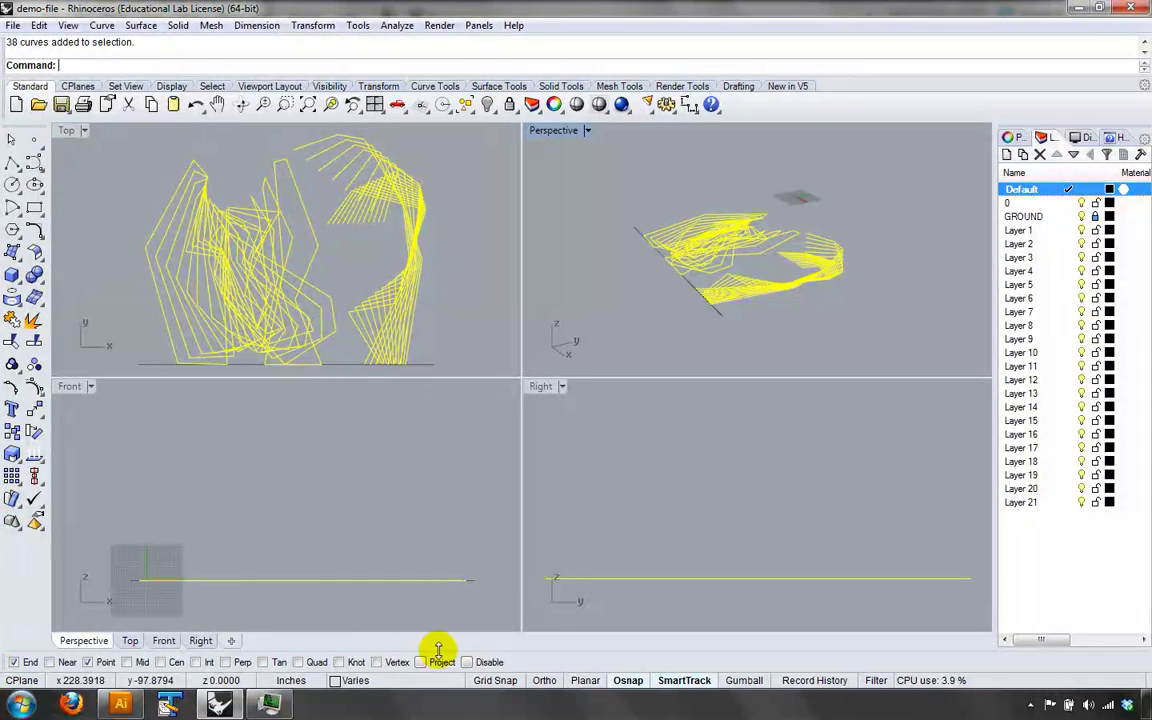
{"action": "left_click", "coordinate": [624, 683]}
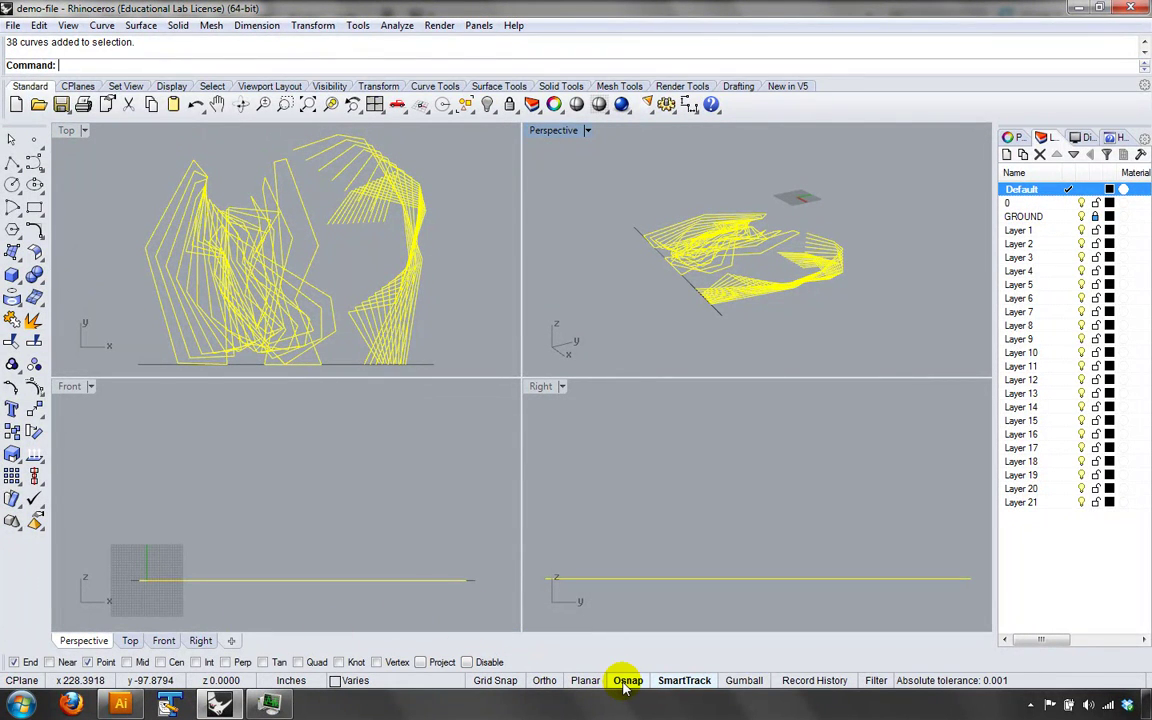
{"action": "left_click", "coordinate": [12, 662]}
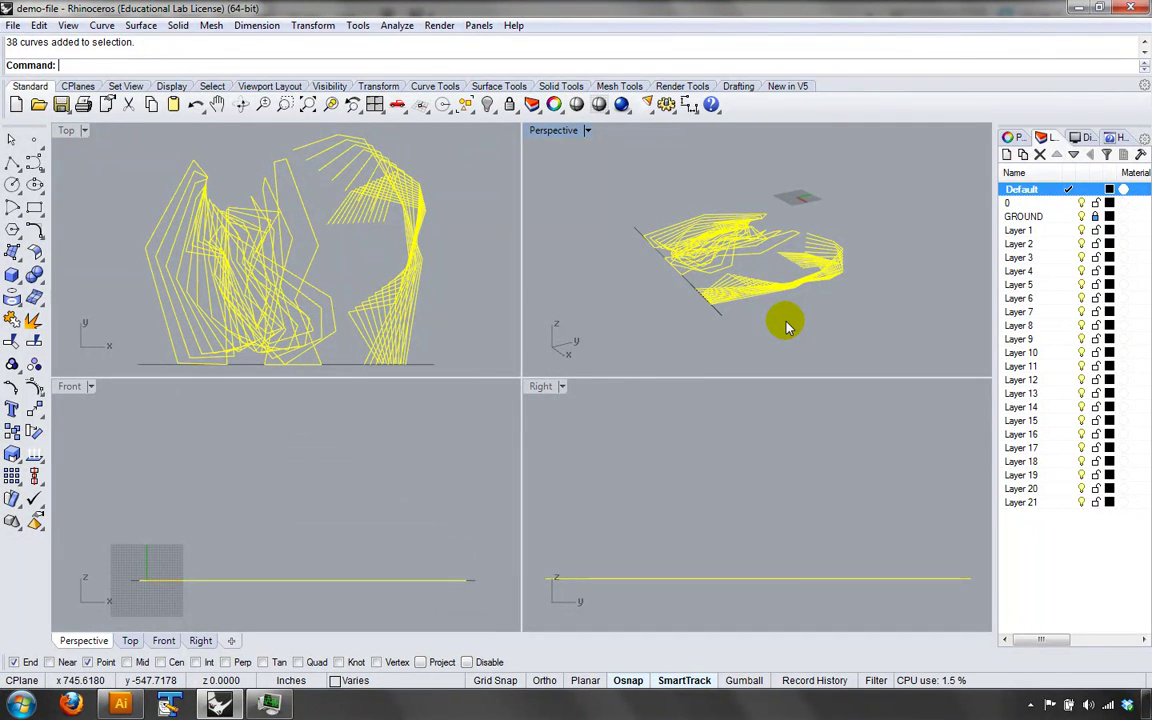
{"action": "type", "text": "Rota"}
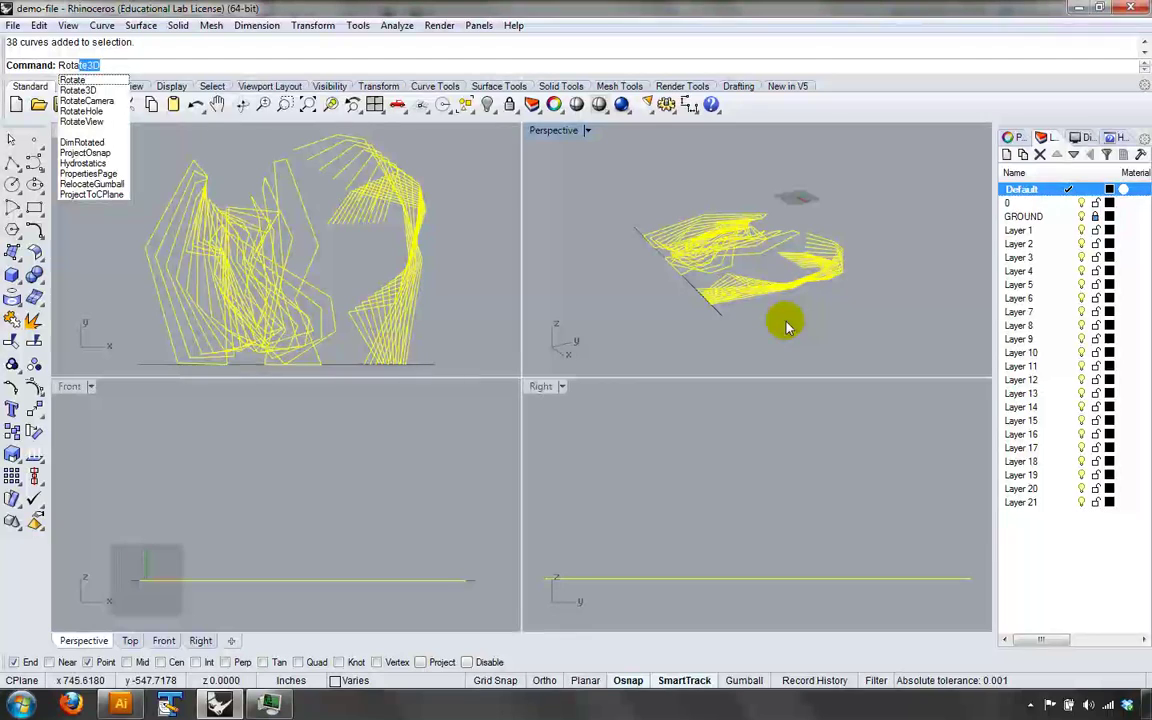
{"action": "key", "text": "Down"}
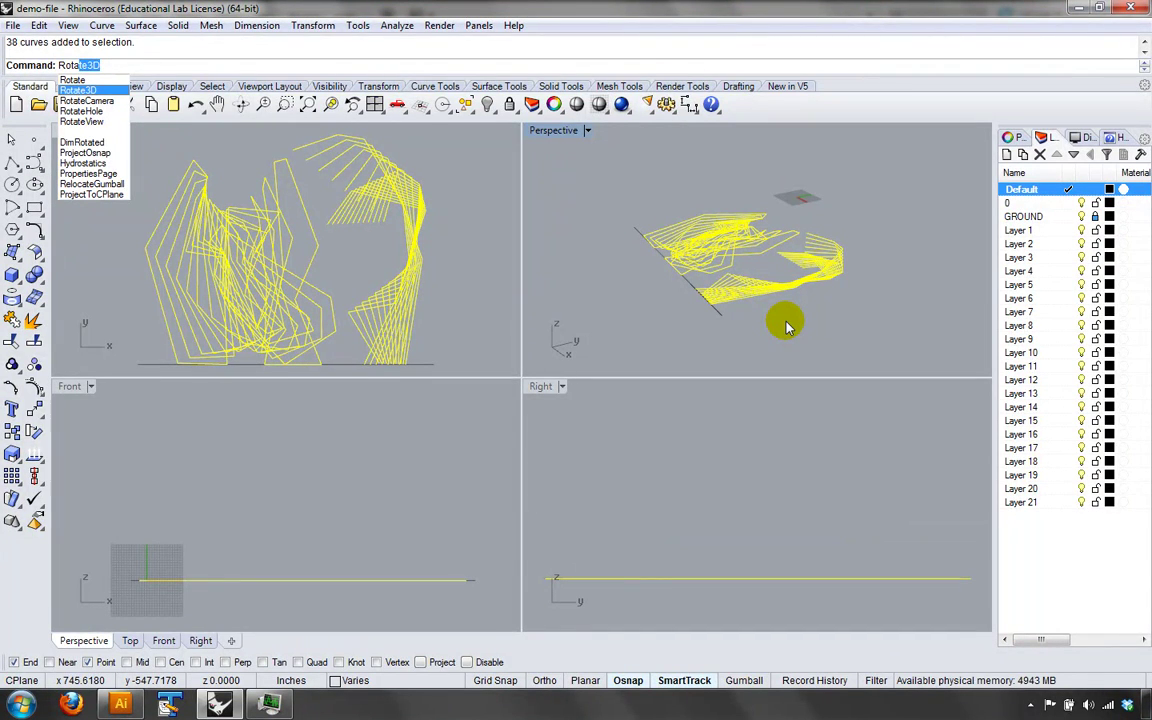
{"action": "right_click_drag", "start_coordinate": [764, 331], "coordinate": [752, 286]}
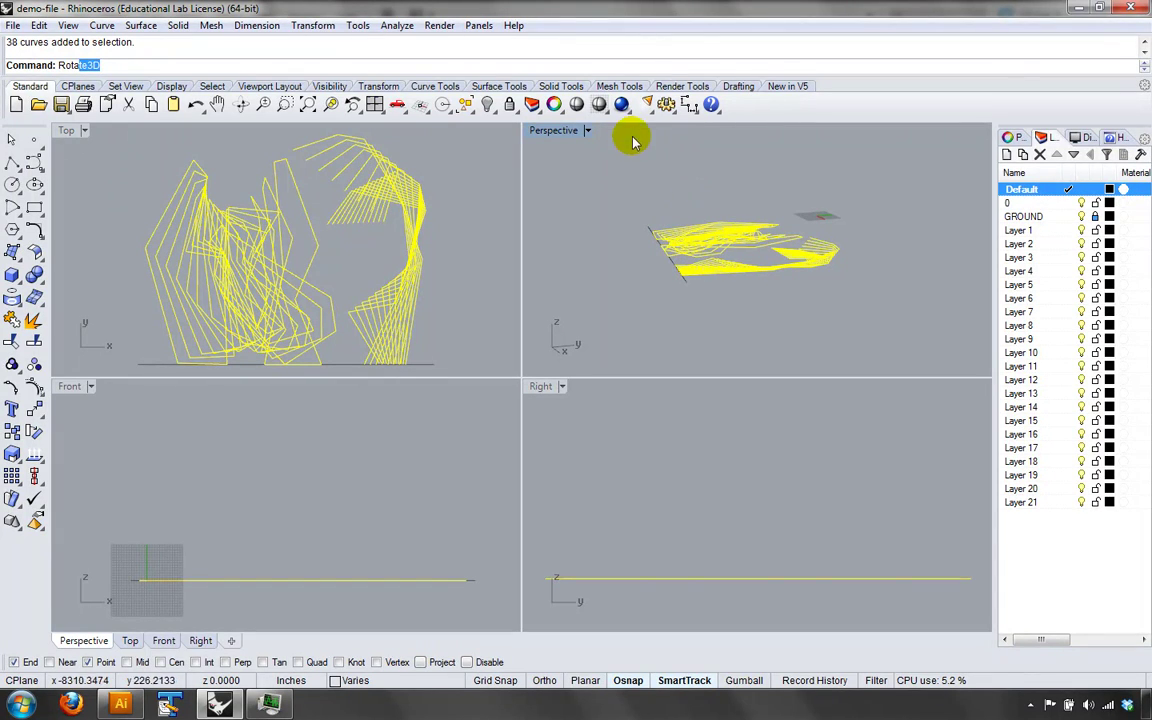
{"action": "left_click", "coordinate": [186, 62]}
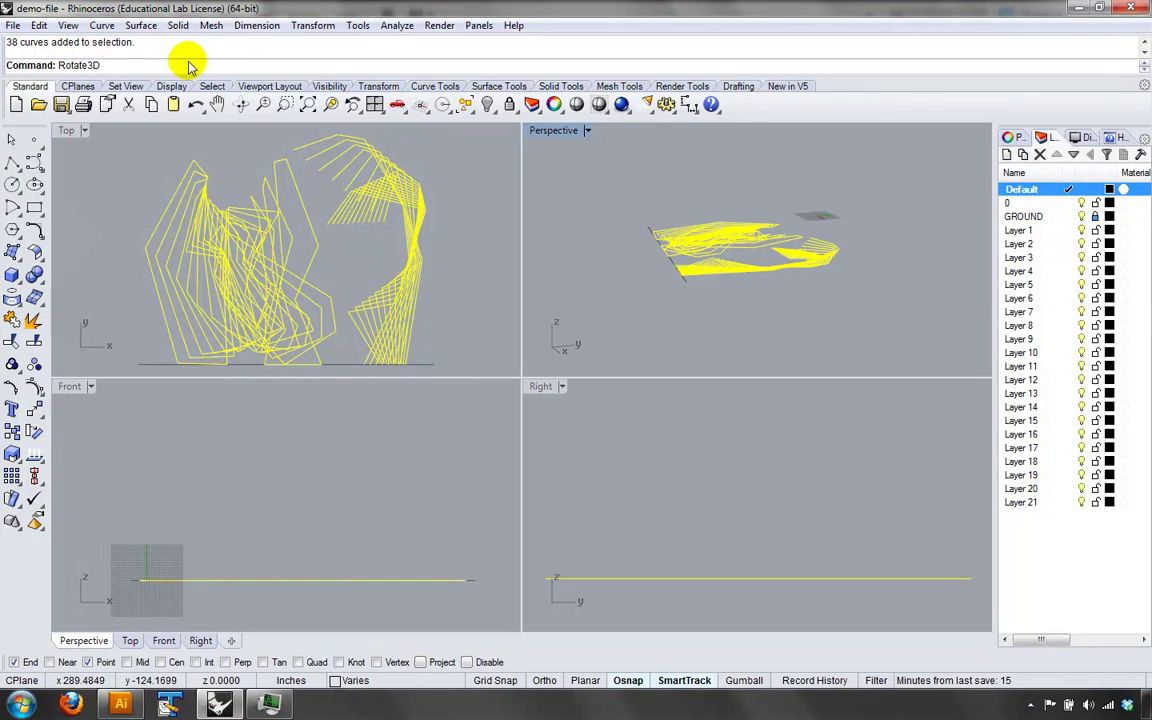
{"action": "key", "text": "Return"}
{"action": "right_click_drag", "start_coordinate": [638, 311], "coordinate": [674, 311]}
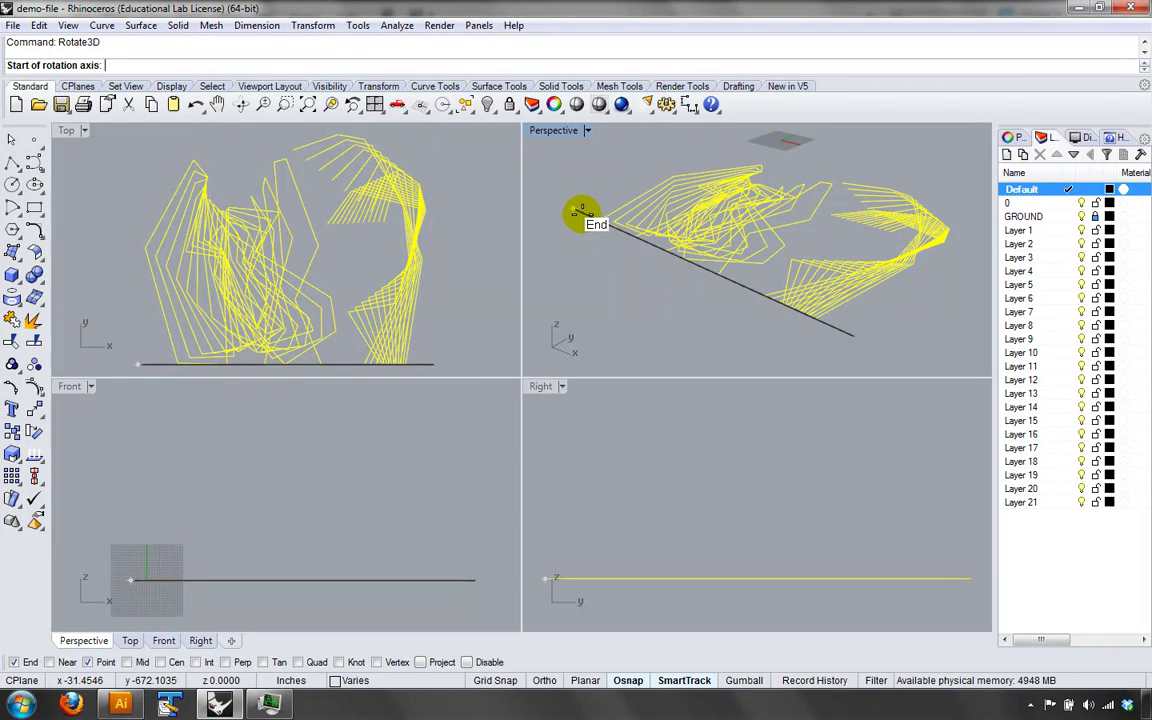
{"action": "right_click_drag", "start_coordinate": [848, 340], "coordinate": [802, 309]}
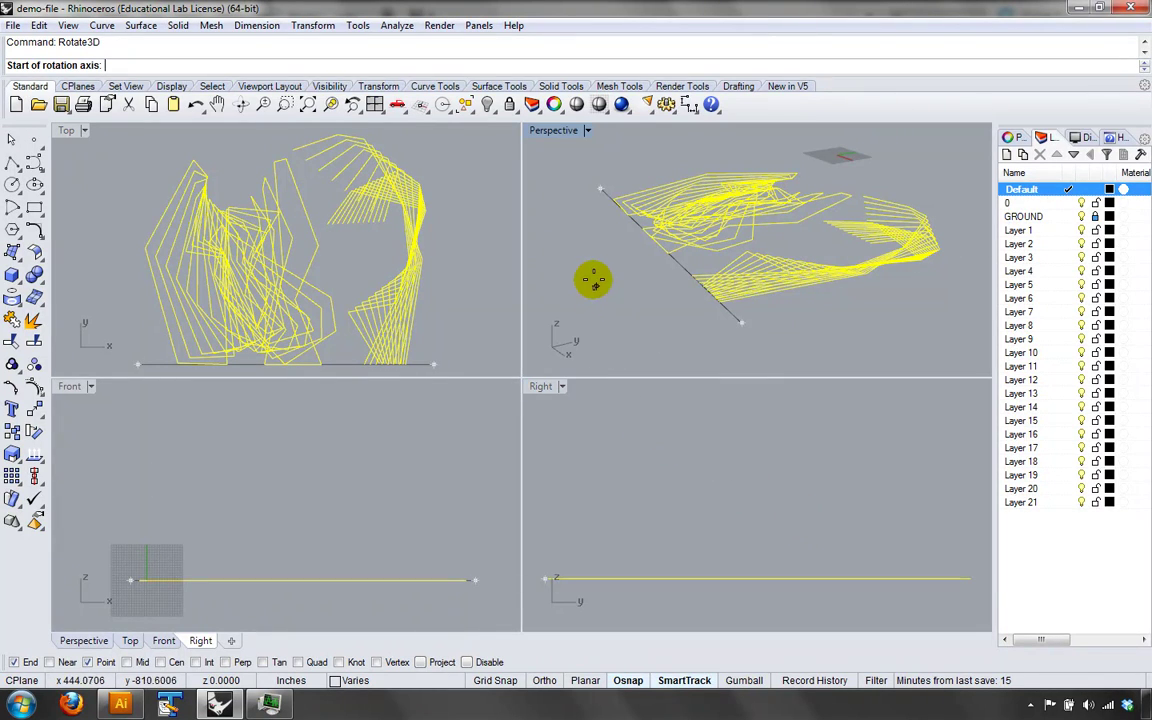
{"action": "left_click", "coordinate": [612, 200]}
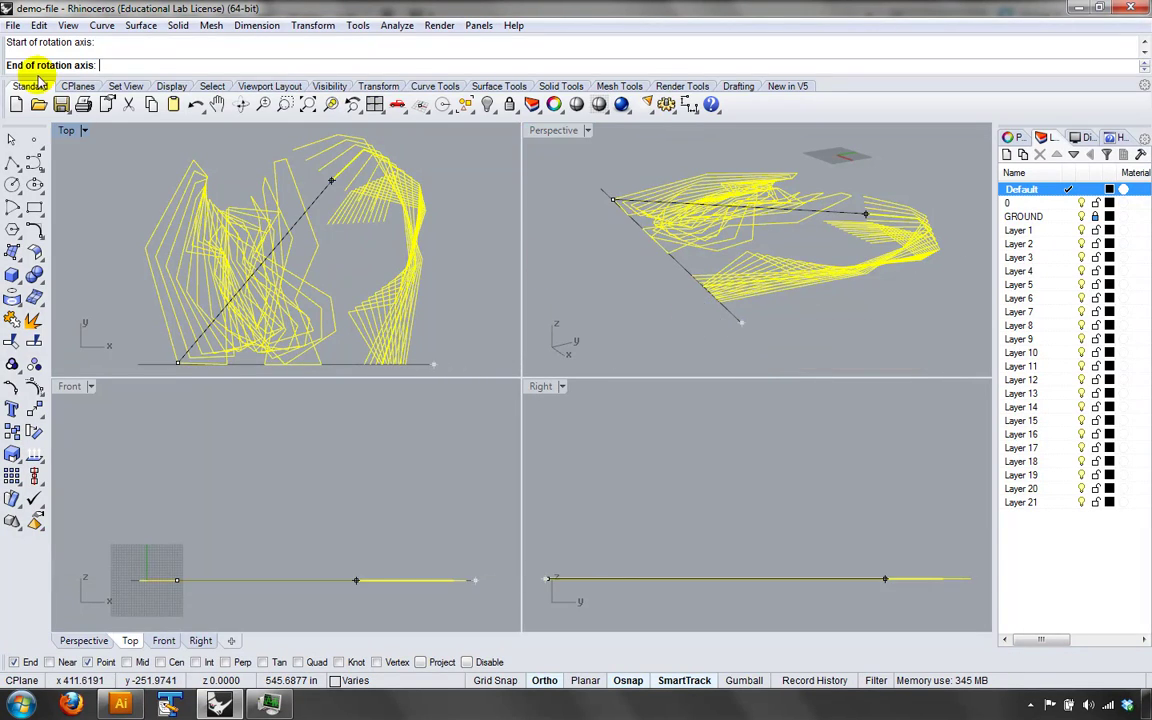
{"action": "left_click", "coordinate": [773, 347]}
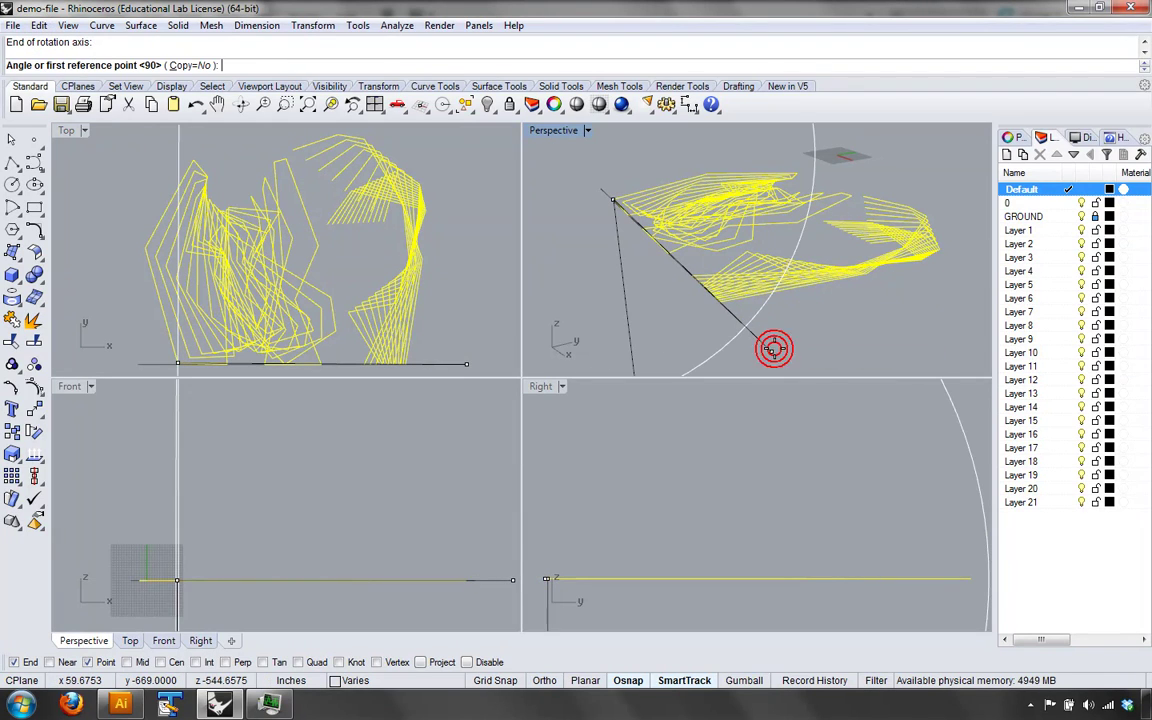
- Rotate the linework 90 degrees about the ground axis, using a horizontal first reference and a vertical second reference, then deselect it
{"action": "scroll", "coordinate": [747, 290], "scroll_direction": "down", "scroll_amount": 2}
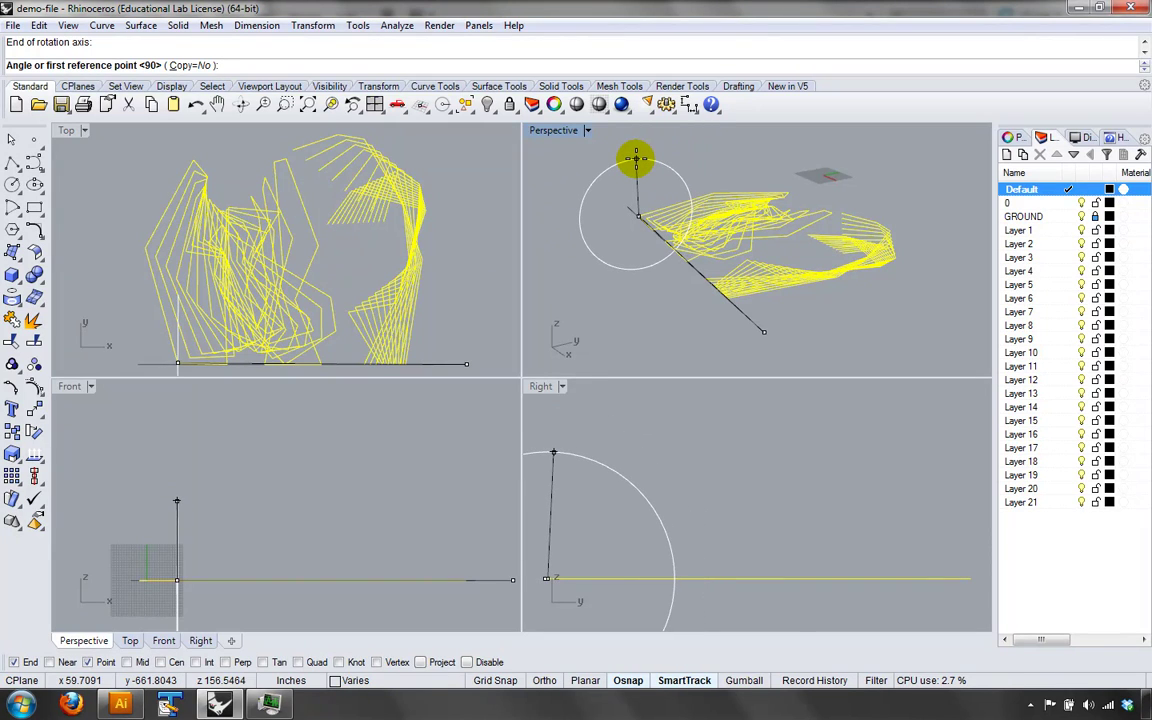
{"action": "key", "text": "shift"}
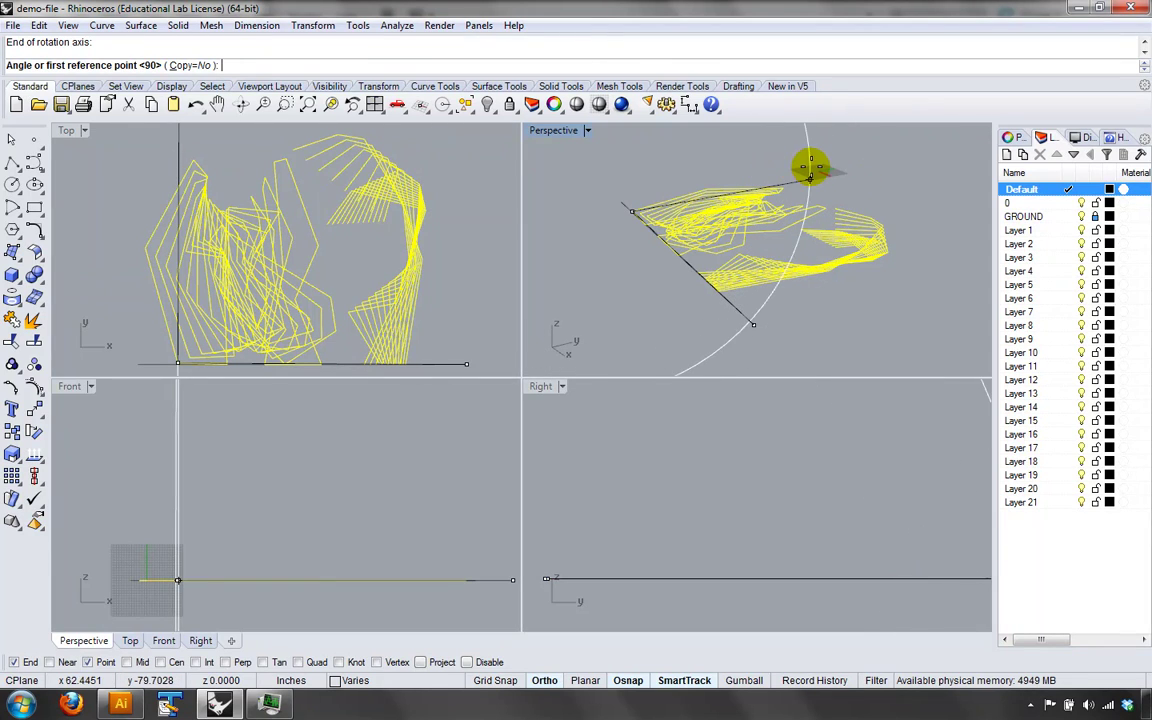
{"action": "left_click", "coordinate": [811, 167]}
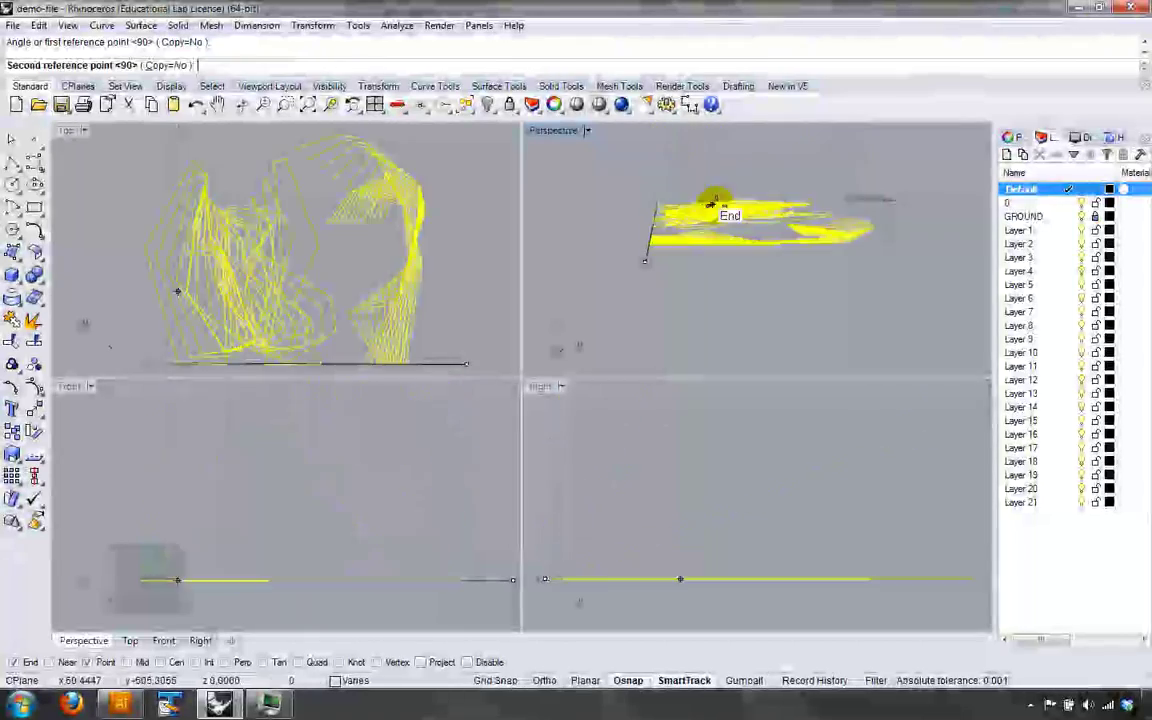
{"action": "right_click_drag", "start_coordinate": [703, 190], "coordinate": [690, 248], "text": "shift"}
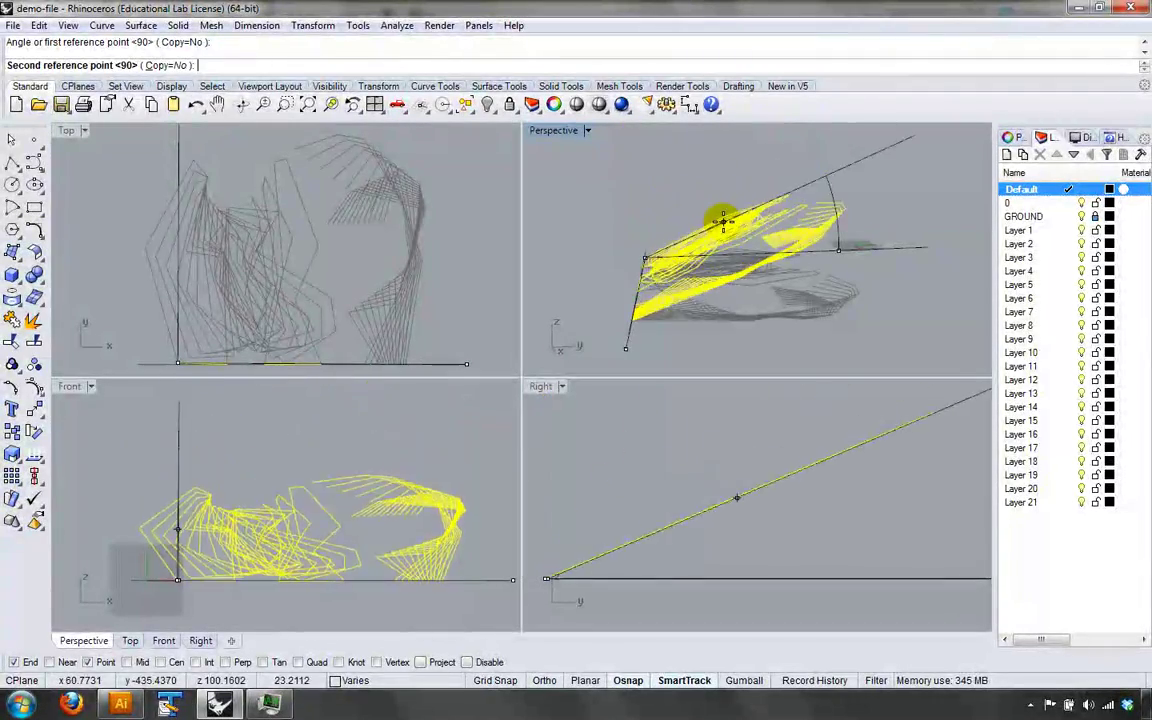
{"action": "key", "text": "shift"}
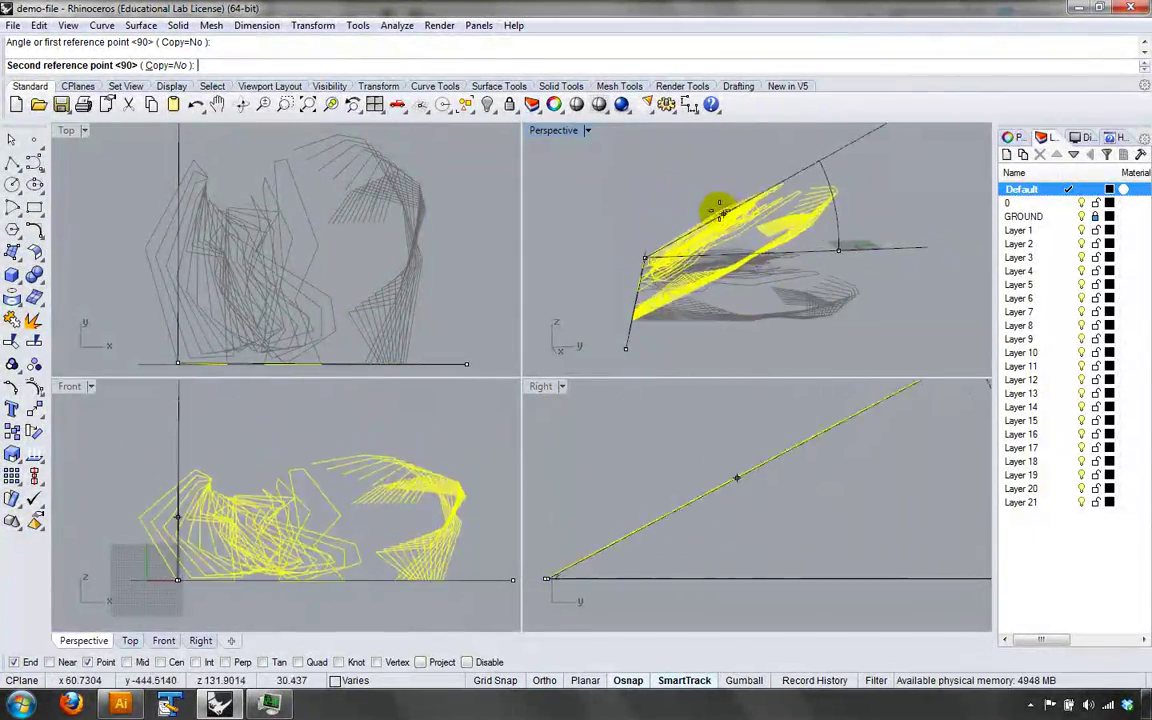
{"action": "left_click", "coordinate": [685, 189]}
{"action": "right_click_drag", "start_coordinate": [685, 189], "coordinate": [820, 253]}
{"action": "left_click", "coordinate": [819, 250]}
- Examine the upright linework in the Front and Perspective viewports, checking its overall extent and its position relative to the origin grid
{"action": "scroll", "coordinate": [821, 262], "scroll_direction": "down", "scroll_amount": 2}
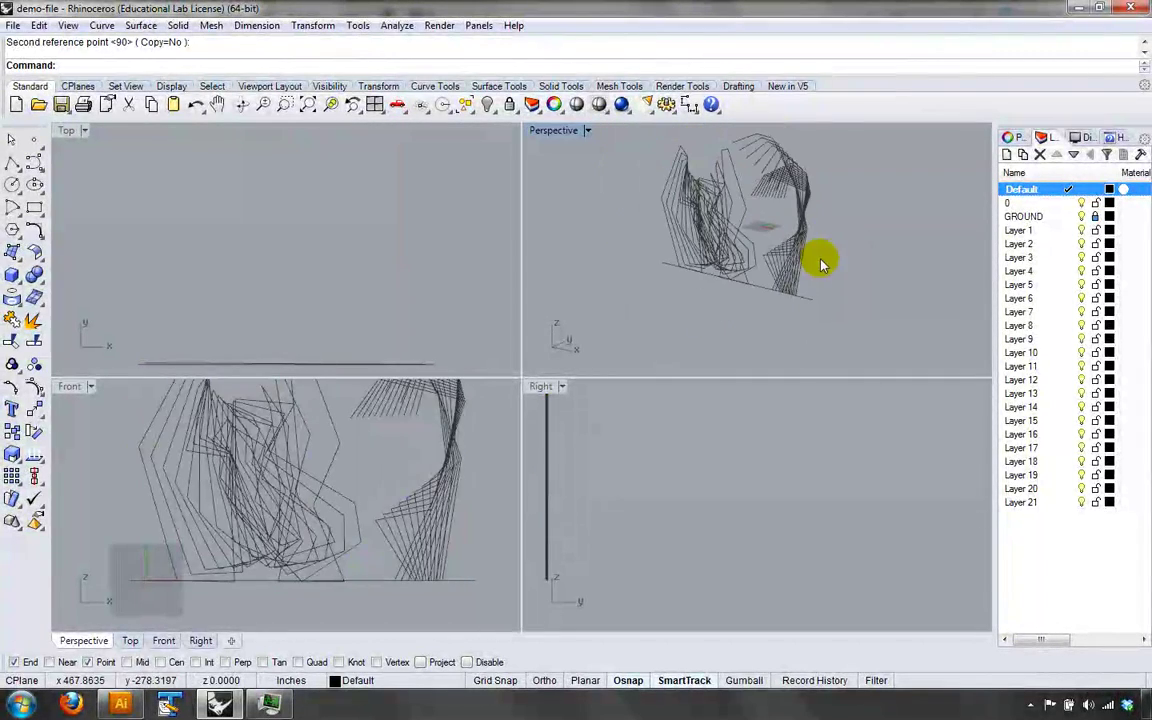
{"action": "scroll", "coordinate": [345, 450], "scroll_direction": "down", "scroll_amount": 4}
{"action": "right_click_drag", "start_coordinate": [345, 450], "coordinate": [283, 491]}
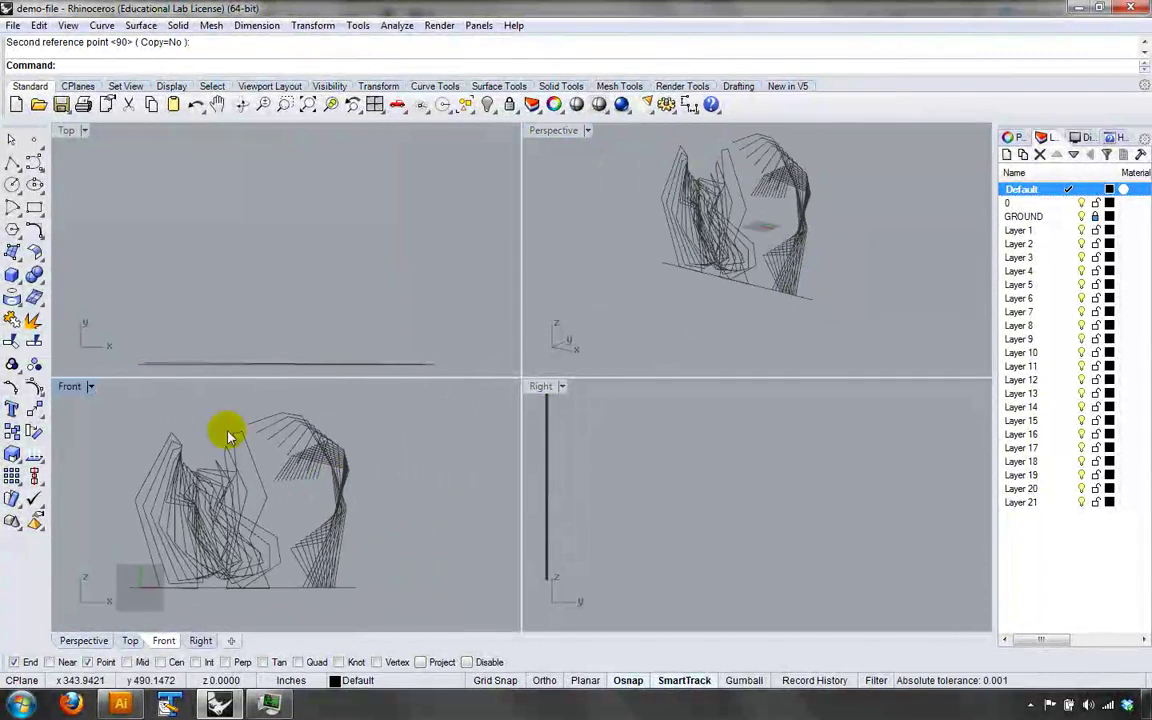
{"action": "right_click_drag", "start_coordinate": [387, 527], "coordinate": [417, 533]}
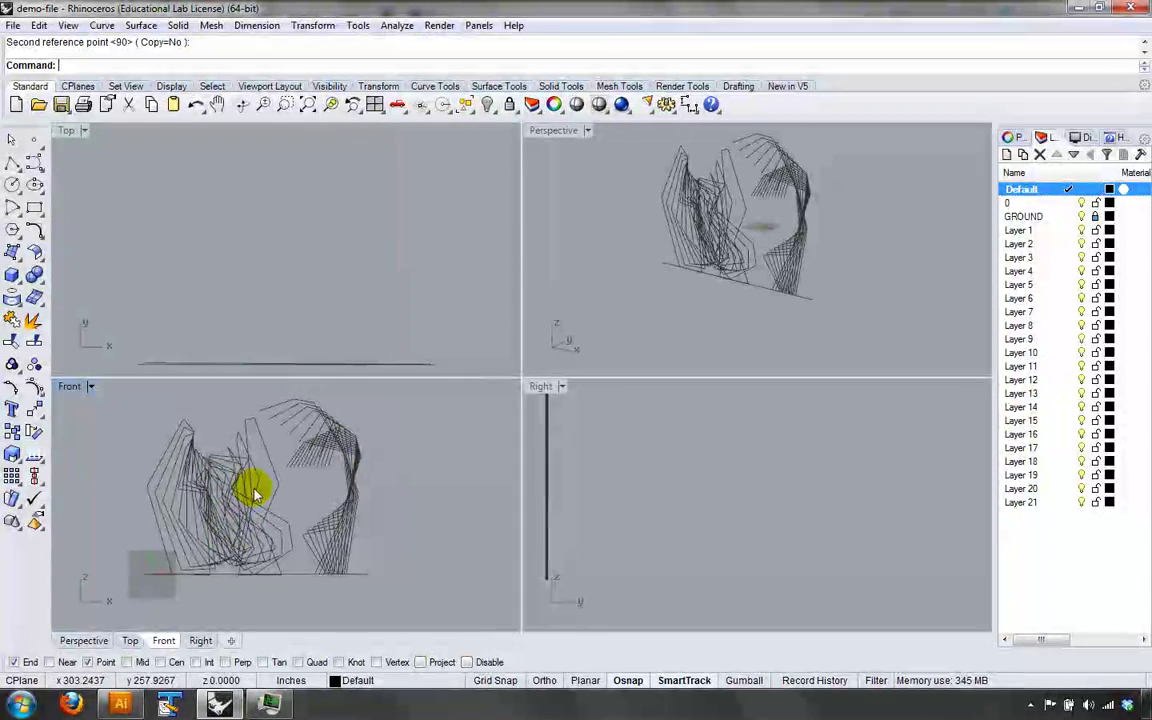
{"action": "right_click_drag", "start_coordinate": [246, 535], "coordinate": [329, 485]}
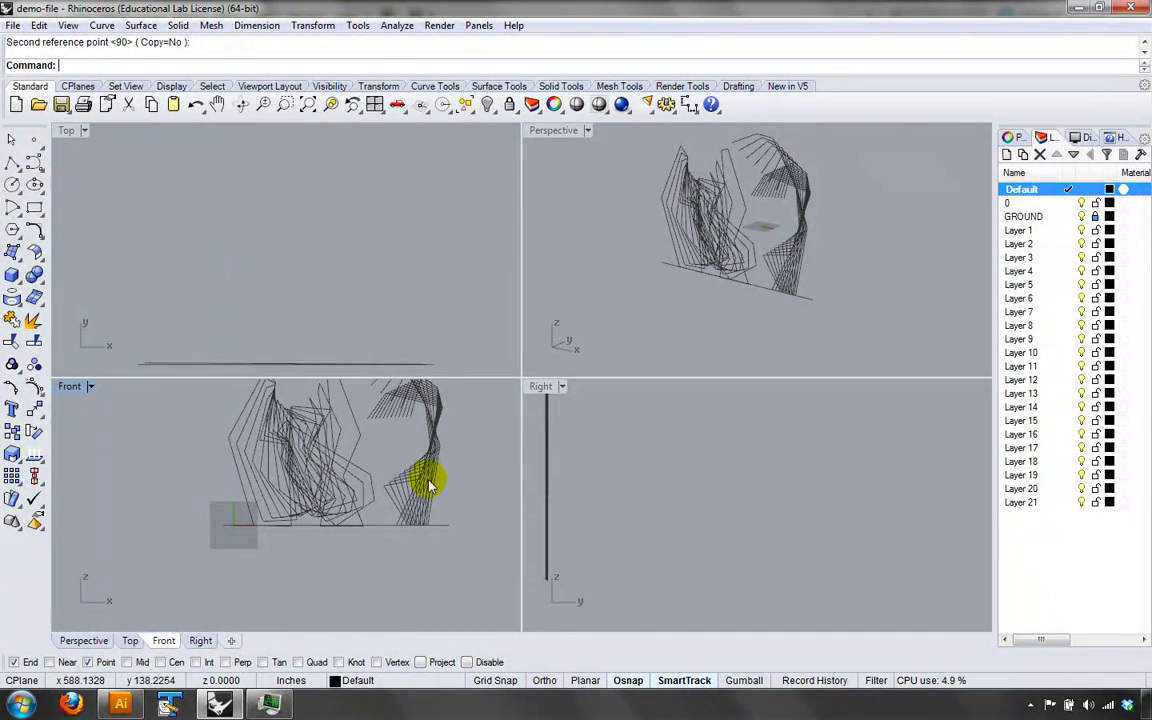
{"action": "right_click_drag", "start_coordinate": [758, 309], "coordinate": [719, 322]}
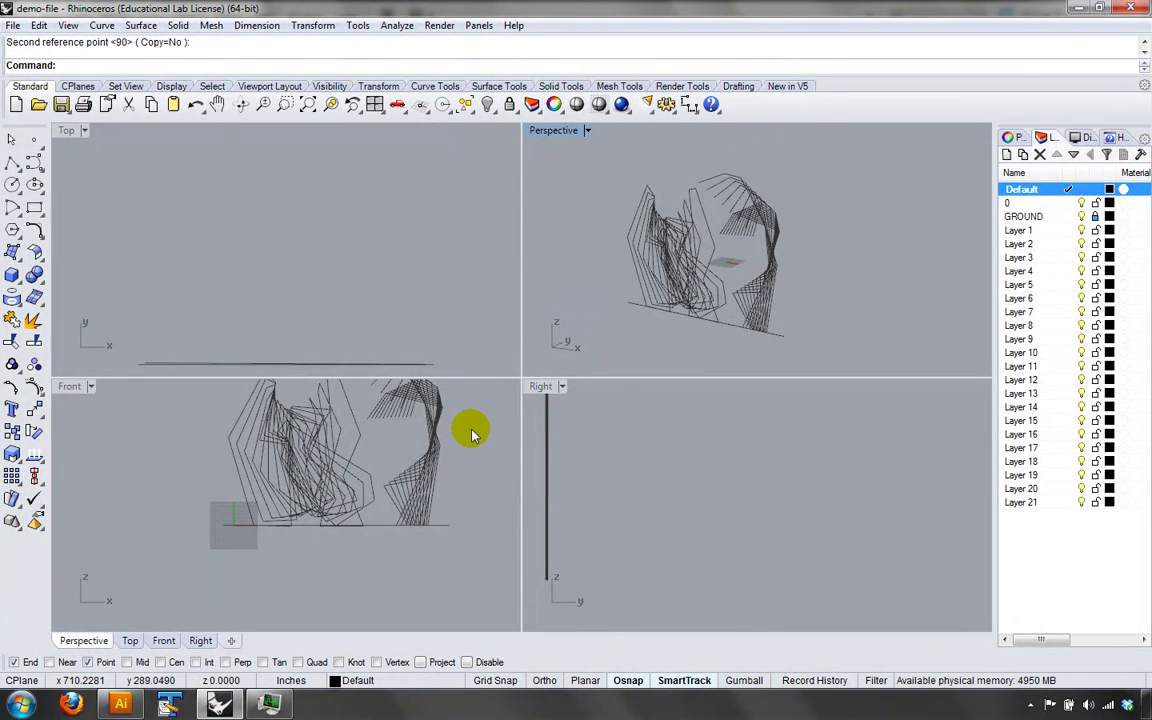
{"action": "right_click_drag", "start_coordinate": [478, 450], "coordinate": [468, 490]}
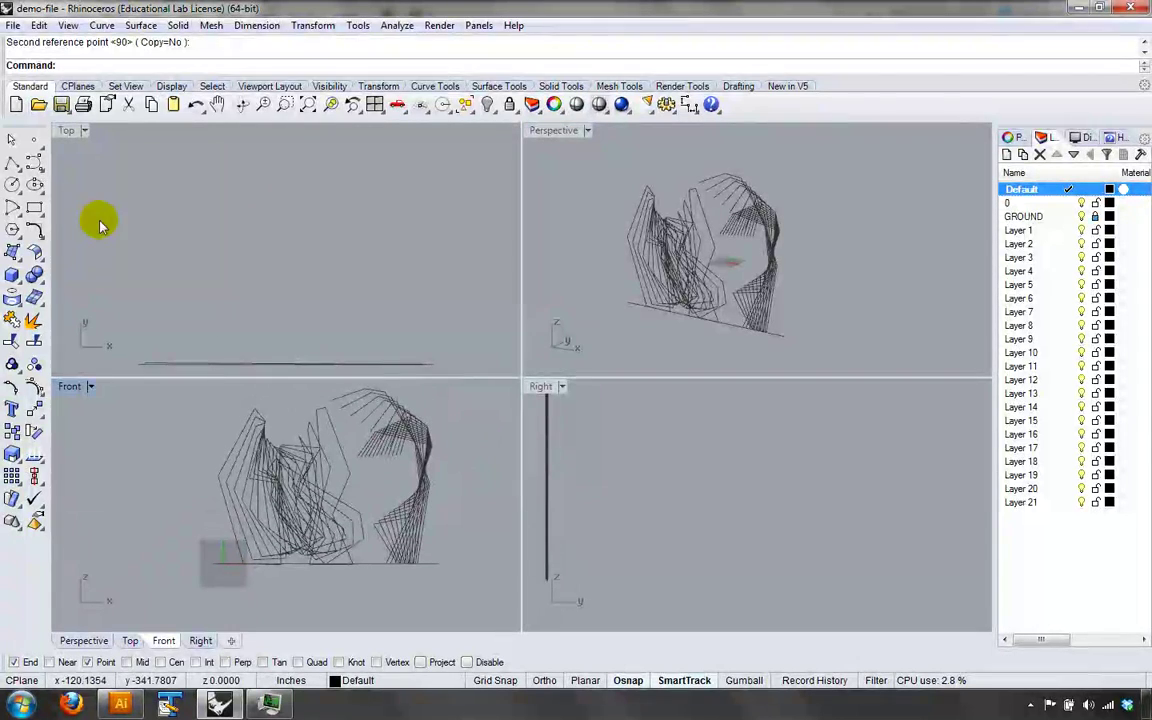
{"action": "right_click_drag", "start_coordinate": [182, 523], "coordinate": [204, 478]}
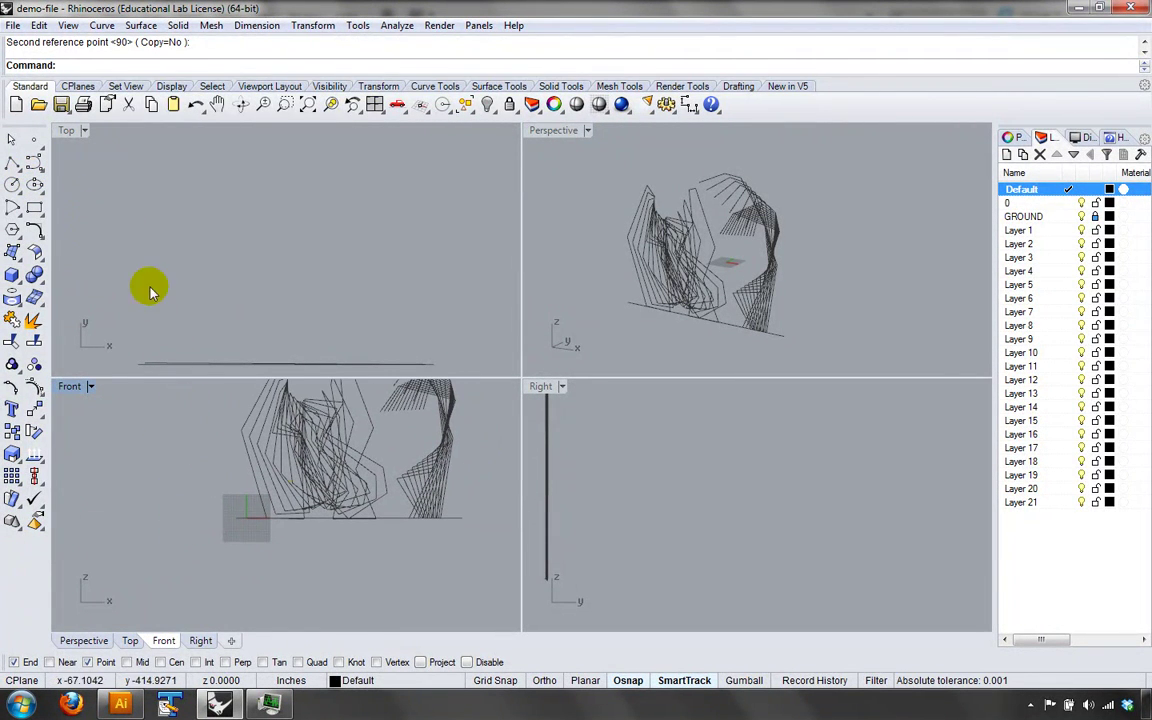
{"action": "right_click_drag", "start_coordinate": [378, 458], "coordinate": [318, 530]}
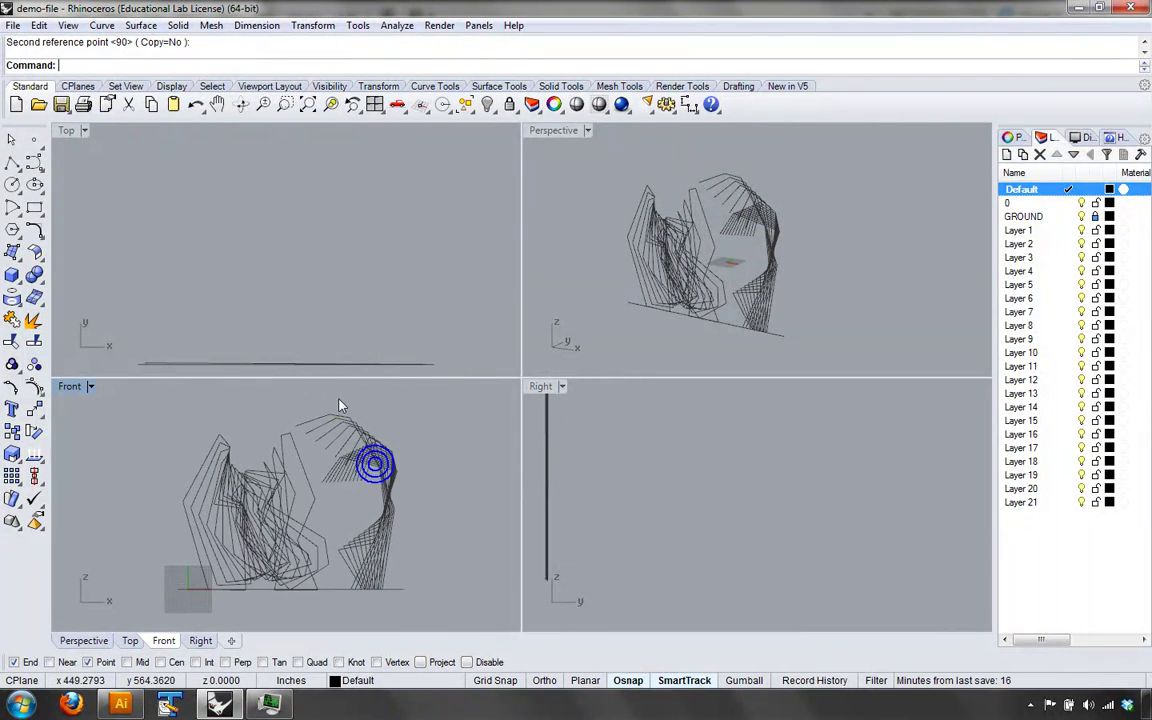
{"action": "left_click", "coordinate": [333, 416]}
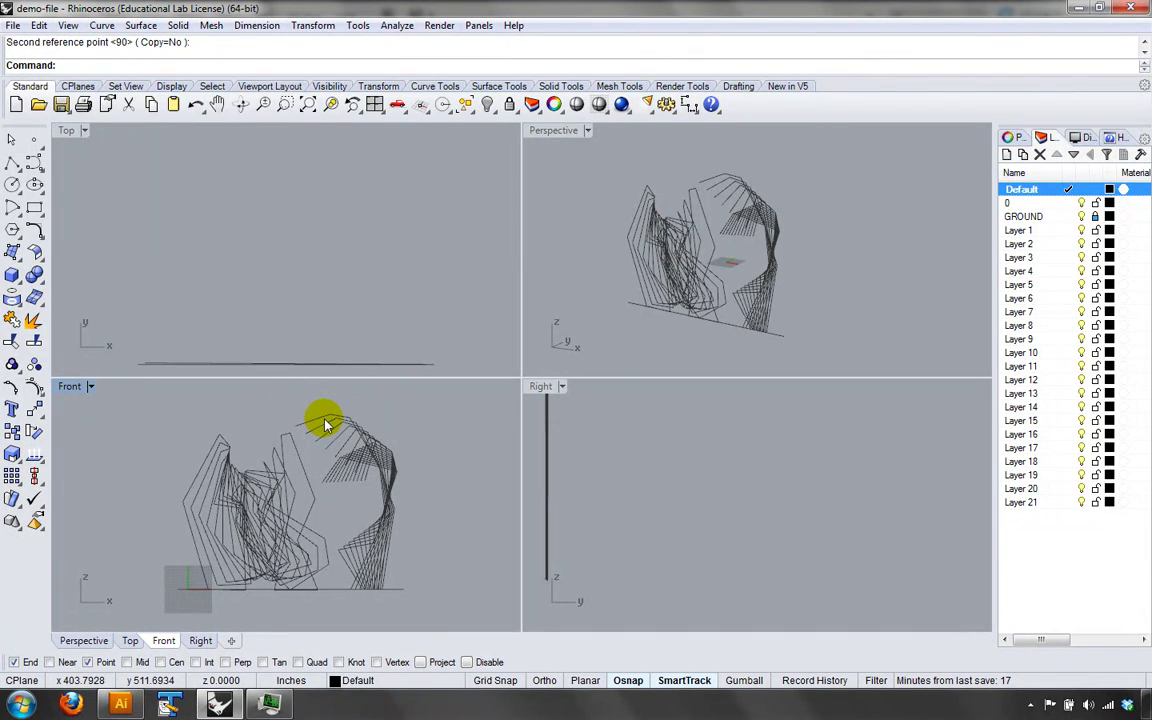
{"action": "right_click_drag", "start_coordinate": [226, 499], "coordinate": [228, 487]}
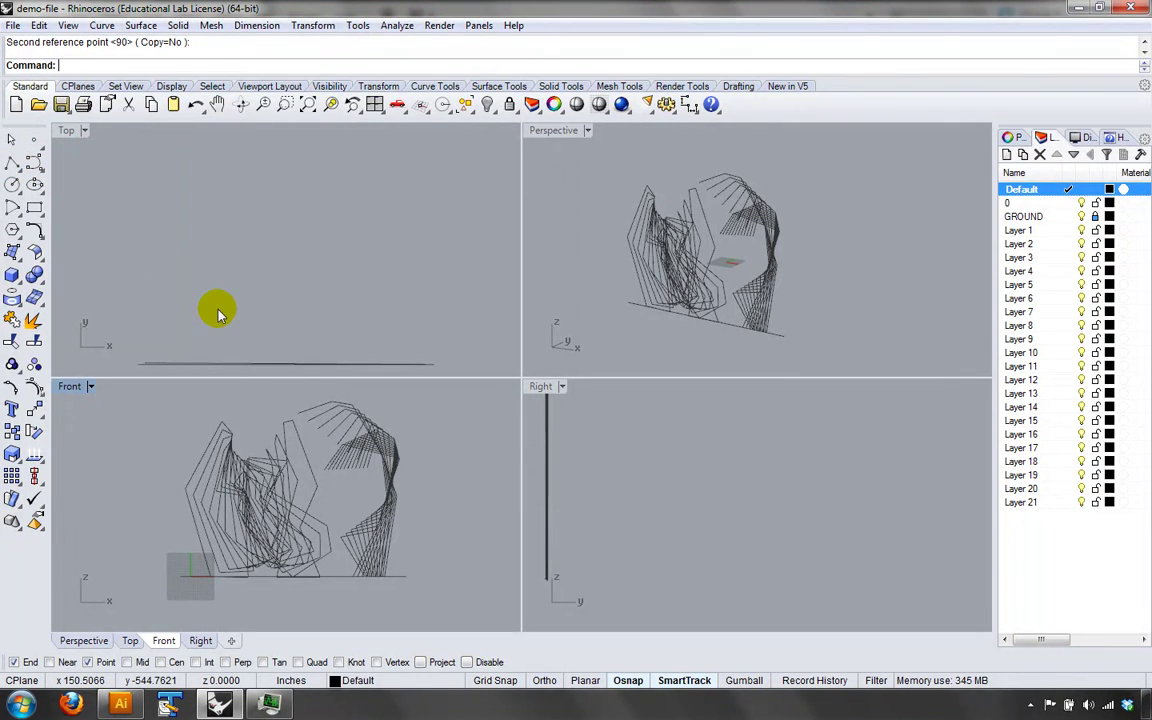
- Draw a vertical 6-foot reference polyline in the Front viewport from 0,0 to 0,6'
{"action": "left_click", "coordinate": [12, 163]}
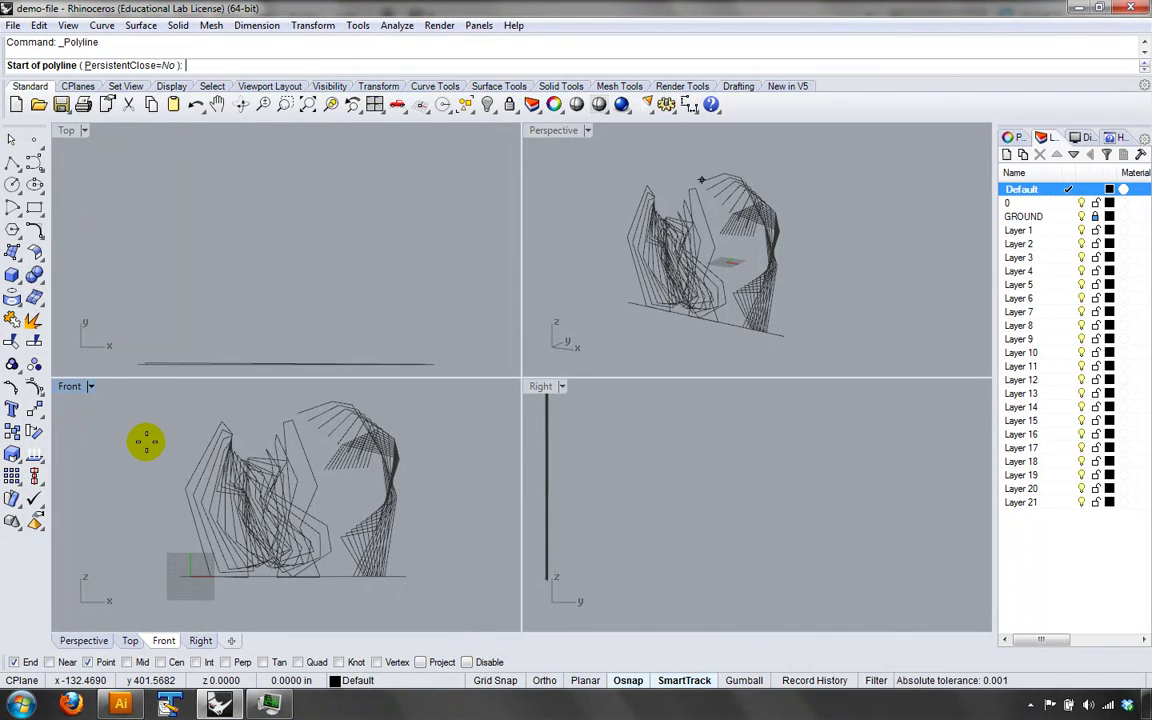
{"action": "type", "text": "0,0"}
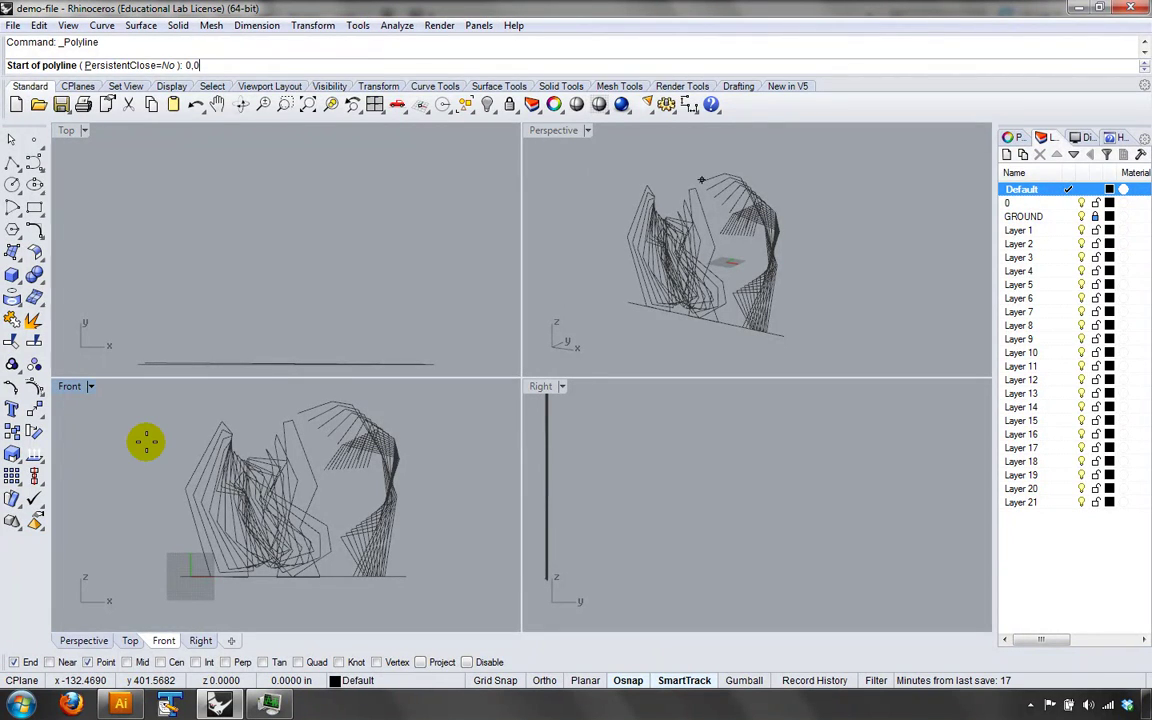
{"action": "key", "text": "Return"}
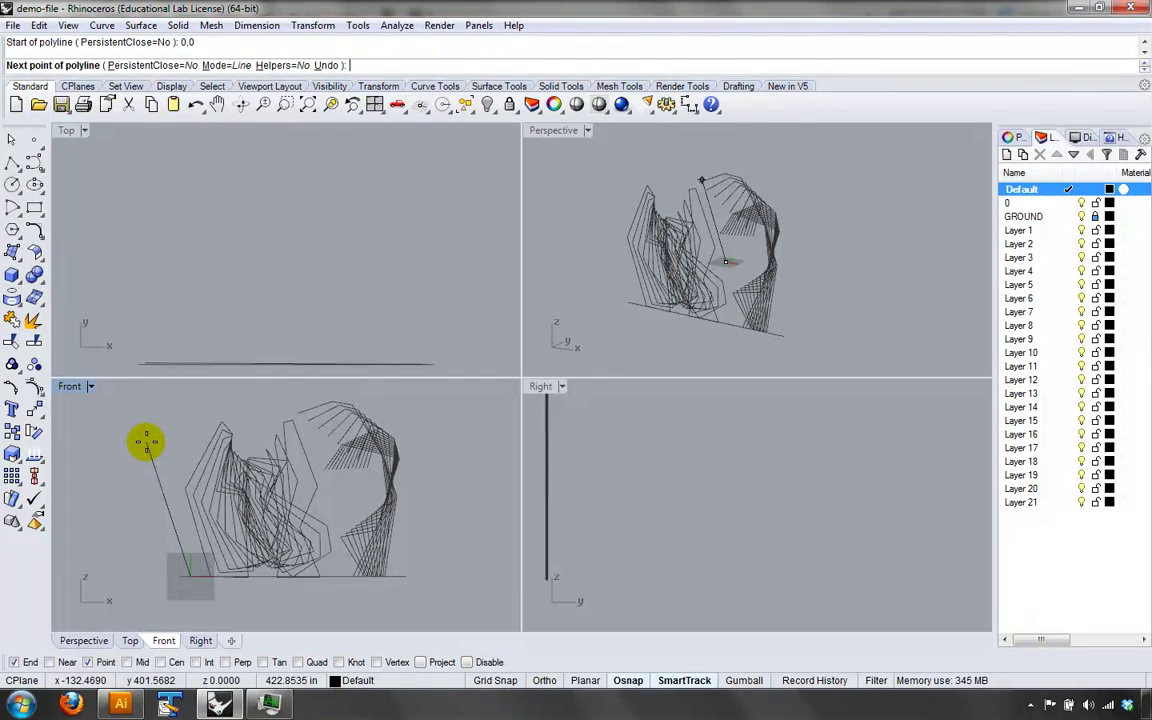
{"action": "type", "text": "0,"}
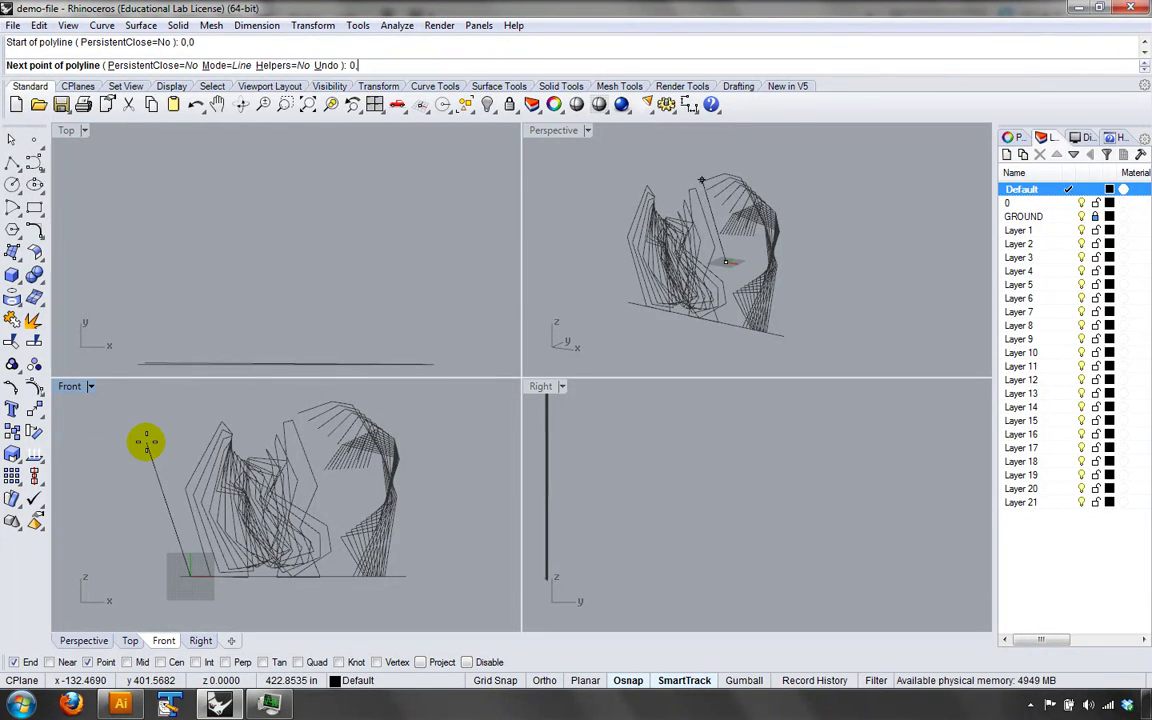
{"action": "type", "text": "6'"}
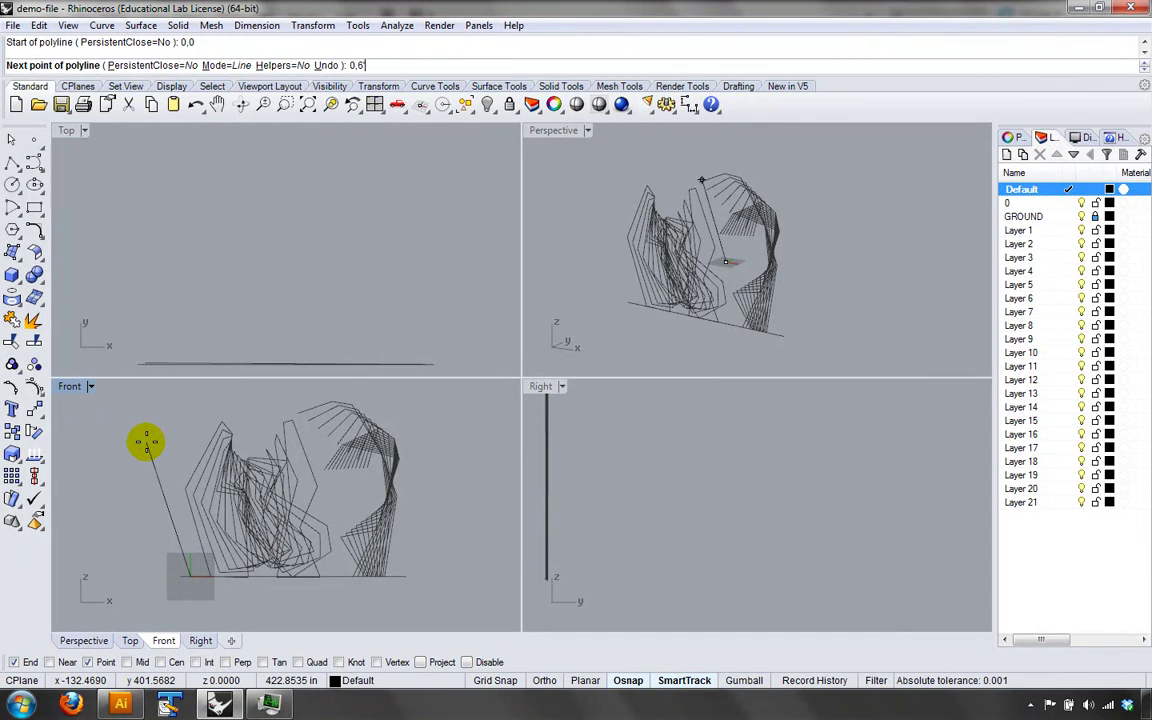
{"action": "key", "text": "Return"}
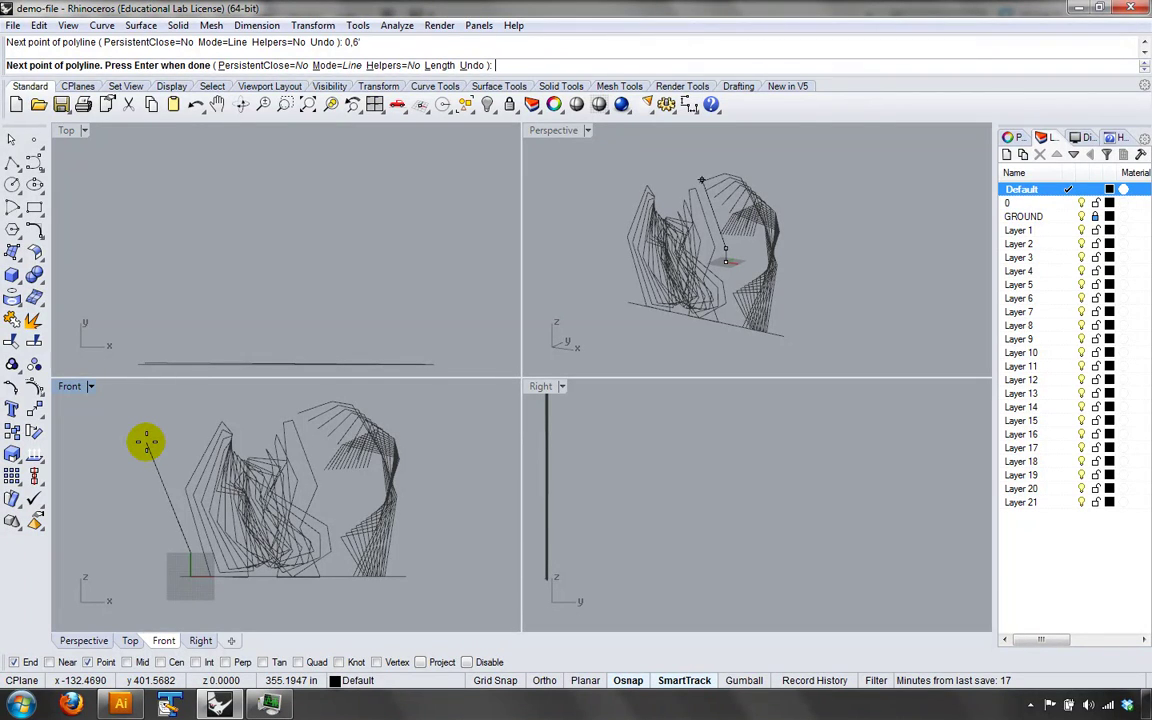
{"action": "key", "text": "Return"}
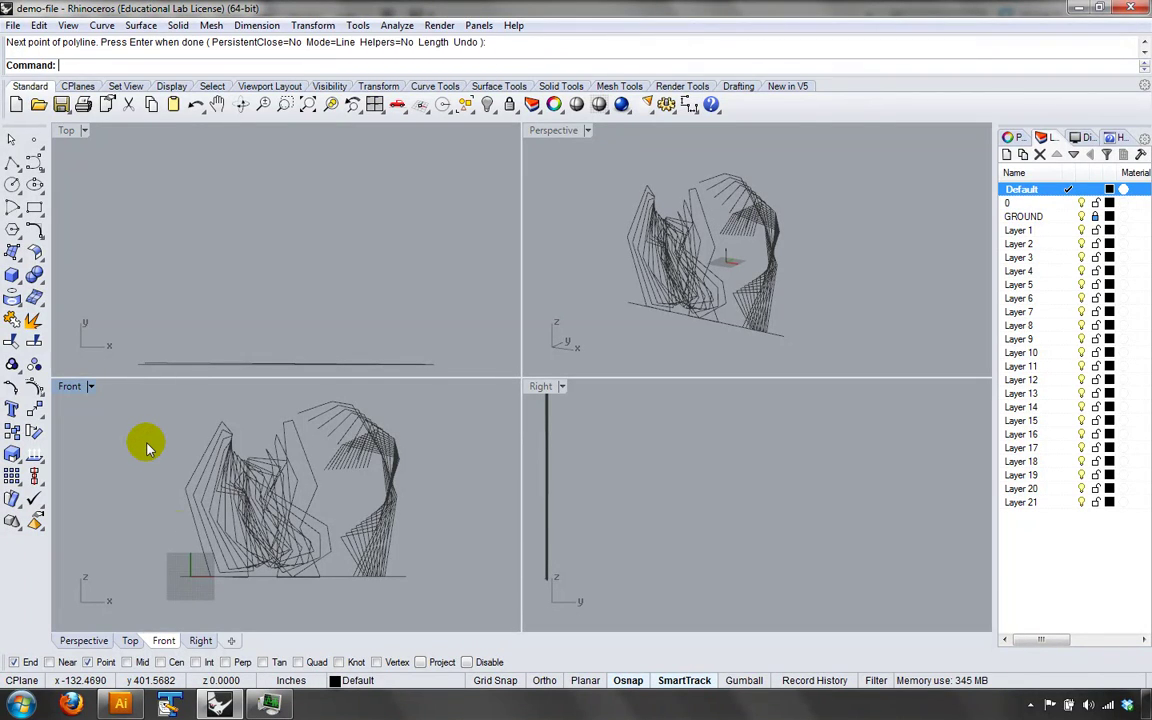
{"action": "scroll", "coordinate": [200, 575], "scroll_direction": "up", "scroll_amount": 5}
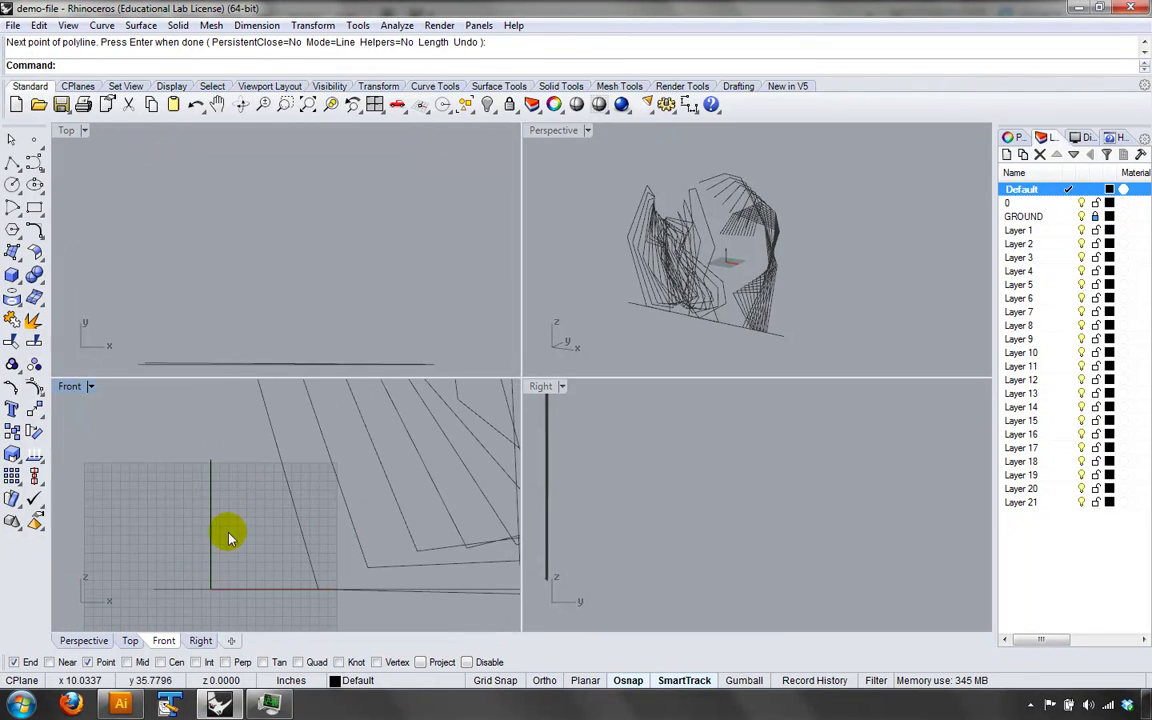
{"action": "scroll", "coordinate": [240, 515], "scroll_direction": "up", "scroll_amount": 4}
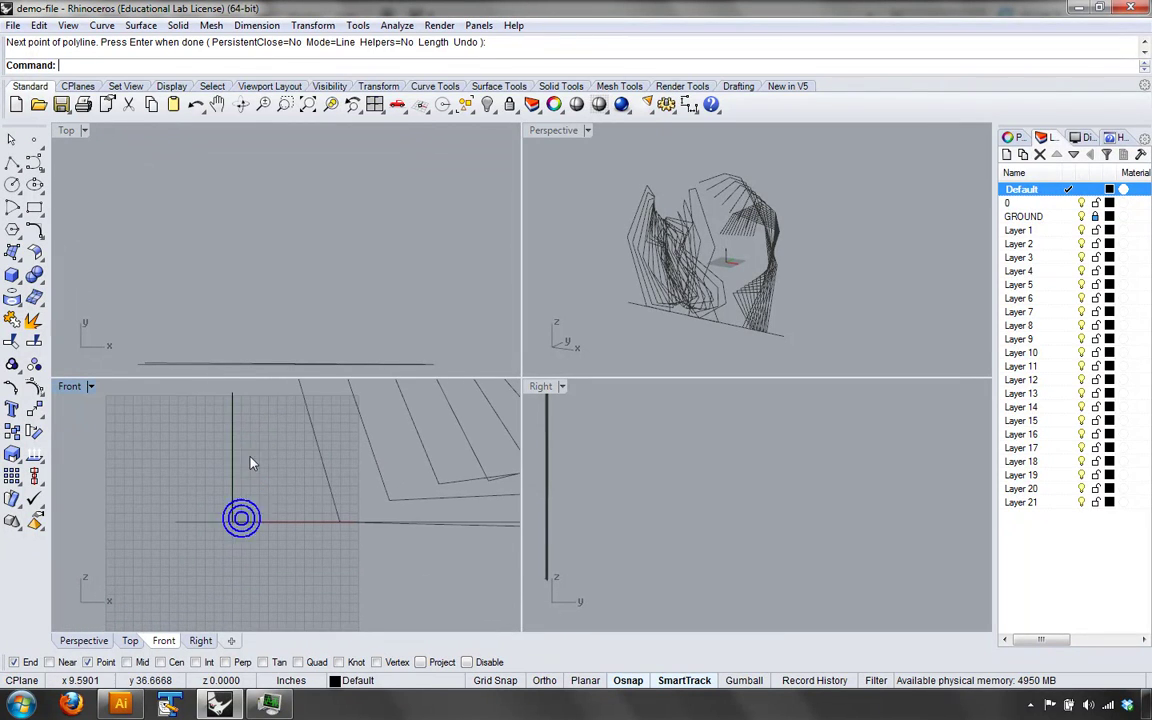
- Compare the 6-foot reference line at the origin with the overall size of the linework in the Front viewport
{"action": "left_click", "coordinate": [239, 406]}
{"action": "scroll", "coordinate": [265, 440], "scroll_direction": "down", "scroll_amount": 3}
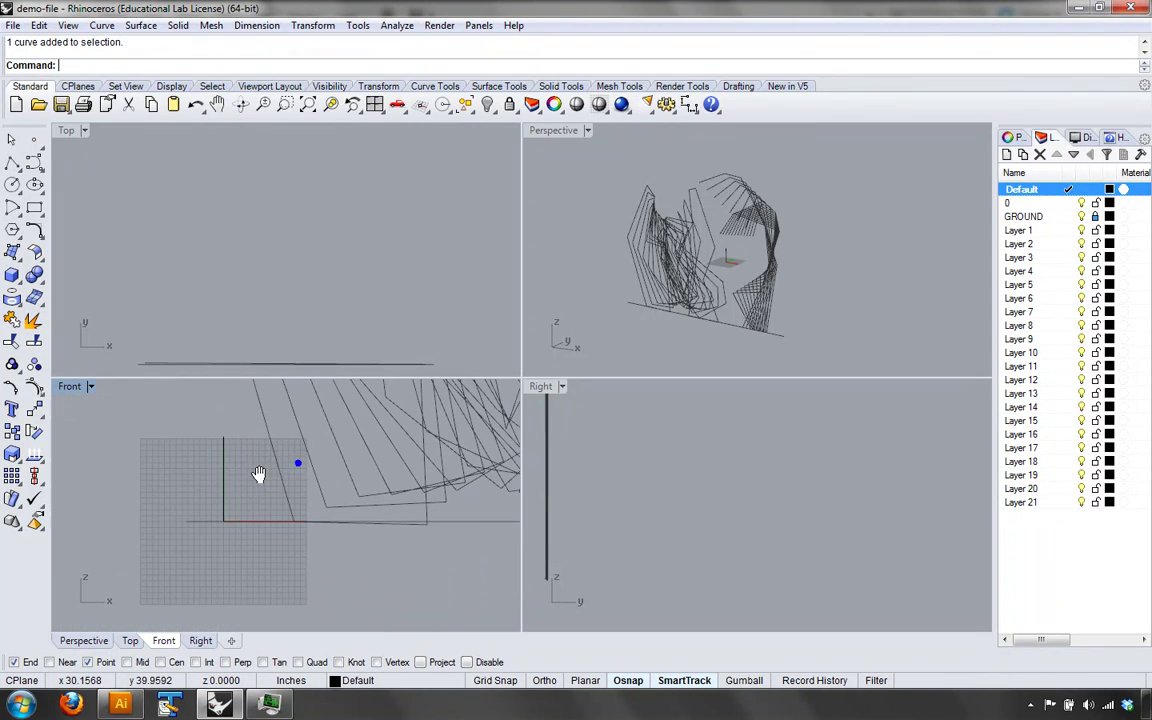
{"action": "right_click_drag", "start_coordinate": [258, 473], "coordinate": [240, 498]}
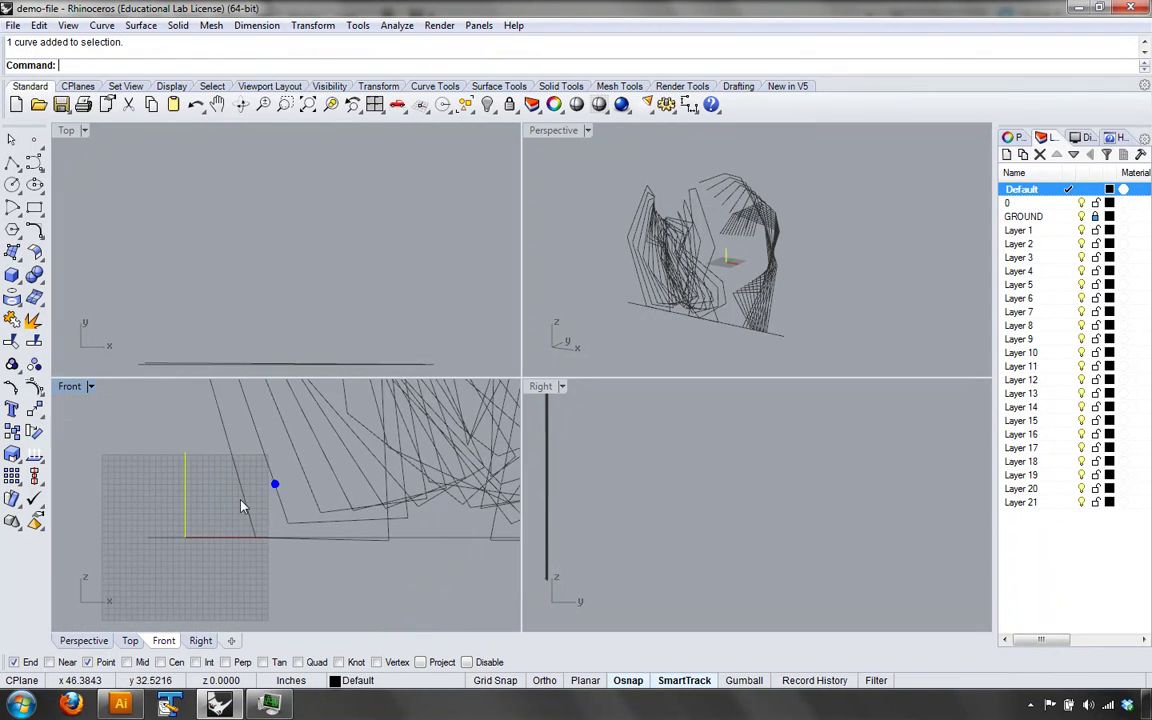
{"action": "scroll", "coordinate": [240, 498], "scroll_direction": "down", "scroll_amount": 6}
{"action": "right_click_drag", "start_coordinate": [365, 498], "coordinate": [259, 487]}
{"action": "scroll", "coordinate": [259, 493], "scroll_direction": "down", "scroll_amount": 3}
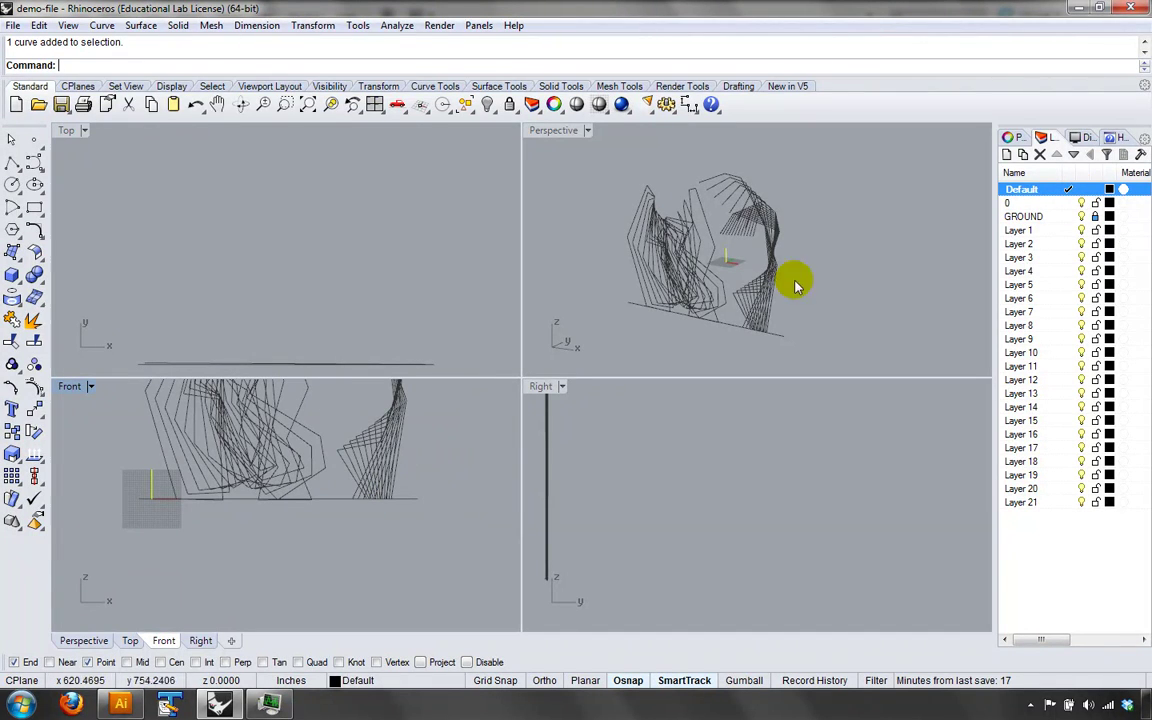
{"action": "right_click_drag", "start_coordinate": [436, 450], "coordinate": [425, 455]}
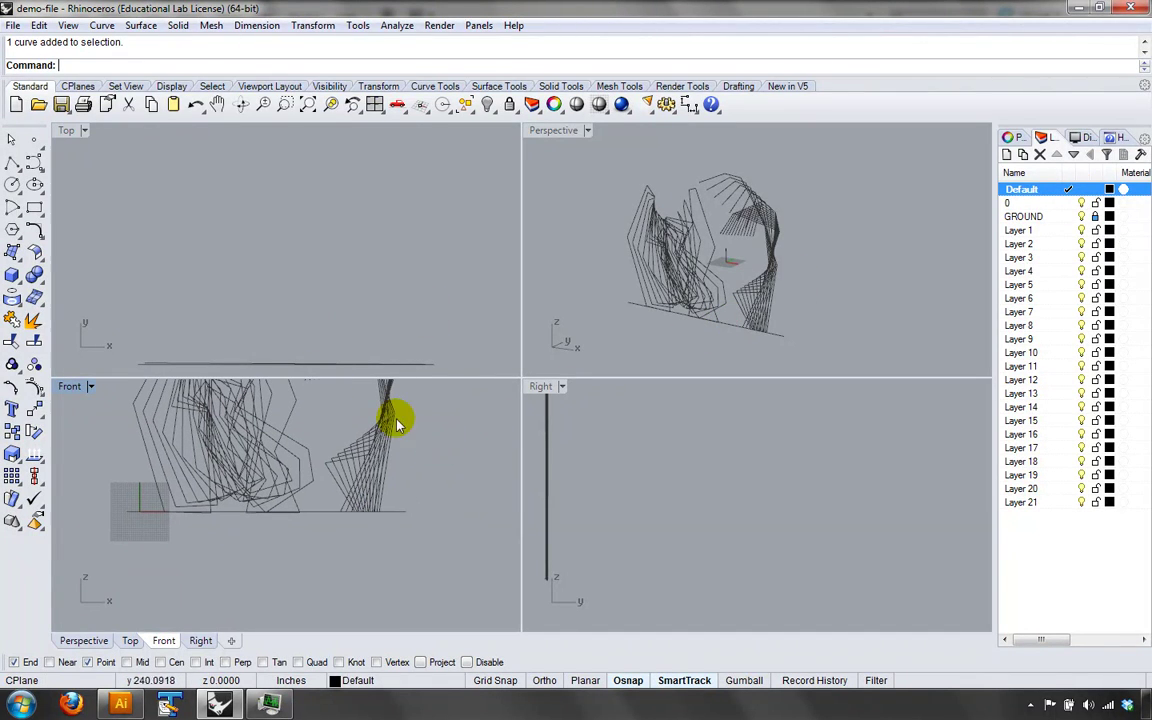
- Select all the upright linework curves in the Perspective viewport
{"action": "left_click_drag", "start_coordinate": [828, 342], "coordinate": [627, 298]}
{"action": "right_click_drag", "start_coordinate": [627, 298], "coordinate": [873, 233]}
- Examine the selected linework in the Front viewport, checking how its base meets the ground line from the origin to the far end
{"action": "right_click_drag", "start_coordinate": [244, 521], "coordinate": [323, 522]}
{"action": "scroll", "coordinate": [323, 522], "scroll_direction": "up", "scroll_amount": 13}
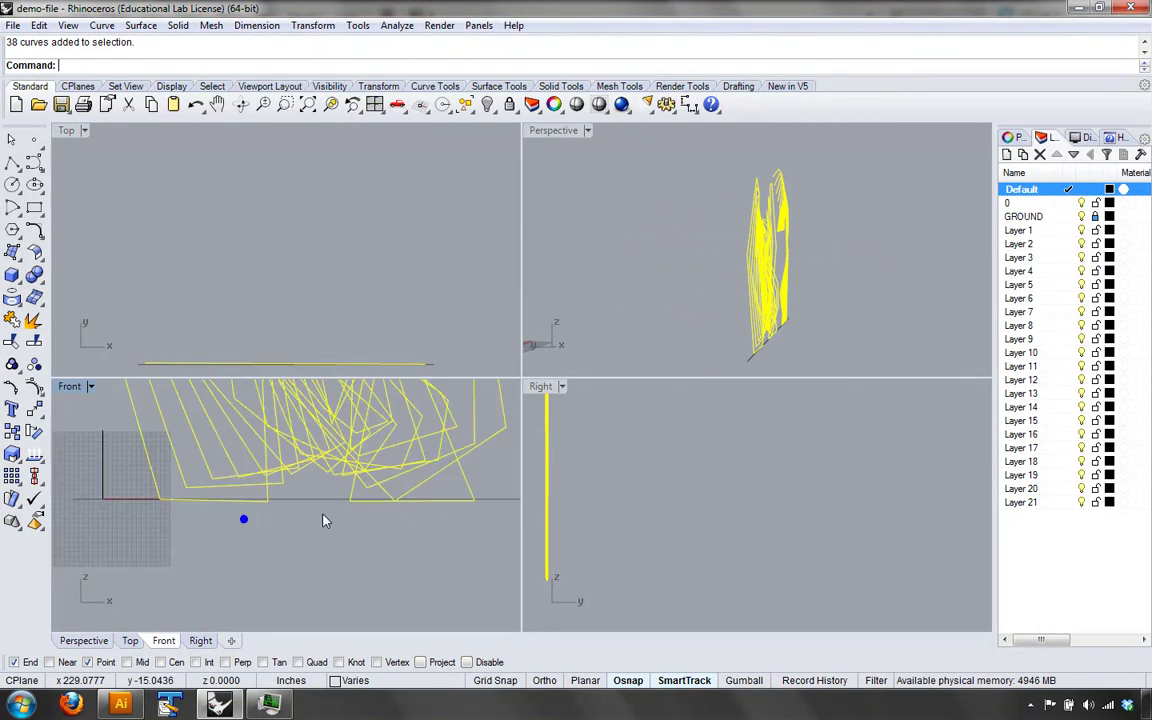
{"action": "scroll", "coordinate": [275, 499], "scroll_direction": "up", "scroll_amount": 5}
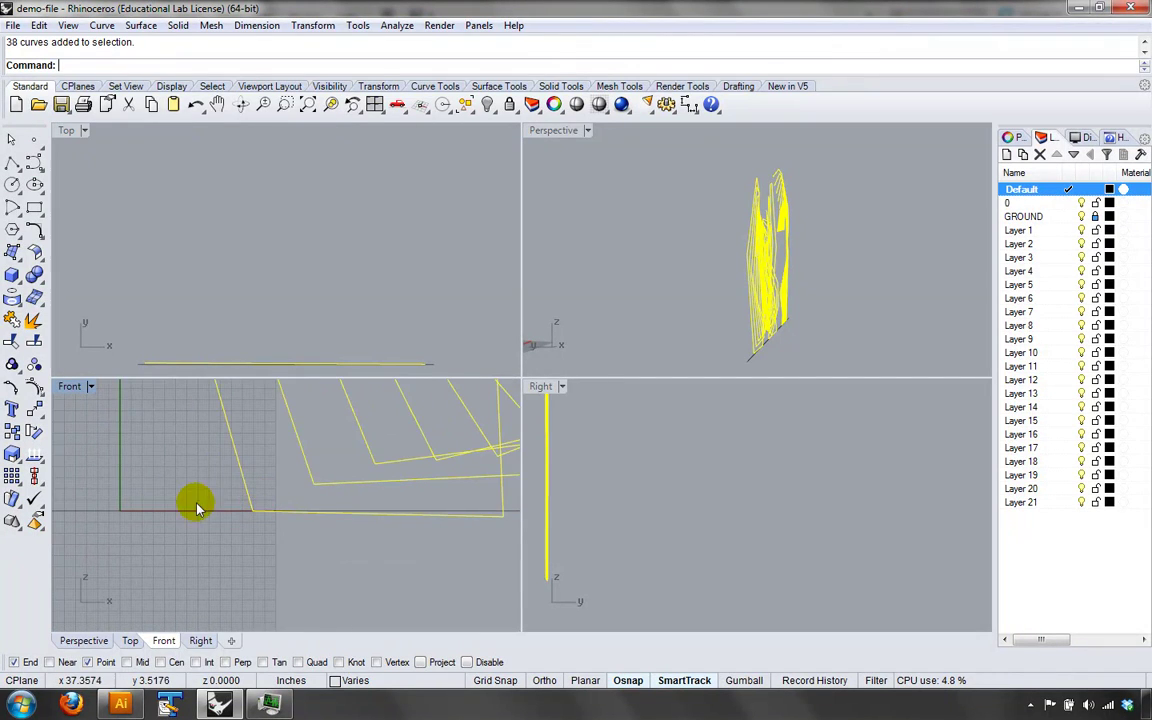
{"action": "scroll", "coordinate": [193, 504], "scroll_direction": "down", "scroll_amount": 6}
{"action": "scroll", "coordinate": [309, 522], "scroll_direction": "down", "scroll_amount": 4}
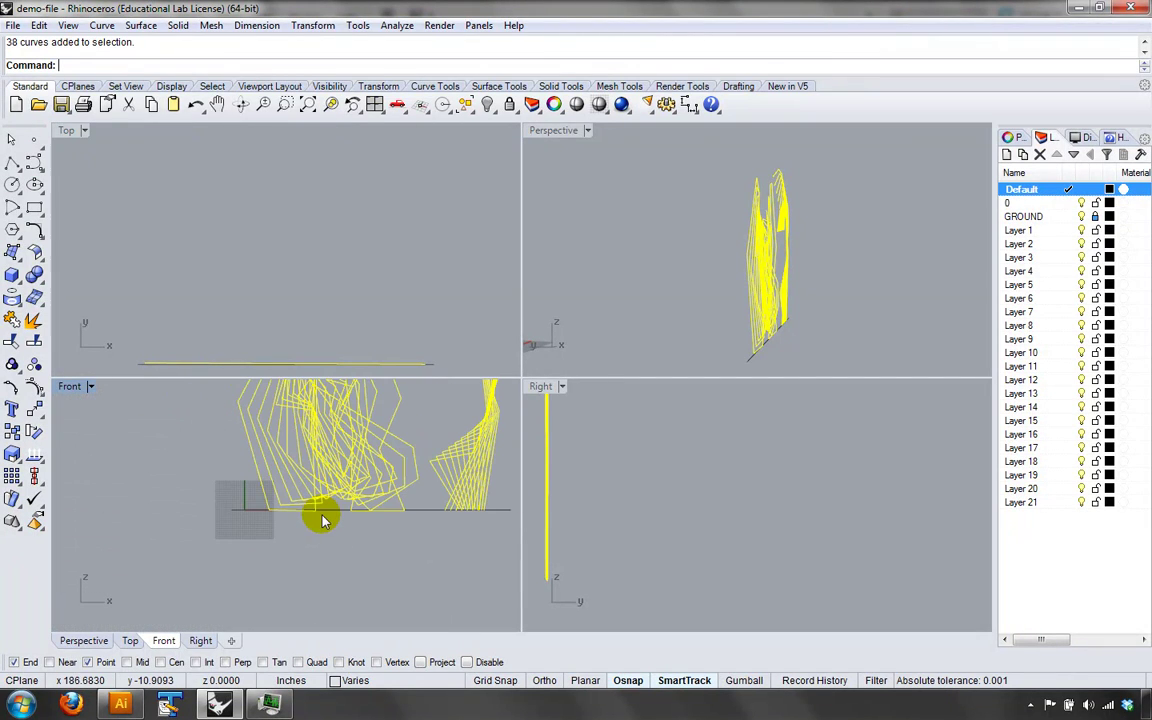
{"action": "scroll", "coordinate": [301, 514], "scroll_direction": "up", "scroll_amount": 5}
{"action": "scroll", "coordinate": [301, 497], "scroll_direction": "down", "scroll_amount": 3}
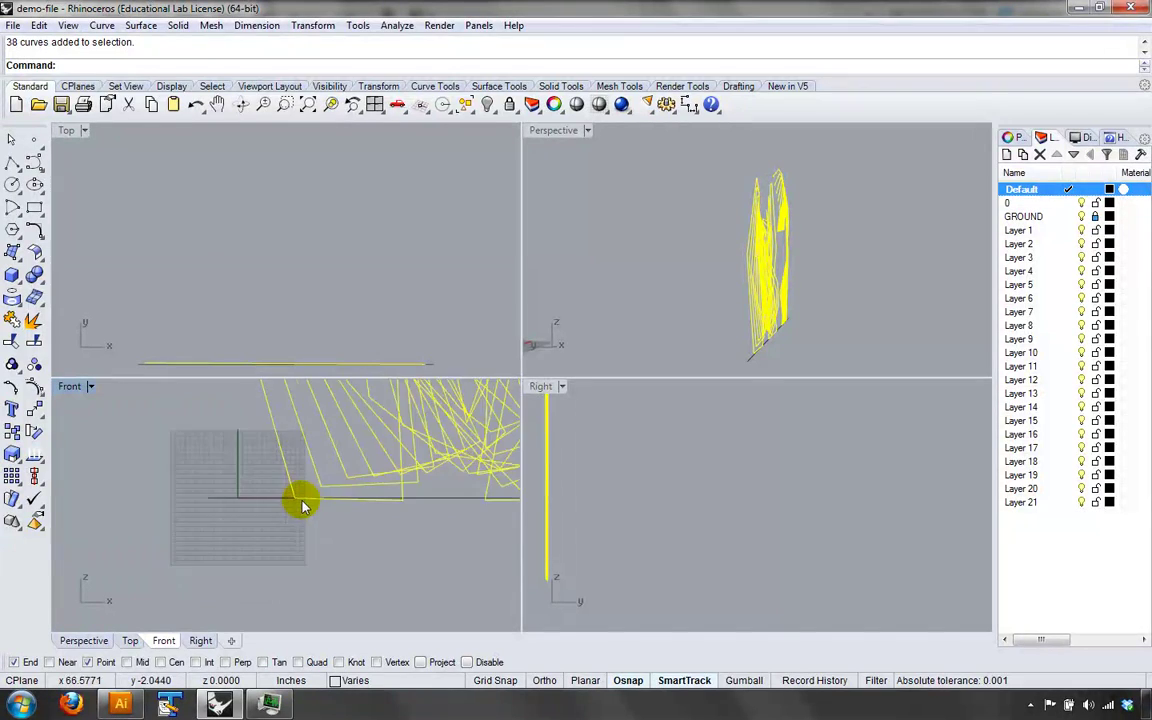
{"action": "scroll", "coordinate": [289, 498], "scroll_direction": "up", "scroll_amount": 9}
{"action": "right_click_drag", "start_coordinate": [489, 525], "coordinate": [244, 496]}
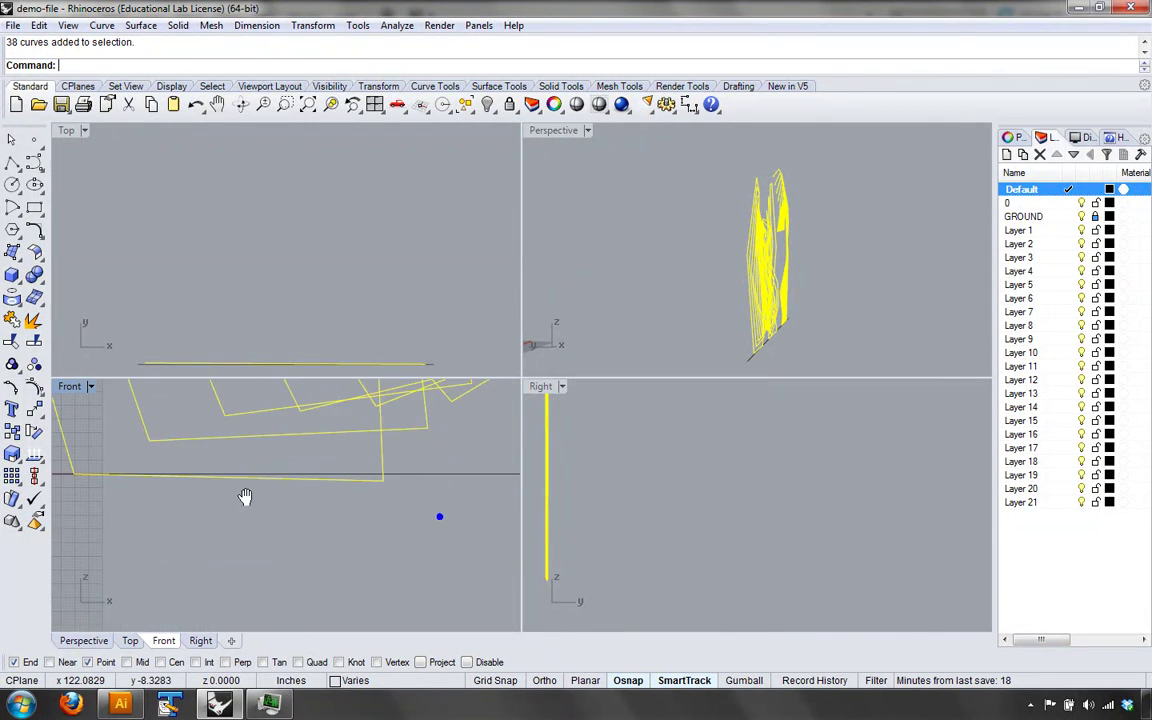
{"action": "right_click_drag", "start_coordinate": [418, 465], "coordinate": [170, 458]}
{"action": "scroll", "coordinate": [284, 458], "scroll_direction": "down", "scroll_amount": 2}
{"action": "right_click_drag", "start_coordinate": [474, 453], "coordinate": [289, 457]}
{"action": "right_click_drag", "start_coordinate": [376, 458], "coordinate": [424, 462]}
{"action": "scroll", "coordinate": [309, 483], "scroll_direction": "up", "scroll_amount": 5}
{"action": "right_click_drag", "start_coordinate": [267, 483], "coordinate": [300, 553]}
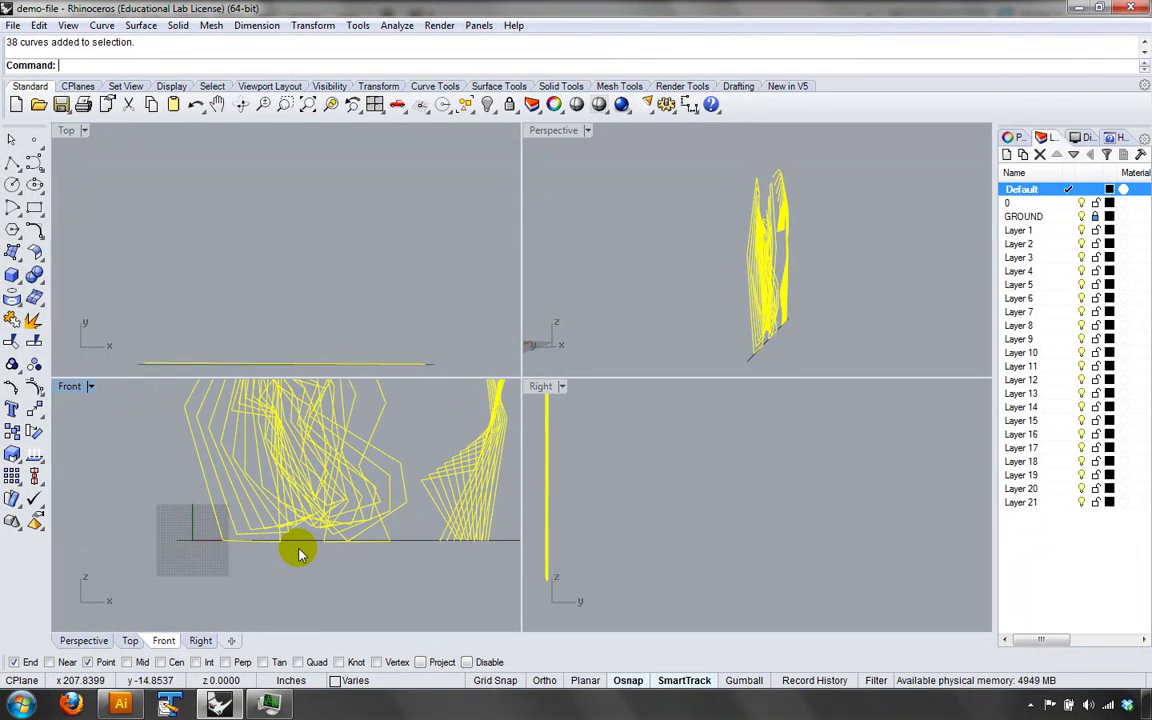
{"action": "scroll", "coordinate": [300, 553], "scroll_direction": "down", "scroll_amount": 3}
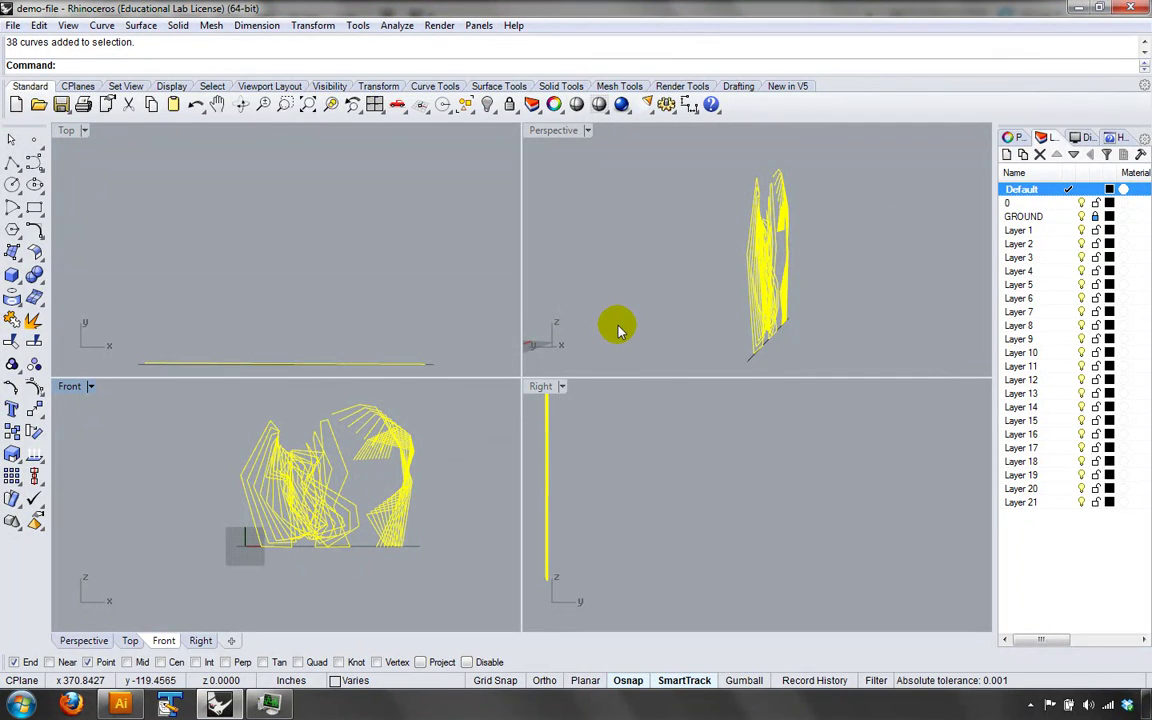
- Start Scale on the selected linework and set its origin point at 0,0 in the Front viewport
{"action": "type", "text": "Scale"}
{"action": "key", "text": "Return"}
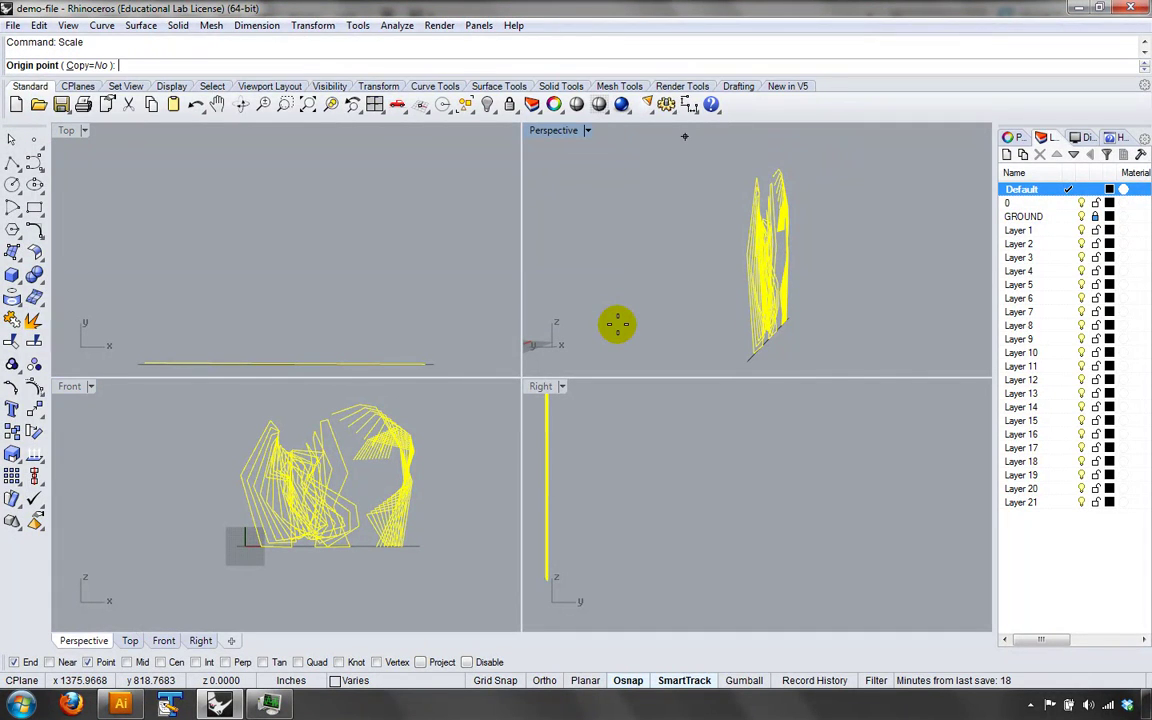
{"action": "scroll", "coordinate": [237, 553], "scroll_direction": "up", "scroll_amount": 5}
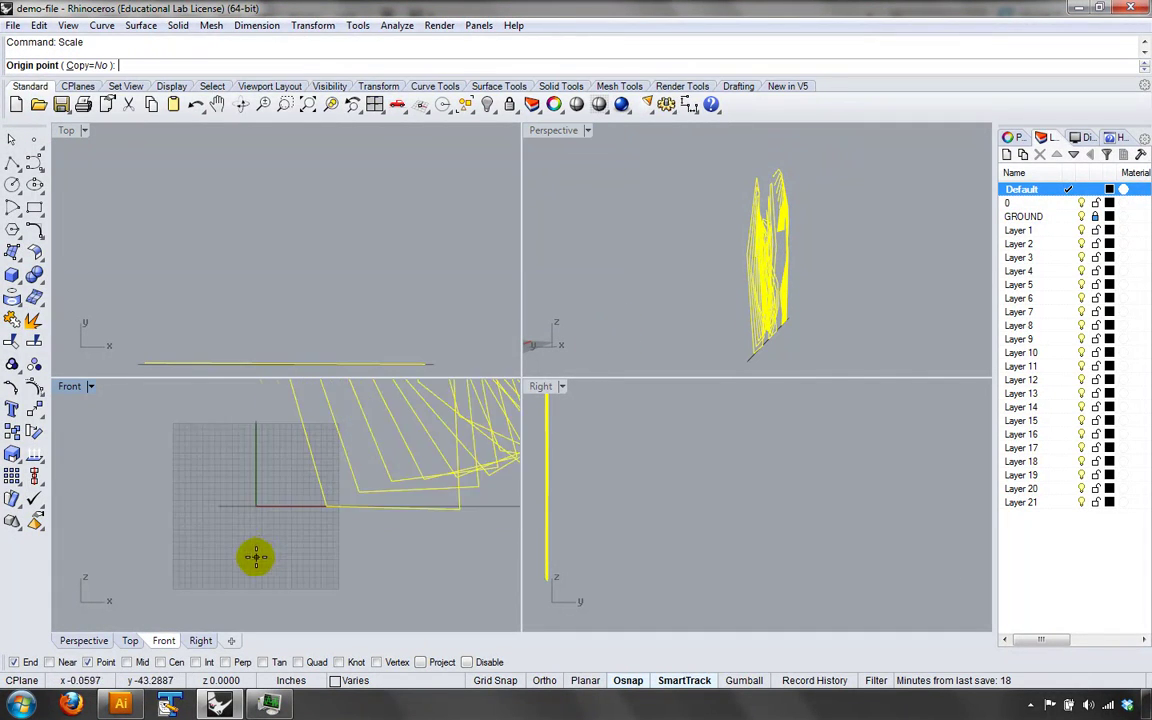
{"action": "right_click_drag", "start_coordinate": [252, 509], "coordinate": [273, 590]}
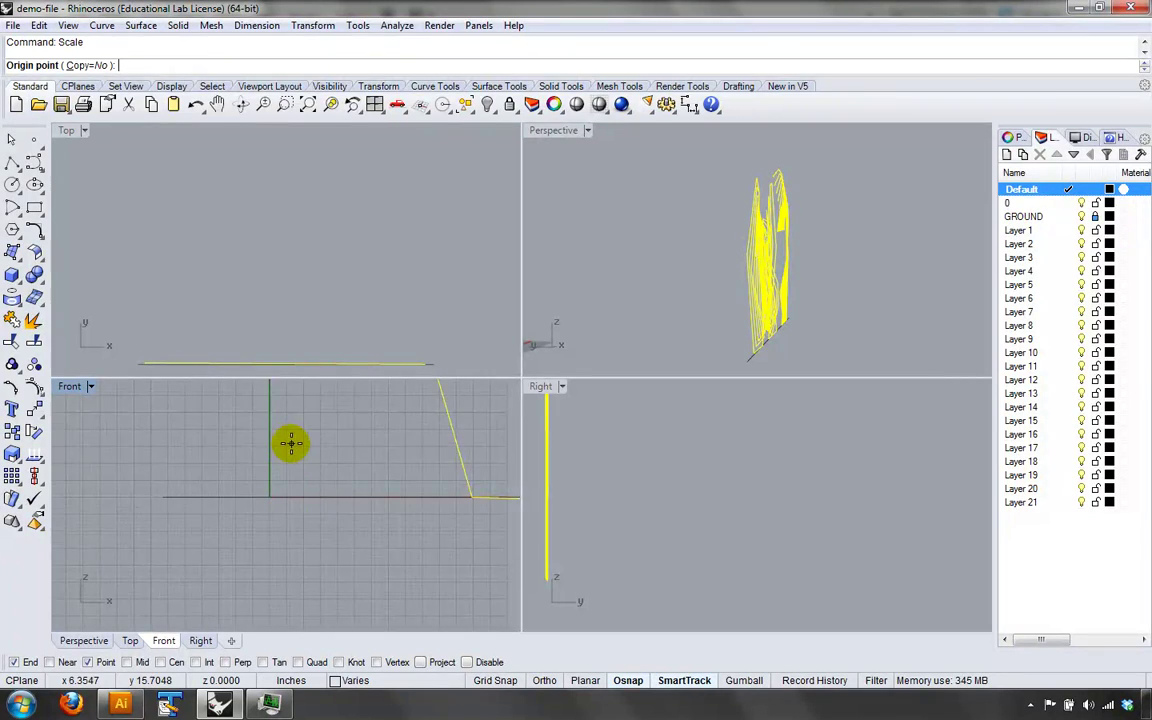
{"action": "right_click_drag", "start_coordinate": [290, 442], "coordinate": [323, 532]}
{"action": "type", "text": "0"}
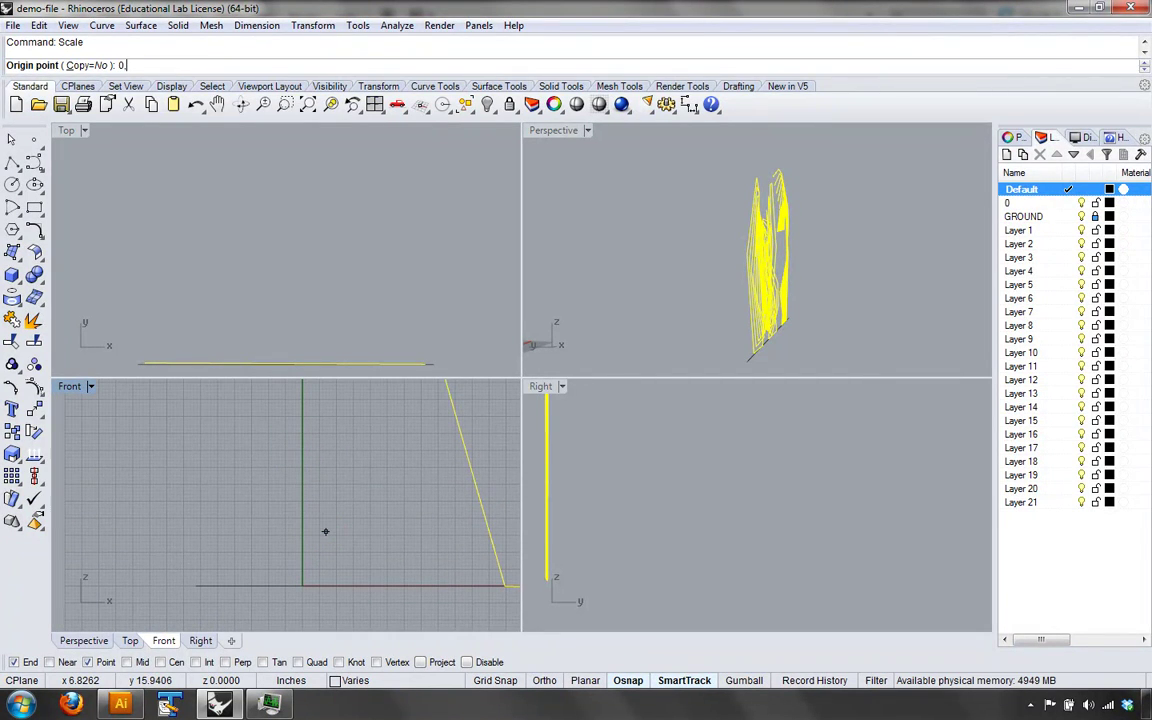
{"action": "type", "text": ",0"}
{"action": "key", "text": "Return"}
- Maximize the Front viewport and set the first scale reference point vertically above the origin, level with the linework's highest endpoint
{"action": "scroll", "coordinate": [326, 531], "scroll_direction": "down", "scroll_amount": 3}
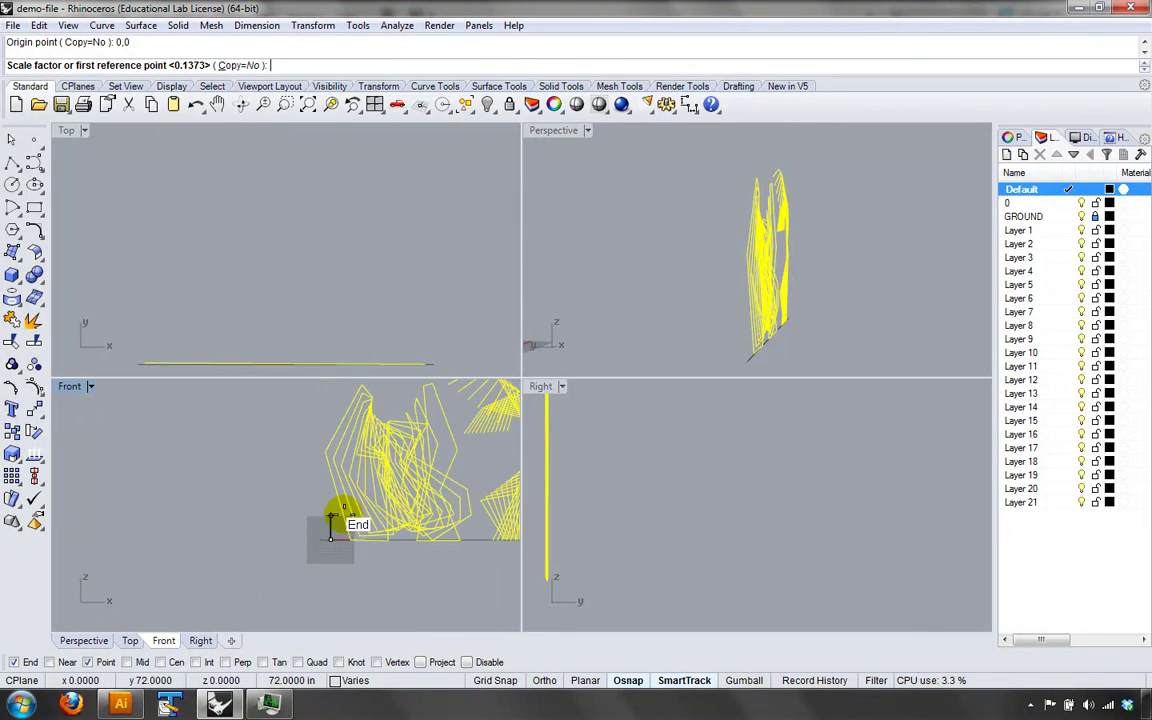
{"action": "scroll", "coordinate": [357, 492], "scroll_direction": "up", "scroll_amount": 3}
{"action": "key", "text": "F8"}
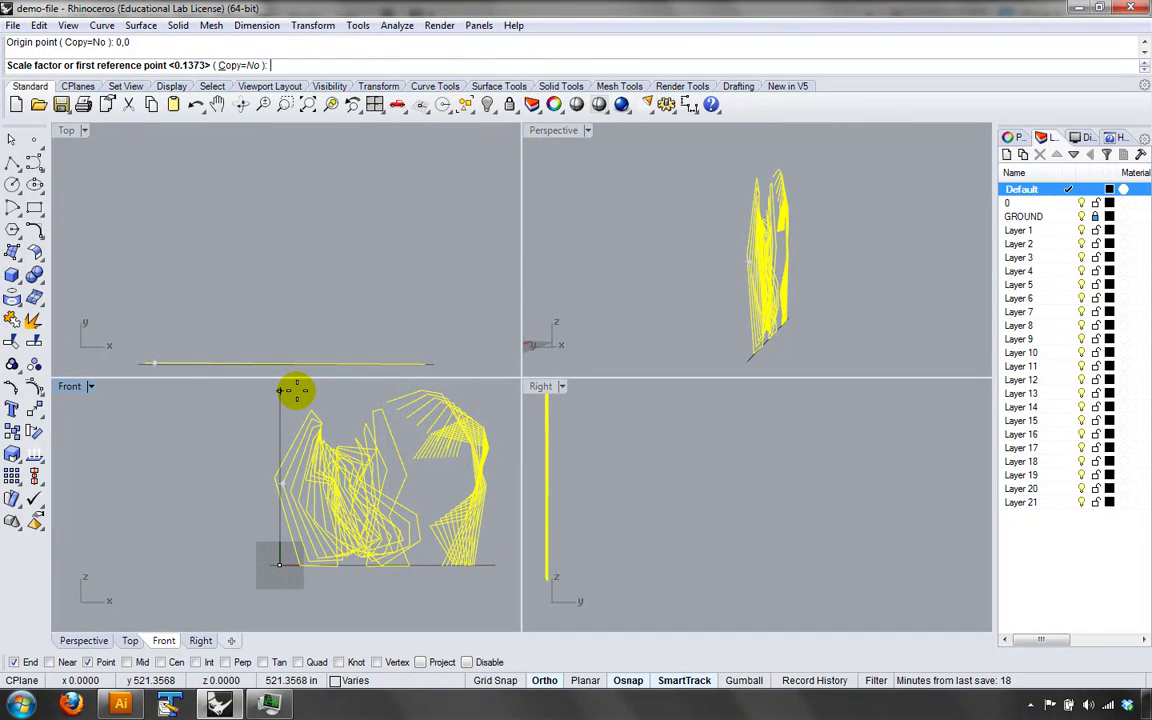
{"action": "key", "text": "F8"}
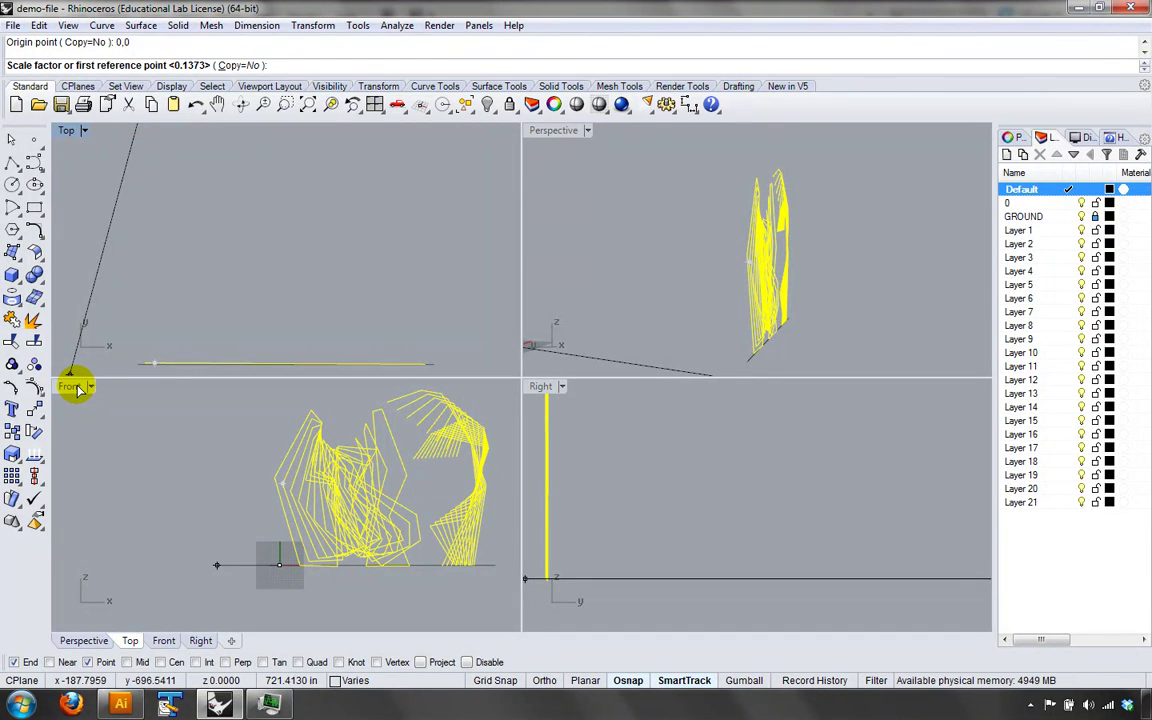
{"action": "double_click", "coordinate": [74, 388]}
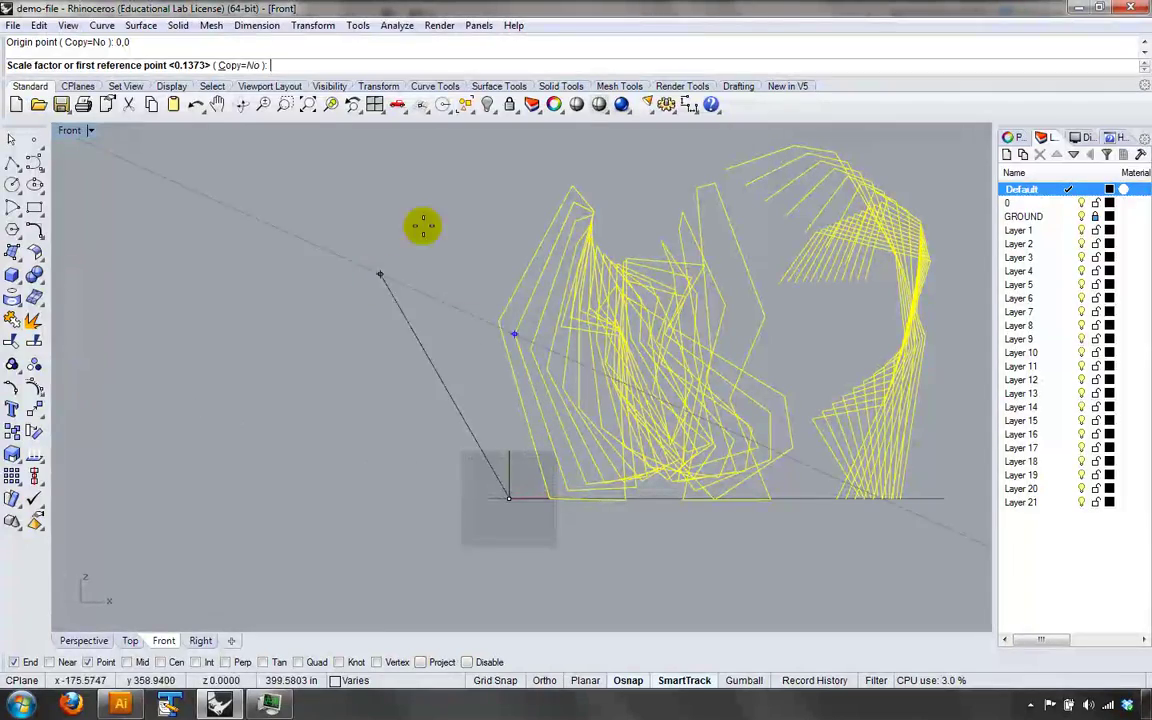
{"action": "key", "text": "F8"}
{"action": "right_click_drag", "start_coordinate": [622, 180], "coordinate": [460, 258]}
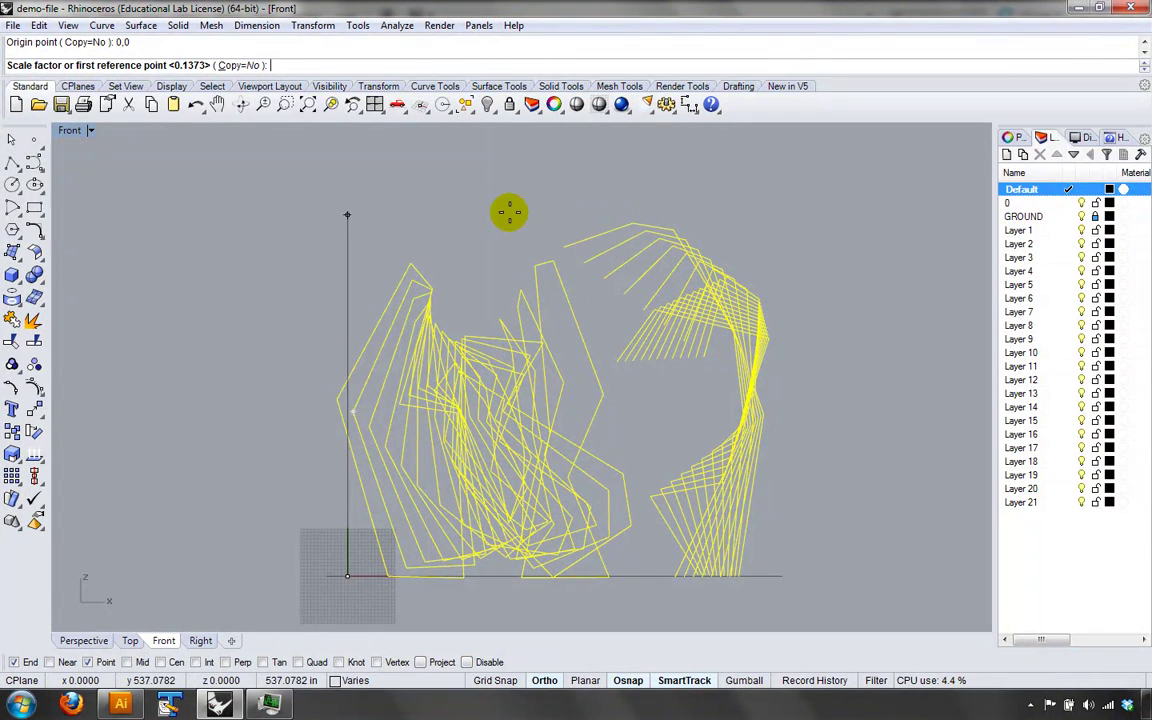
{"action": "key", "text": "F8"}
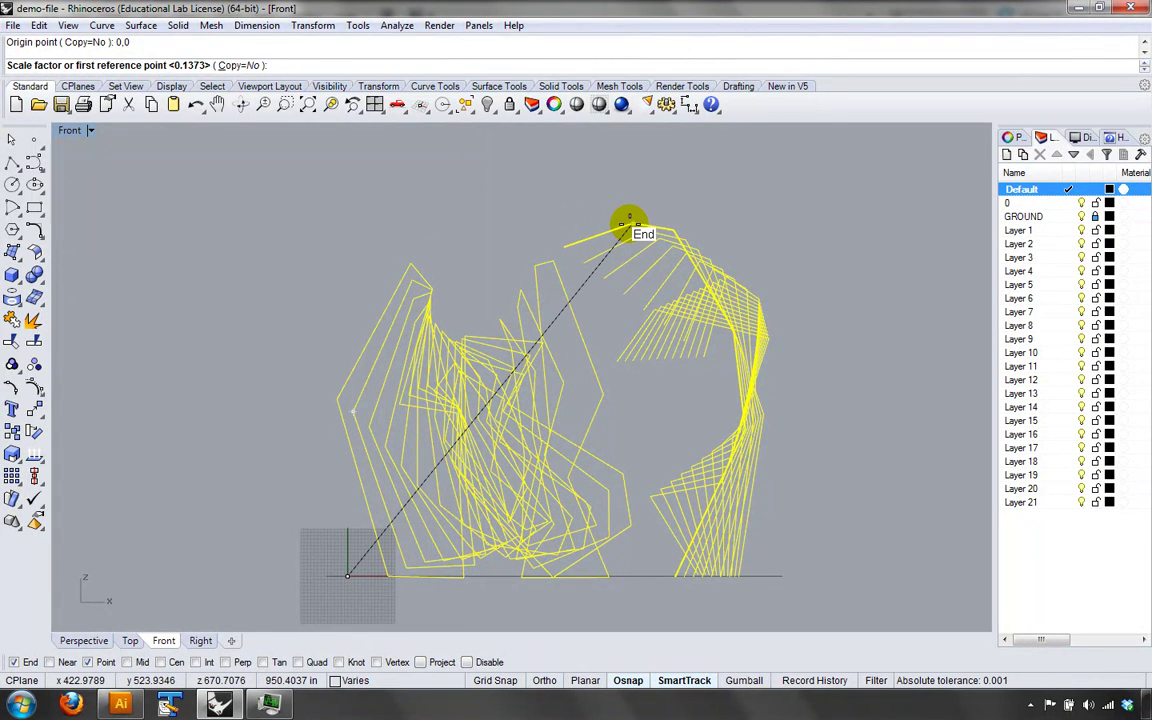
{"action": "key", "text": "F8"}
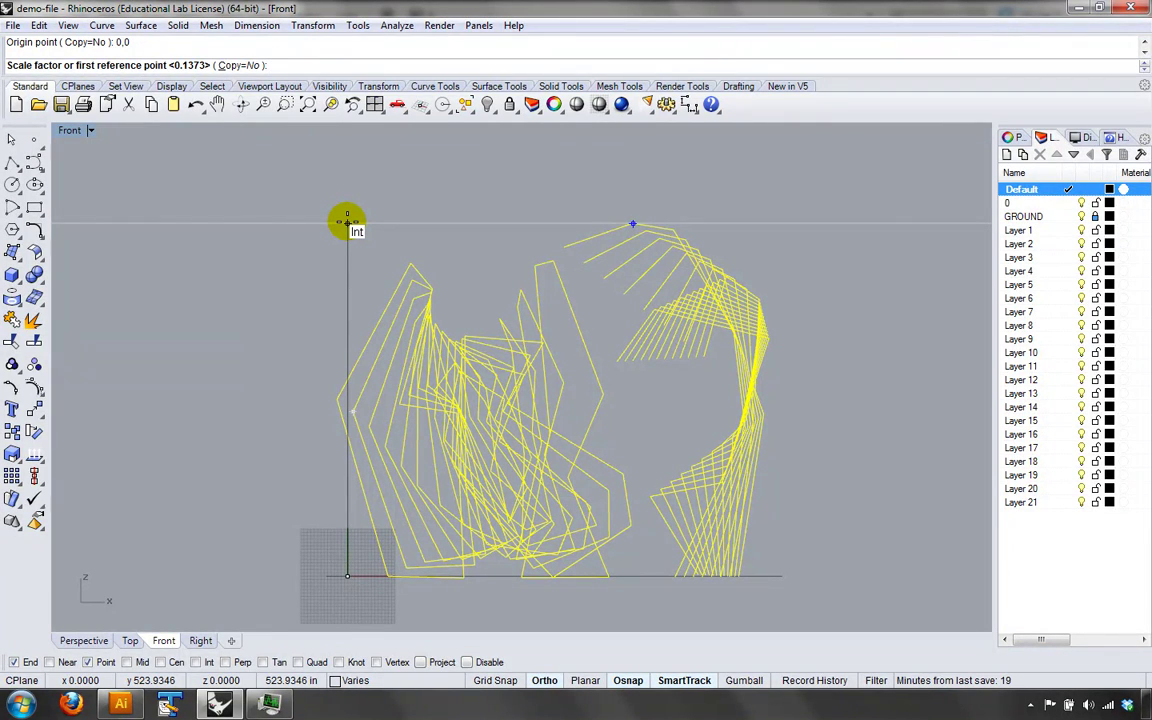
{"action": "left_click", "coordinate": [347, 222]}
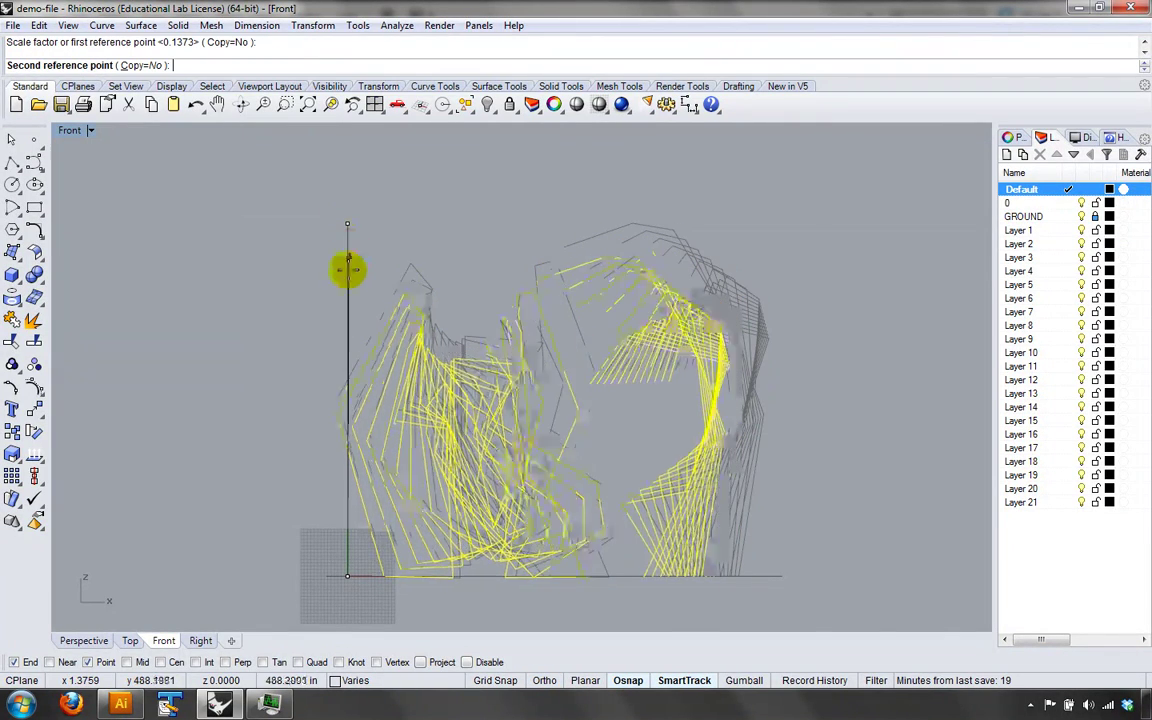
- Scale the linework down to 6 feet tall by snapping the second reference point to the reference line's upper end
{"action": "scroll", "coordinate": [328, 556], "scroll_direction": "up", "scroll_amount": 3}
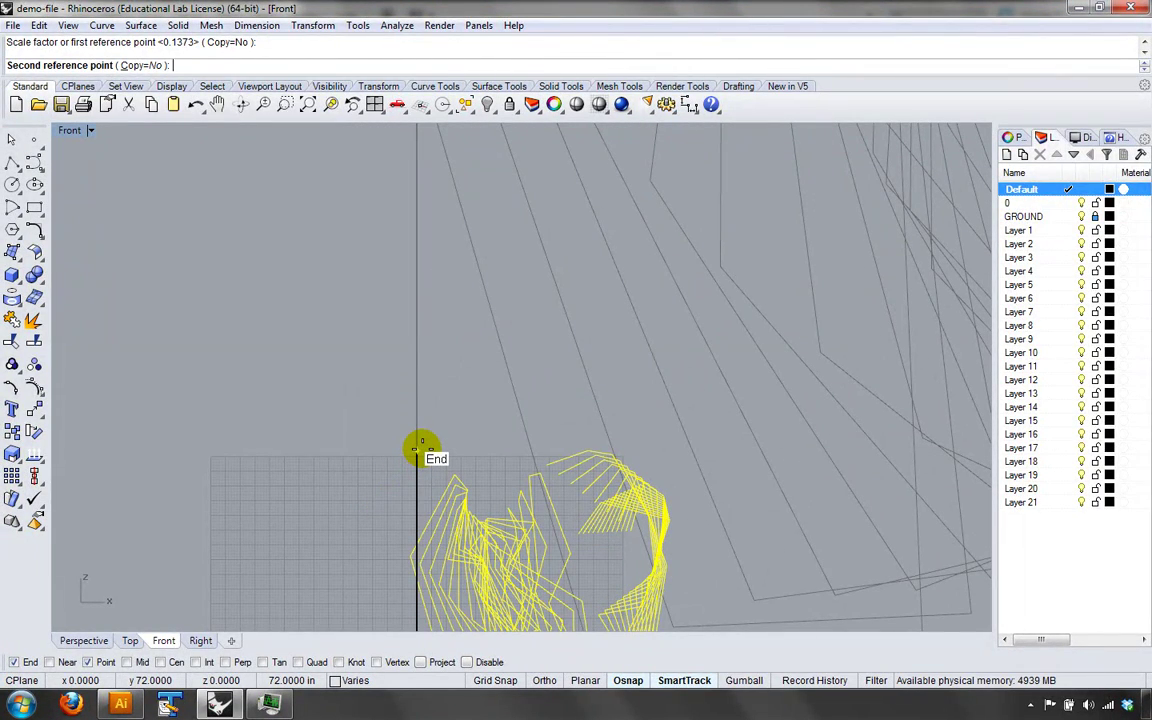
{"action": "scroll", "coordinate": [420, 447], "scroll_direction": "down", "scroll_amount": 5}
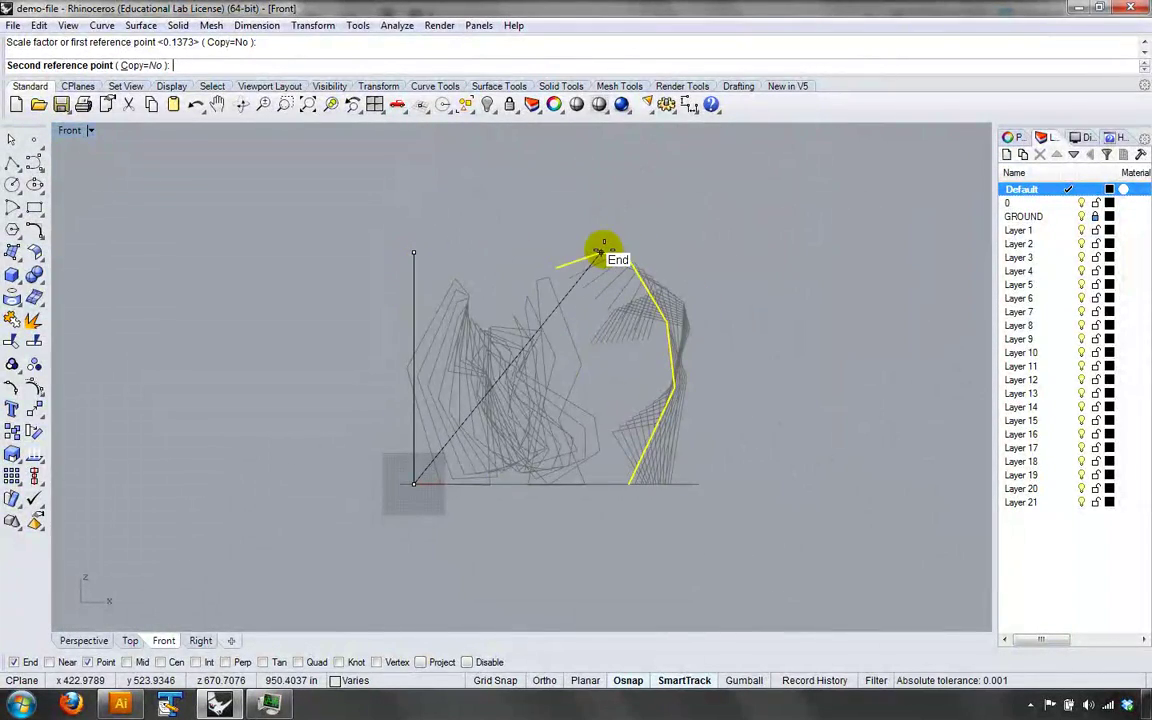
{"action": "scroll", "coordinate": [424, 470], "scroll_direction": "up", "scroll_amount": 5}
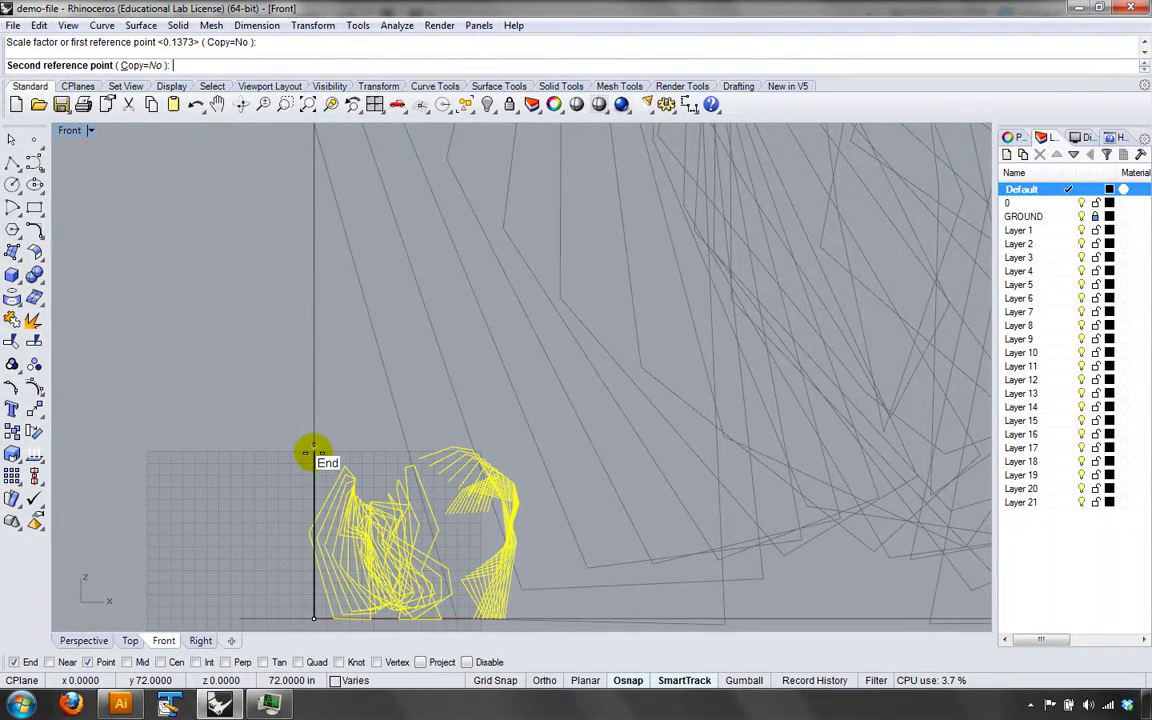
{"action": "scroll", "coordinate": [310, 445], "scroll_direction": "down", "scroll_amount": 3}
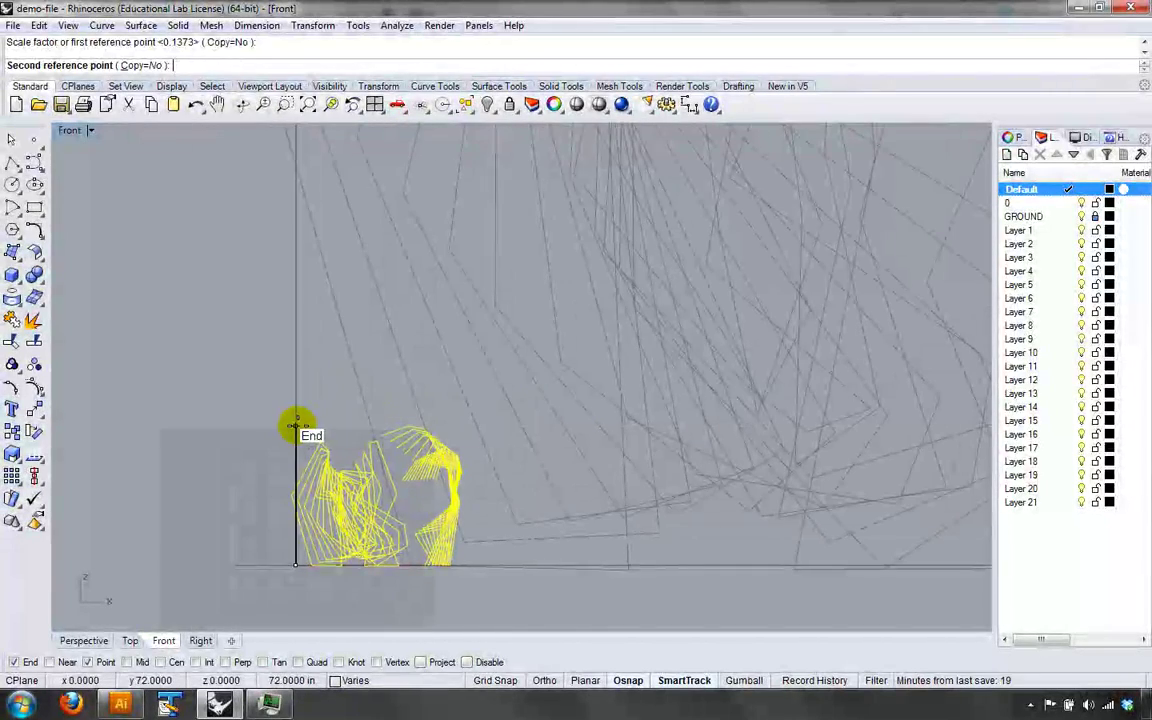
{"action": "left_click", "coordinate": [297, 426]}
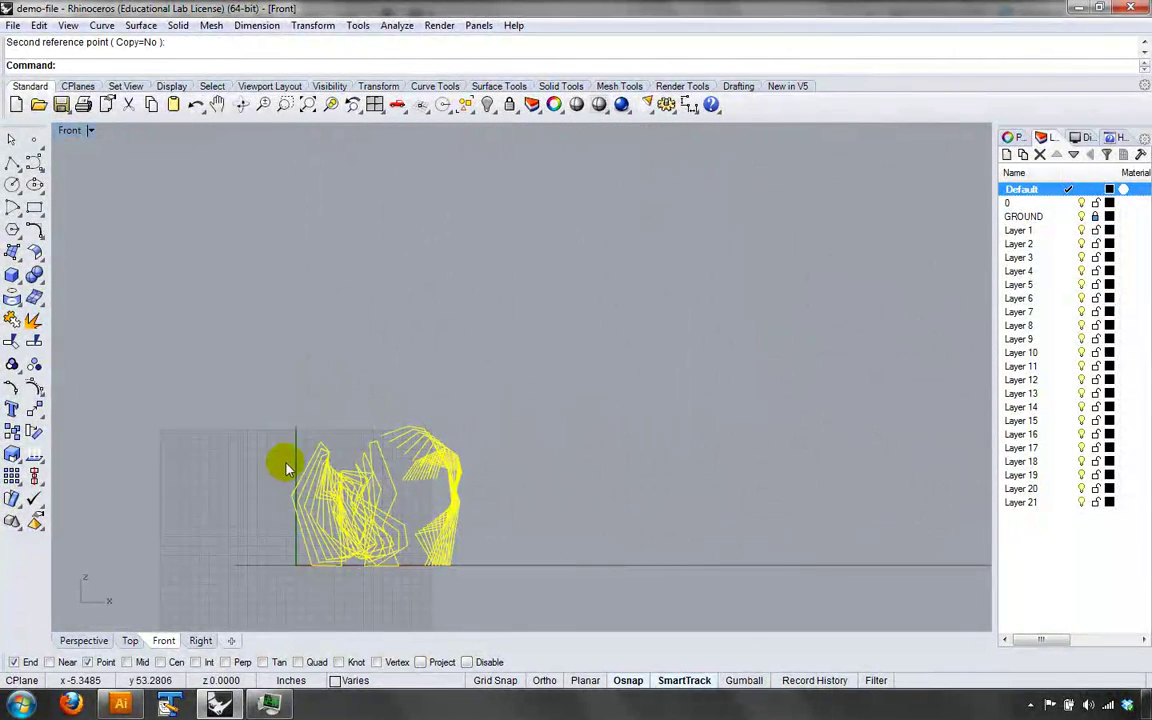
- Deselect the scaled linework and delete the vertical 6-foot reference line
{"action": "scroll", "coordinate": [283, 463], "scroll_direction": "up", "scroll_amount": 3}
{"action": "key", "text": "Escape"}
{"action": "left_click", "coordinate": [311, 430]}
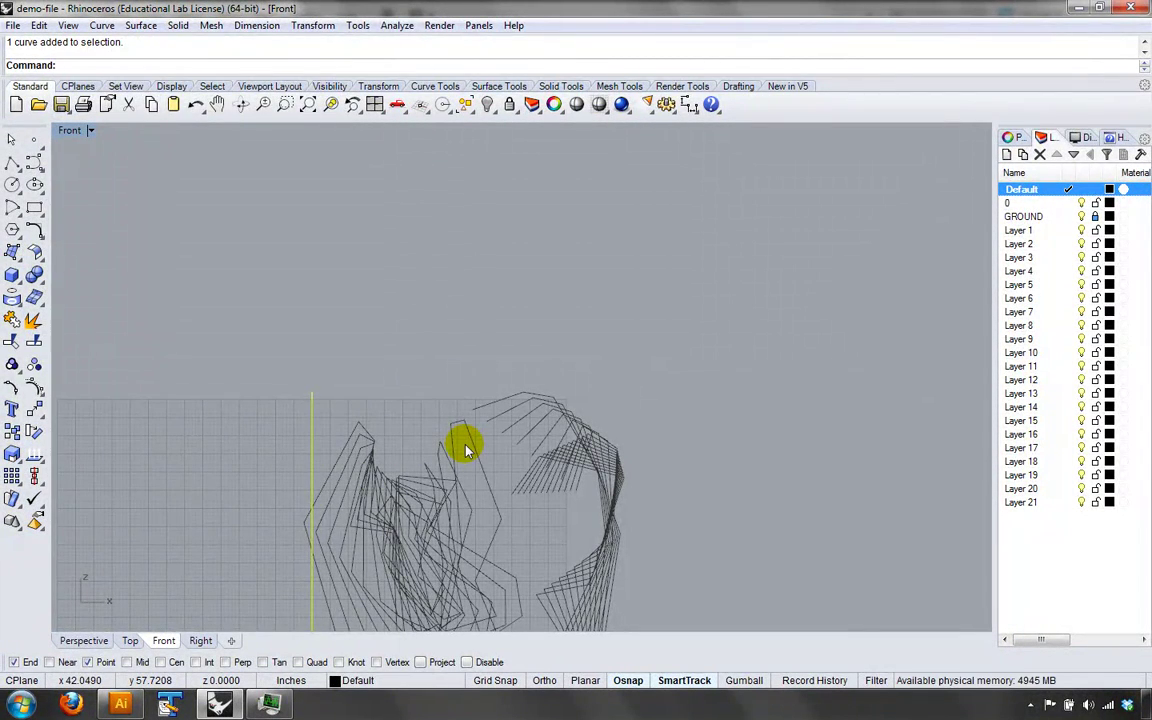
{"action": "key", "text": "Delete"}
{"action": "scroll", "coordinate": [470, 450], "scroll_direction": "down", "scroll_amount": 5}
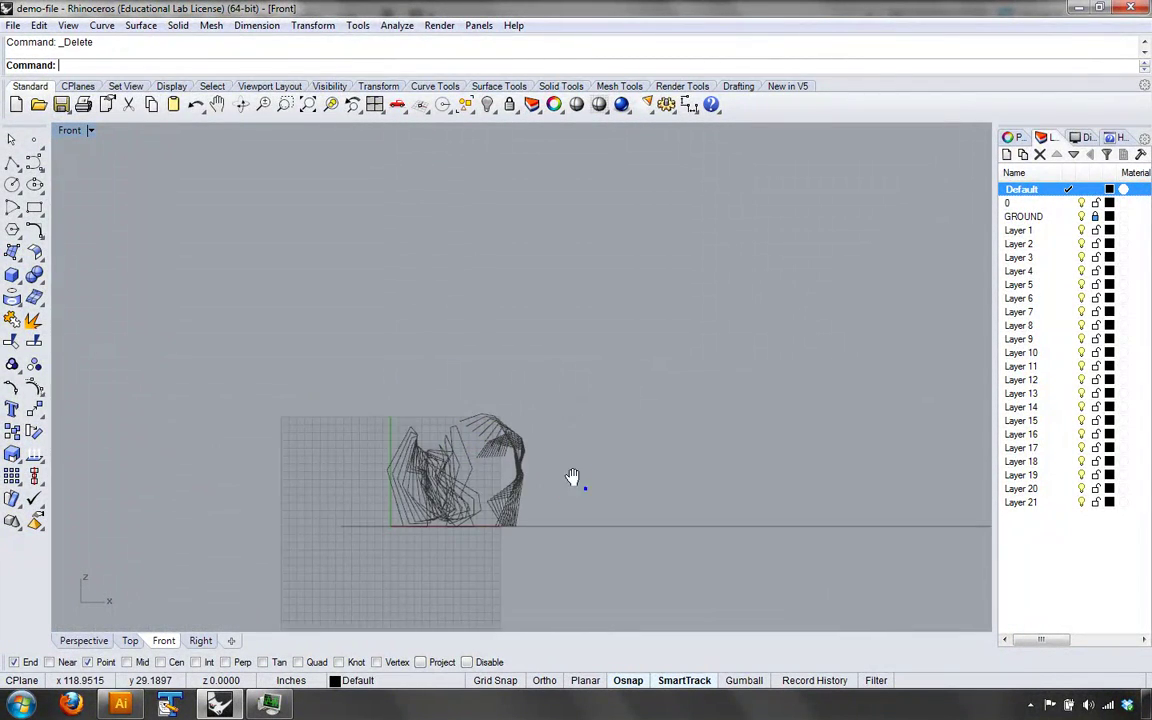
- Restore the four-viewport layout with the GROUND layer hidden and every viewport zoomed to the linework's extents
{"action": "double_click", "coordinate": [70, 131]}
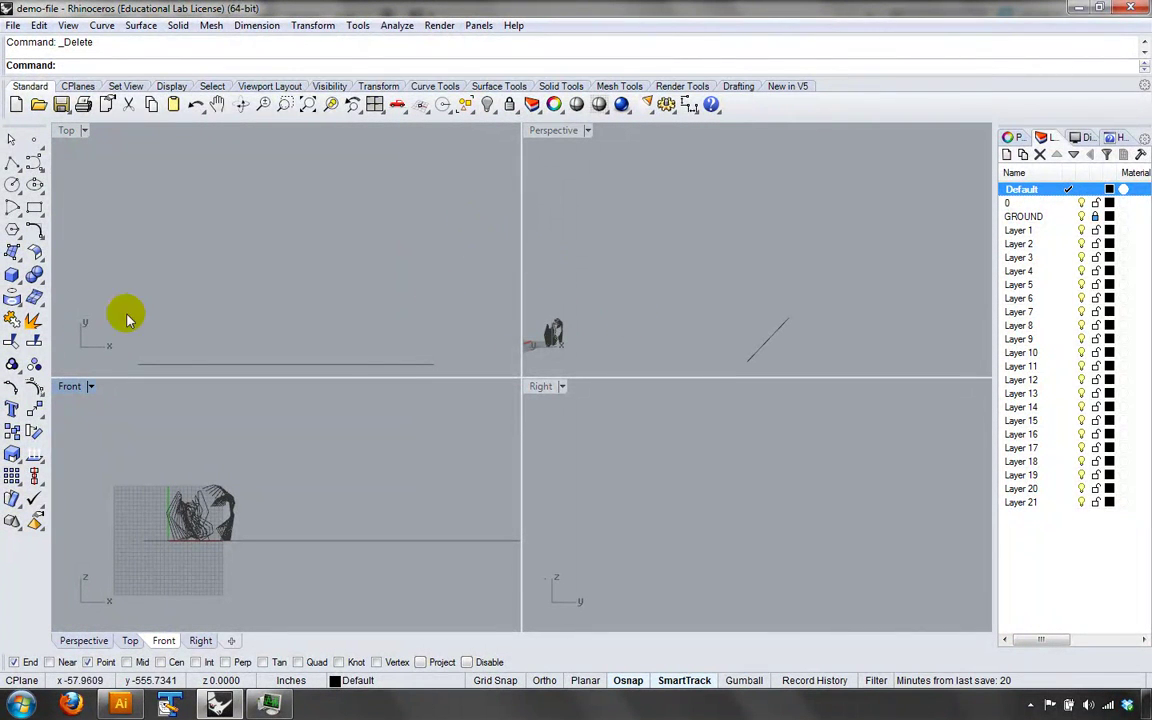
{"action": "left_click", "coordinate": [310, 106]}
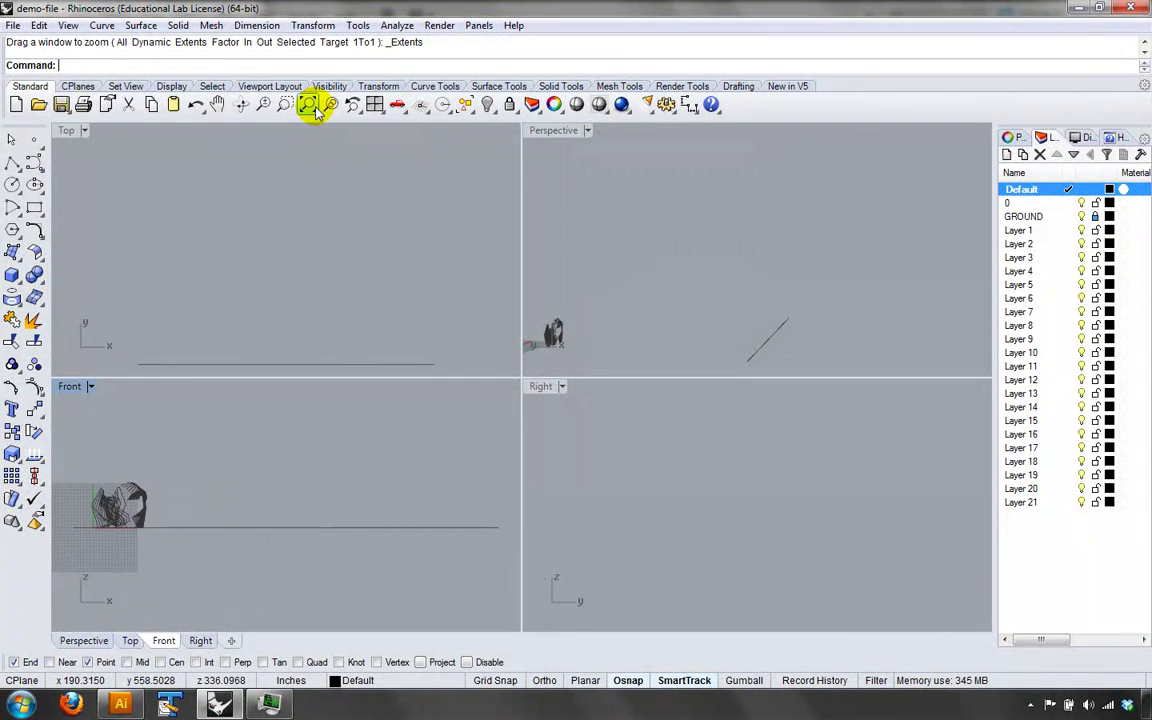
{"action": "left_click", "coordinate": [1081, 216]}
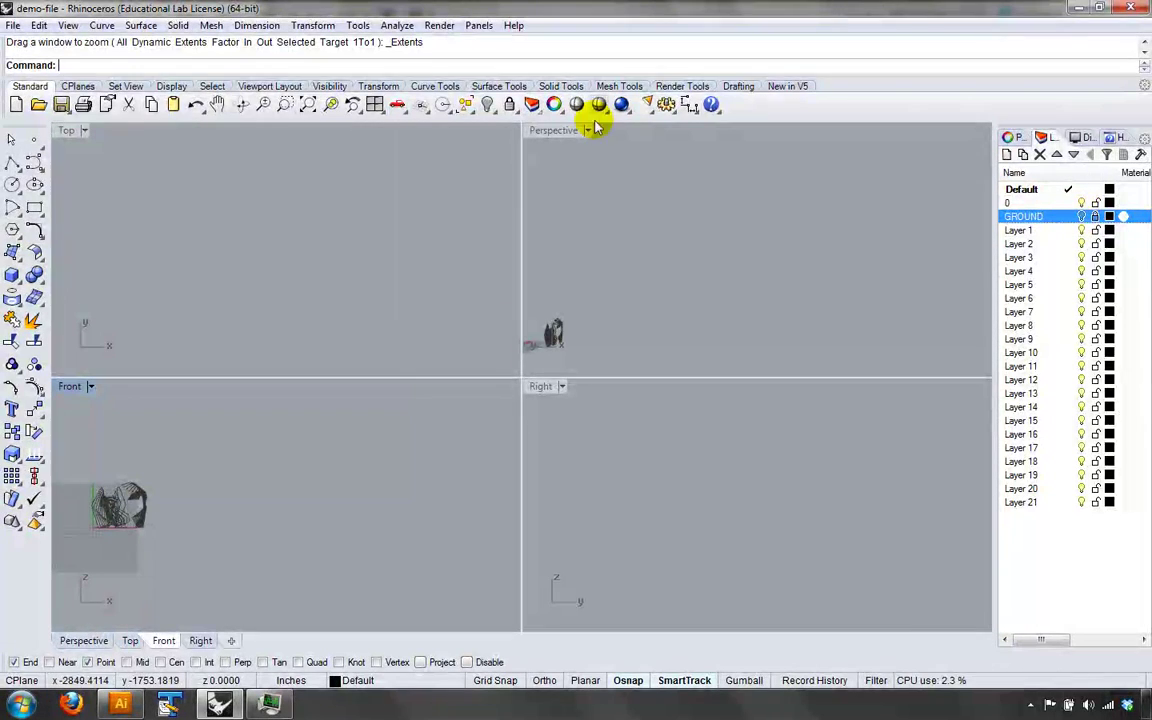
{"action": "left_click", "coordinate": [307, 105]}
{"action": "left_click", "coordinate": [617, 224]}
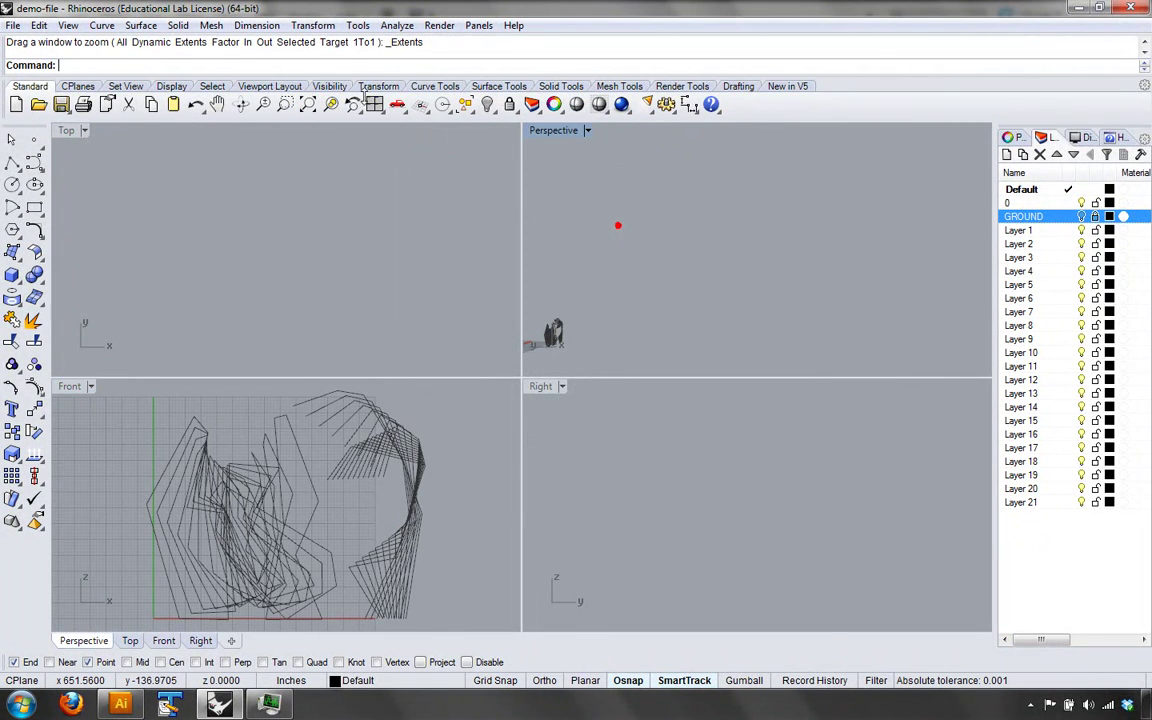
{"action": "right_click", "coordinate": [305, 104]}
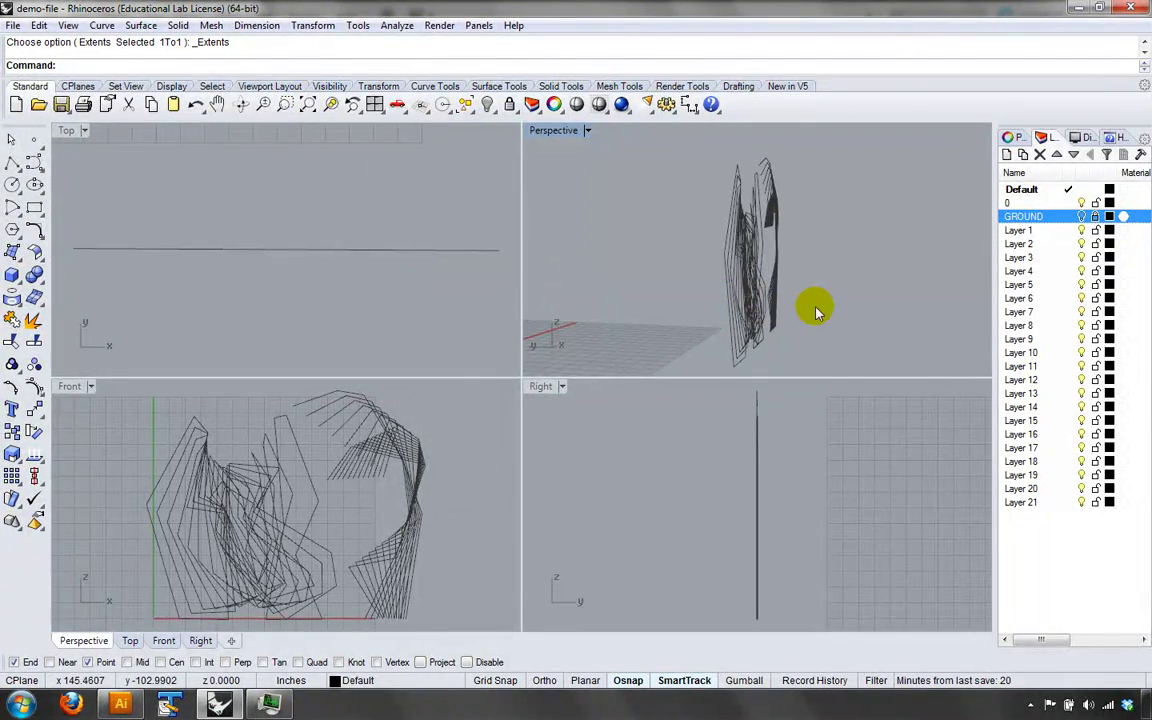
- Select all the linework curves and move them from an upper endpoint to the origin at 0,0
{"action": "right_click_drag", "start_coordinate": [816, 313], "coordinate": [519, 399]}
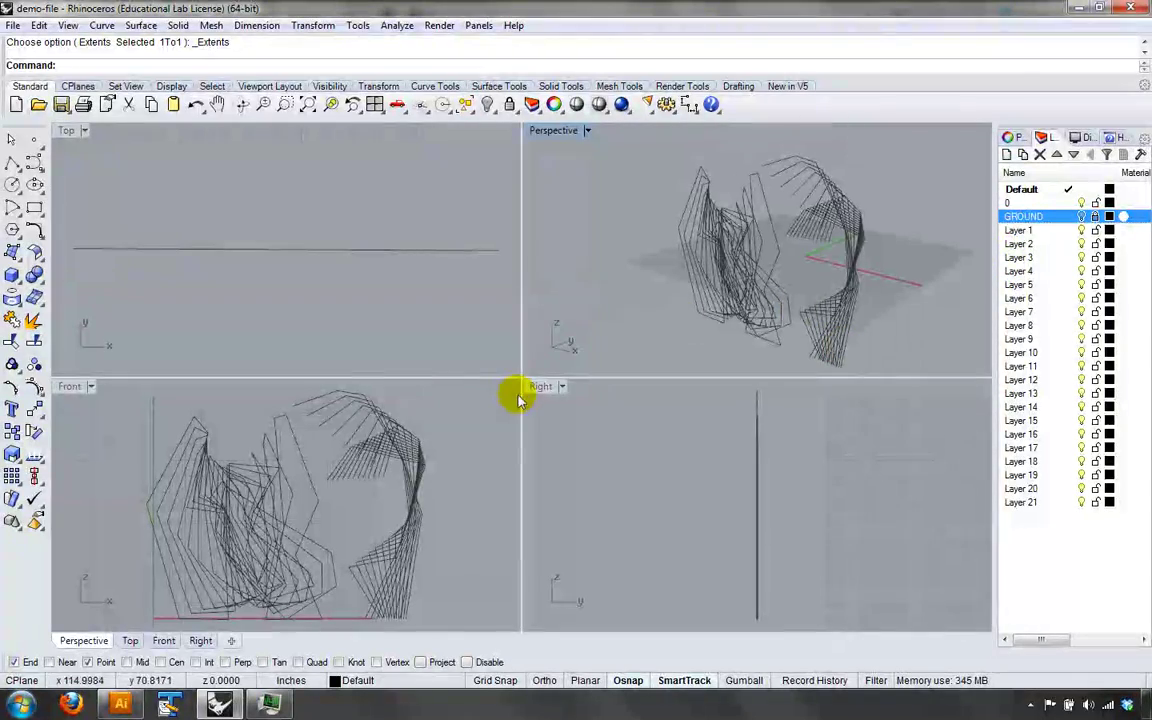
{"action": "right_click_drag", "start_coordinate": [730, 342], "coordinate": [784, 249]}
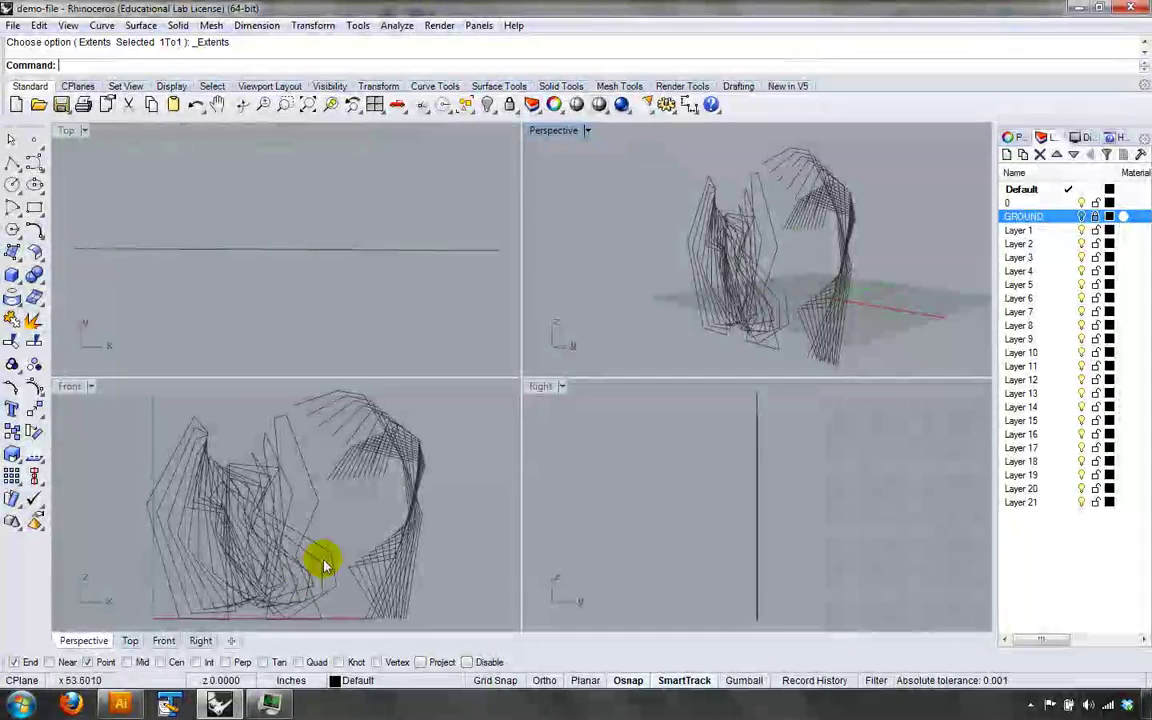
{"action": "right_click_drag", "start_coordinate": [346, 236], "coordinate": [384, 323]}
{"action": "scroll", "coordinate": [355, 268], "scroll_direction": "down", "scroll_amount": 5}
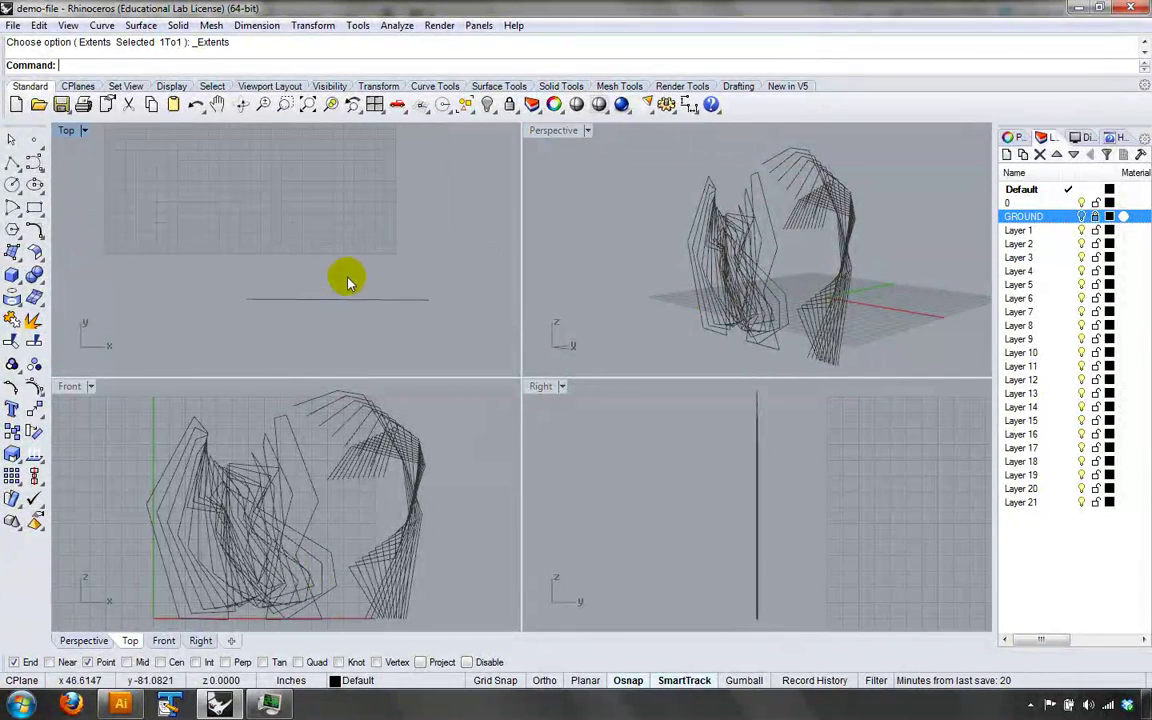
{"action": "scroll", "coordinate": [347, 283], "scroll_direction": "down", "scroll_amount": 3}
{"action": "right_click_drag", "start_coordinate": [357, 263], "coordinate": [353, 250]}
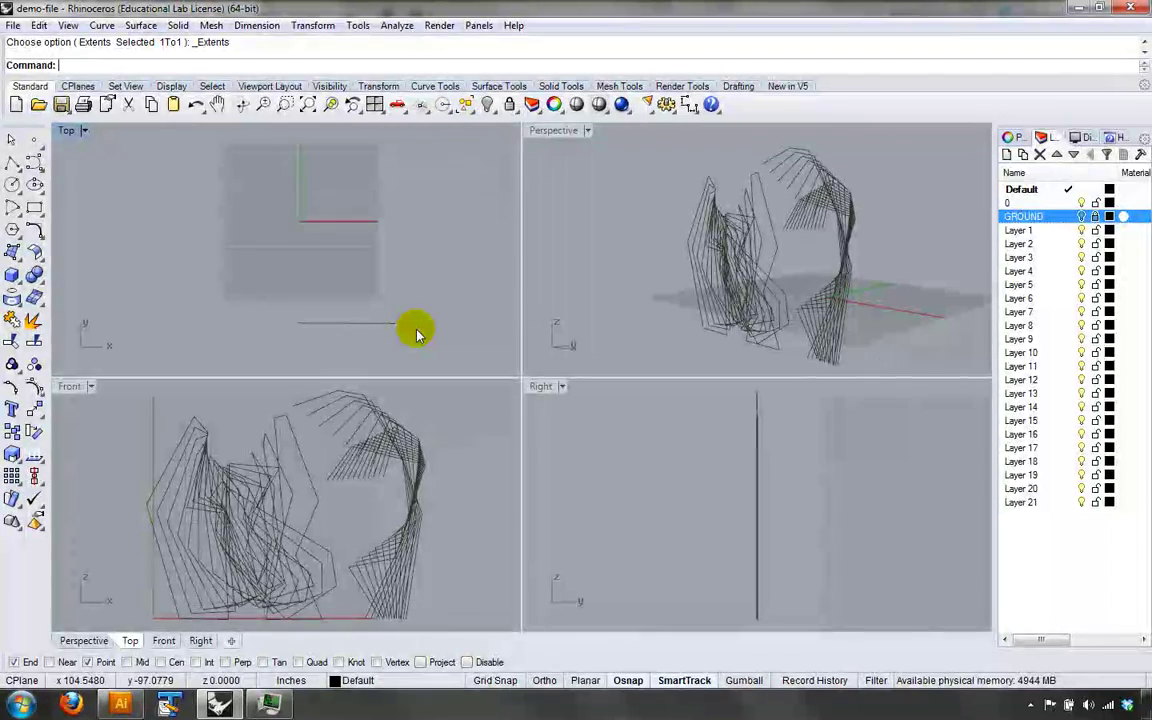
{"action": "left_click_drag", "start_coordinate": [265, 301], "coordinate": [265, 302]}
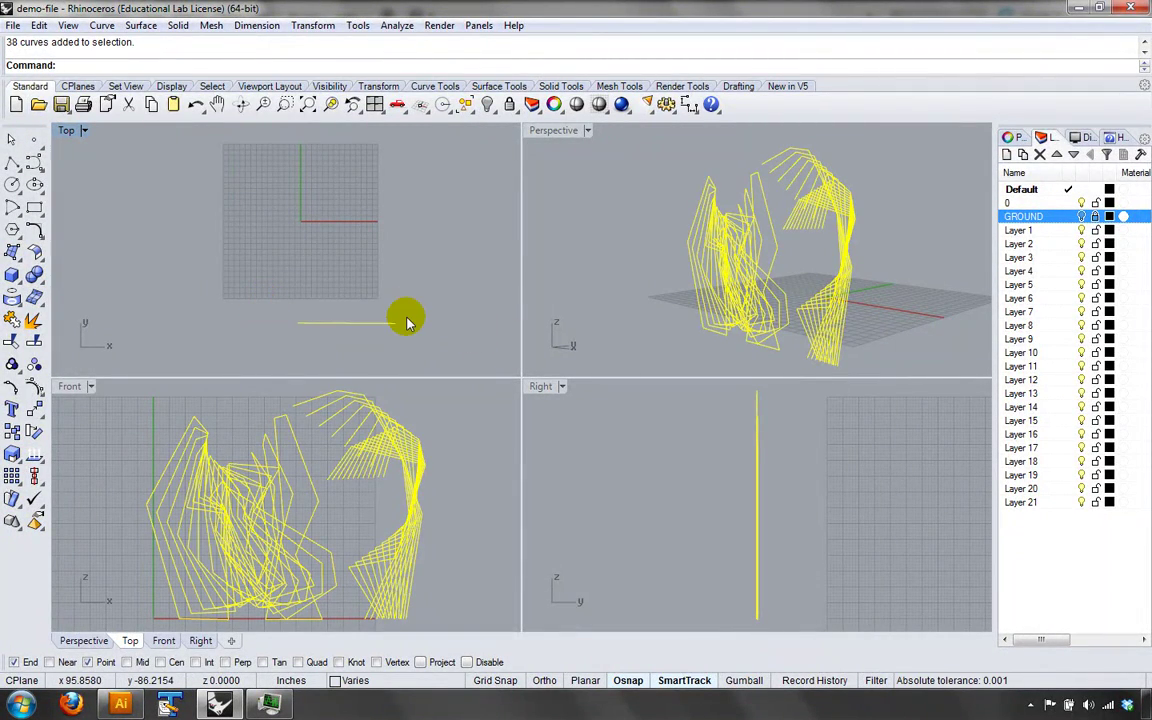
{"action": "type", "text": "move"}
{"action": "key", "text": "Return"}
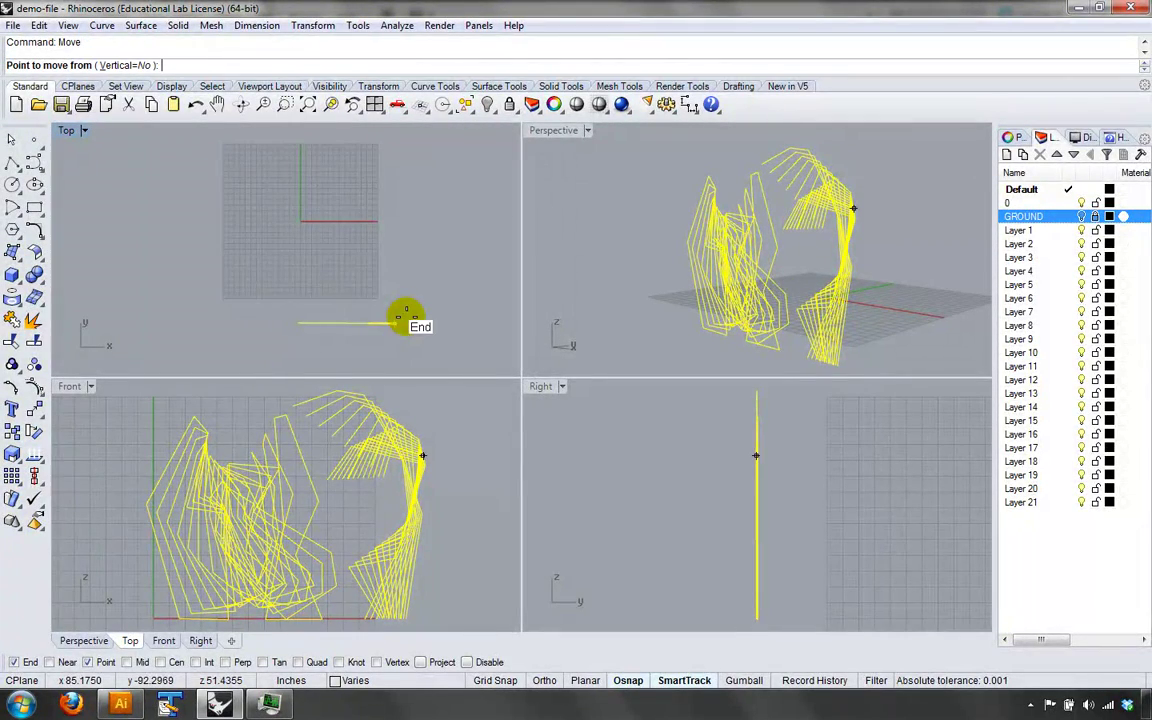
{"action": "scroll", "coordinate": [342, 275], "scroll_direction": "up", "scroll_amount": 2}
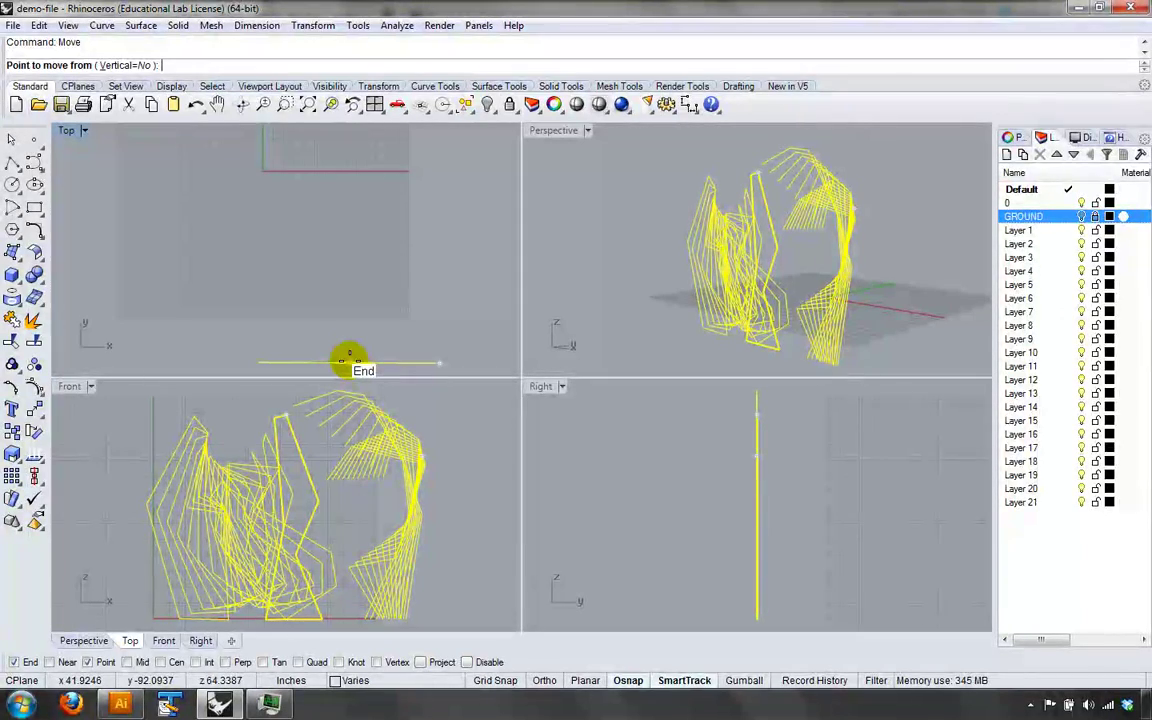
{"action": "left_click", "coordinate": [345, 360]}
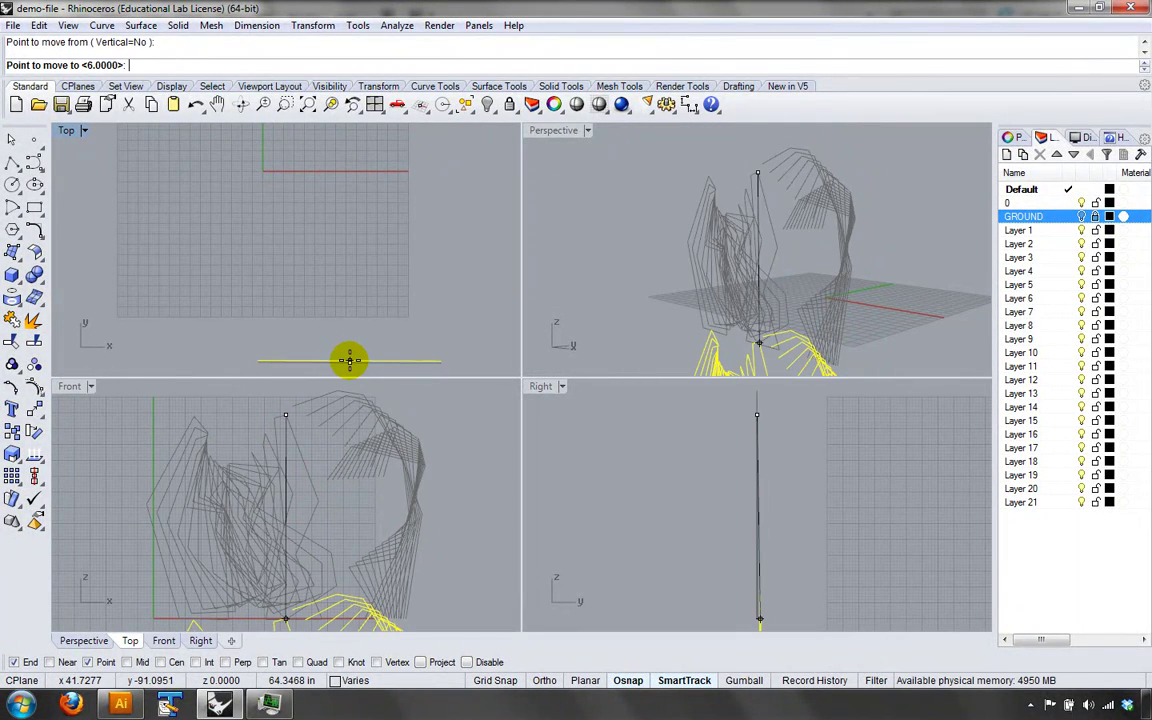
{"action": "type", "text": "0,0"}
{"action": "key", "text": "Return"}
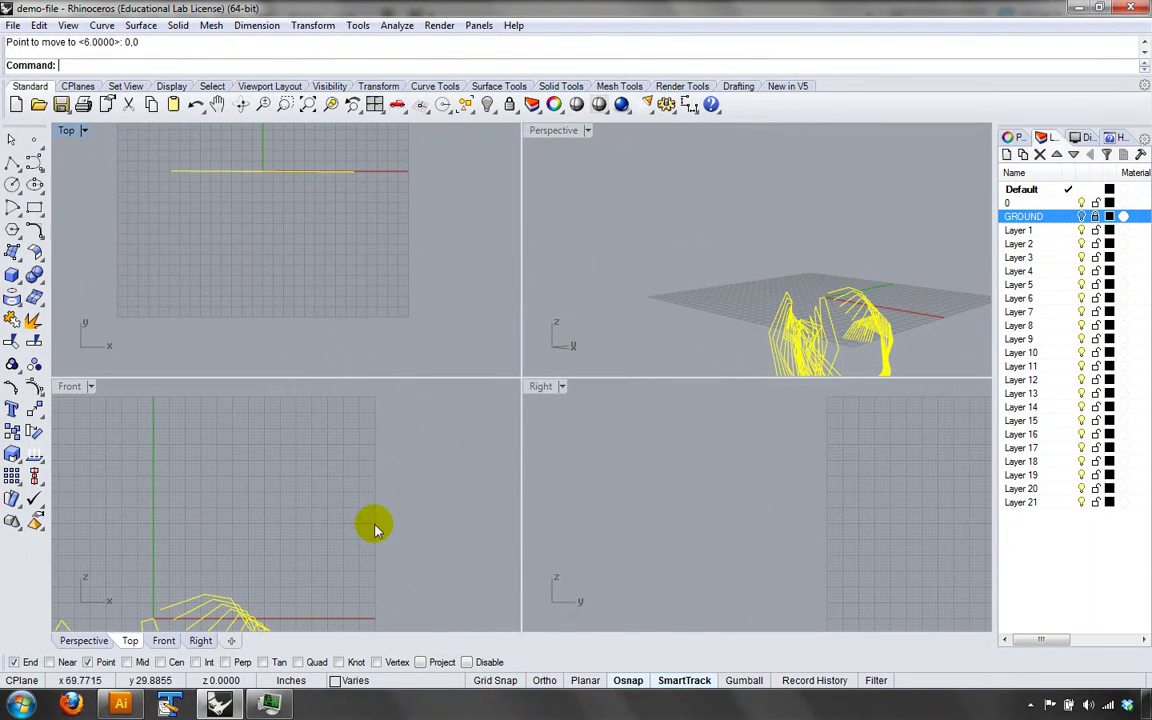
- Maximize the Front viewport and move the linework up so its base rests on the red X axis at the origin
{"action": "right_click_drag", "start_coordinate": [710, 317], "coordinate": [810, 247]}
{"action": "right_click_drag", "start_coordinate": [311, 537], "coordinate": [336, 385]}
{"action": "scroll", "coordinate": [317, 547], "scroll_direction": "down", "scroll_amount": 4}
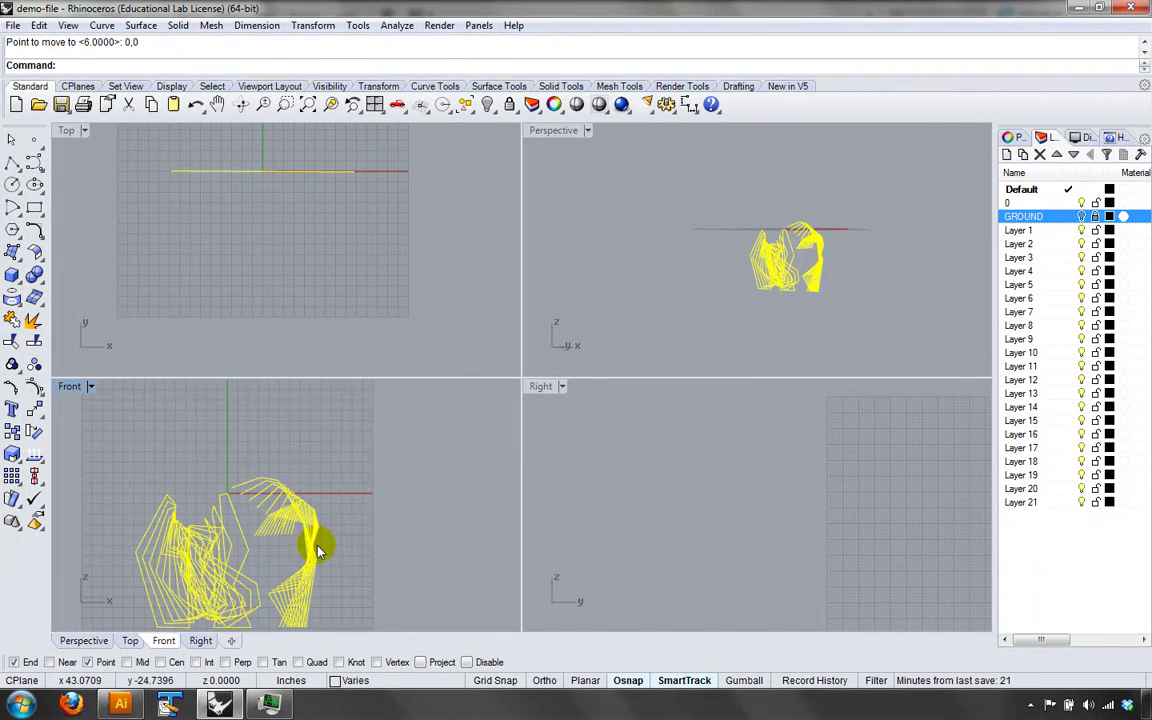
{"action": "scroll", "coordinate": [319, 545], "scroll_direction": "up", "scroll_amount": 3}
{"action": "scroll", "coordinate": [333, 560], "scroll_direction": "up", "scroll_amount": 3}
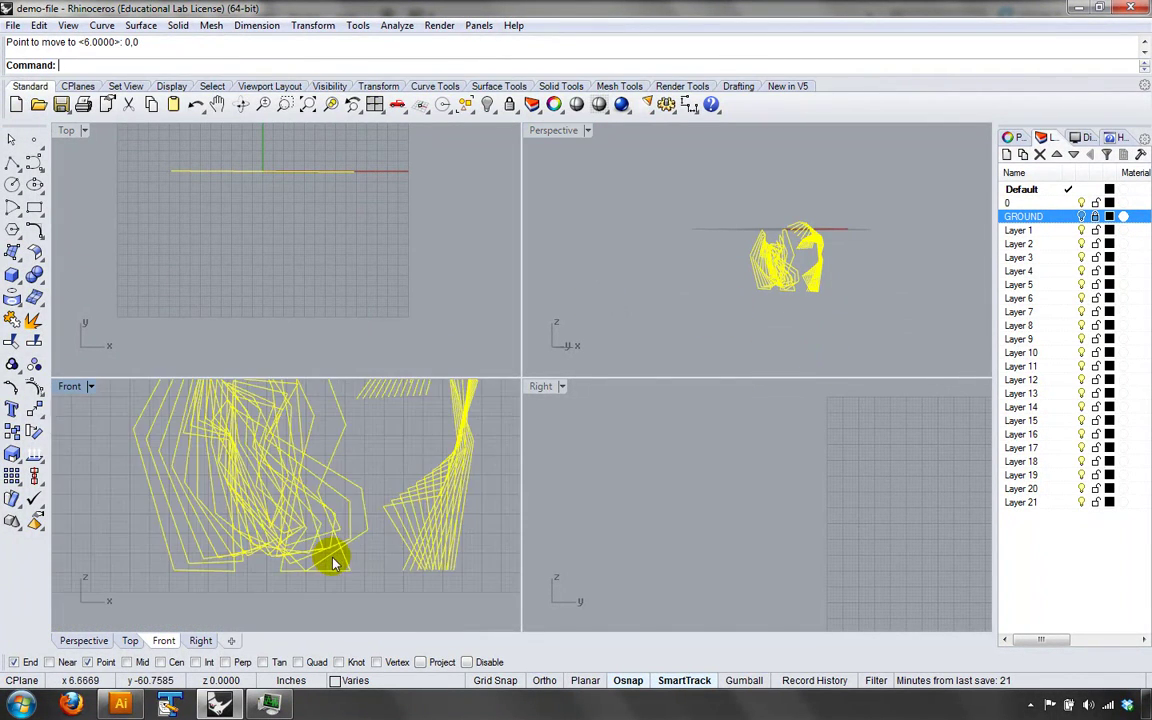
{"action": "scroll", "coordinate": [340, 545], "scroll_direction": "up", "scroll_amount": 2}
{"action": "double_click", "coordinate": [72, 386]}
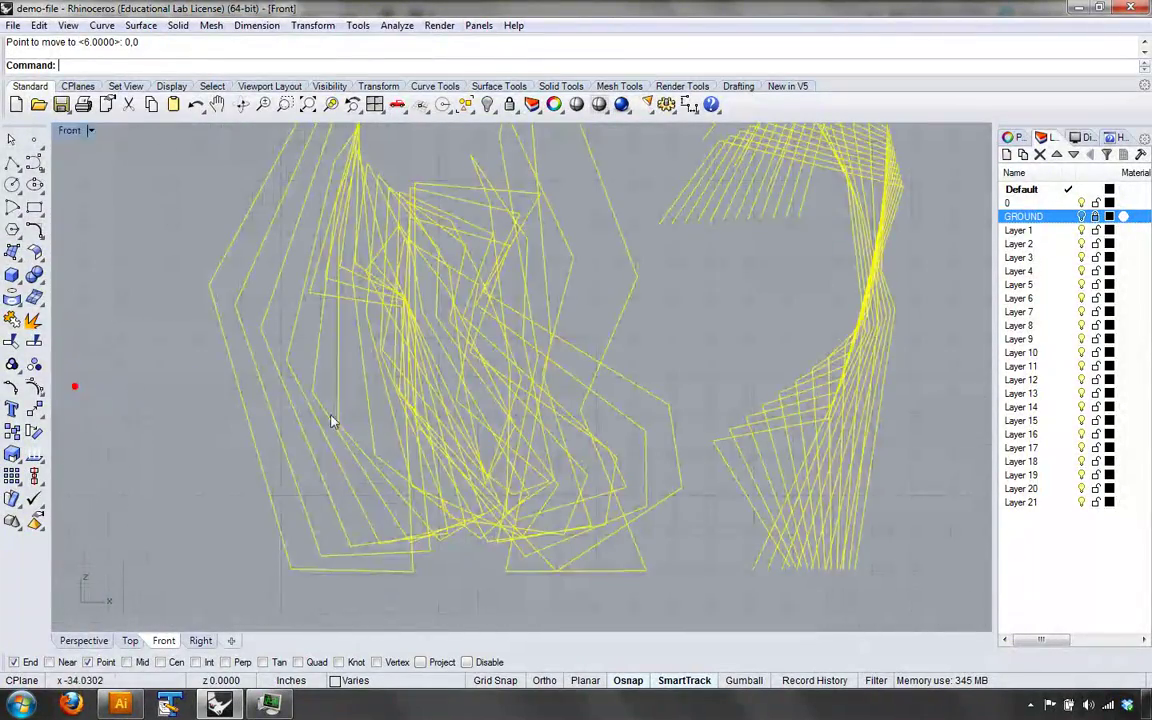
{"action": "scroll", "coordinate": [503, 296], "scroll_direction": "down", "scroll_amount": 4}
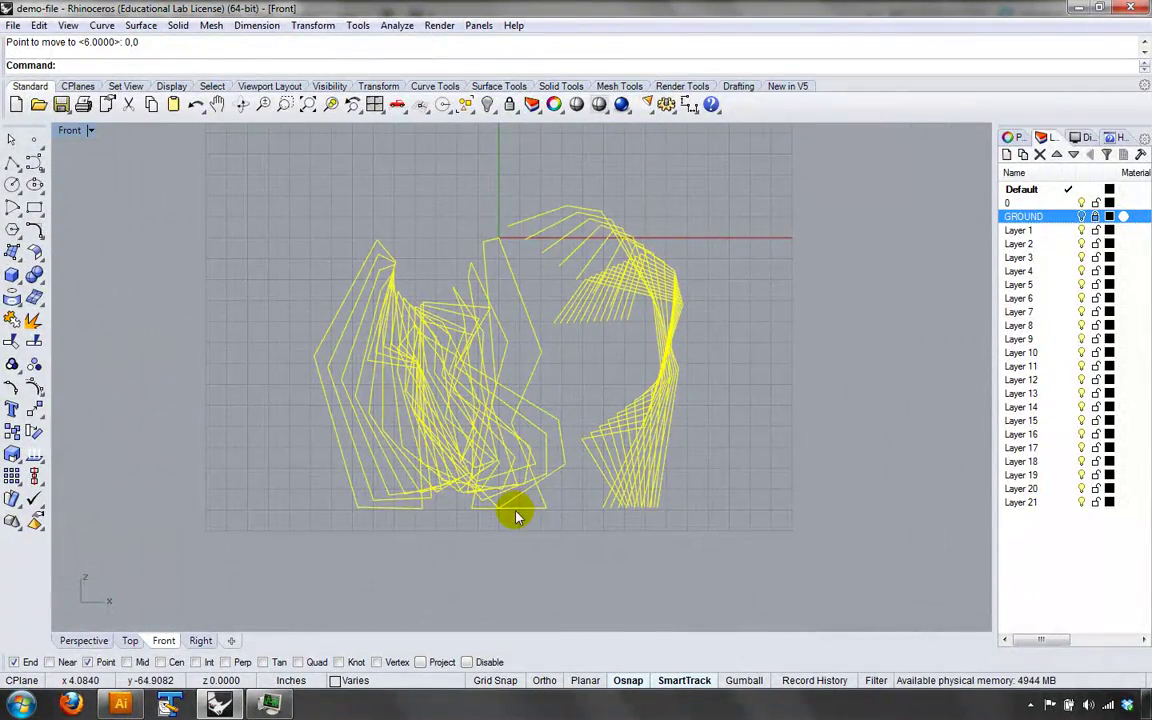
{"action": "scroll", "coordinate": [514, 509], "scroll_direction": "up", "scroll_amount": 3}
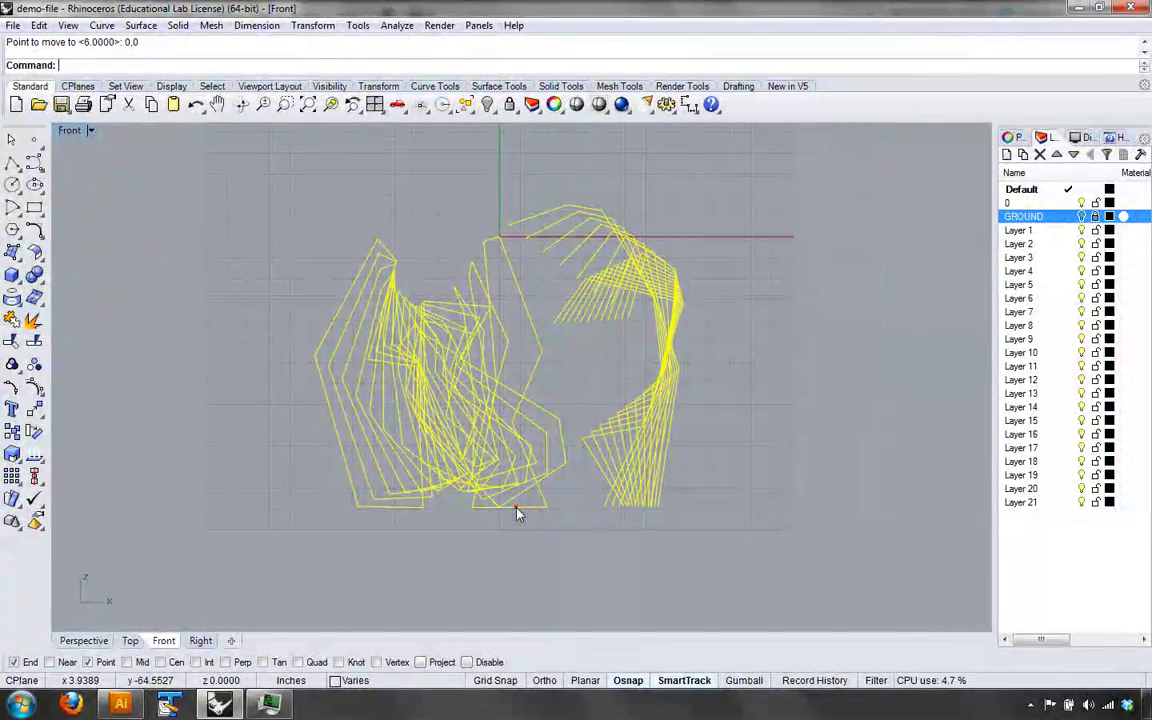
{"action": "left_click_drag", "start_coordinate": [517, 513], "coordinate": [470, 224]}
{"action": "scroll", "coordinate": [513, 255], "scroll_direction": "up", "scroll_amount": 3}
{"action": "scroll", "coordinate": [510, 238], "scroll_direction": "up", "scroll_amount": 5}
{"action": "scroll", "coordinate": [575, 330], "scroll_direction": "down", "scroll_amount": 5}
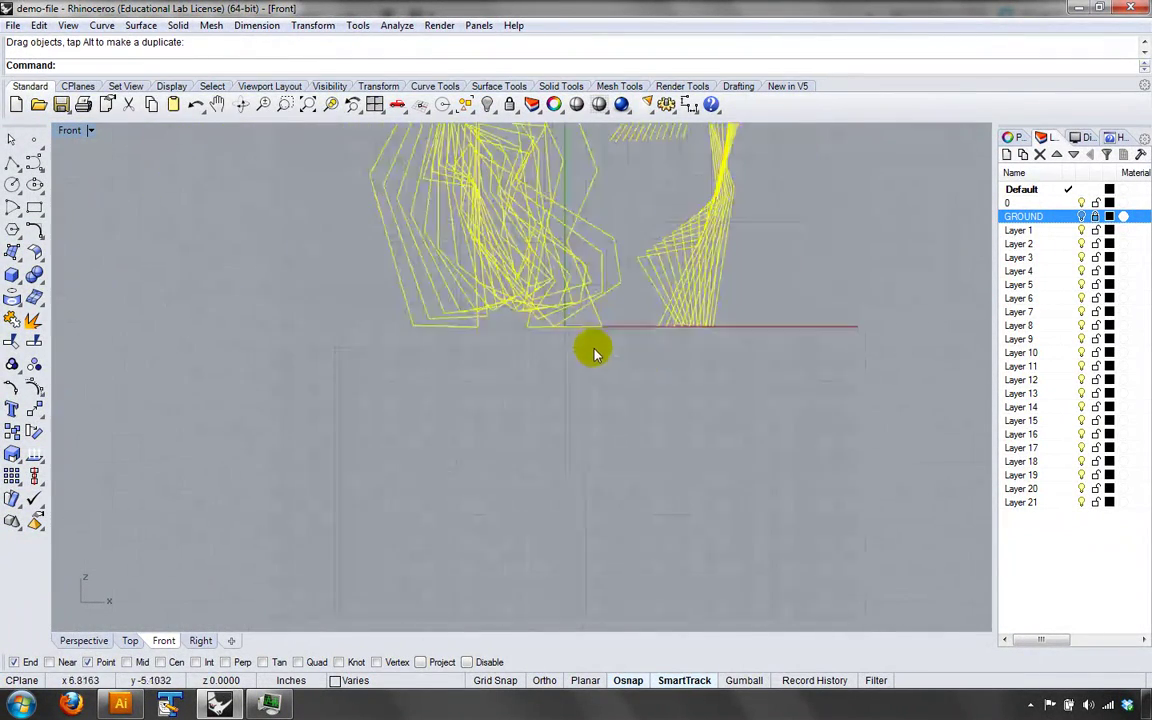
{"action": "right_click_drag", "start_coordinate": [681, 368], "coordinate": [668, 466]}
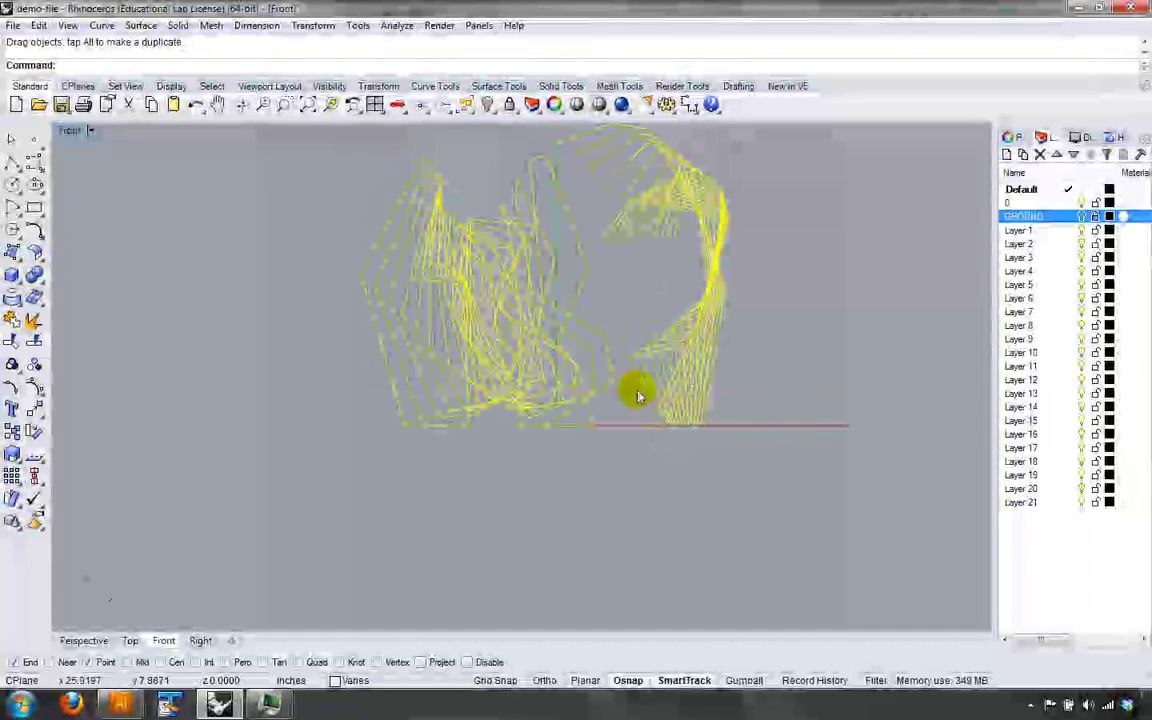
{"action": "right_click_drag", "start_coordinate": [812, 427], "coordinate": [750, 444]}
{"action": "left_click", "coordinate": [461, 399]}
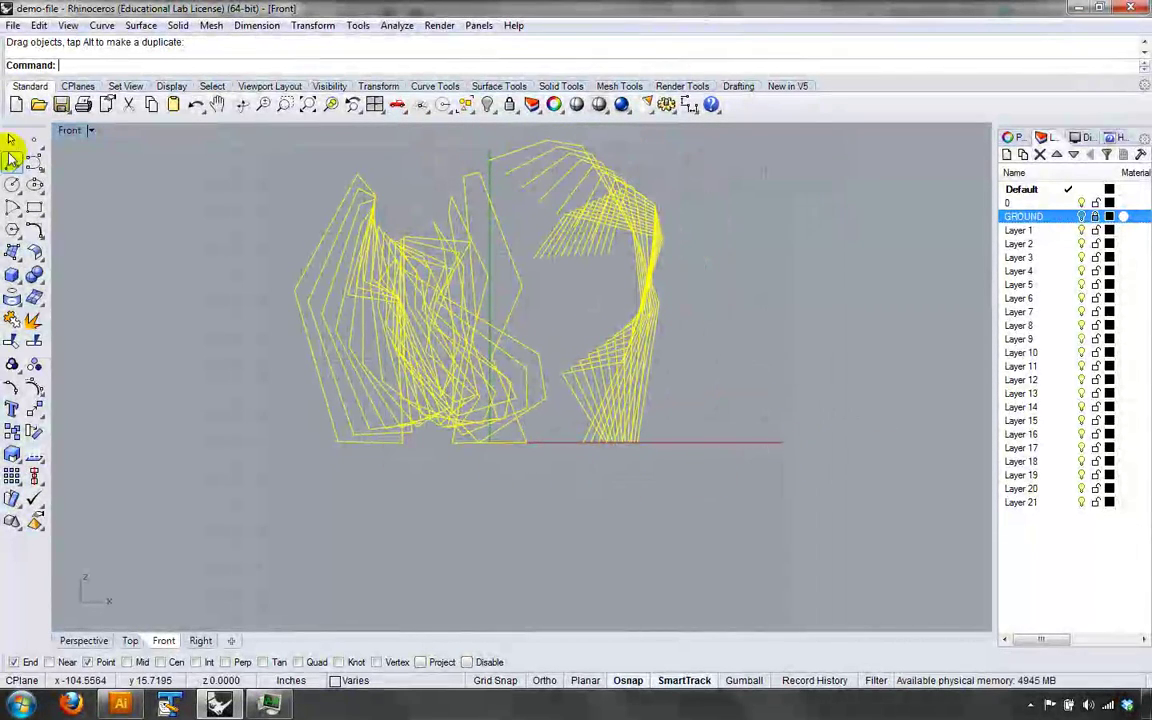
- Switch the maximized Front viewport to a Perspective view and orbit around the upright linework
{"action": "left_click", "coordinate": [89, 129]}
{"action": "mouse_move", "coordinate": [120, 401]}
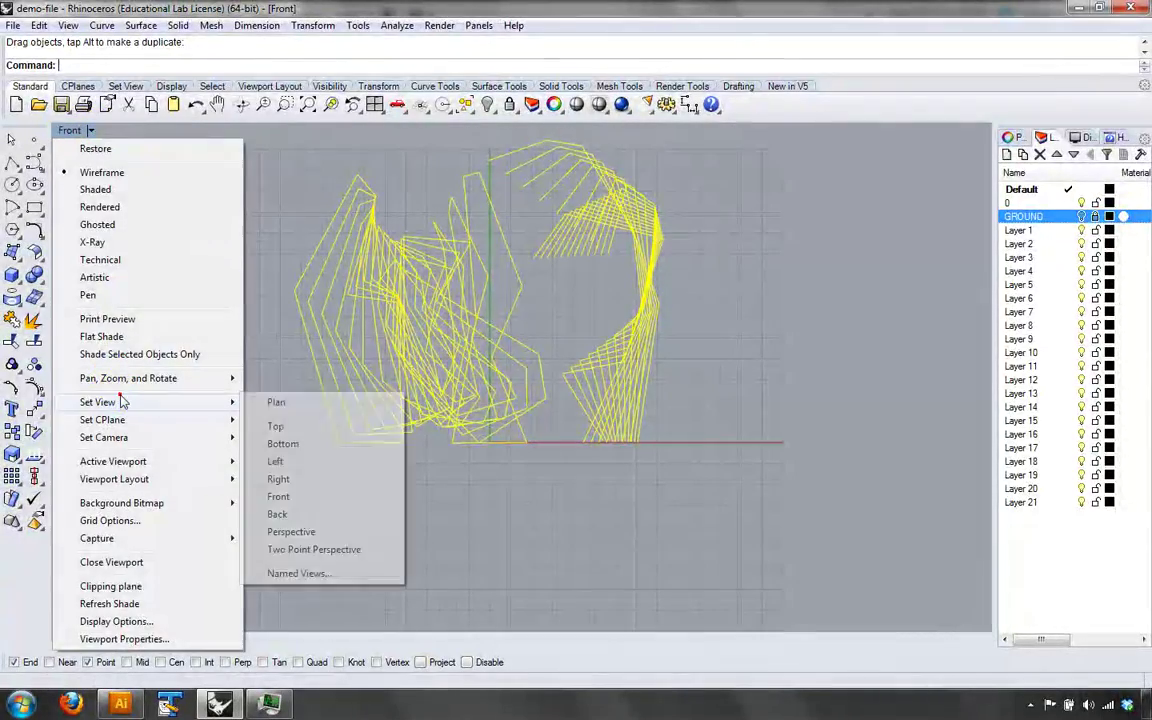
{"action": "left_click", "coordinate": [289, 537]}
{"action": "right_click_drag", "start_coordinate": [545, 425], "coordinate": [470, 404]}
- Set the maximized viewport to the Top view and restore the four-viewport layout
{"action": "left_click", "coordinate": [114, 130]}
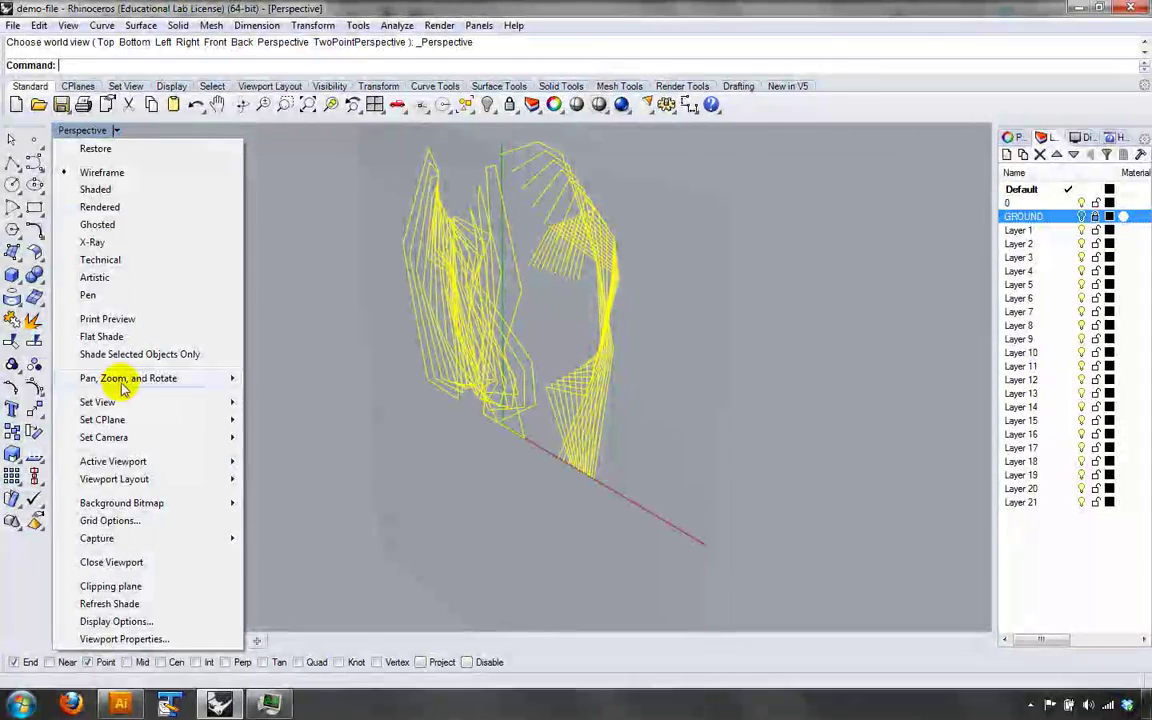
{"action": "mouse_move", "coordinate": [120, 401]}
{"action": "left_click", "coordinate": [276, 425]}
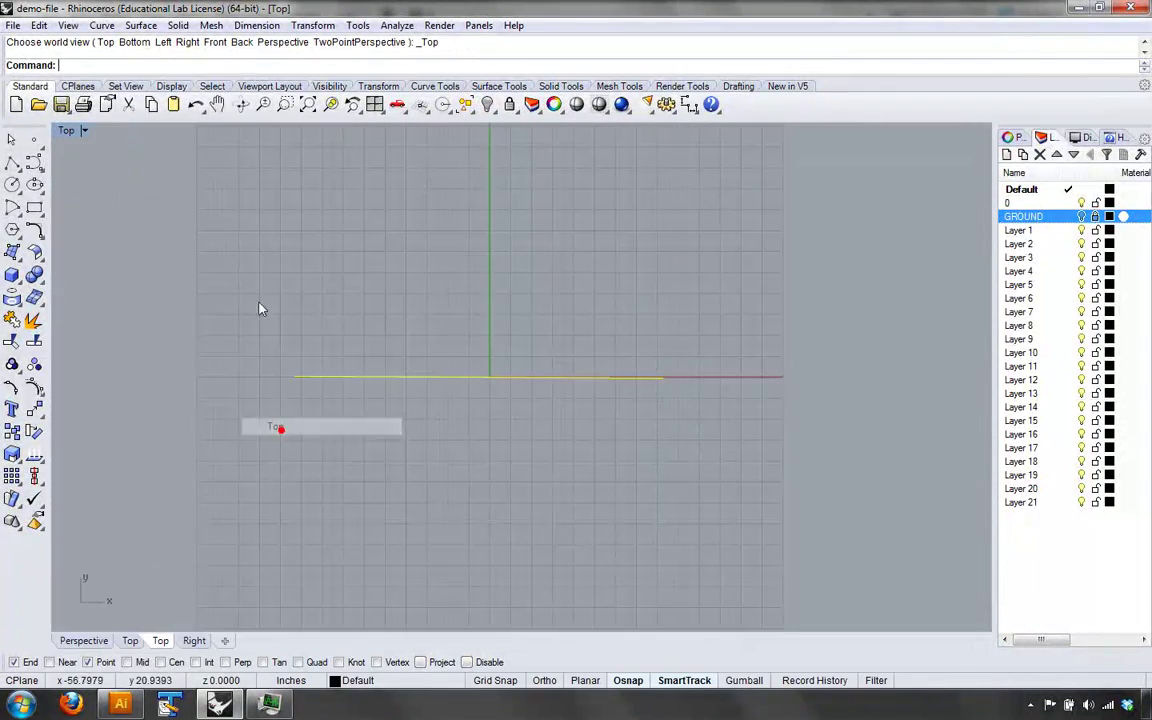
{"action": "double_click", "coordinate": [66, 130]}
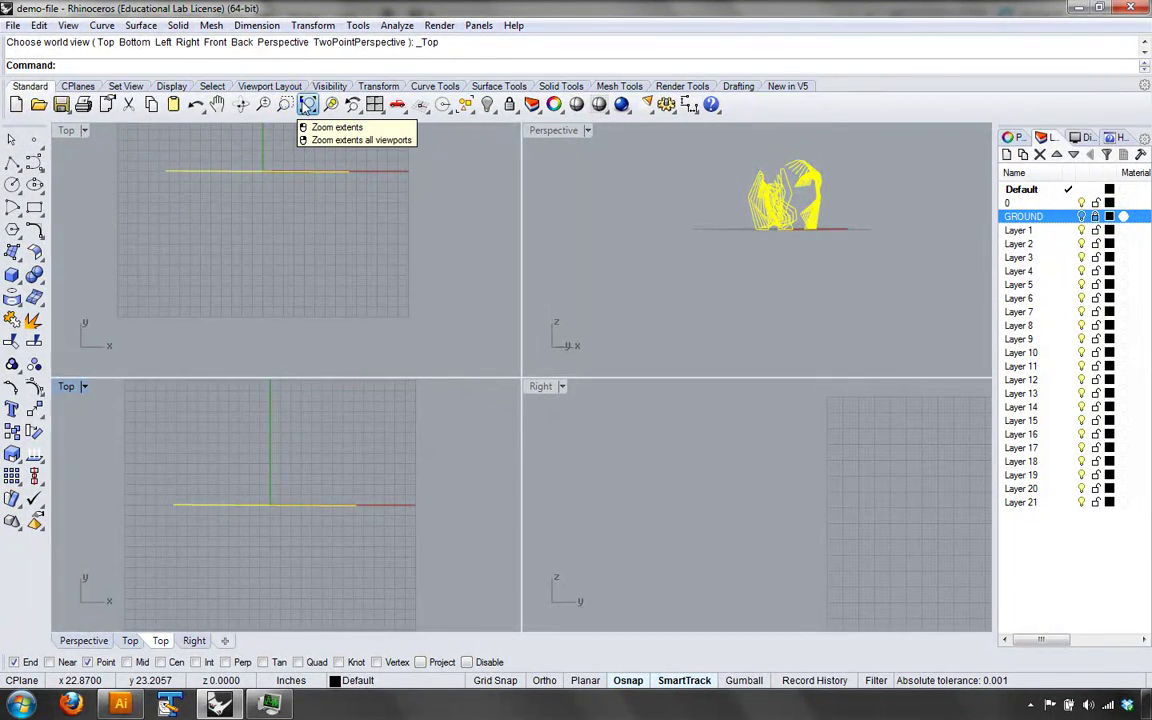
- Zoom every viewport to the linework's extents and deselect the curves
{"action": "right_click", "coordinate": [307, 104]}
{"action": "right_click_drag", "start_coordinate": [766, 262], "coordinate": [681, 239]}
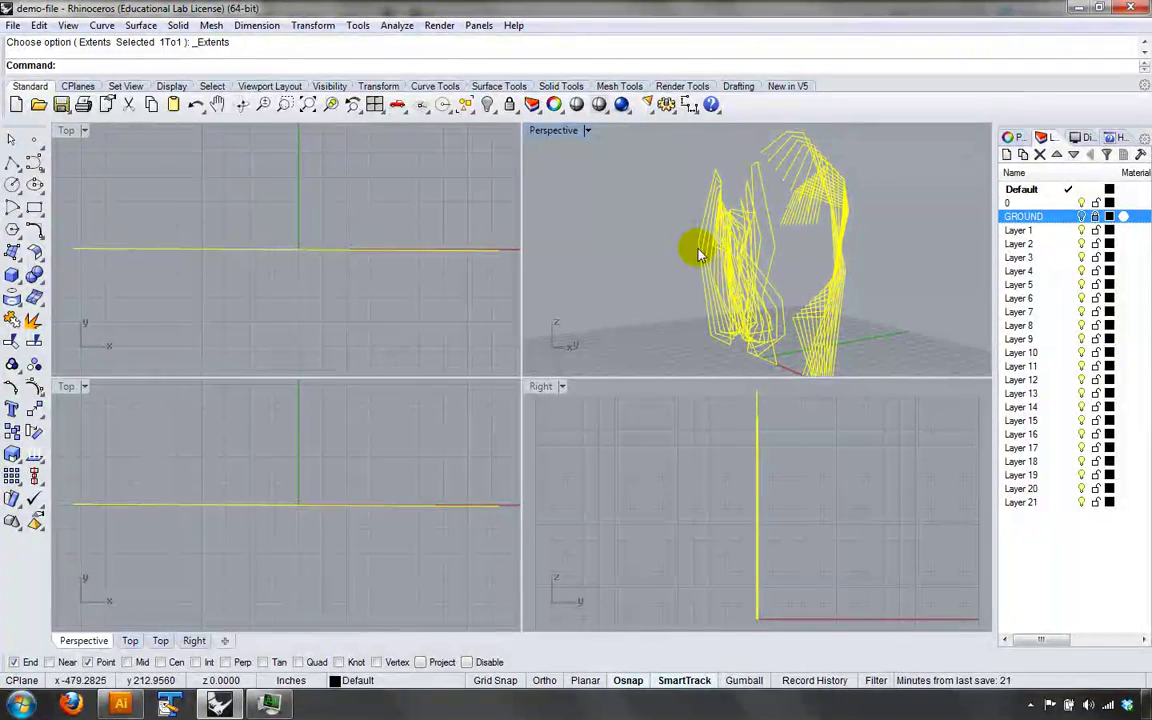
{"action": "right_click_drag", "start_coordinate": [752, 275], "coordinate": [810, 270]}
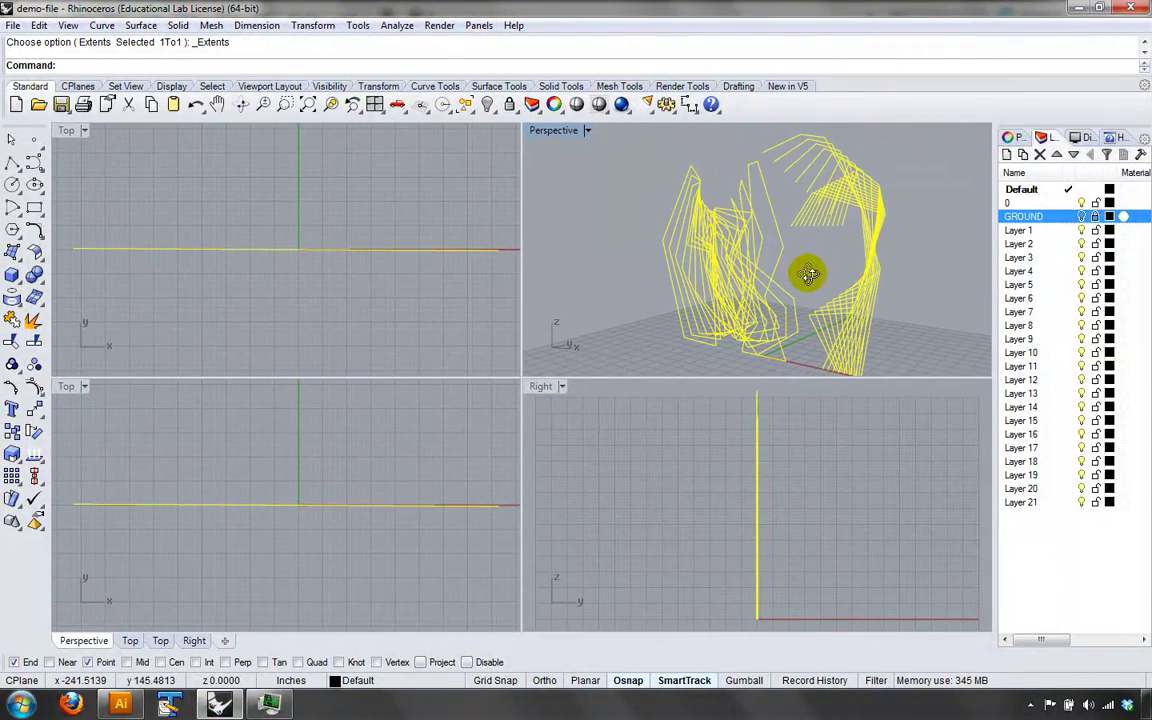
{"action": "left_click", "coordinate": [595, 249]}
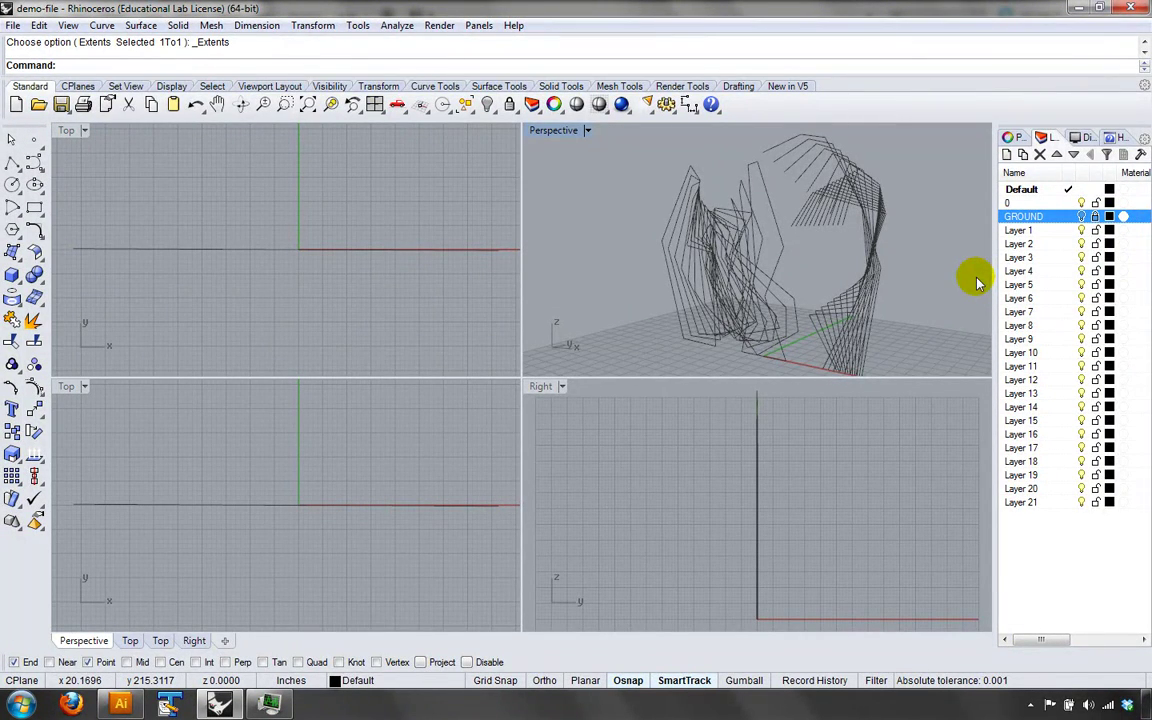
{"action": "right_click_drag", "start_coordinate": [978, 281], "coordinate": [770, 304]}
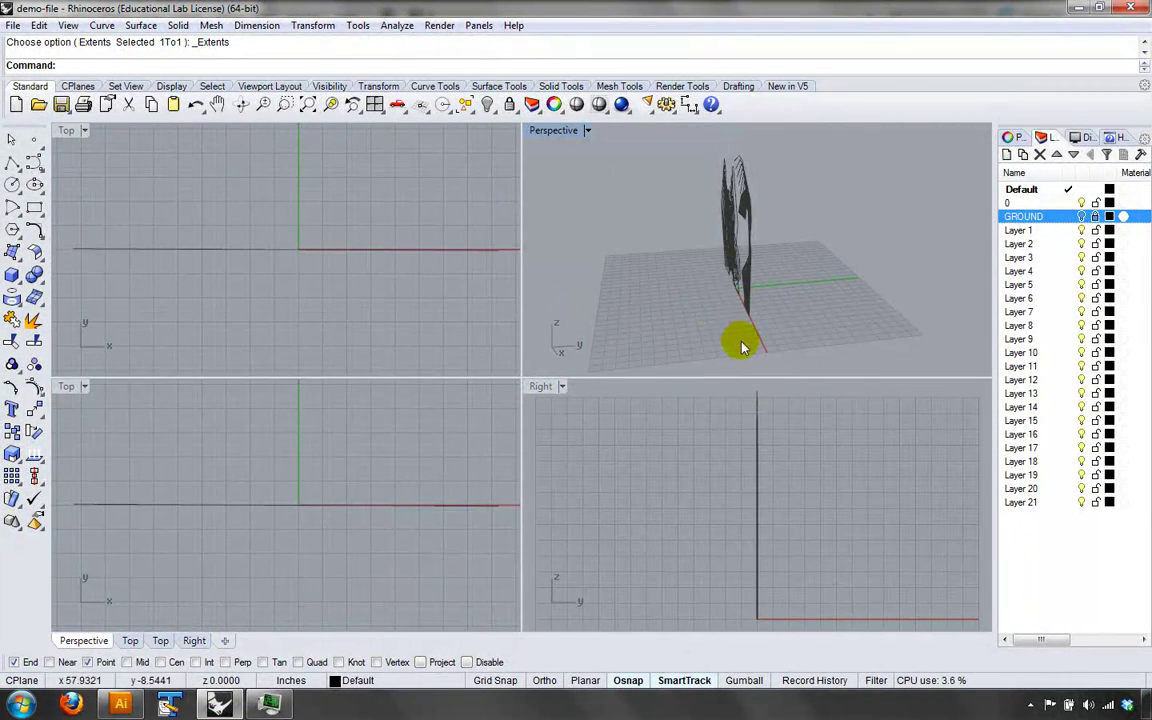
{"action": "right_click_drag", "start_coordinate": [674, 301], "coordinate": [748, 300]}
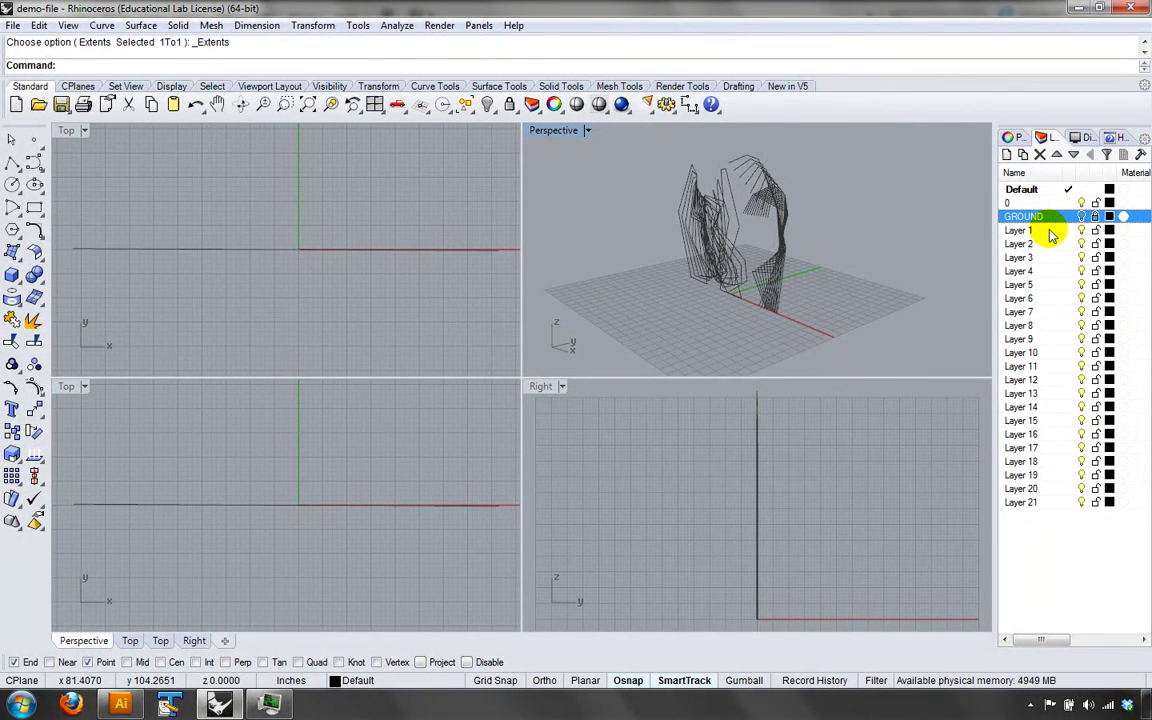
{"action": "left_click", "coordinate": [1050, 231]}
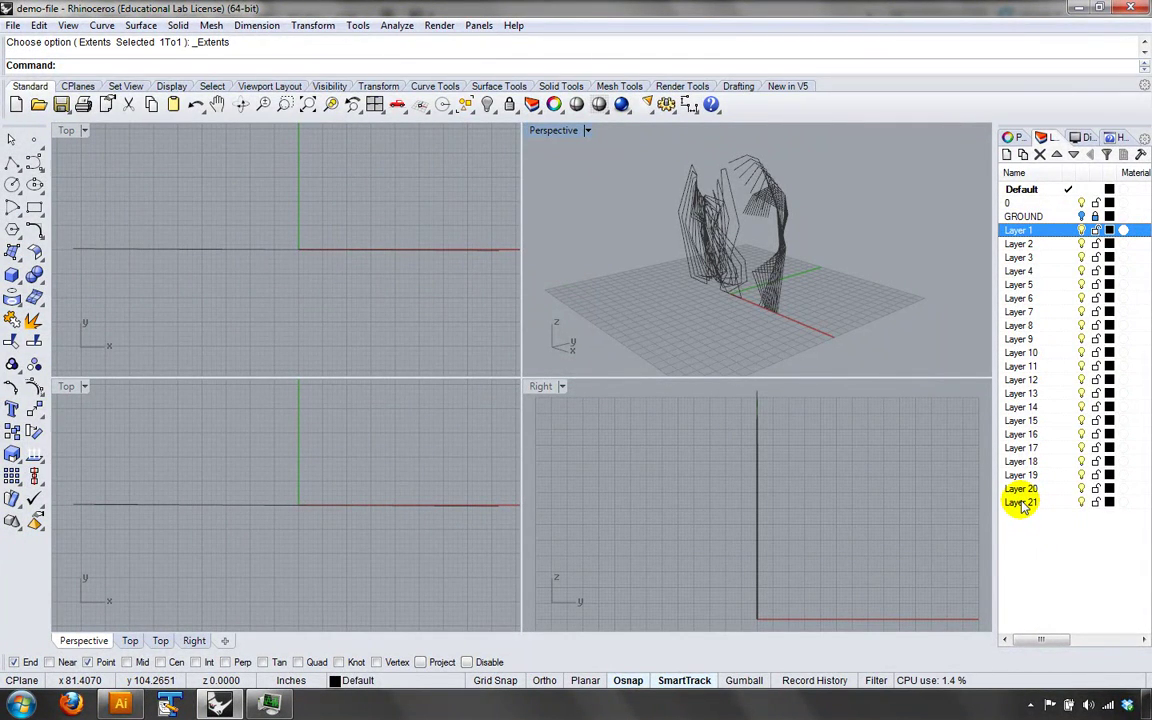
{"action": "left_click", "coordinate": [1013, 138]}
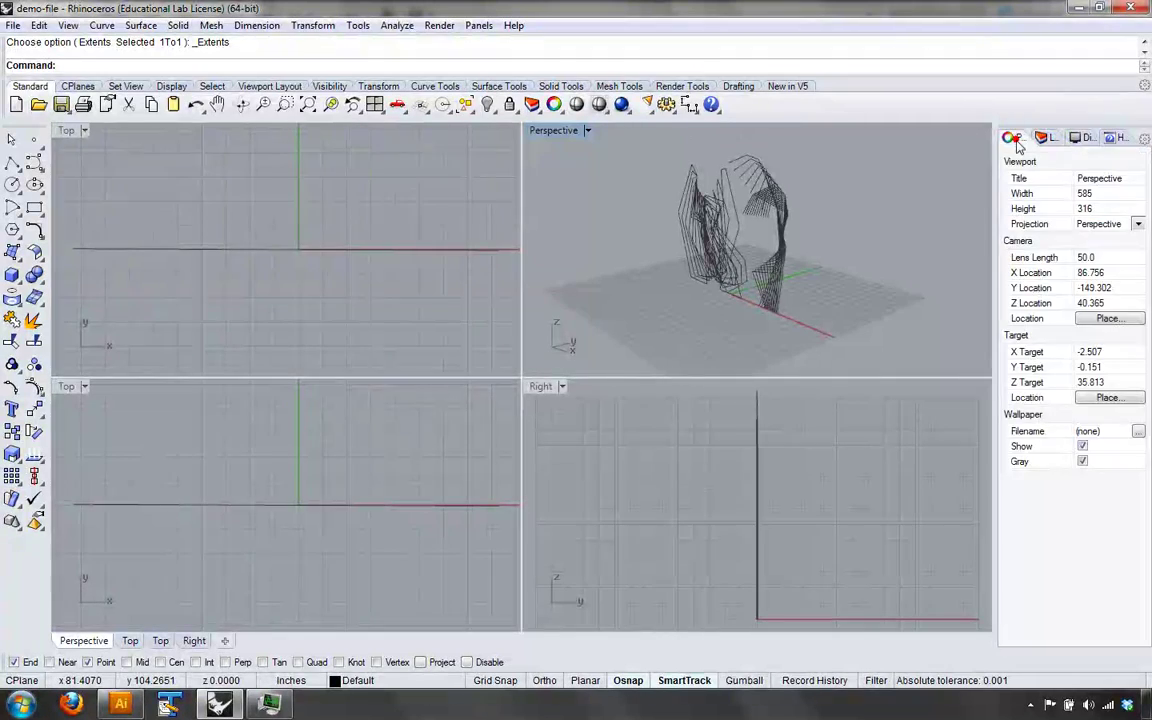
{"action": "left_click", "coordinate": [1046, 139]}
{"action": "left_click", "coordinate": [1087, 139]}
{"action": "left_click", "coordinate": [1117, 139]}
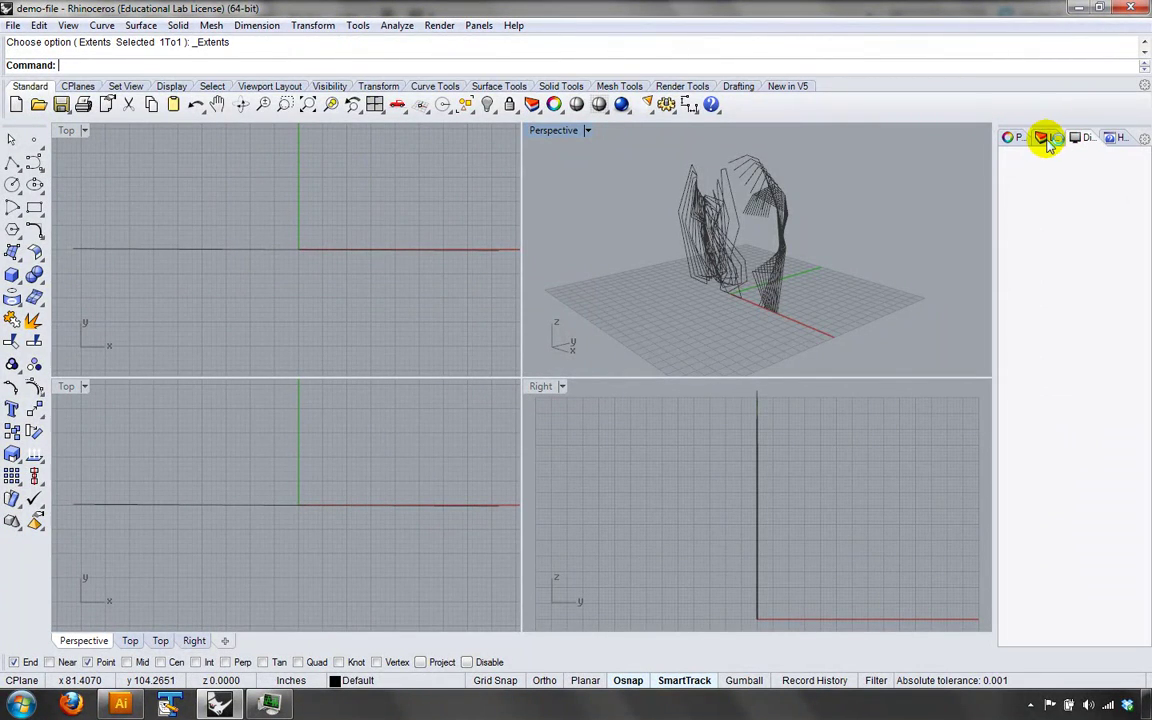
{"action": "left_click", "coordinate": [1045, 140]}
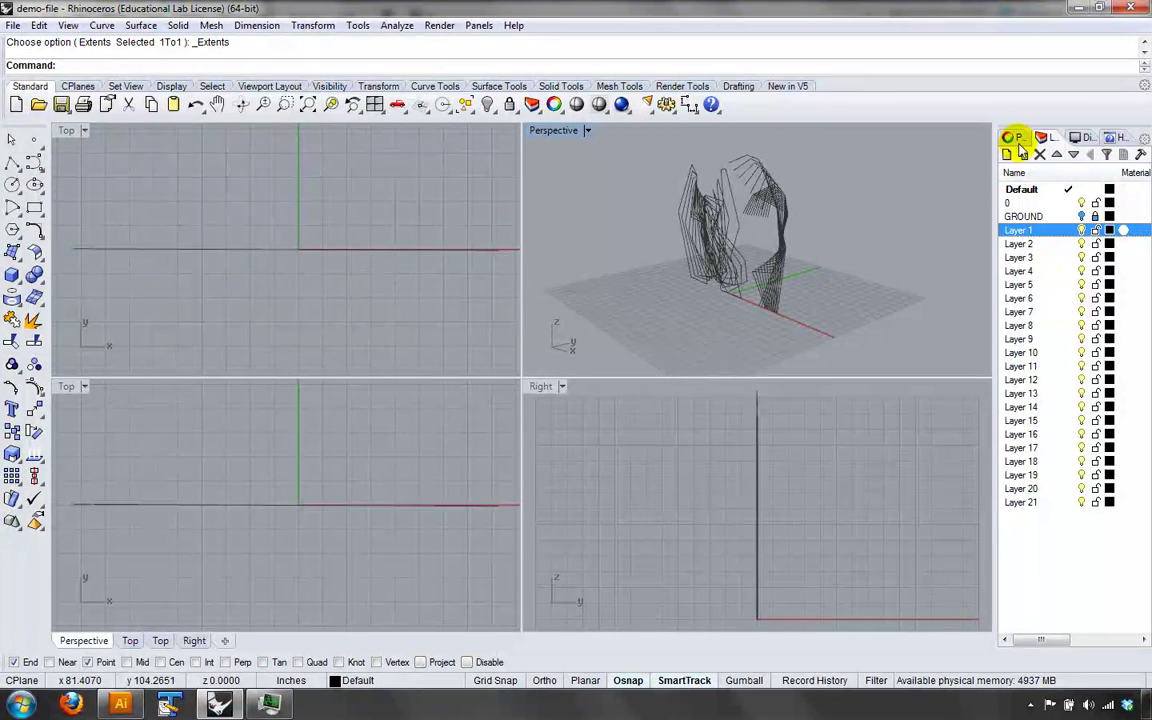
- Turn off Layer 2 through Layer 21 together, leaving Layer 1 on
{"action": "left_click", "coordinate": [1022, 244]}
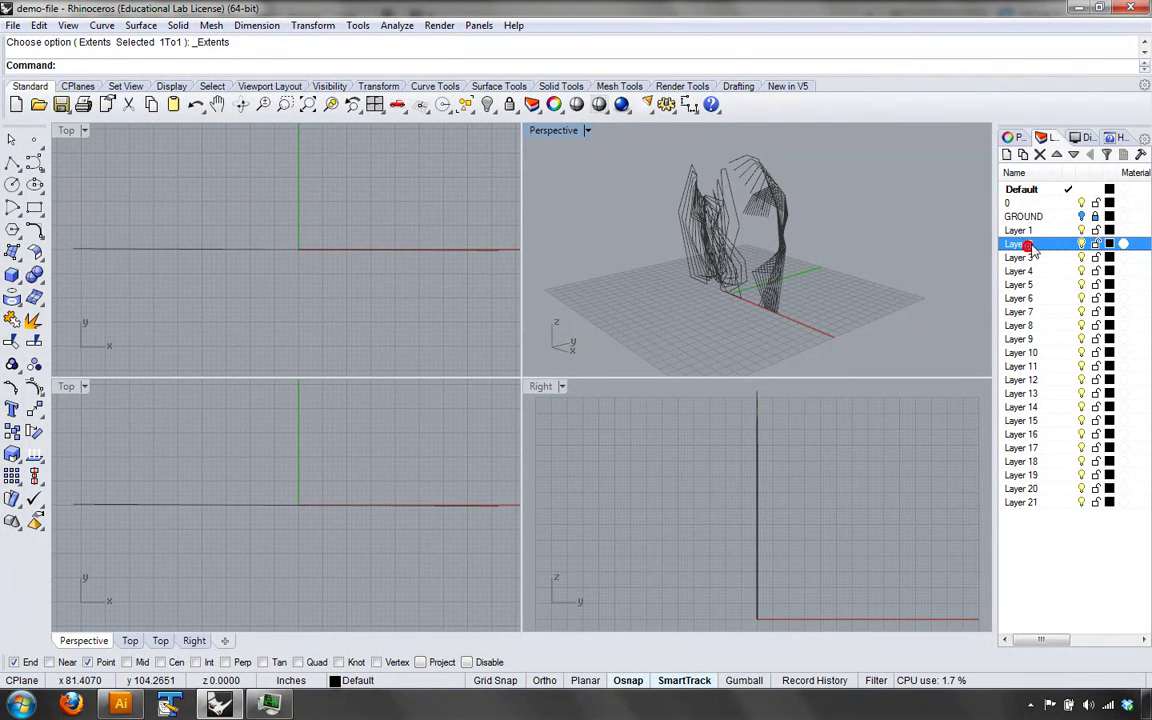
{"action": "left_click", "coordinate": [1022, 502], "text": "shift"}
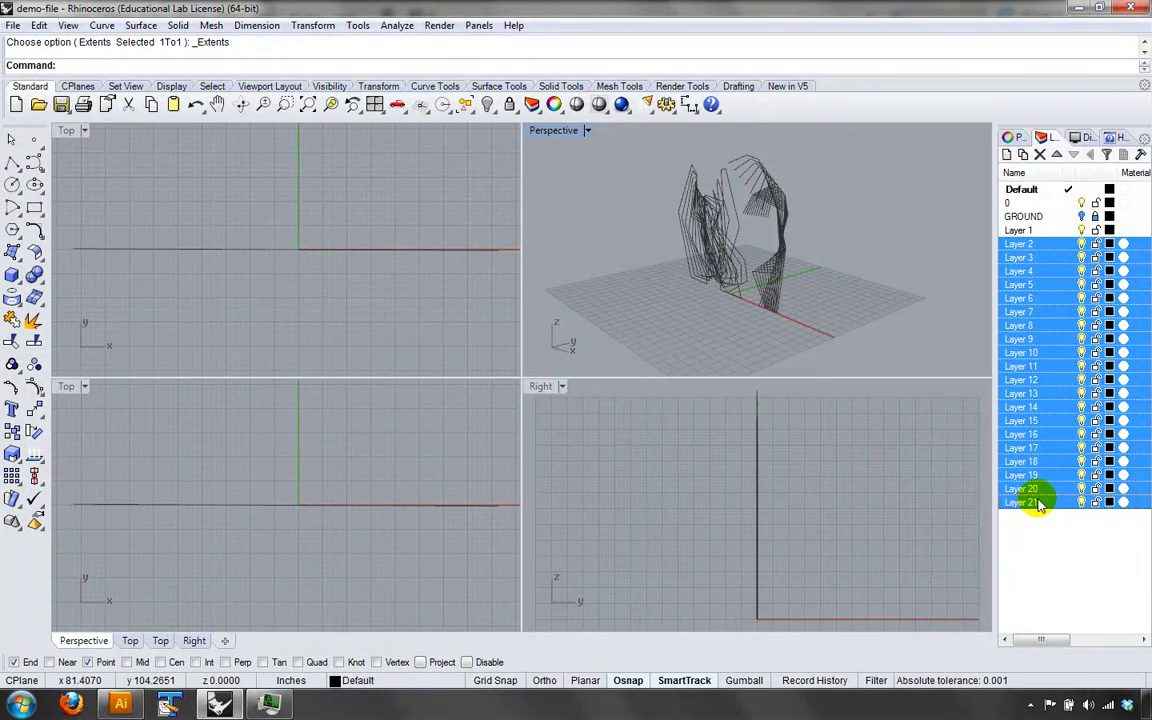
{"action": "right_click", "coordinate": [1058, 503]}
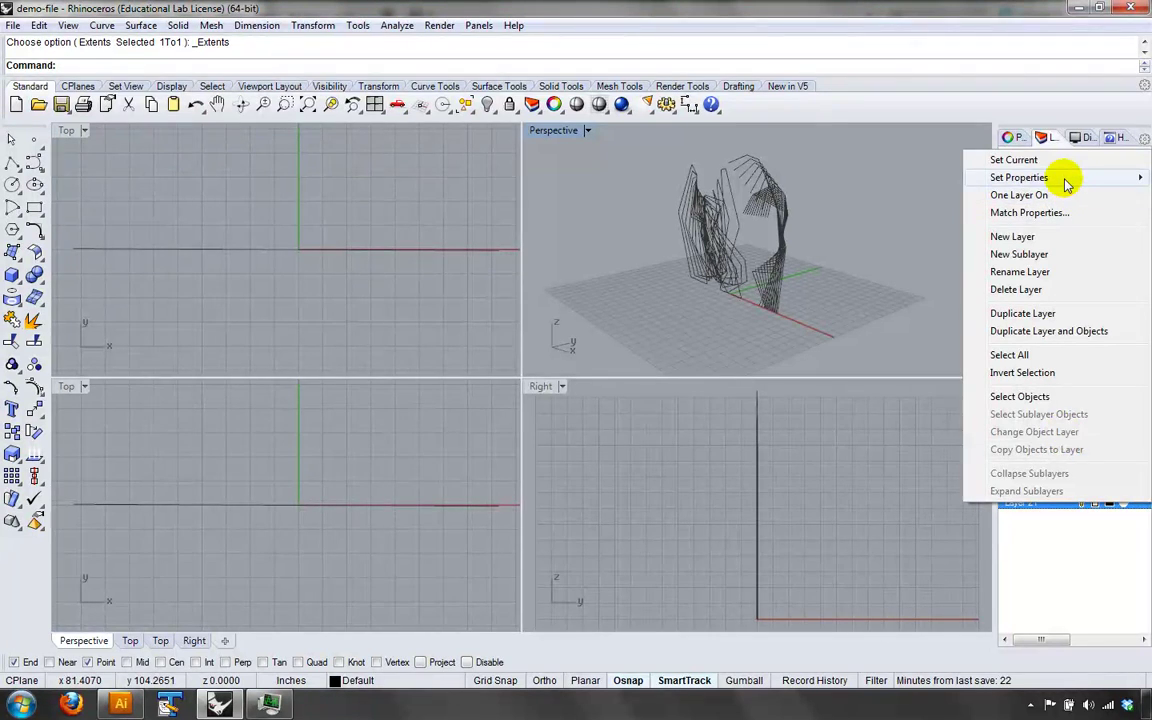
{"action": "mouse_move", "coordinate": [1062, 177]}
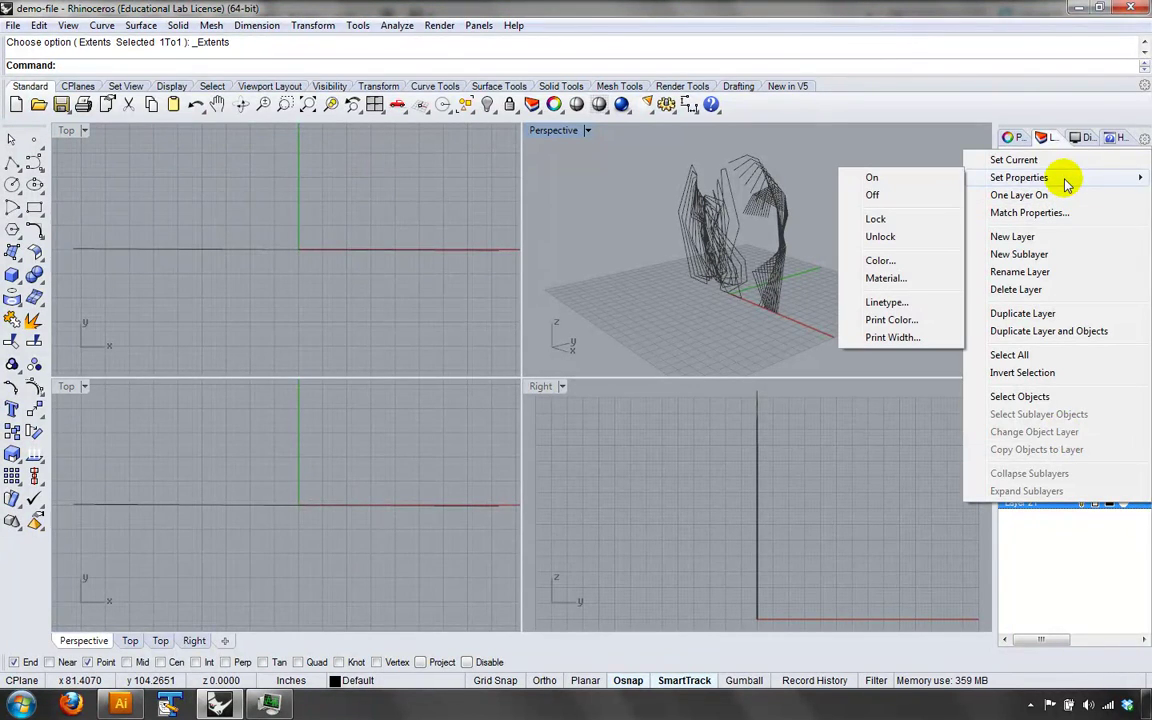
{"action": "left_click", "coordinate": [908, 195]}
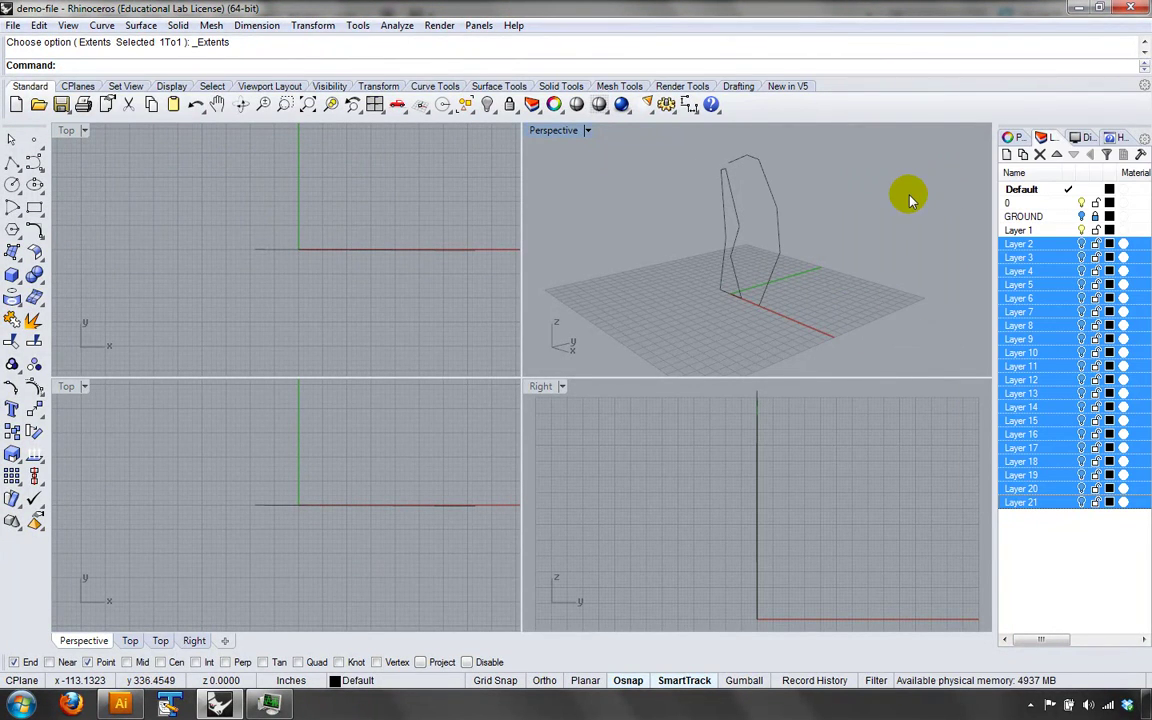
- Make Layer 1 the current layer and turn Layer 9 off
{"action": "left_click", "coordinate": [1071, 339]}
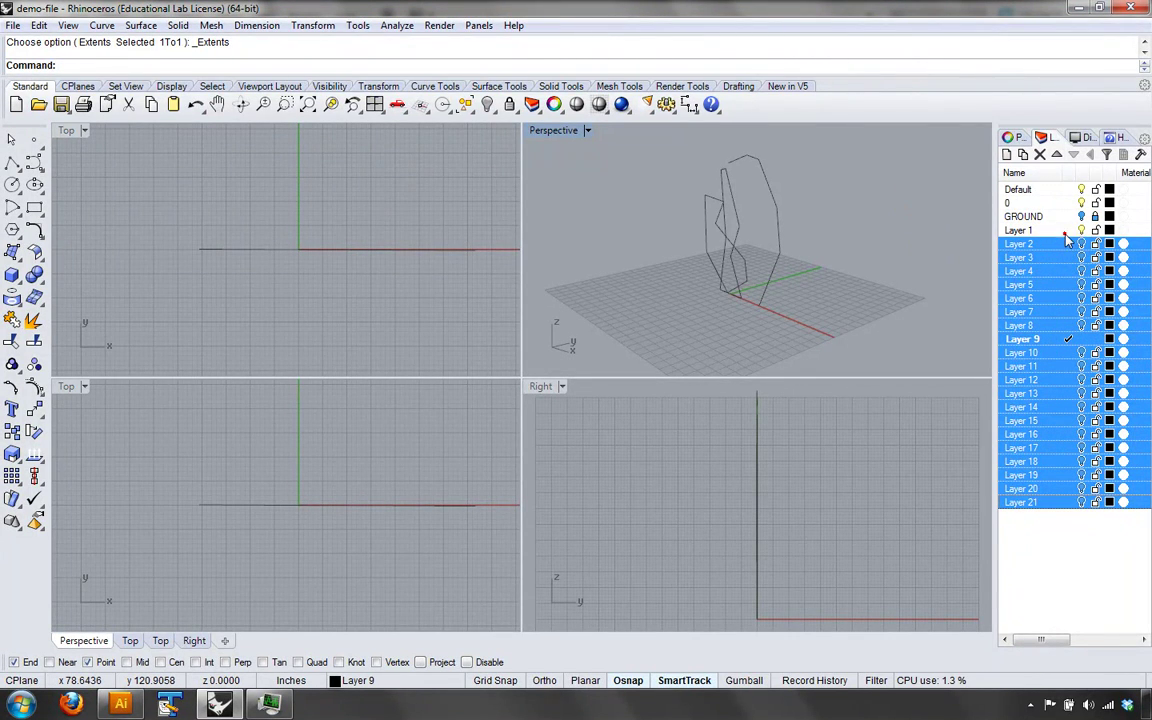
{"action": "left_click", "coordinate": [1068, 231]}
{"action": "left_click", "coordinate": [1082, 336]}
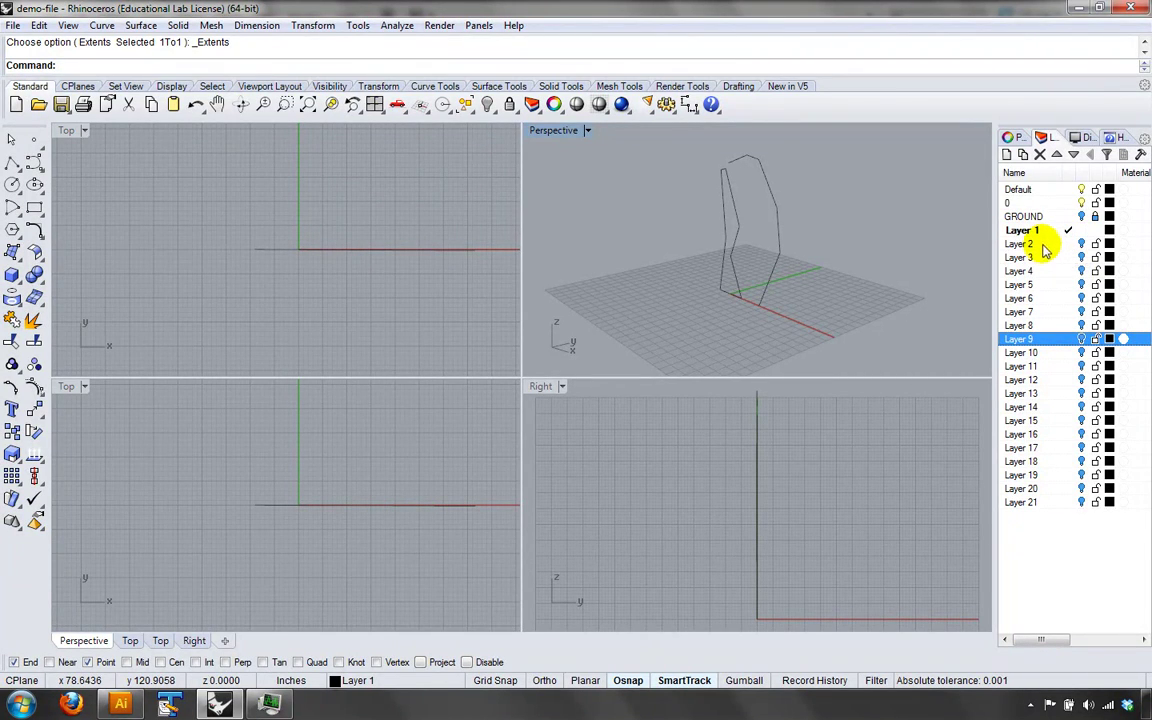
{"action": "mouse_move", "coordinate": [849, 244]}
{"action": "right_mouse_down"}
{"action": "mouse_move", "coordinate": [795, 300]}
{"action": "mouse_move", "coordinate": [724, 283]}
{"action": "mouse_move", "coordinate": [738, 288]}
{"action": "right_mouse_up"}
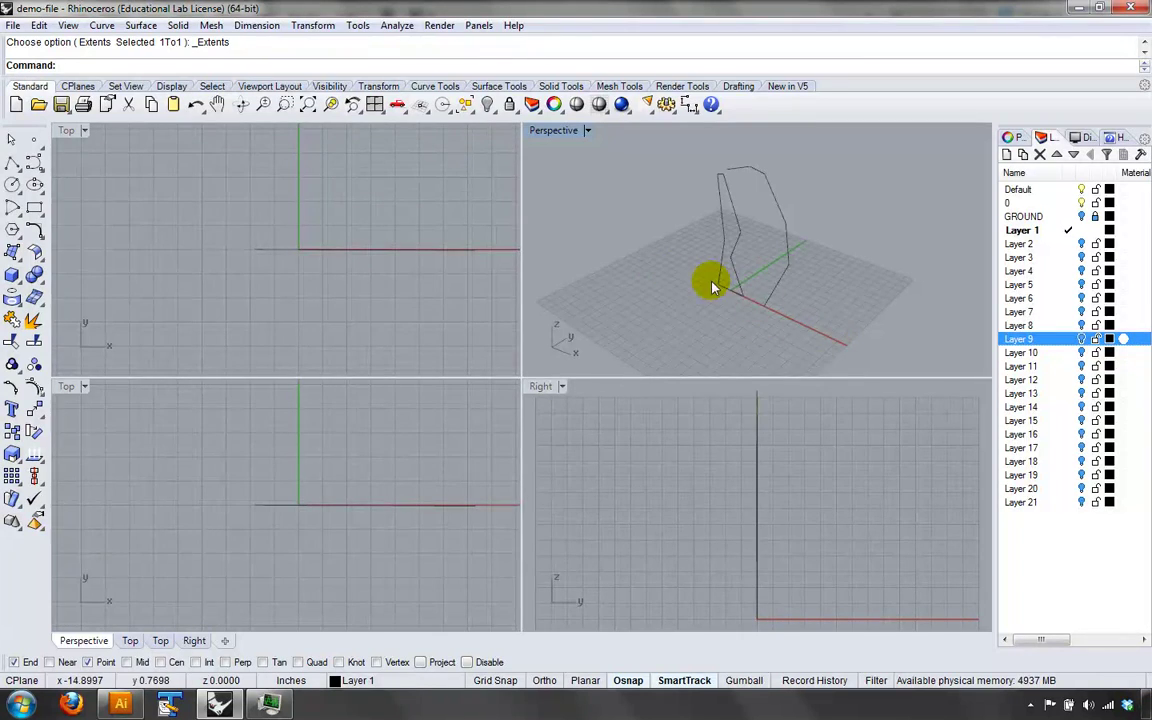
{"action": "right_click_drag", "start_coordinate": [711, 287], "coordinate": [600, 280]}
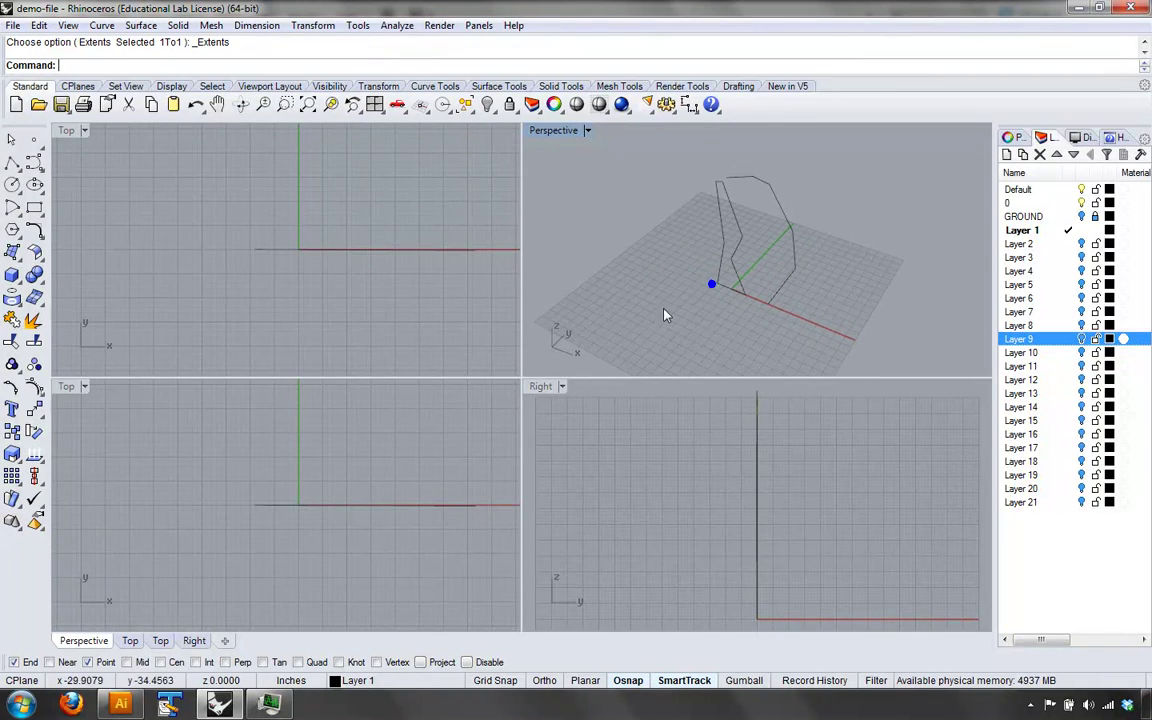
- Make Default the current layer and leave only Layer 2's section curves visible, with Layer 1 hidden
{"action": "left_click", "coordinate": [1072, 246]}
{"action": "left_click", "coordinate": [1058, 229]}
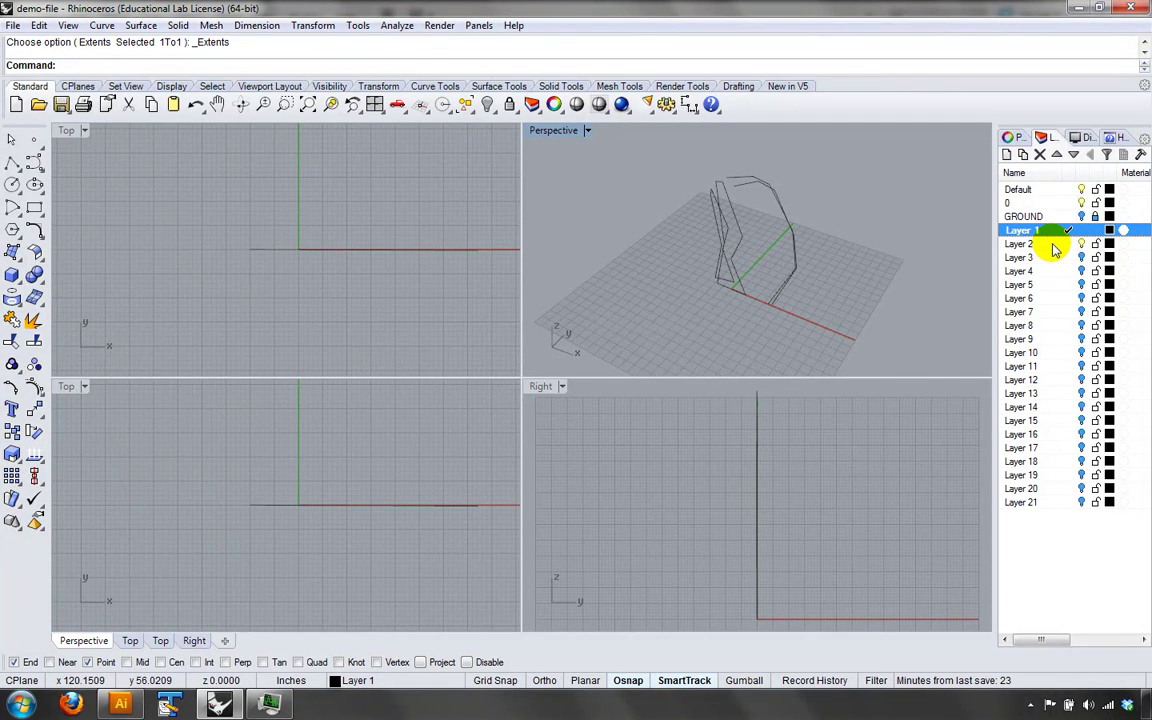
{"action": "left_click", "coordinate": [1040, 245]}
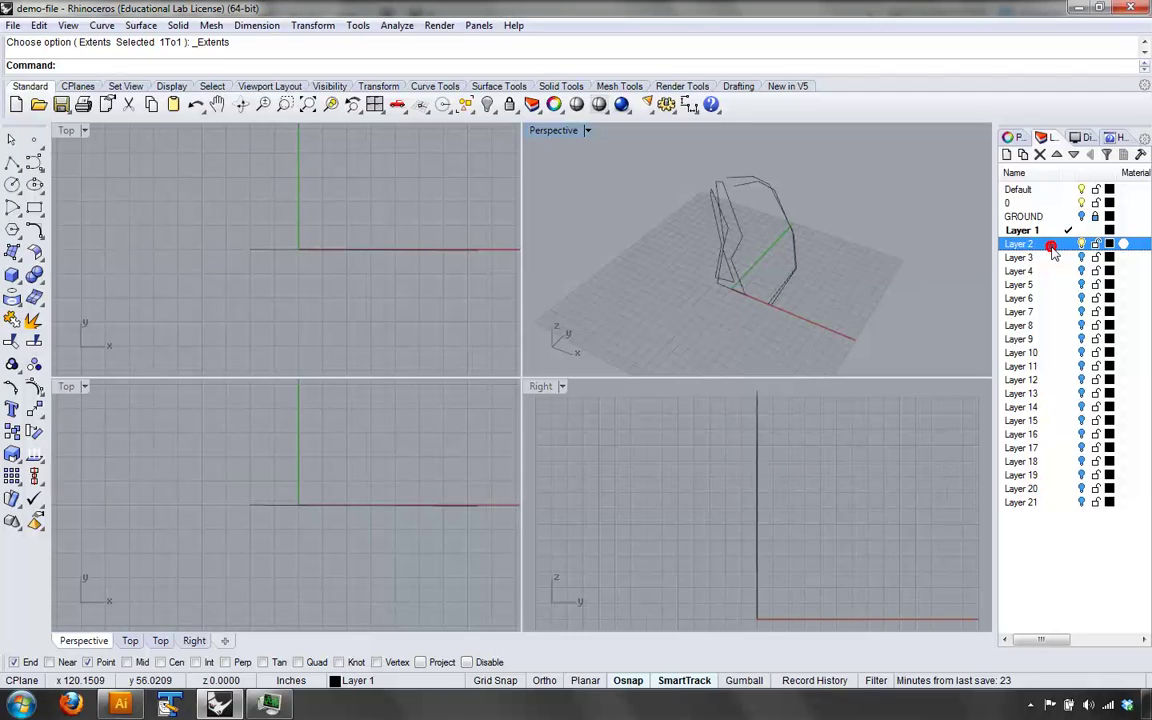
{"action": "double_click", "coordinate": [1040, 190]}
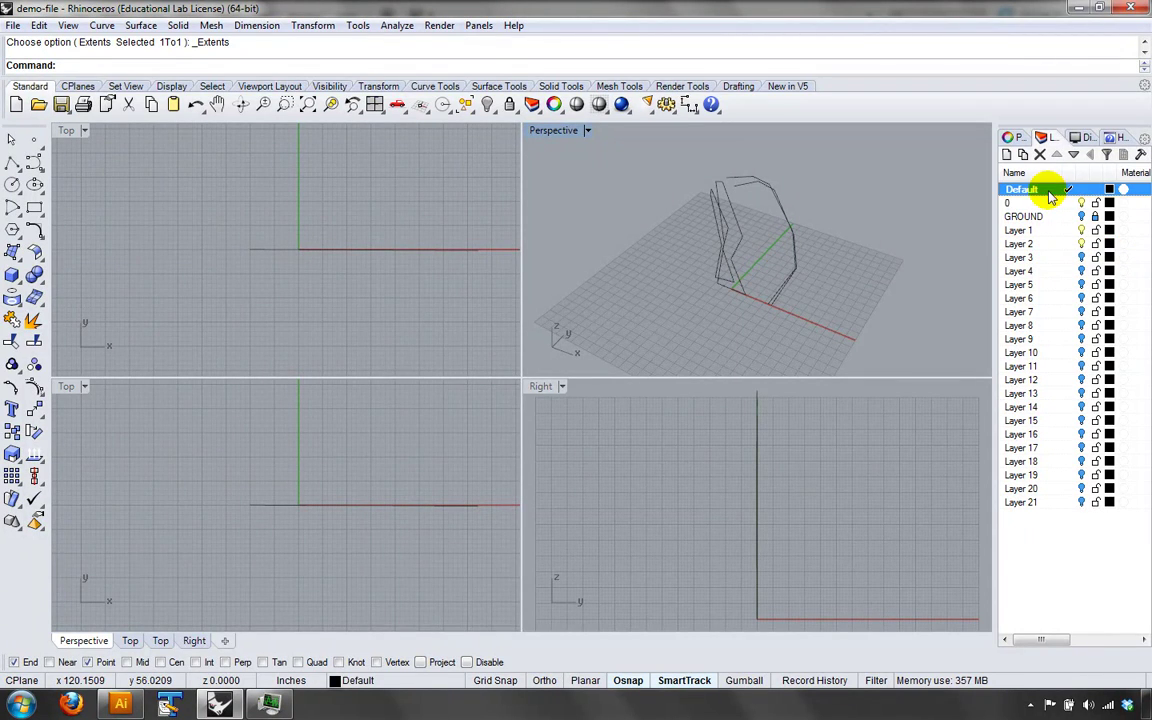
{"action": "left_click", "coordinate": [1068, 230]}
{"action": "left_click", "coordinate": [1081, 230]}
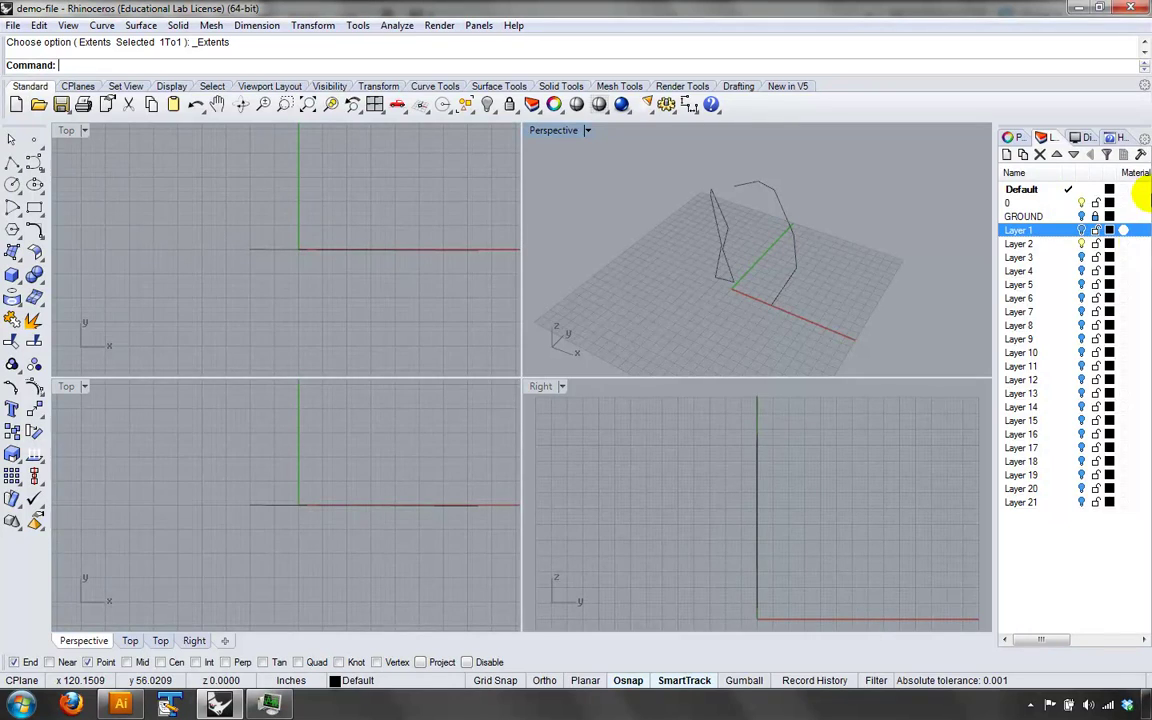
{"action": "left_click_drag", "start_coordinate": [808, 327], "coordinate": [625, 195]}
{"action": "right_click_drag", "start_coordinate": [288, 237], "coordinate": [318, 262]}
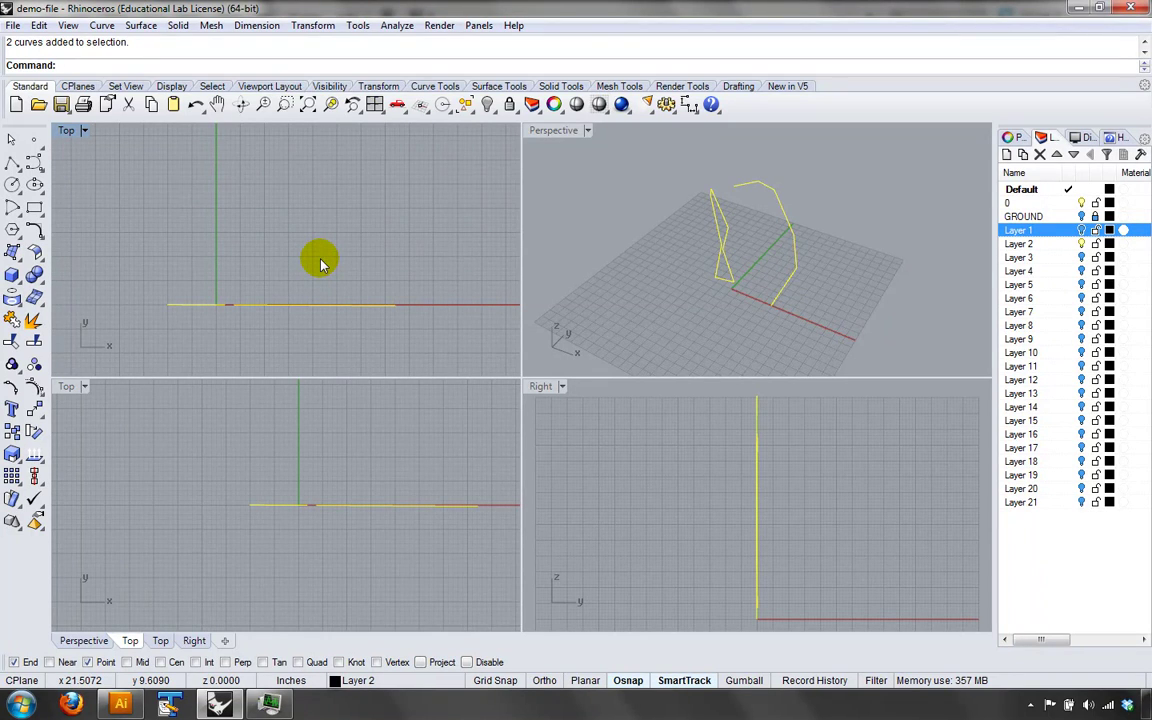
{"action": "right_click_drag", "start_coordinate": [320, 264], "coordinate": [308, 299]}
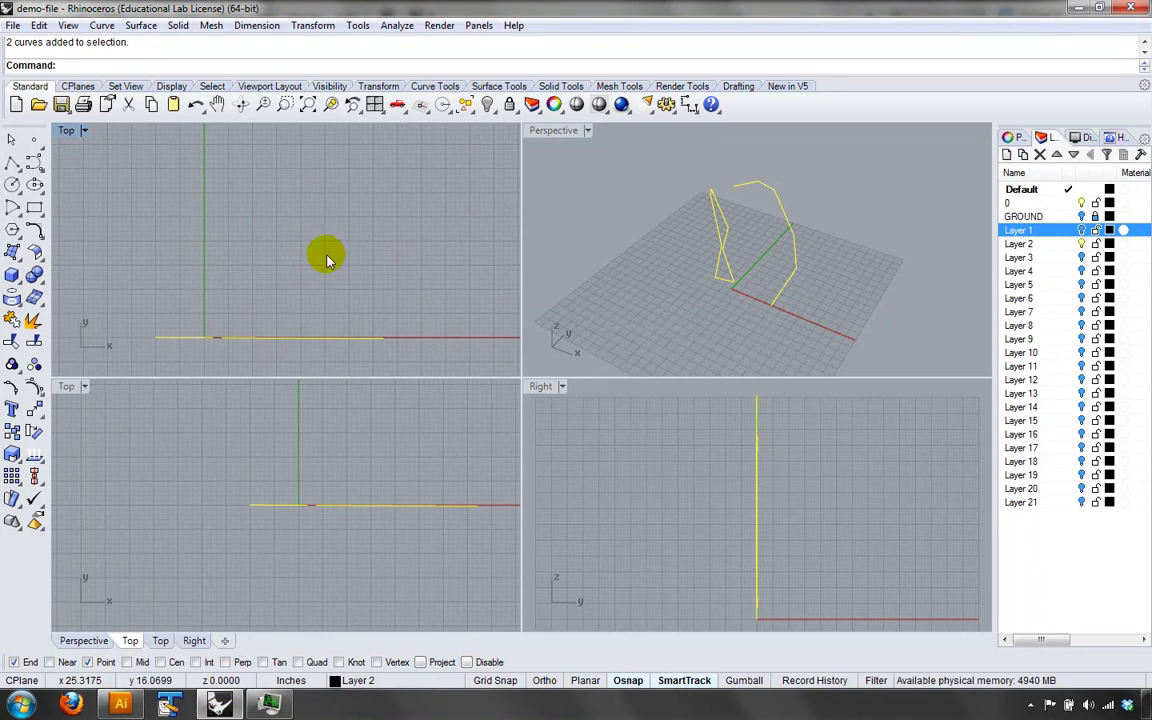
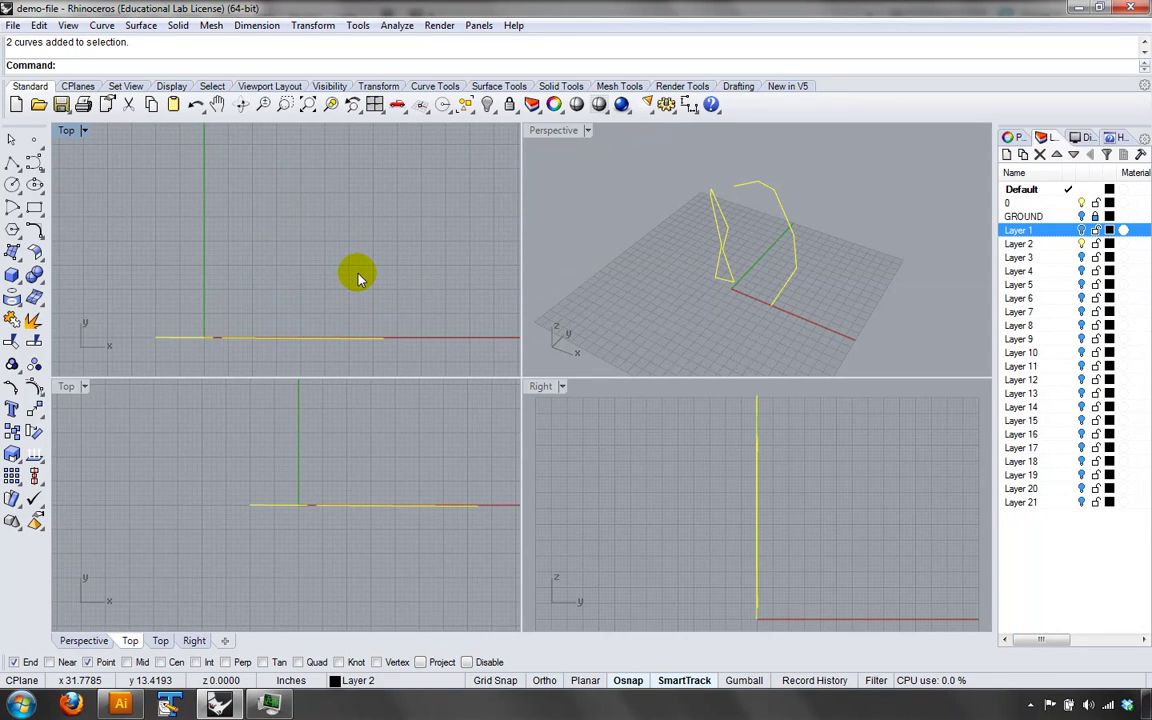
{"action": "right_click_drag", "start_coordinate": [656, 259], "coordinate": [870, 305]}
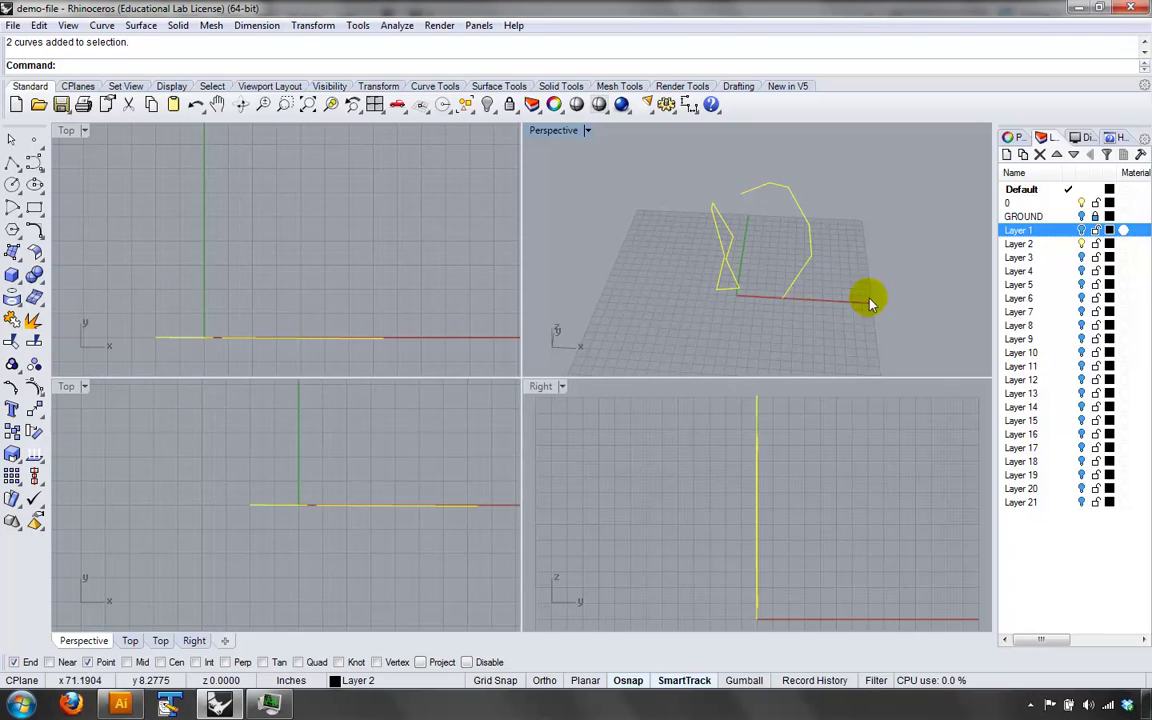
{"action": "left_click", "coordinate": [806, 296]}
{"action": "mouse_move", "coordinate": [657, 220]}
{"action": "right_mouse_down"}
{"action": "mouse_move", "coordinate": [830, 272]}
{"action": "mouse_move", "coordinate": [807, 278]}
{"action": "right_mouse_up"}
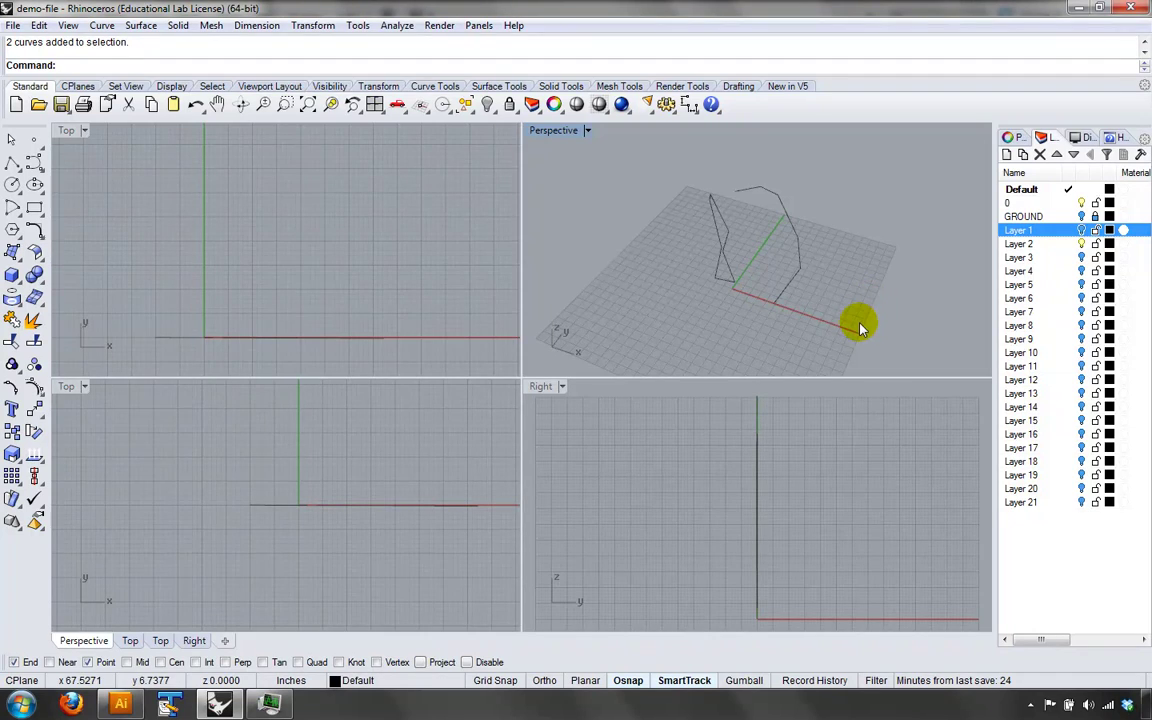
- Move both Layer 2 curves half a foot along Y using the relative coordinate r0,.5'
{"action": "left_click", "coordinate": [712, 288]}
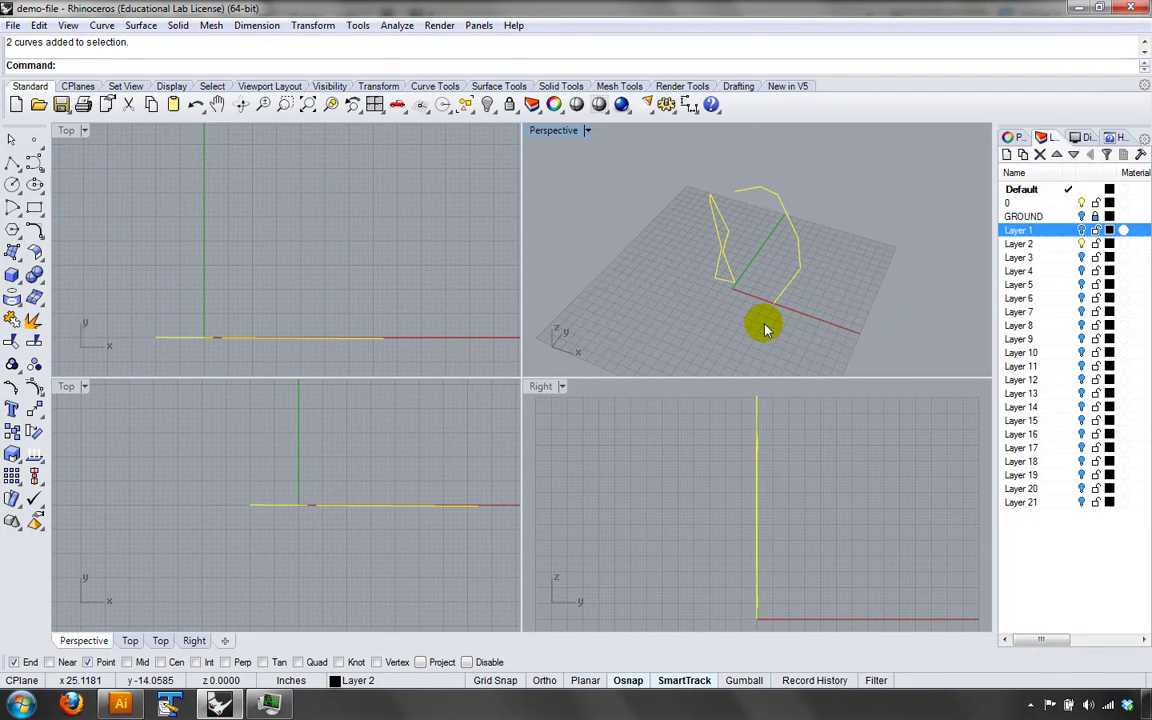
{"action": "type", "text": "Move"}
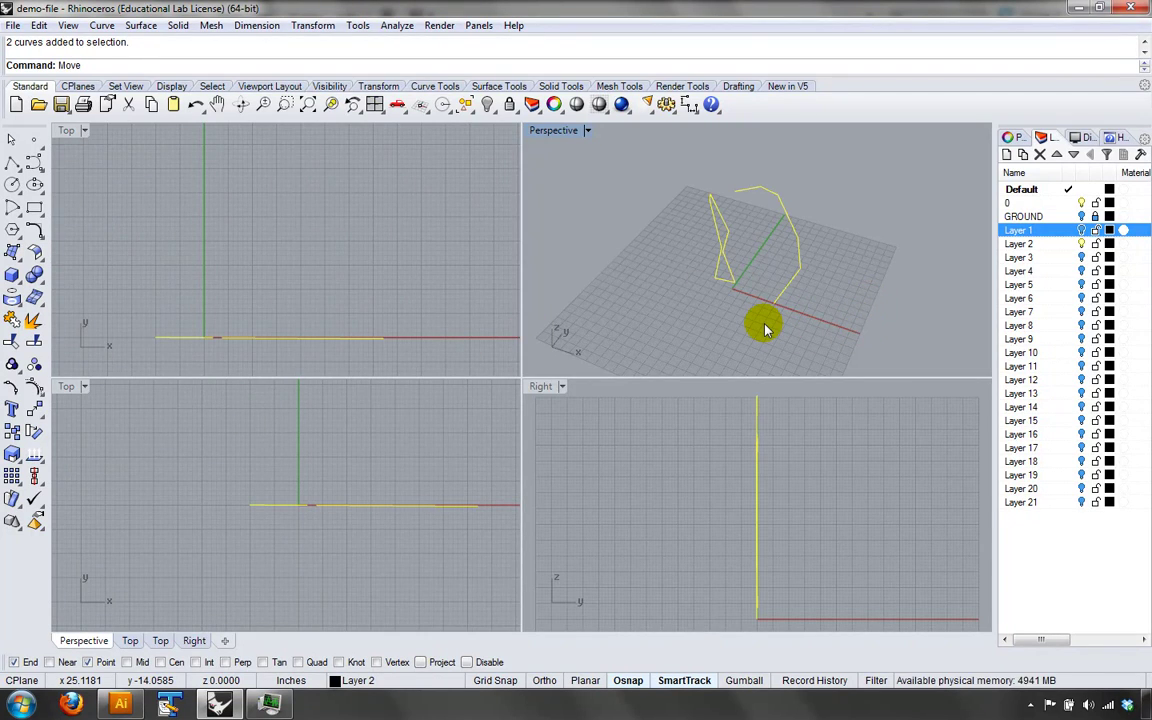
{"action": "key", "text": "Return"}
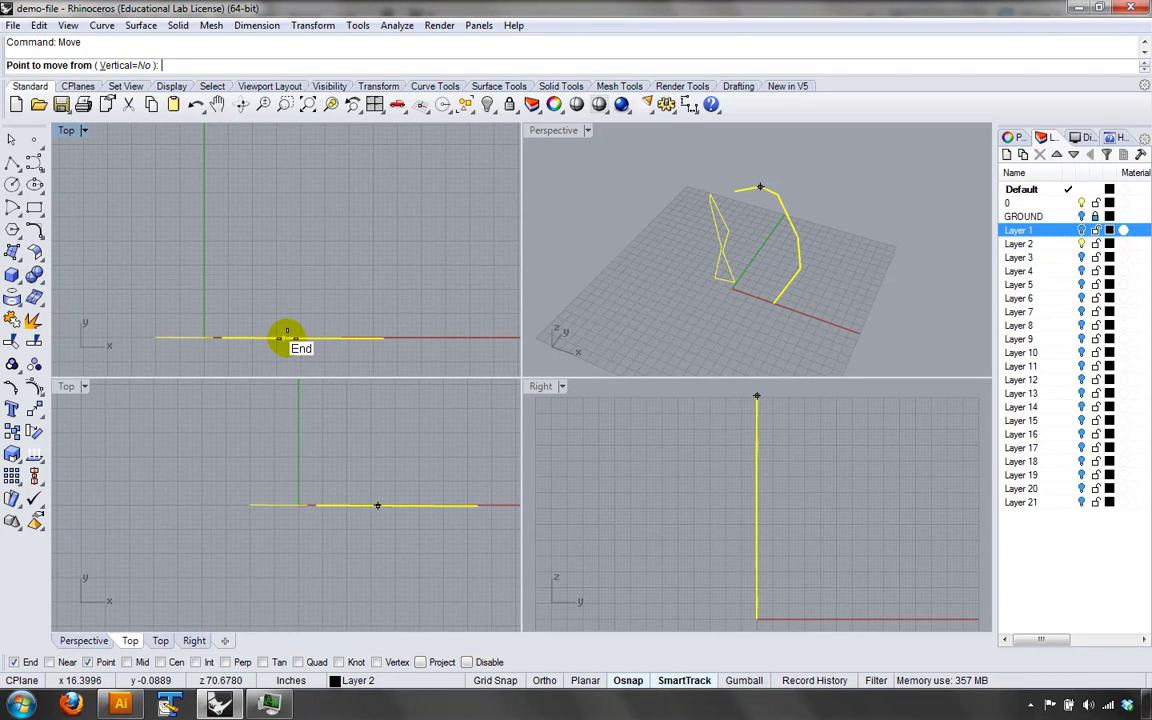
{"action": "left_click", "coordinate": [286, 339]}
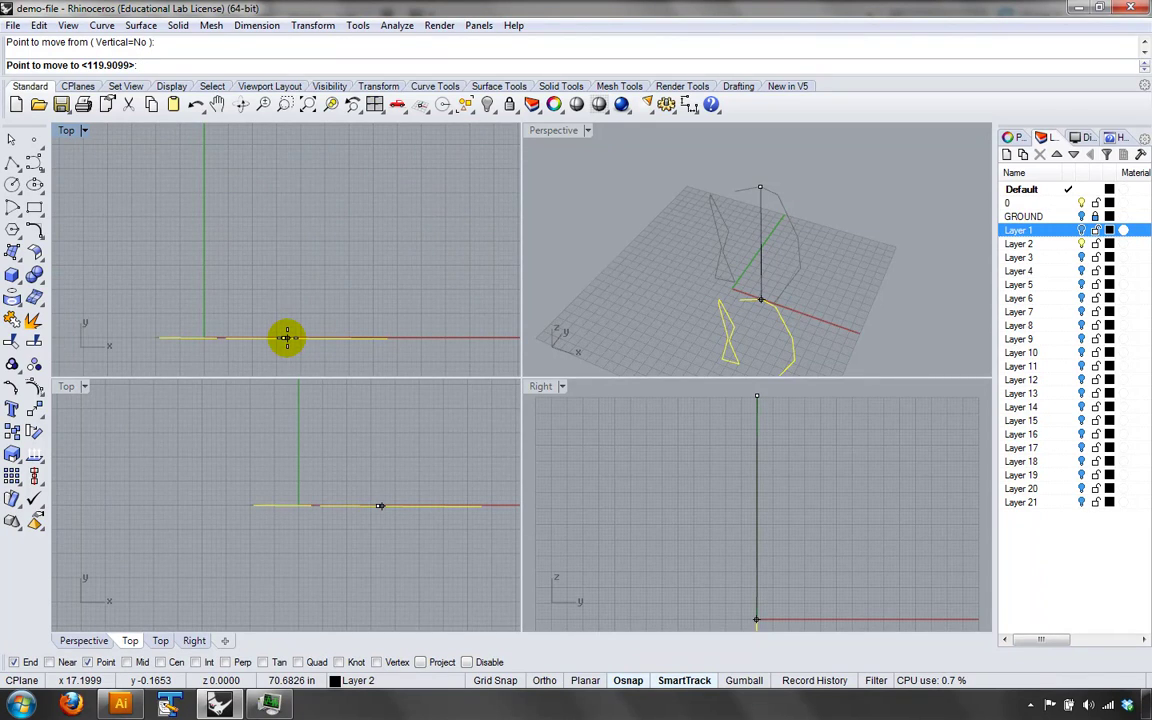
{"action": "type", "text": "r0"}
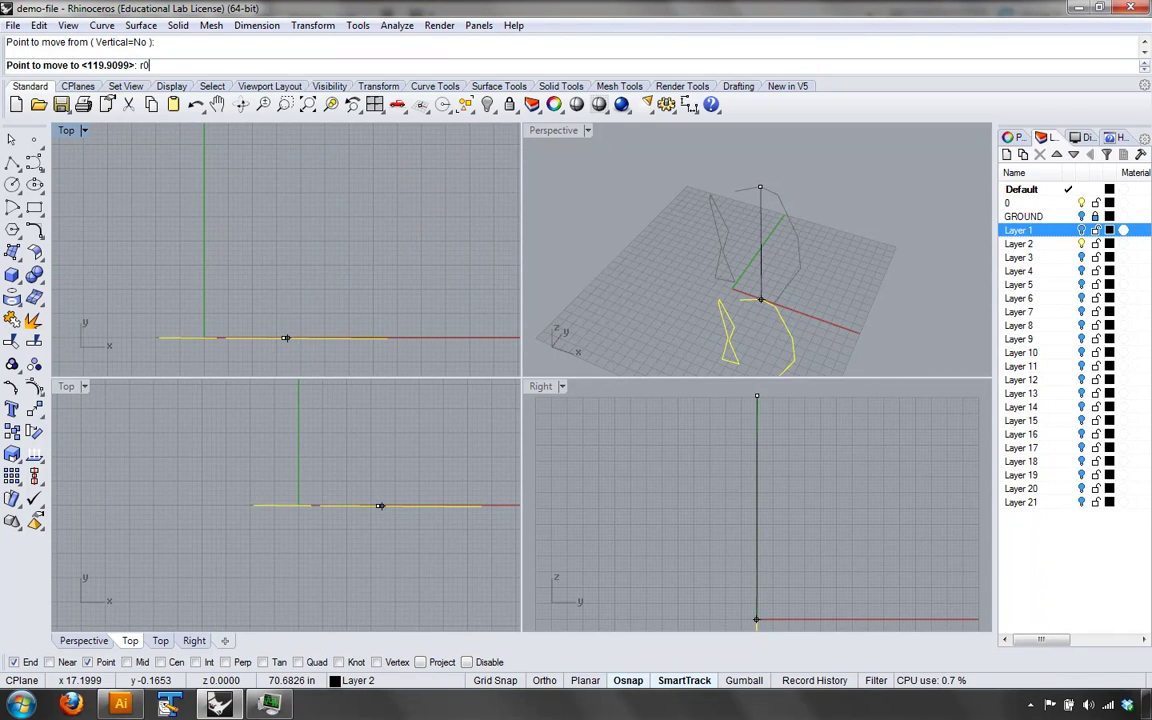
{"action": "type", "text": ","}
{"action": "left_click", "coordinate": [286, 338]}
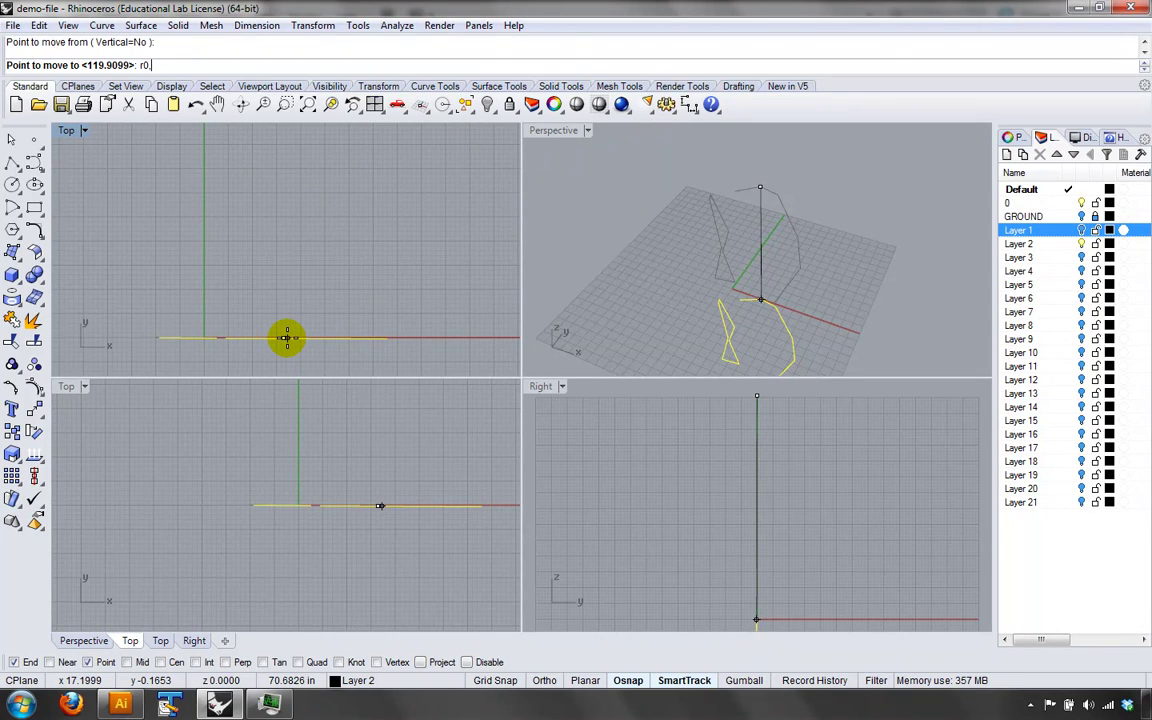
{"action": "type", "text": ".5"}
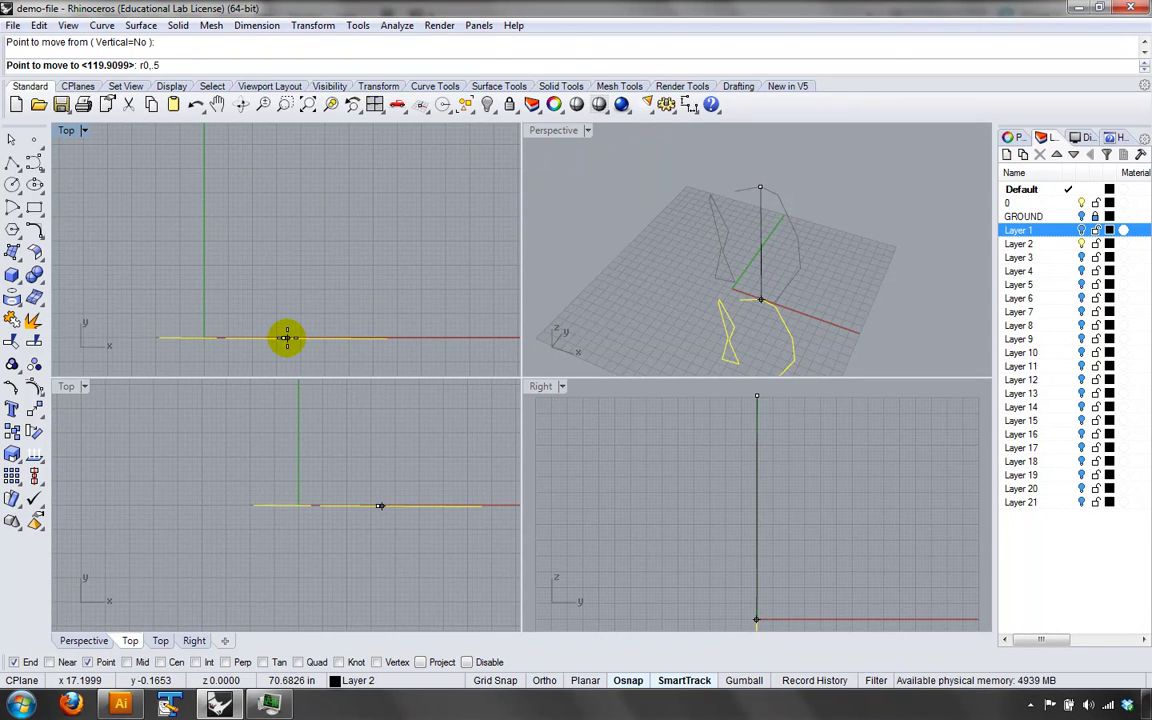
{"action": "key", "text": "Return"}
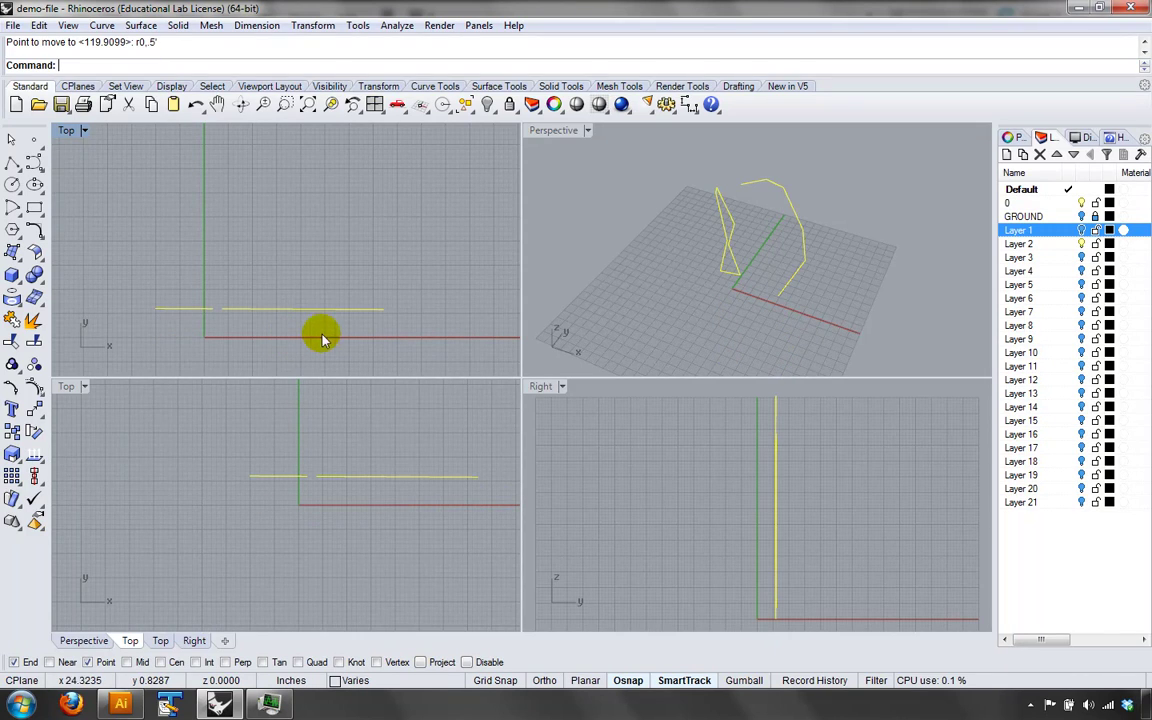
- Show Layer 1 again and inspect the spacing between its curves and the moved Layer 2 curves in perspective
{"action": "left_click", "coordinate": [1081, 230]}
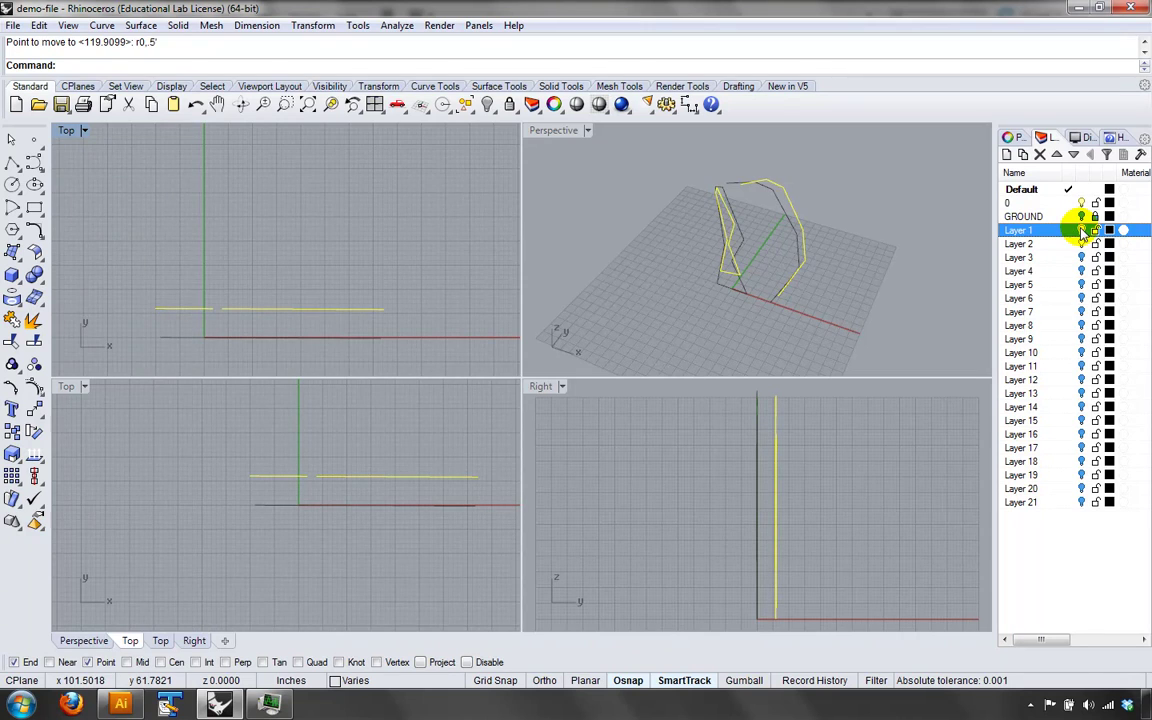
{"action": "left_click", "coordinate": [638, 256]}
{"action": "right_click_drag", "start_coordinate": [802, 294], "coordinate": [763, 240]}
- Hide Layers 1 and 2 and show Layer 3
{"action": "left_click", "coordinate": [1081, 230]}
{"action": "left_click", "coordinate": [1081, 244]}
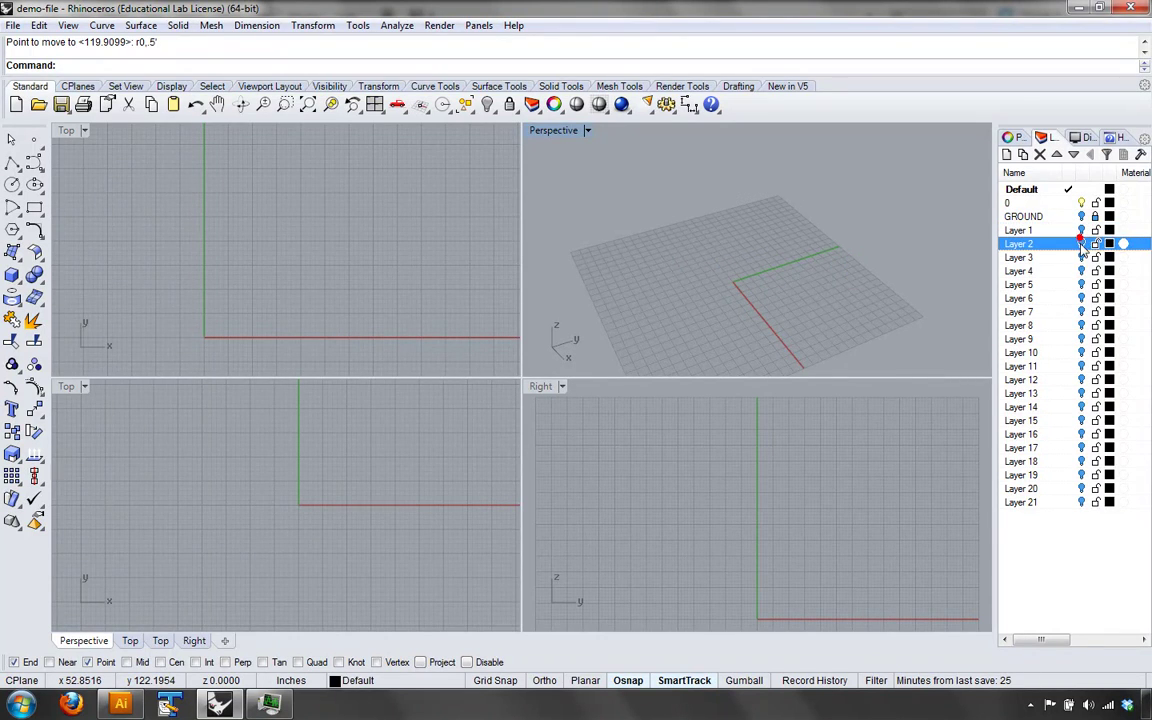
{"action": "left_click", "coordinate": [1081, 257]}
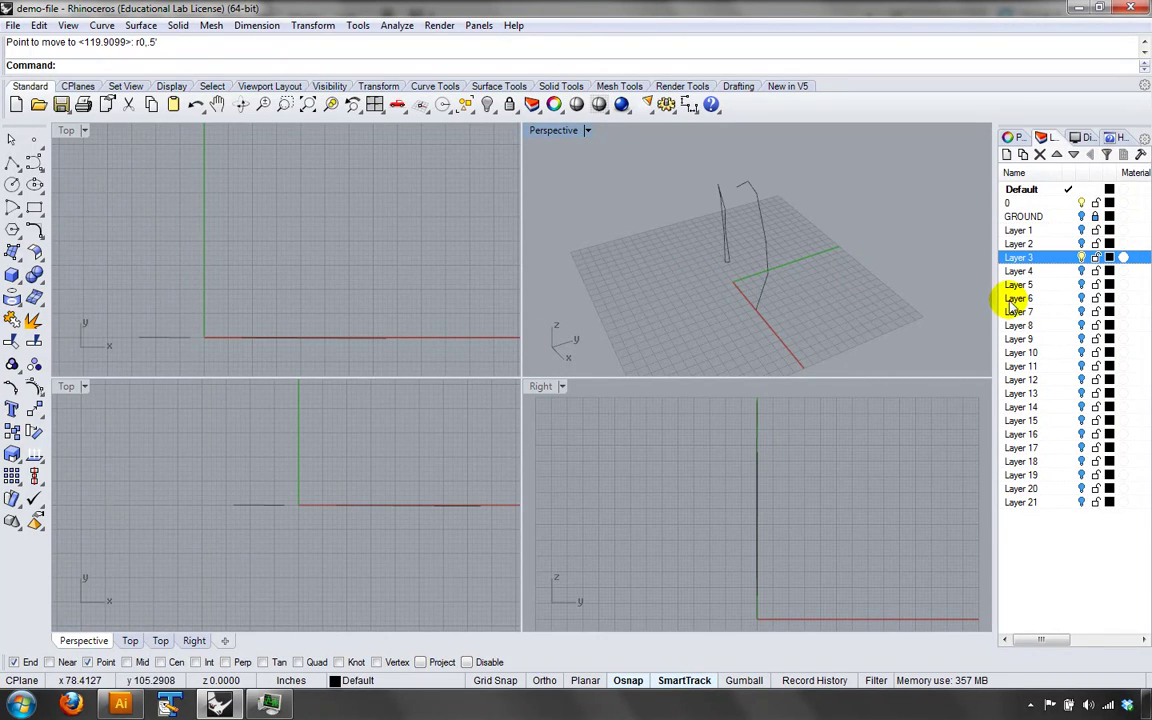
- Move both Layer 3 curves one foot along Y using the relative coordinate r0,1'
{"action": "left_click_drag", "start_coordinate": [409, 355], "coordinate": [140, 288]}
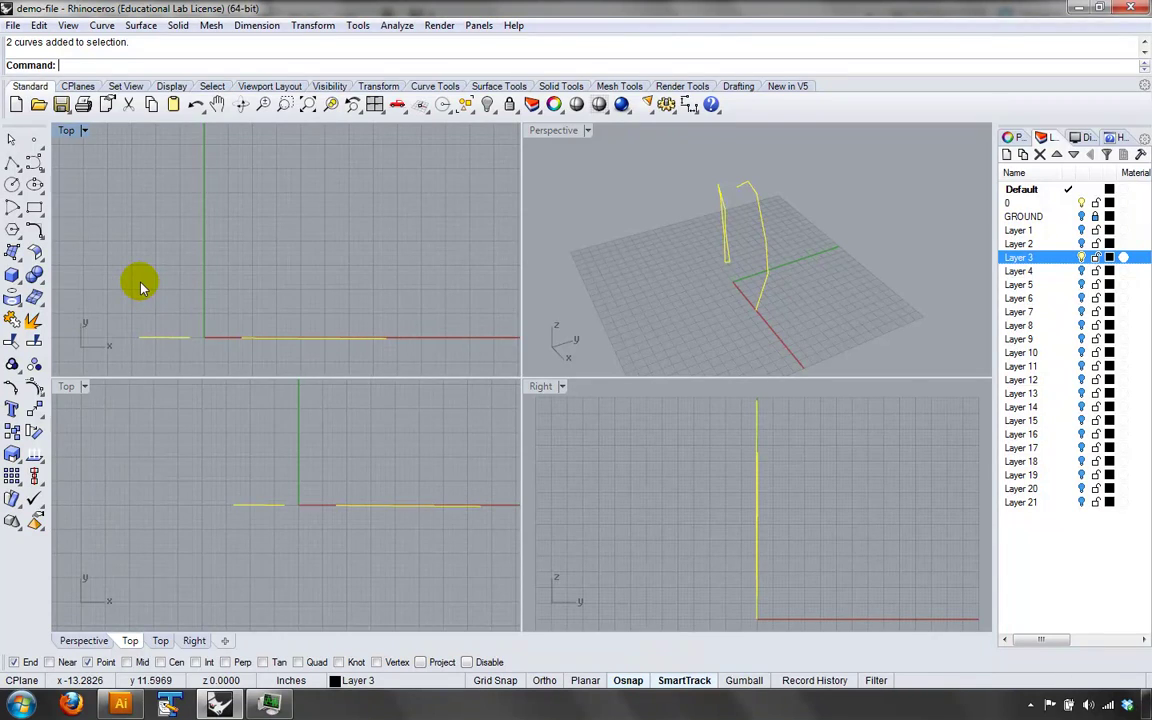
{"action": "type", "text": "Move"}
{"action": "key", "text": "Return"}
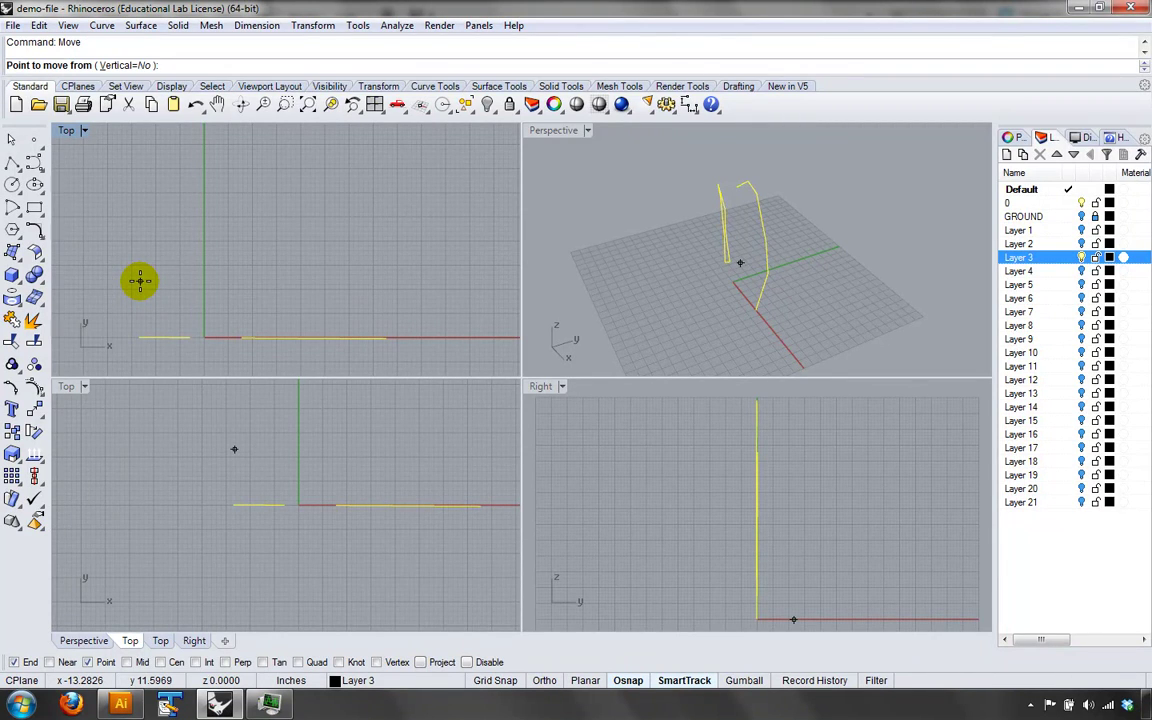
{"action": "left_click", "coordinate": [298, 337]}
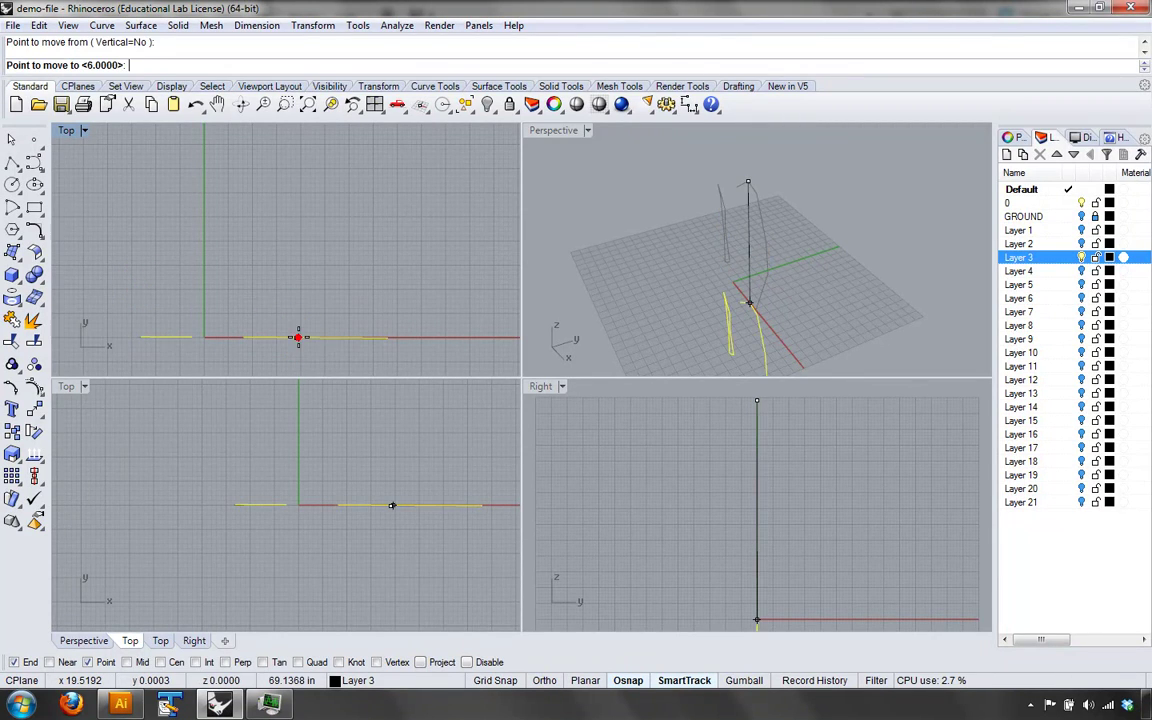
{"action": "type", "text": "r0"}
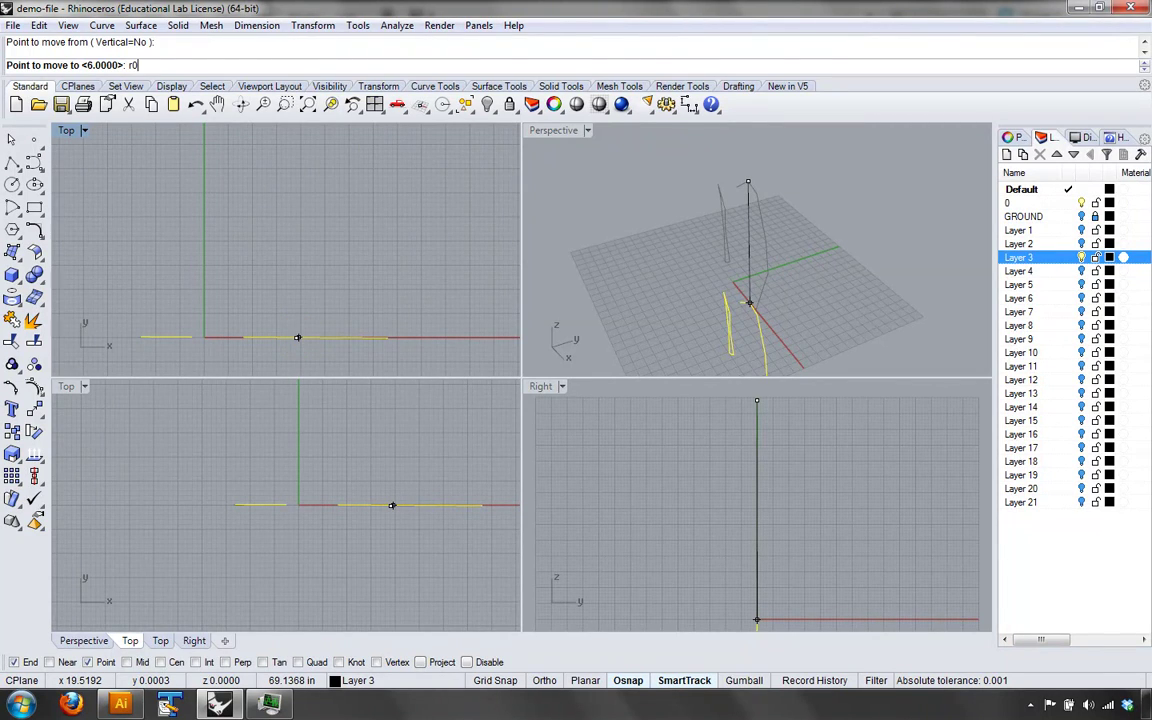
{"action": "type", "text": ","}
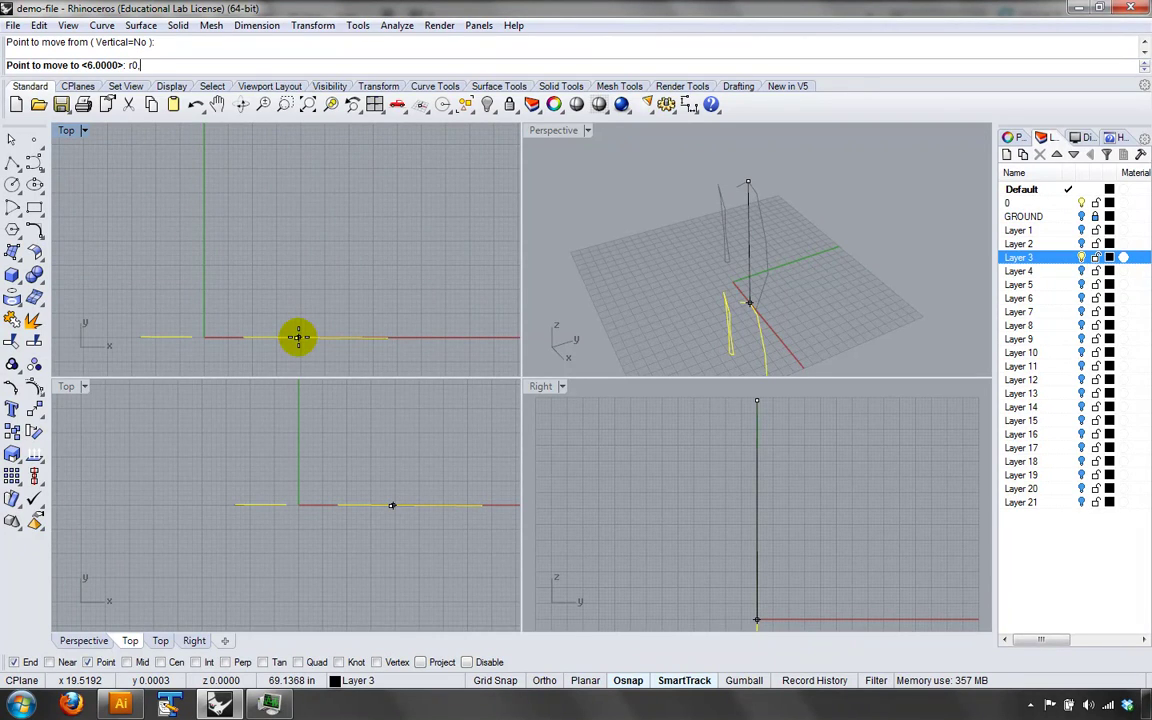
{"action": "type", "text": "1'"}
{"action": "key", "text": "Return"}
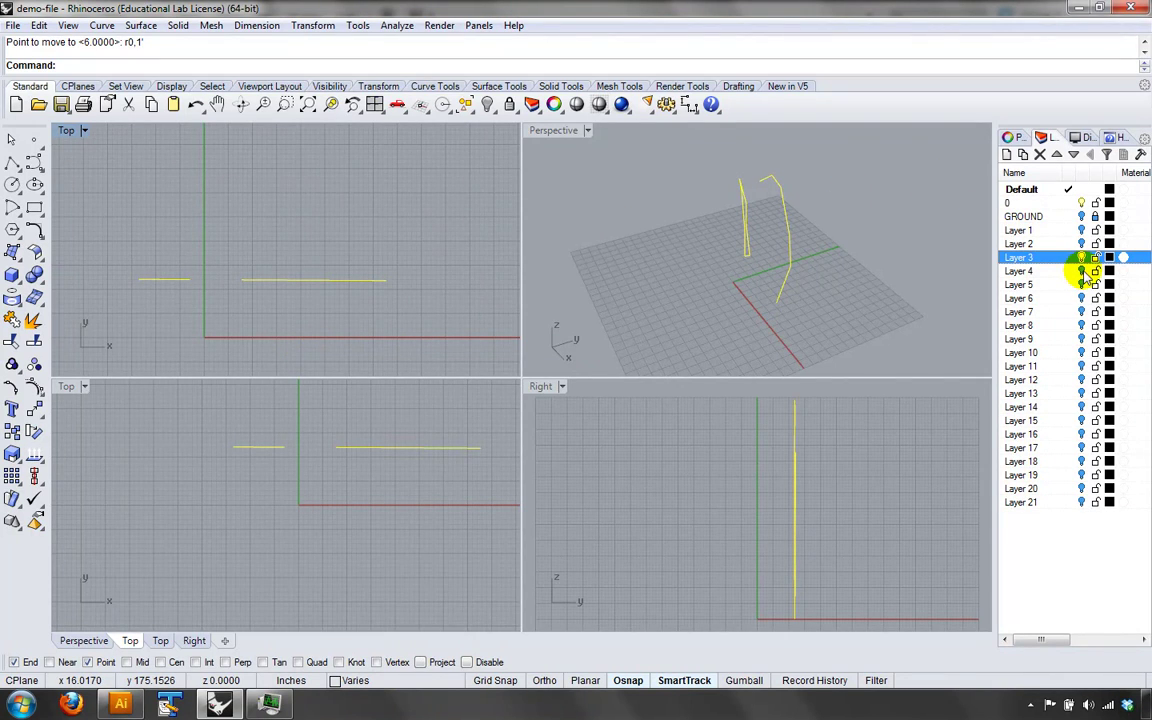
- Show Layers 2 and 1 together with Layer 3 to view the three spaced sections in perspective
{"action": "left_click", "coordinate": [1020, 244]}
{"action": "left_click", "coordinate": [1082, 244]}
{"action": "left_click", "coordinate": [1082, 230]}
{"action": "right_click_drag", "start_coordinate": [808, 256], "coordinate": [702, 254]}
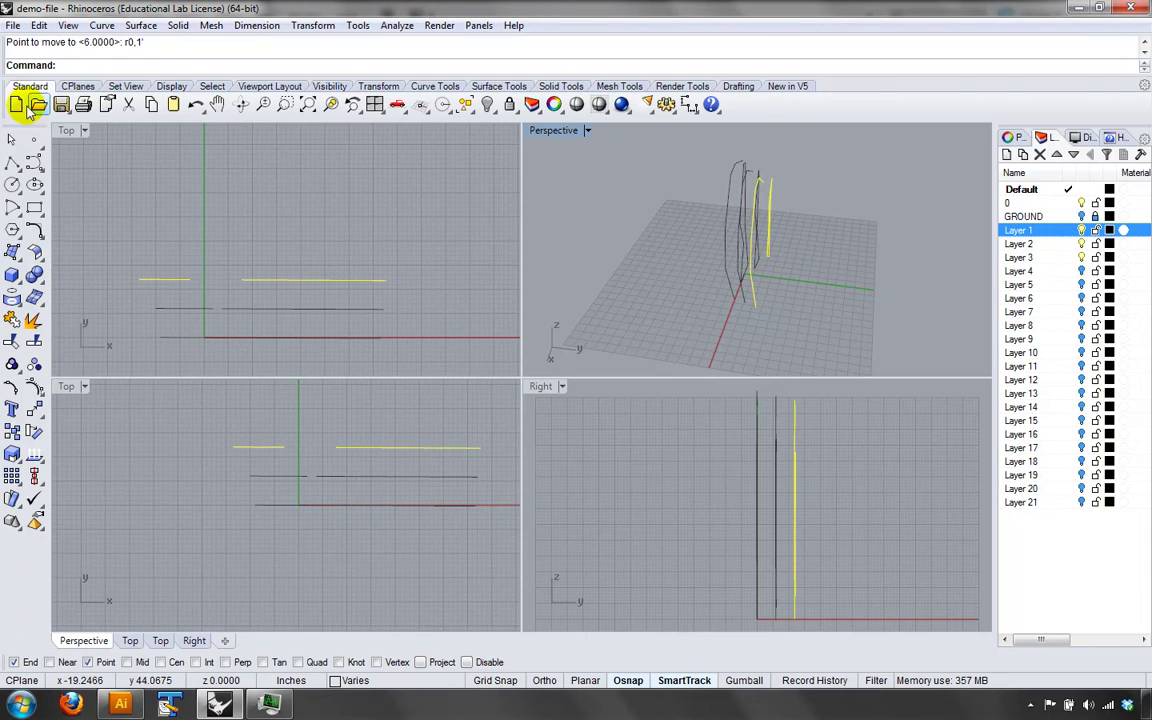
- Open the recent file demo-file-final.3dm without saving the changes to demo-file
{"action": "left_click", "coordinate": [14, 26]}
{"action": "mouse_move", "coordinate": [36, 30]}
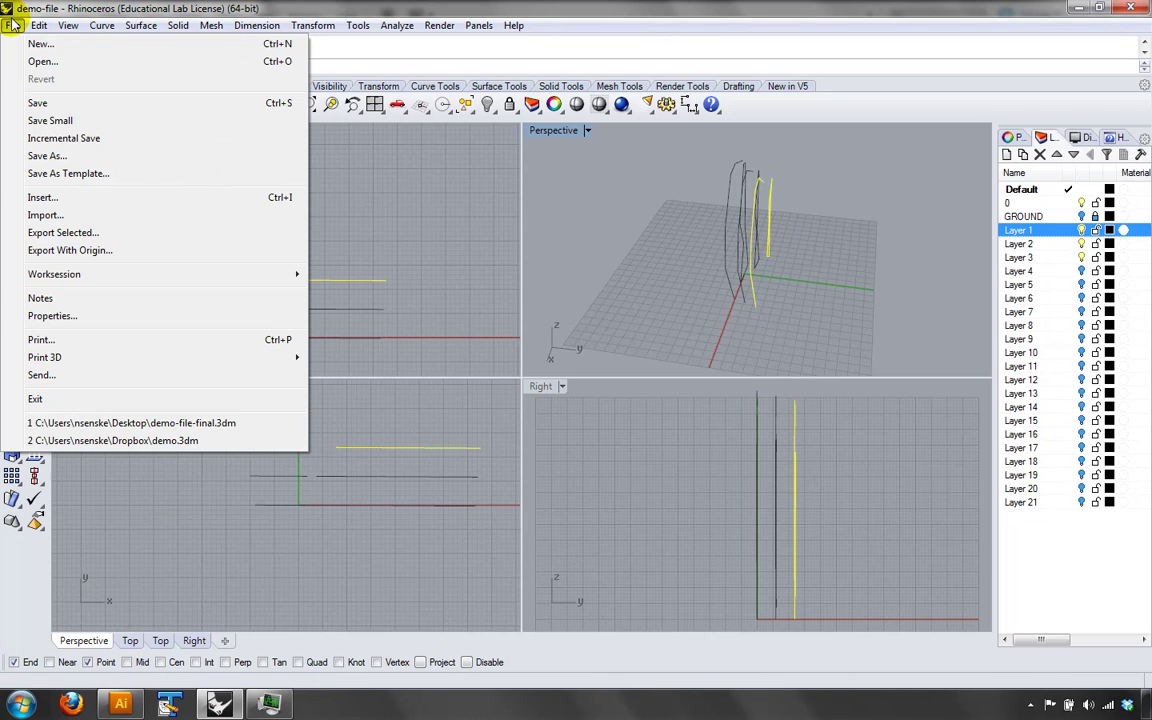
{"action": "left_click", "coordinate": [95, 423]}
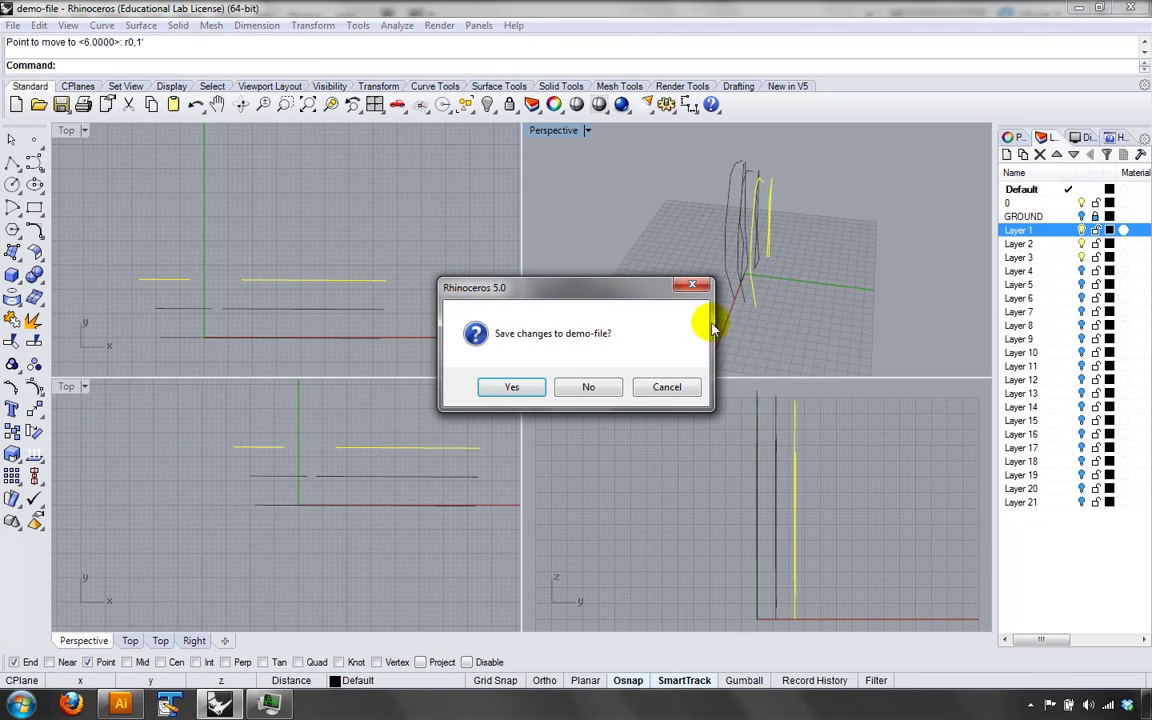
{"action": "left_click", "coordinate": [612, 387]}
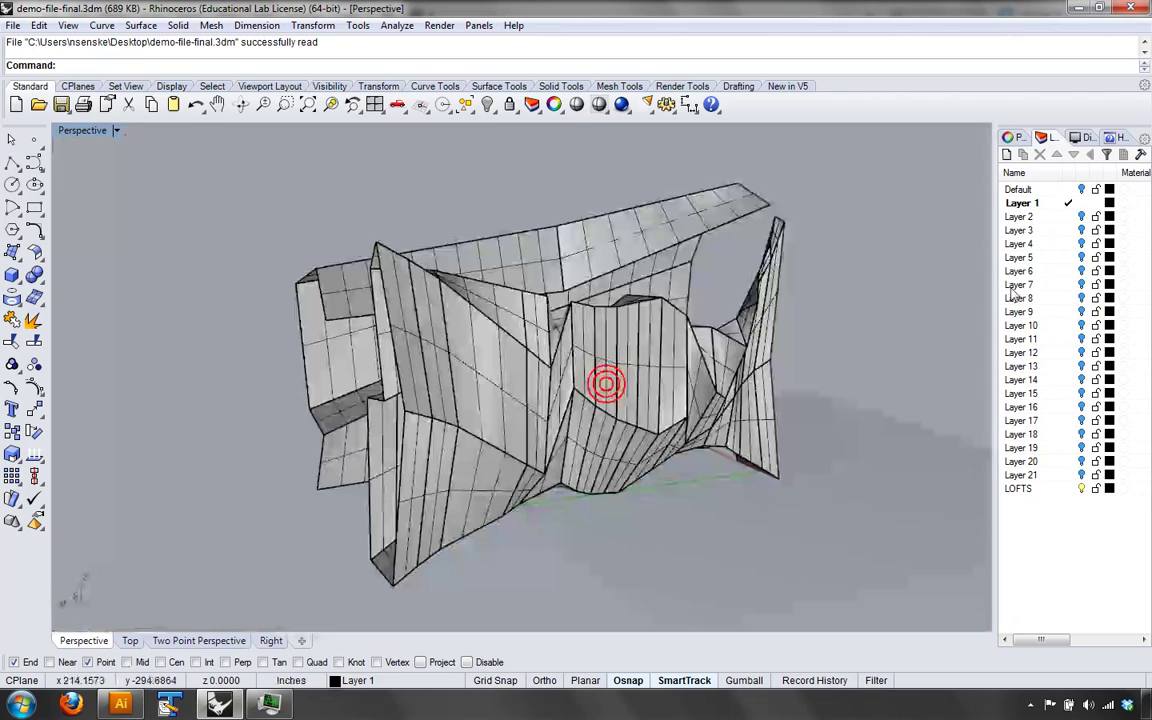
- Turn off the LOFTS layer, with Layer 1 kept on as the current layer
{"action": "left_click", "coordinate": [1063, 190]}
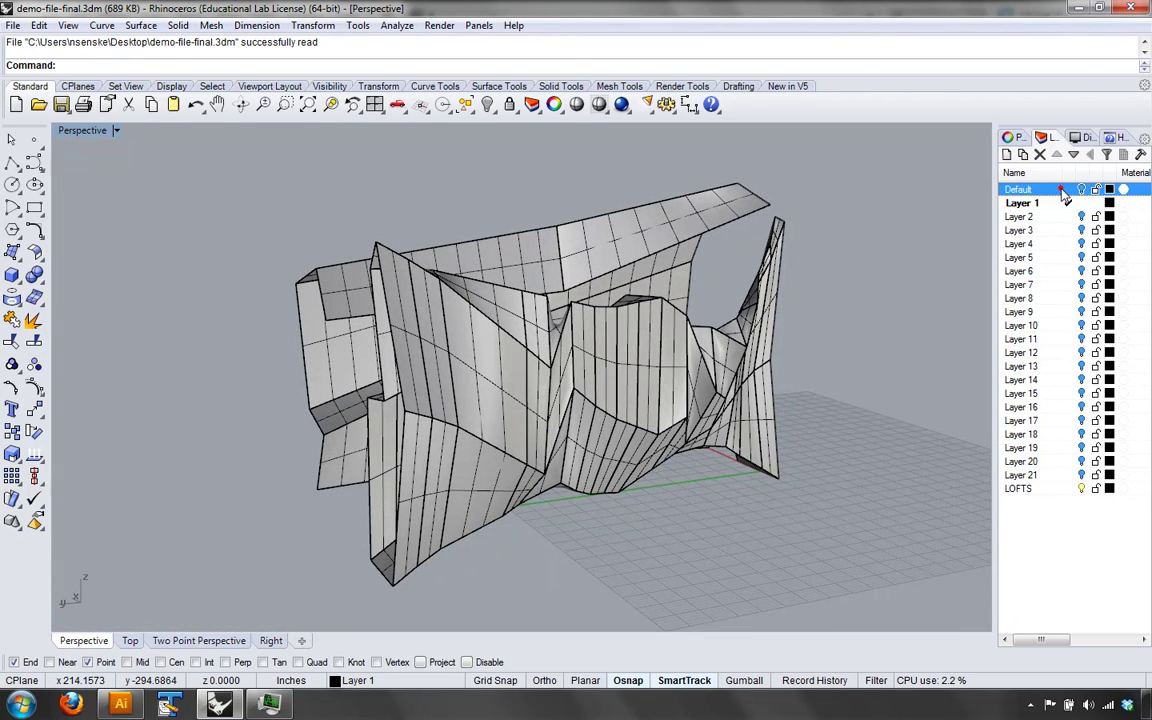
{"action": "left_click", "coordinate": [1079, 203]}
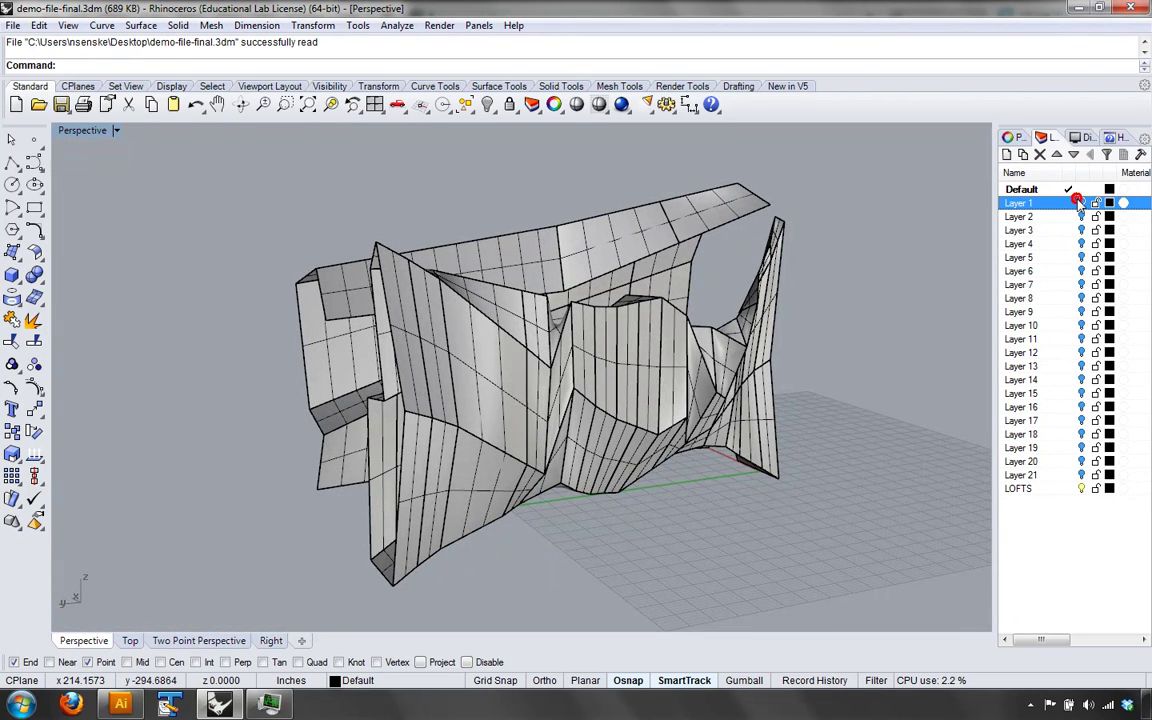
{"action": "left_click", "coordinate": [1080, 489]}
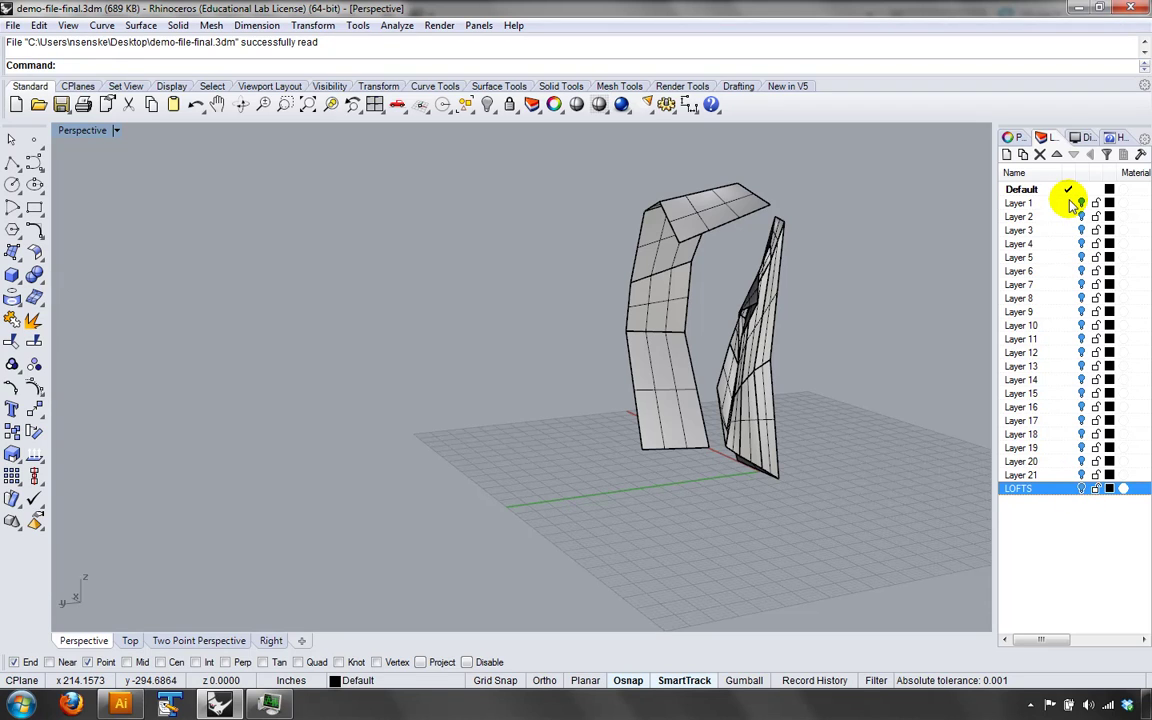
{"action": "left_click", "coordinate": [1068, 203]}
- Hide the leftover curves and lofted polysurfaces still showing in the perspective view
{"action": "left_click", "coordinate": [649, 307]}
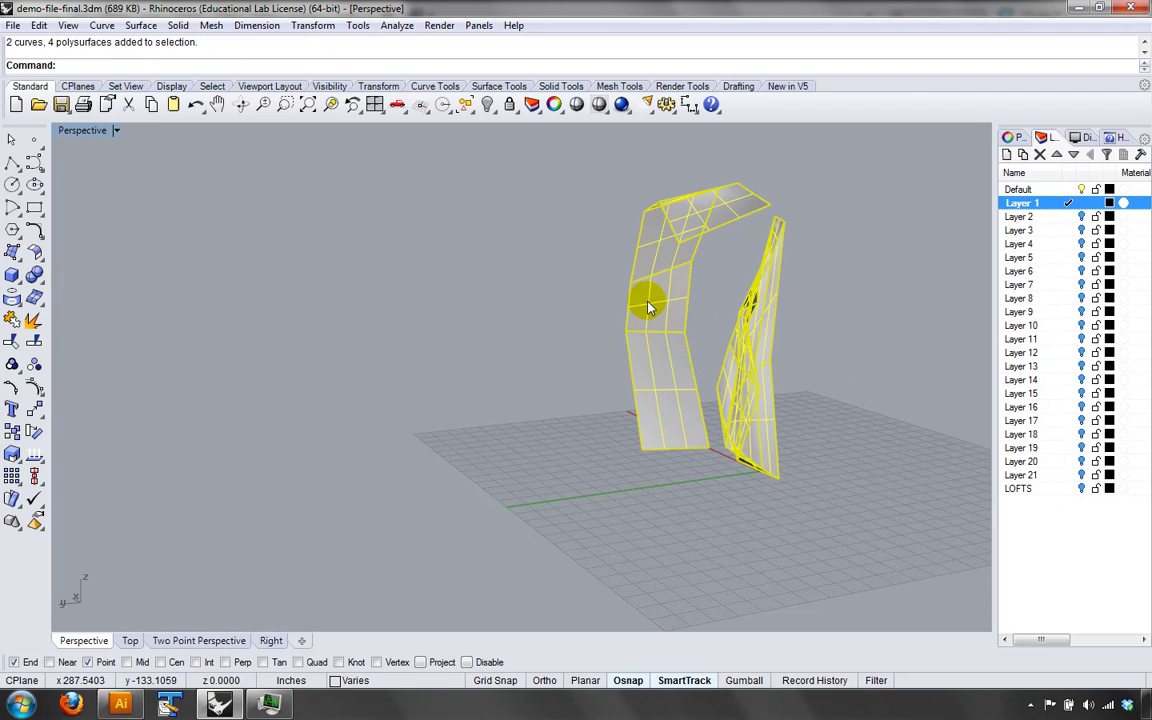
{"action": "type", "text": "e"}
{"action": "key", "text": "Return"}
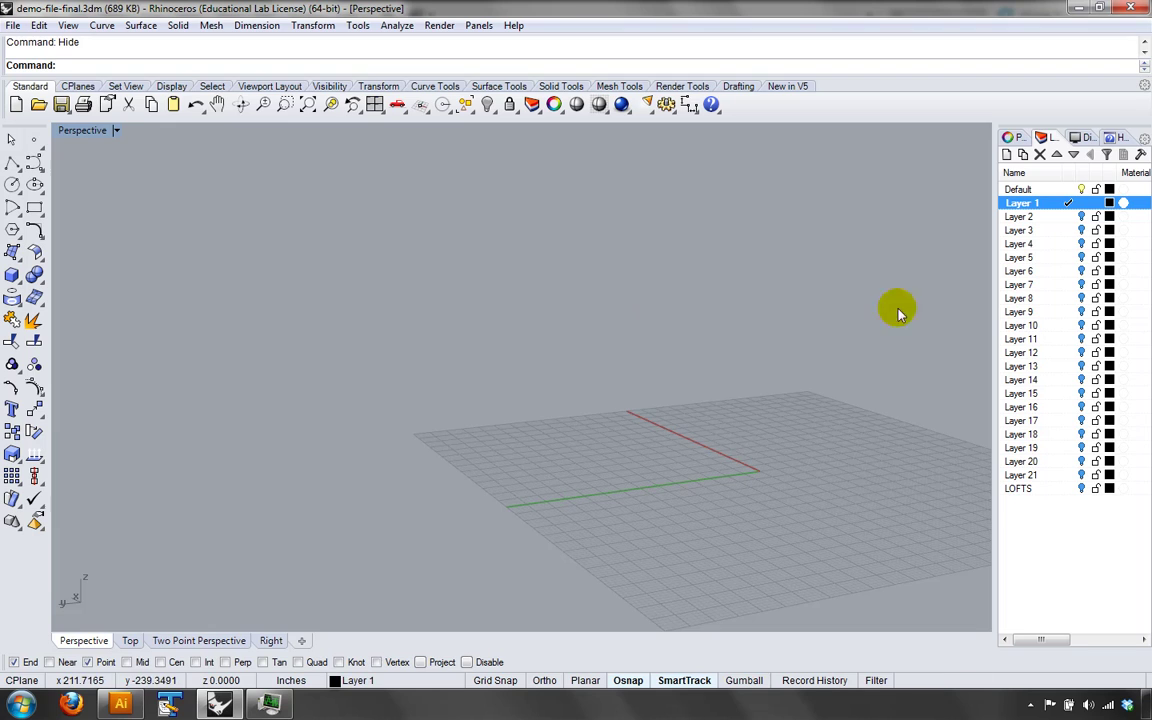
- Turn on Layers 2 through 21 together to display all the section curves
{"action": "left_click", "coordinate": [1052, 475], "text": "shift"}
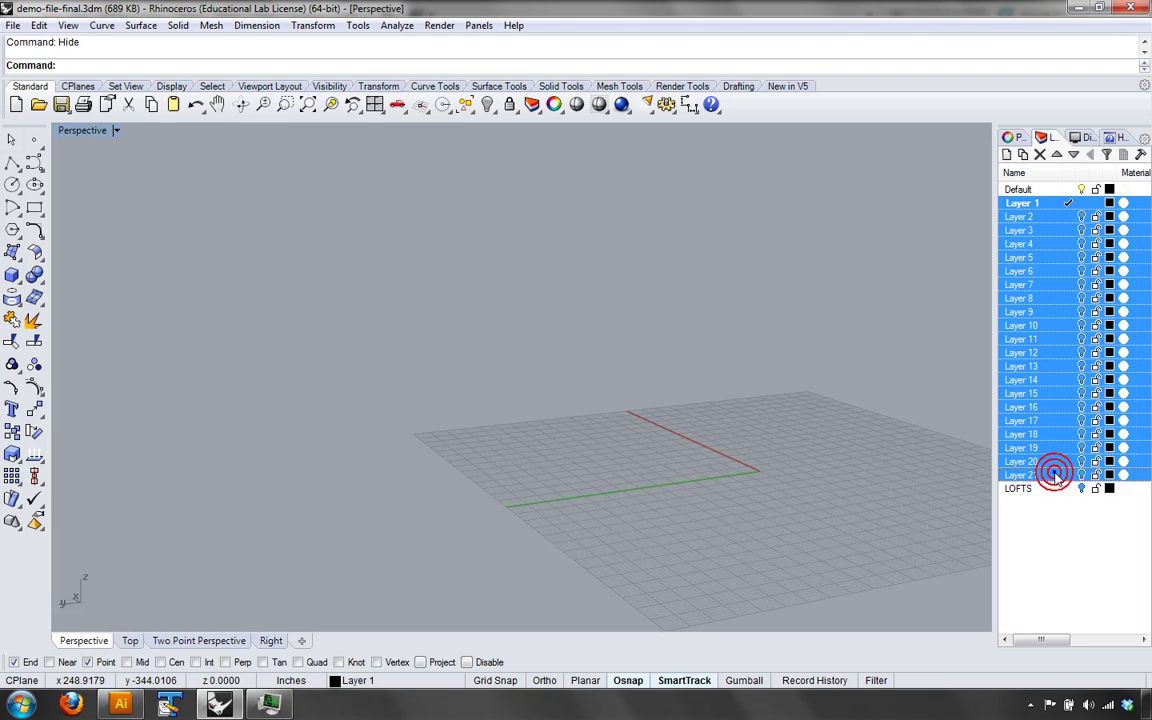
{"action": "right_click", "coordinate": [1052, 475]}
{"action": "mouse_move", "coordinate": [1018, 149]}
{"action": "left_click", "coordinate": [943, 149]}
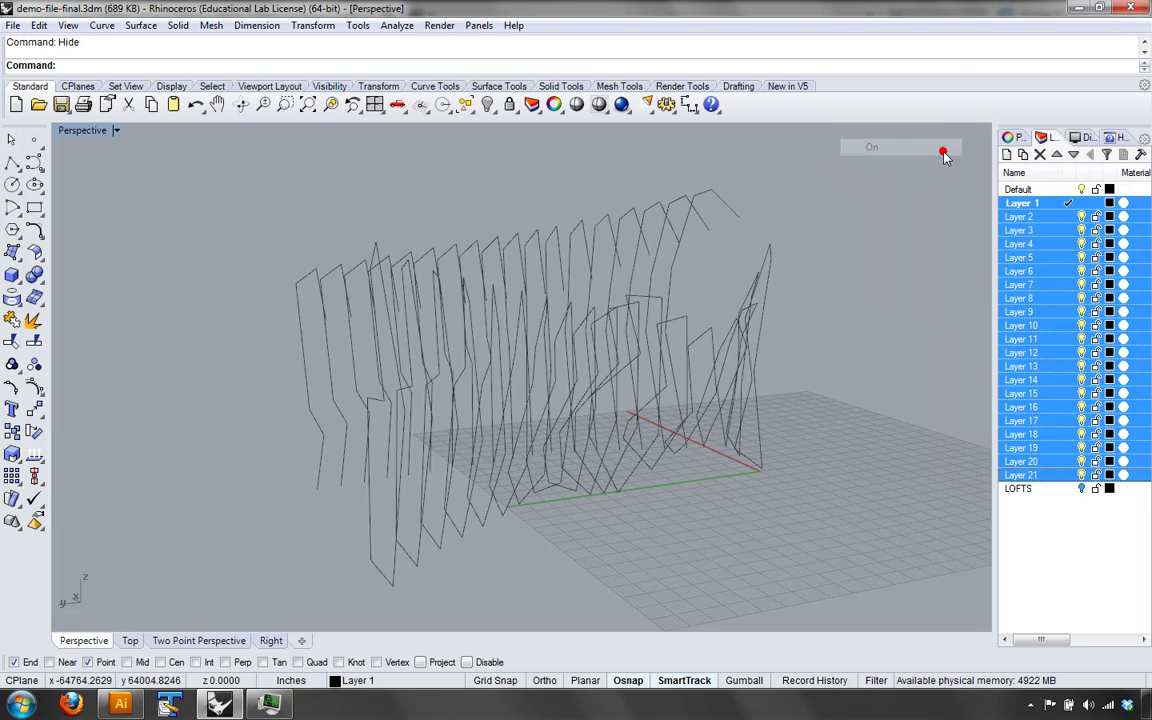
- Set the viewport to the Front view and hide the section curves of the left-hand form
{"action": "right_click_drag", "start_coordinate": [882, 342], "coordinate": [427, 582]}
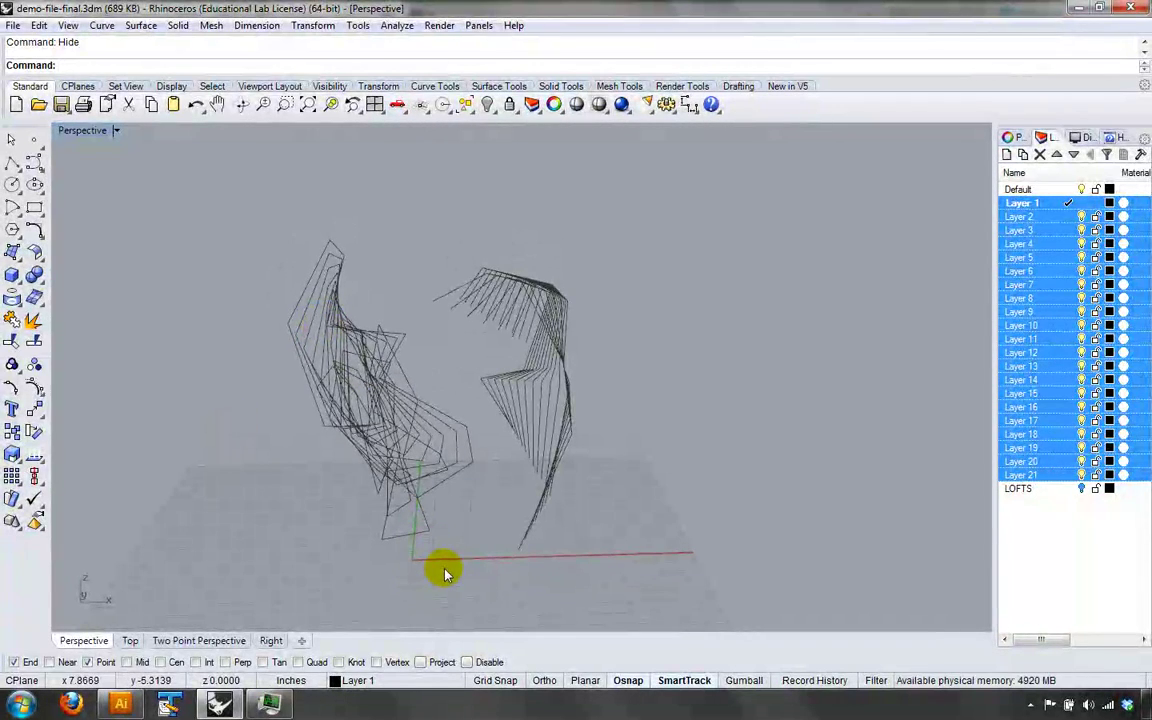
{"action": "type", "text": "f"}
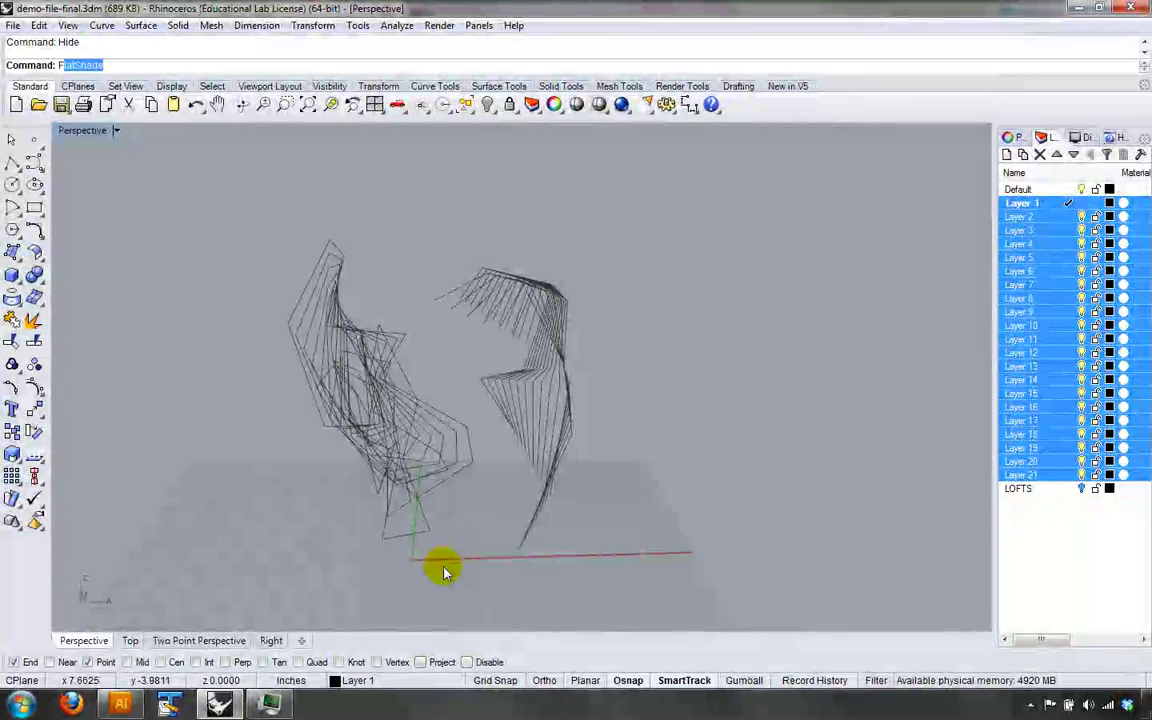
{"action": "type", "text": "ront"}
{"action": "key", "text": "Return"}
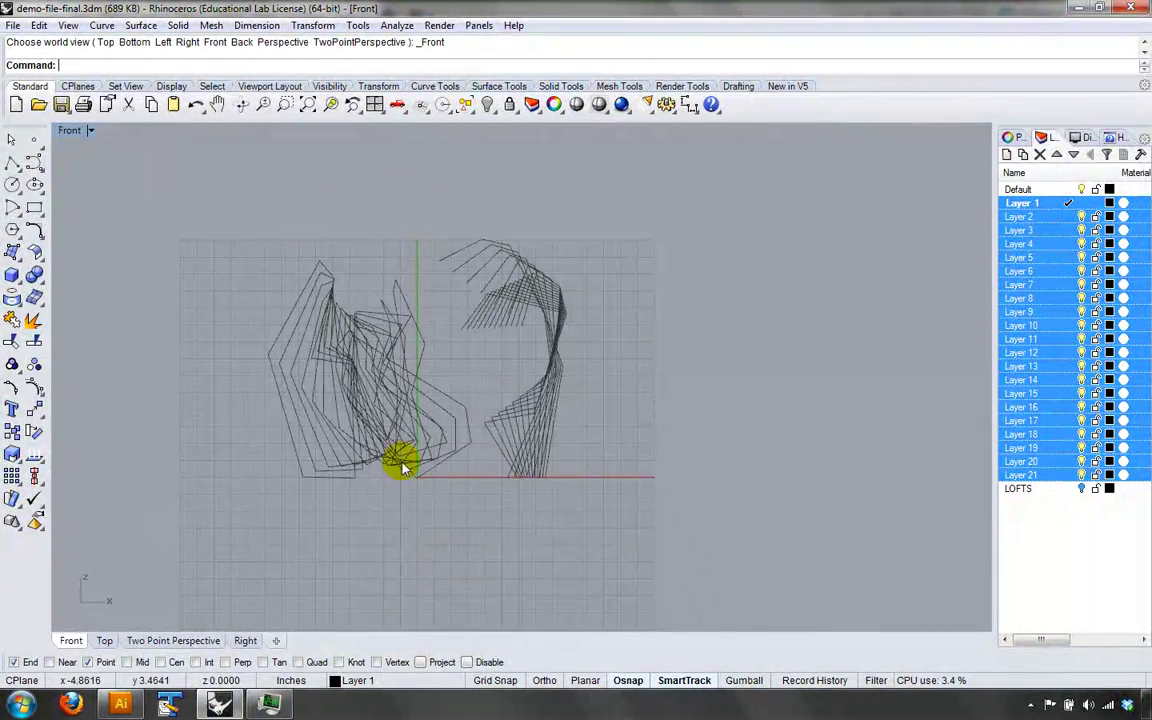
{"action": "right_click_drag", "start_coordinate": [403, 467], "coordinate": [575, 498]}
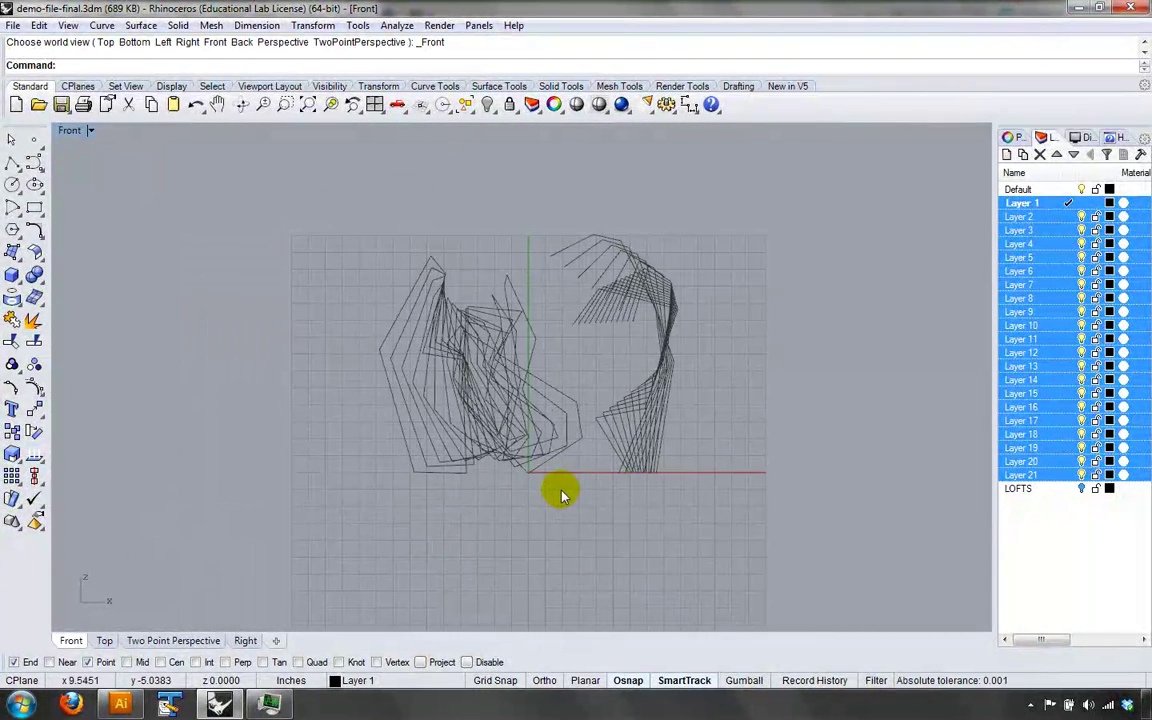
{"action": "right_click_drag", "start_coordinate": [554, 467], "coordinate": [498, 484]}
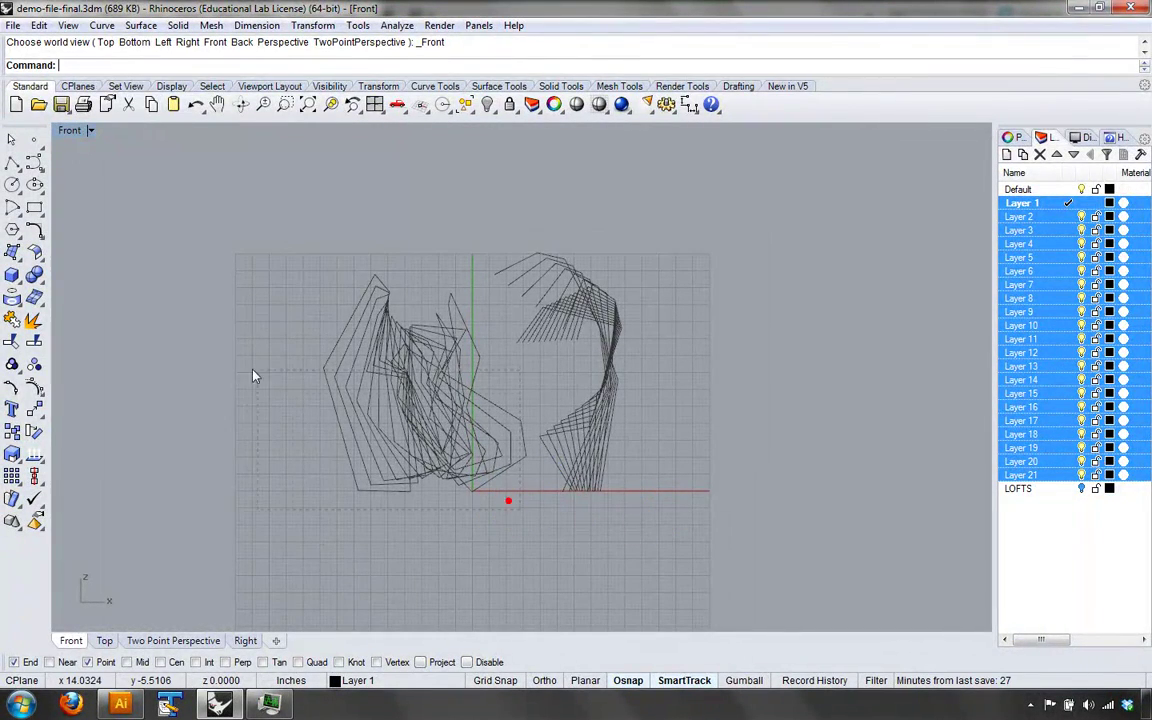
{"action": "left_click_drag", "start_coordinate": [235, 352], "coordinate": [231, 355]}
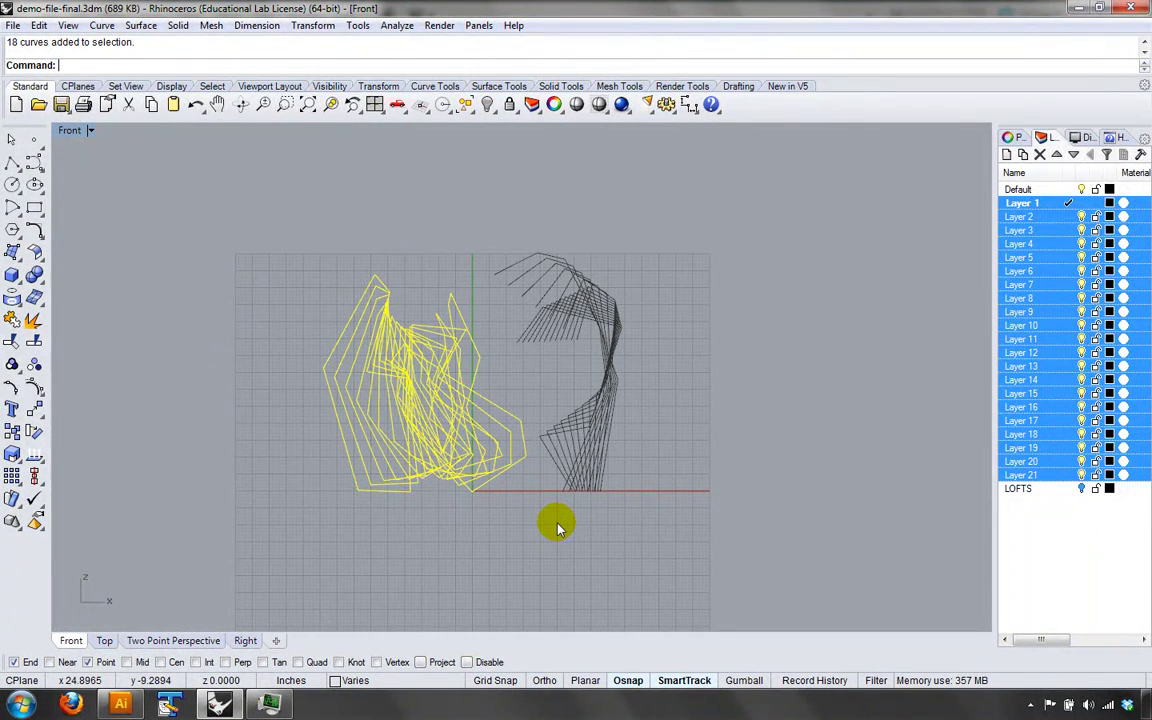
{"action": "key", "text": "Return"}
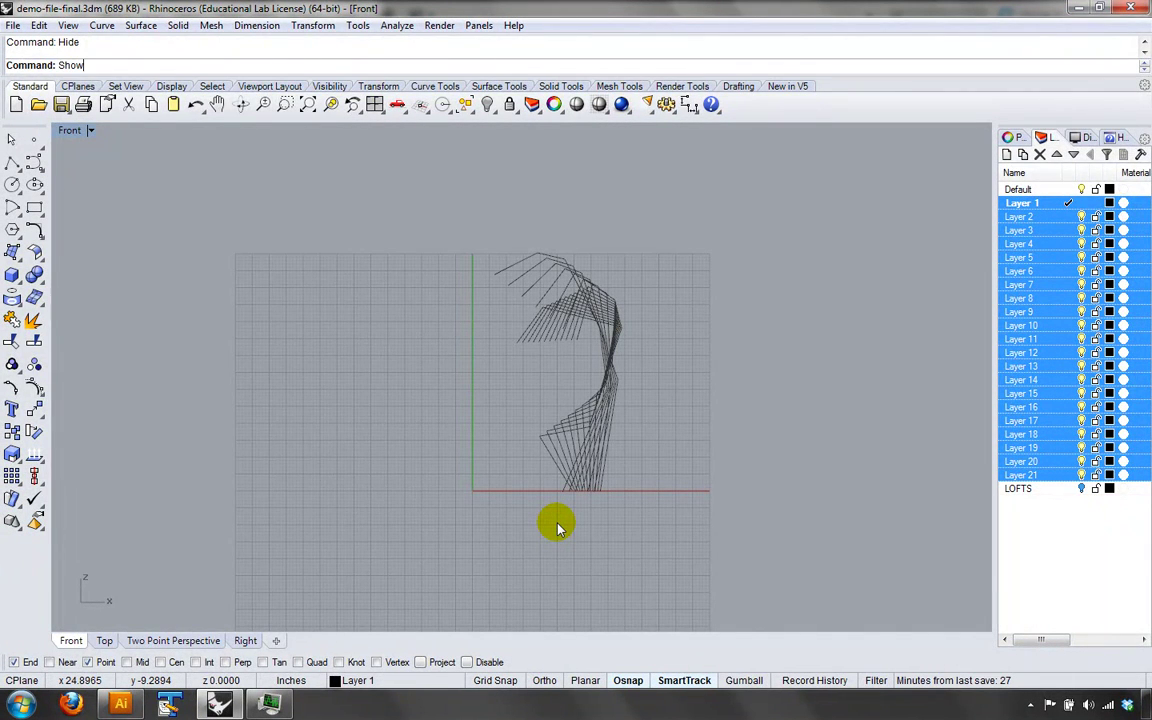
- Show all hidden objects and delete the leftover lofted polysurfaces, keeping the section curves
{"action": "key", "text": "Return"}
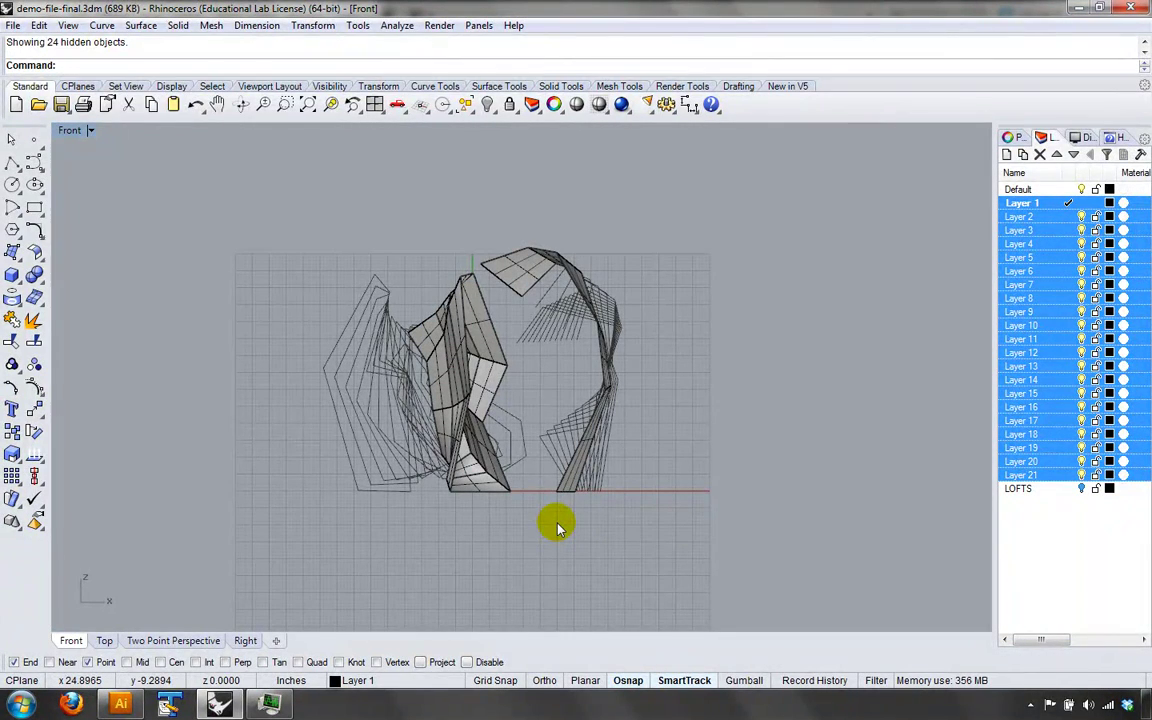
{"action": "left_click", "coordinate": [445, 310]}
{"action": "left_click", "coordinate": [526, 272]}
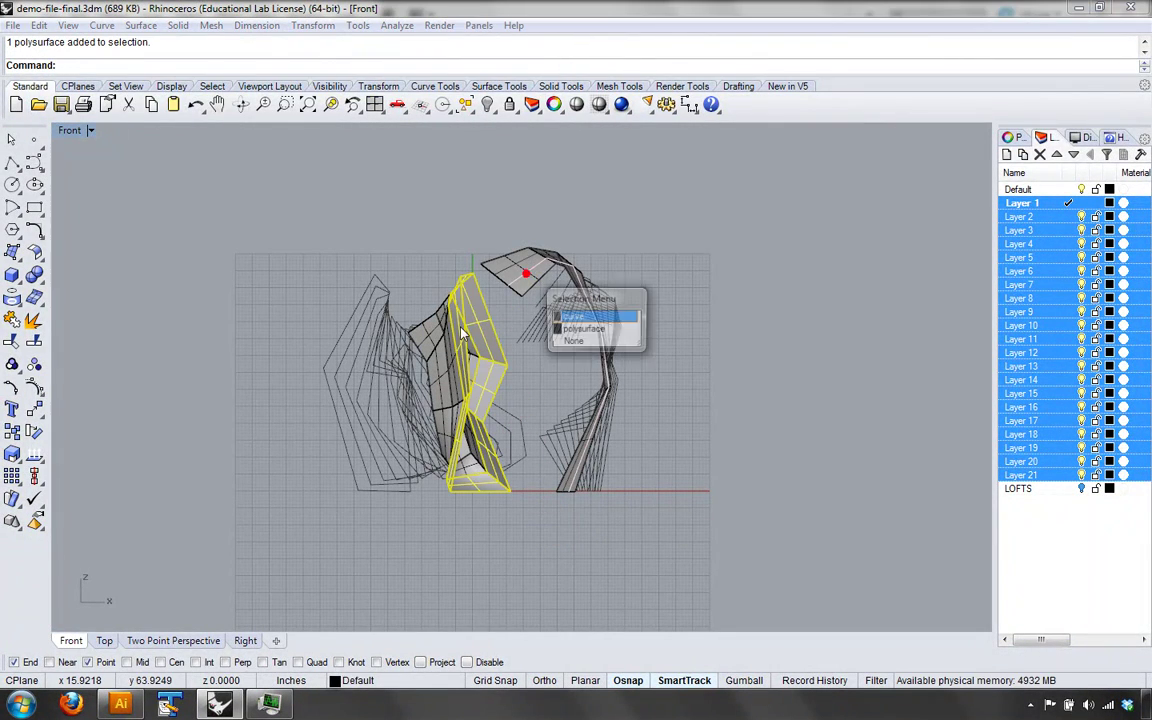
{"action": "left_click", "coordinate": [584, 328]}
{"action": "left_click", "coordinate": [460, 340]}
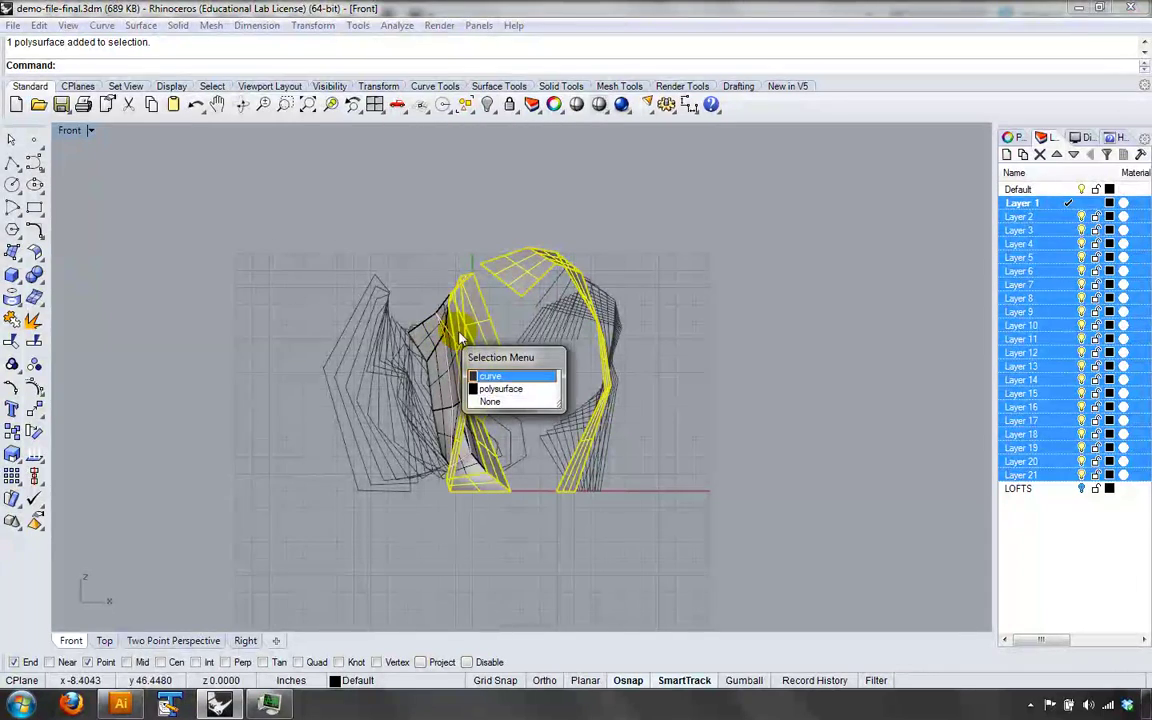
{"action": "left_click", "coordinate": [497, 388]}
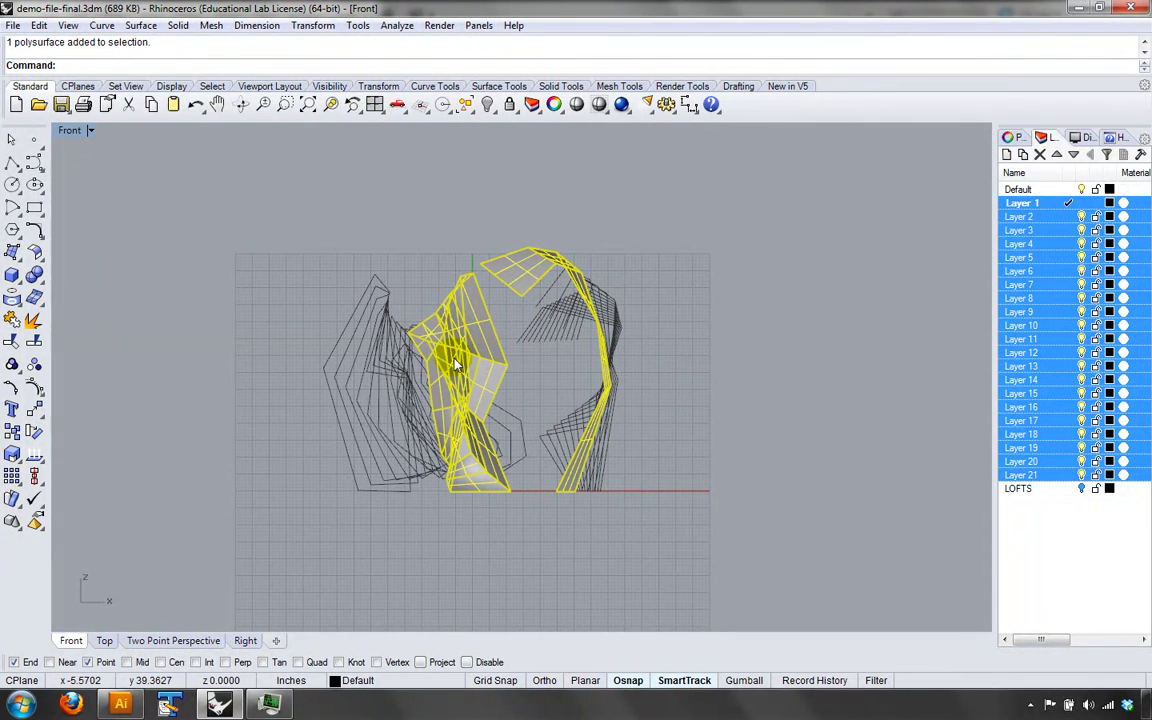
{"action": "key", "text": "Delete"}
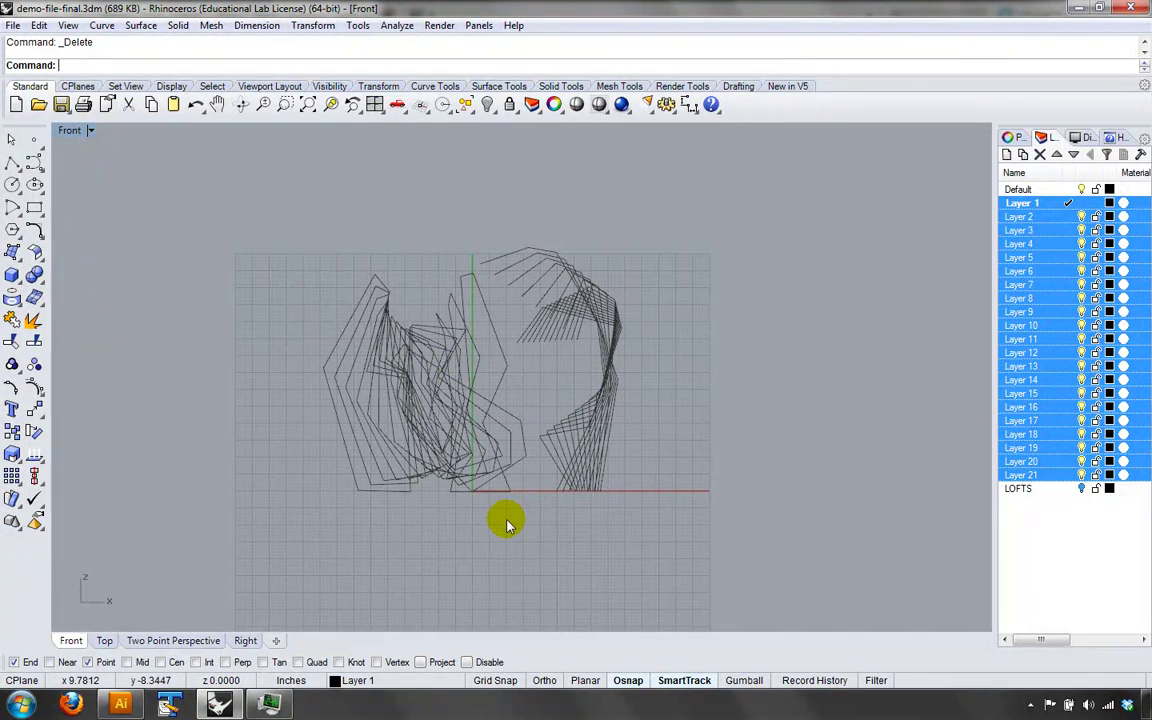
- Hide the complete left-hand set of section curves, including the first section's curve, in the Front view
{"action": "left_click", "coordinate": [1060, 488]}
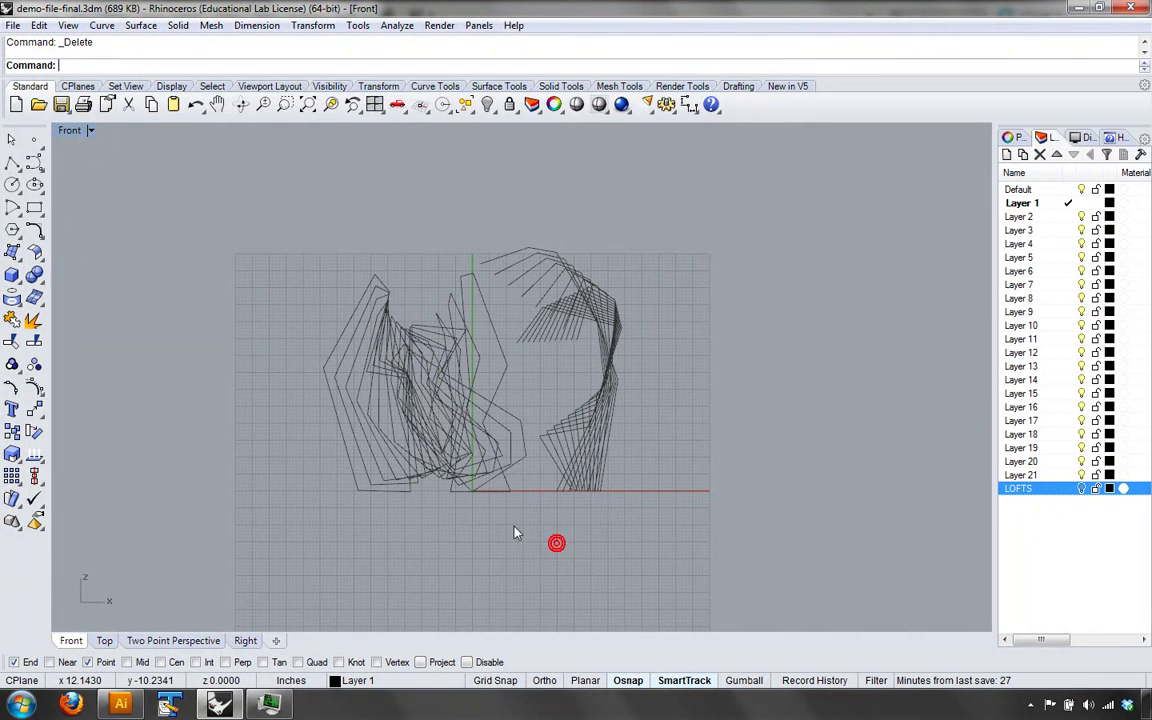
{"action": "left_click_drag", "start_coordinate": [279, 401], "coordinate": [277, 400]}
{"action": "type", "text": "Hide"}
{"action": "key", "text": "Return"}
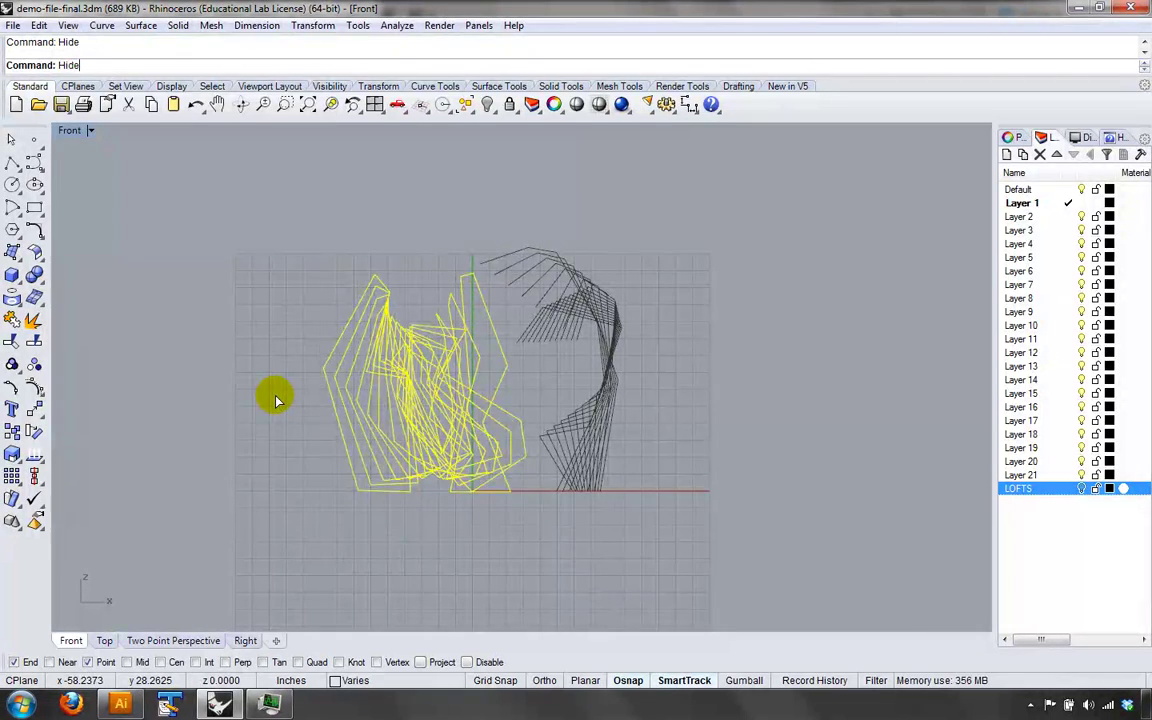
{"action": "right_click_drag", "start_coordinate": [332, 265], "coordinate": [197, 230]}
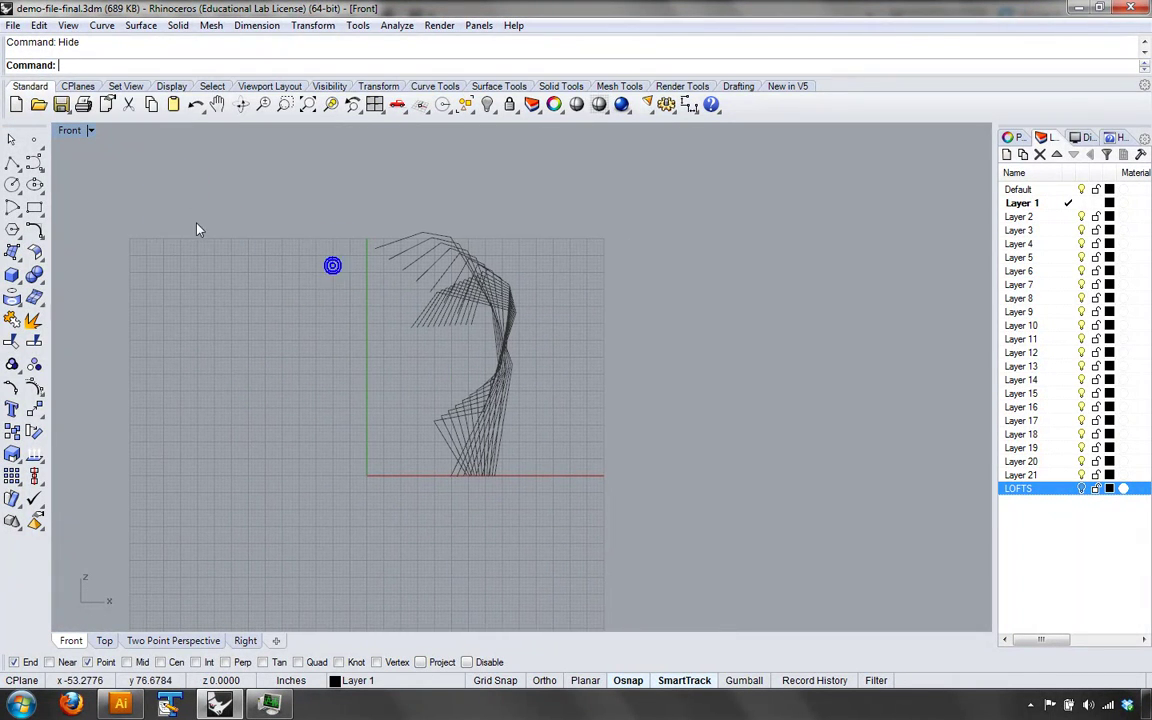
- Change the Front viewport to a Perspective view and maximize it to inspect the right-hand section curves
{"action": "double_click", "coordinate": [70, 131]}
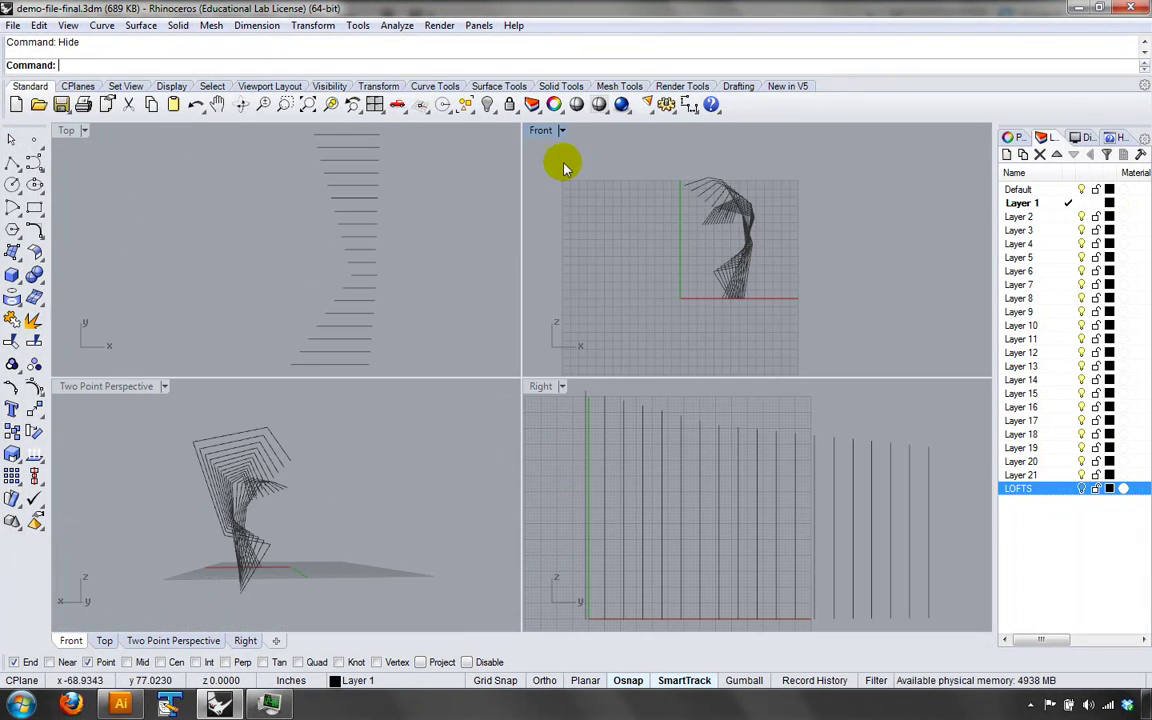
{"action": "mouse_move", "coordinate": [290, 450]}
{"action": "right_mouse_down"}
{"action": "mouse_move", "coordinate": [244, 465]}
{"action": "mouse_move", "coordinate": [375, 453]}
{"action": "mouse_move", "coordinate": [337, 470]}
{"action": "mouse_move", "coordinate": [300, 462]}
{"action": "right_mouse_up"}
{"action": "left_click", "coordinate": [545, 130]}
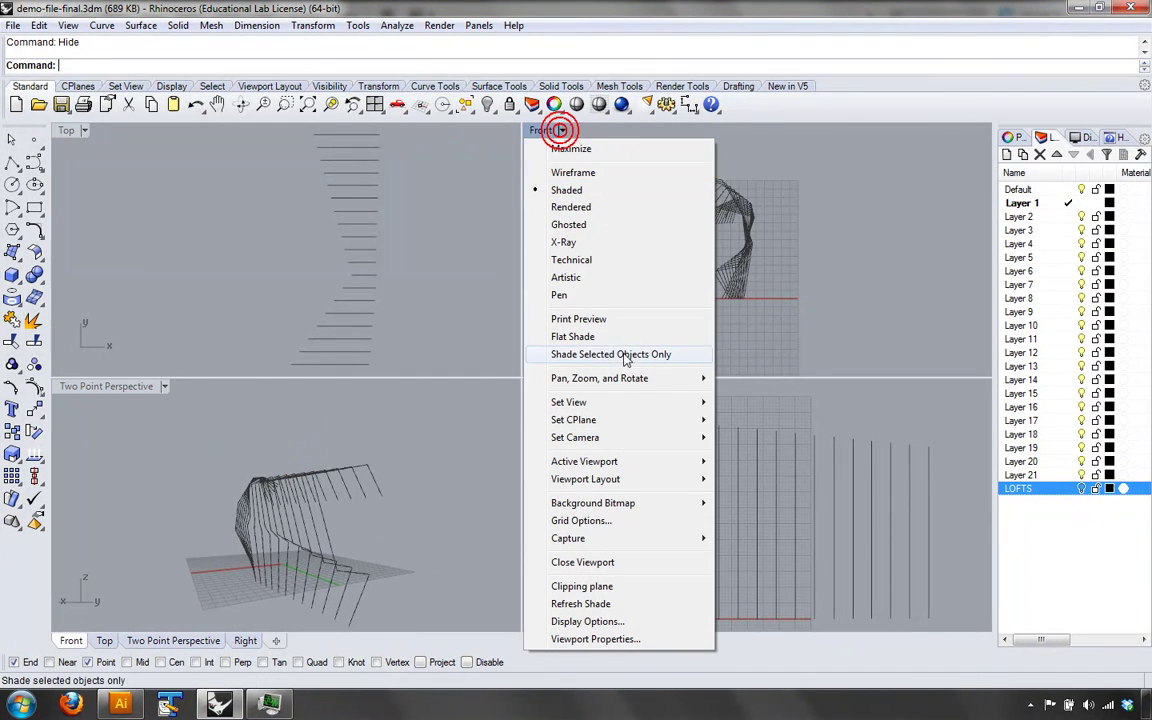
{"action": "mouse_move", "coordinate": [689, 404]}
{"action": "left_click", "coordinate": [795, 530]}
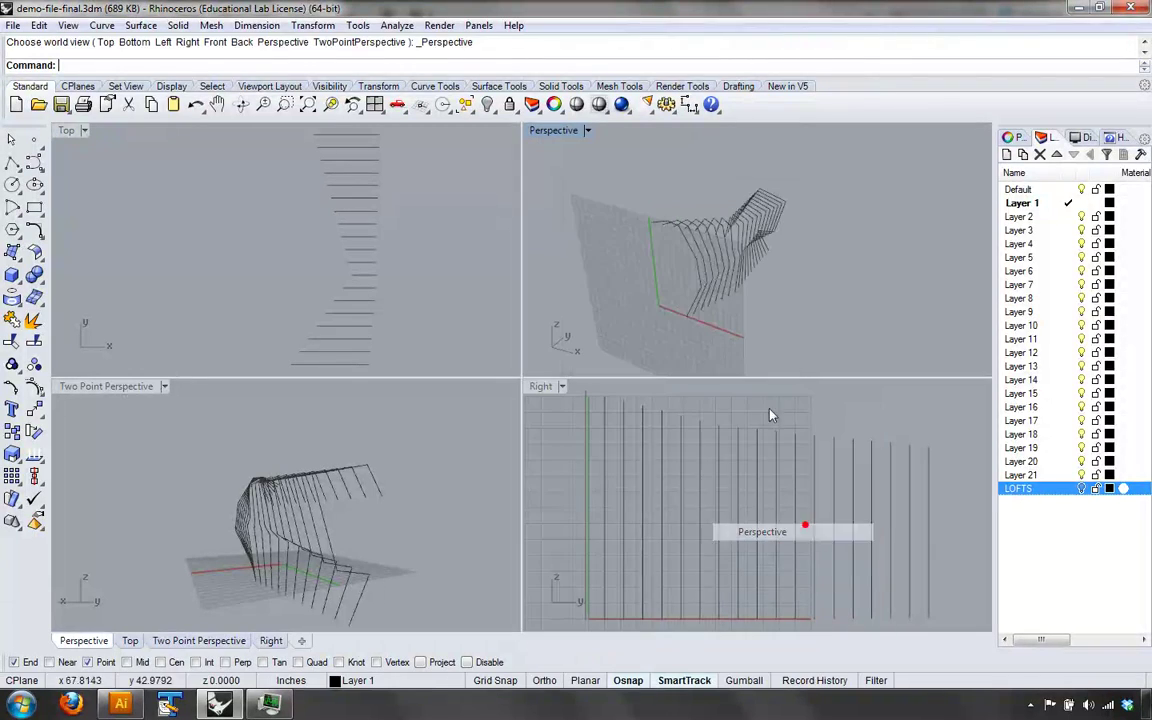
{"action": "double_click", "coordinate": [555, 130]}
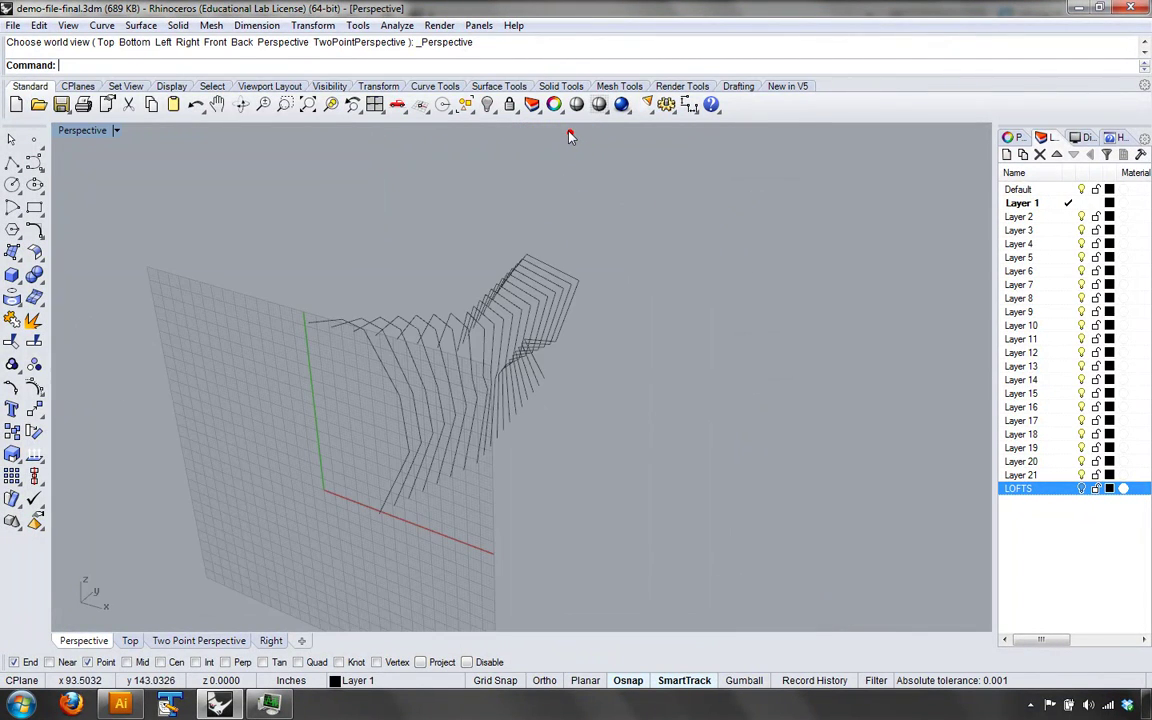
{"action": "right_click_drag", "start_coordinate": [571, 134], "coordinate": [358, 361]}
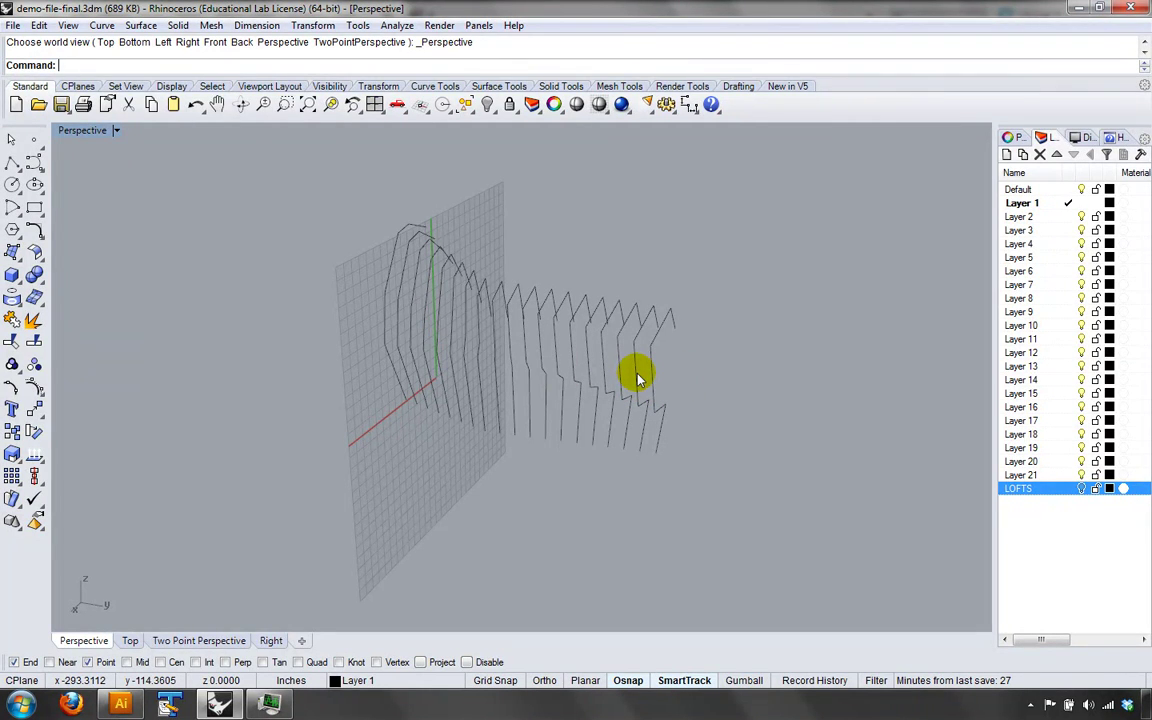
- Restore the four viewports, set the perspective one to Top and back to Perspective to reset its construction plane, and maximize it
{"action": "left_click", "coordinate": [373, 104]}
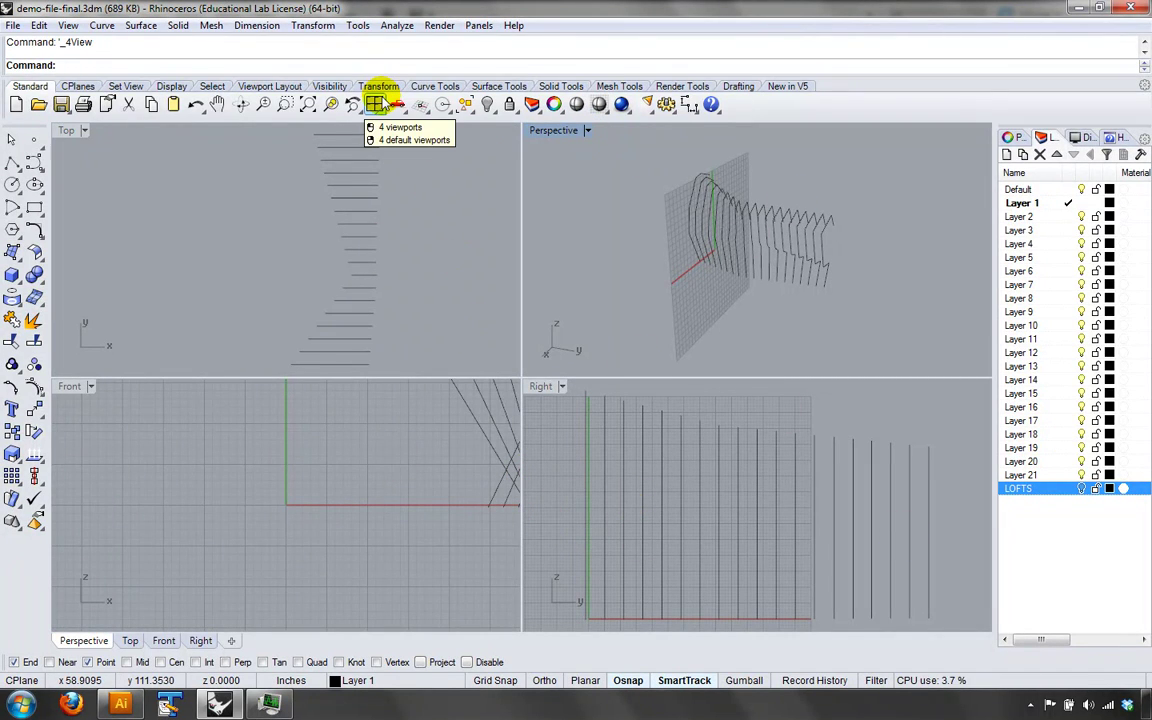
{"action": "left_click", "coordinate": [573, 139]}
{"action": "mouse_move", "coordinate": [653, 393]}
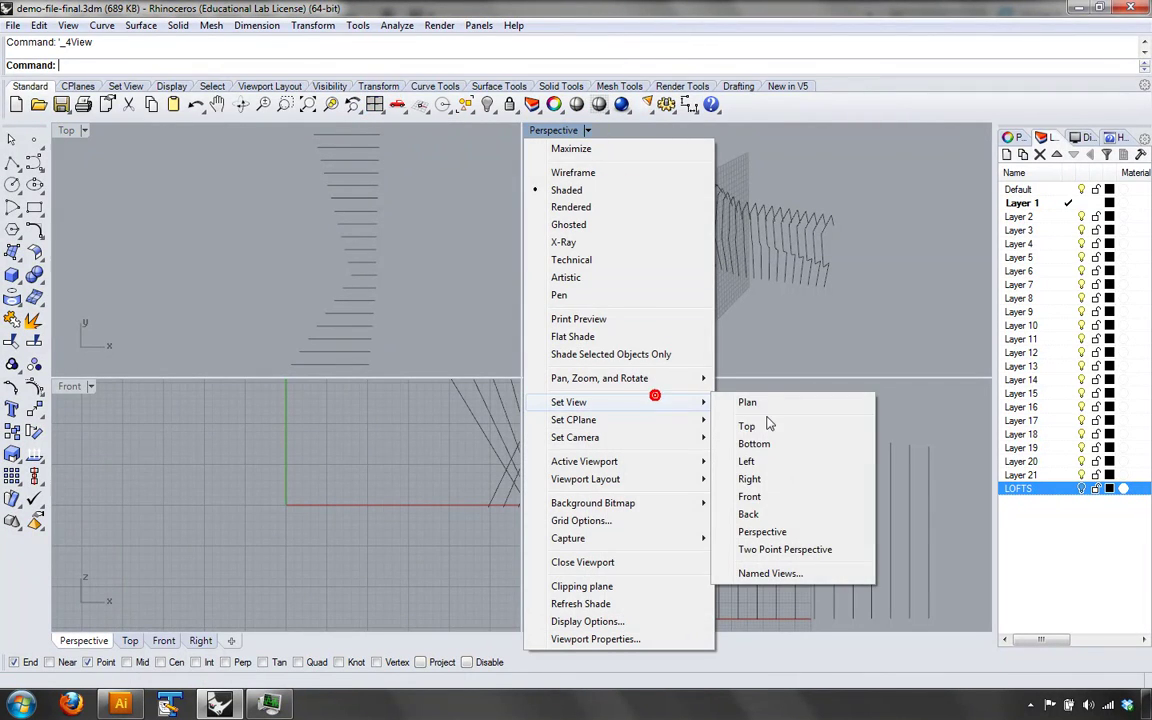
{"action": "left_click", "coordinate": [765, 420]}
{"action": "left_click", "coordinate": [556, 132]}
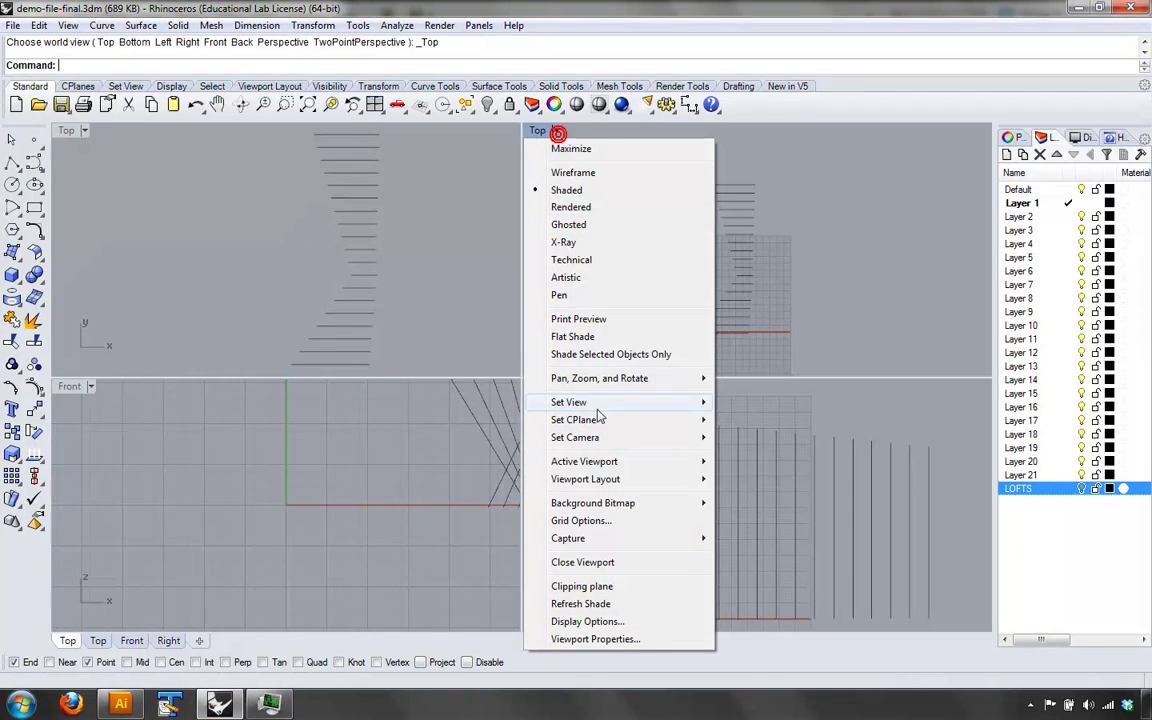
{"action": "mouse_move", "coordinate": [599, 403]}
{"action": "left_click", "coordinate": [793, 530]}
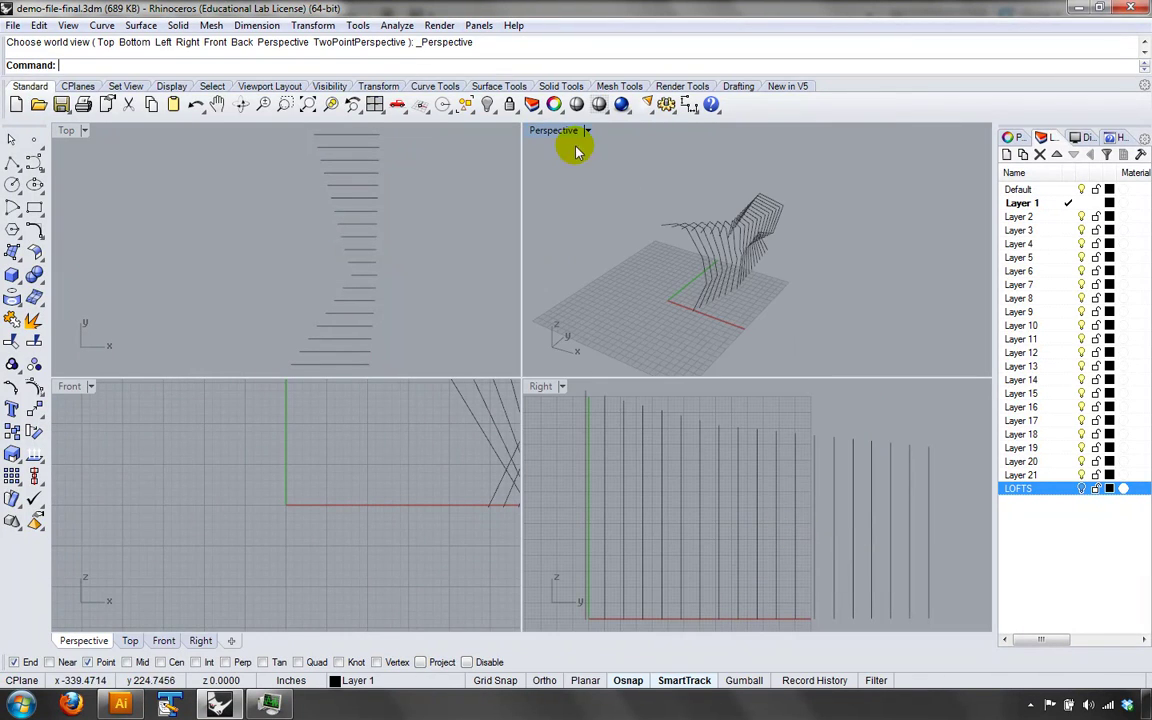
{"action": "double_click", "coordinate": [548, 130]}
{"action": "right_click_drag", "start_coordinate": [580, 300], "coordinate": [590, 407]}
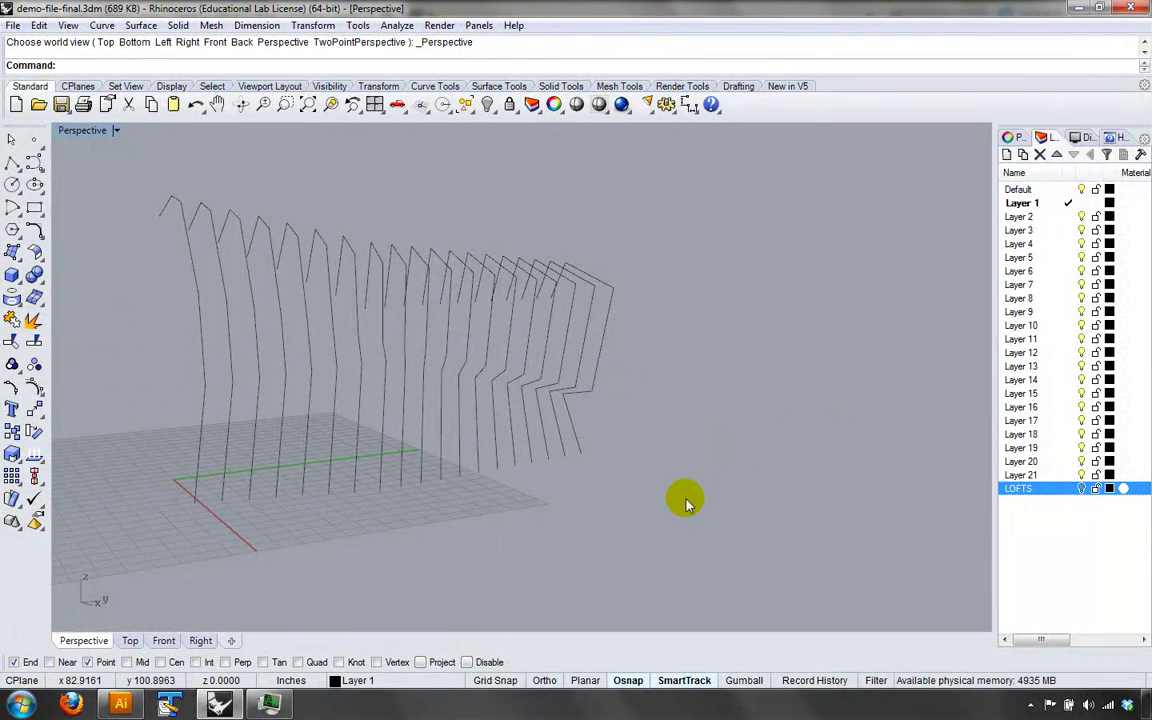
{"action": "right_click_drag", "start_coordinate": [688, 501], "coordinate": [602, 504]}
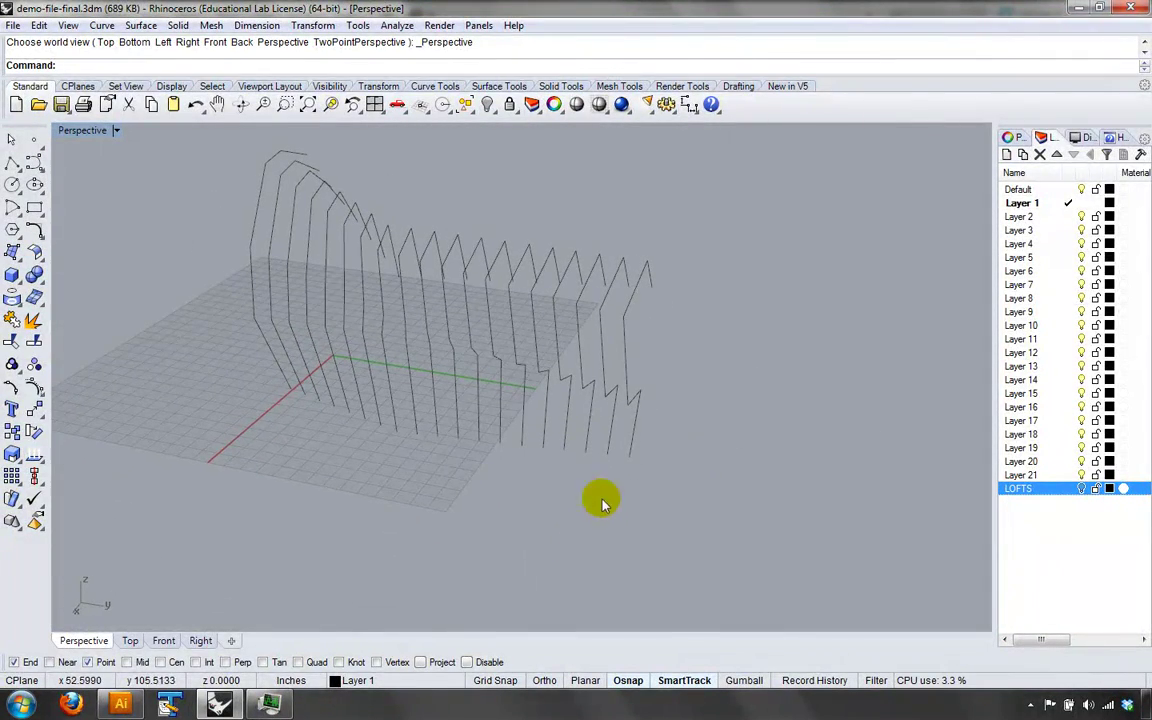
- Select all the right-hand section curves and start a loft through them
{"action": "left_click_drag", "start_coordinate": [727, 525], "coordinate": [121, 179]}
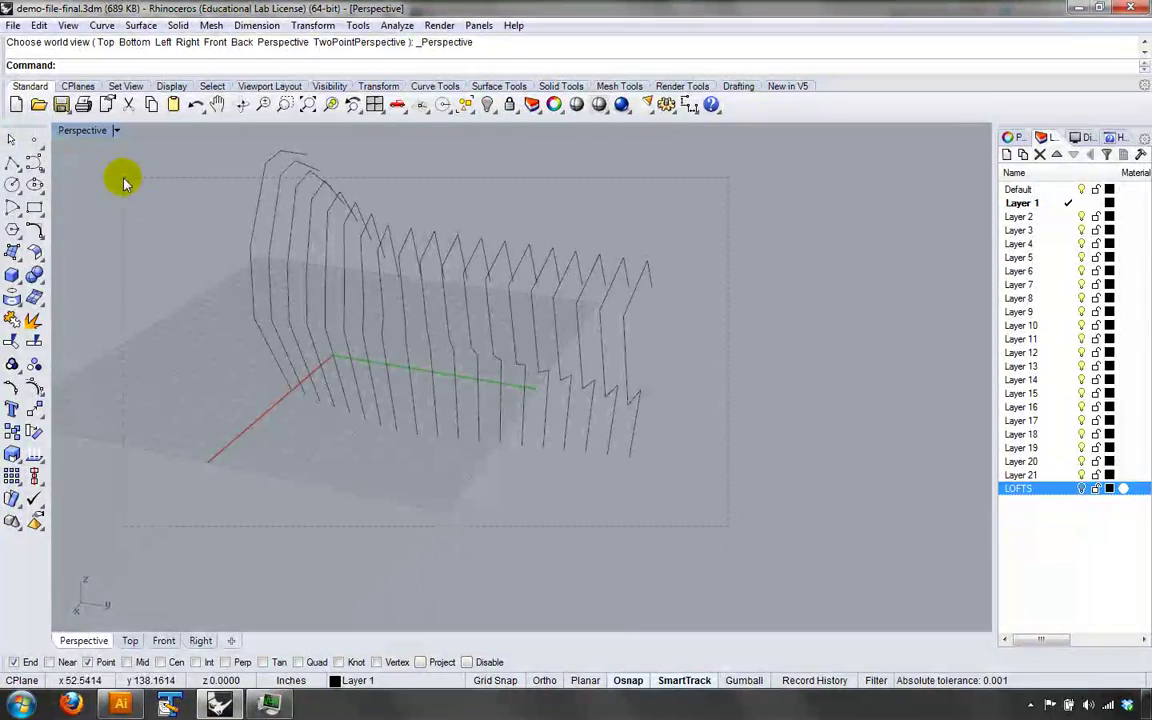
{"action": "right_click_drag", "start_coordinate": [446, 320], "coordinate": [470, 310]}
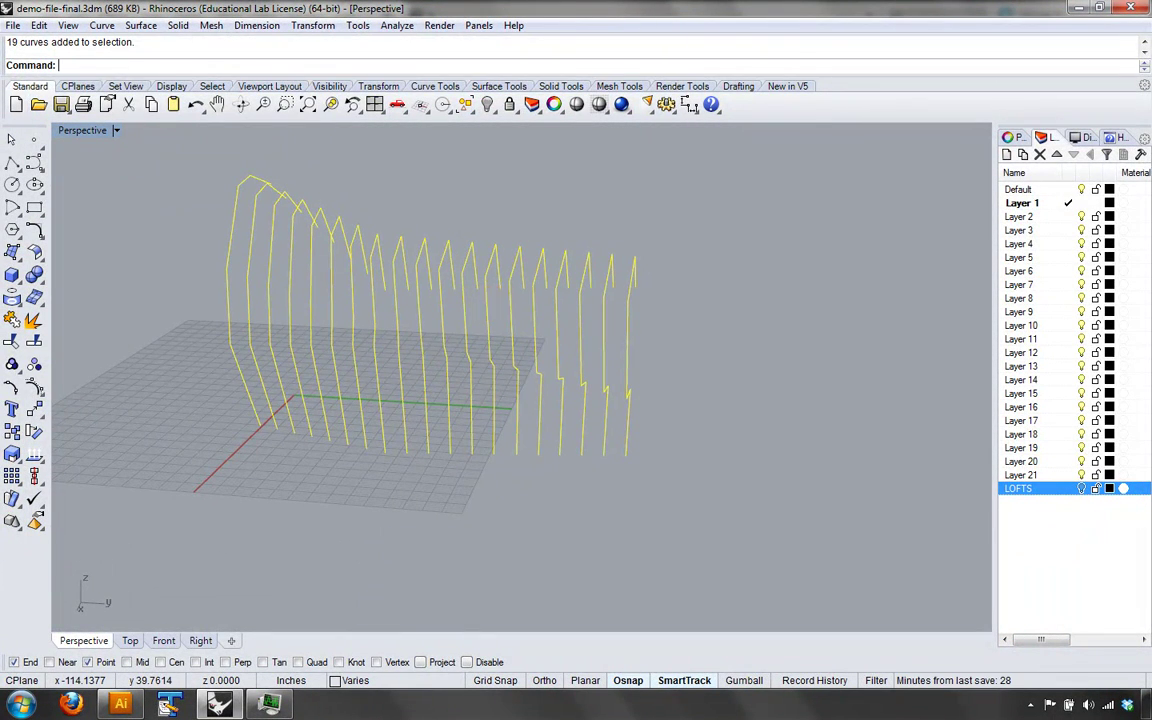
{"action": "type", "text": "Lof"}
{"action": "key", "text": "Return"}
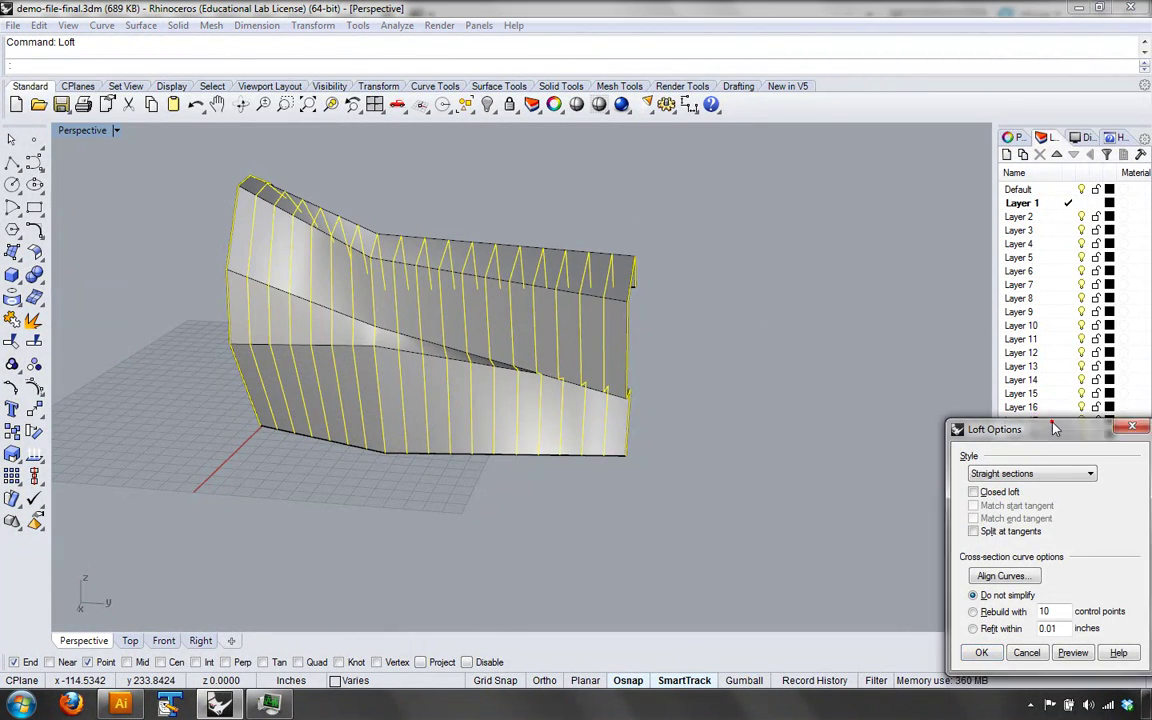
- Preview the Normal style for the loft and try the Loose style
{"action": "left_click_drag", "start_coordinate": [1040, 429], "coordinate": [704, 275]}
{"action": "left_click", "coordinate": [700, 318]}
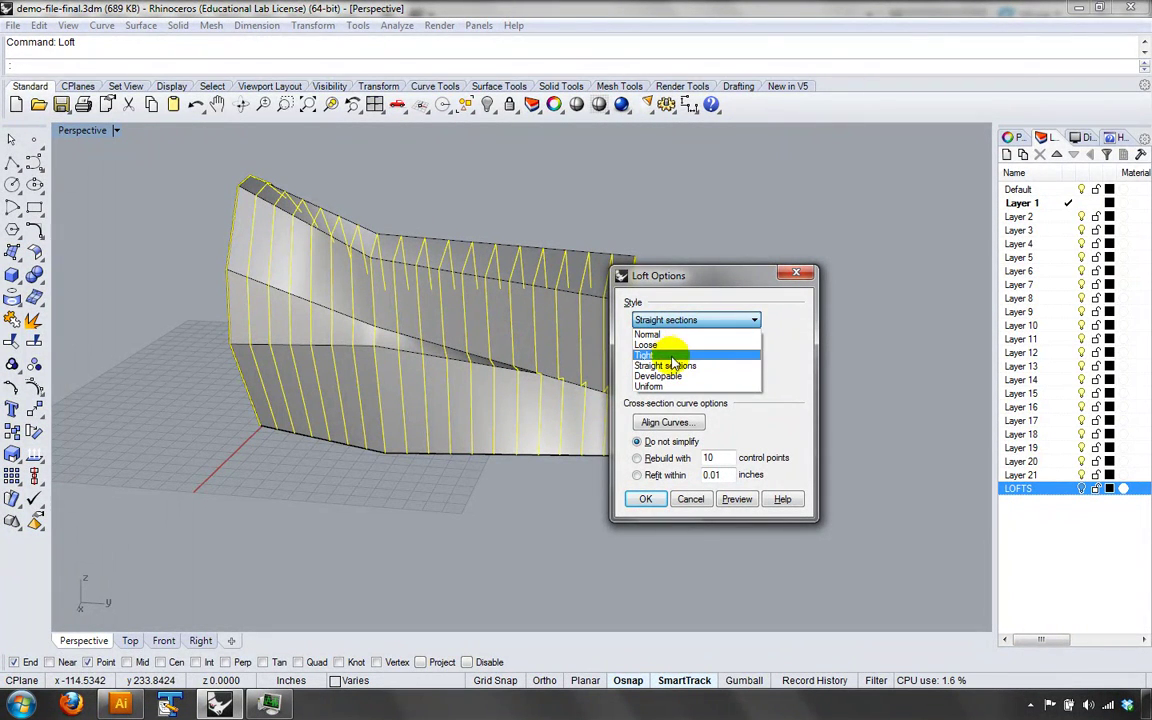
{"action": "left_click", "coordinate": [664, 334]}
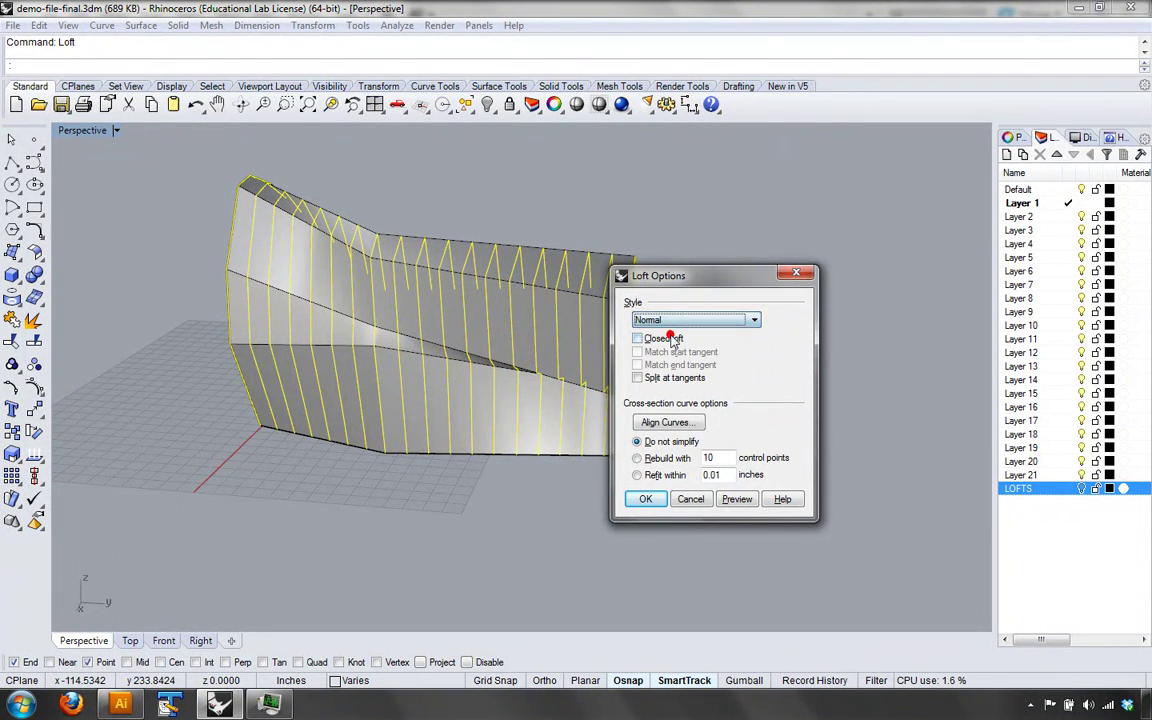
{"action": "left_click", "coordinate": [730, 499]}
{"action": "left_click", "coordinate": [674, 320]}
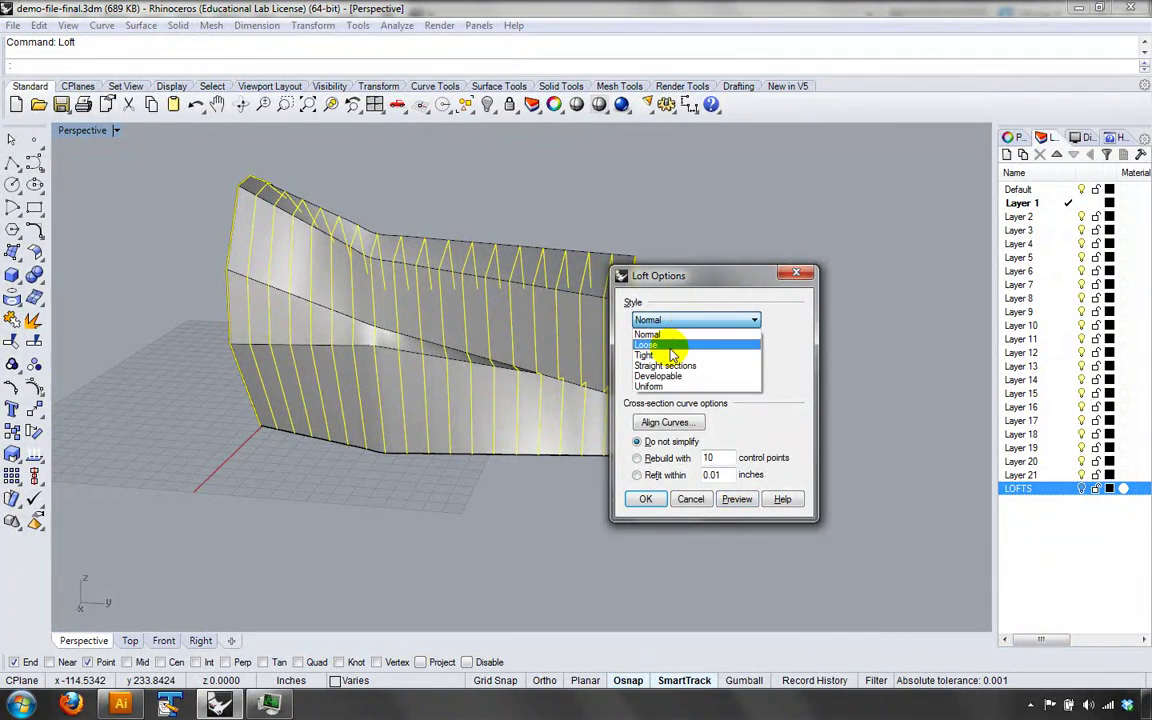
{"action": "left_click", "coordinate": [664, 336]}
{"action": "right_click_drag", "start_coordinate": [514, 339], "coordinate": [475, 355]}
- Set the loft style to Straight sections, create the surface and inspect it from several sides
{"action": "left_click", "coordinate": [650, 320]}
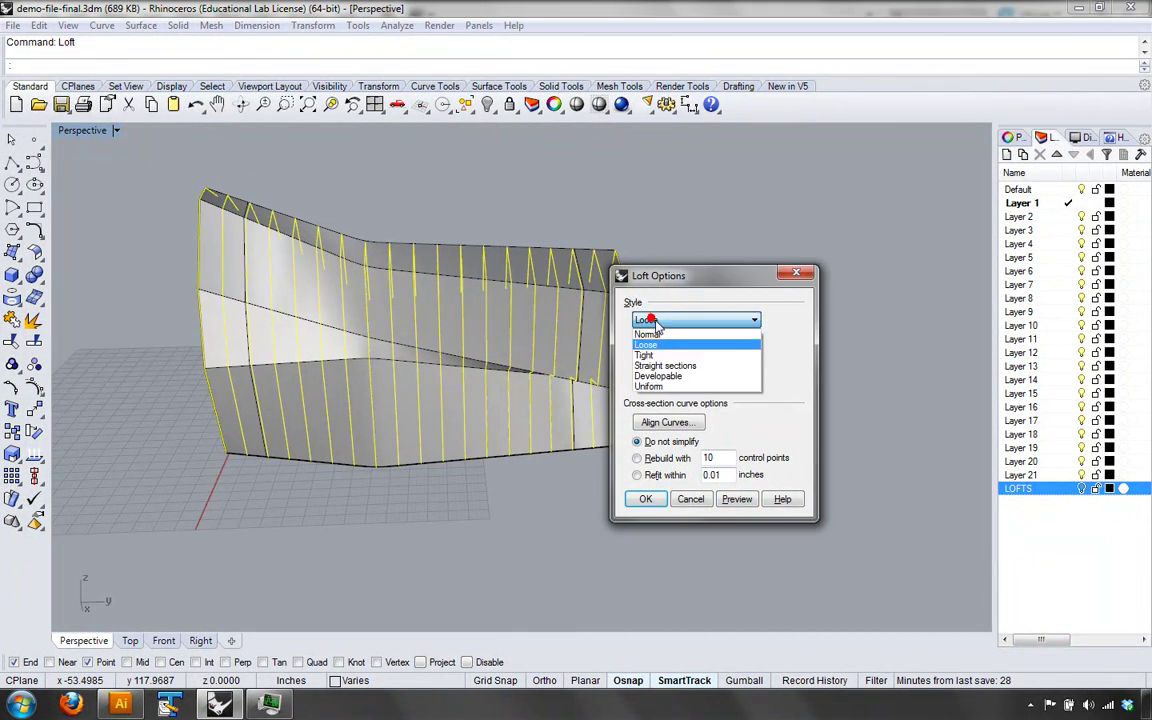
{"action": "left_click", "coordinate": [678, 366]}
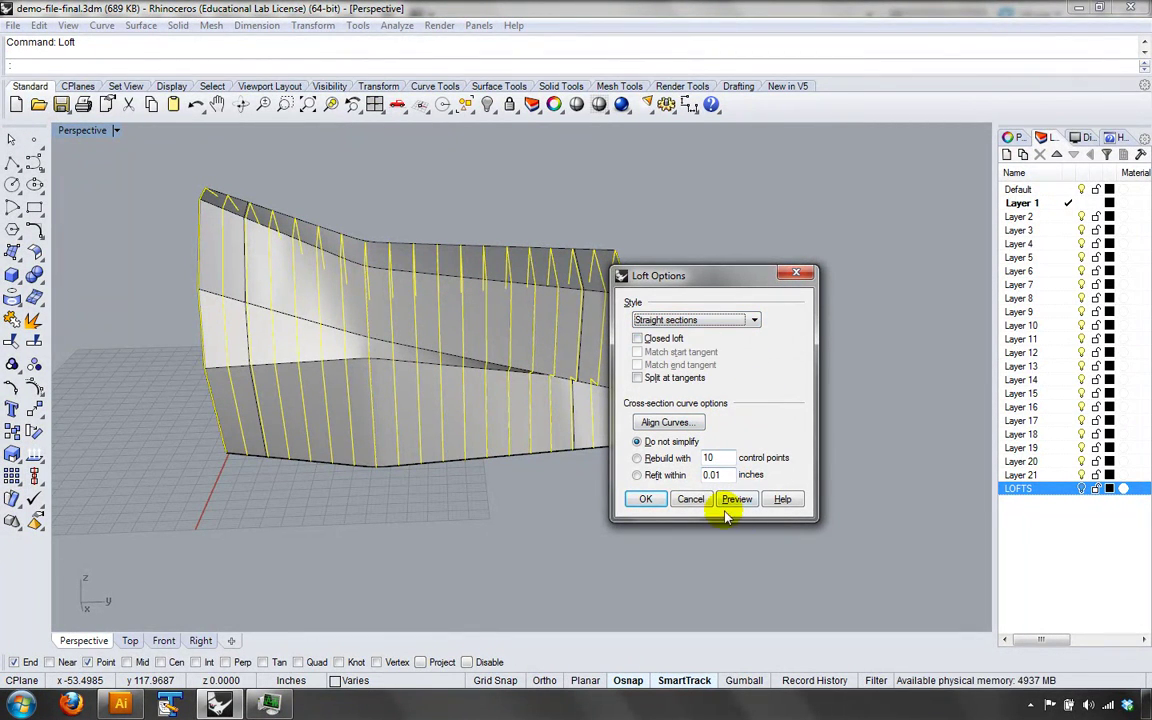
{"action": "left_click", "coordinate": [646, 498]}
{"action": "right_click_drag", "start_coordinate": [702, 509], "coordinate": [612, 485]}
{"action": "mouse_move", "coordinate": [769, 470]}
{"action": "right_mouse_down"}
{"action": "mouse_move", "coordinate": [480, 440]}
{"action": "mouse_move", "coordinate": [530, 442]}
{"action": "mouse_move", "coordinate": [509, 437]}
{"action": "right_mouse_up"}
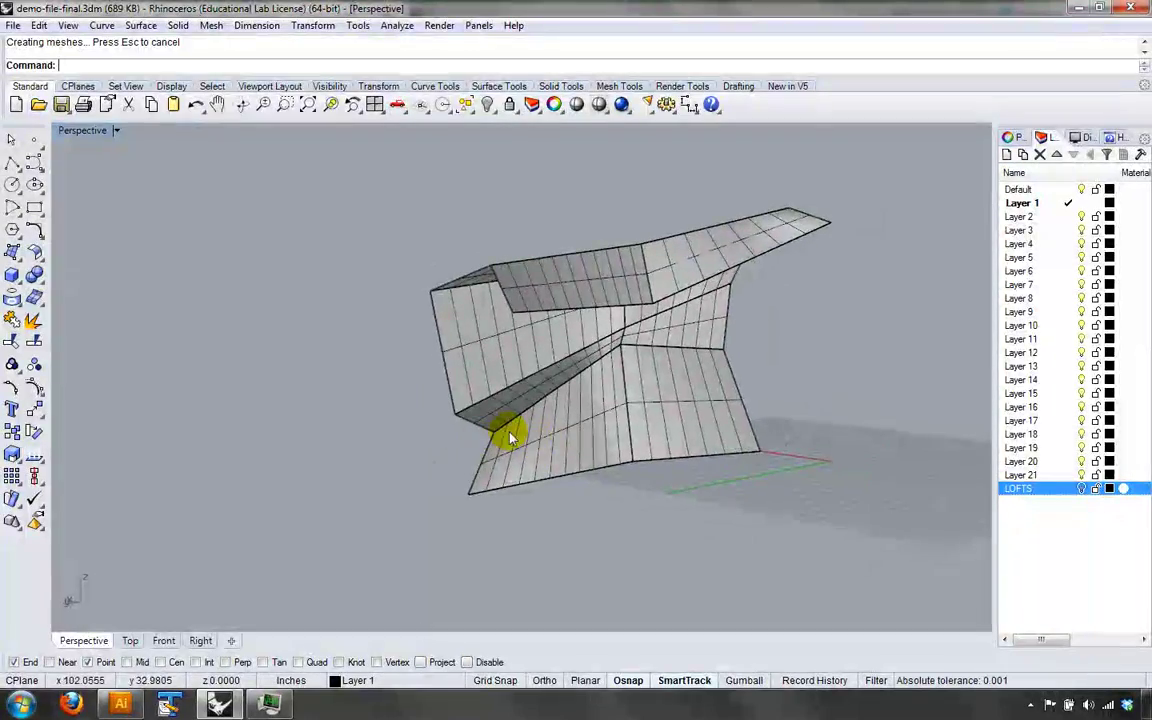
{"action": "right_click_drag", "start_coordinate": [687, 342], "coordinate": [654, 365]}
{"action": "mouse_move", "coordinate": [789, 360]}
{"action": "right_mouse_down"}
{"action": "mouse_move", "coordinate": [604, 342]}
{"action": "mouse_move", "coordinate": [480, 350]}
{"action": "mouse_move", "coordinate": [532, 388]}
{"action": "right_mouse_up"}
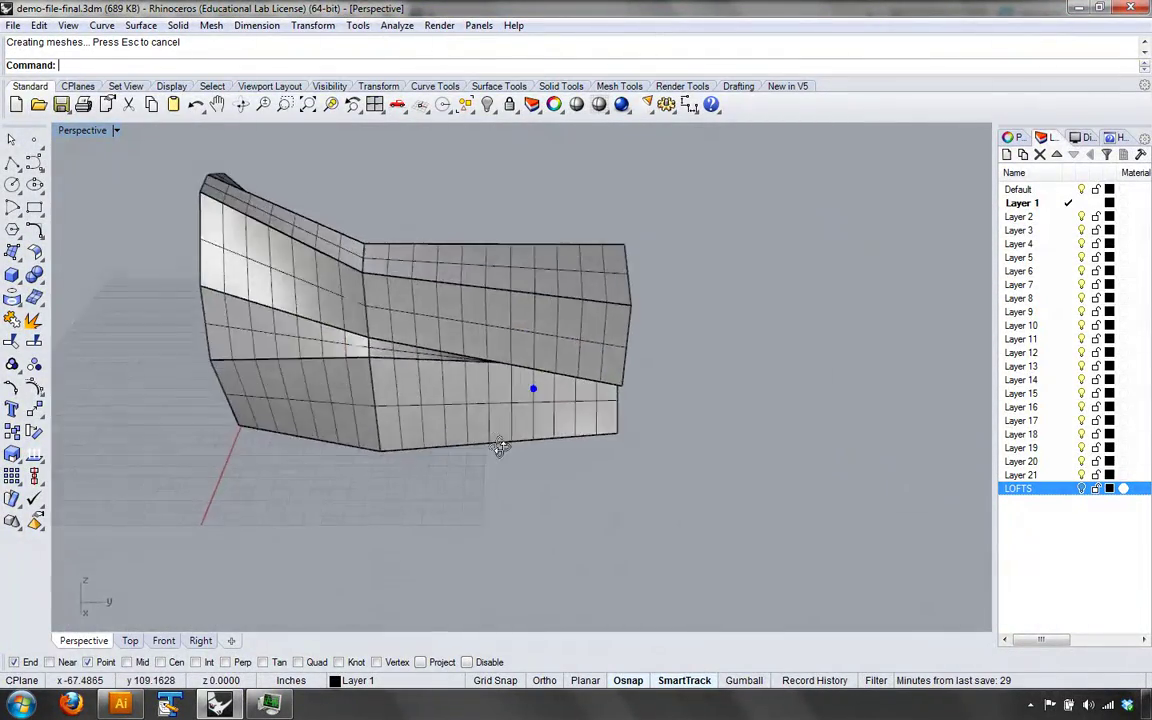
{"action": "mouse_move", "coordinate": [501, 442]}
{"action": "right_mouse_down"}
{"action": "mouse_move", "coordinate": [481, 560]}
{"action": "mouse_move", "coordinate": [237, 406]}
{"action": "mouse_move", "coordinate": [121, 368]}
{"action": "mouse_move", "coordinate": [285, 386]}
{"action": "mouse_move", "coordinate": [730, 396]}
{"action": "mouse_move", "coordinate": [838, 381]}
{"action": "mouse_move", "coordinate": [838, 395]}
{"action": "right_mouse_up"}
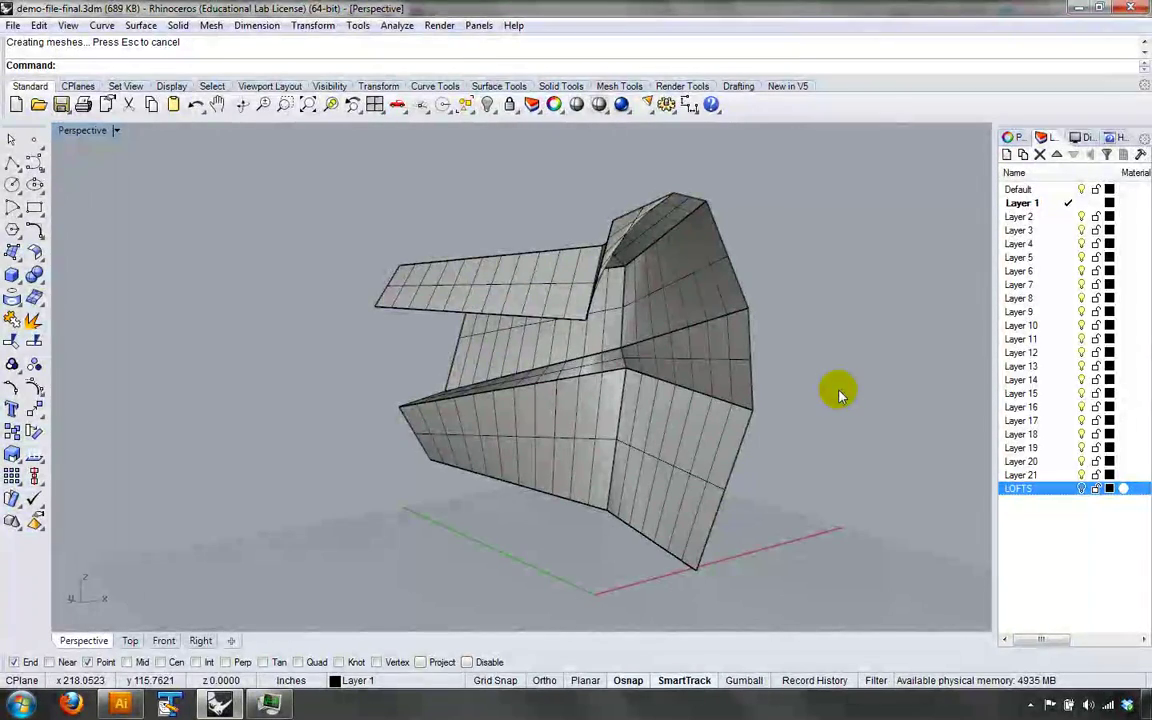
- Show the hidden left-hand section curves alongside the new lofted polysurface
{"action": "scroll", "coordinate": [835, 443], "scroll_direction": "down", "scroll_amount": 3}
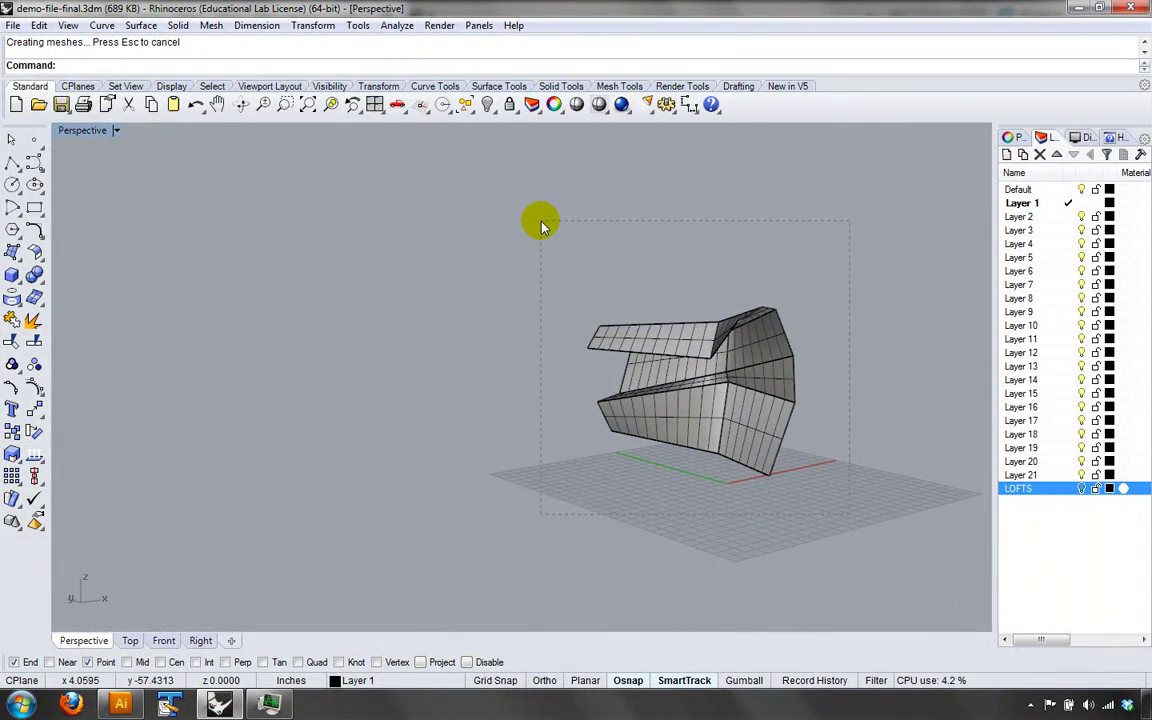
{"action": "left_click_drag", "start_coordinate": [541, 222], "coordinate": [541, 222]}
{"action": "left_click", "coordinate": [893, 305]}
{"action": "type", "text": "Show"}
{"action": "key", "text": "Return"}
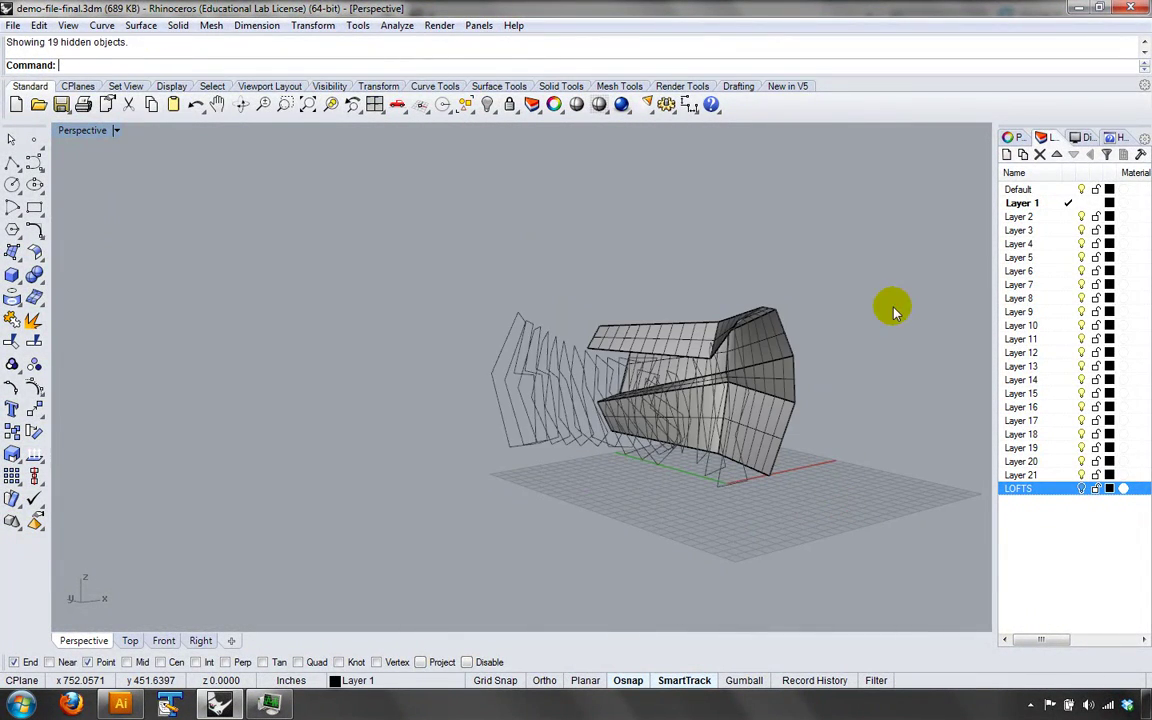
- Try hiding the lofted polysurface, then undo the hide
{"action": "right_click_drag", "start_coordinate": [892, 306], "coordinate": [802, 337]}
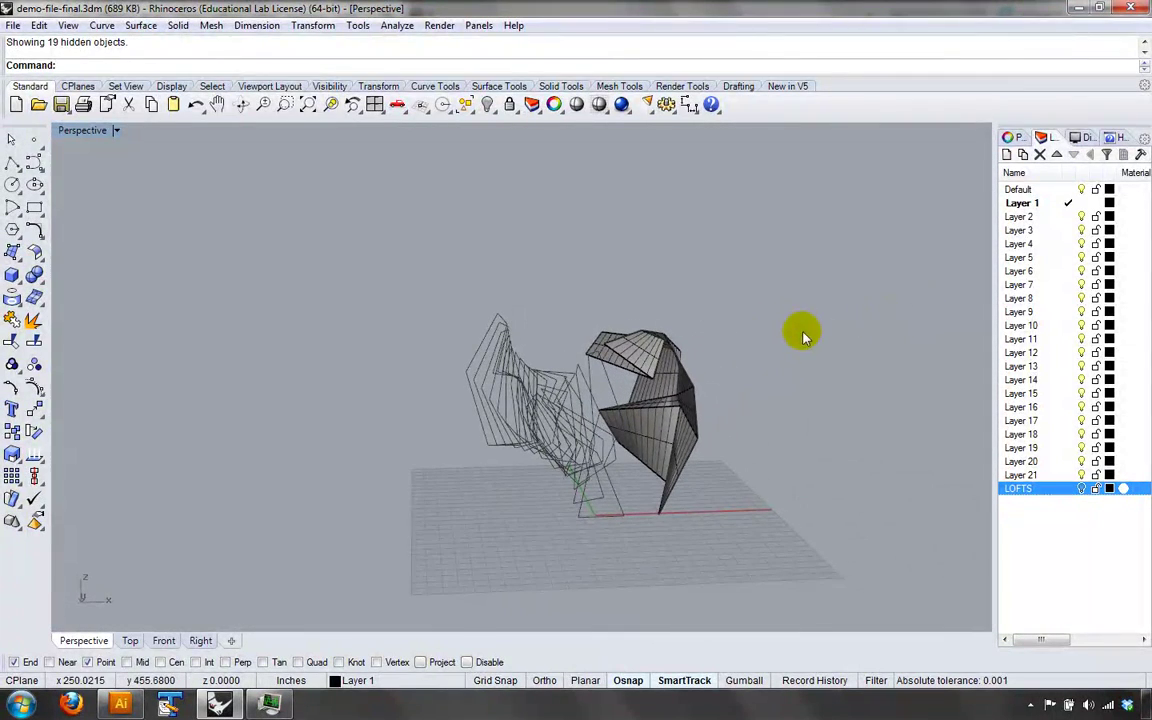
{"action": "left_click", "coordinate": [649, 430]}
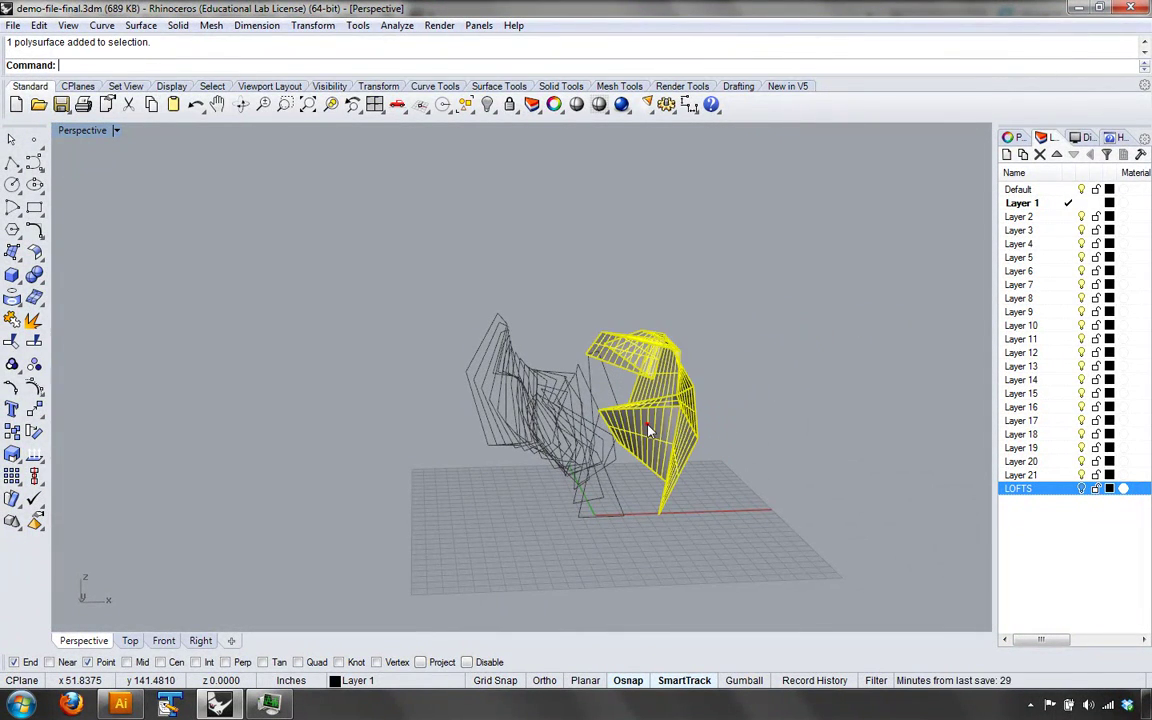
{"action": "type", "text": "Hid"}
{"action": "right_click_drag", "start_coordinate": [648, 430], "coordinate": [578, 452]}
{"action": "key", "text": "ctrl+z"}
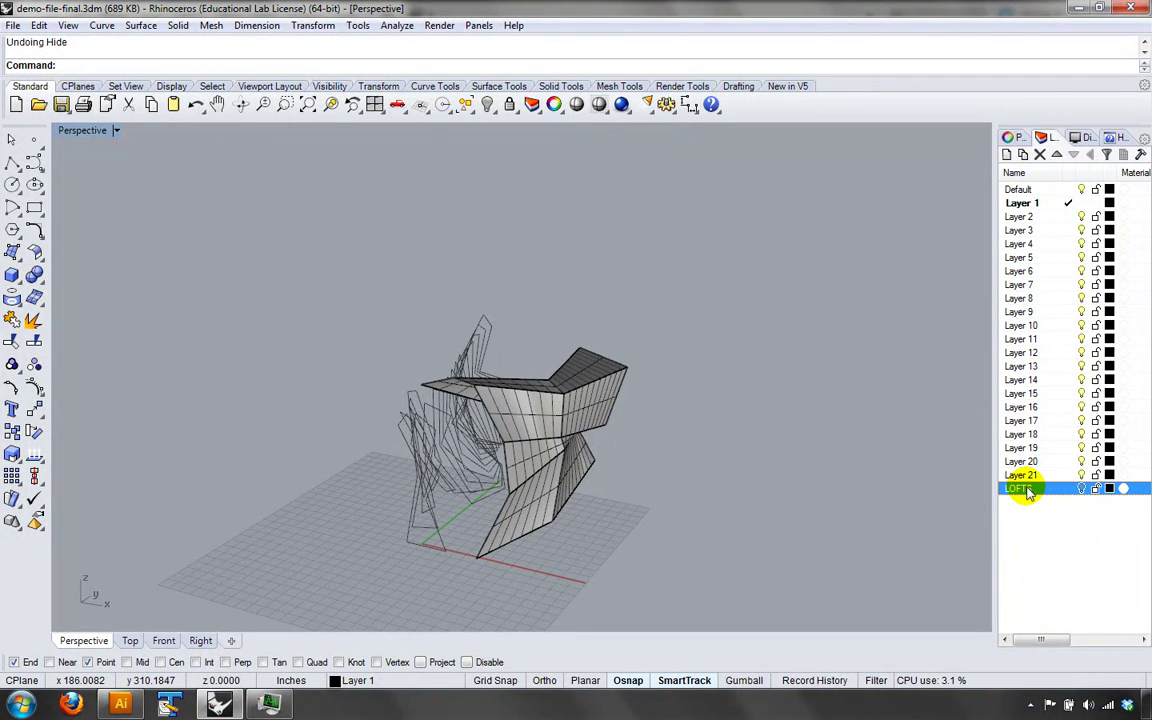
- Move the lofted polysurface to the LOFTS layer and toggle that layer's visibility on and back off
{"action": "left_click", "coordinate": [537, 497]}
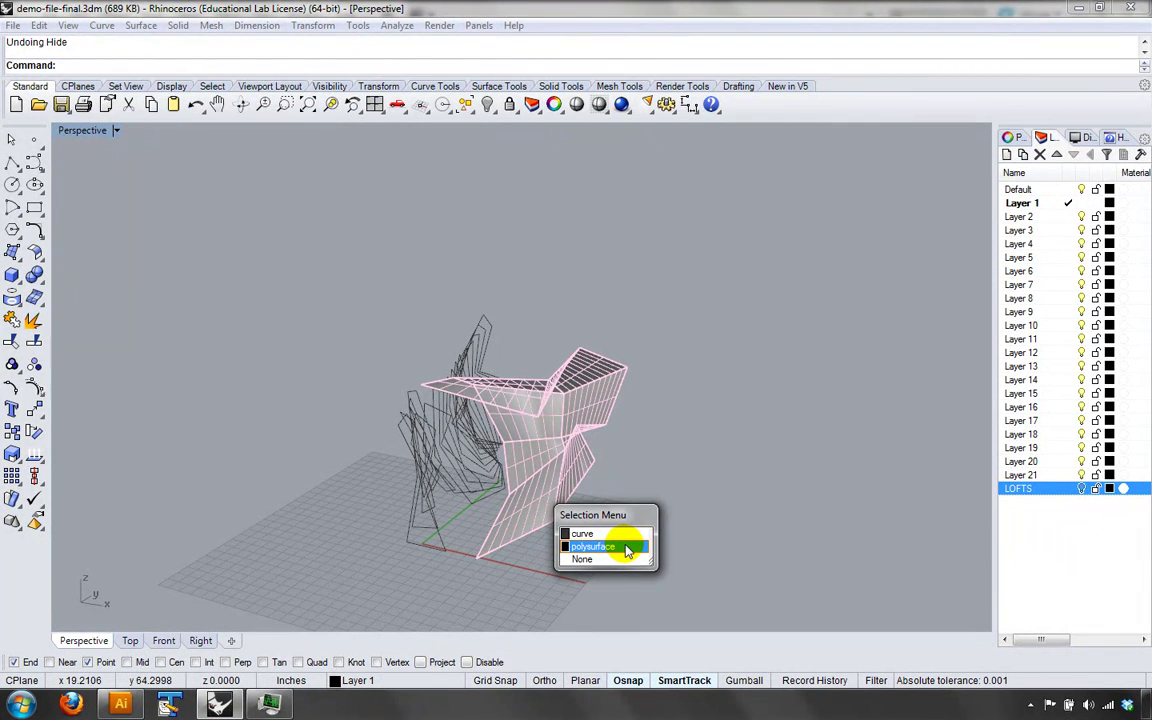
{"action": "left_click", "coordinate": [545, 502]}
{"action": "left_click", "coordinate": [545, 505]}
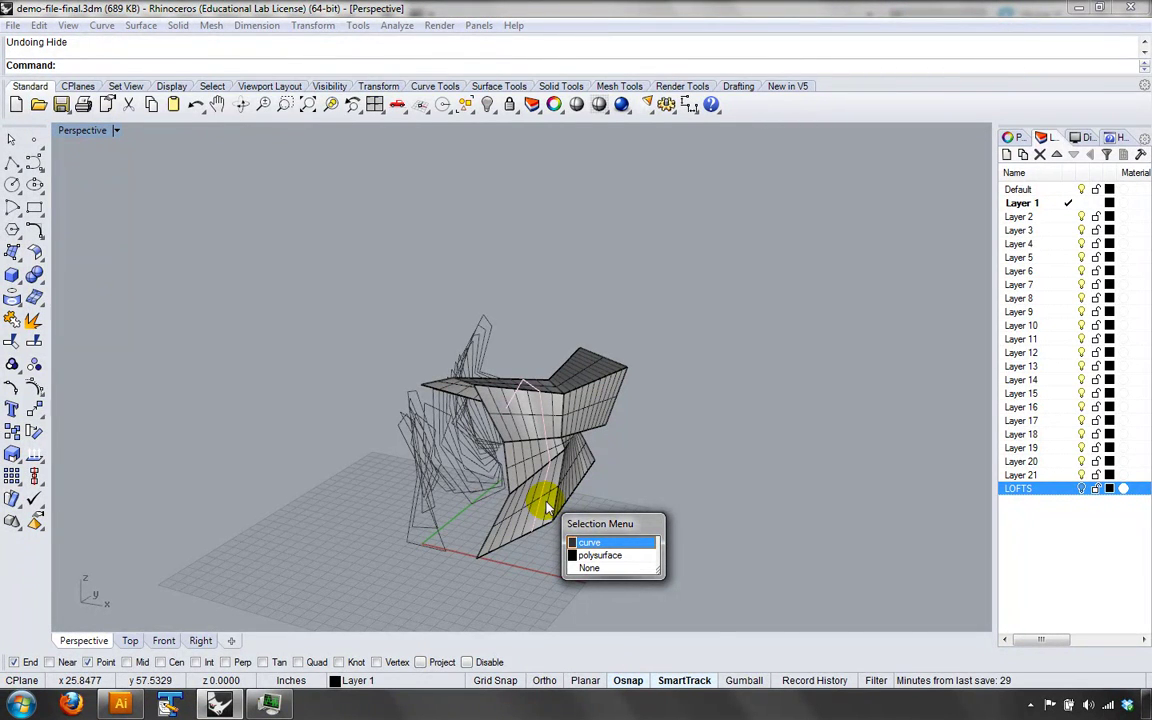
{"action": "left_click", "coordinate": [597, 556]}
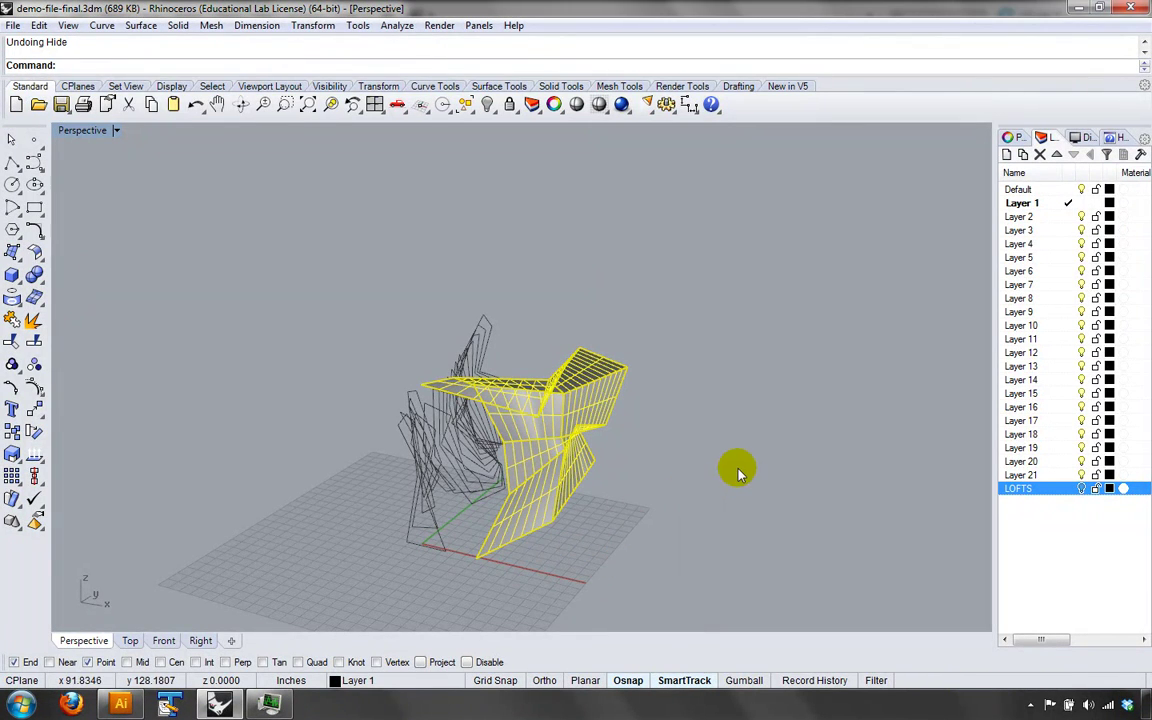
{"action": "right_click", "coordinate": [1029, 490]}
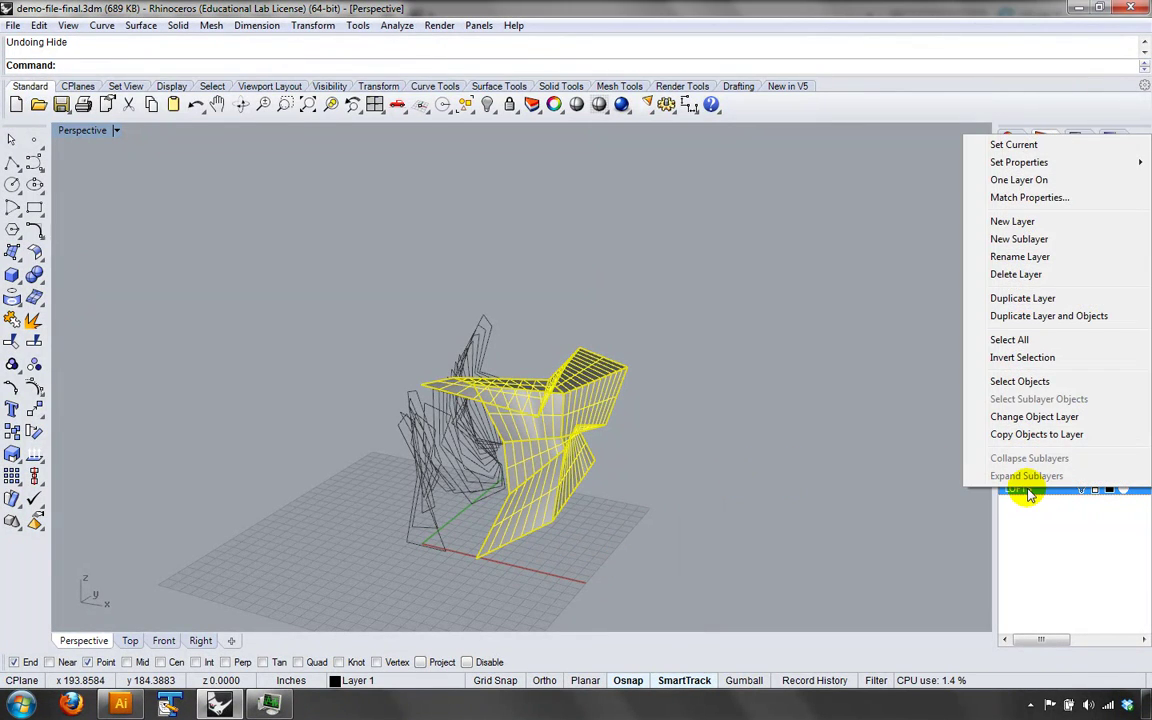
{"action": "left_click", "coordinate": [1012, 418]}
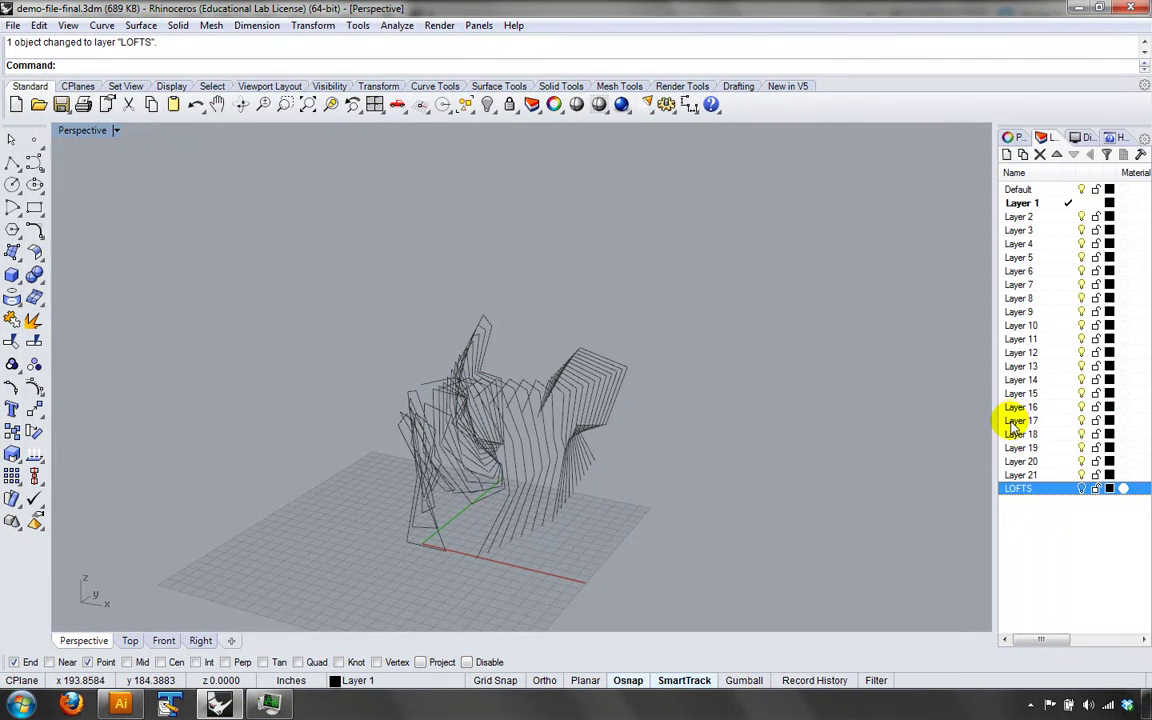
{"action": "left_click", "coordinate": [1080, 488]}
{"action": "left_click", "coordinate": [1080, 488]}
- Hide the open section curves of the right-hand side
{"action": "right_click_drag", "start_coordinate": [625, 521], "coordinate": [672, 512]}
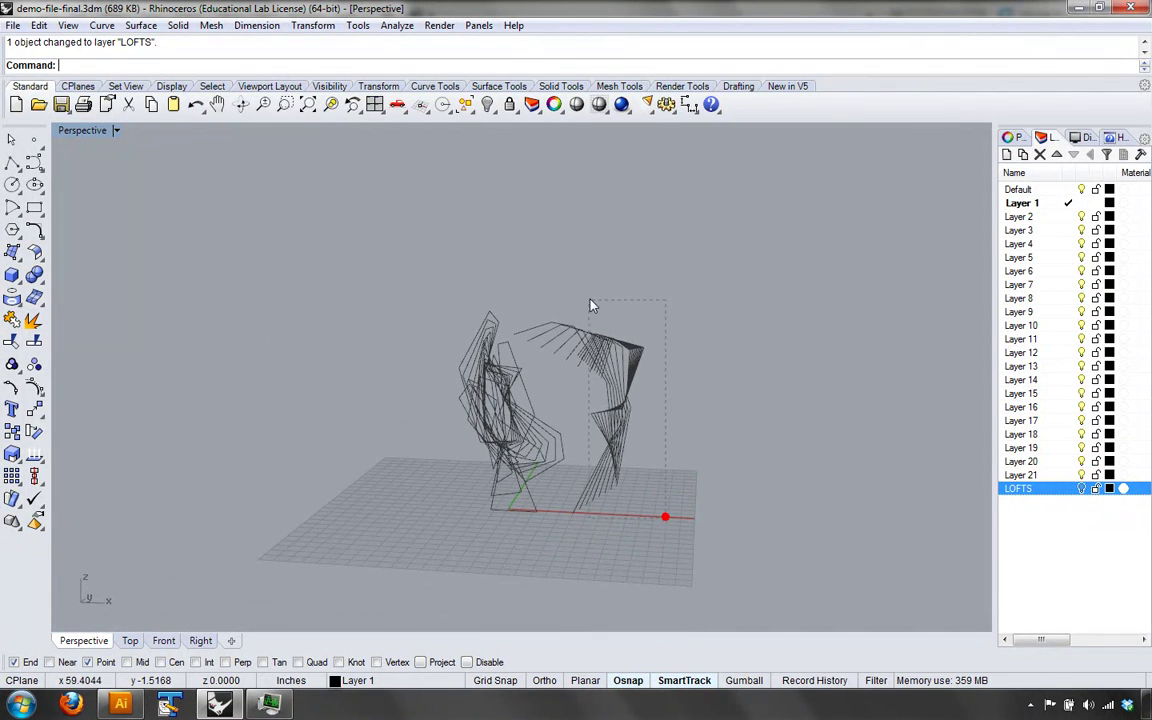
{"action": "left_click_drag", "start_coordinate": [591, 305], "coordinate": [591, 305]}
{"action": "type", "text": "Hide"}
{"action": "key", "text": "Return"}
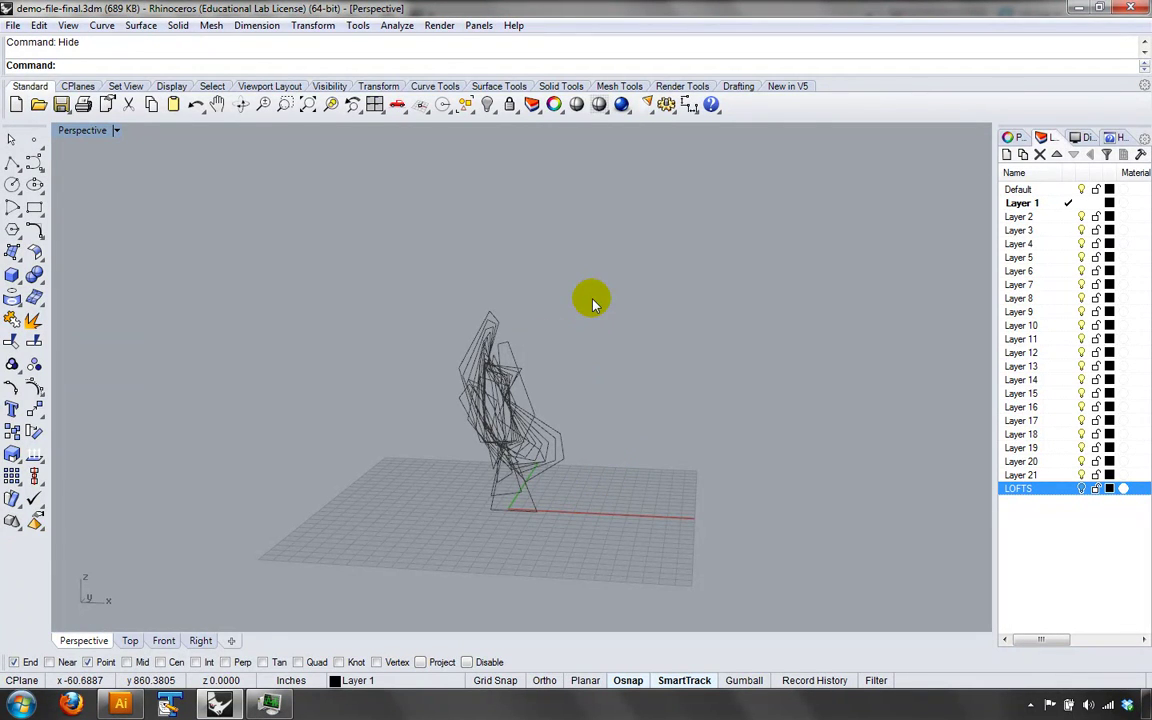
- Start a loft through all the closed left-hand section curves and shift a misaligned seam point to its curve's lower end
{"action": "mouse_move", "coordinate": [591, 305]}
{"action": "right_mouse_down"}
{"action": "mouse_move", "coordinate": [617, 316]}
{"action": "mouse_move", "coordinate": [453, 352]}
{"action": "mouse_move", "coordinate": [458, 386]}
{"action": "mouse_move", "coordinate": [365, 388]}
{"action": "mouse_move", "coordinate": [764, 390]}
{"action": "right_mouse_up"}
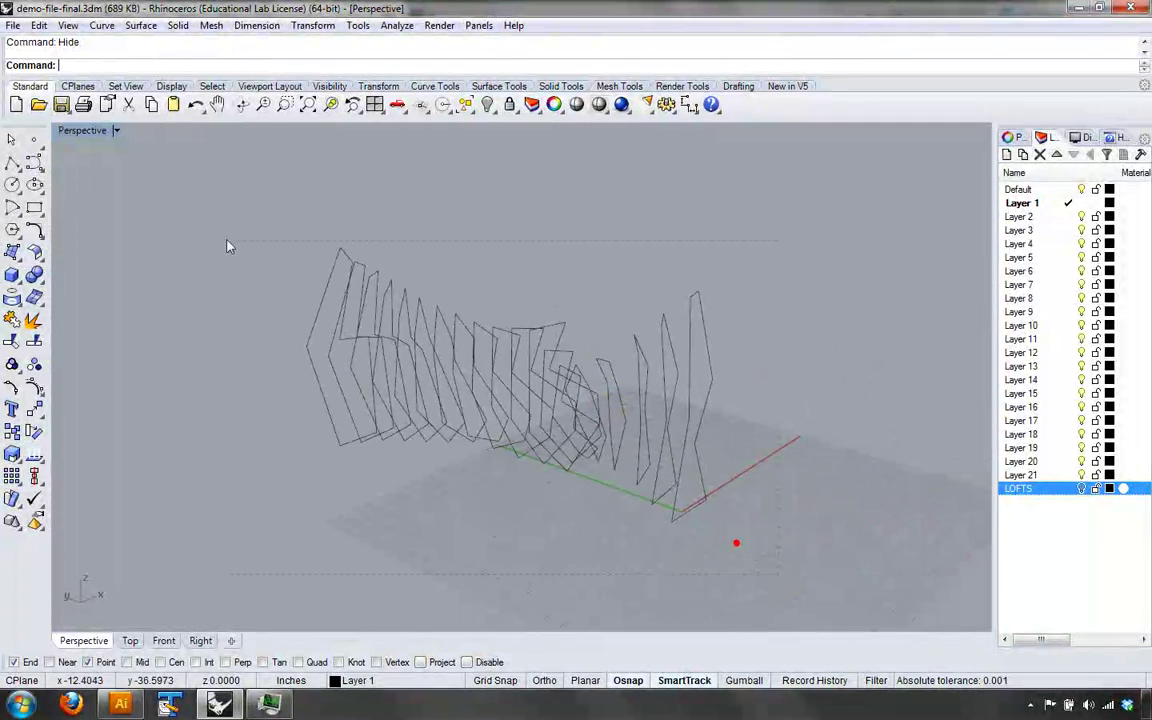
{"action": "left_click", "coordinate": [203, 219]}
{"action": "key", "text": "ctrl+a"}
{"action": "key", "text": "Return"}
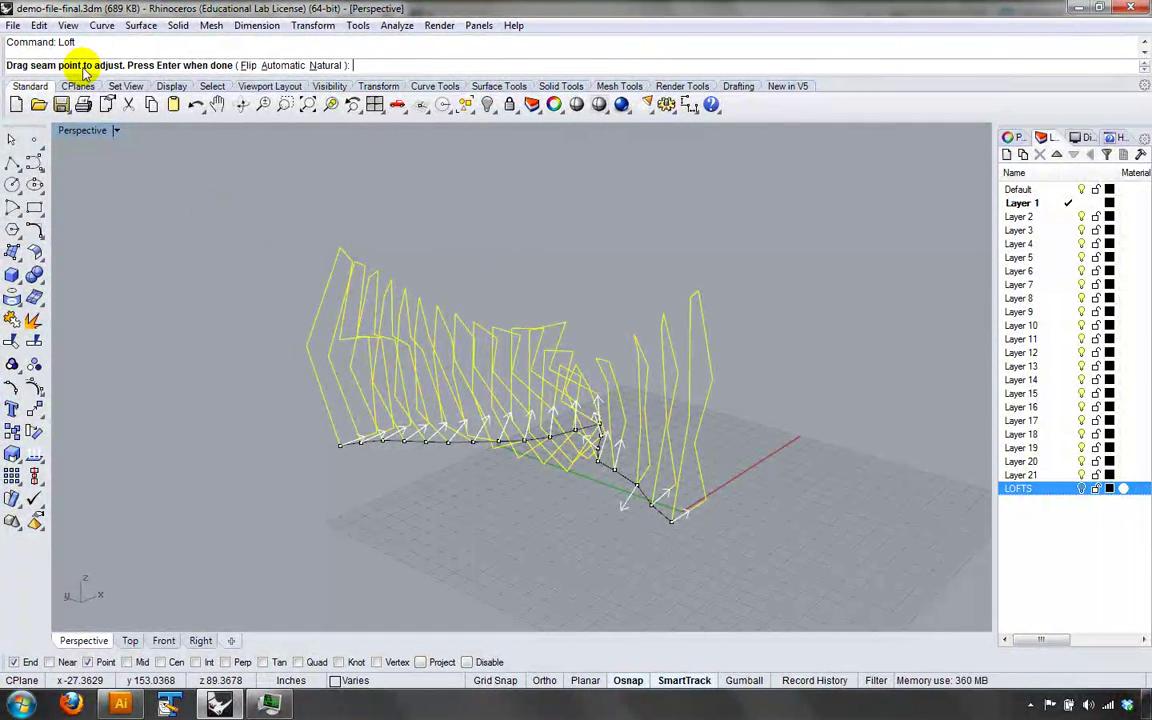
{"action": "right_click_drag", "start_coordinate": [229, 303], "coordinate": [731, 531]}
{"action": "scroll", "coordinate": [730, 535], "scroll_direction": "up", "scroll_amount": 5}
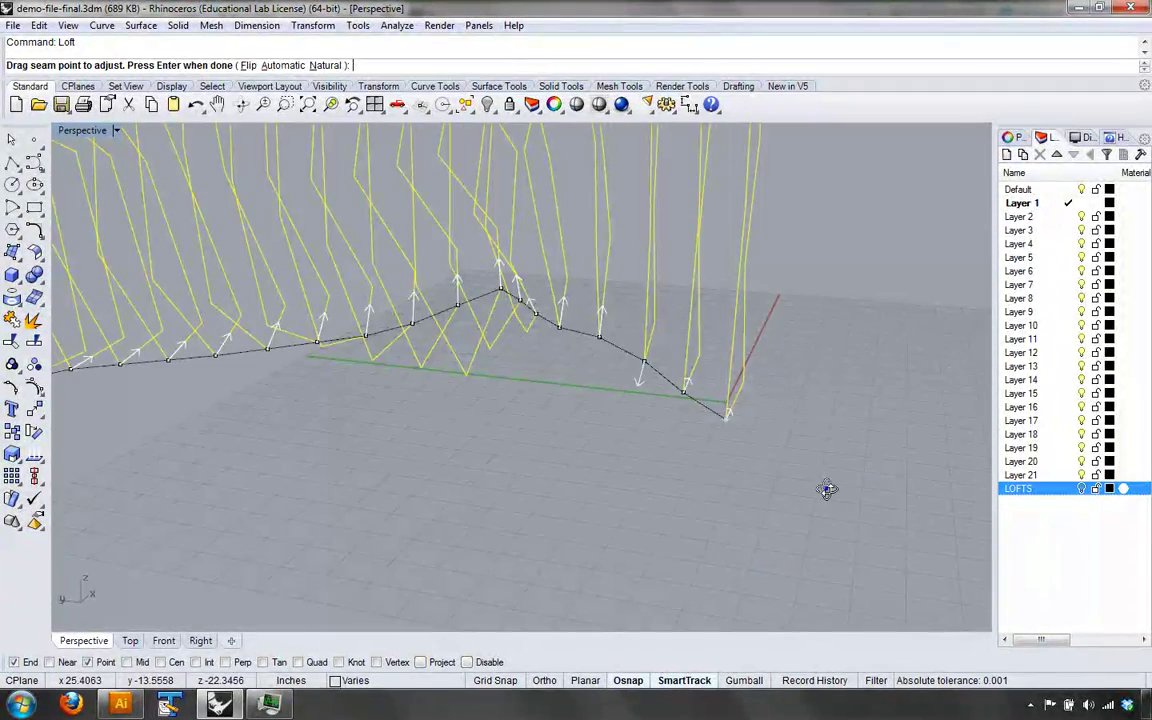
{"action": "right_click_drag", "start_coordinate": [825, 489], "coordinate": [778, 434]}
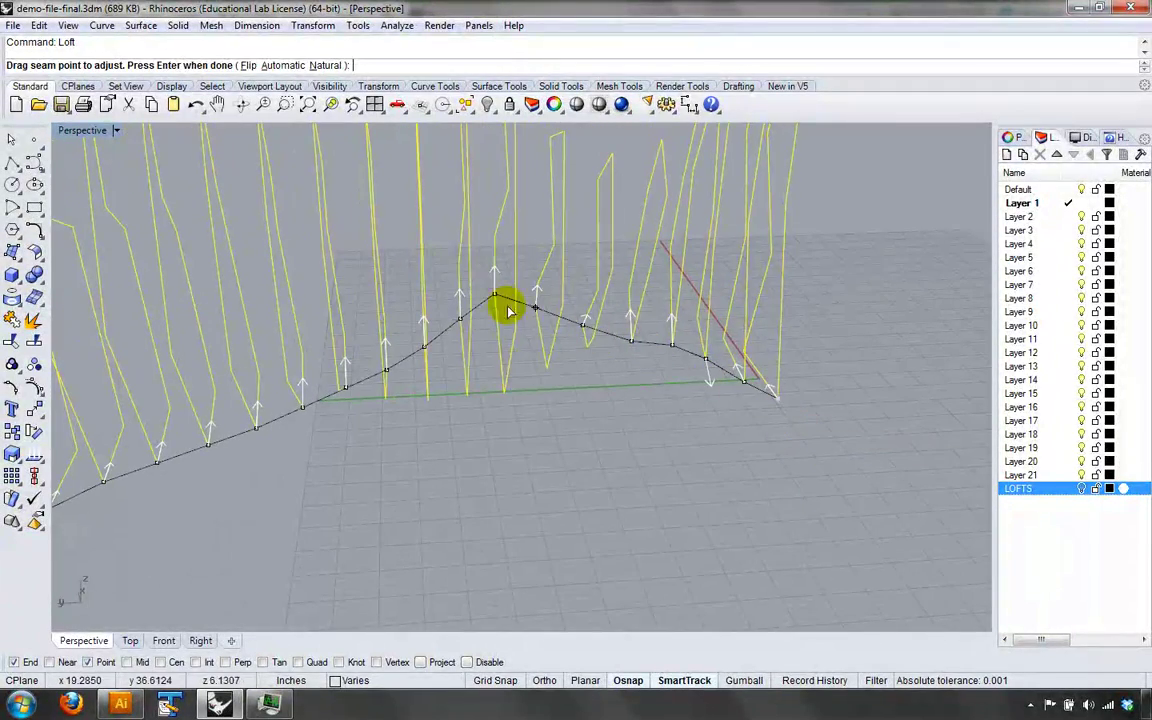
{"action": "right_click_drag", "start_coordinate": [584, 449], "coordinate": [597, 385]}
{"action": "left_click_drag", "start_coordinate": [563, 332], "coordinate": [540, 360]}
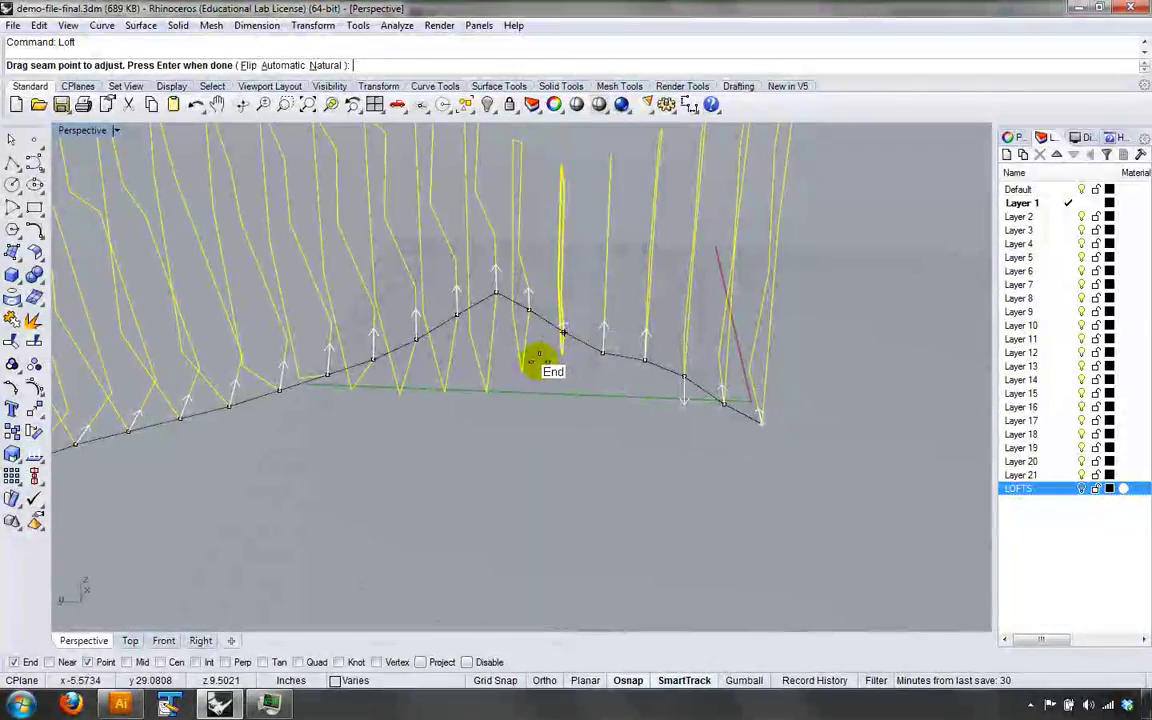
{"action": "right_click_drag", "start_coordinate": [572, 416], "coordinate": [746, 501]}
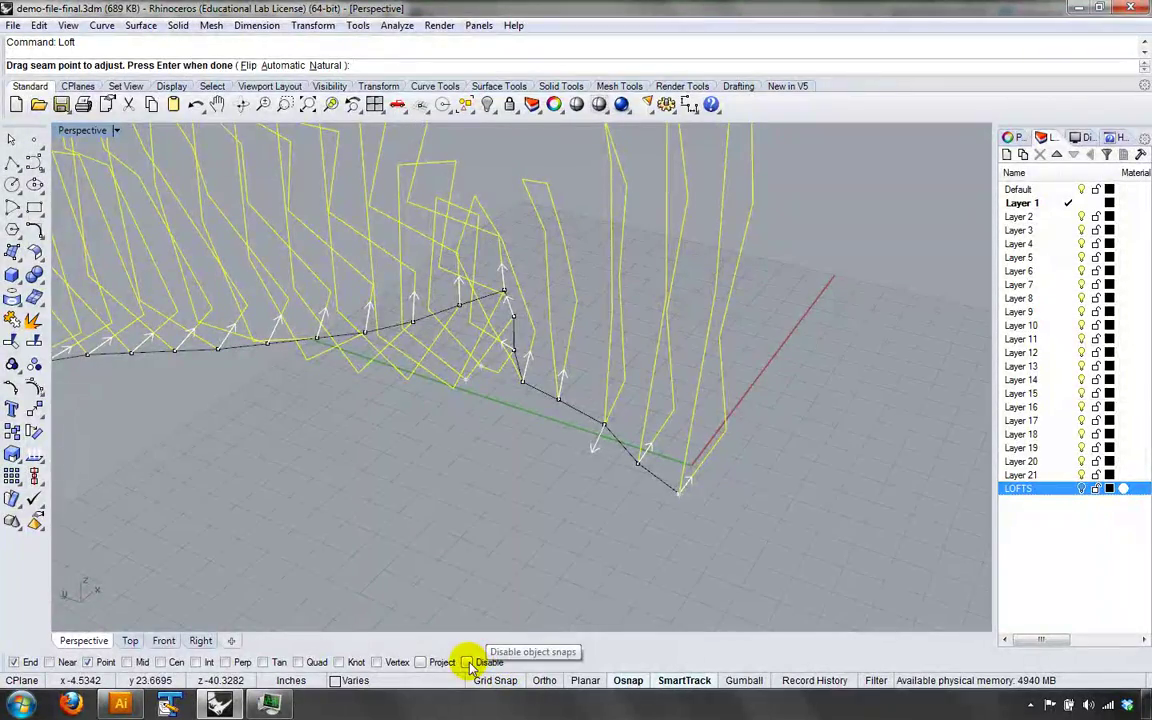
- Disable object snaps, accept the seam points and create the left-hand loft with the Straight sections style
{"action": "left_click", "coordinate": [466, 662]}
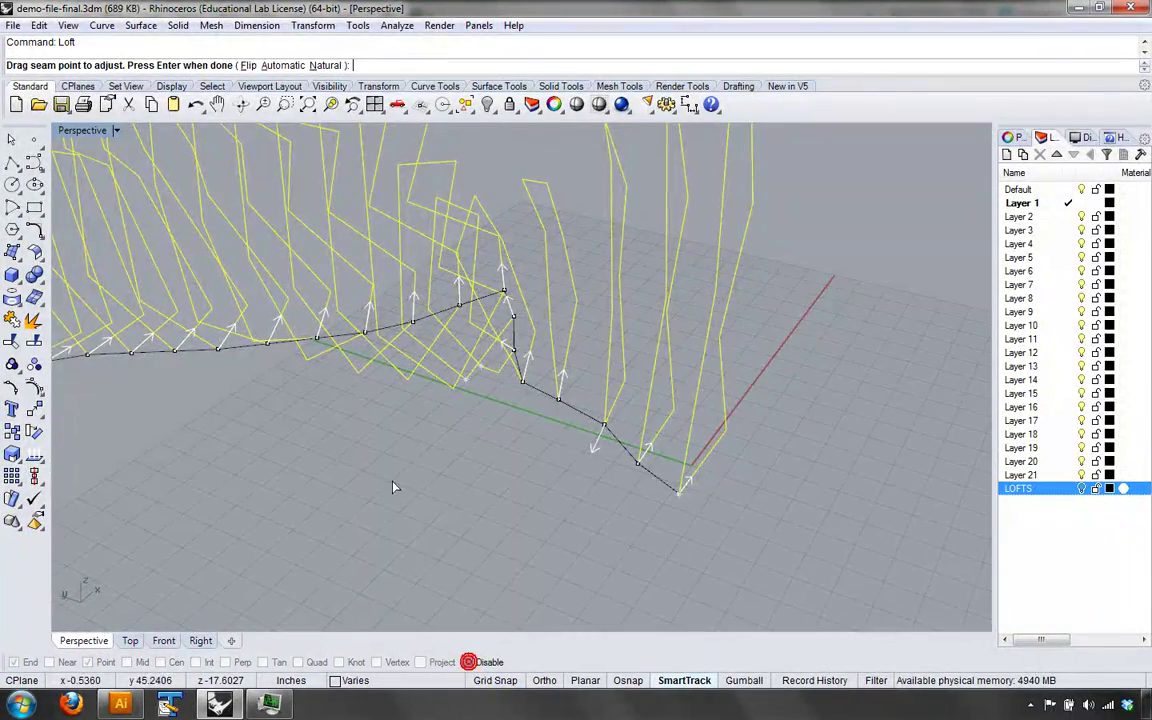
{"action": "right_click_drag", "start_coordinate": [393, 488], "coordinate": [452, 440]}
{"action": "key", "text": "Return"}
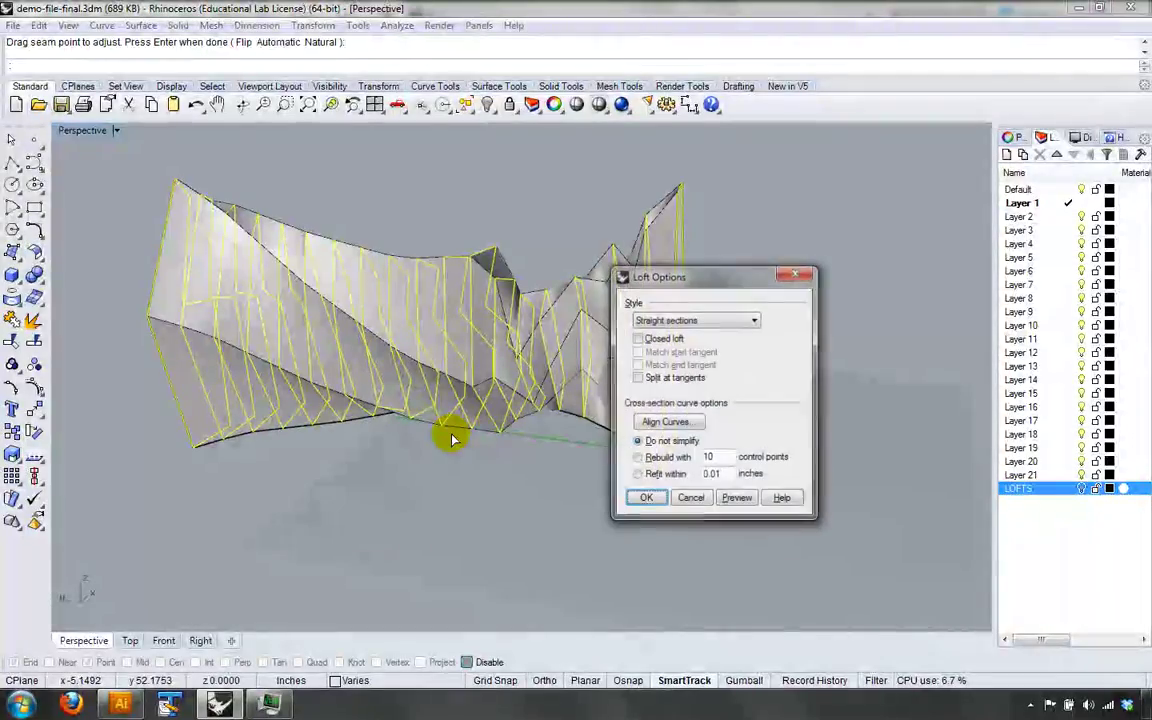
{"action": "left_click", "coordinate": [643, 500]}
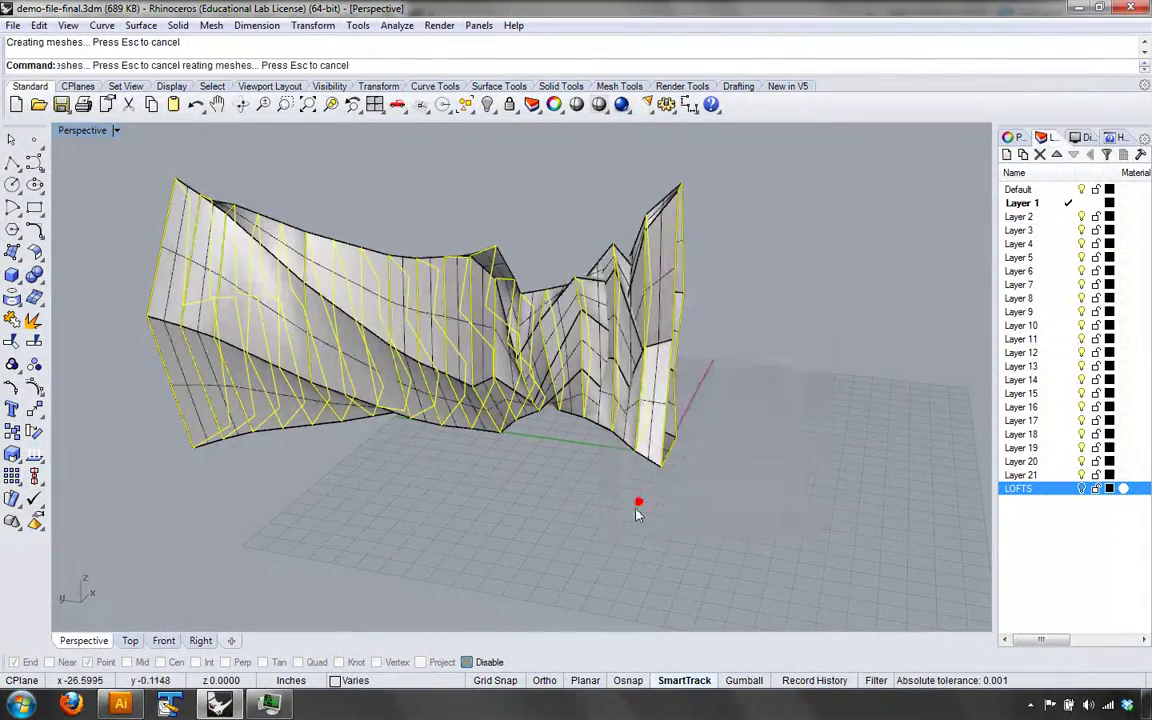
- Examine the left-hand loft's surface from both sides and close up around the twisted middle sections
{"action": "right_click_drag", "start_coordinate": [617, 540], "coordinate": [214, 276]}
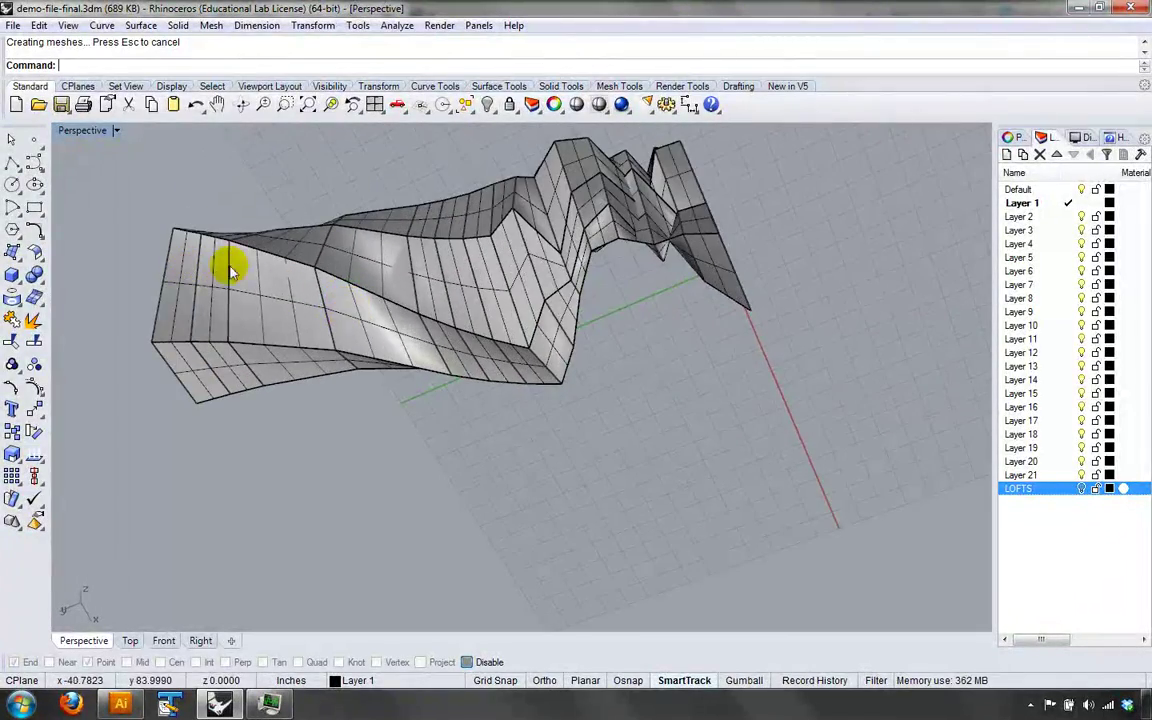
{"action": "right_click_drag", "start_coordinate": [565, 340], "coordinate": [557, 423]}
{"action": "right_click_drag", "start_coordinate": [733, 336], "coordinate": [693, 318]}
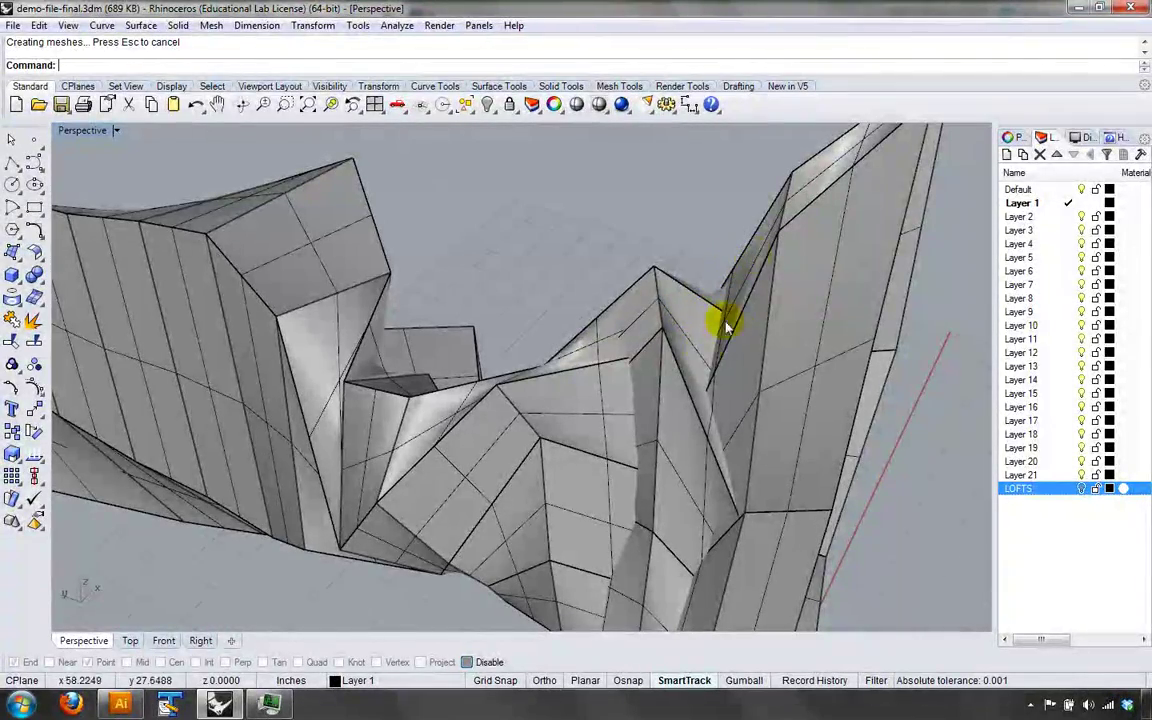
{"action": "right_click_drag", "start_coordinate": [686, 366], "coordinate": [504, 342]}
{"action": "scroll", "coordinate": [527, 215], "scroll_direction": "up", "scroll_amount": 3}
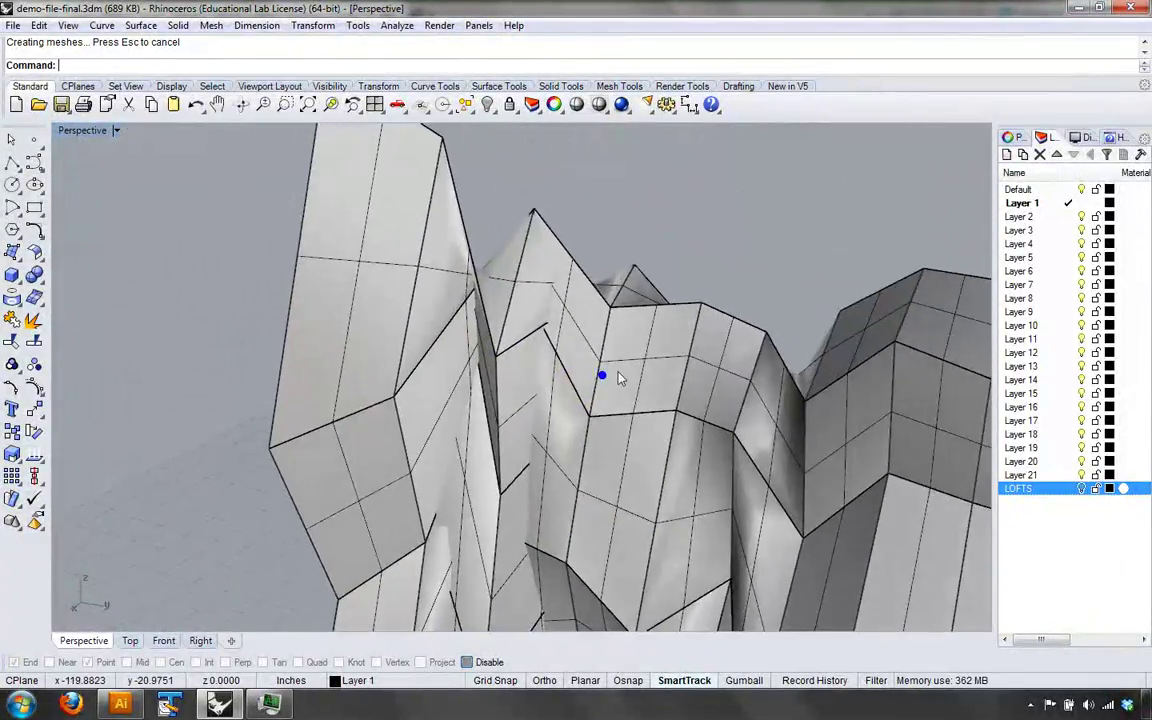
{"action": "scroll", "coordinate": [599, 386], "scroll_direction": "down", "scroll_amount": 5}
{"action": "right_click_drag", "start_coordinate": [599, 391], "coordinate": [440, 318], "text": "shift"}
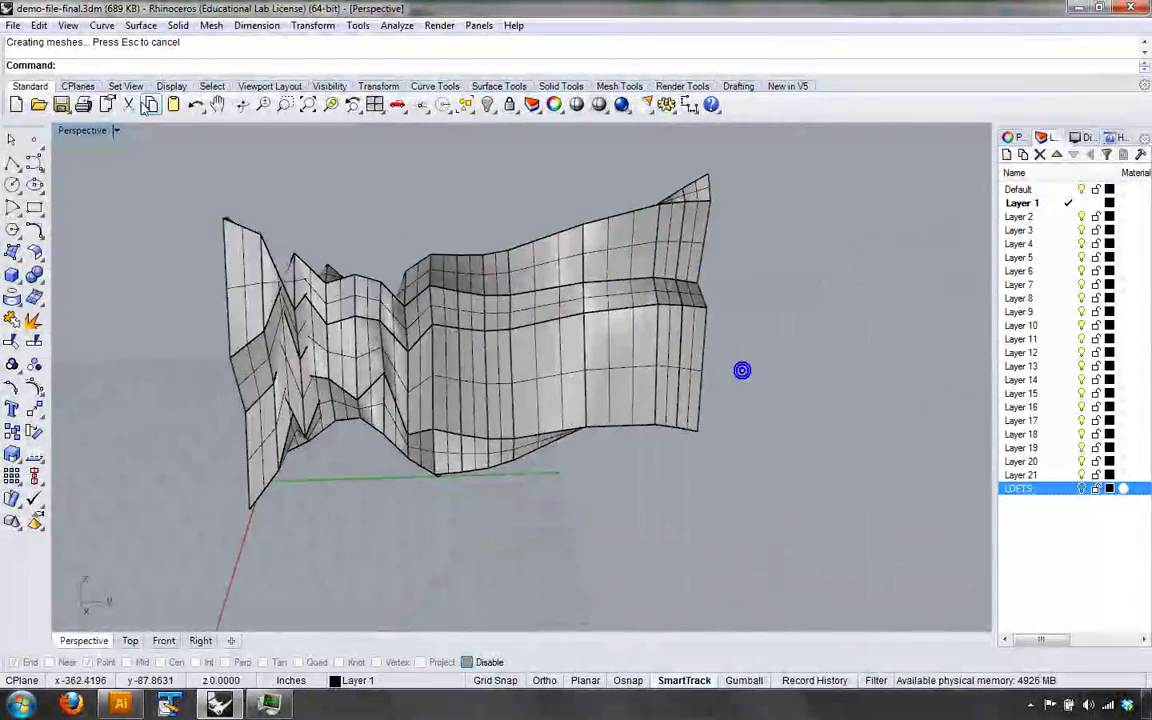
- Switch the perspective view's display mode to Ghosted and then X-Ray to examine the loft's inner edges
{"action": "left_click", "coordinate": [82, 130]}
{"action": "left_click", "coordinate": [99, 224]}
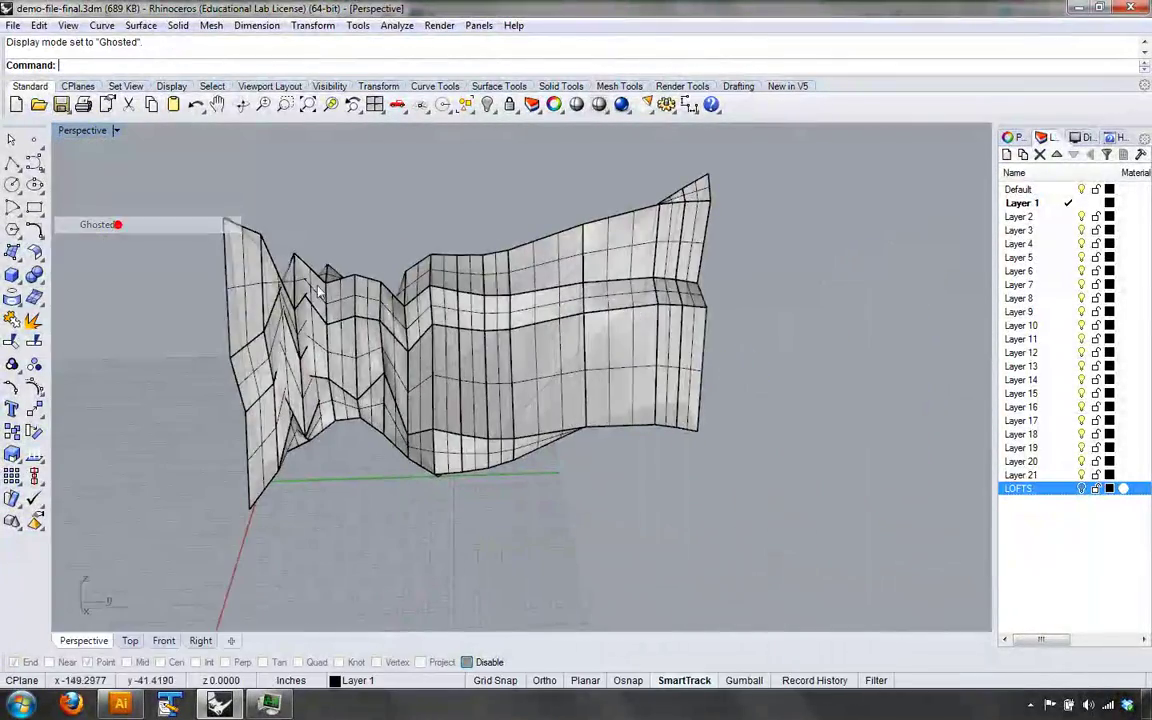
{"action": "right_click_drag", "start_coordinate": [370, 340], "coordinate": [757, 302]}
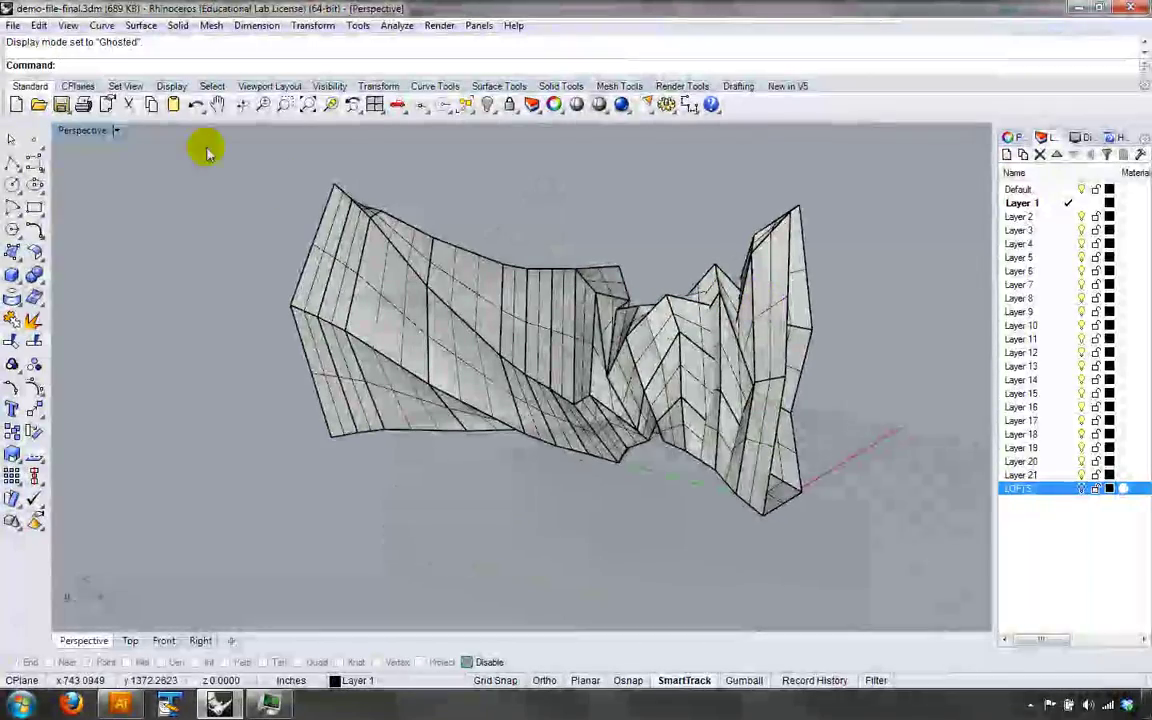
{"action": "left_click", "coordinate": [74, 130]}
{"action": "left_click", "coordinate": [92, 242]}
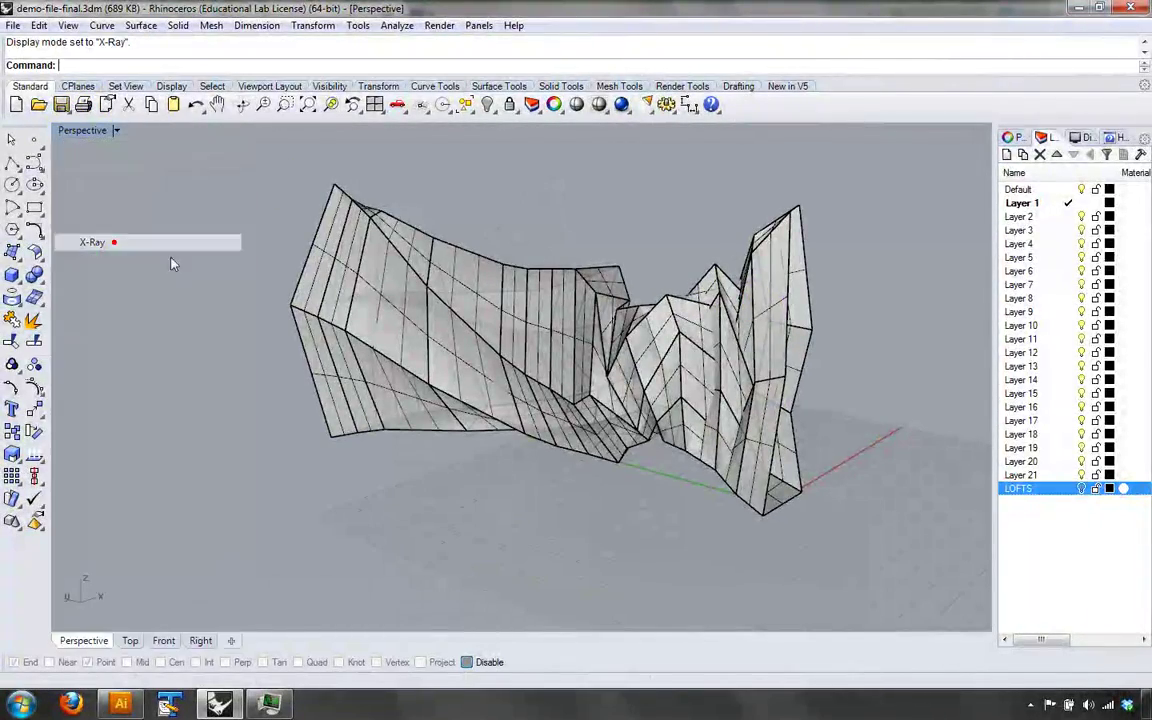
{"action": "scroll", "coordinate": [778, 386], "scroll_direction": "up", "scroll_amount": 6}
{"action": "right_click_drag", "start_coordinate": [778, 386], "coordinate": [515, 278]}
{"action": "scroll", "coordinate": [725, 336], "scroll_direction": "down", "scroll_amount": 10}
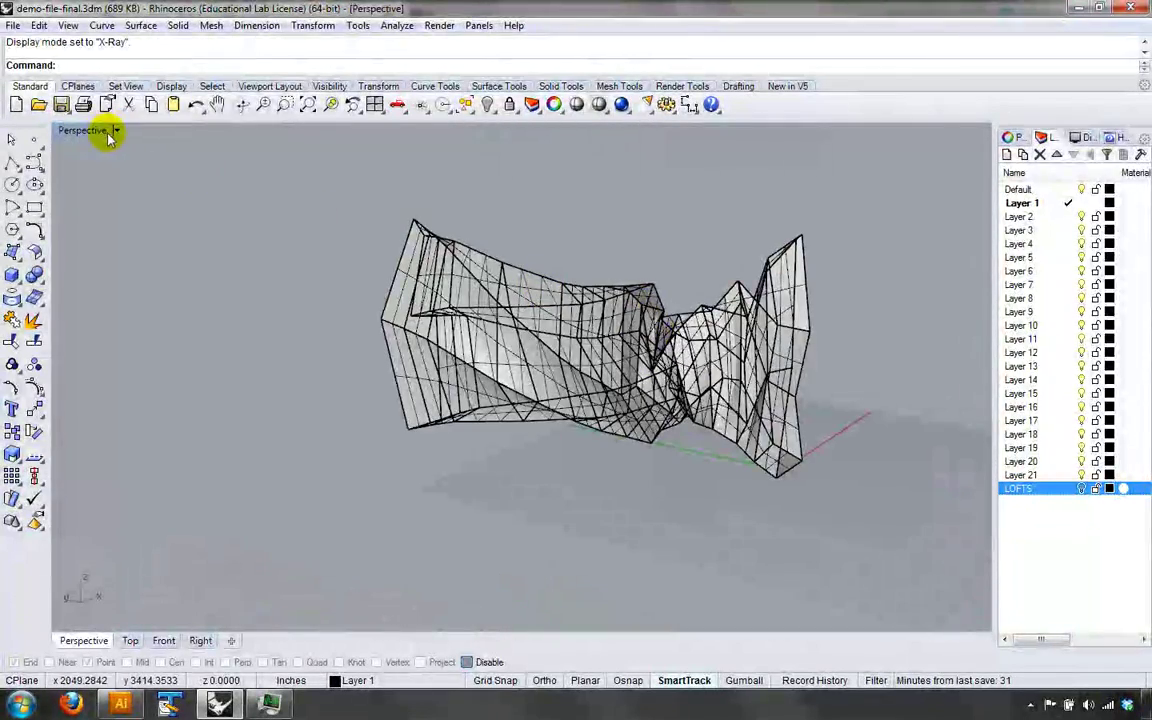
- Undo the left-hand loft and start a new Loft through all the closed section curves
{"action": "key", "text": "ctrl+z"}
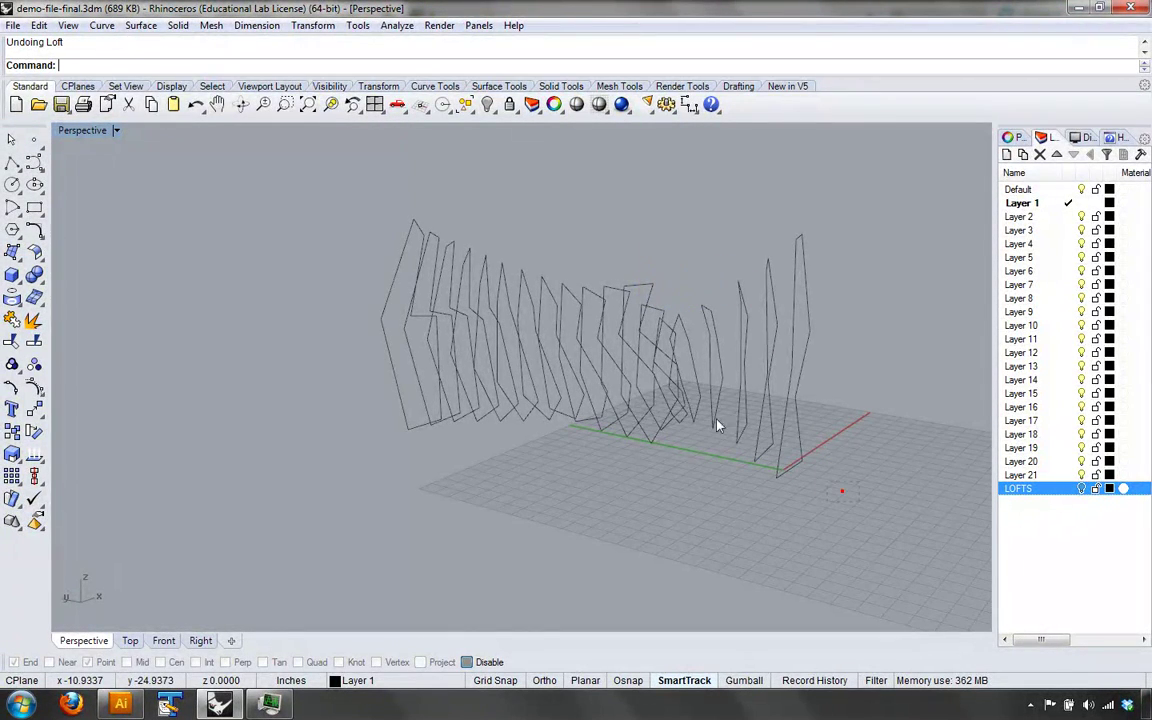
{"action": "left_click_drag", "start_coordinate": [717, 419], "coordinate": [352, 266]}
{"action": "right_click_drag", "start_coordinate": [615, 303], "coordinate": [472, 335]}
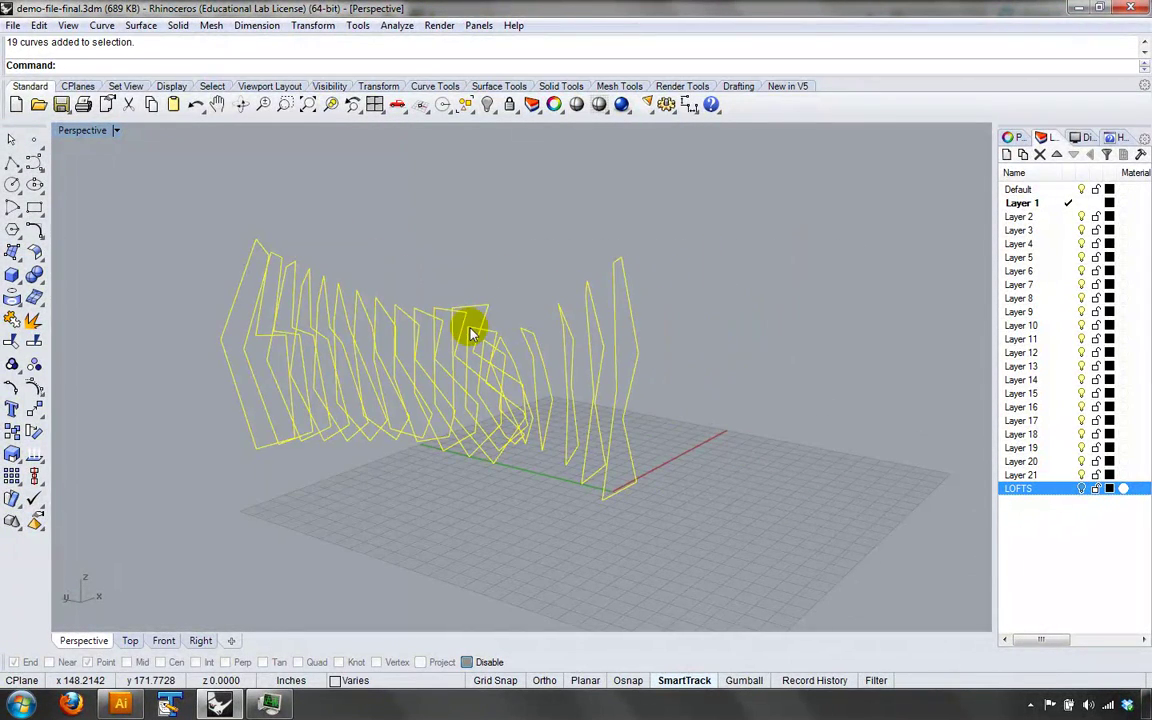
{"action": "type", "text": "Loft"}
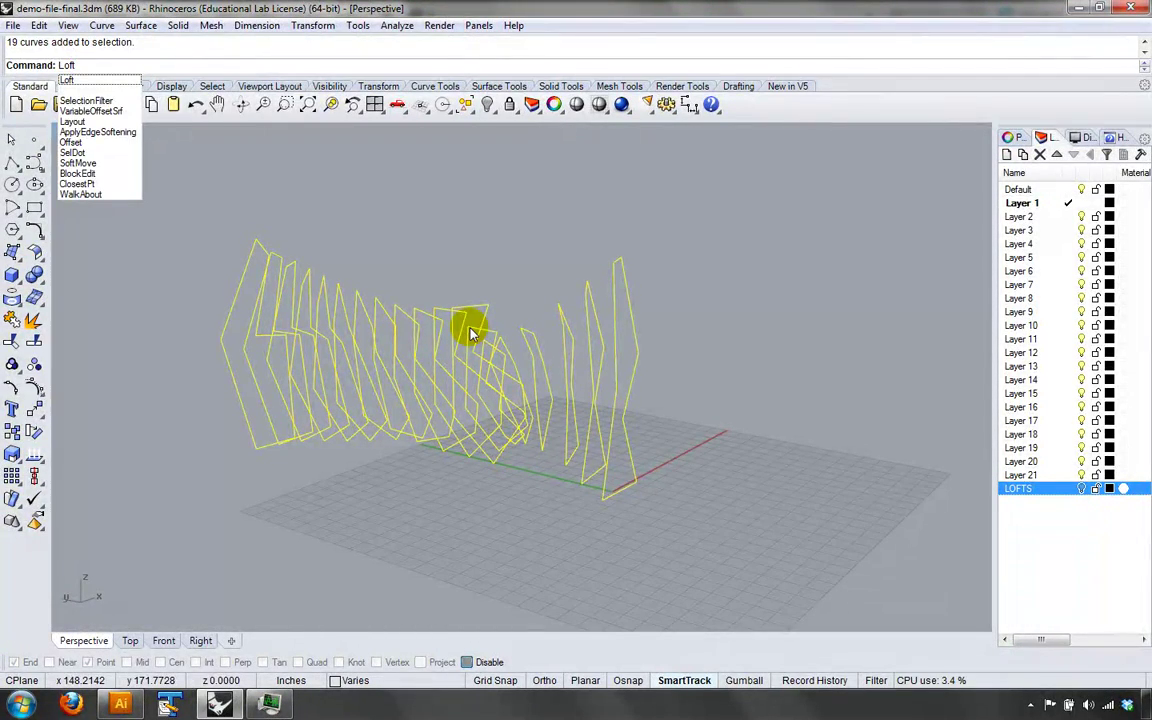
{"action": "key", "text": "Return"}
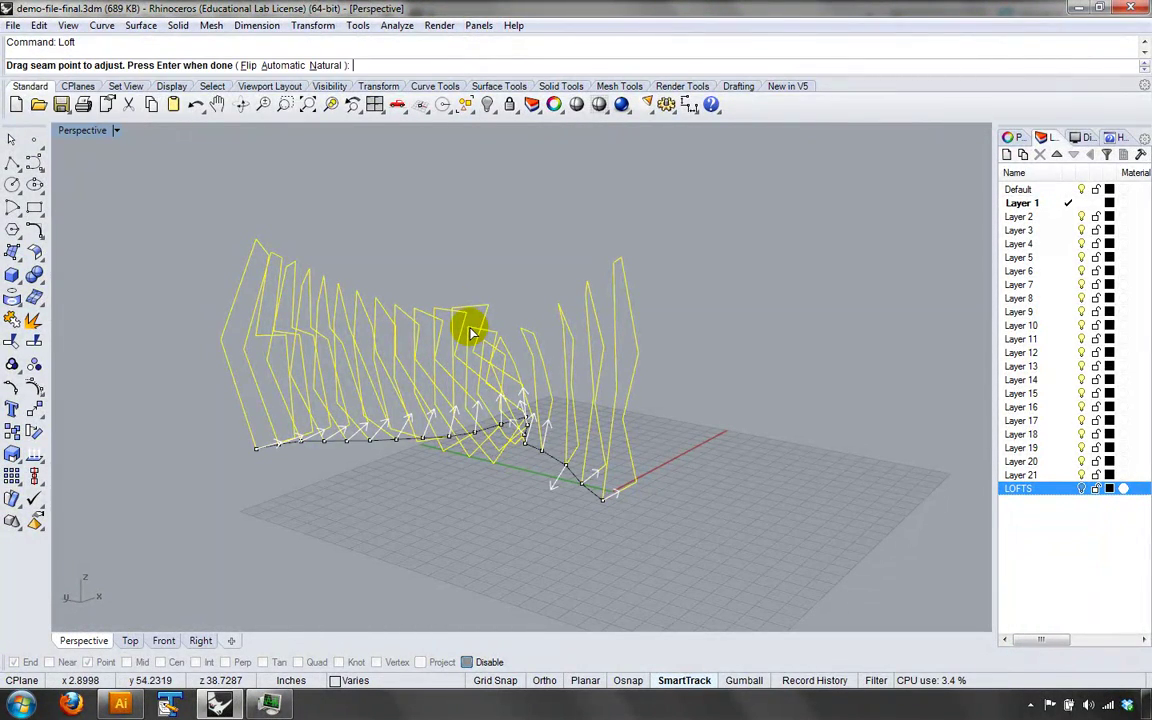
- Compare the Natural and Automatic seam alignments for the loft and keep Automatic
{"action": "right_click_drag", "start_coordinate": [472, 335], "coordinate": [632, 284]}
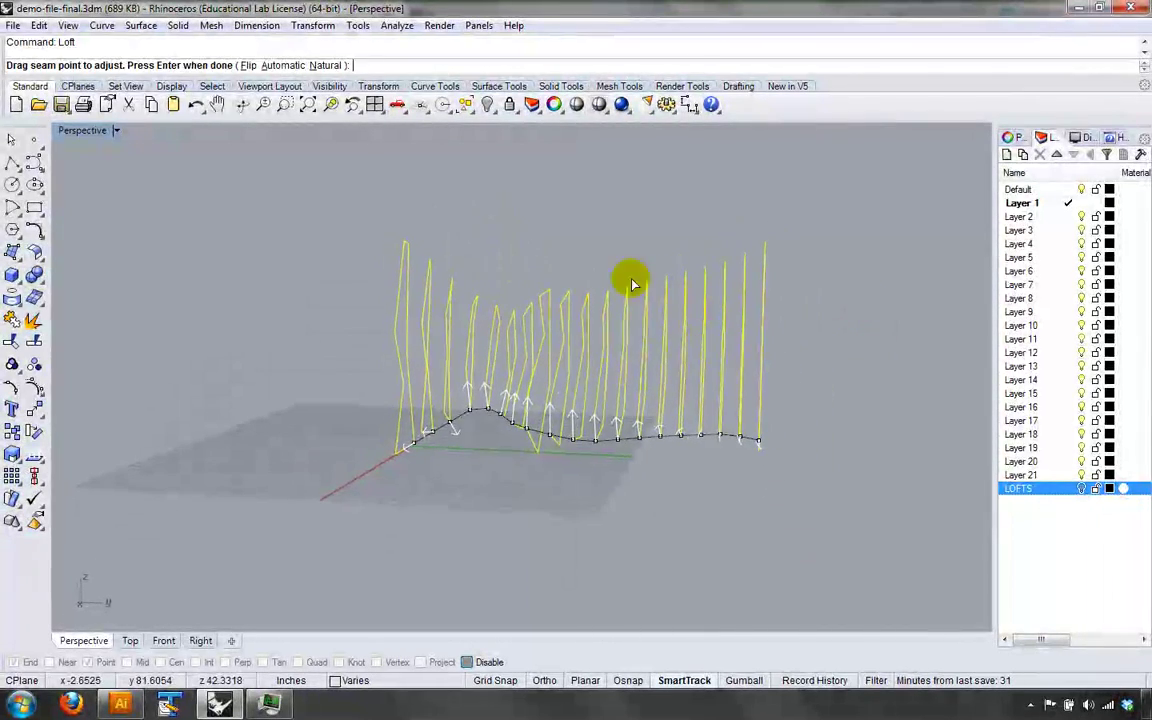
{"action": "left_click", "coordinate": [290, 66]}
{"action": "right_click_drag", "start_coordinate": [560, 380], "coordinate": [611, 448]}
{"action": "left_click", "coordinate": [330, 66]}
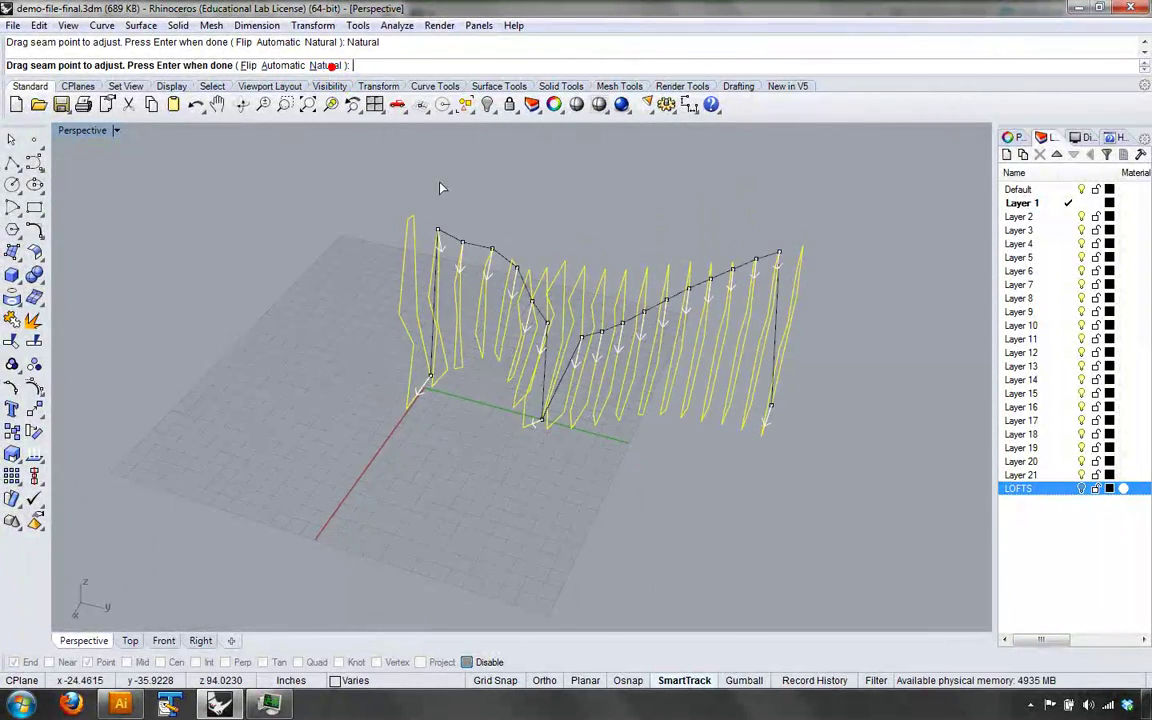
{"action": "right_click_drag", "start_coordinate": [442, 185], "coordinate": [684, 365]}
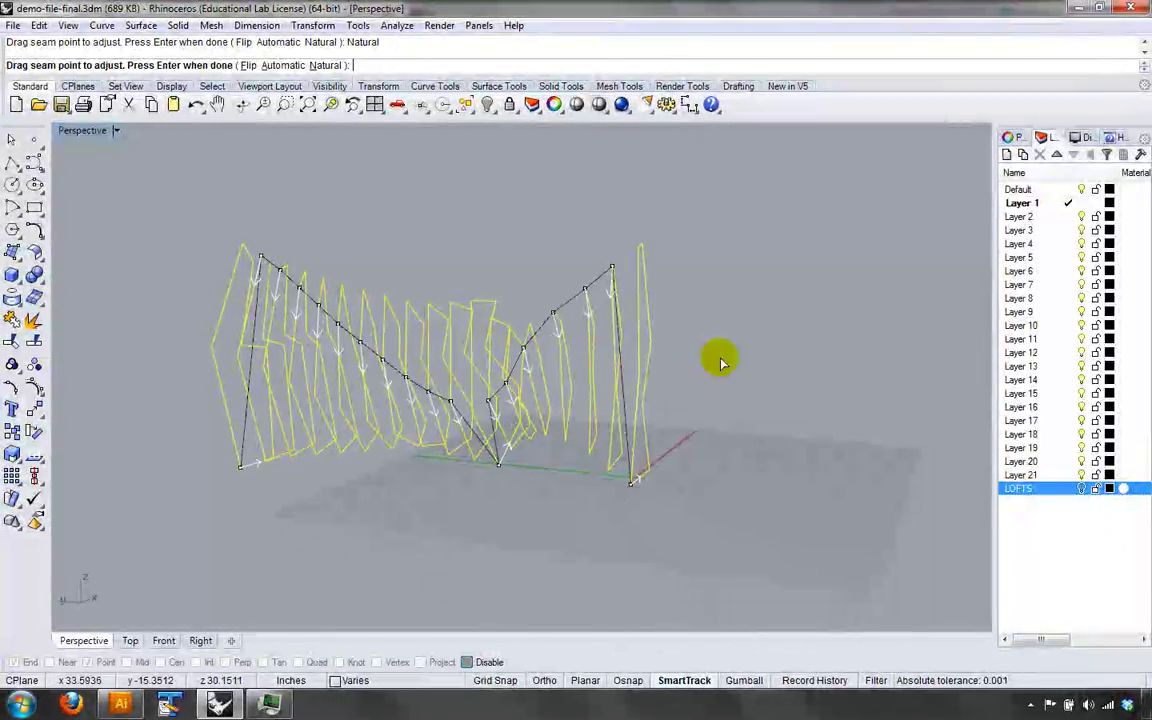
{"action": "right_click_drag", "start_coordinate": [722, 362], "coordinate": [686, 362]}
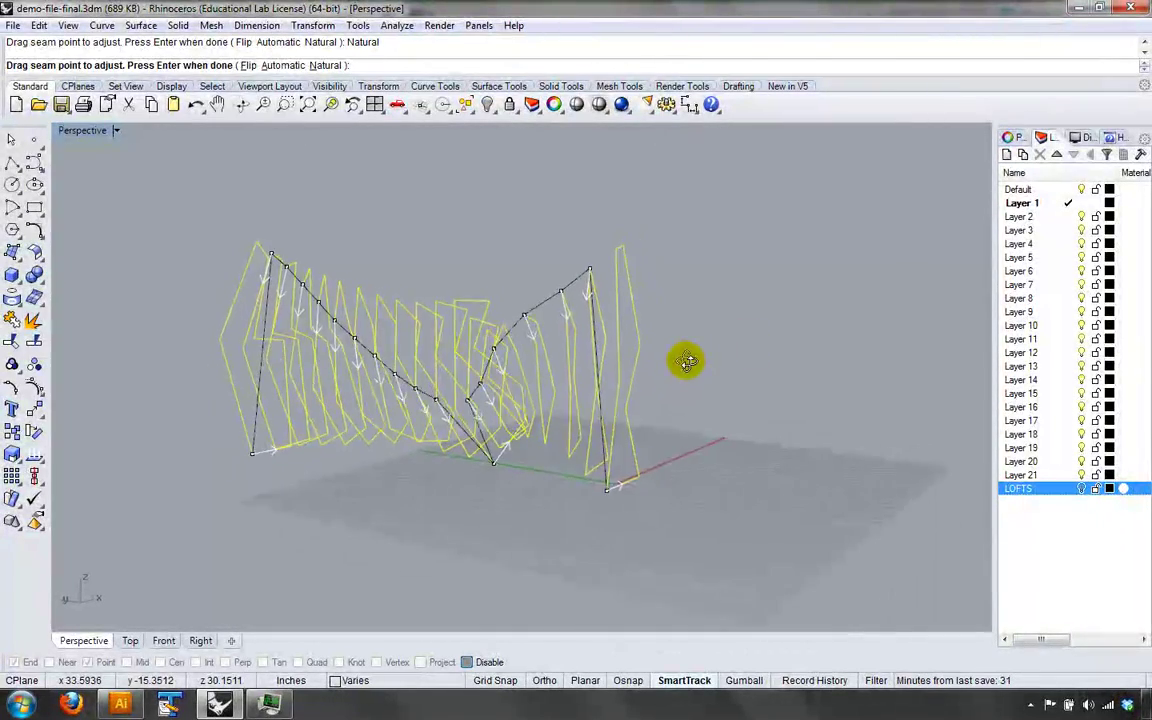
{"action": "left_click", "coordinate": [285, 65]}
{"action": "right_click_drag", "start_coordinate": [465, 311], "coordinate": [527, 309]}
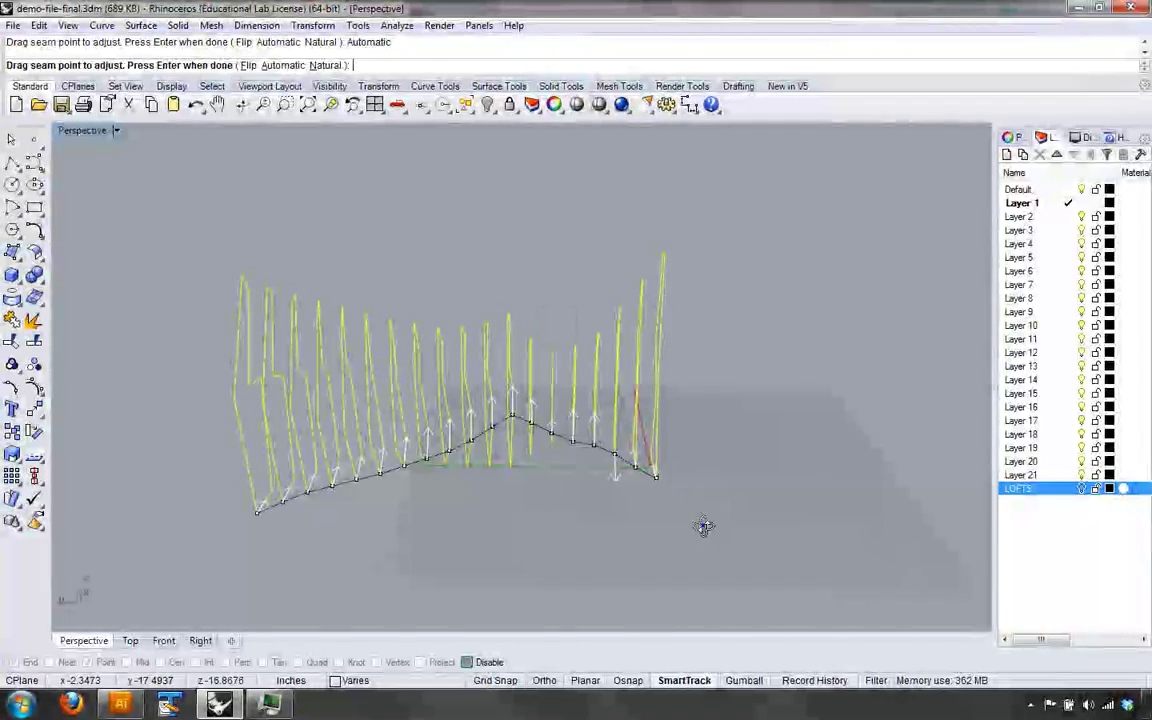
- Re-enable object snaps and move the first misaligned seam point in the middle of the row toward its curve's lower end
{"action": "right_click_drag", "start_coordinate": [704, 526], "coordinate": [578, 521]}
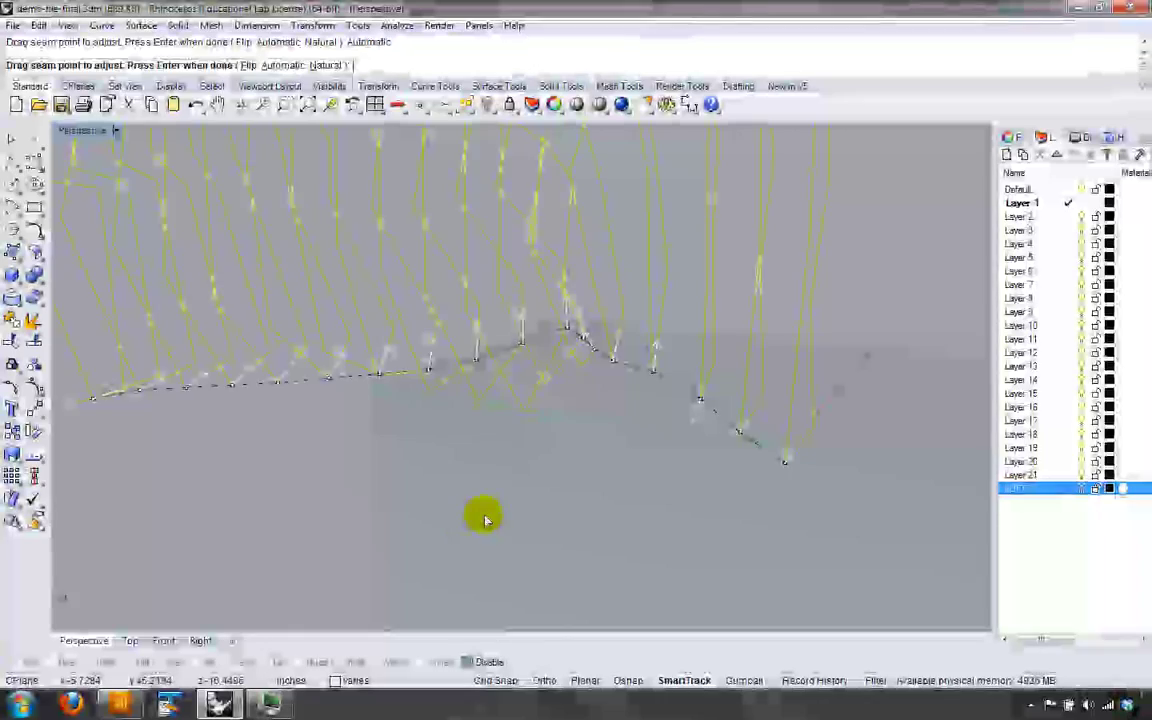
{"action": "right_click_drag", "start_coordinate": [481, 514], "coordinate": [498, 474]}
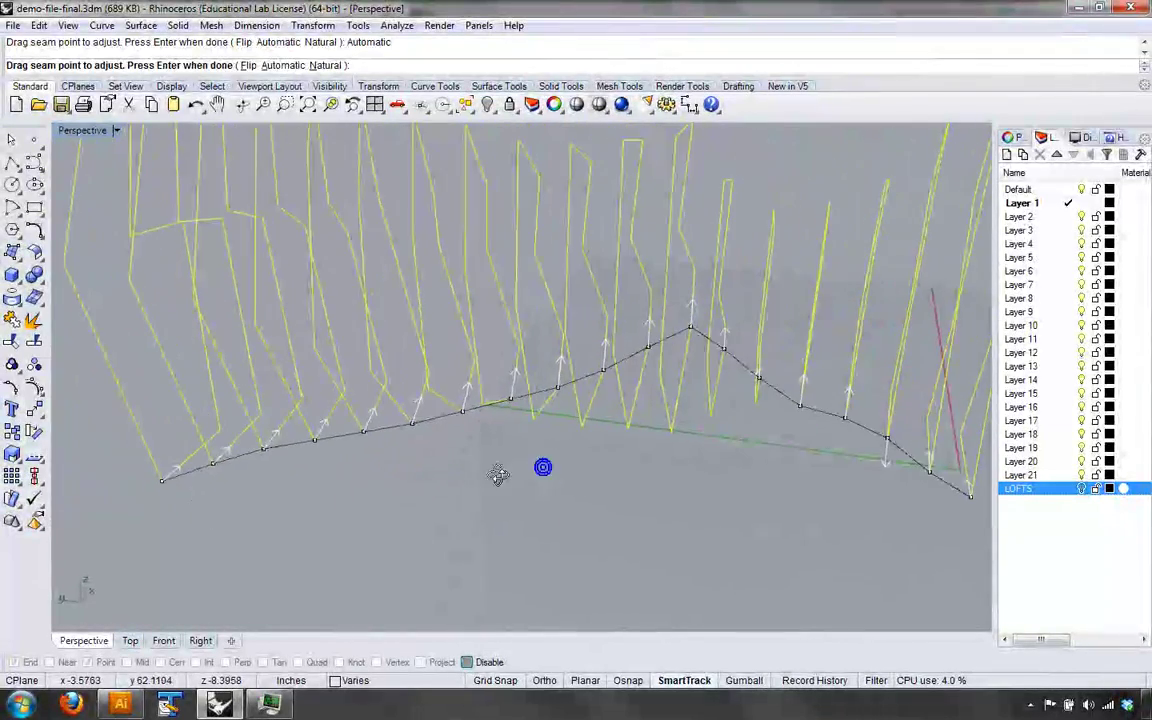
{"action": "left_click_drag", "start_coordinate": [558, 388], "coordinate": [528, 435]}
{"action": "right_click_drag", "start_coordinate": [528, 435], "coordinate": [604, 408]}
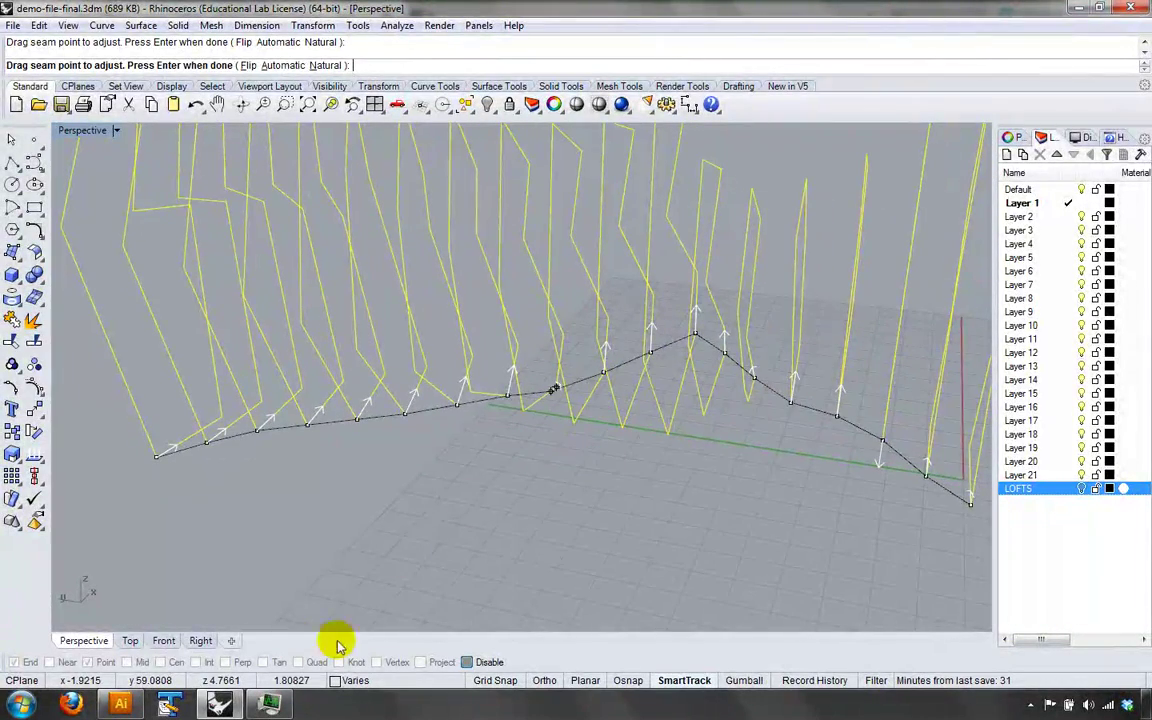
{"action": "right_click_drag", "start_coordinate": [518, 530], "coordinate": [599, 420]}
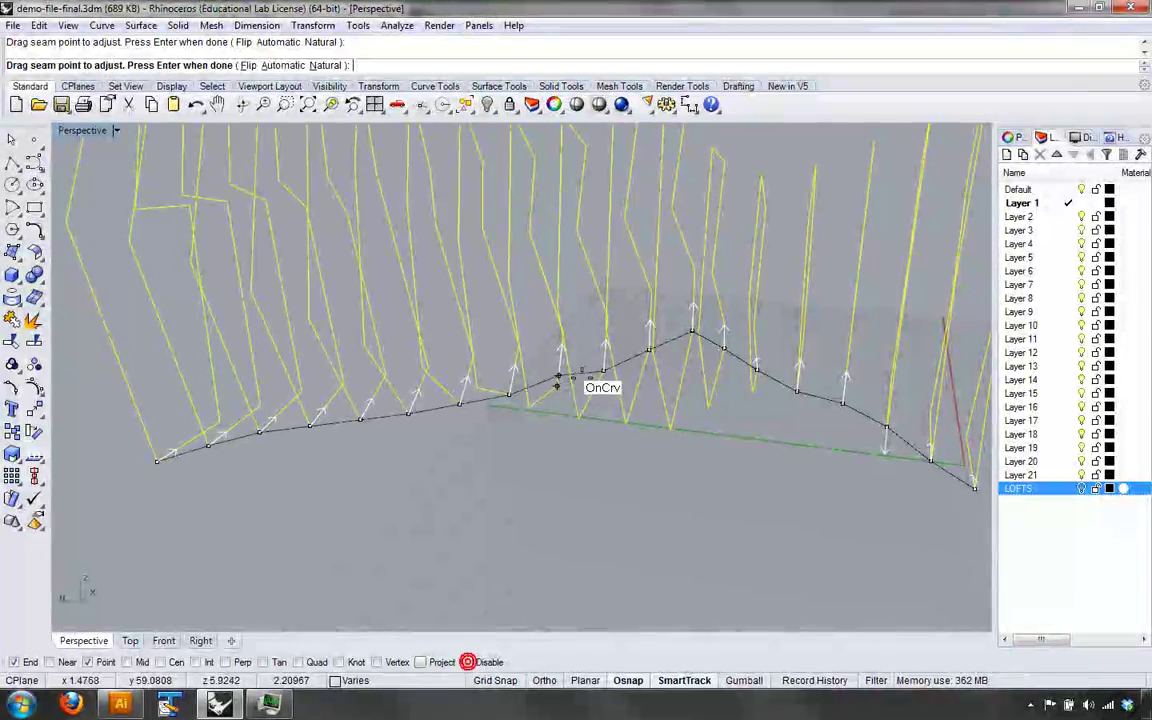
{"action": "left_click_drag", "start_coordinate": [565, 380], "coordinate": [557, 388]}
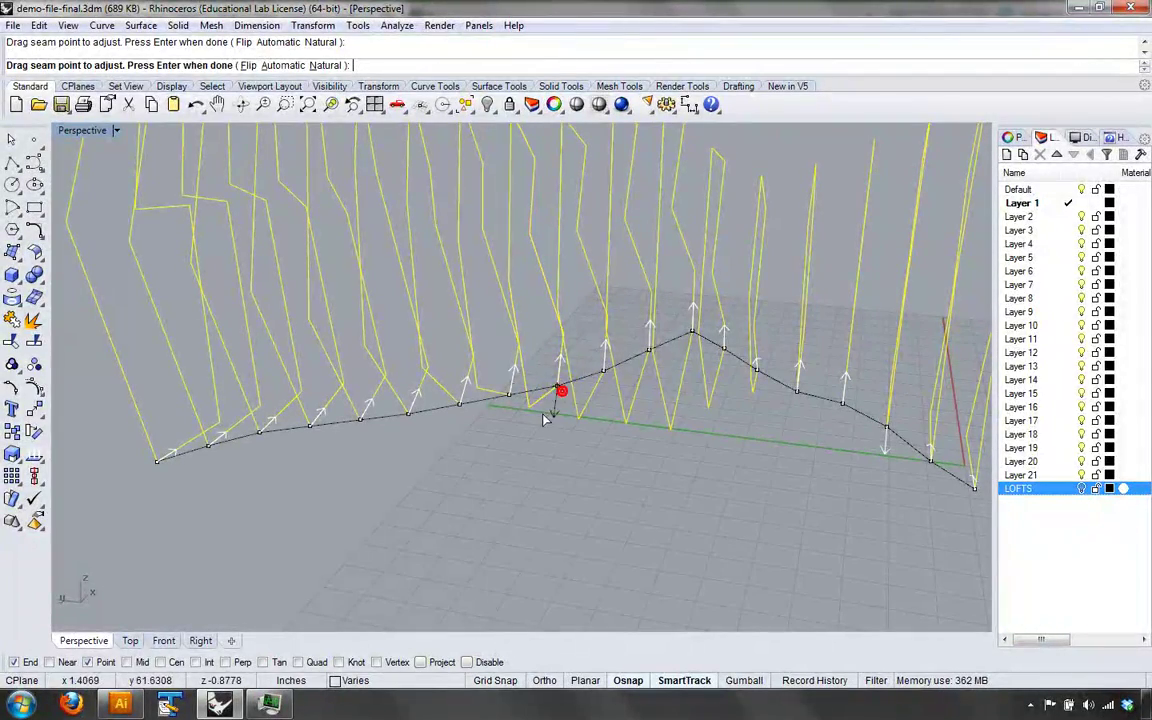
- Snap the remaining misaligned seam points of the middle section curves to their curves' lower end points
{"action": "right_click_drag", "start_coordinate": [578, 456], "coordinate": [607, 436]}
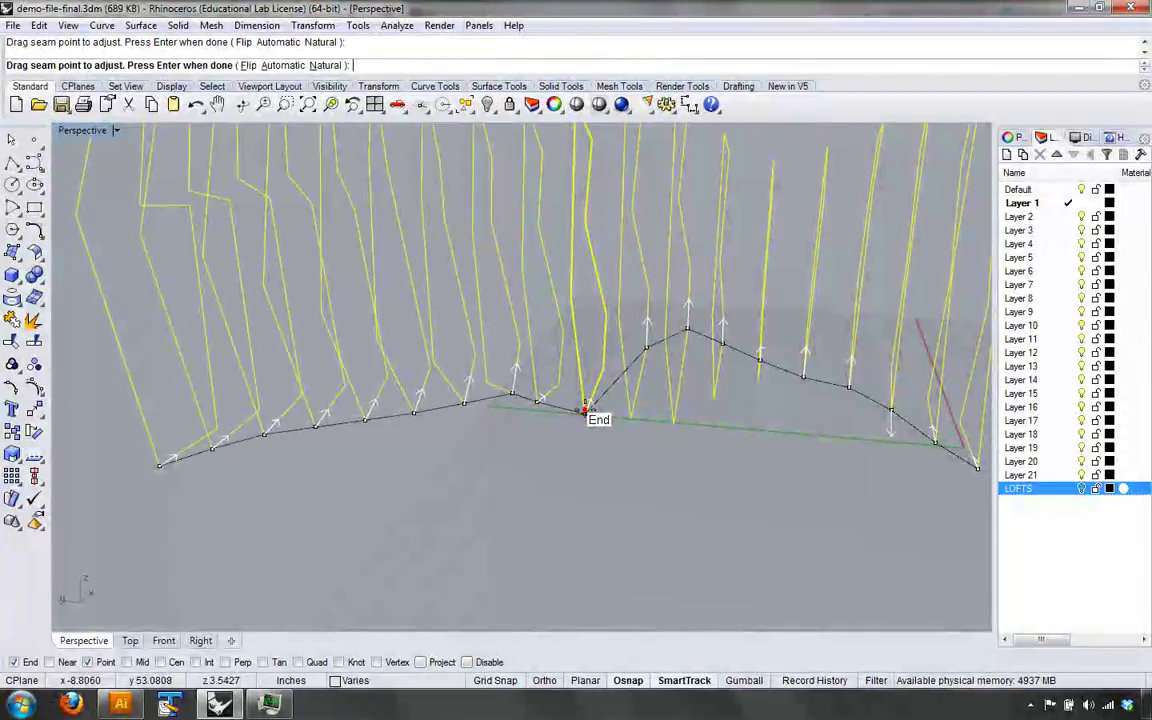
{"action": "right_click_drag", "start_coordinate": [583, 411], "coordinate": [624, 423]}
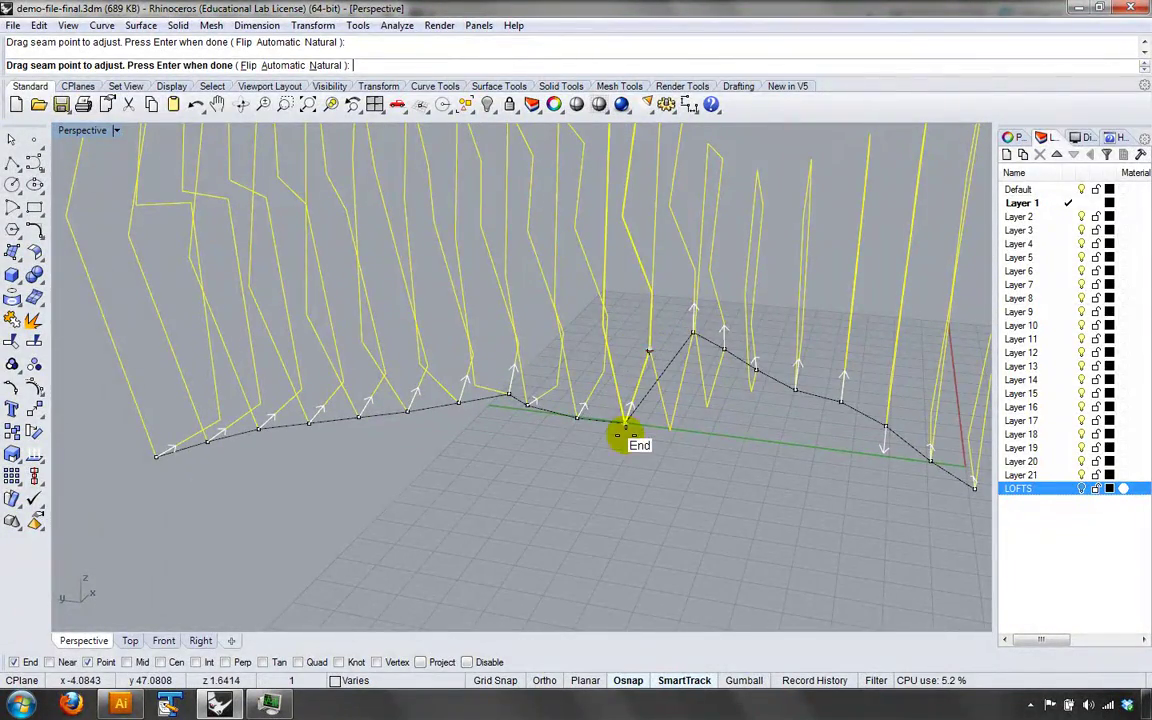
{"action": "left_click", "coordinate": [622, 436]}
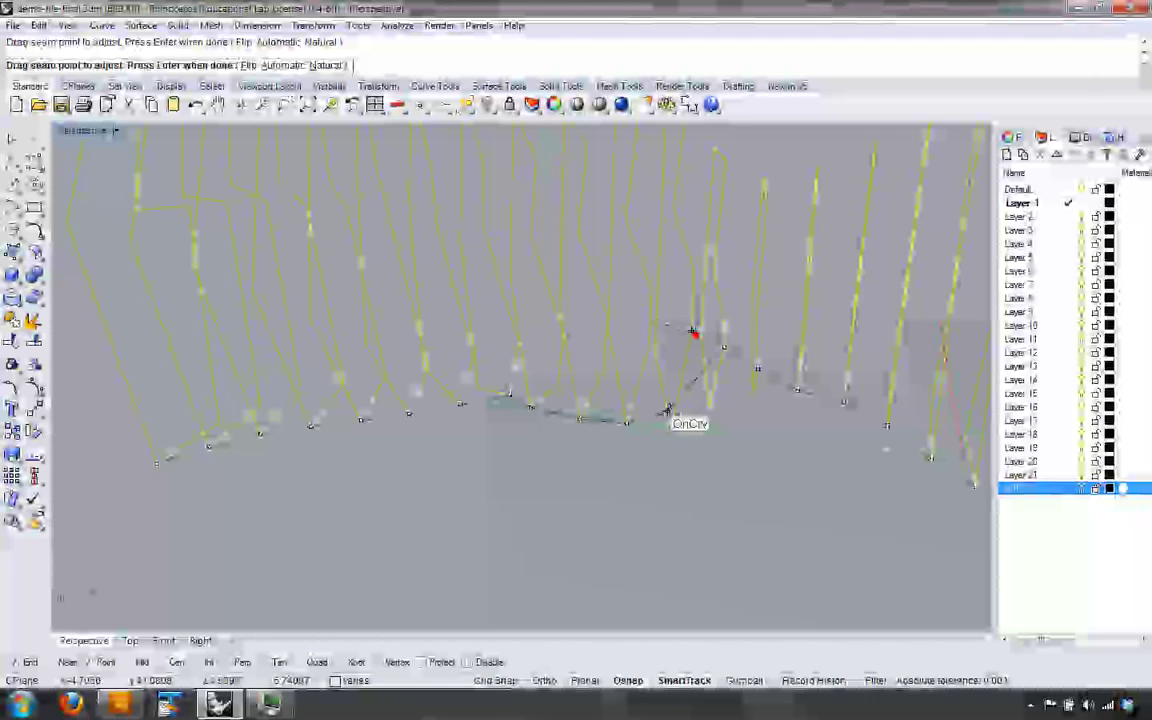
{"action": "left_click", "coordinate": [674, 424]}
{"action": "right_click", "coordinate": [729, 451]}
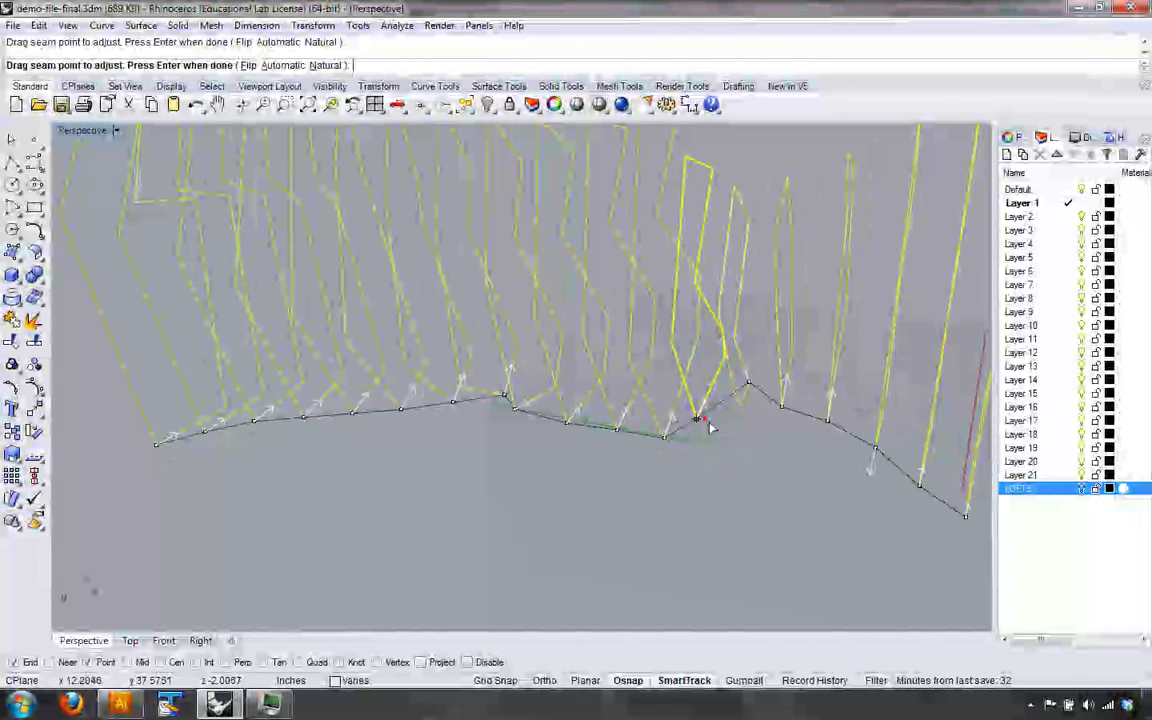
{"action": "right_click_drag", "start_coordinate": [709, 428], "coordinate": [740, 458]}
{"action": "left_click", "coordinate": [734, 401]}
{"action": "left_click", "coordinate": [728, 441]}
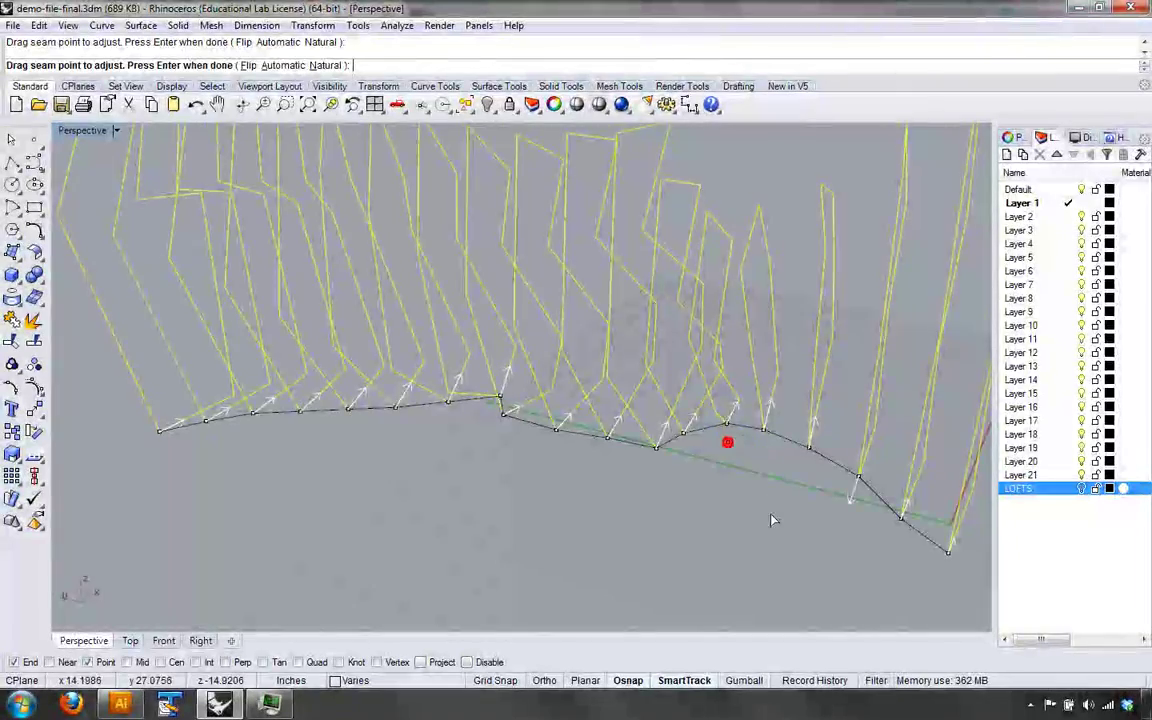
- Check the seam line from several angles, disable object snaps and flip the reversed seam direction near the origin end
{"action": "right_click_drag", "start_coordinate": [772, 519], "coordinate": [760, 496]}
{"action": "right_click_drag", "start_coordinate": [790, 412], "coordinate": [695, 490]}
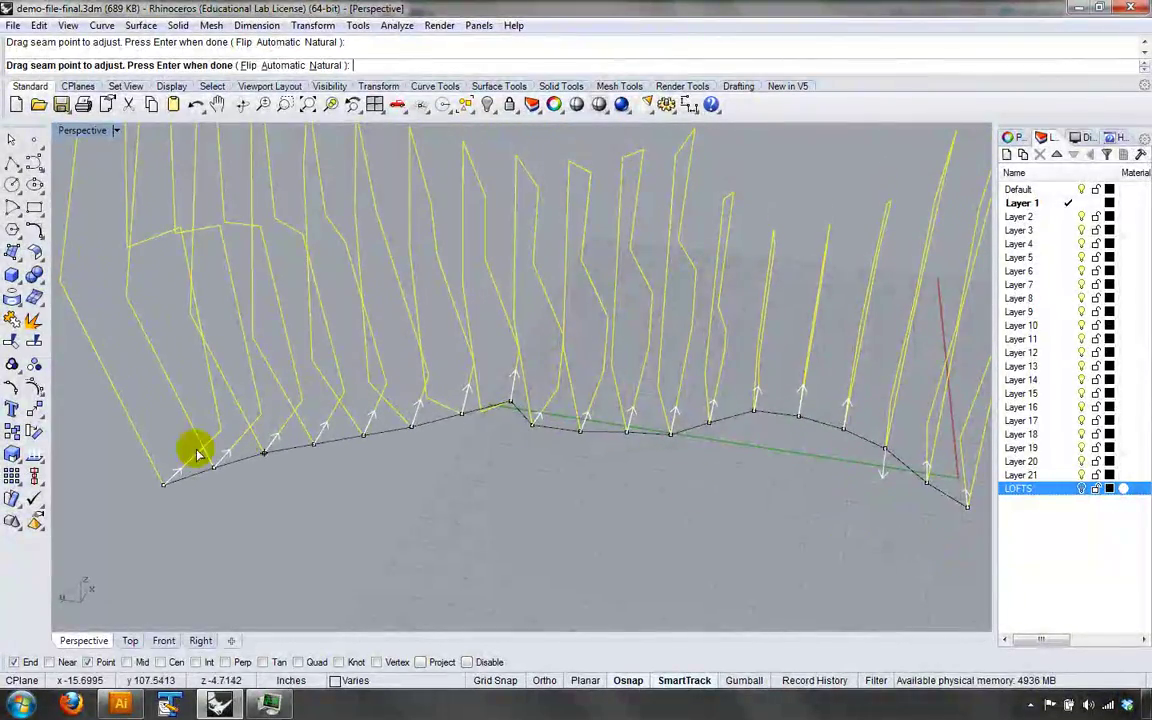
{"action": "right_click_drag", "start_coordinate": [197, 452], "coordinate": [364, 474]}
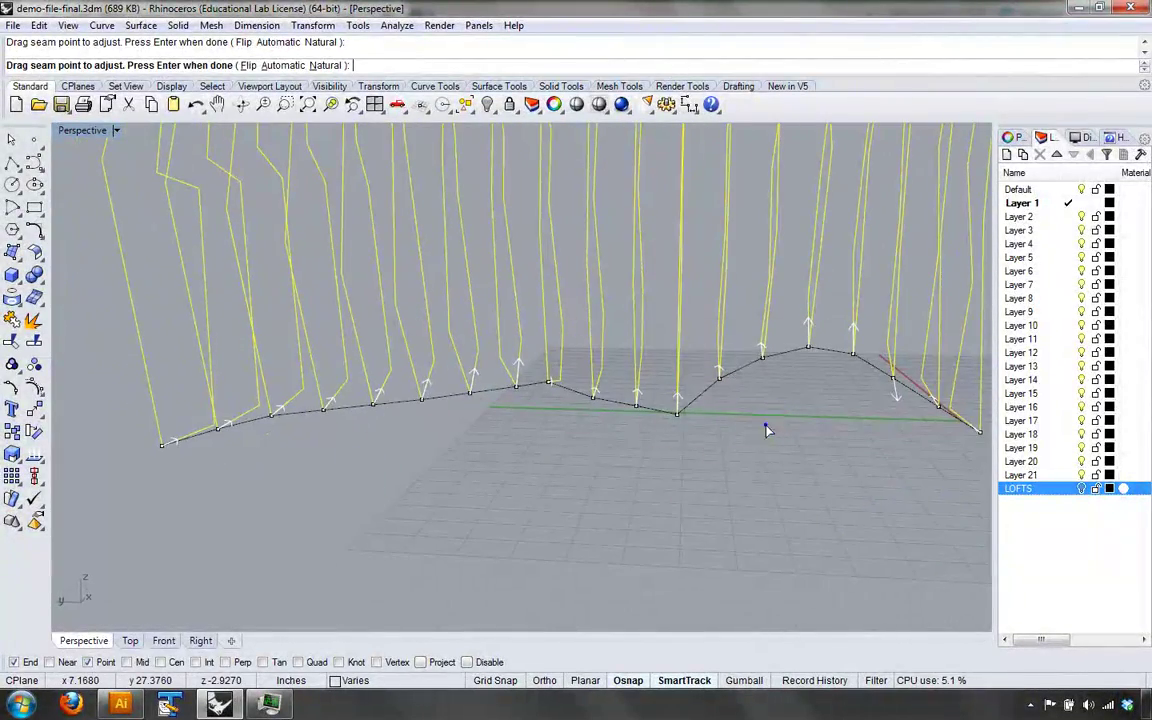
{"action": "right_click_drag", "start_coordinate": [766, 430], "coordinate": [712, 465]}
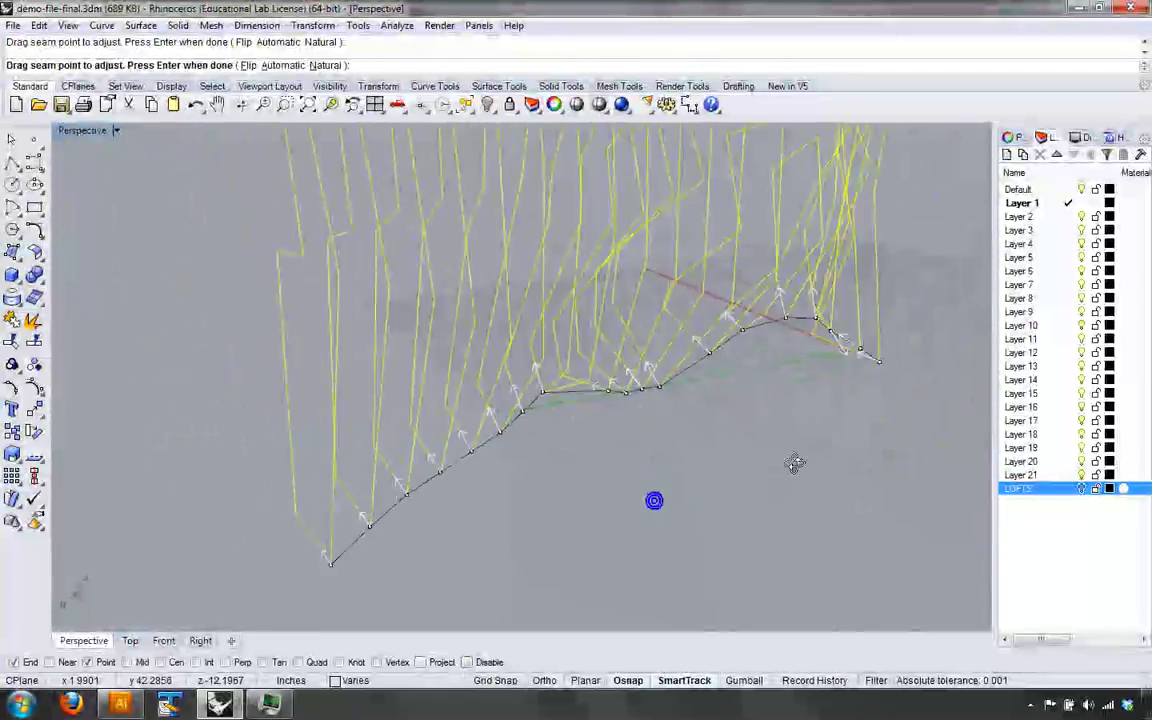
{"action": "right_click_drag", "start_coordinate": [794, 463], "coordinate": [755, 408]}
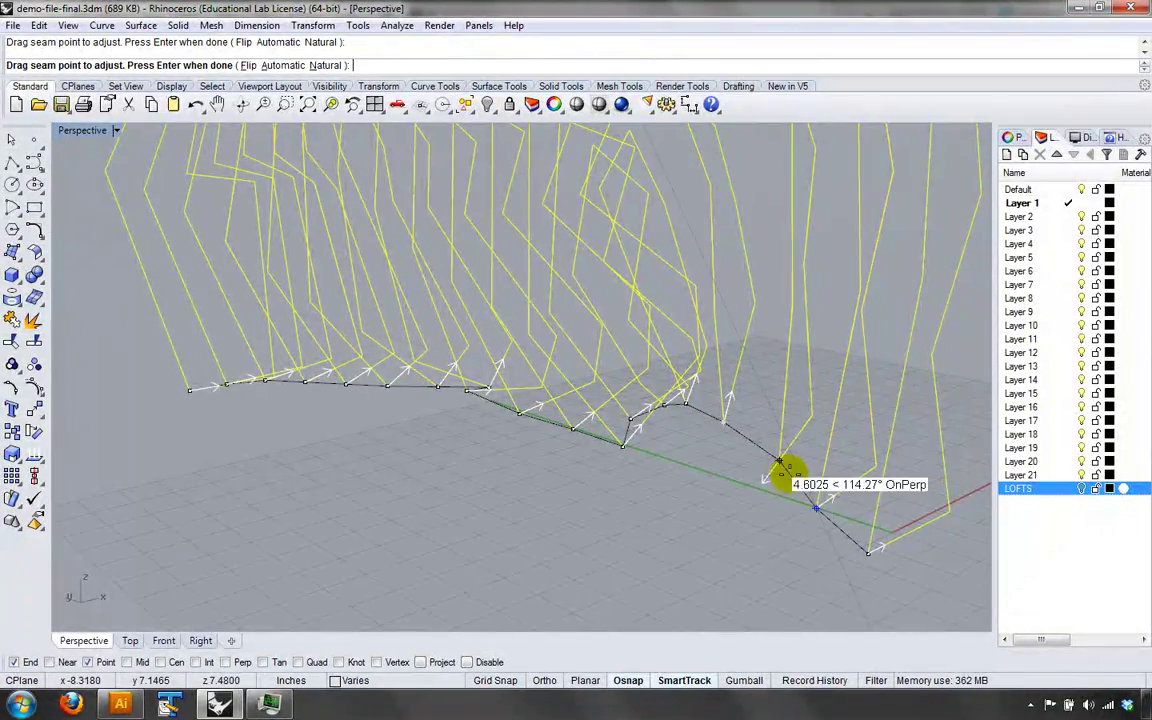
{"action": "right_click_drag", "start_coordinate": [627, 503], "coordinate": [585, 500]}
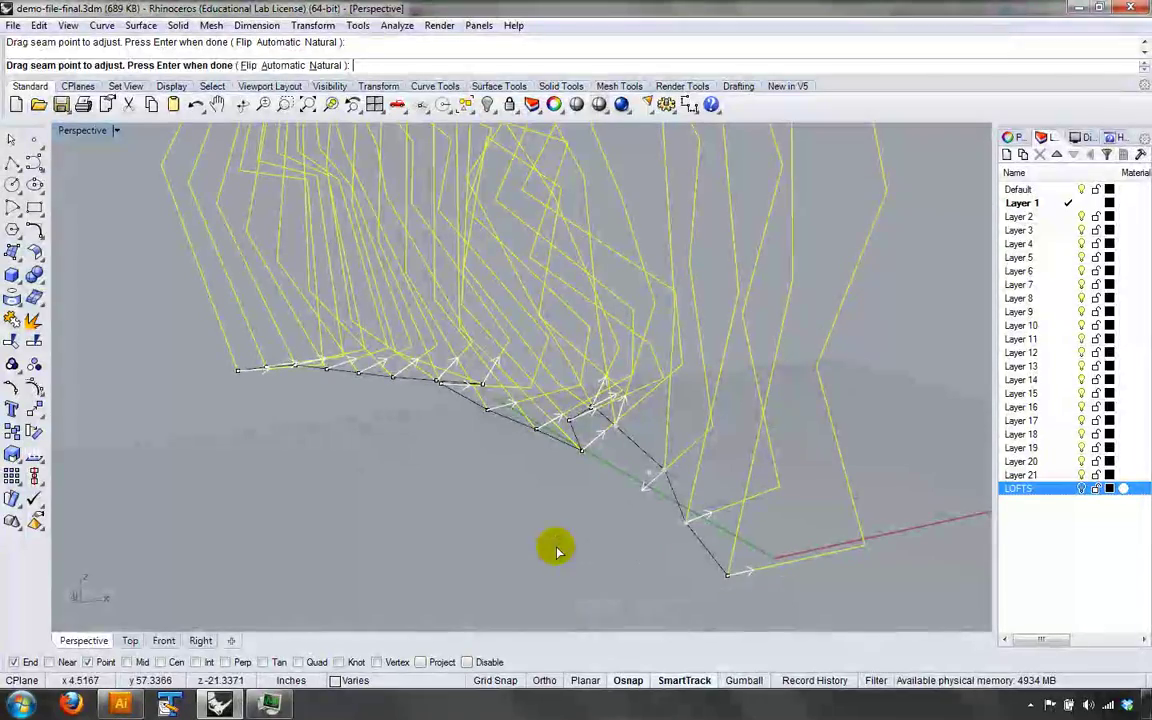
{"action": "right_click_drag", "start_coordinate": [507, 562], "coordinate": [885, 468]}
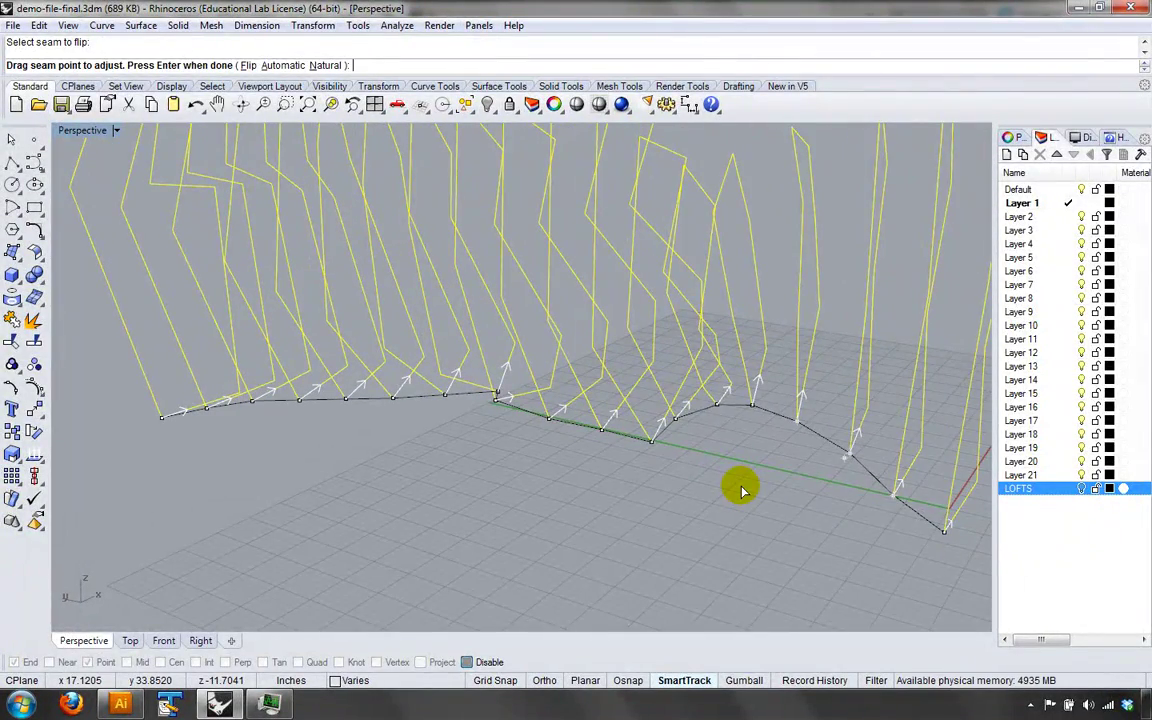
- Accept the seam points and create the left-hand loft with the Straight sections style and no simplification
{"action": "key", "text": "Return"}
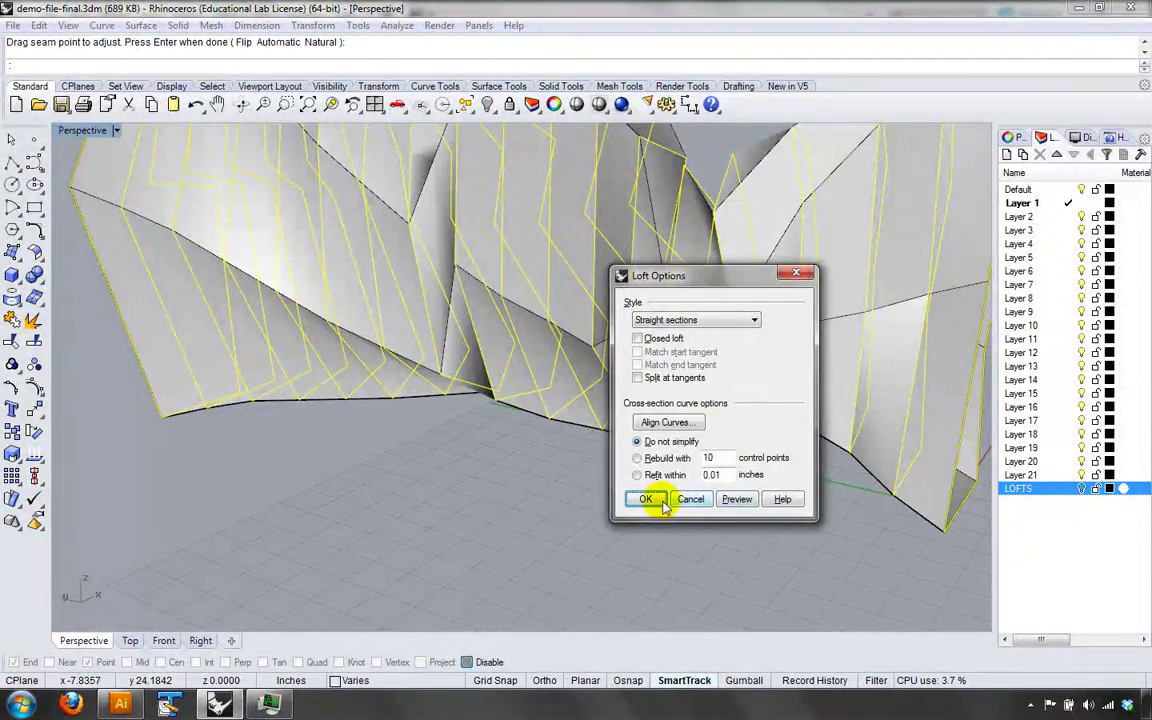
{"action": "left_click", "coordinate": [646, 499]}
{"action": "right_click_drag", "start_coordinate": [661, 501], "coordinate": [584, 344]}
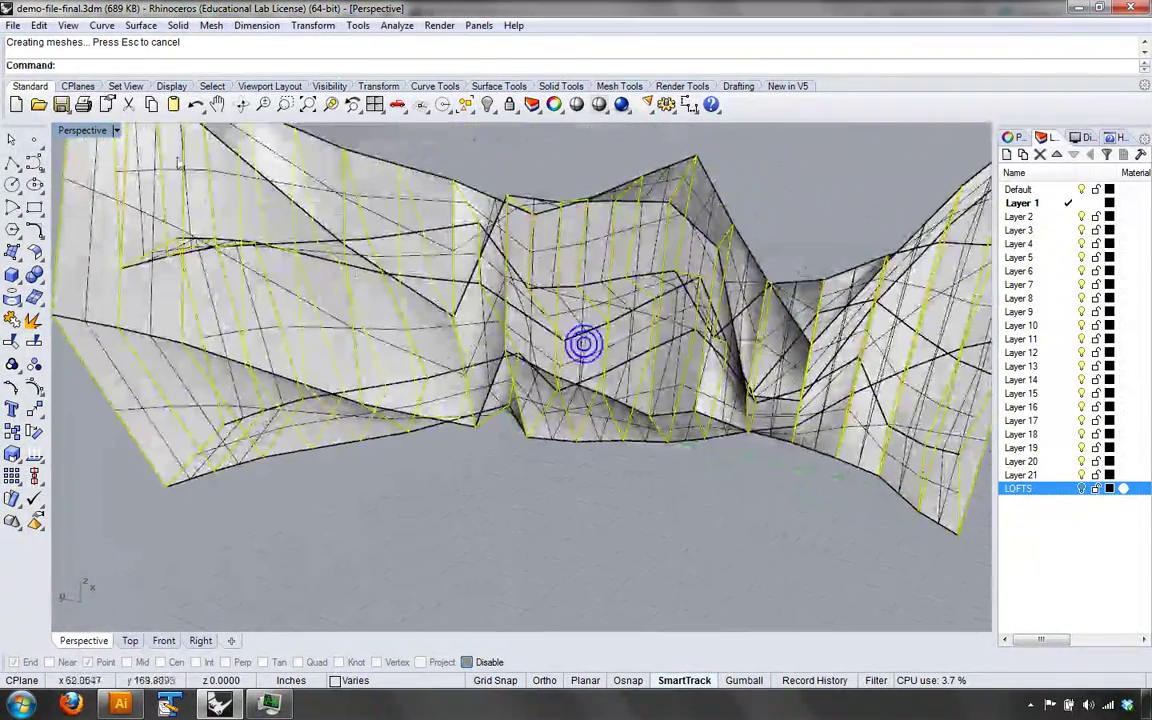
- Set the Perspective viewport's display mode to Shaded
{"action": "left_click", "coordinate": [116, 131]}
{"action": "left_click", "coordinate": [116, 190]}
{"action": "mouse_move", "coordinate": [486, 527]}
{"action": "right_mouse_down"}
{"action": "mouse_move", "coordinate": [648, 504]}
{"action": "mouse_move", "coordinate": [658, 465]}
{"action": "mouse_move", "coordinate": [635, 491]}
{"action": "mouse_move", "coordinate": [632, 522]}
{"action": "mouse_move", "coordinate": [481, 540]}
{"action": "mouse_move", "coordinate": [548, 478]}
{"action": "mouse_move", "coordinate": [566, 525]}
{"action": "mouse_move", "coordinate": [566, 437]}
{"action": "mouse_move", "coordinate": [594, 414]}
{"action": "mouse_move", "coordinate": [627, 424]}
{"action": "right_mouse_up"}
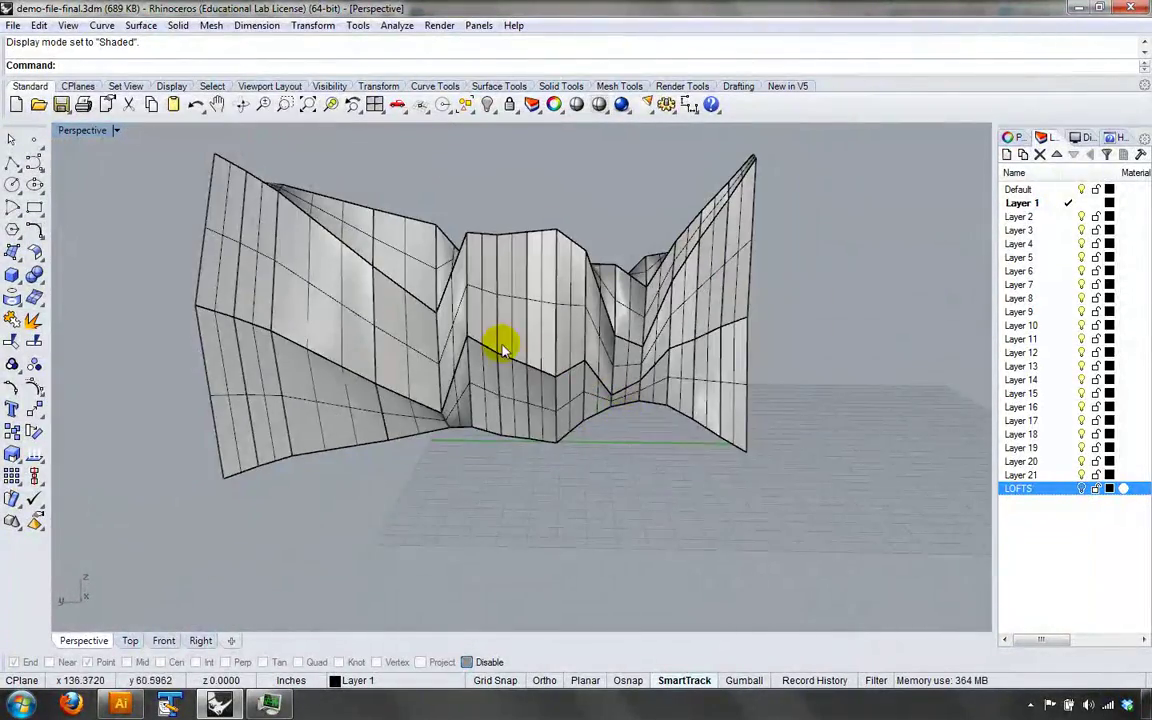
- Examine the complete loft from both ends, both long sides and low angles, checking its folds, facets and edges
{"action": "right_click_drag", "start_coordinate": [503, 348], "coordinate": [962, 337]}
{"action": "right_click_drag", "start_coordinate": [586, 368], "coordinate": [451, 490]}
{"action": "right_click_drag", "start_coordinate": [634, 296], "coordinate": [623, 713]}
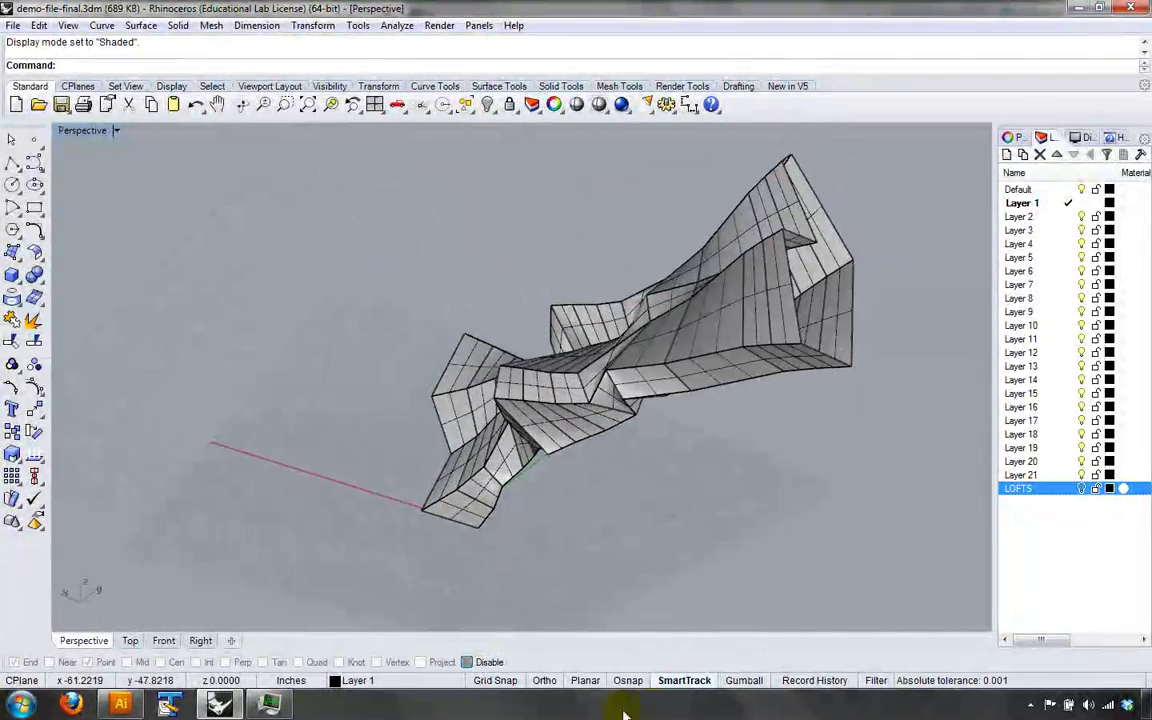
{"action": "mouse_move", "coordinate": [716, 486]}
{"action": "right_mouse_down"}
{"action": "mouse_move", "coordinate": [751, 417]}
{"action": "mouse_move", "coordinate": [743, 445]}
{"action": "mouse_move", "coordinate": [771, 404]}
{"action": "mouse_move", "coordinate": [760, 489]}
{"action": "mouse_move", "coordinate": [805, 362]}
{"action": "mouse_move", "coordinate": [651, 340]}
{"action": "mouse_move", "coordinate": [689, 380]}
{"action": "mouse_move", "coordinate": [533, 462]}
{"action": "mouse_move", "coordinate": [545, 458]}
{"action": "right_mouse_up"}
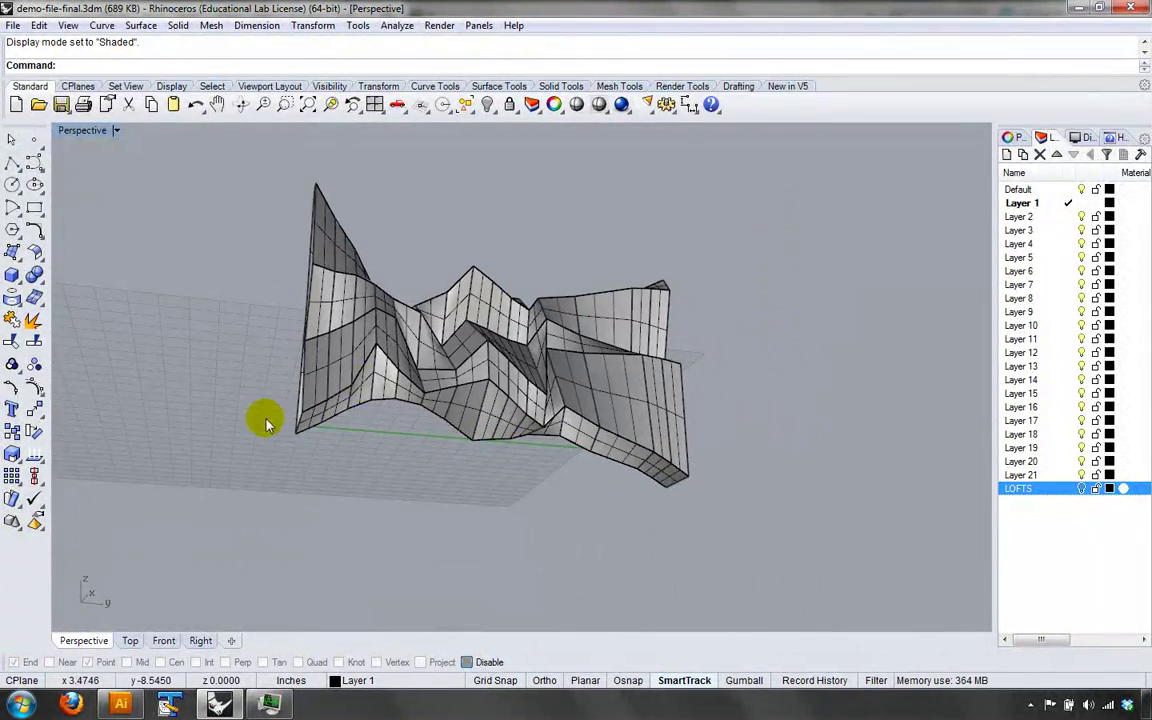
{"action": "right_click_drag", "start_coordinate": [267, 424], "coordinate": [688, 352]}
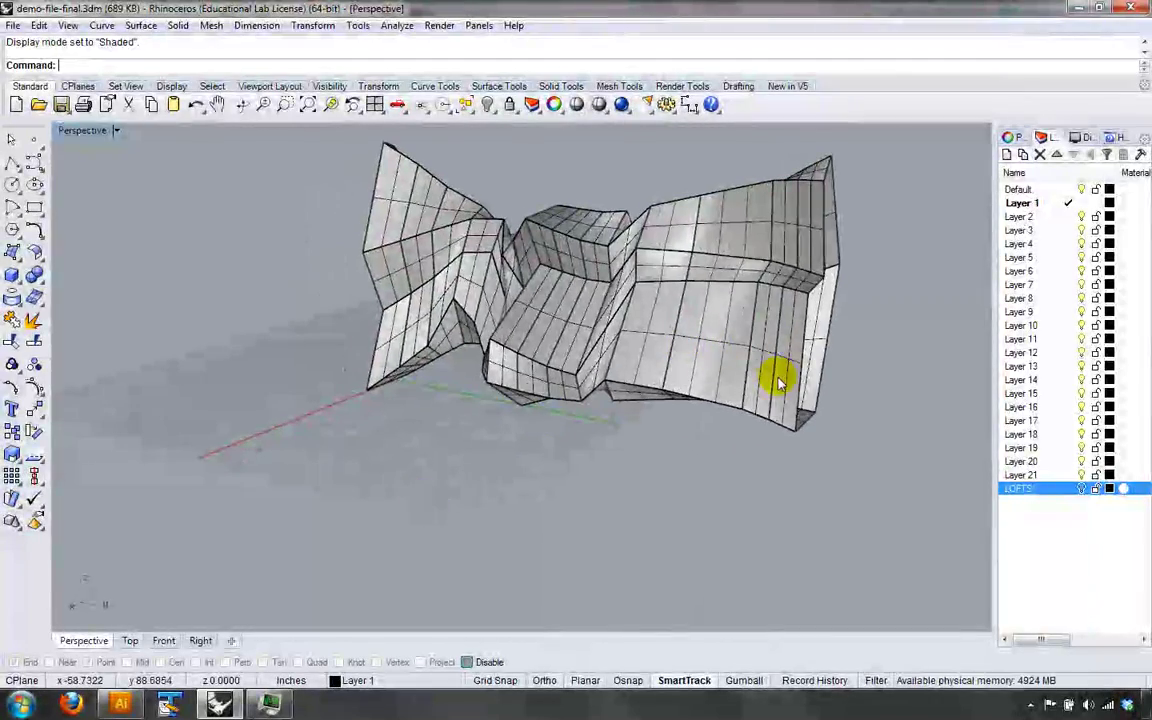
{"action": "right_click_drag", "start_coordinate": [536, 375], "coordinate": [600, 390]}
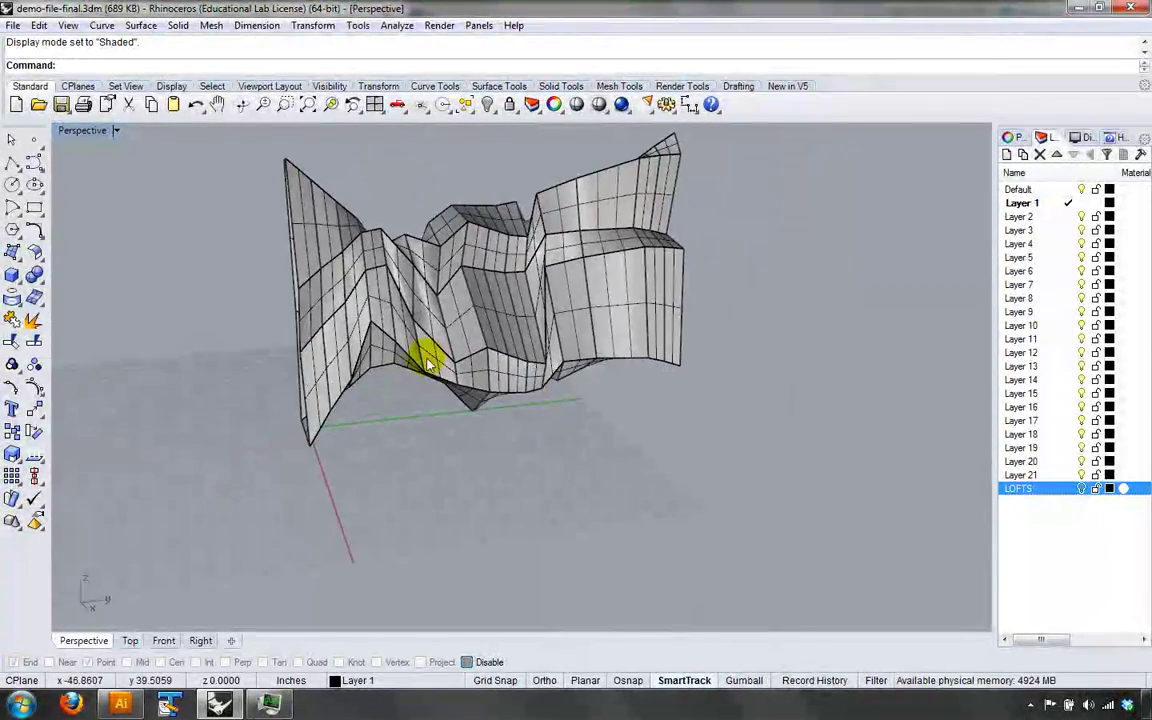
{"action": "mouse_move", "coordinate": [428, 365]}
{"action": "right_mouse_down", "text": "ctrl"}
{"action": "mouse_move", "coordinate": [410, 328]}
{"action": "mouse_move", "coordinate": [415, 292]}
{"action": "right_mouse_up", "text": "ctrl"}
{"action": "mouse_move", "coordinate": [349, 337]}
{"action": "right_mouse_down"}
{"action": "mouse_move", "coordinate": [365, 332]}
{"action": "mouse_move", "coordinate": [373, 368]}
{"action": "mouse_move", "coordinate": [386, 373]}
{"action": "mouse_move", "coordinate": [603, 433]}
{"action": "mouse_move", "coordinate": [846, 419]}
{"action": "right_mouse_up"}
{"action": "scroll", "coordinate": [703, 393], "scroll_direction": "up", "scroll_amount": 3}
{"action": "scroll", "coordinate": [700, 385], "scroll_direction": "down", "scroll_amount": 3}
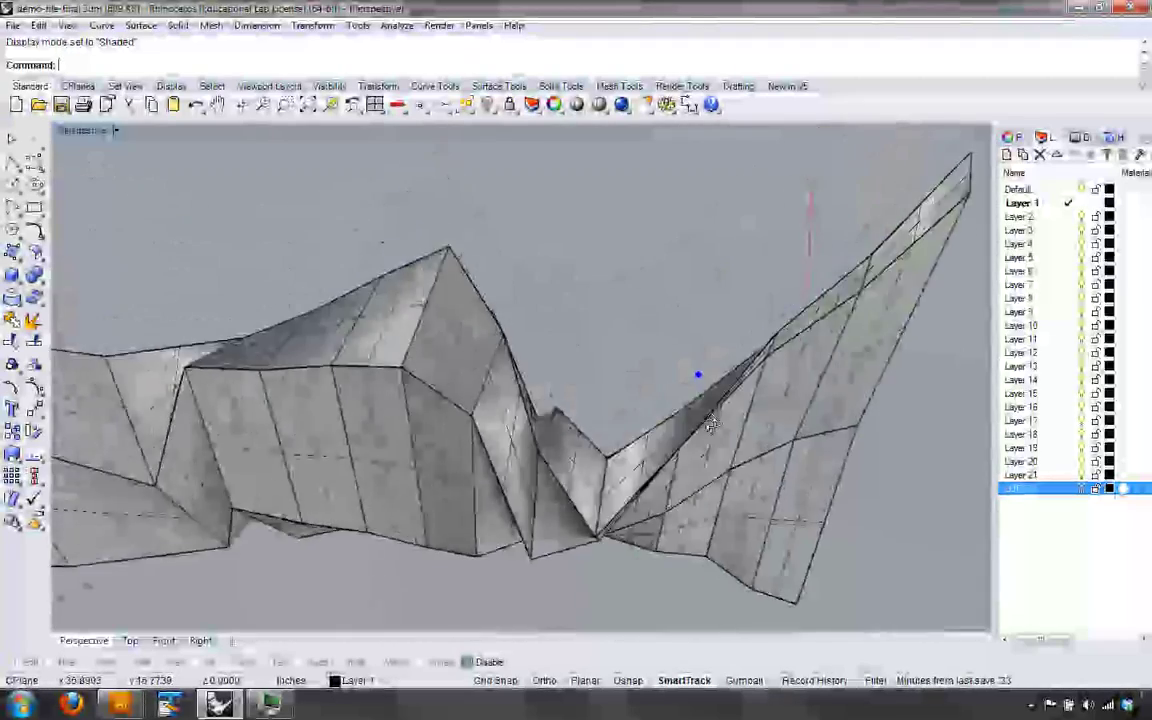
{"action": "right_click_drag", "start_coordinate": [697, 378], "coordinate": [773, 435]}
{"action": "mouse_move", "coordinate": [543, 470]}
{"action": "right_mouse_down"}
{"action": "mouse_move", "coordinate": [470, 481]}
{"action": "mouse_move", "coordinate": [391, 352]}
{"action": "mouse_move", "coordinate": [301, 314]}
{"action": "mouse_move", "coordinate": [496, 306]}
{"action": "mouse_move", "coordinate": [455, 343]}
{"action": "mouse_move", "coordinate": [548, 360]}
{"action": "mouse_move", "coordinate": [591, 393]}
{"action": "right_mouse_up"}
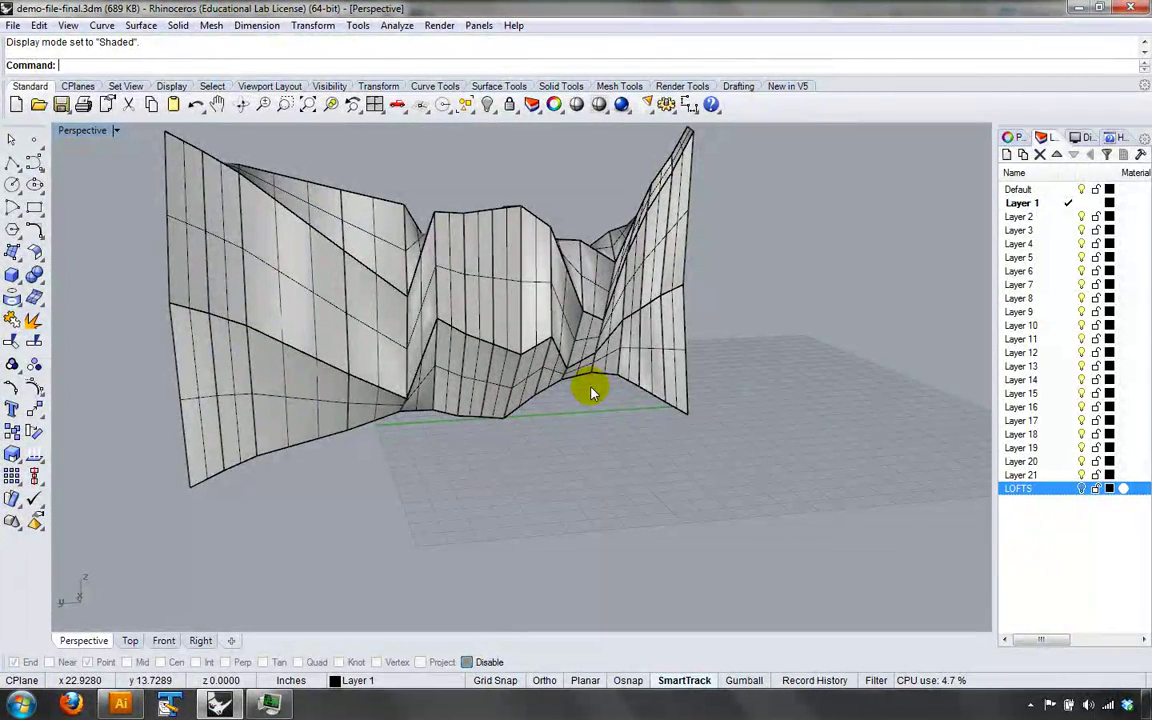
{"action": "right_click_drag", "start_coordinate": [591, 393], "coordinate": [425, 347]}
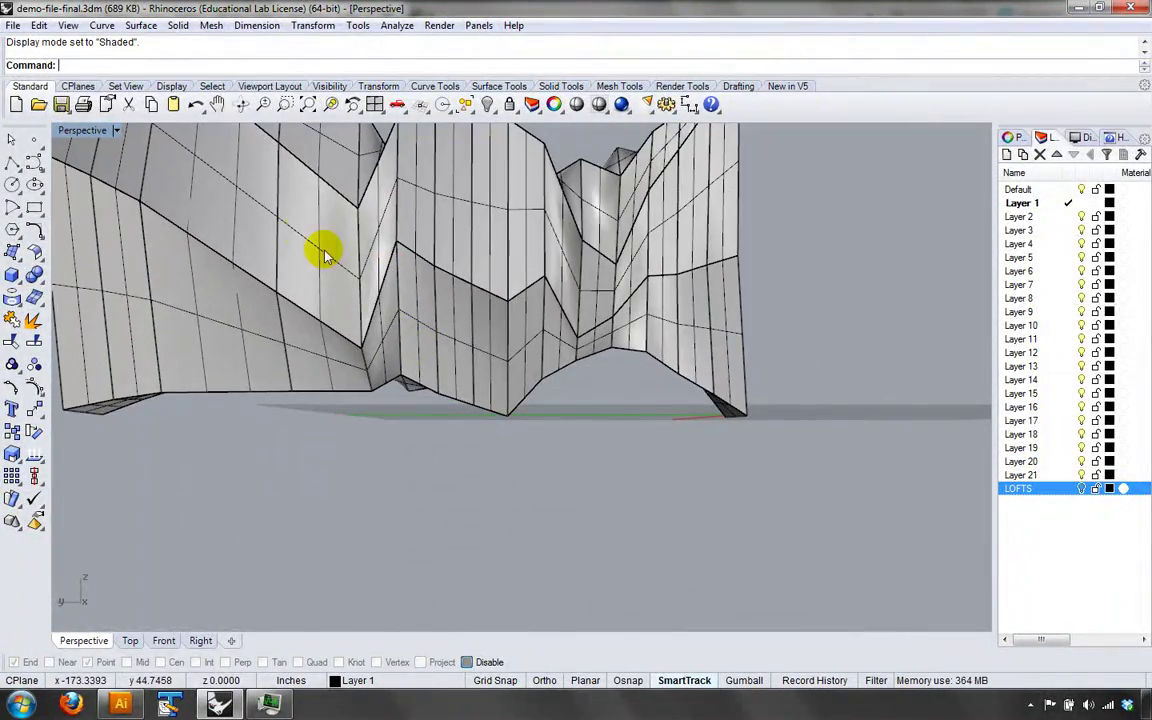
{"action": "right_click_drag", "start_coordinate": [323, 253], "coordinate": [418, 315]}
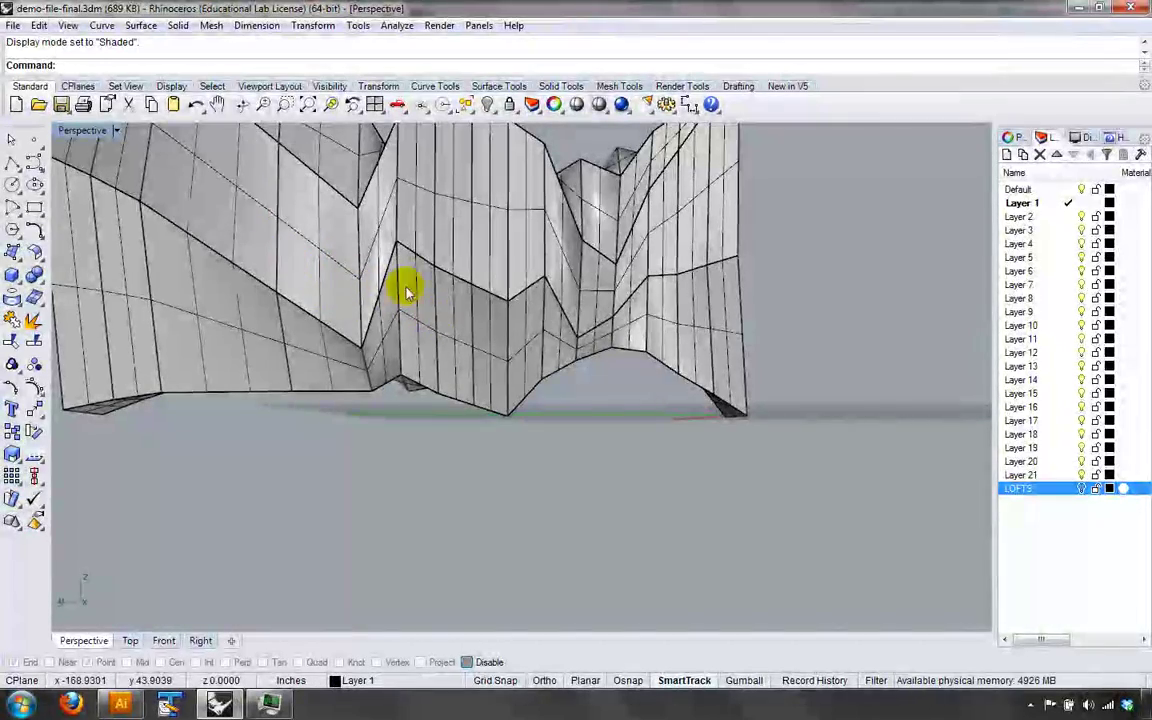
{"action": "right_click_drag", "start_coordinate": [617, 320], "coordinate": [571, 252]}
{"action": "mouse_move", "coordinate": [524, 302]}
{"action": "right_mouse_down"}
{"action": "mouse_move", "coordinate": [532, 180]}
{"action": "mouse_move", "coordinate": [518, 305]}
{"action": "right_mouse_up"}
{"action": "right_click_drag", "start_coordinate": [537, 347], "coordinate": [335, 322]}
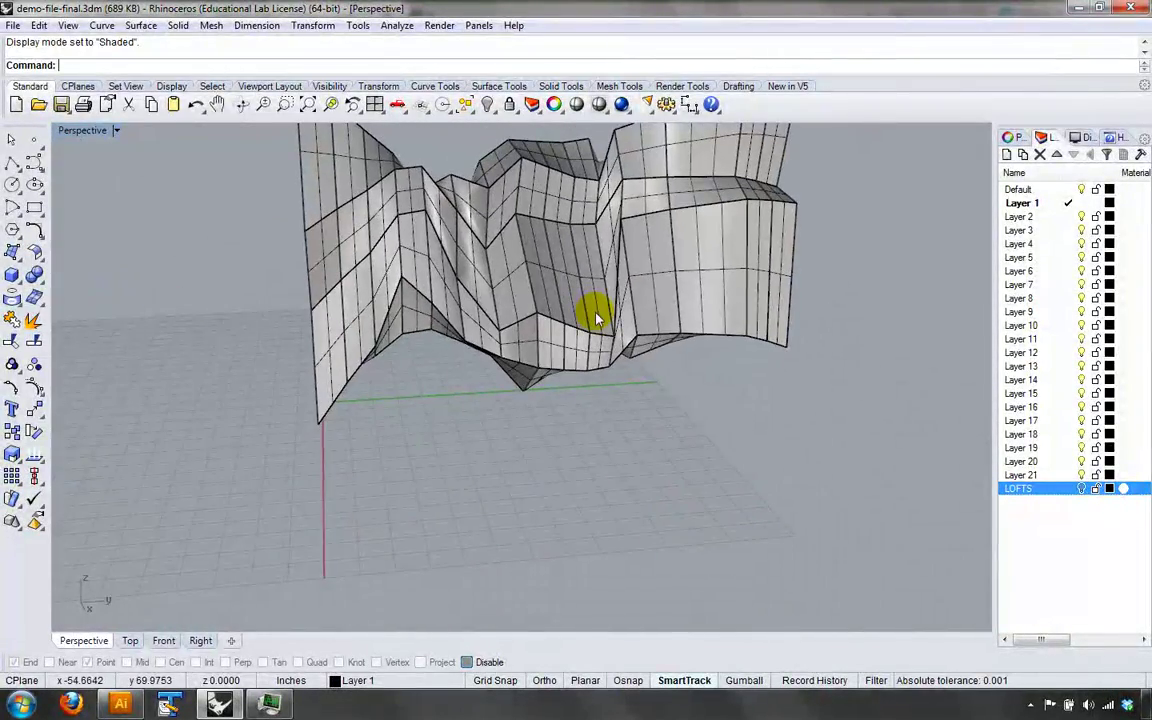
{"action": "right_click_drag", "start_coordinate": [596, 318], "coordinate": [545, 400]}
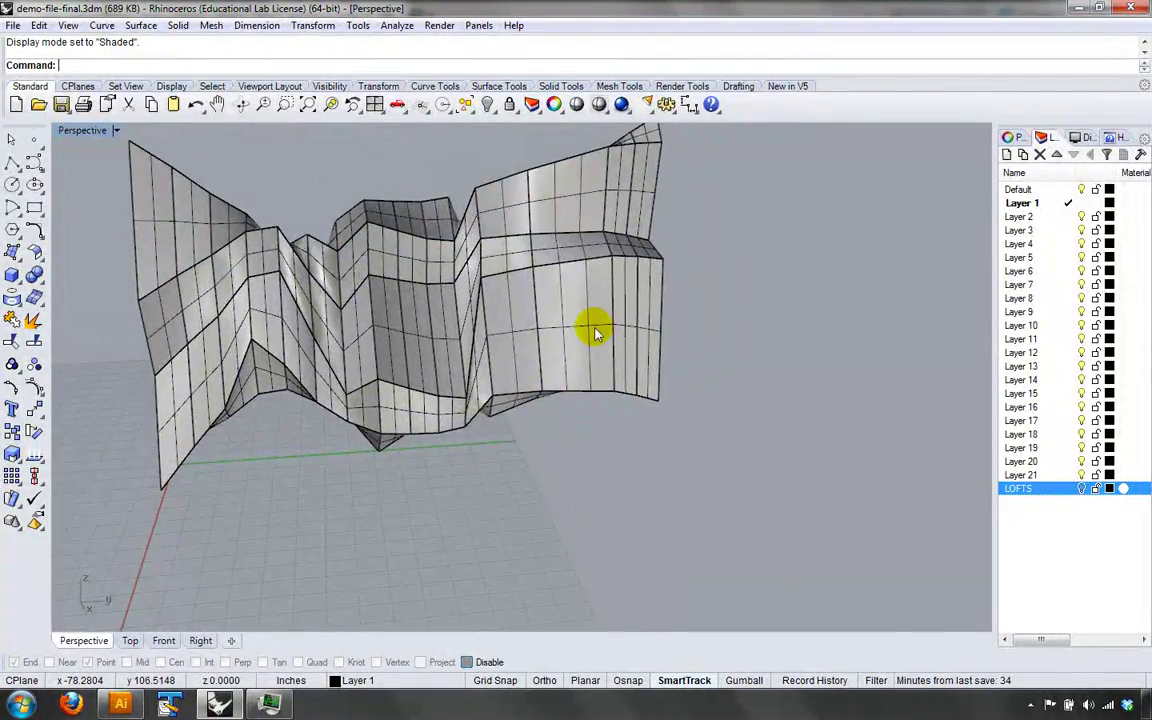
{"action": "right_click_drag", "start_coordinate": [596, 333], "coordinate": [568, 374]}
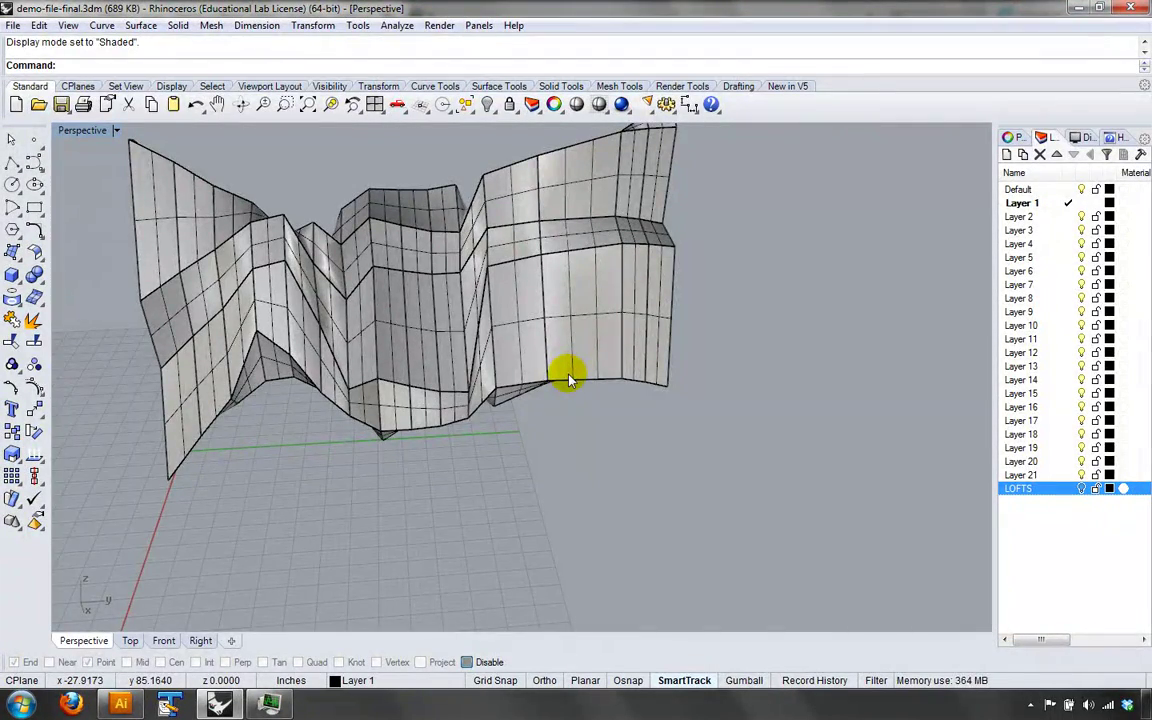
- Undo the loft through the section curves
{"action": "key", "text": "ctrl+z"}
{"action": "right_click_drag", "start_coordinate": [567, 380], "coordinate": [625, 393]}
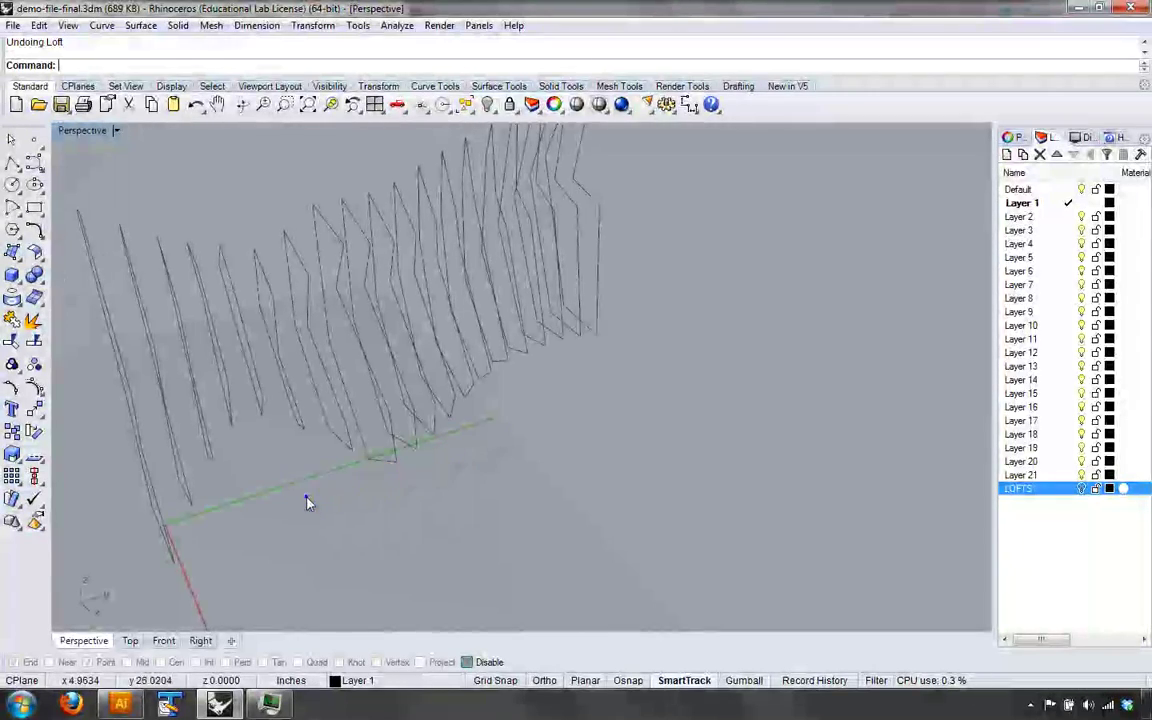
- Loft the first two section curves at the origin end, shifting the second curve's seam point to its neighbouring corner, with Straight sections and no simplification
{"action": "right_click_drag", "start_coordinate": [306, 497], "coordinate": [409, 487], "text": "shift"}
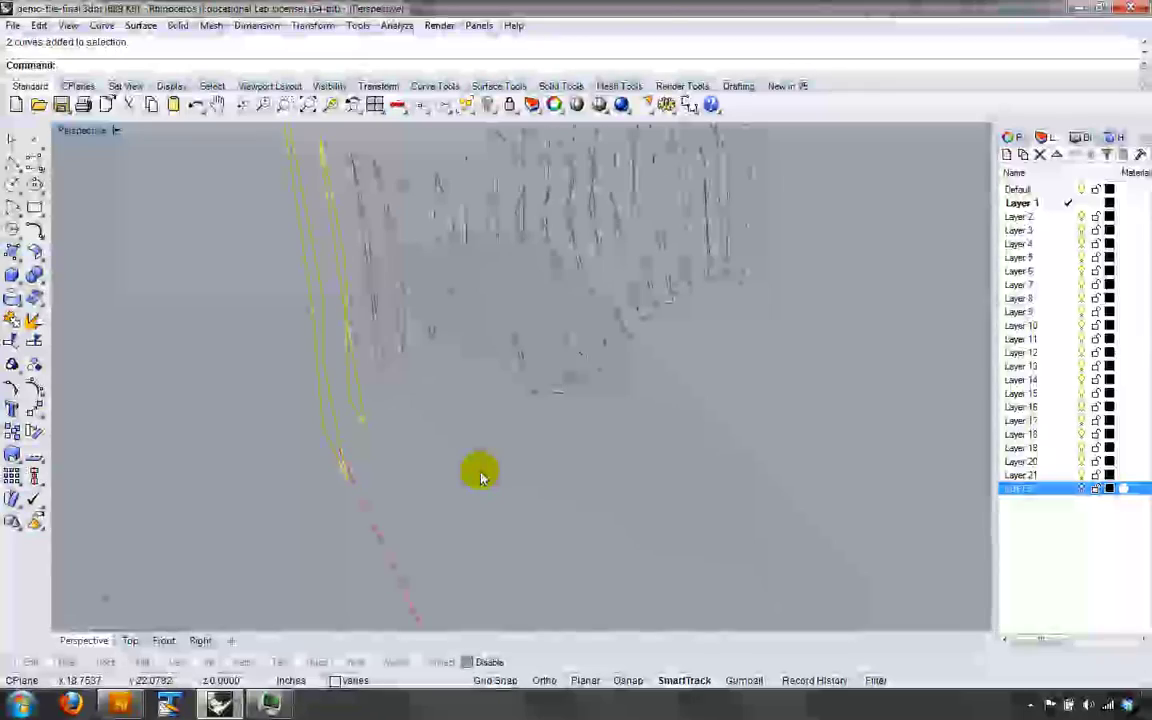
{"action": "type", "text": "Loft"}
{"action": "key", "text": "Return"}
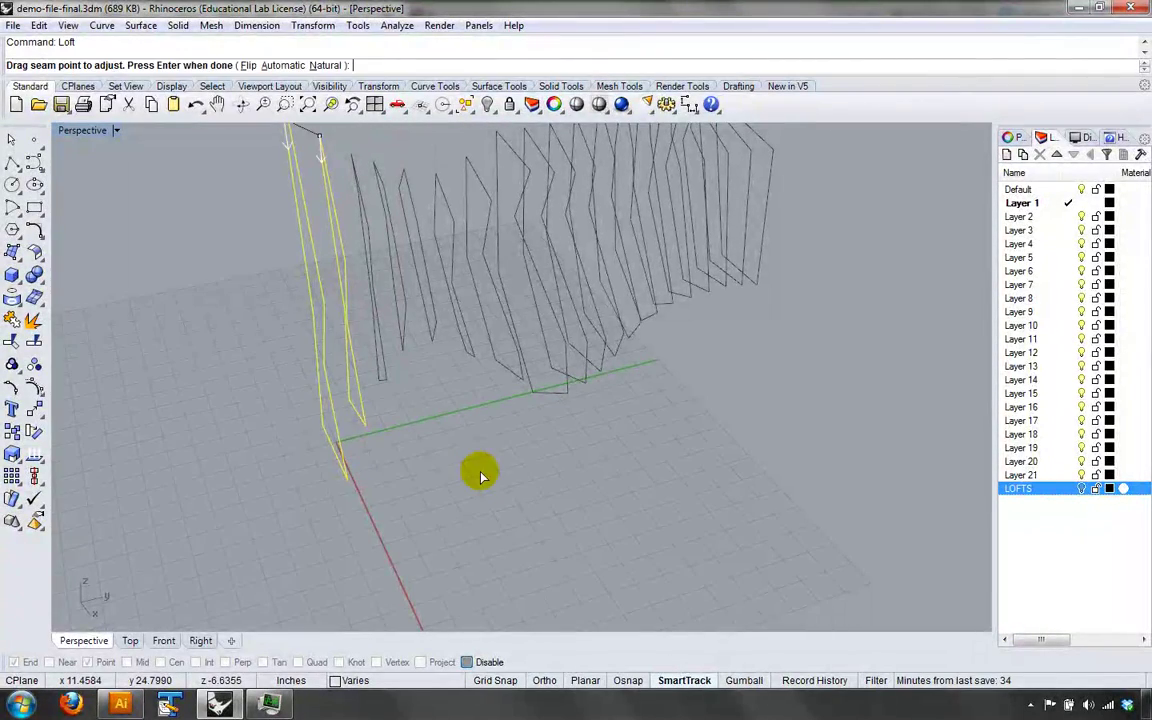
{"action": "right_click_drag", "start_coordinate": [514, 424], "coordinate": [709, 334]}
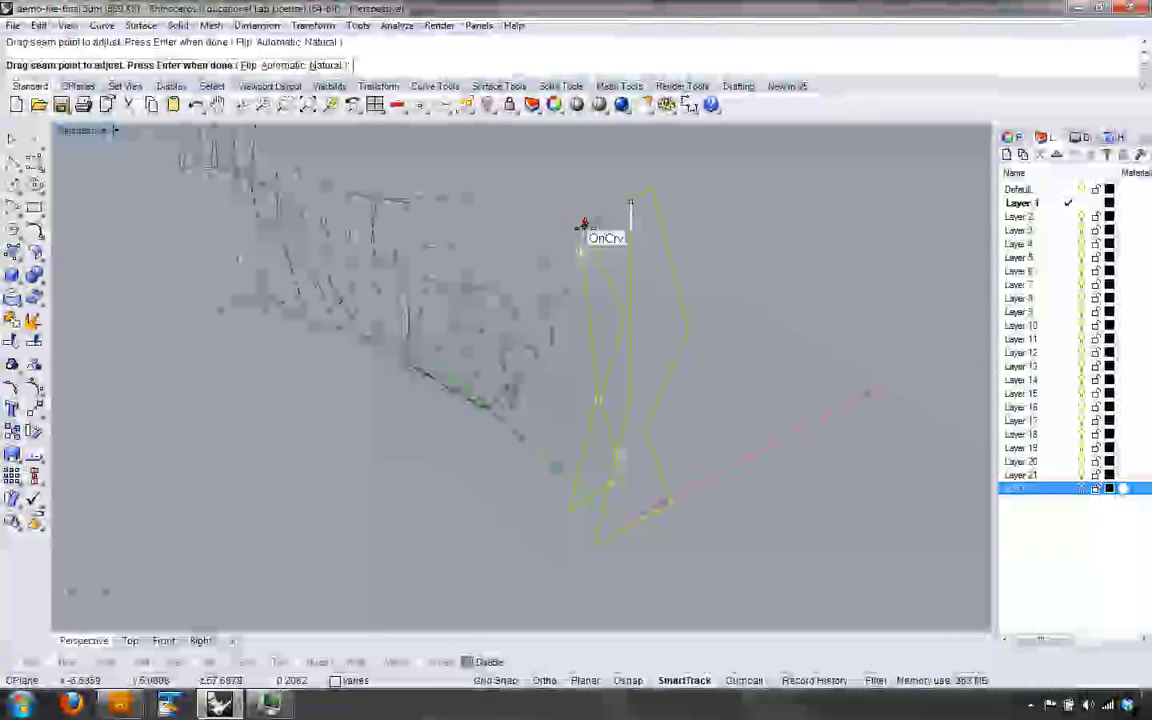
{"action": "left_click_drag", "start_coordinate": [586, 226], "coordinate": [581, 250]}
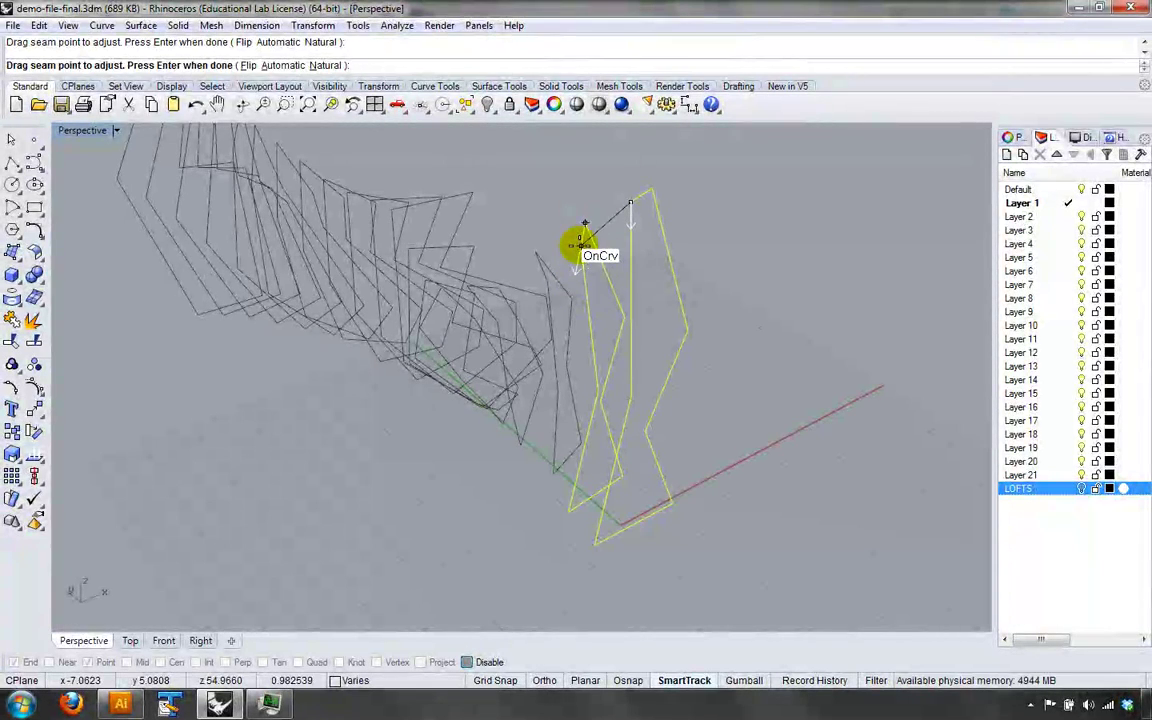
{"action": "key", "text": "Return"}
{"action": "left_click_drag", "start_coordinate": [590, 272], "coordinate": [842, 246]}
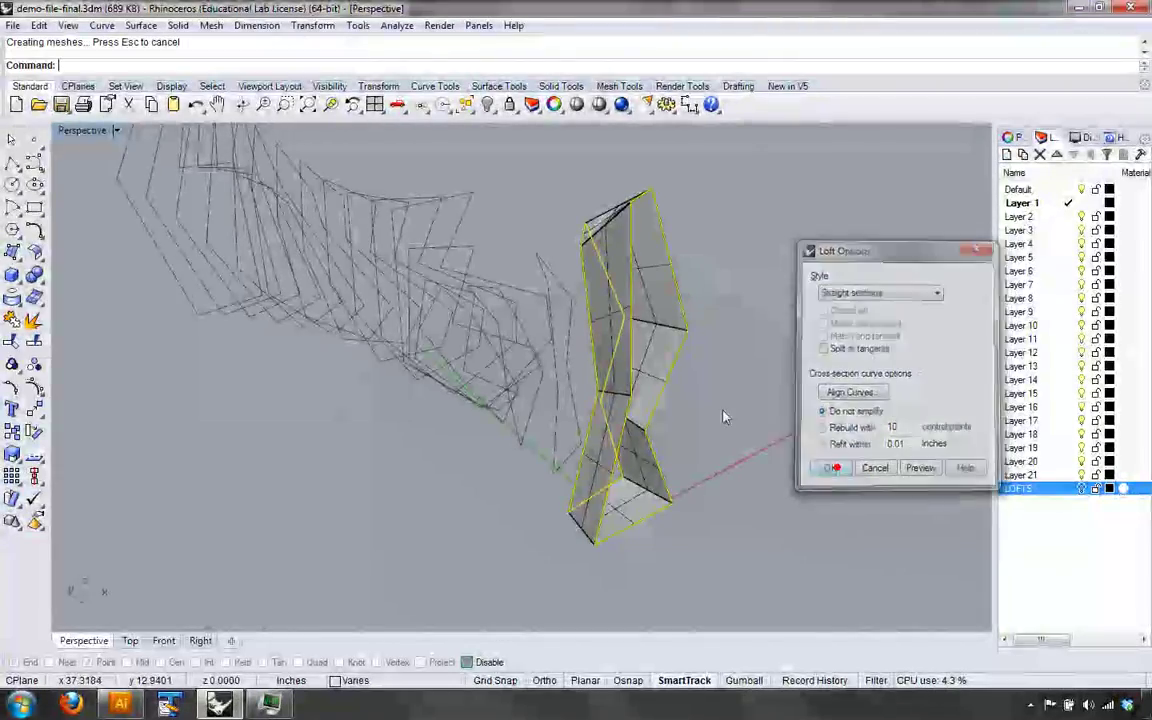
{"action": "left_click", "coordinate": [829, 469]}
- Loft the second and third section curves, checking the seam alignment from several angles before accepting it
{"action": "right_click_drag", "start_coordinate": [722, 406], "coordinate": [660, 330]}
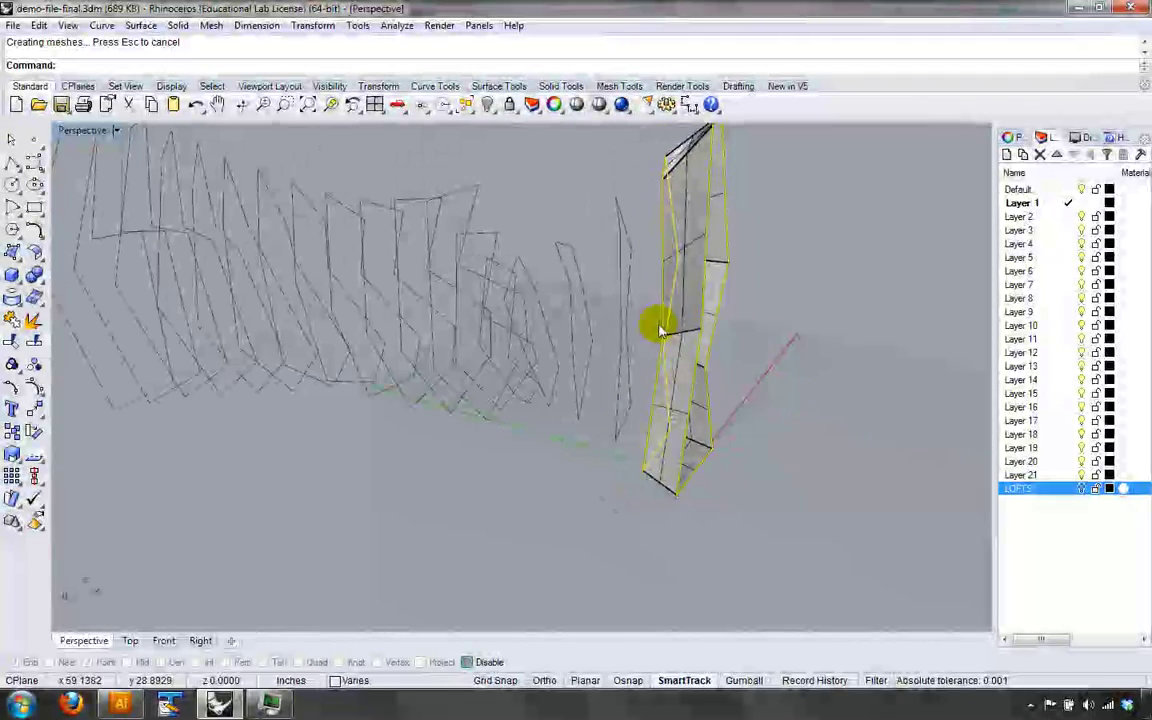
{"action": "left_click", "coordinate": [660, 309]}
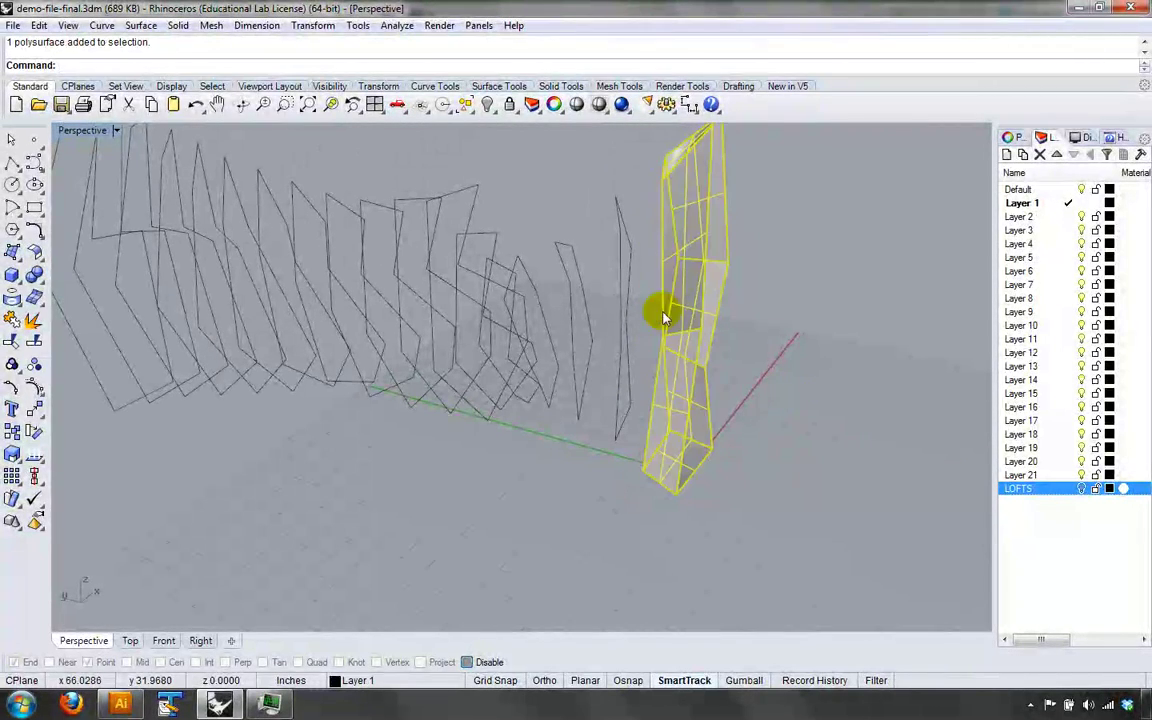
{"action": "right_click_drag", "start_coordinate": [646, 165], "coordinate": [615, 158]}
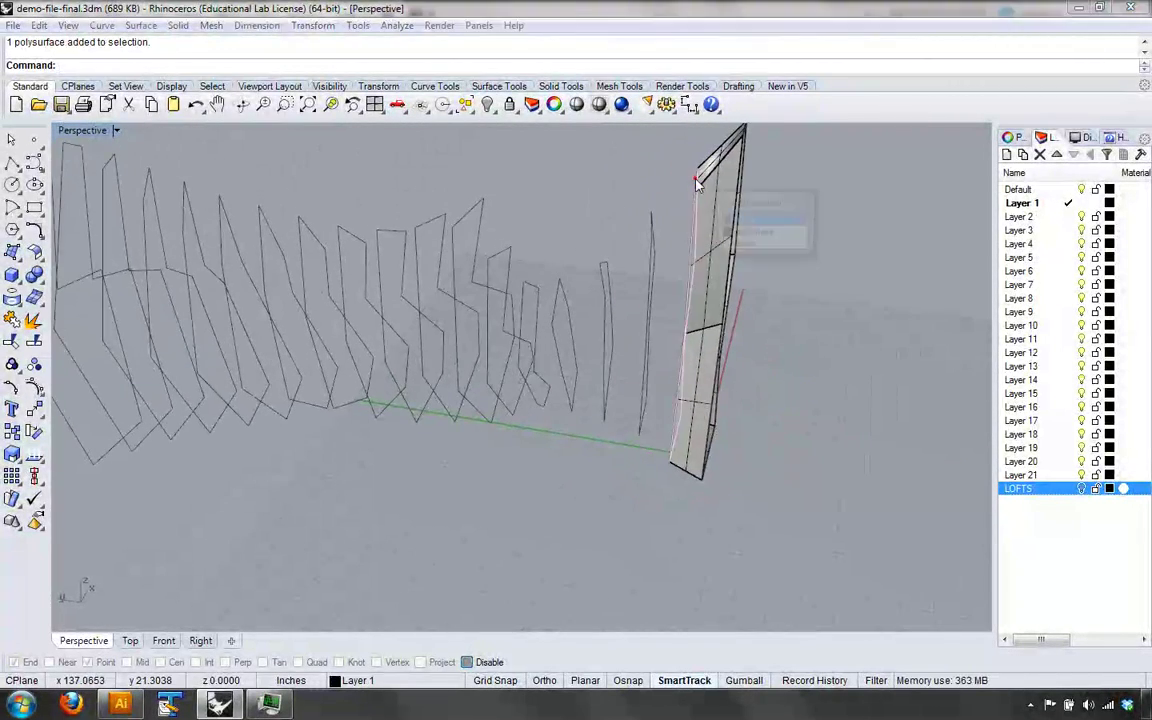
{"action": "left_click", "coordinate": [699, 184]}
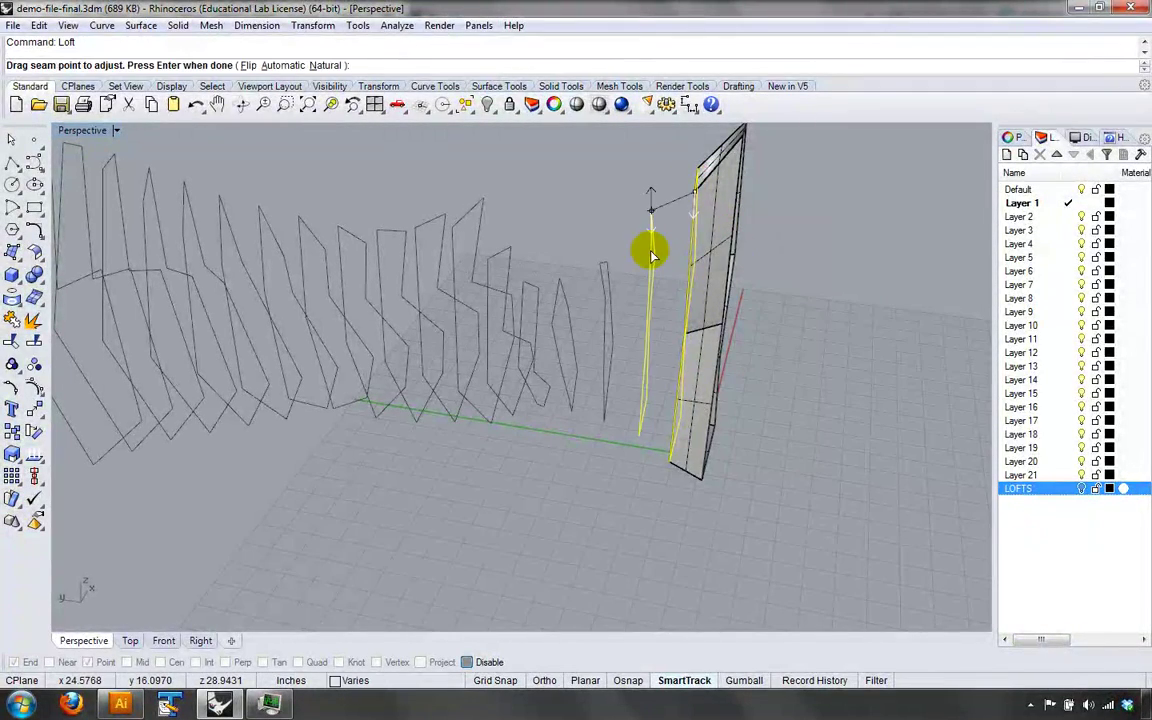
{"action": "right_click_drag", "start_coordinate": [651, 256], "coordinate": [578, 287]}
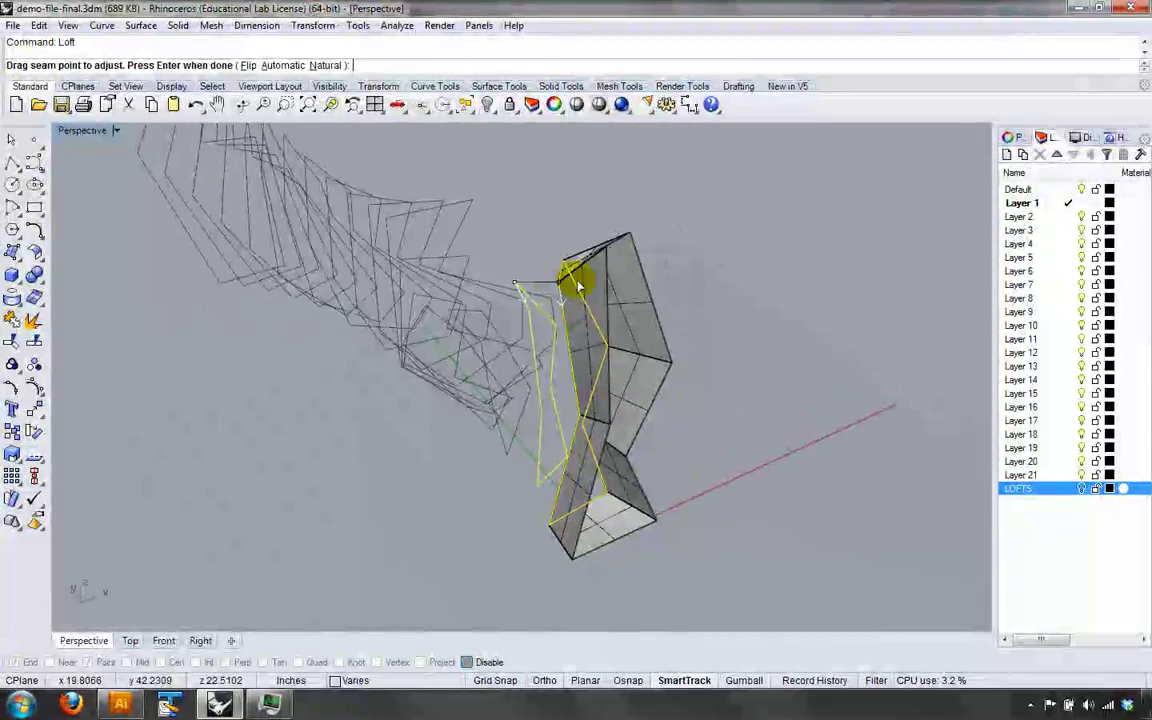
{"action": "right_click_drag", "start_coordinate": [563, 332], "coordinate": [724, 236]}
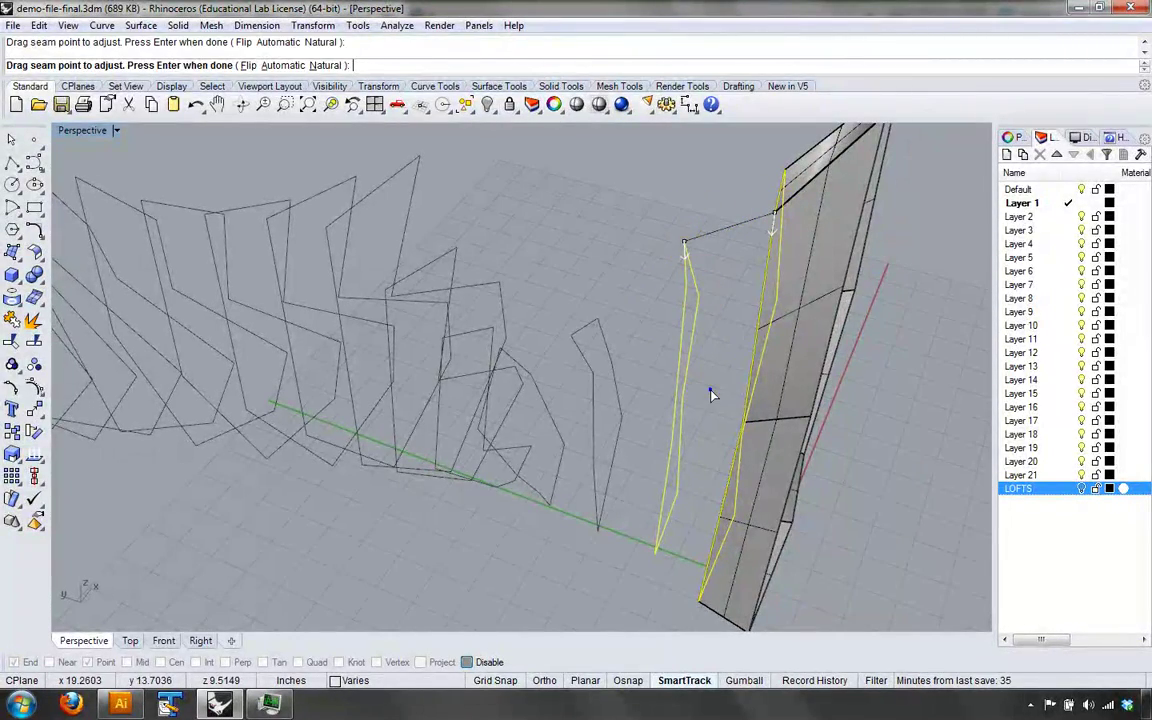
{"action": "key", "text": "Return"}
{"action": "right_click_drag", "start_coordinate": [711, 395], "coordinate": [689, 279]}
{"action": "left_click", "coordinate": [822, 469]}
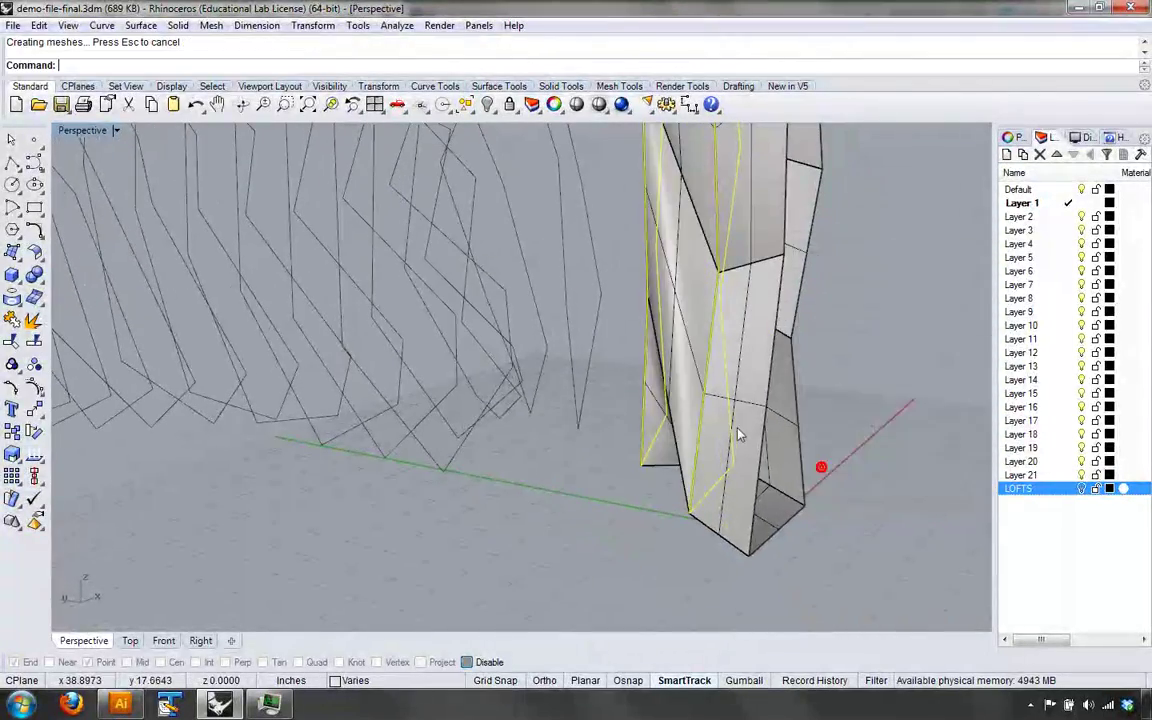
- Loft the third and fourth section curves, flipping the fourth curve's seam direction to match its neighbour
{"action": "right_click_drag", "start_coordinate": [820, 465], "coordinate": [388, 482]}
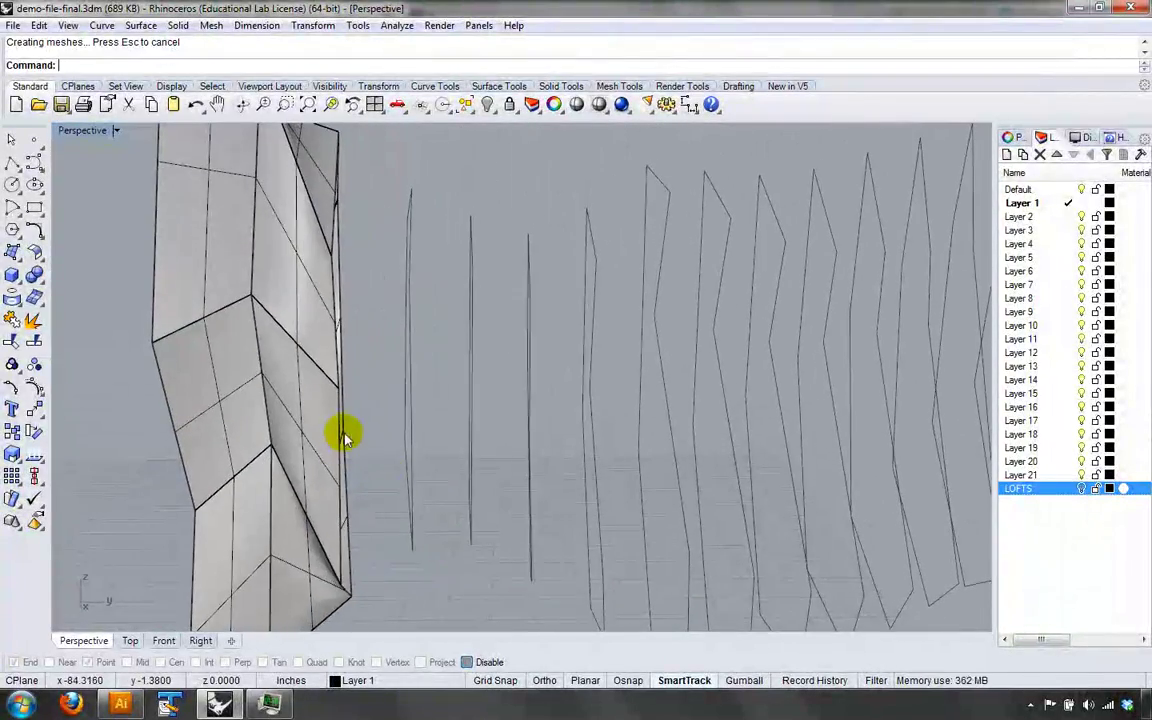
{"action": "left_click", "coordinate": [343, 437]}
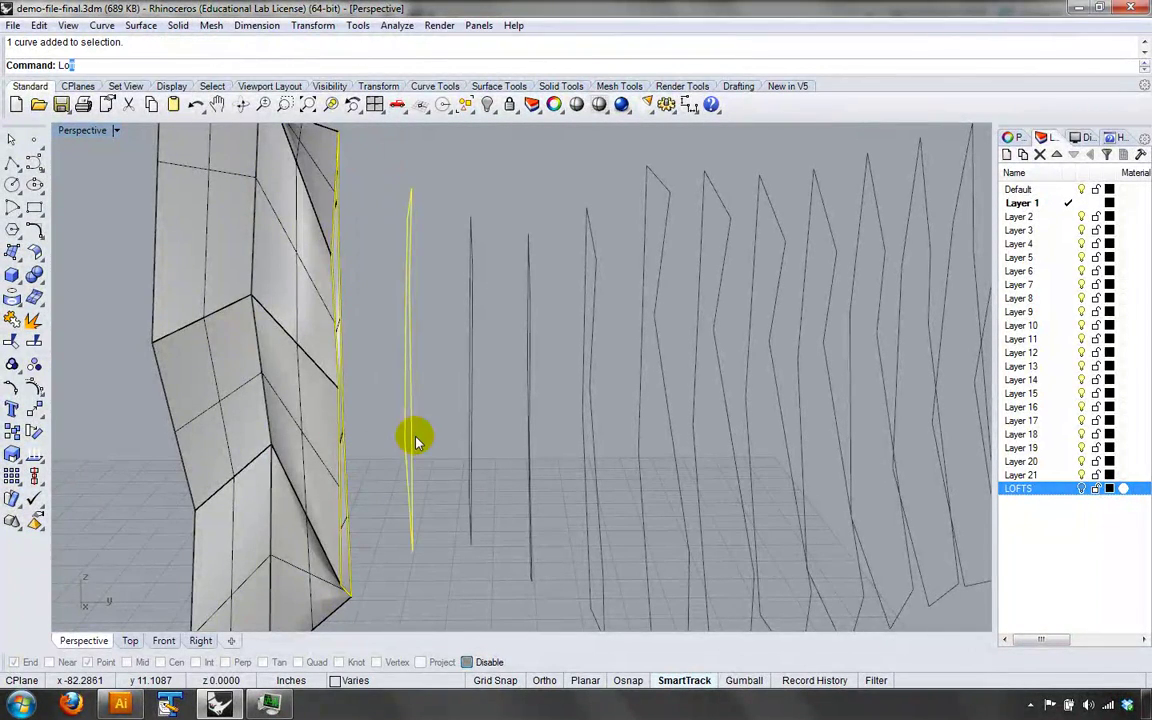
{"action": "right_click_drag", "start_coordinate": [417, 440], "coordinate": [785, 446]}
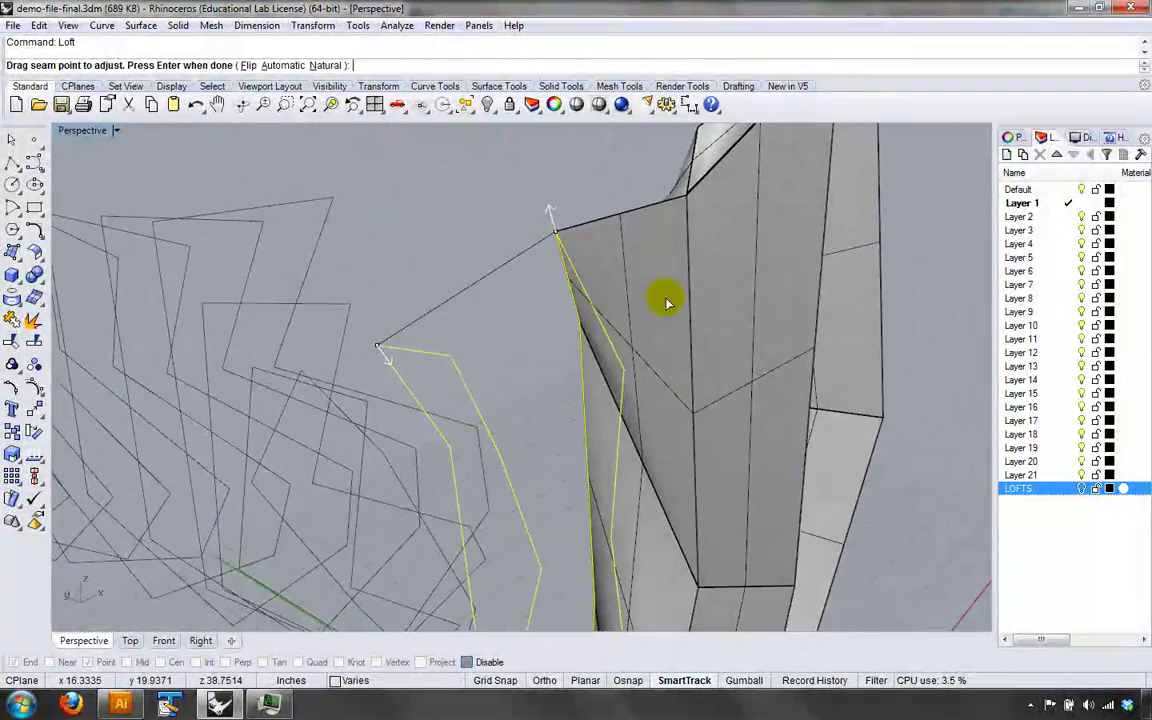
{"action": "right_click_drag", "start_coordinate": [524, 289], "coordinate": [417, 312]}
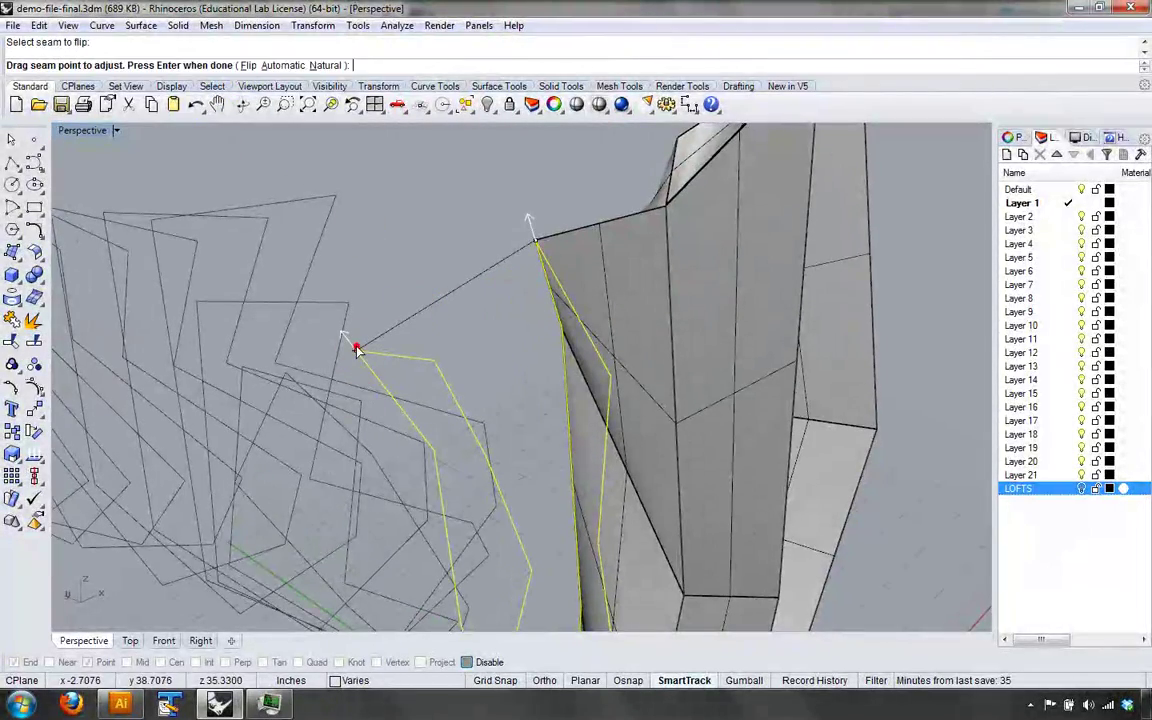
{"action": "key", "text": "Return"}
{"action": "left_click", "coordinate": [815, 468]}
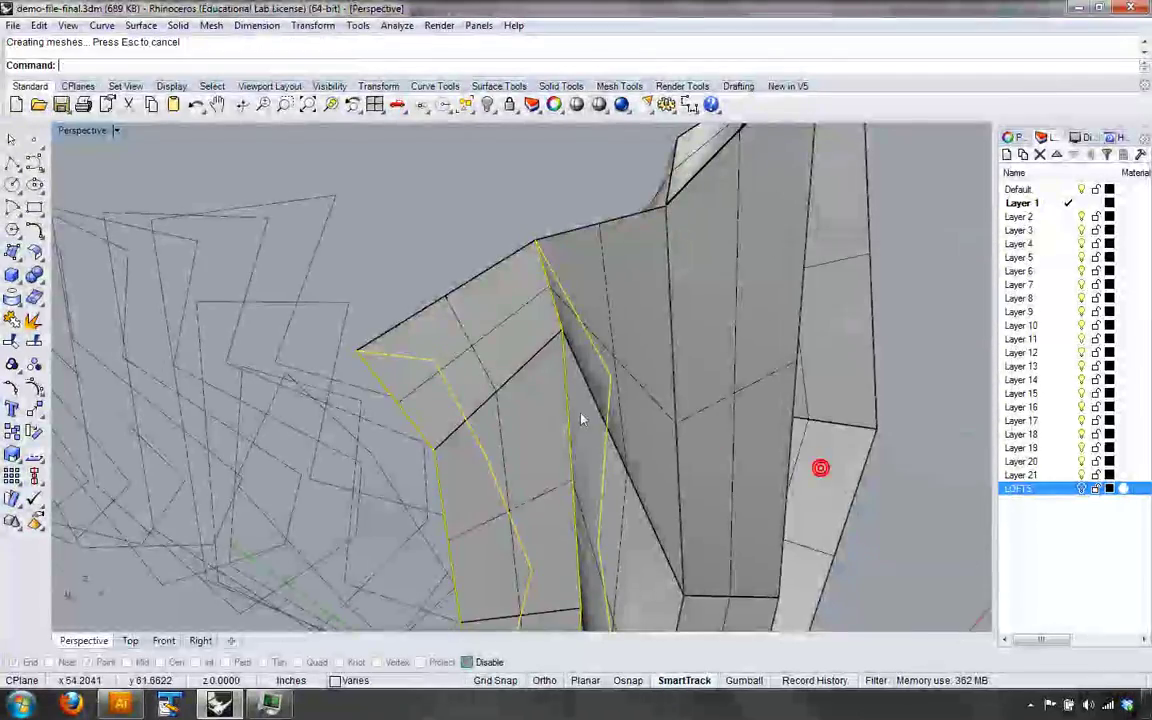
- Undo the separate lofts between the first four section curves
{"action": "right_click_drag", "start_coordinate": [581, 419], "coordinate": [355, 340]}
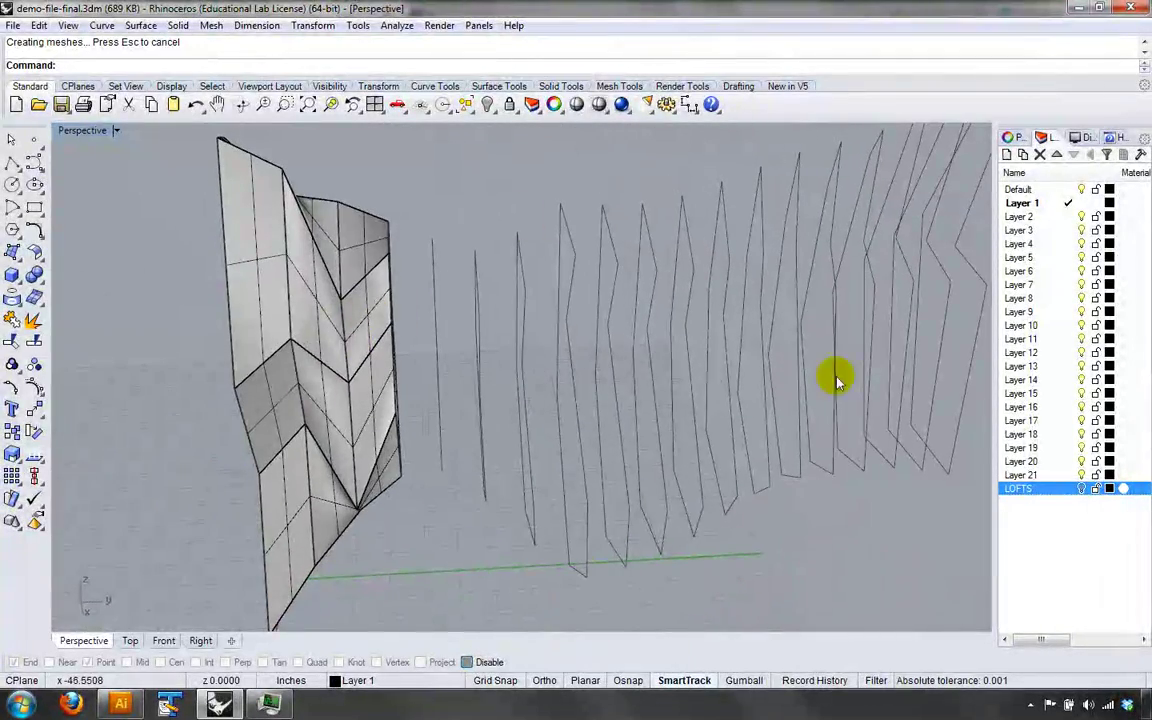
{"action": "left_click", "coordinate": [365, 450]}
{"action": "key", "text": "Escape"}
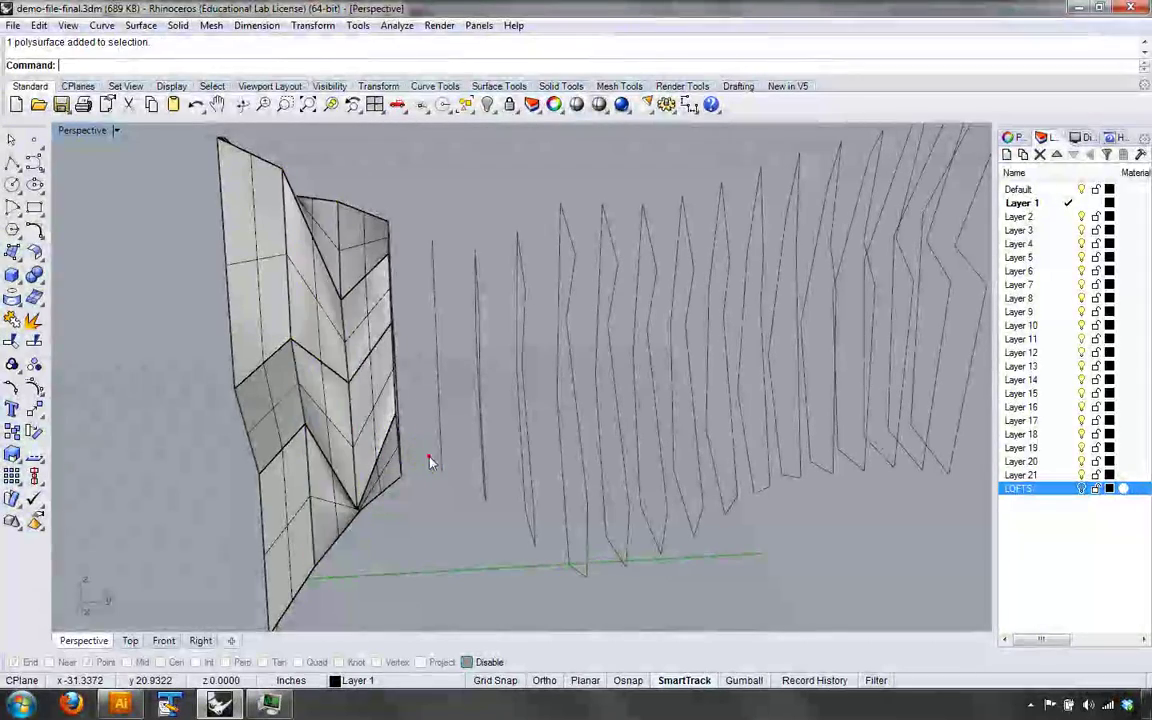
{"action": "key", "text": "ctrl+z"}
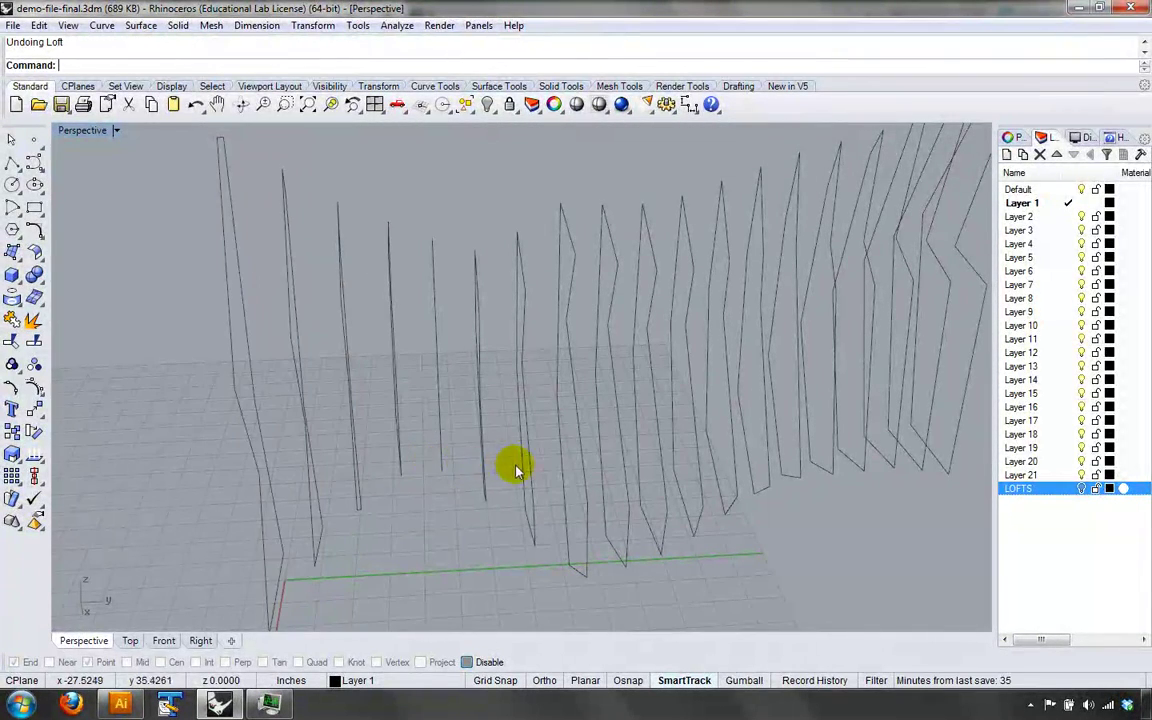
- Switch the viewport to the Top view of the section curves
{"action": "scroll", "coordinate": [520, 472], "scroll_direction": "down", "scroll_amount": 3}
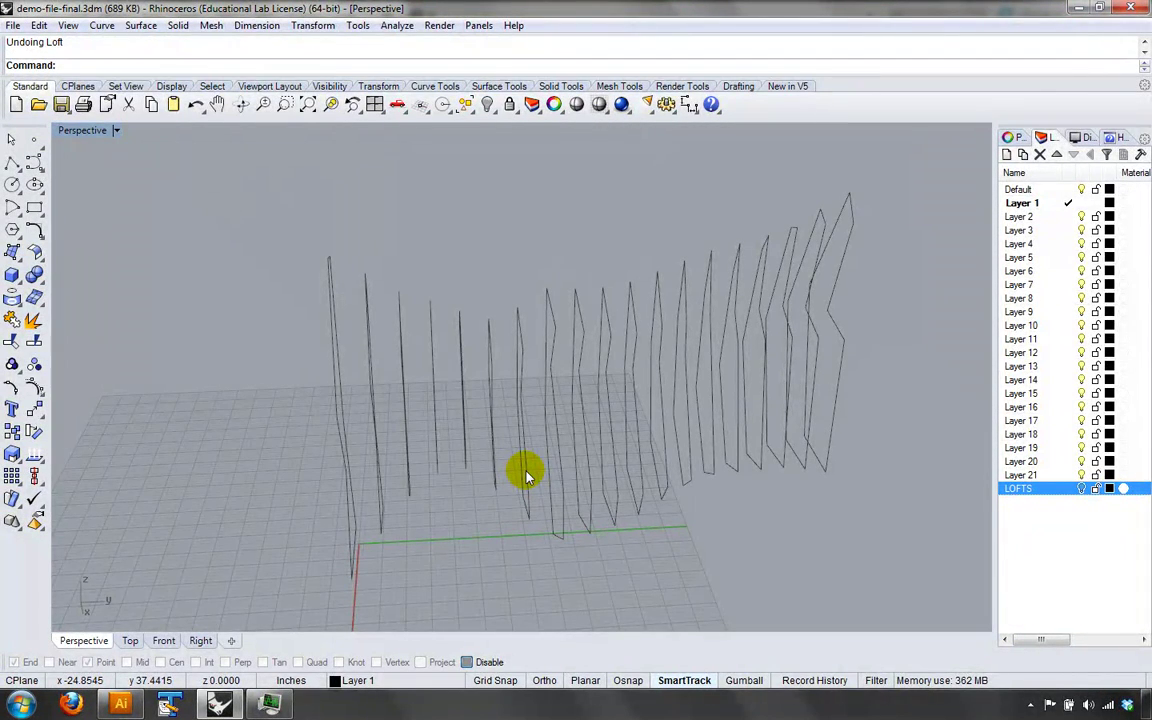
{"action": "type", "text": "Top"}
{"action": "key", "text": "Return"}
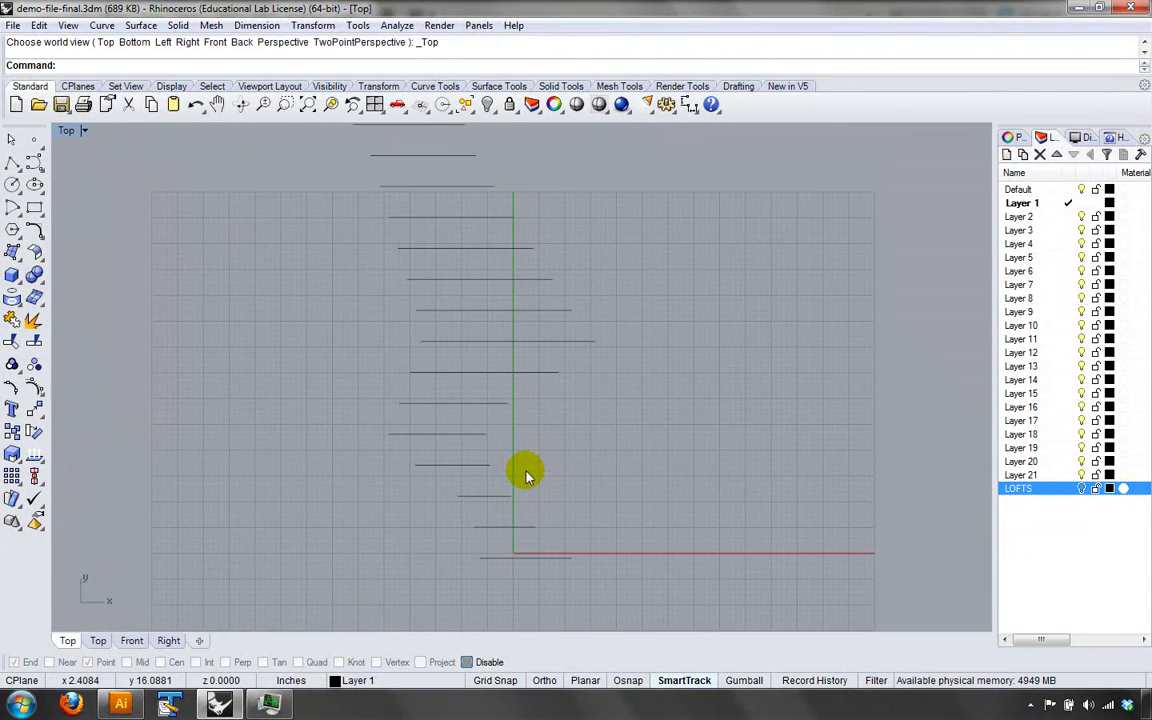
- Show all hidden section curves and frame the full set in the Top view
{"action": "scroll", "coordinate": [600, 464], "scroll_direction": "down", "scroll_amount": 6}
{"action": "right_click_drag", "start_coordinate": [613, 444], "coordinate": [497, 471]}
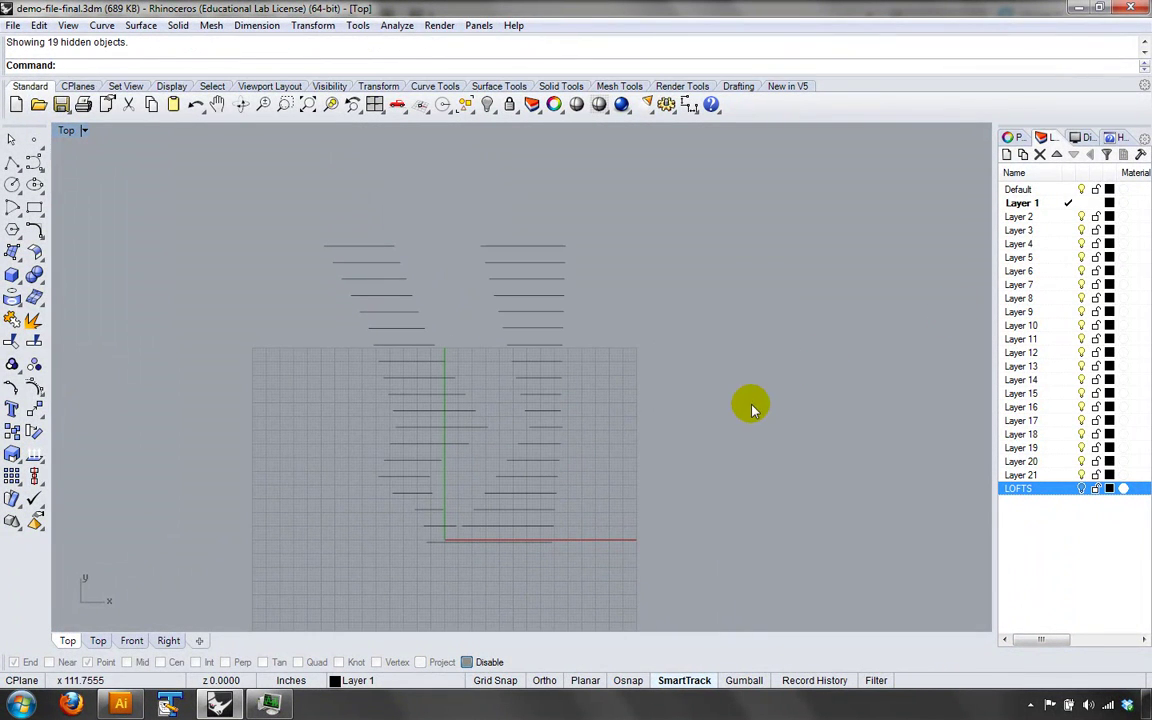
{"action": "right_click_drag", "start_coordinate": [732, 452], "coordinate": [800, 432]}
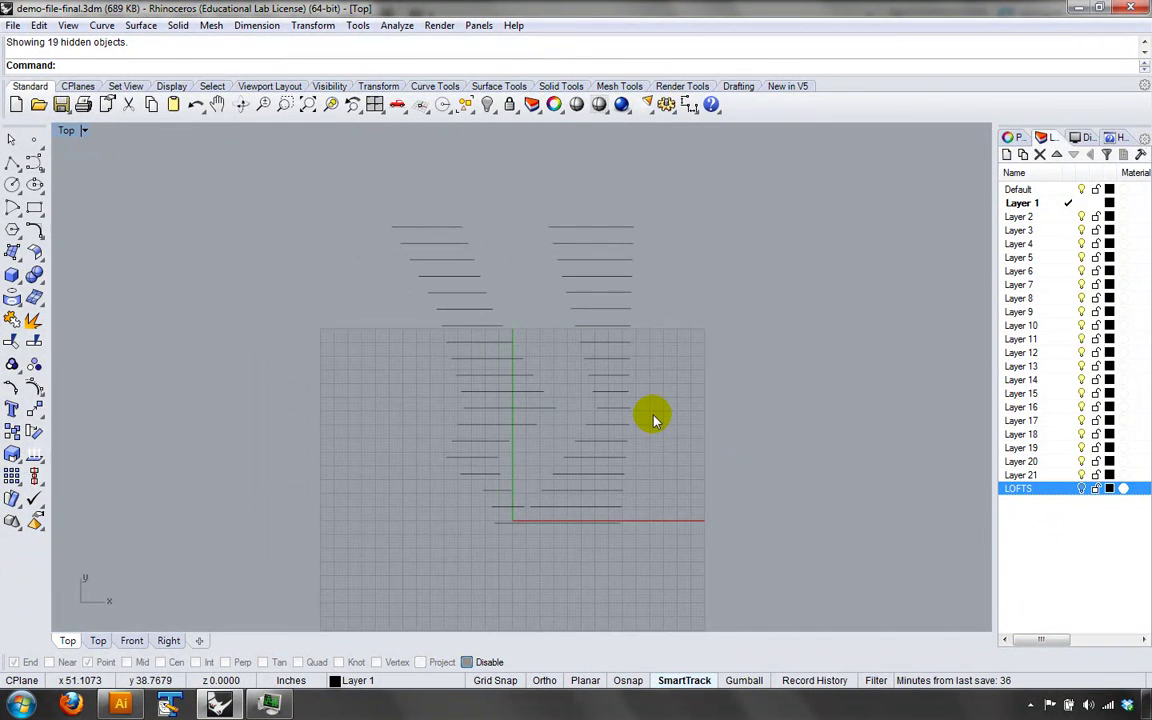
{"action": "scroll", "coordinate": [652, 418], "scroll_direction": "up", "scroll_amount": 1}
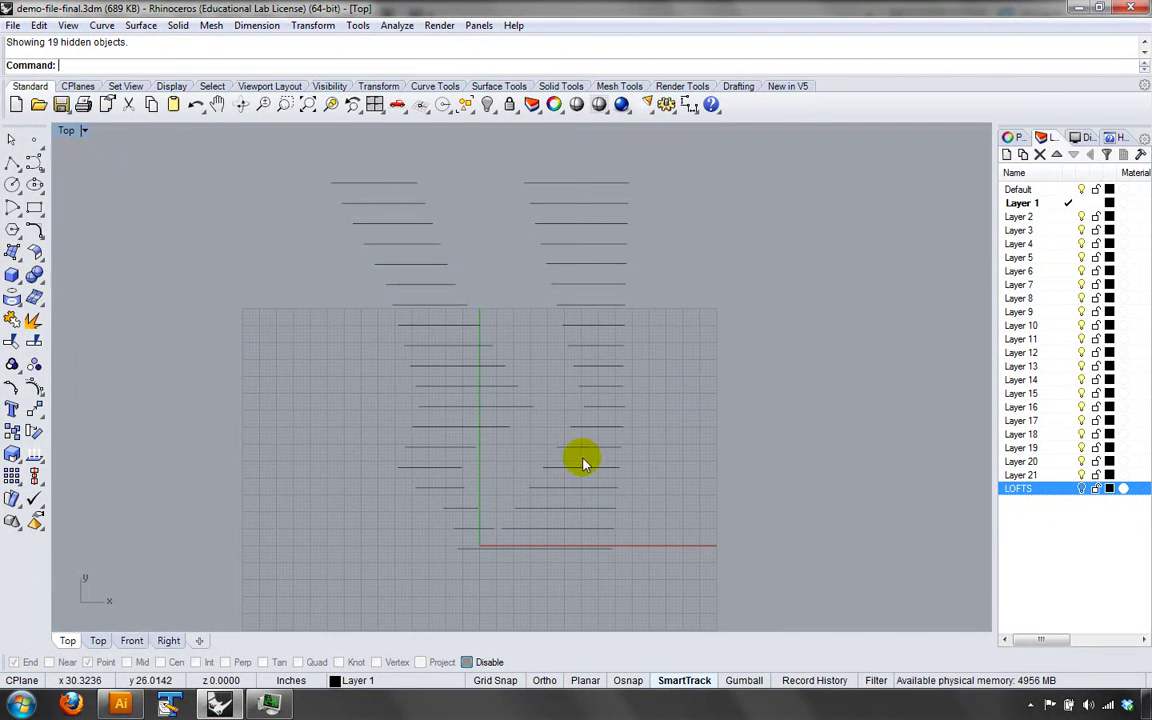
{"action": "right_click_drag", "start_coordinate": [585, 463], "coordinate": [607, 532]}
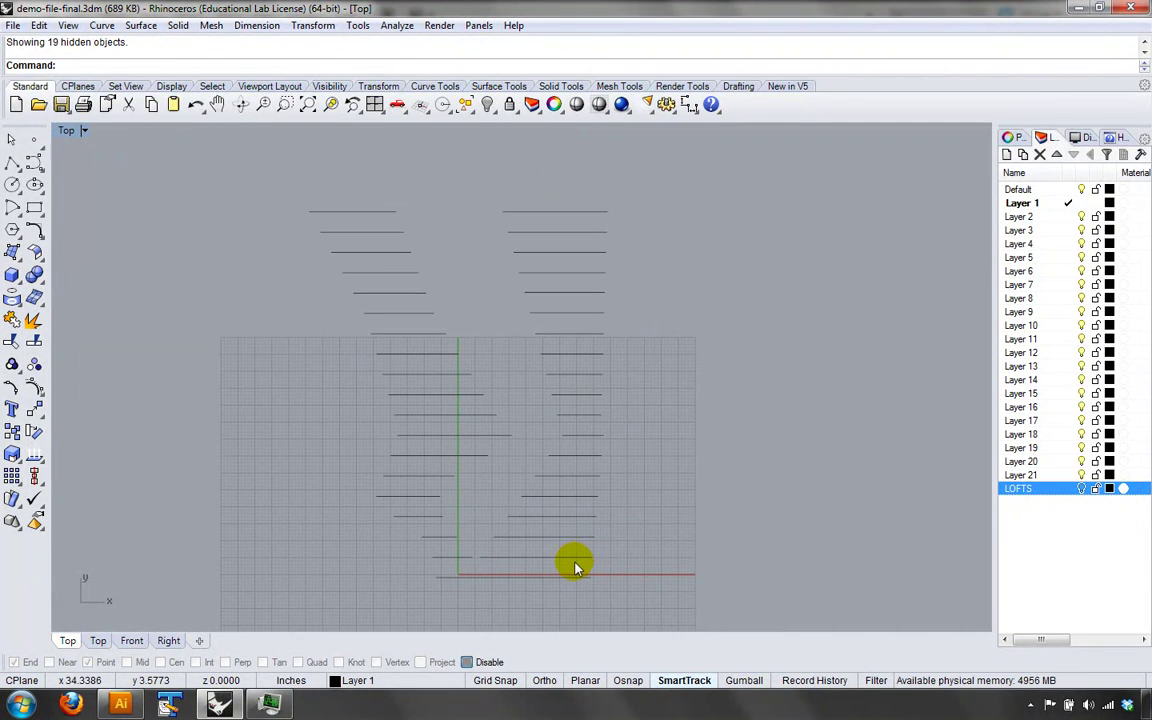
- Try shifting the second and third section curves from the lower end sideways, and undo the shift
{"action": "left_click_drag", "start_coordinate": [573, 554], "coordinate": [630, 542]}
{"action": "left_click", "coordinate": [584, 538], "text": "shift"}
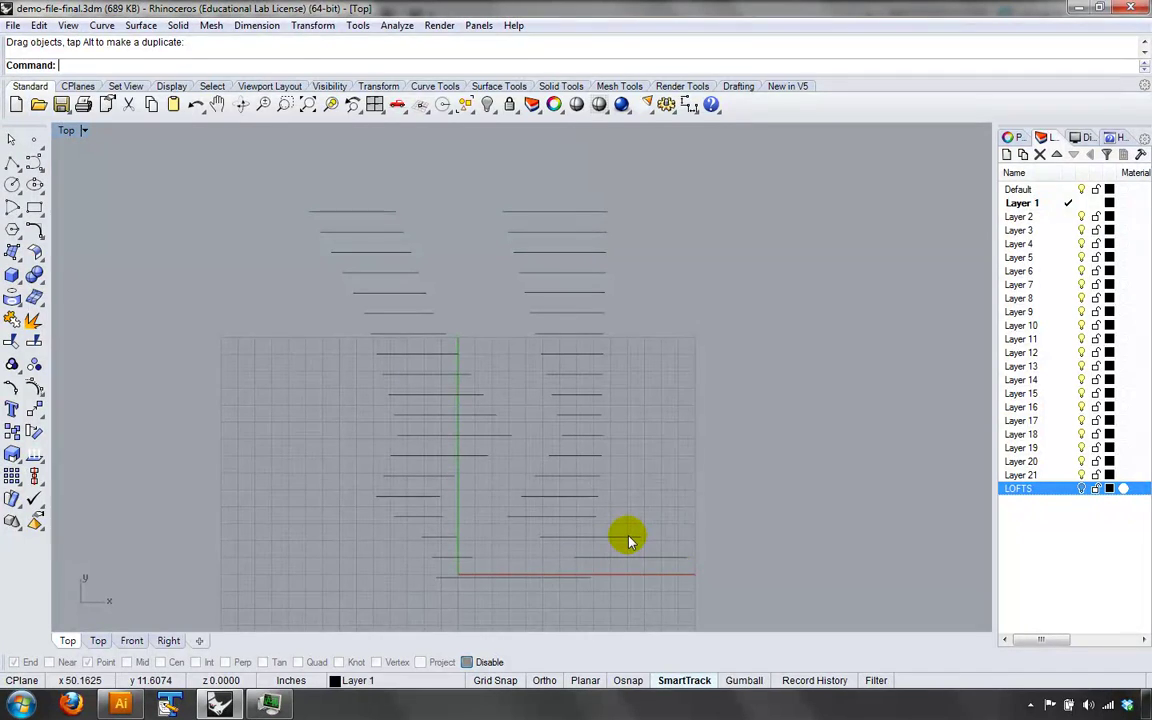
{"action": "key", "text": "ctrl+z"}
{"action": "type", "text": "Z"}
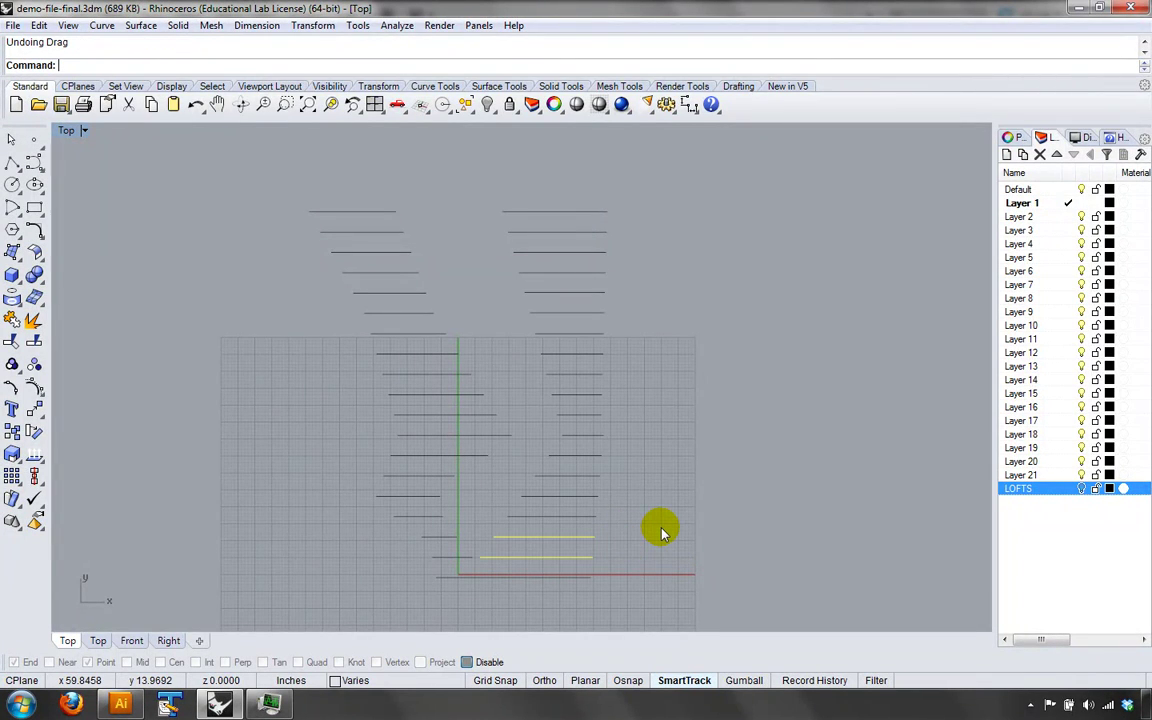
{"action": "left_click", "coordinate": [665, 530]}
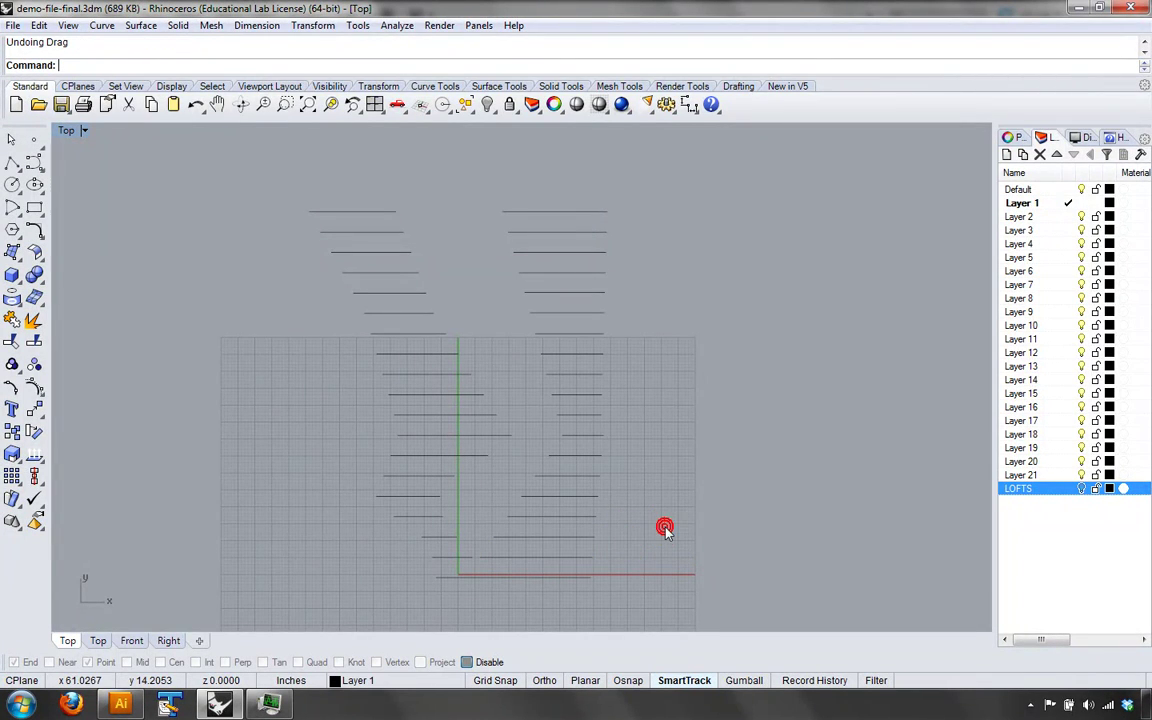
- Draw a five-point interpolated guide curve on the Default layer, bulging outward beside the section curves
{"action": "left_click", "coordinate": [40, 167]}
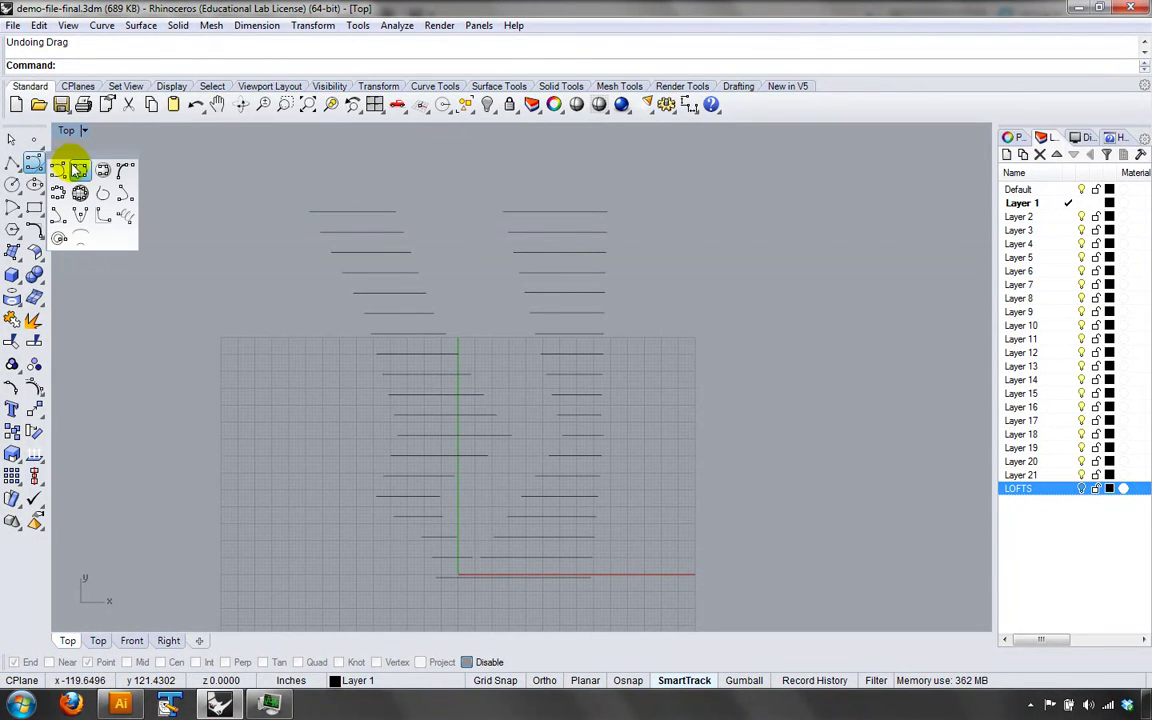
{"action": "left_click", "coordinate": [79, 172]}
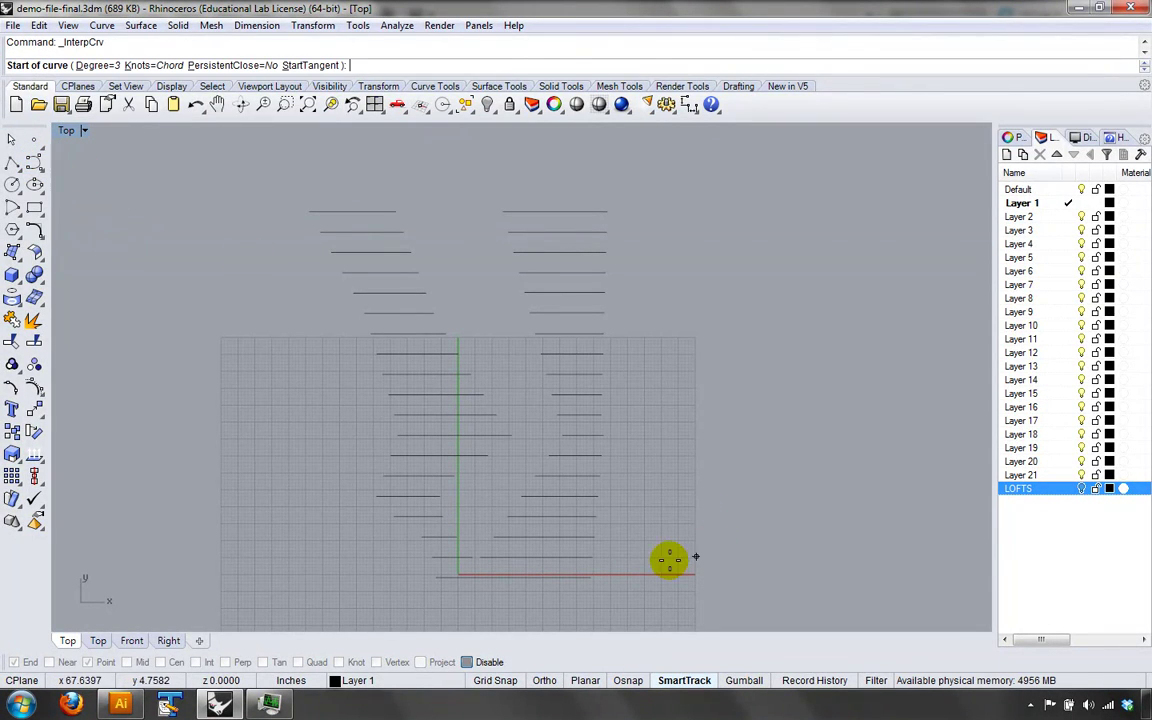
{"action": "left_click", "coordinate": [1067, 189]}
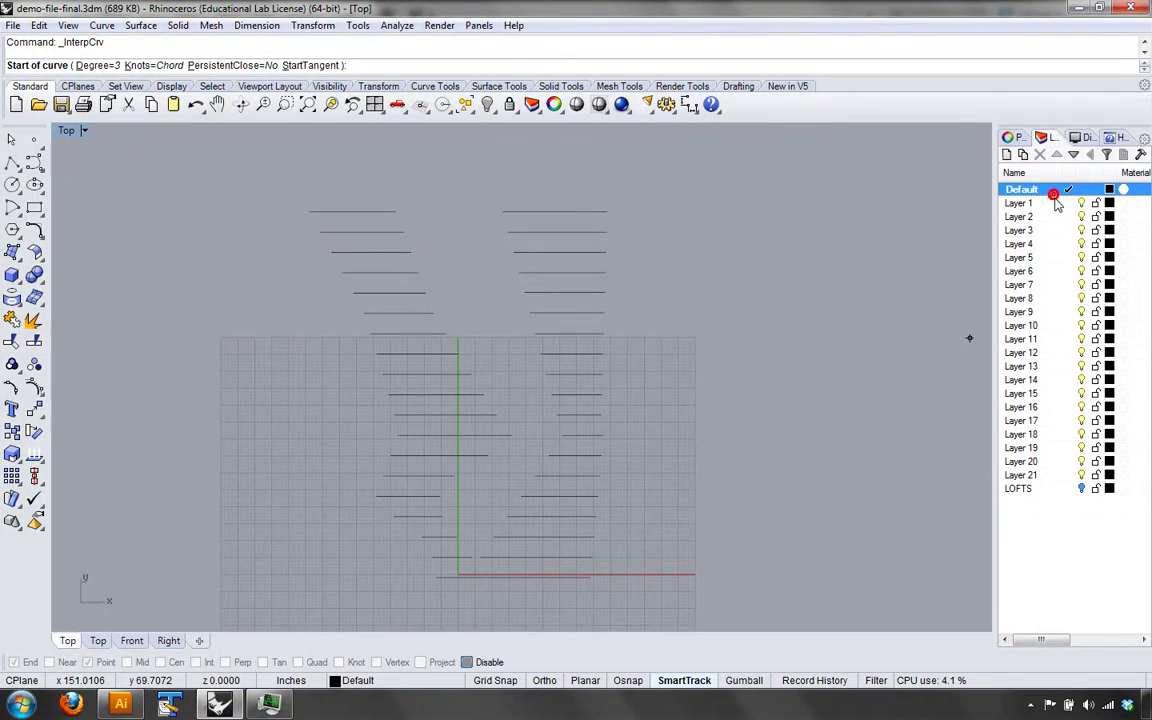
{"action": "left_click", "coordinate": [640, 603]}
{"action": "left_click", "coordinate": [736, 515]}
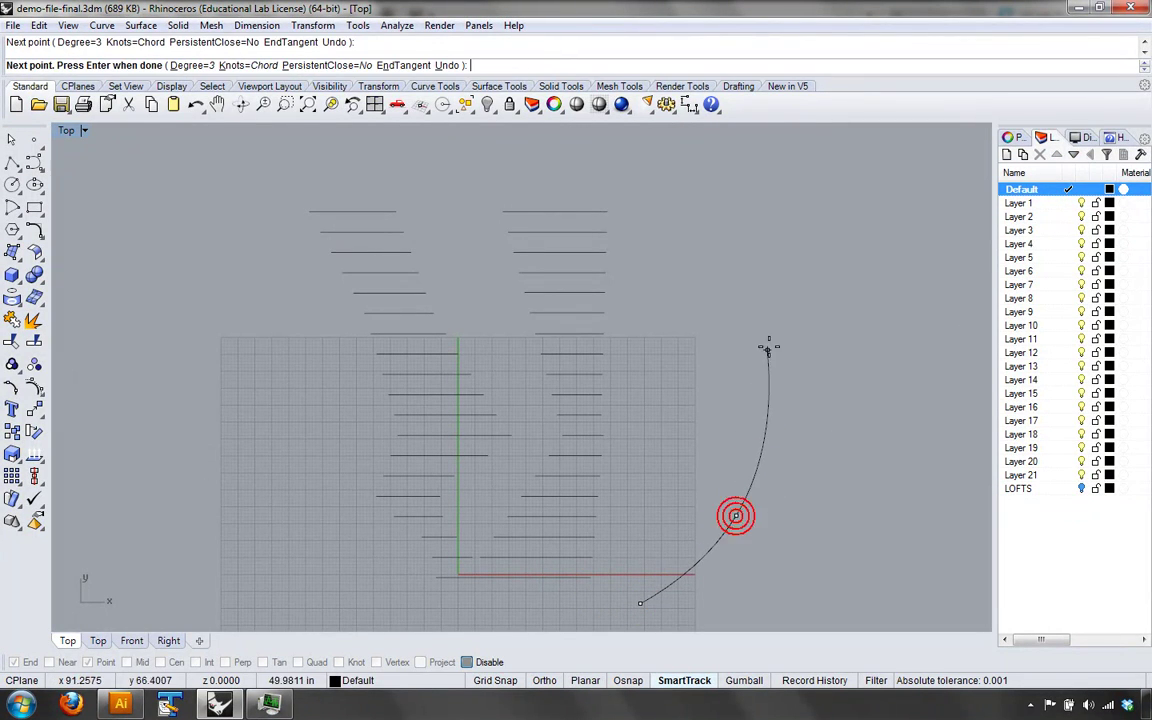
{"action": "left_click", "coordinate": [774, 317]}
{"action": "left_click", "coordinate": [689, 203]}
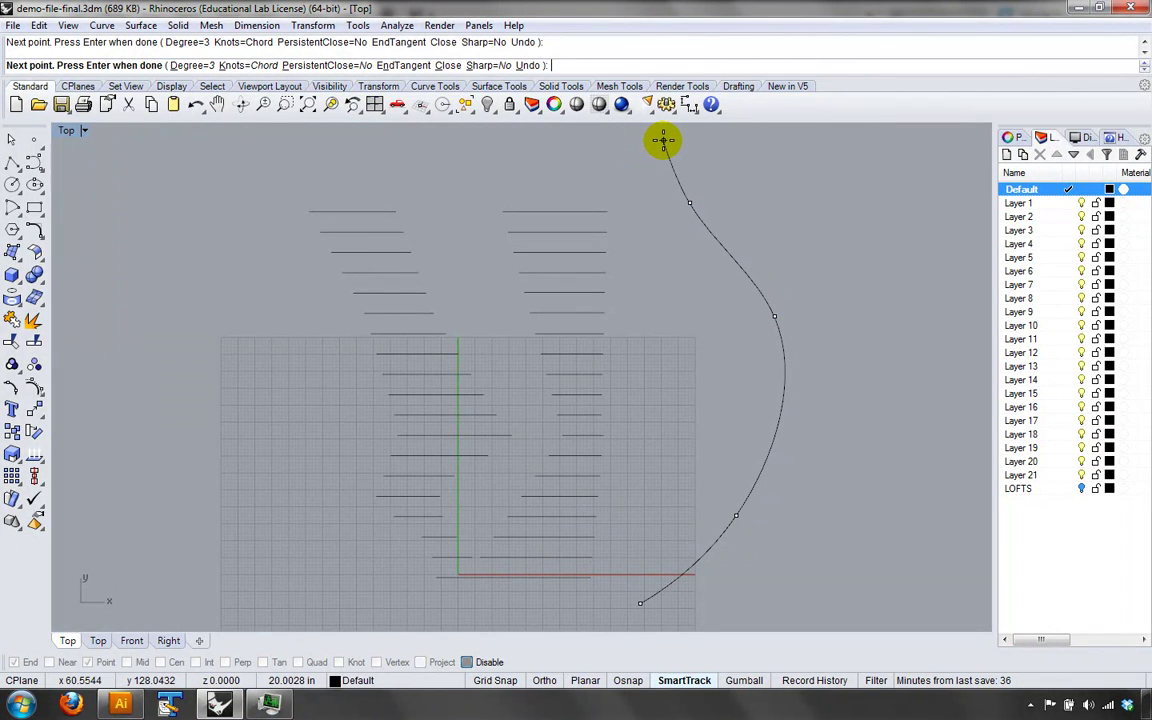
{"action": "left_click", "coordinate": [663, 140]}
{"action": "key", "text": "Return"}
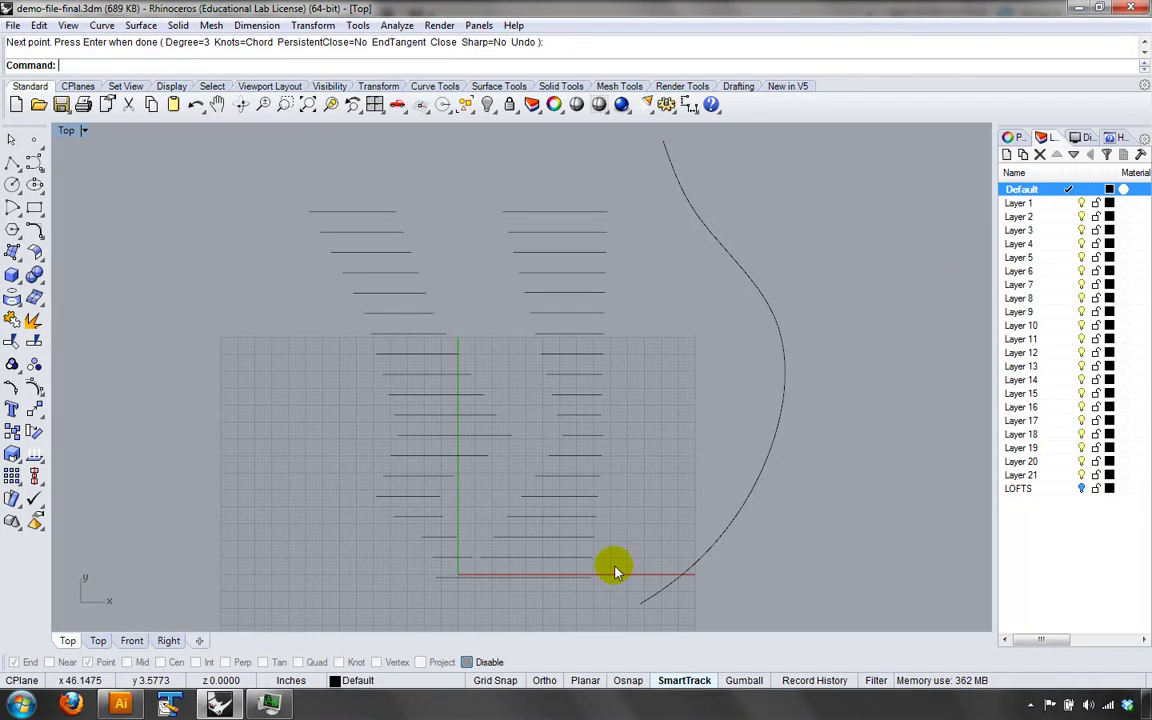
- Move the lowest section curve sideways onto the lower end of the guide curve
{"action": "left_click", "coordinate": [565, 578]}
{"action": "left_click", "coordinate": [572, 598]}
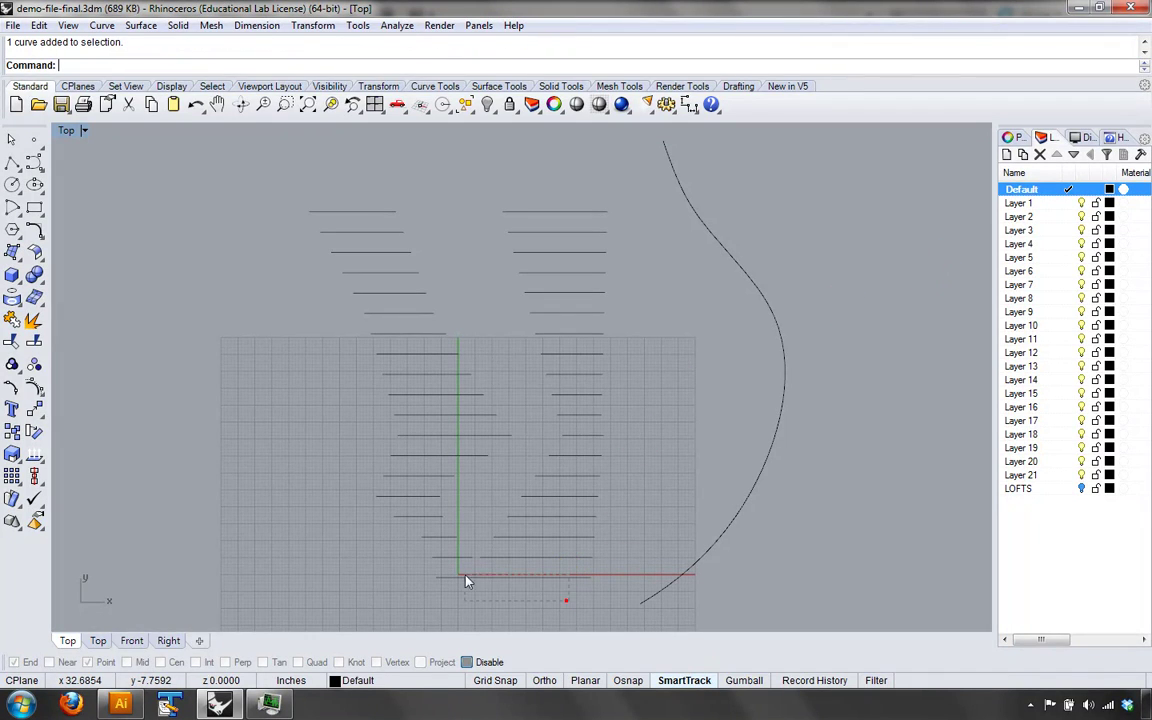
{"action": "left_click_drag", "start_coordinate": [430, 578], "coordinate": [431, 578]}
{"action": "left_click", "coordinate": [512, 609]}
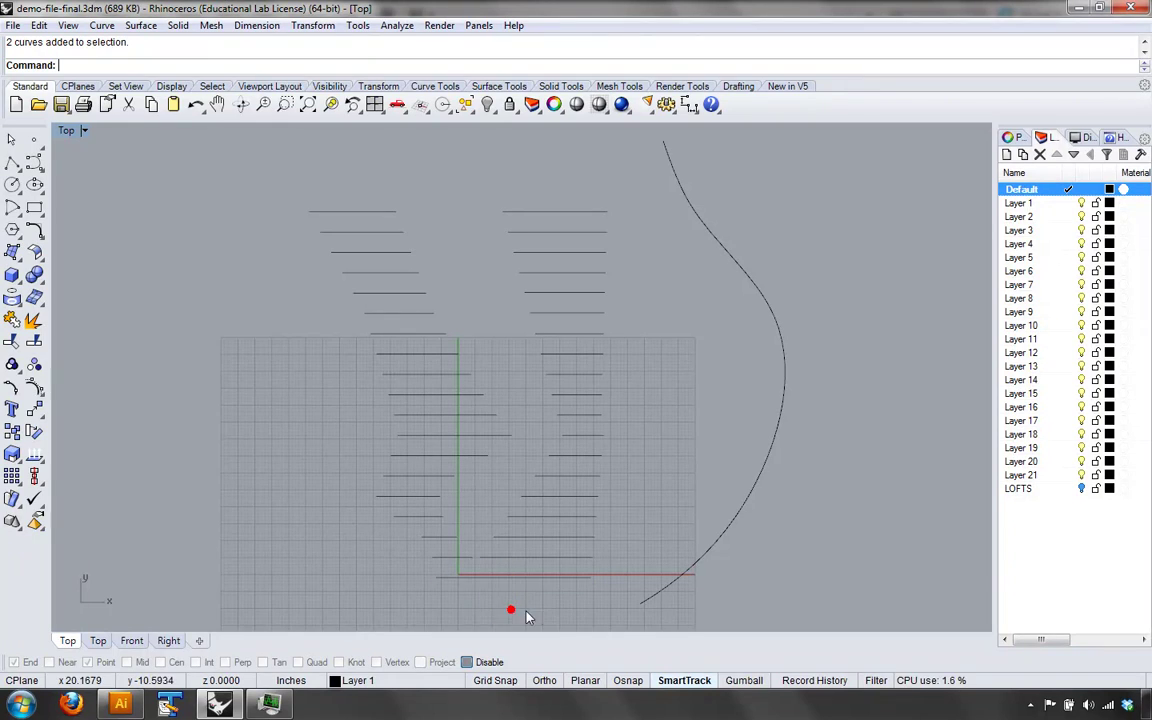
{"action": "left_click_drag", "start_coordinate": [563, 612], "coordinate": [657, 584]}
{"action": "left_click_drag", "start_coordinate": [589, 558], "coordinate": [474, 553]}
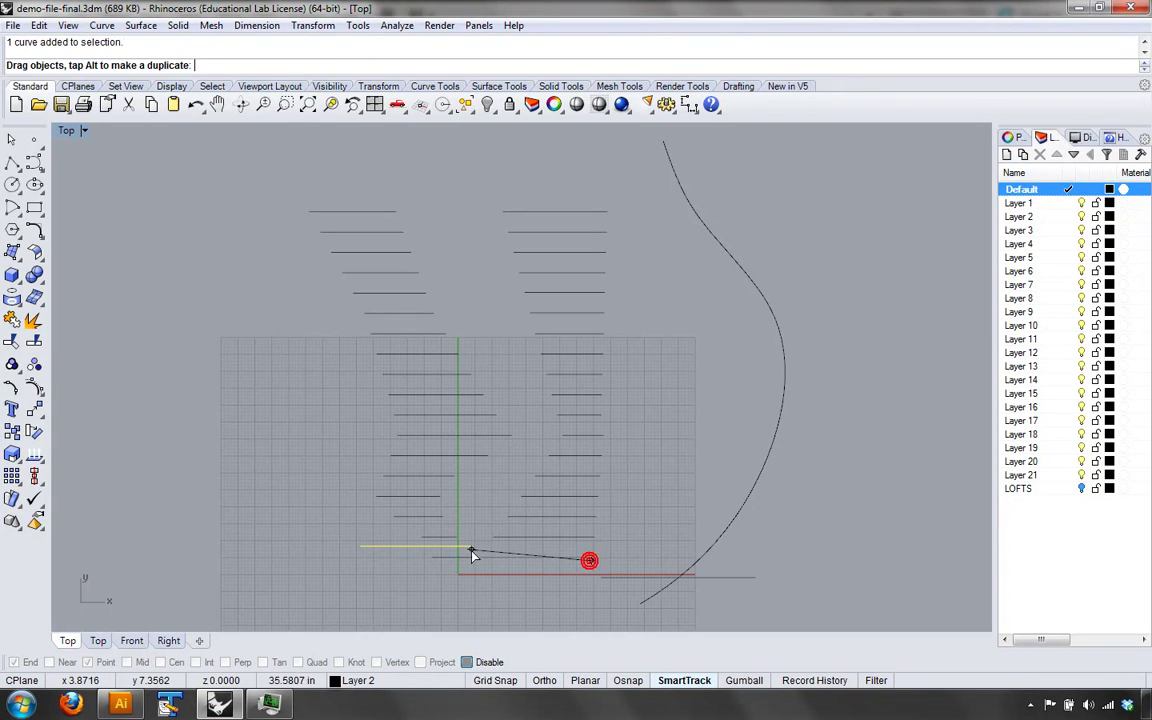
{"action": "key", "text": "ctrl+z"}
{"action": "left_click", "coordinate": [615, 558]}
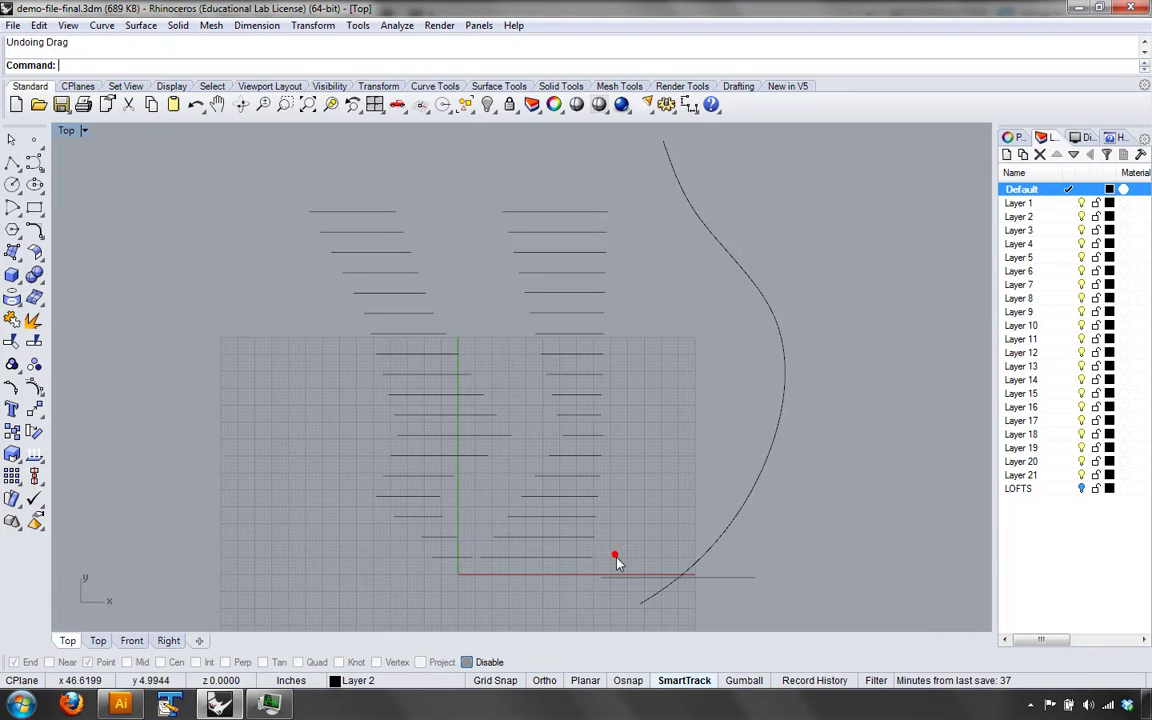
- Move the second to fifth rows of section curves sideways so they step along the guide curve
{"action": "left_click_drag", "start_coordinate": [478, 556], "coordinate": [653, 540]}
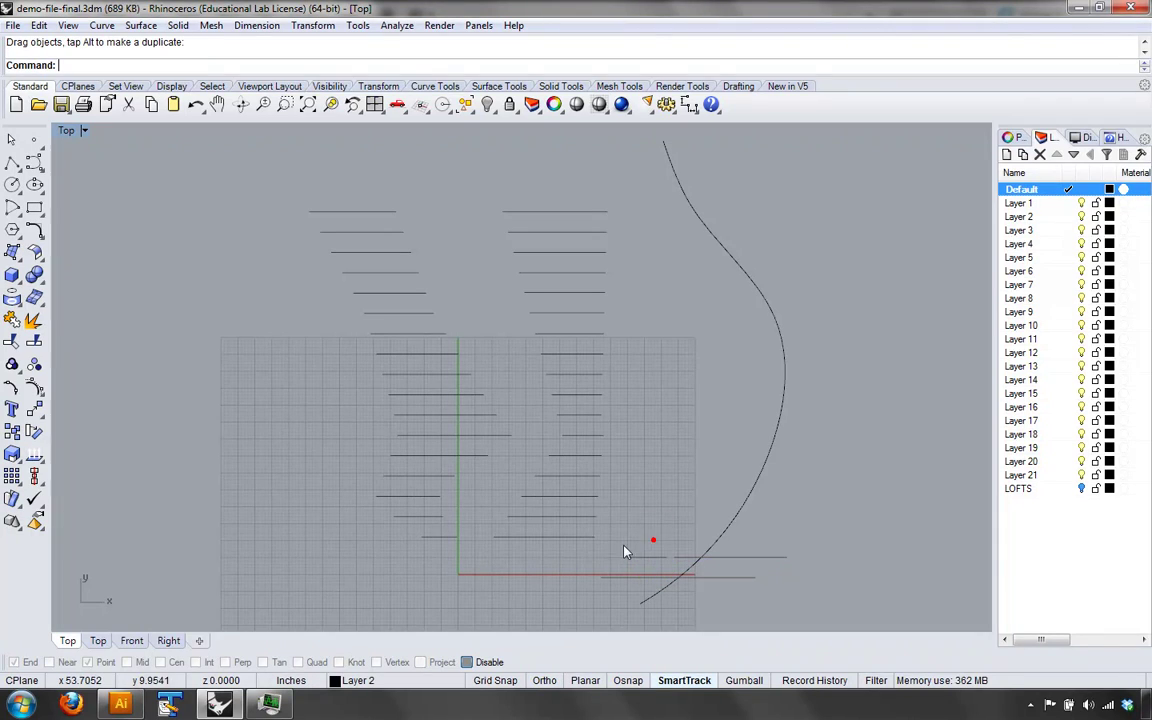
{"action": "left_click_drag", "start_coordinate": [451, 547], "coordinate": [448, 545]}
{"action": "left_click_drag", "start_coordinate": [443, 534], "coordinate": [636, 537]}
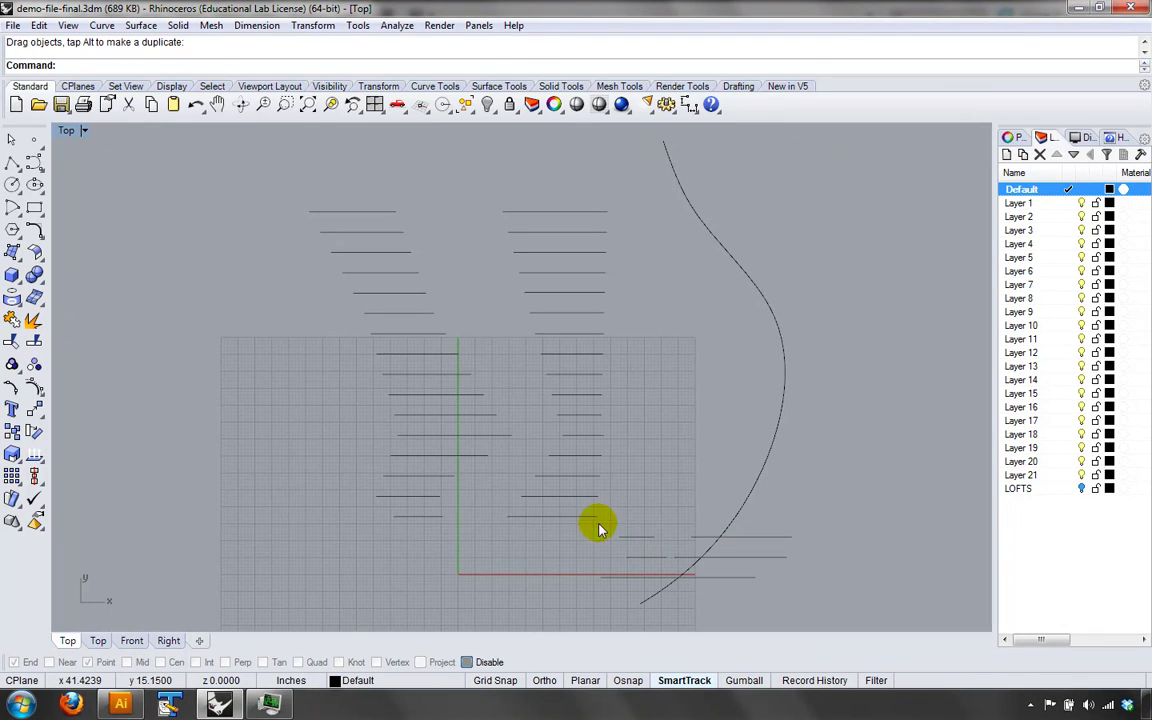
{"action": "left_click_drag", "start_coordinate": [440, 517], "coordinate": [660, 522]}
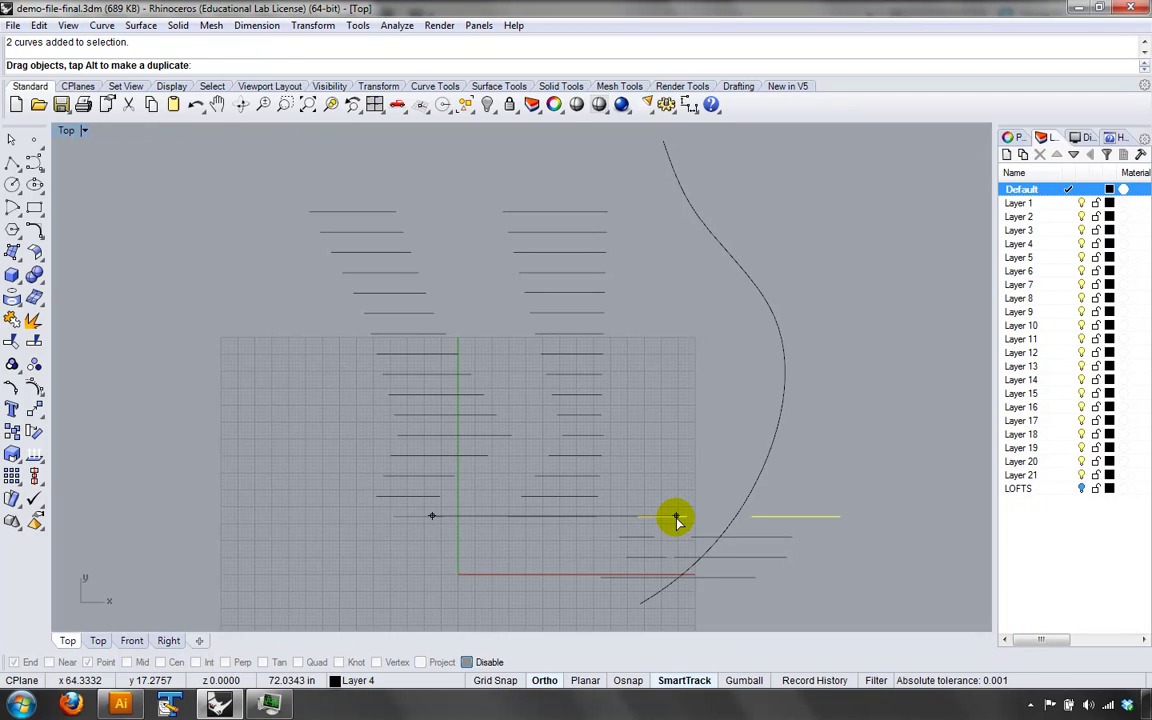
{"action": "left_click_drag", "start_coordinate": [676, 517], "coordinate": [676, 517], "text": "shift"}
{"action": "left_click", "coordinate": [663, 499]}
{"action": "left_click_drag", "start_coordinate": [602, 501], "coordinate": [707, 465]}
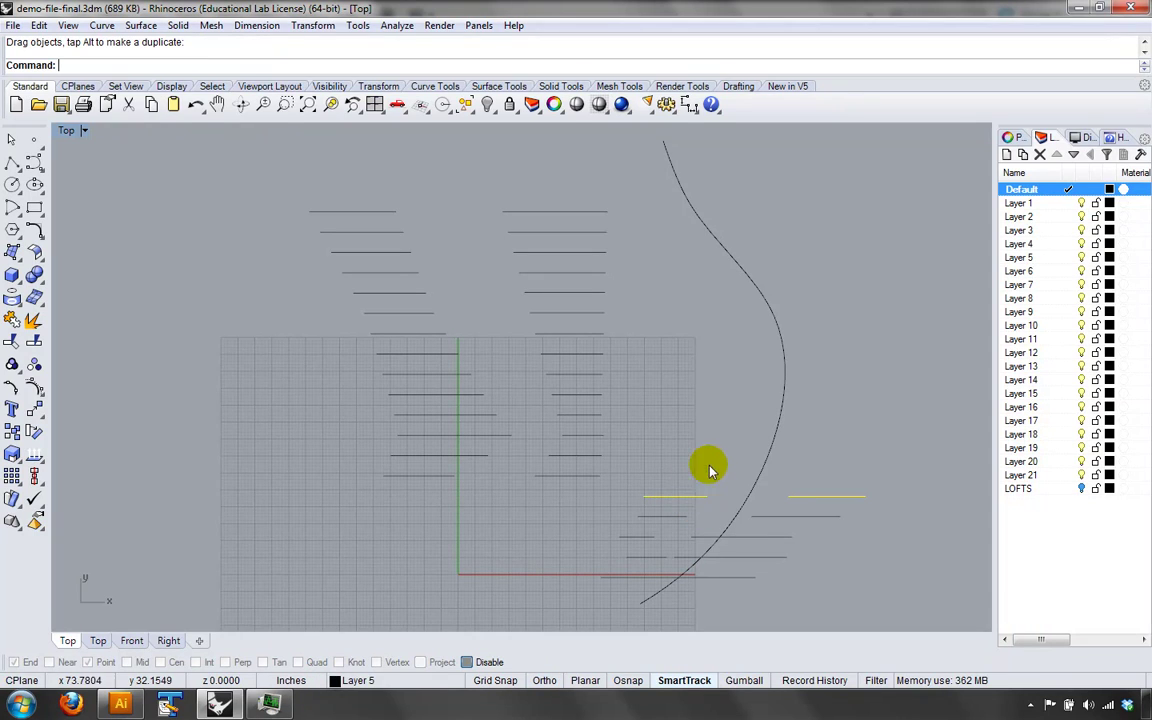
{"action": "left_click", "coordinate": [699, 466]}
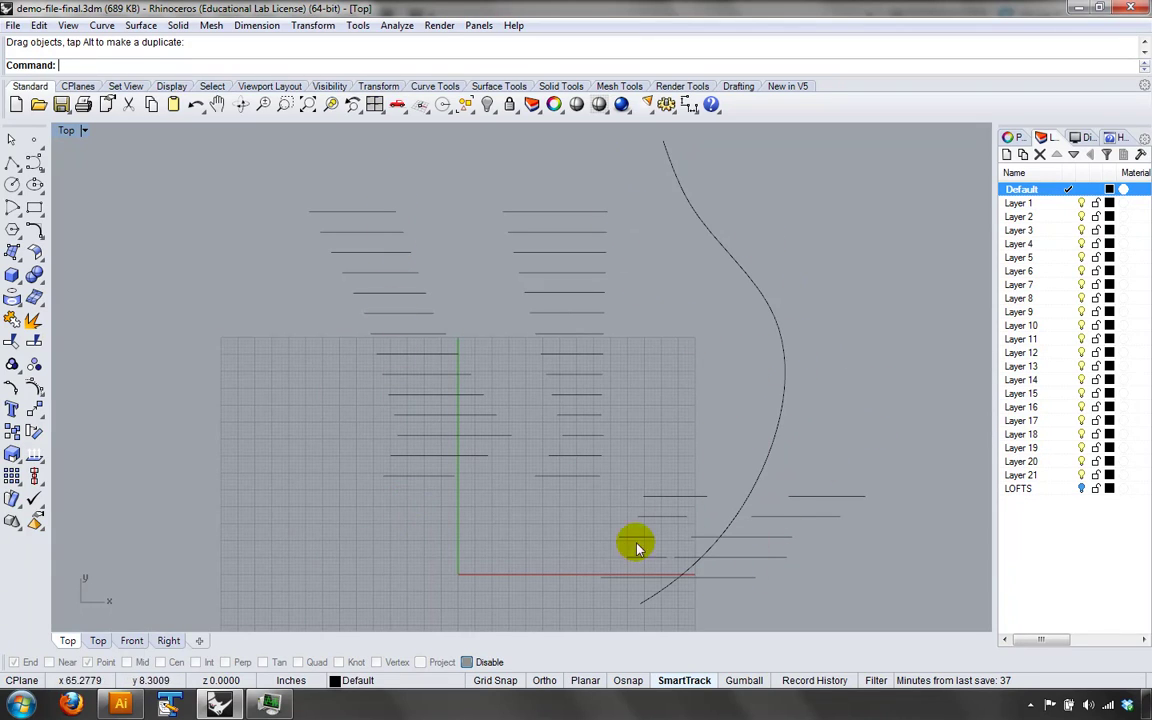
- Undo the sideways moves of the five lowest section rows and delete the guide curve
{"action": "right_click", "coordinate": [773, 440]}
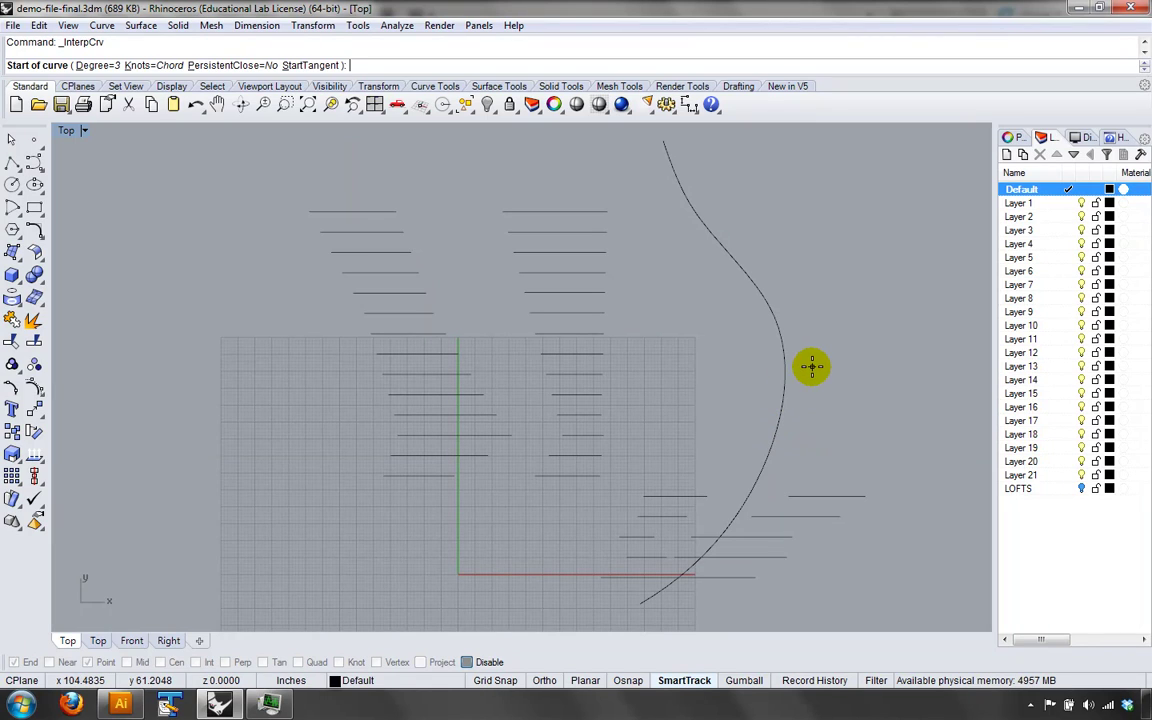
{"action": "key", "text": "Escape"}
{"action": "key", "text": "ctrl+z"}
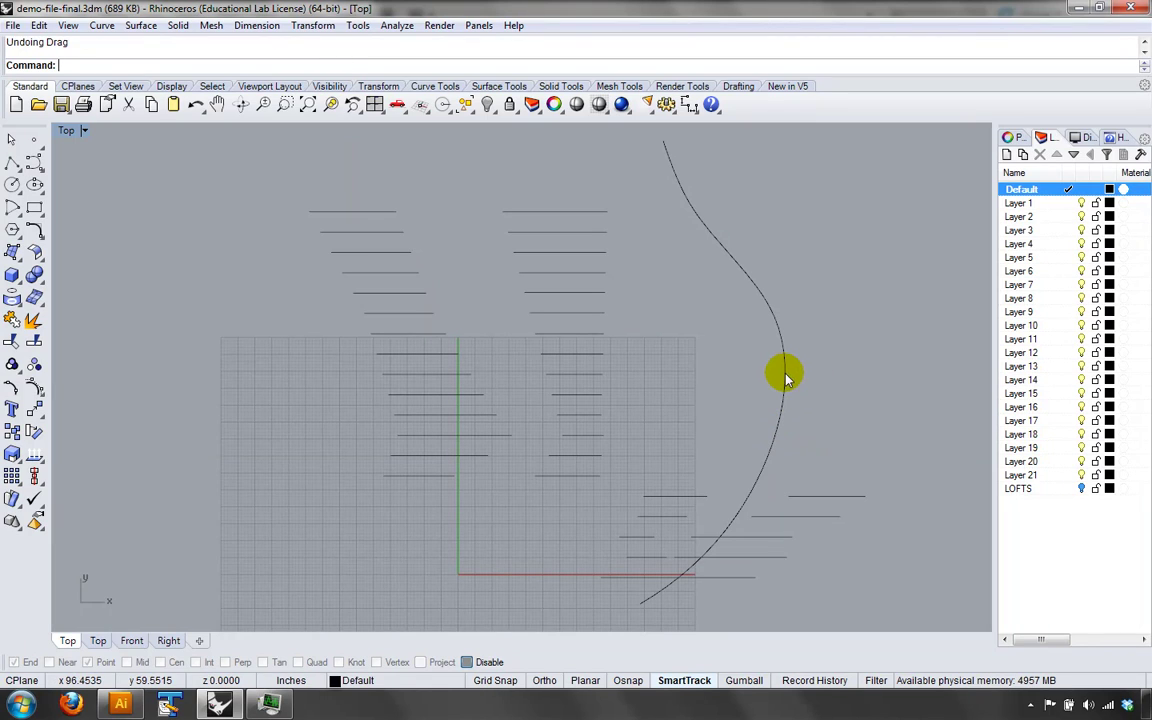
{"action": "key", "text": "ctrl+z"}
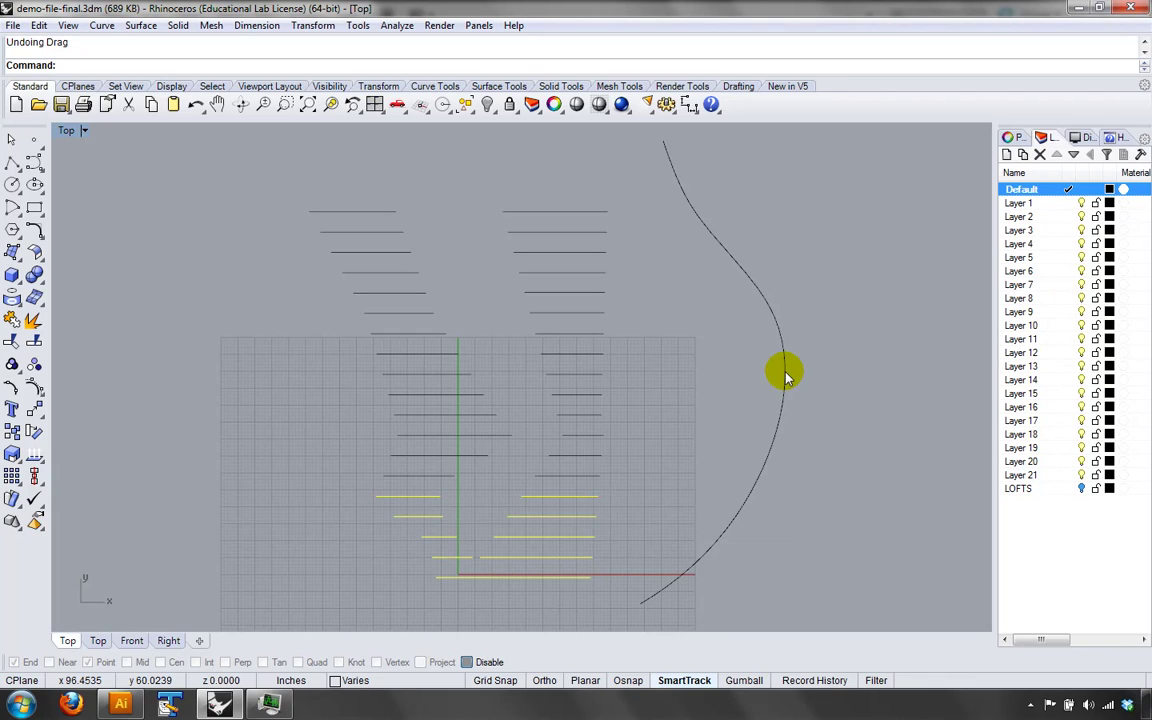
{"action": "left_click", "coordinate": [785, 376]}
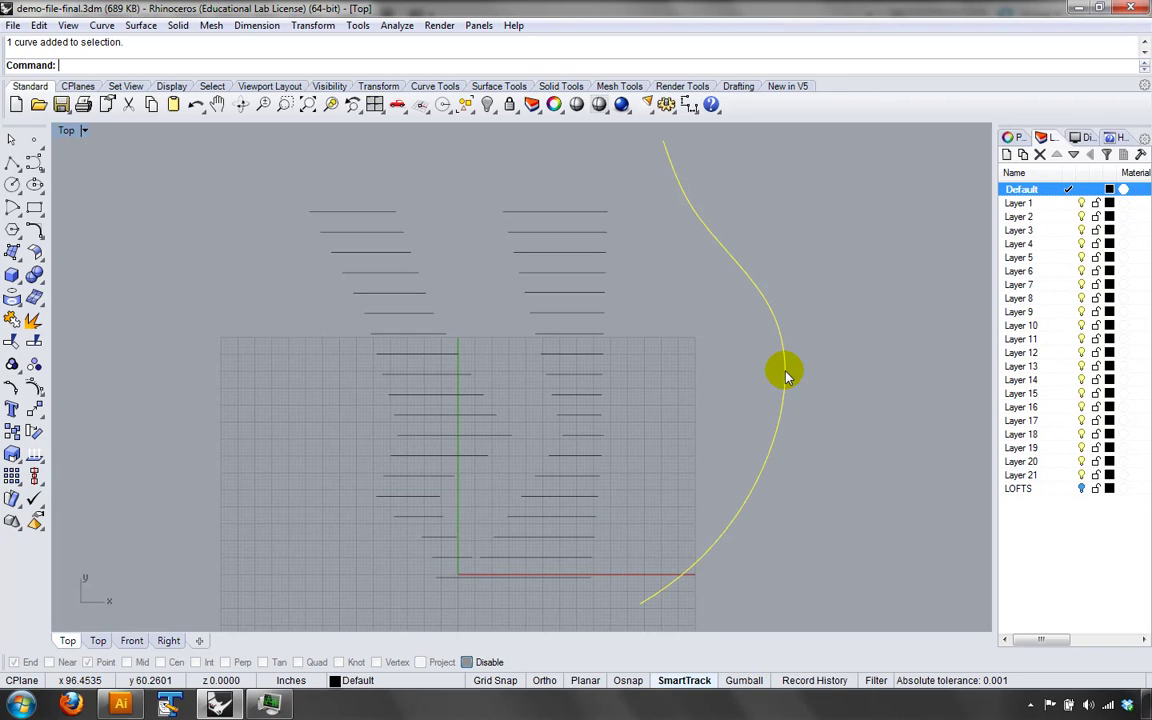
{"action": "key", "text": "Delete"}
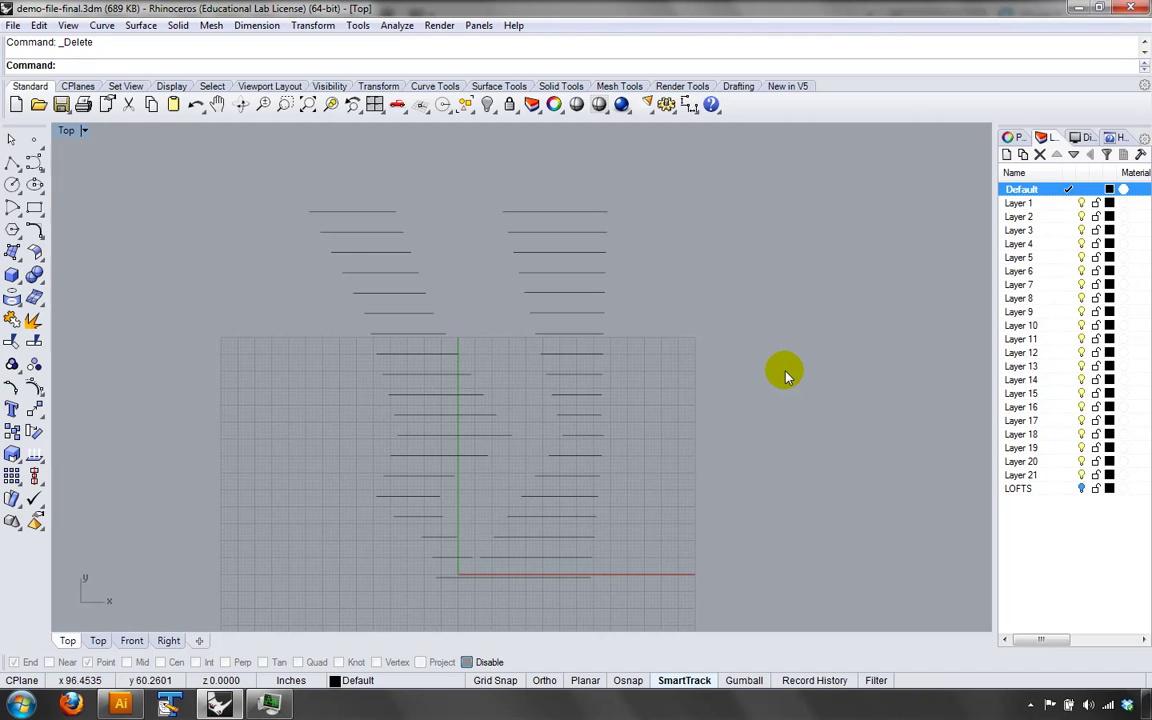
- Move the topmost row of two section curves straight up by about 37 inches
{"action": "left_click_drag", "start_coordinate": [643, 220], "coordinate": [377, 192]}
{"action": "right_click_drag", "start_coordinate": [377, 192], "coordinate": [420, 335]}
{"action": "left_click_drag", "start_coordinate": [419, 352], "coordinate": [420, 322], "text": "shift"}
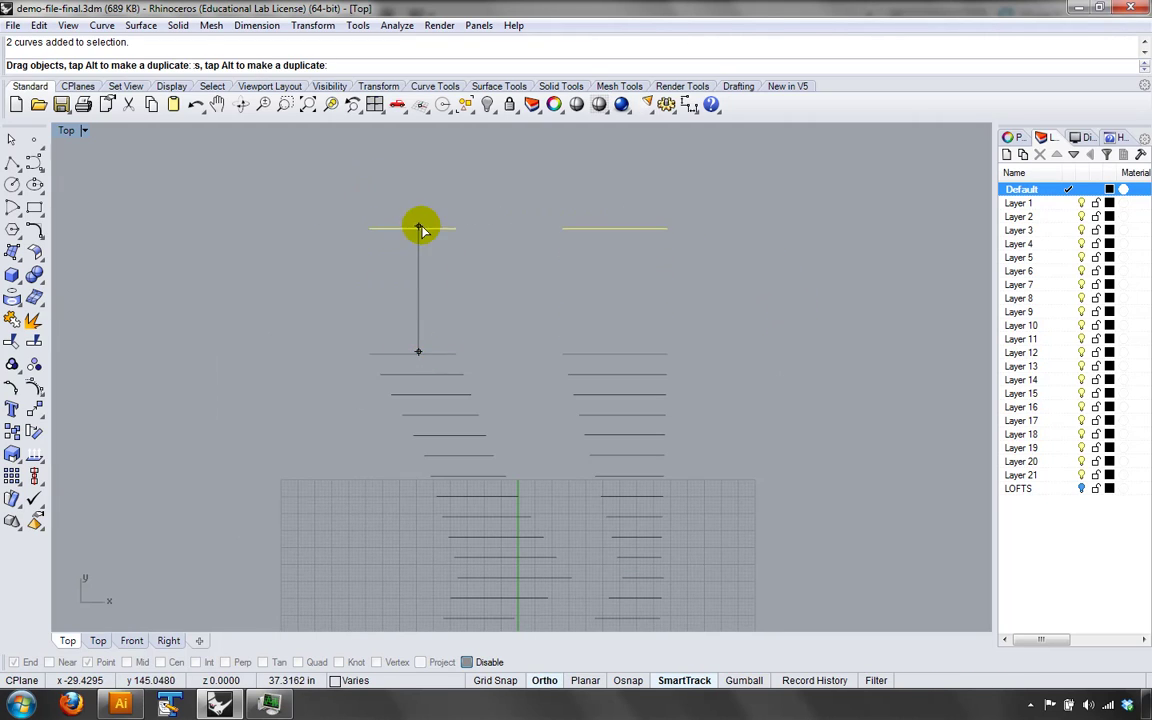
{"action": "left_click_drag", "start_coordinate": [421, 227], "coordinate": [421, 226], "text": "shift"}
{"action": "left_click", "coordinate": [499, 302]}
- Move the second and third rows from the top up together toward the raised topmost row
{"action": "right_click_drag", "start_coordinate": [601, 377], "coordinate": [595, 329]}
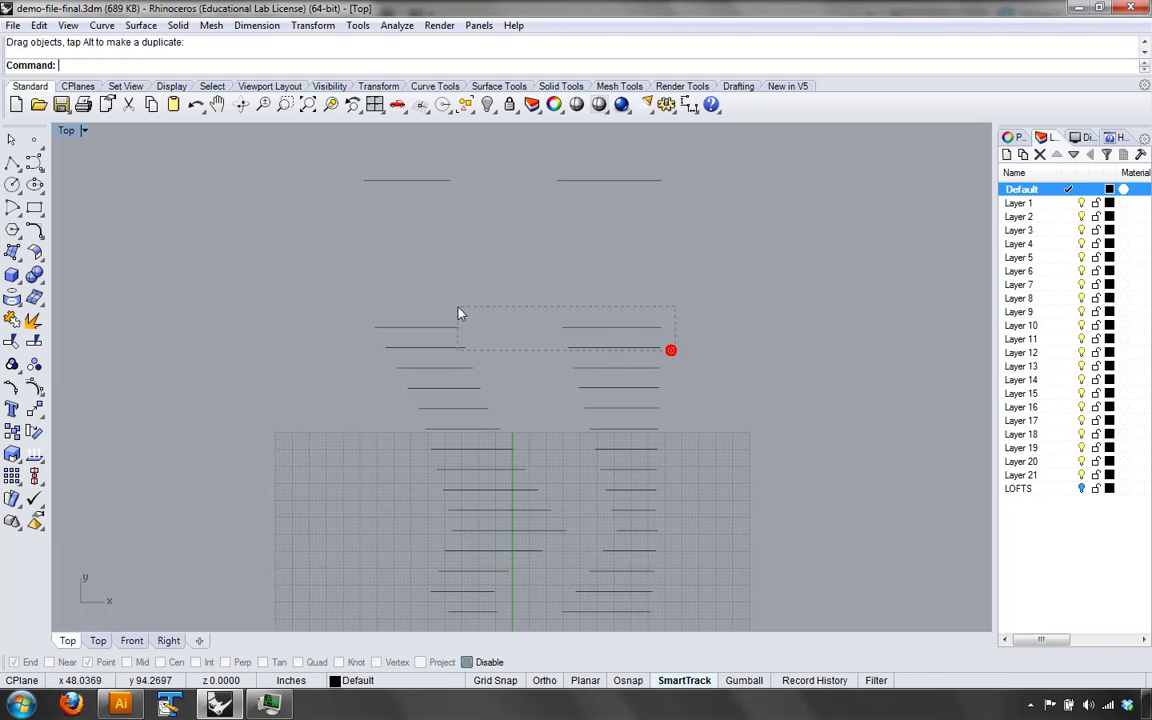
{"action": "mouse_move", "coordinate": [458, 314]}
{"action": "left_mouse_down"}
{"action": "mouse_move", "coordinate": [440, 316]}
{"action": "mouse_move", "coordinate": [450, 321]}
{"action": "mouse_move", "coordinate": [450, 249]}
{"action": "left_mouse_up"}
{"action": "left_click", "coordinate": [475, 275]}
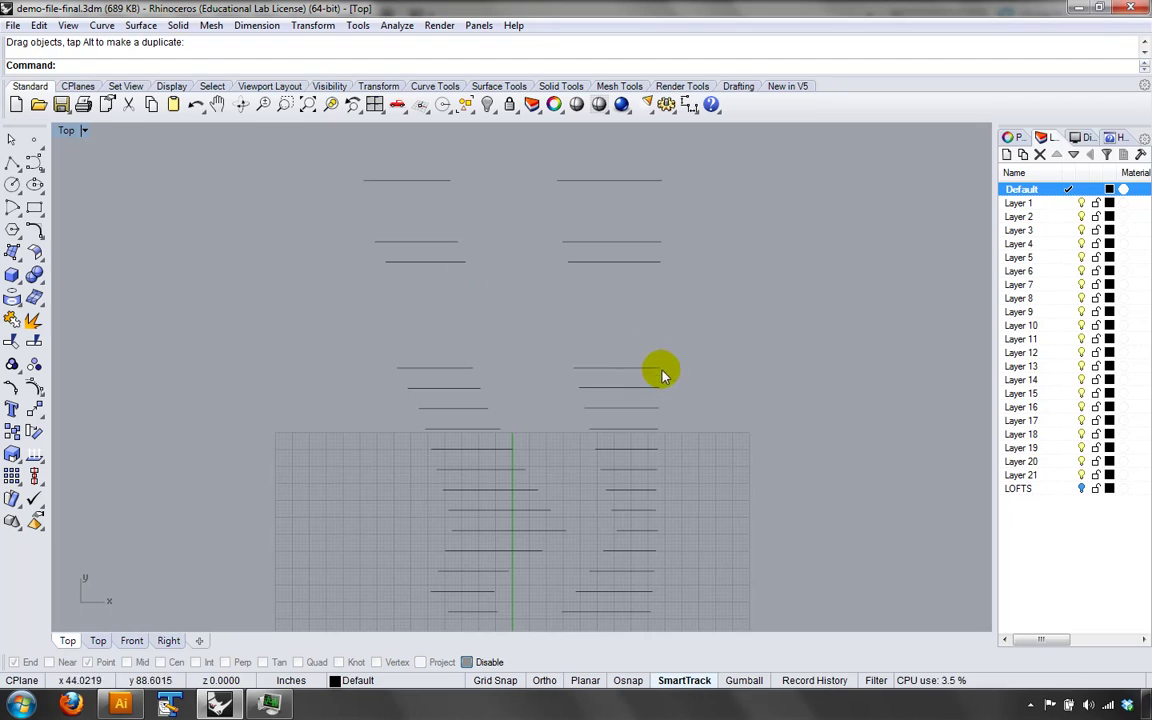
{"action": "left_click_drag", "start_coordinate": [662, 373], "coordinate": [478, 355]}
{"action": "type", "text": "Z"}
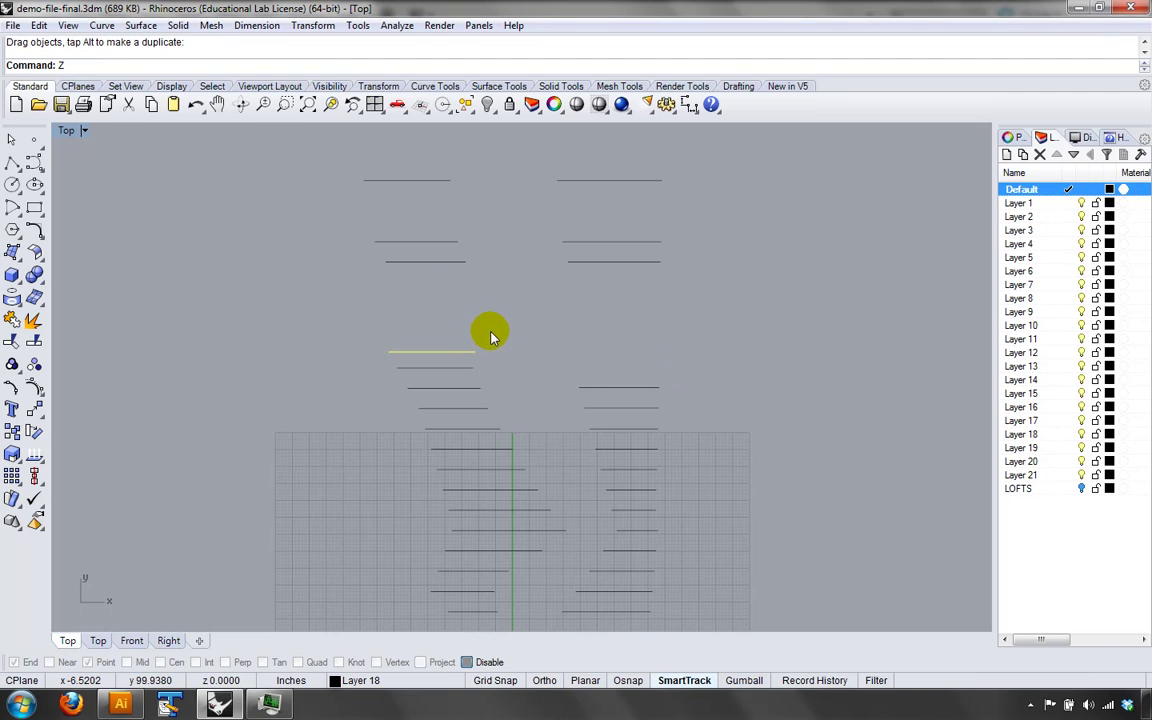
{"action": "key", "text": "ctrl+z"}
{"action": "left_click", "coordinate": [501, 319]}
- Move the fourth and fifth rows from the top close beneath the third, and the sixth row up to a wider gap below them
{"action": "left_click_drag", "start_coordinate": [676, 368], "coordinate": [463, 274]}
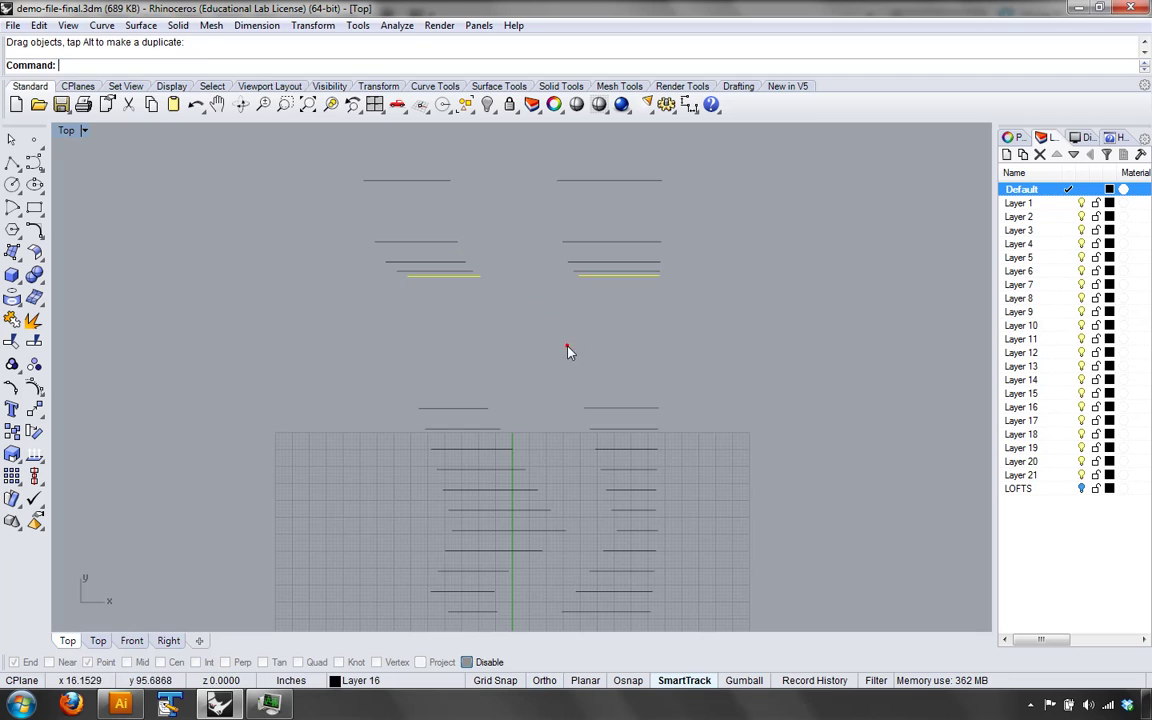
{"action": "left_click_drag", "start_coordinate": [664, 408], "coordinate": [516, 386]}
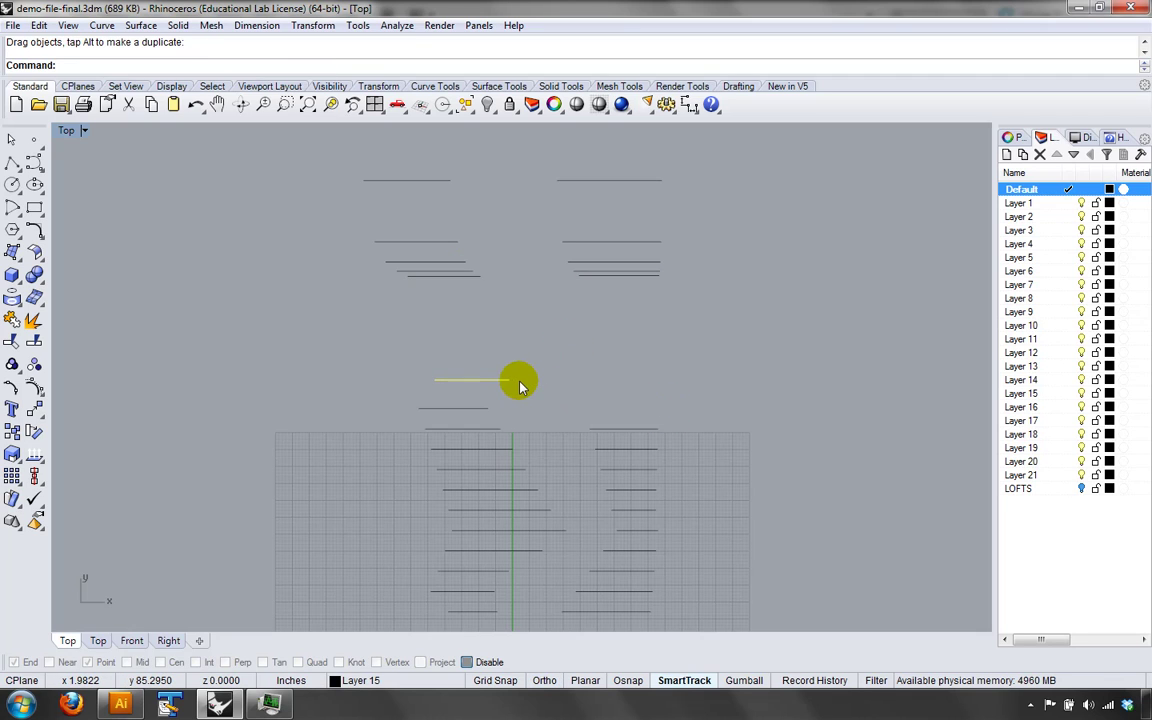
{"action": "key", "text": "ctrl+z"}
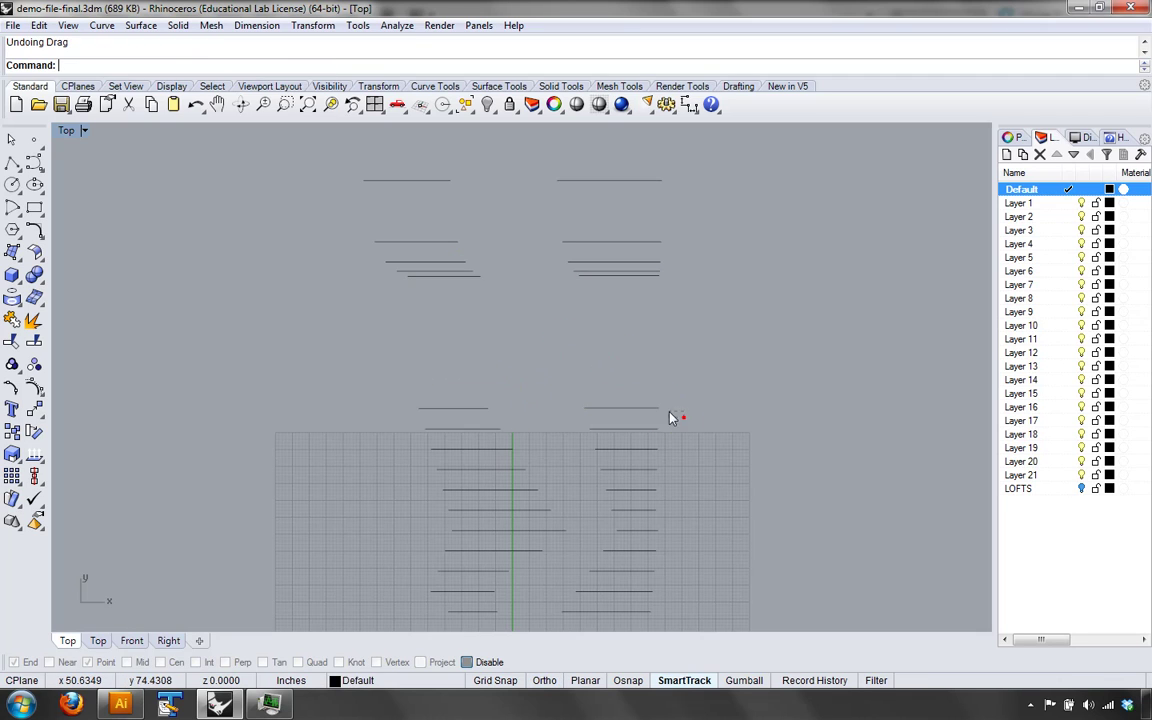
{"action": "left_click_drag", "start_coordinate": [673, 418], "coordinate": [497, 347]}
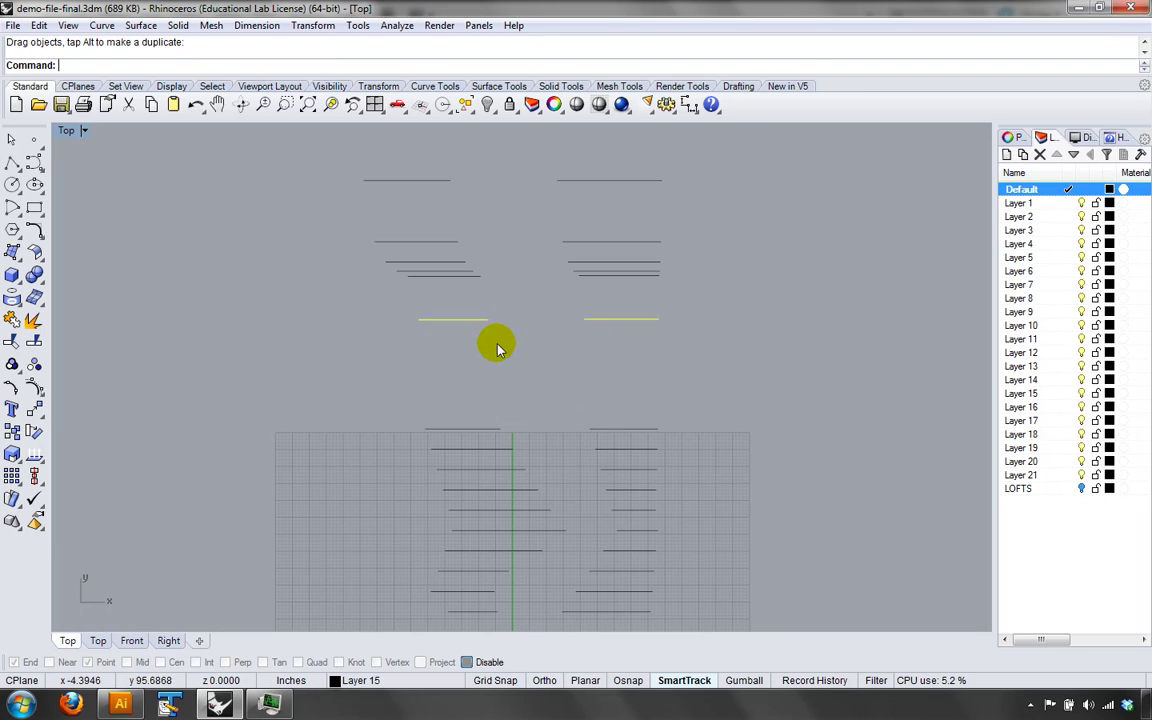
- Move the seventh and eighth section rows from the top close beneath the sixth, and the ninth row up to the grid's upper edge
{"action": "left_click_drag", "start_coordinate": [666, 439], "coordinate": [491, 334]}
{"action": "left_click", "coordinate": [519, 355]}
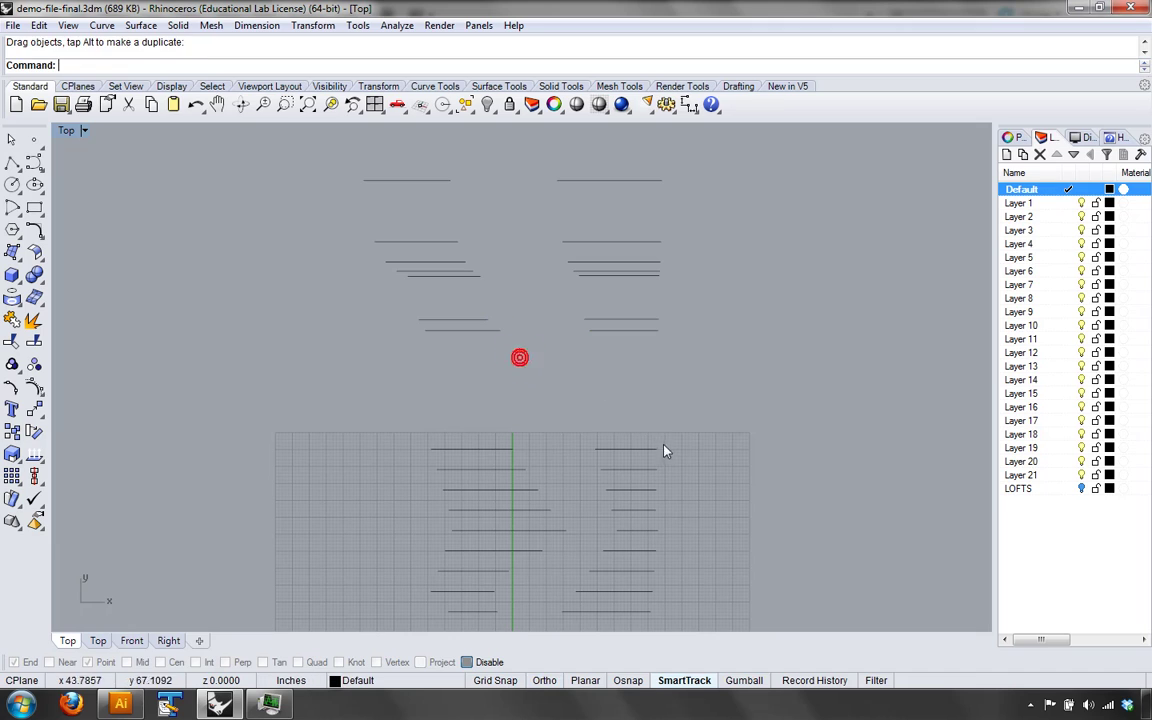
{"action": "left_click_drag", "start_coordinate": [667, 452], "coordinate": [507, 337]}
{"action": "left_click", "coordinate": [576, 388]}
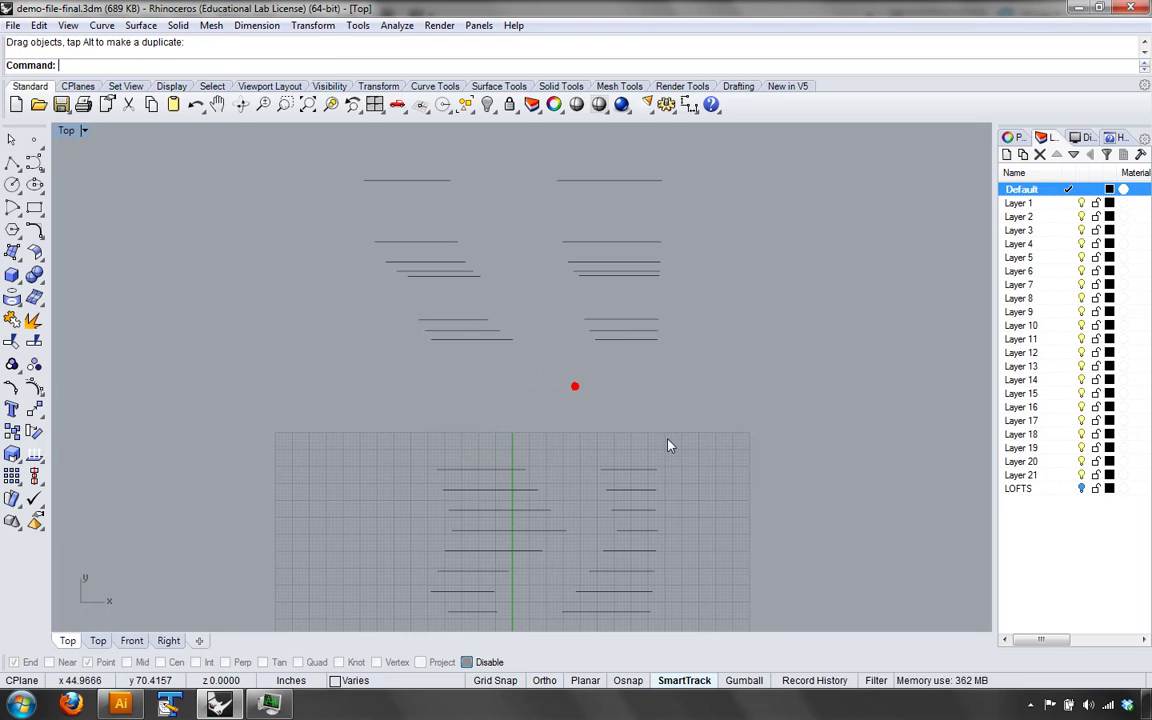
{"action": "left_click_drag", "start_coordinate": [674, 476], "coordinate": [514, 432]}
{"action": "left_click", "coordinate": [555, 383]}
- Change the active viewport from Top to the Perspective view
{"action": "right_click_drag", "start_coordinate": [717, 455], "coordinate": [643, 459]}
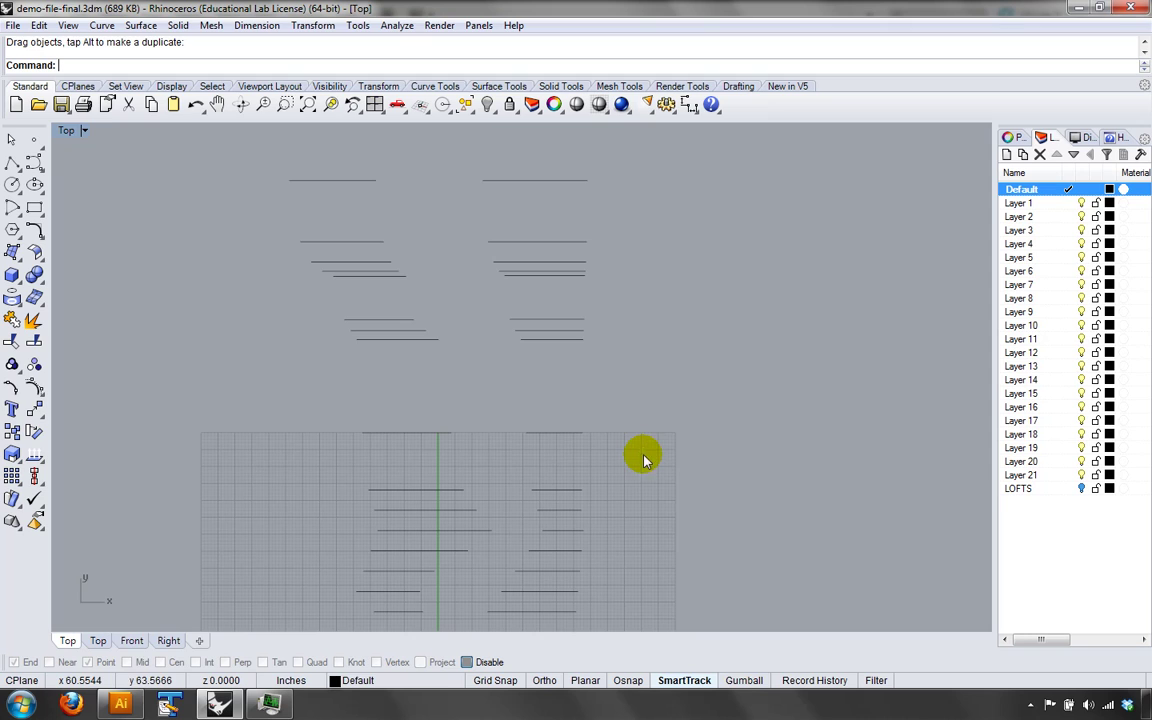
{"action": "left_click", "coordinate": [79, 130]}
{"action": "left_click", "coordinate": [160, 398]}
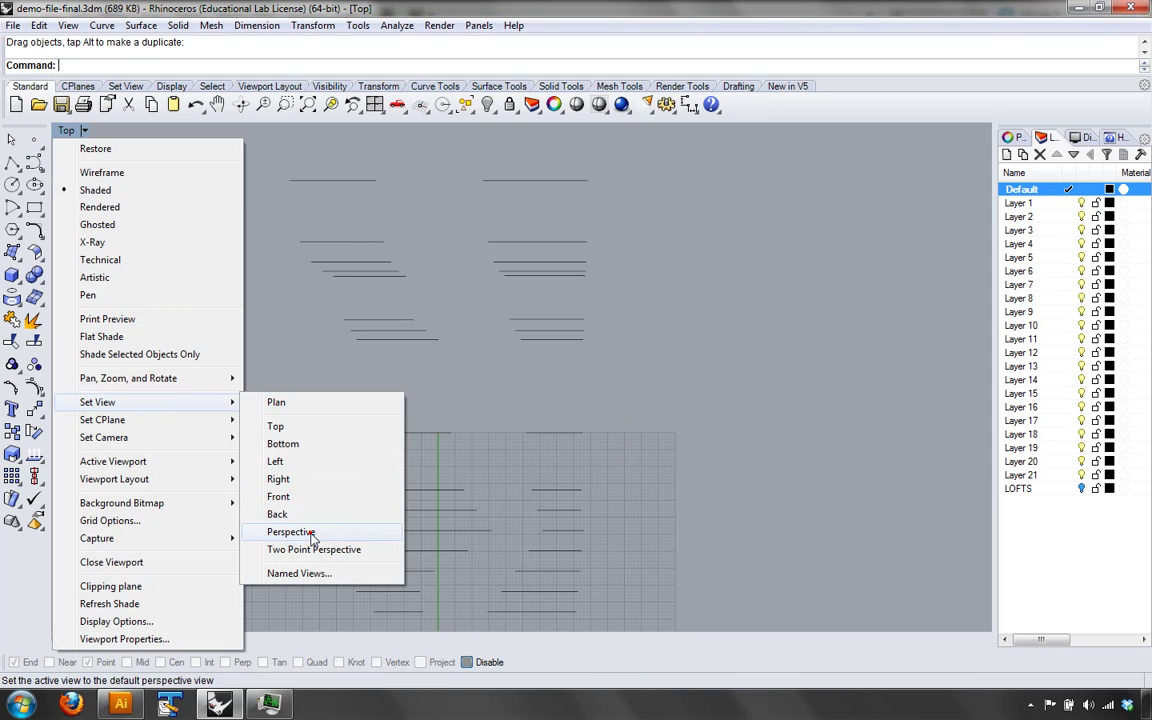
{"action": "left_click", "coordinate": [291, 531]}
- Loft the nearer set of respaced section curves, accept the loft options, and inspect the resulting form from the side
{"action": "right_click_drag", "start_coordinate": [730, 442], "coordinate": [712, 557]}
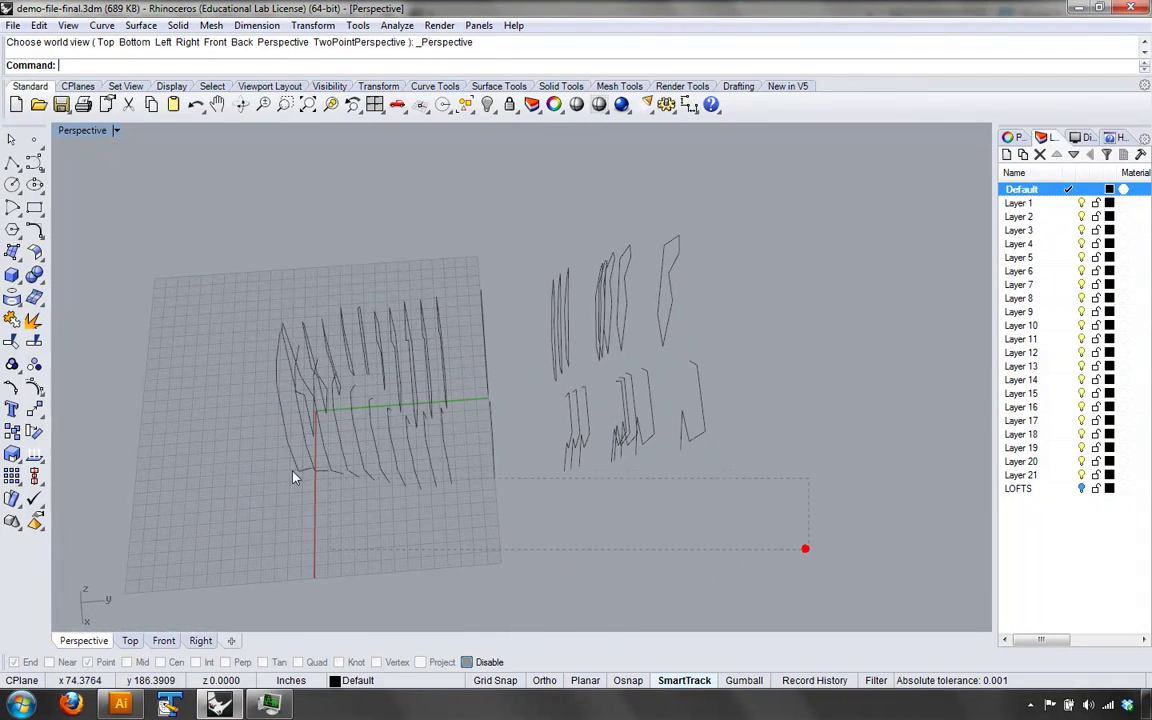
{"action": "left_click_drag", "start_coordinate": [261, 455], "coordinate": [258, 447]}
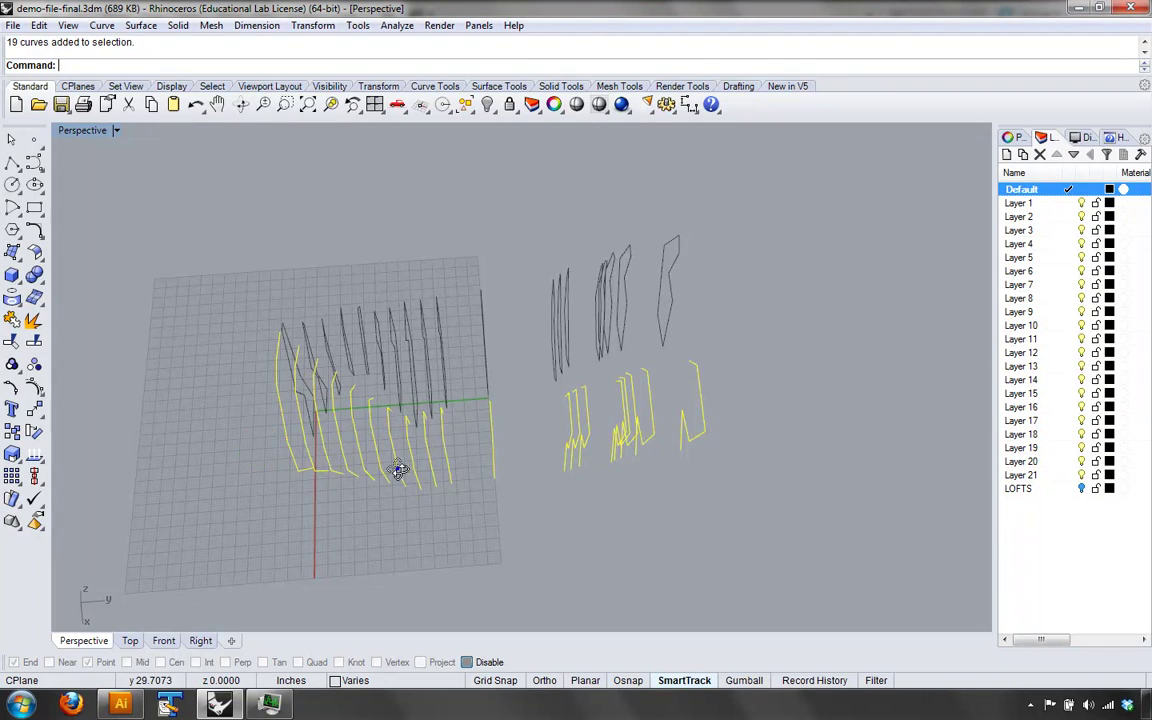
{"action": "right_click_drag", "start_coordinate": [399, 470], "coordinate": [541, 430]}
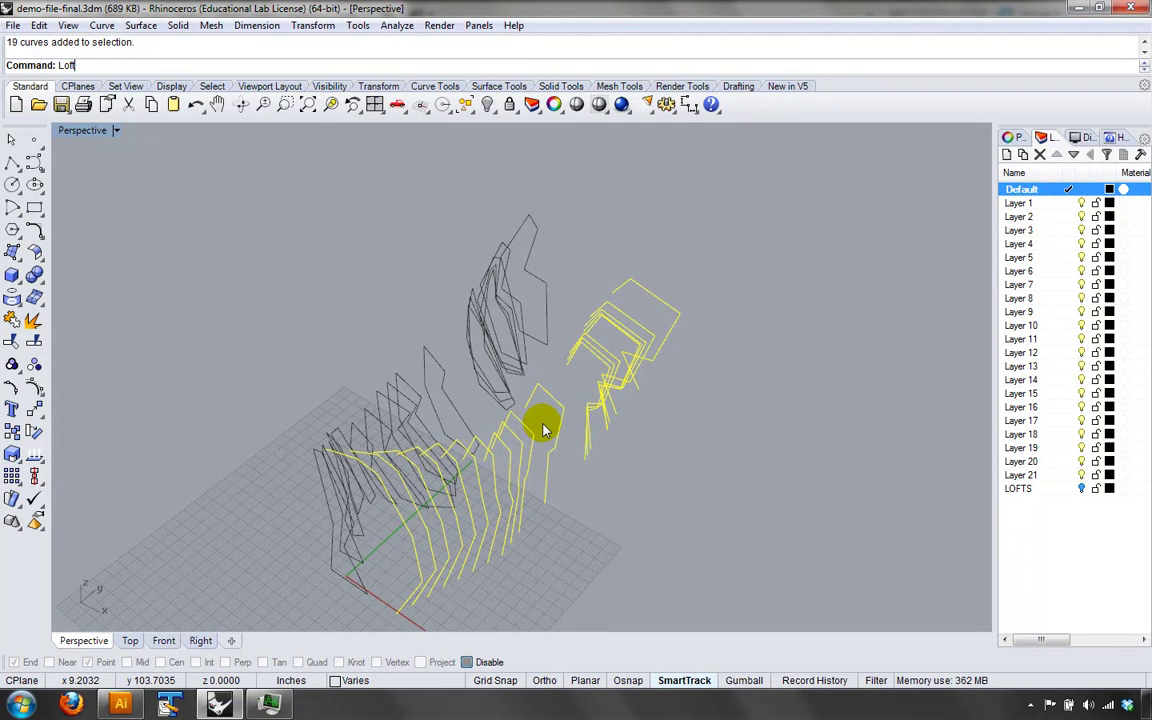
{"action": "key", "text": "Return"}
{"action": "left_click", "coordinate": [846, 472]}
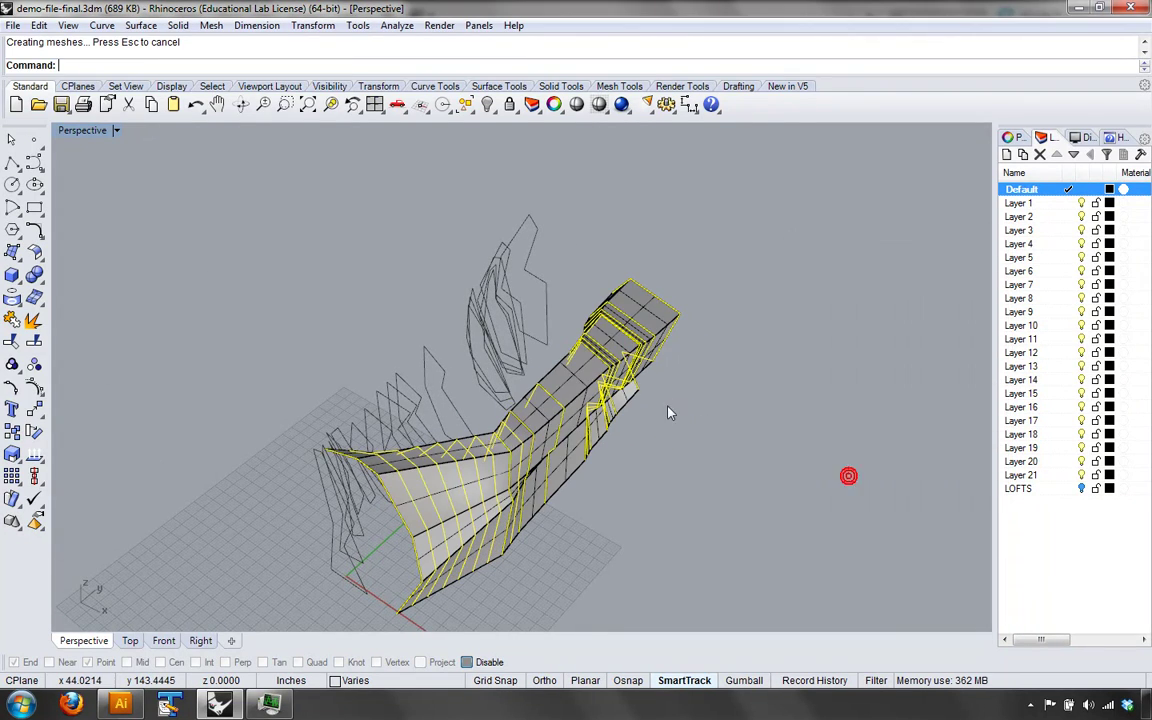
{"action": "right_click_drag", "start_coordinate": [663, 406], "coordinate": [532, 314]}
{"action": "left_click", "coordinate": [538, 293]}
{"action": "right_click_drag", "start_coordinate": [618, 271], "coordinate": [530, 365]}
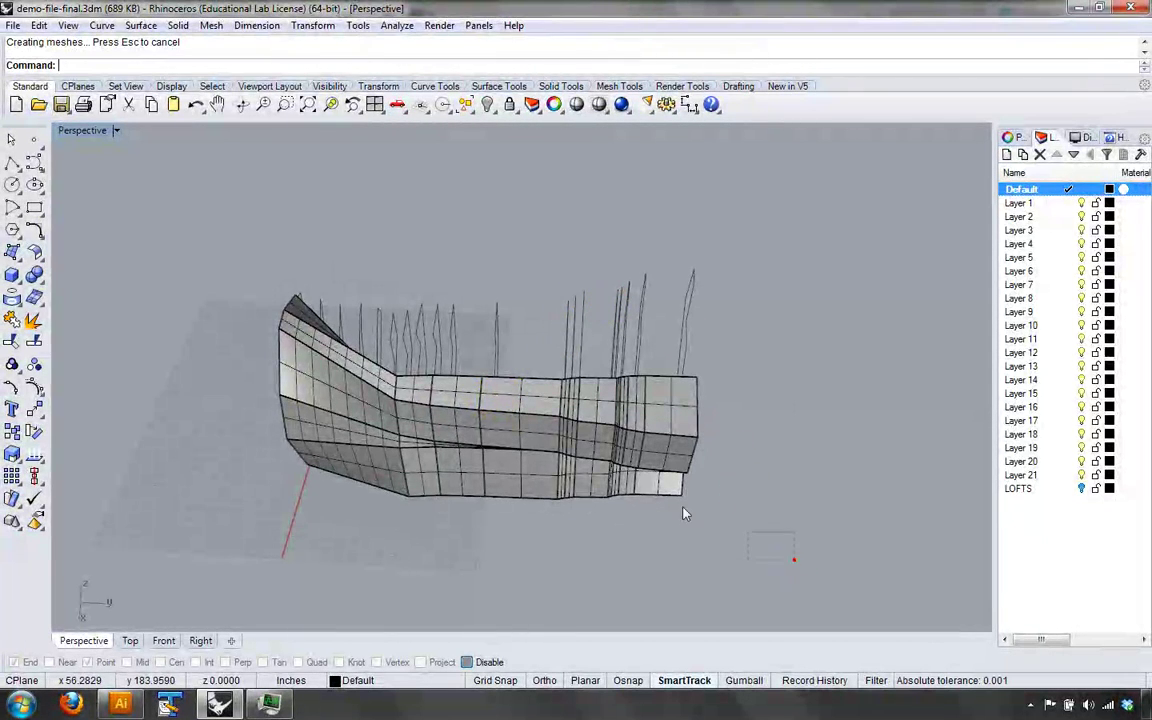
- Delete the trial loft together with all section curves, and turn on the LOFTS layer
{"action": "left_click_drag", "start_coordinate": [683, 513], "coordinate": [185, 231]}
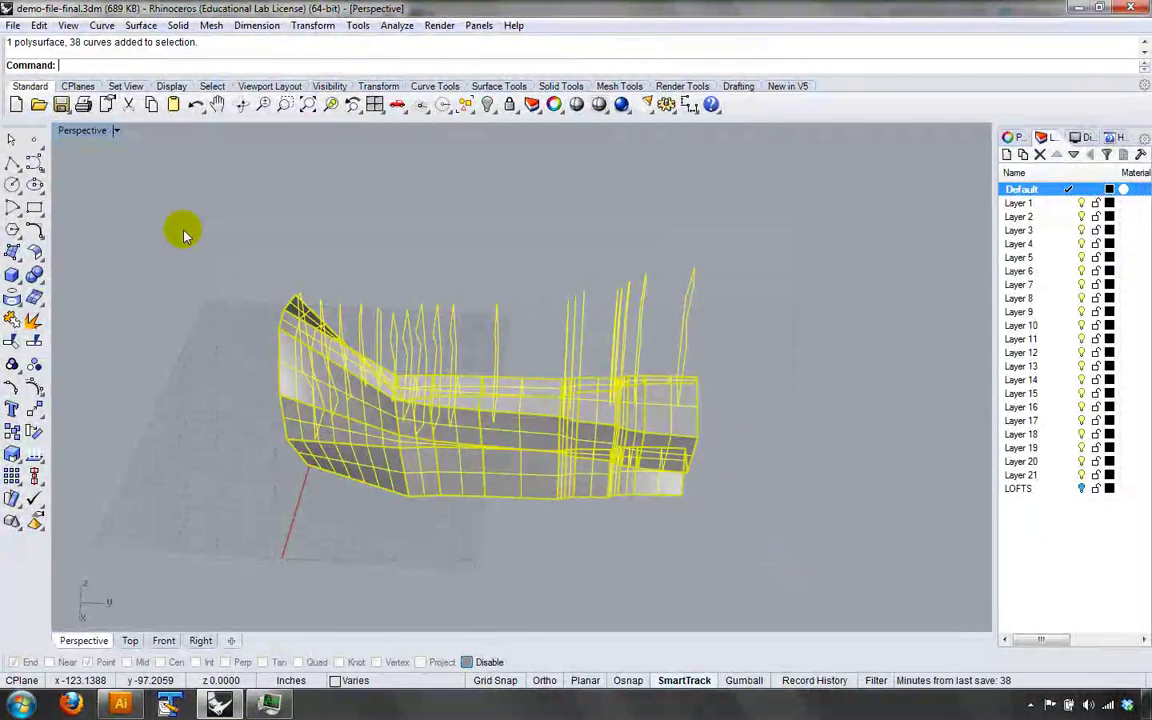
{"action": "key", "text": "Delete"}
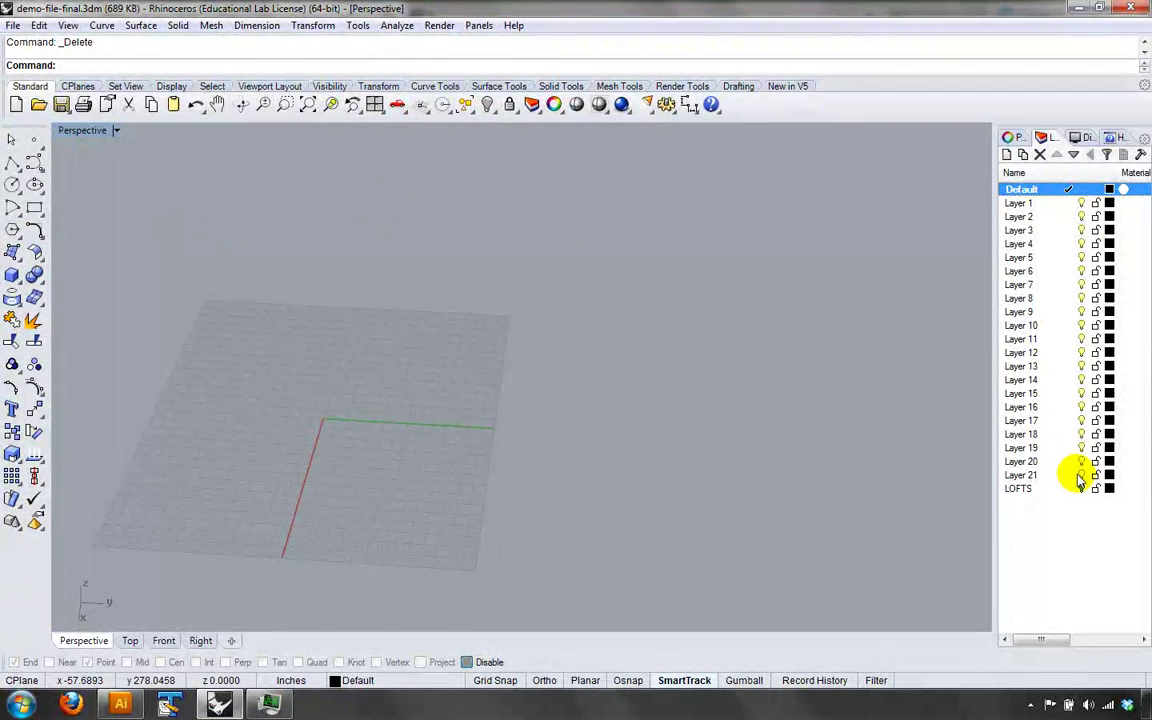
{"action": "left_click", "coordinate": [1081, 487]}
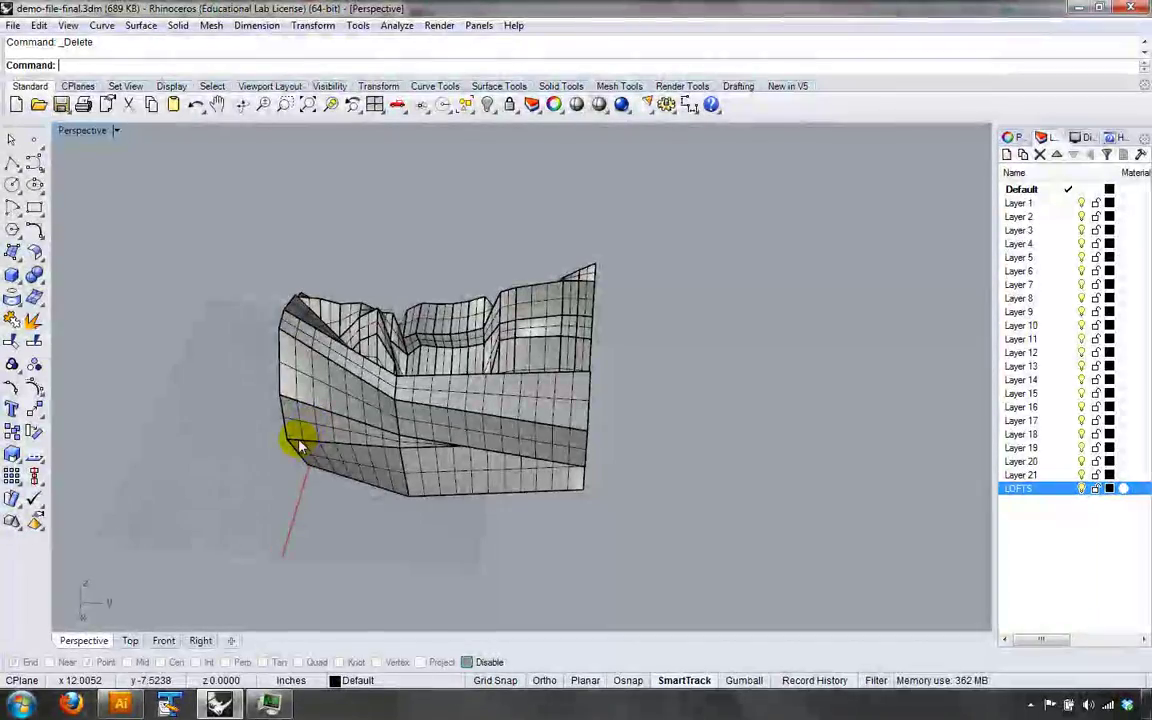
{"action": "right_click_drag", "start_coordinate": [297, 460], "coordinate": [624, 374]}
{"action": "scroll", "coordinate": [650, 425], "scroll_direction": "up", "scroll_amount": 3}
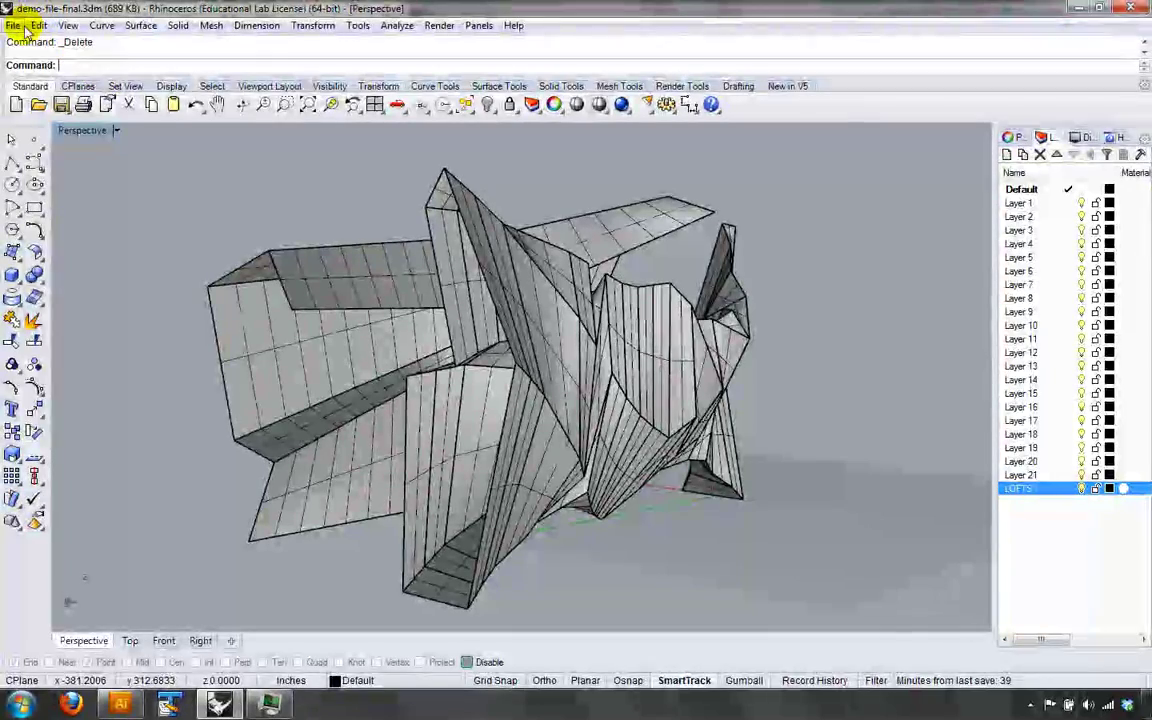
- Open the document properties and expand the settings of the Shaded display mode
{"action": "left_click", "coordinate": [14, 25]}
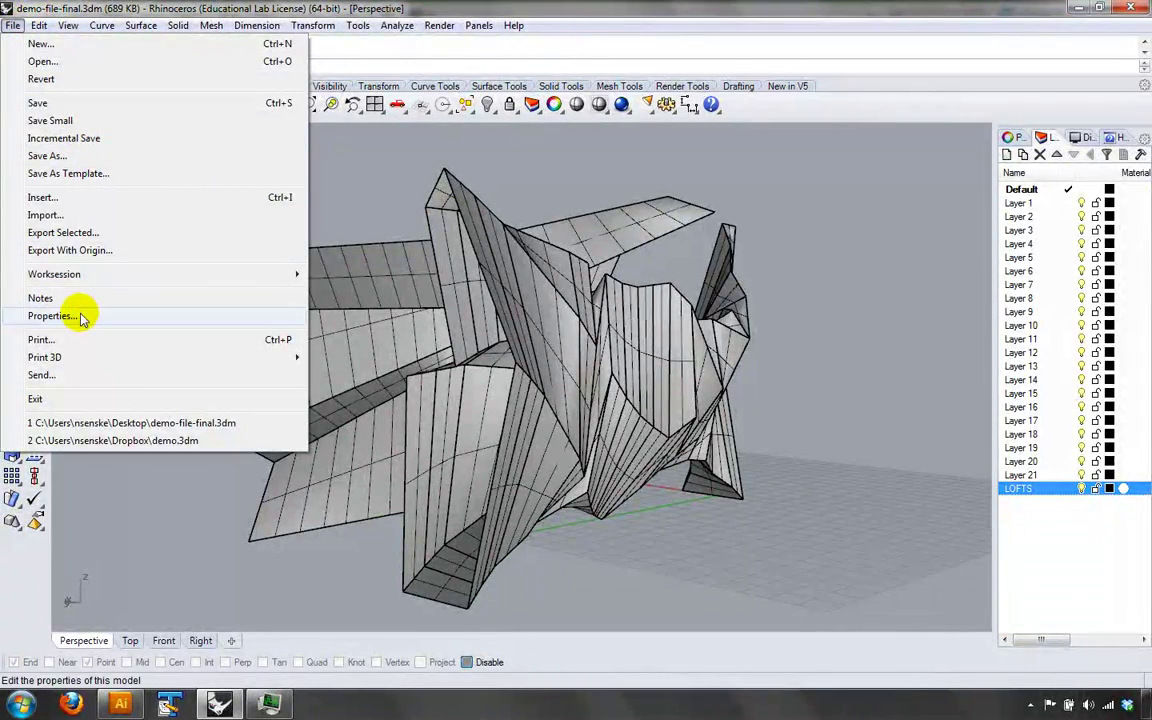
{"action": "left_click", "coordinate": [82, 315]}
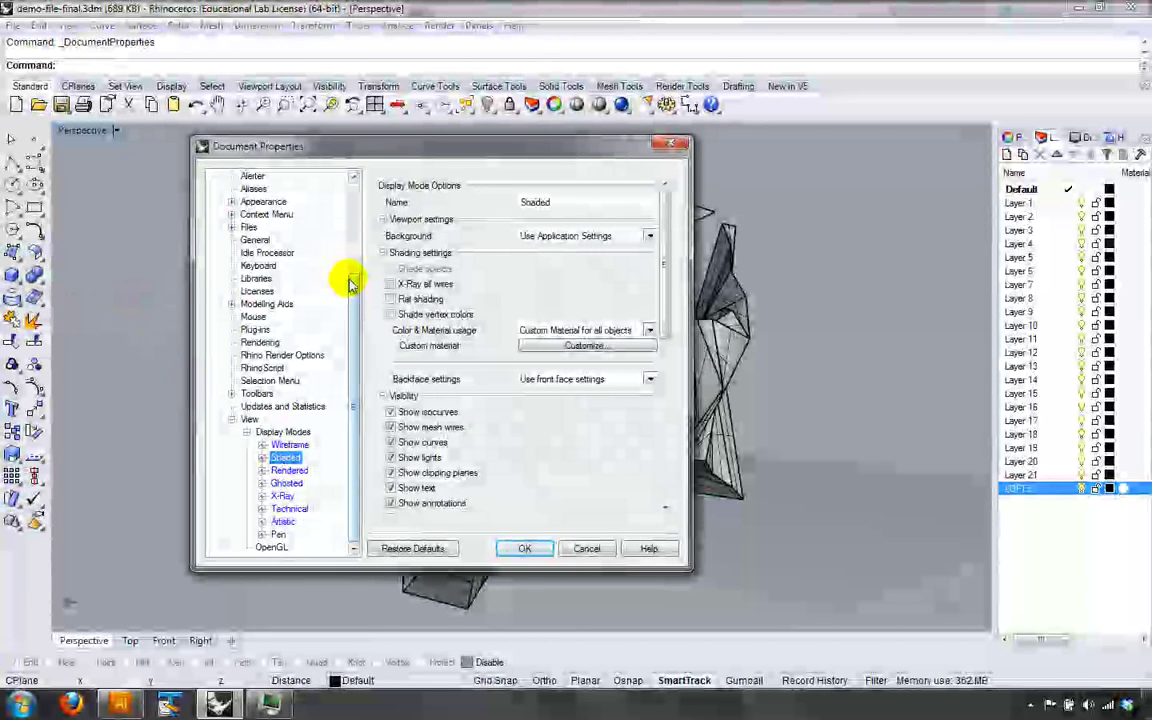
{"action": "mouse_move", "coordinate": [349, 277]}
{"action": "left_mouse_down"}
{"action": "mouse_move", "coordinate": [358, 188]}
{"action": "mouse_move", "coordinate": [352, 310]}
{"action": "left_mouse_up"}
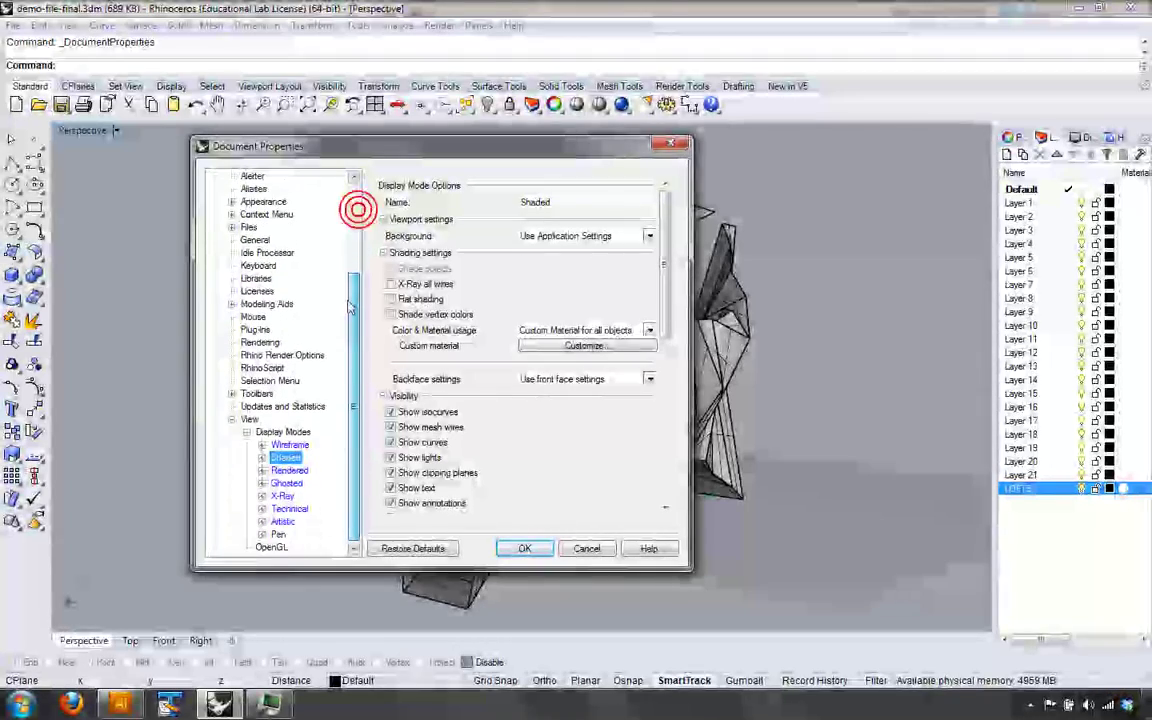
{"action": "left_click", "coordinate": [261, 458]}
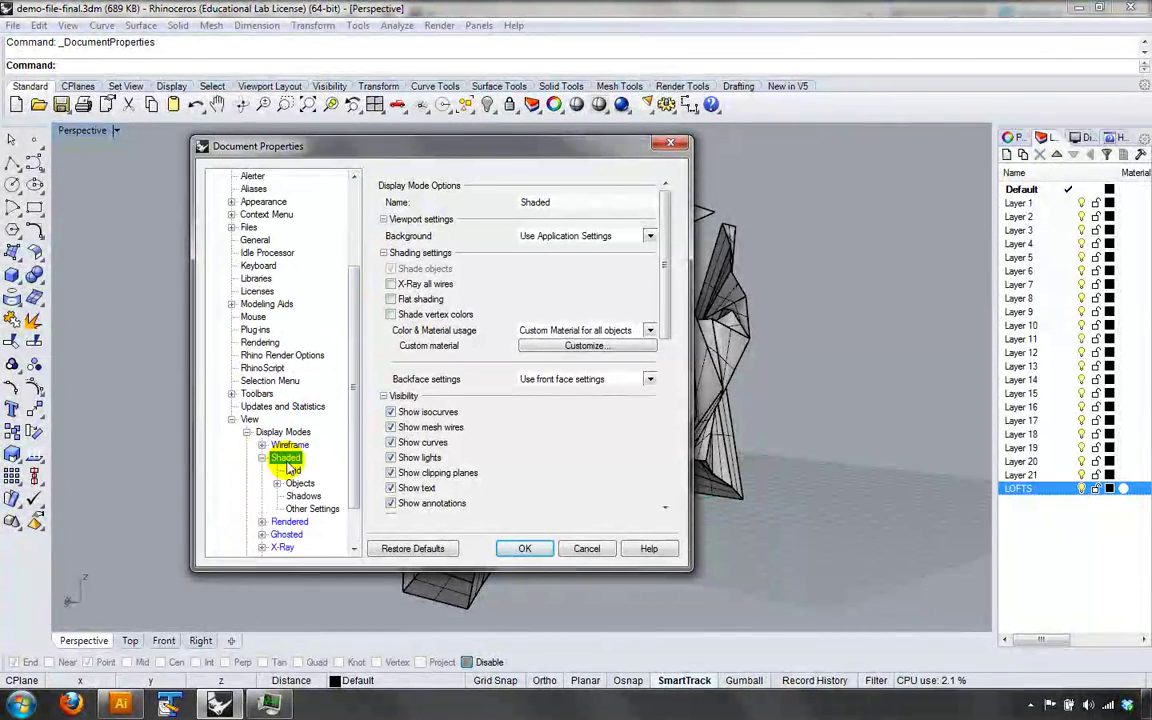
- Check the grid, object and shadow settings of the Shaded display mode and return to its main options
{"action": "left_click", "coordinate": [293, 470]}
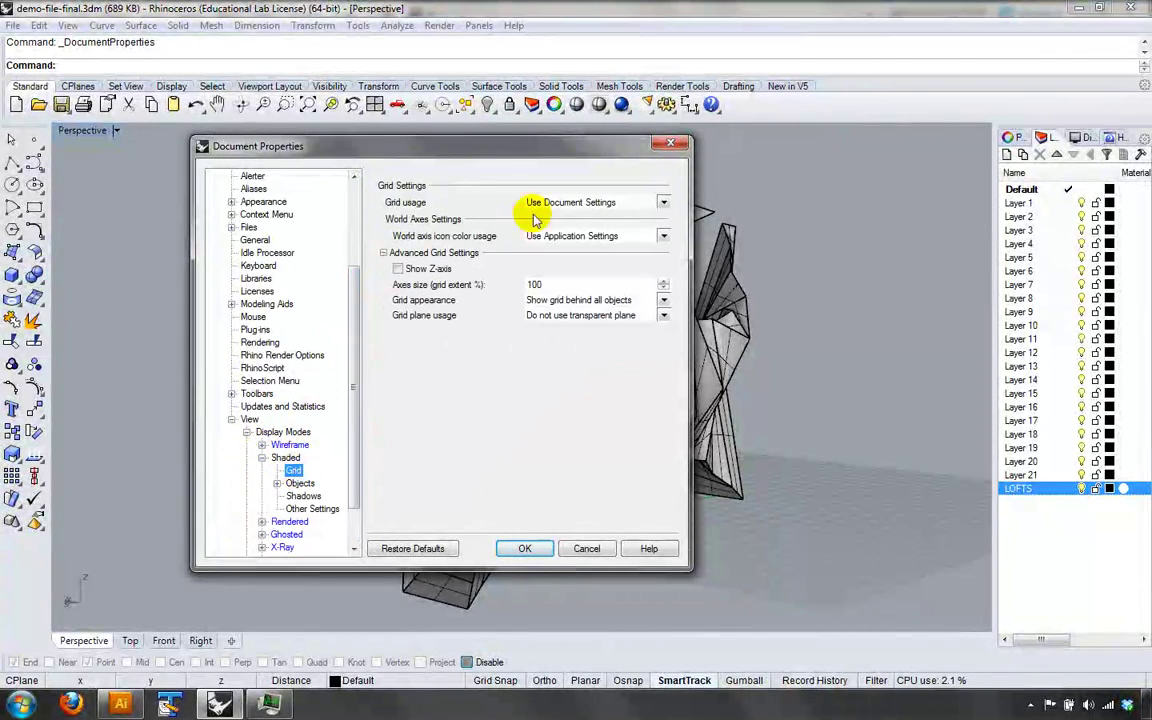
{"action": "left_click", "coordinate": [558, 201]}
{"action": "left_click", "coordinate": [568, 173]}
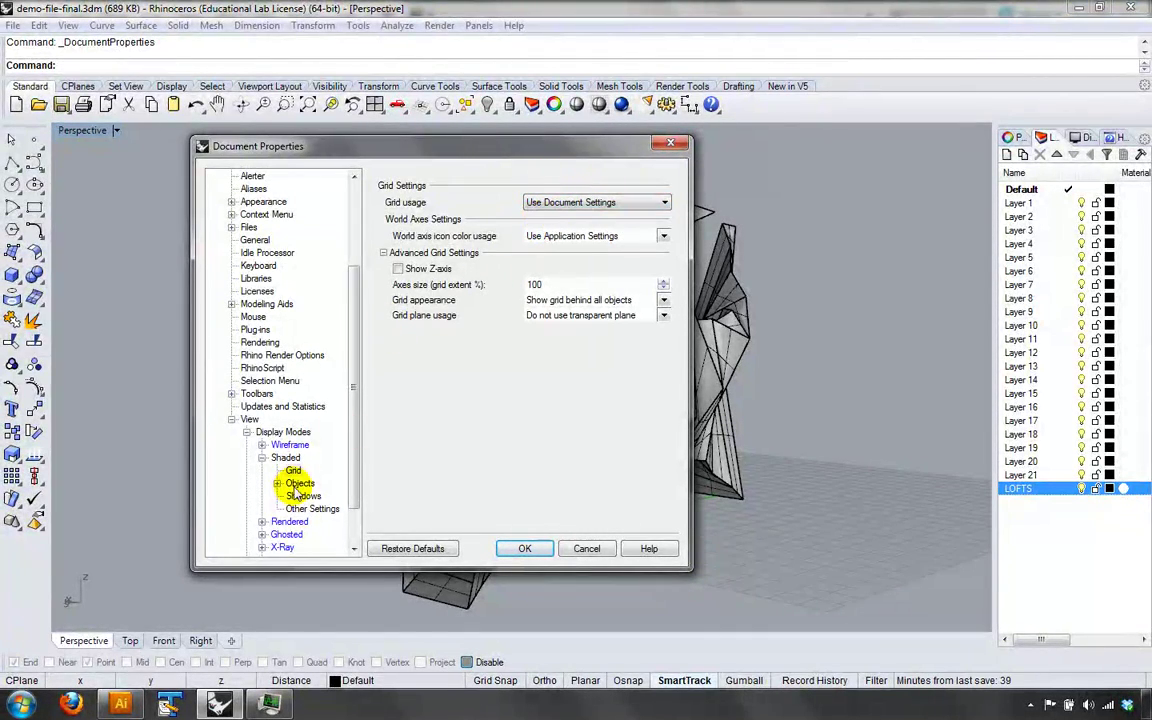
{"action": "left_click", "coordinate": [299, 484]}
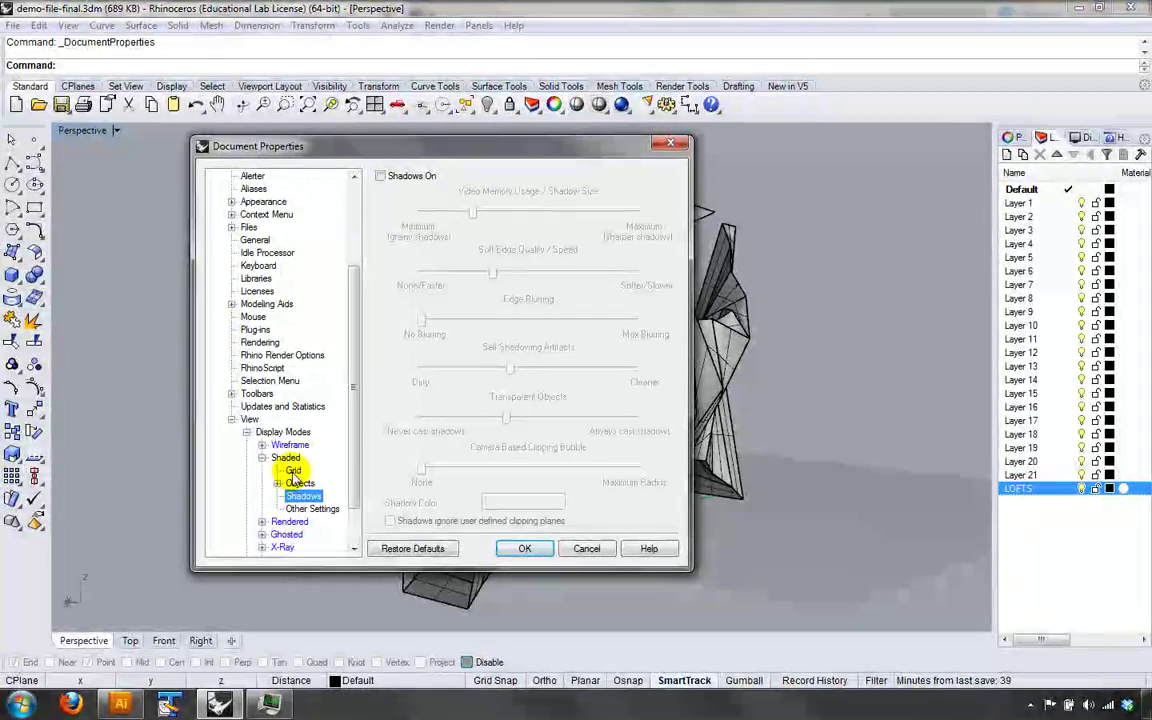
{"action": "left_click", "coordinate": [285, 457]}
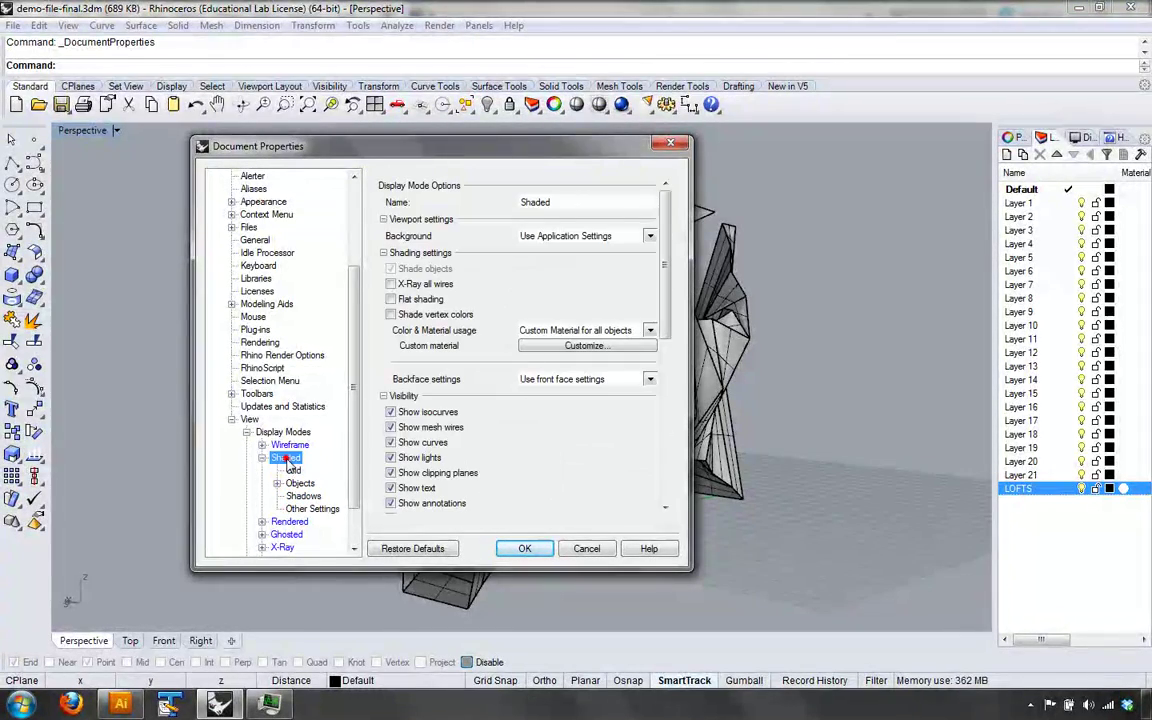
- Set the Shaded display mode's background to a solid white color and apply the document properties
{"action": "left_click", "coordinate": [560, 236]}
{"action": "left_click", "coordinate": [560, 261]}
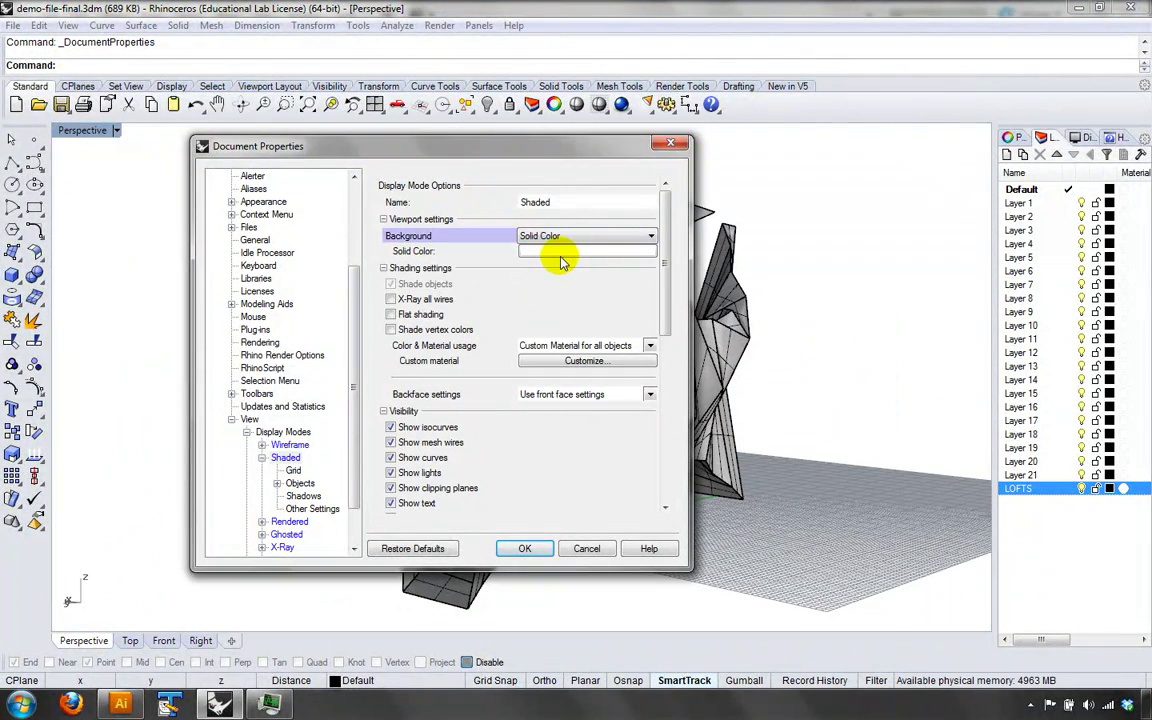
{"action": "left_click", "coordinate": [560, 254]}
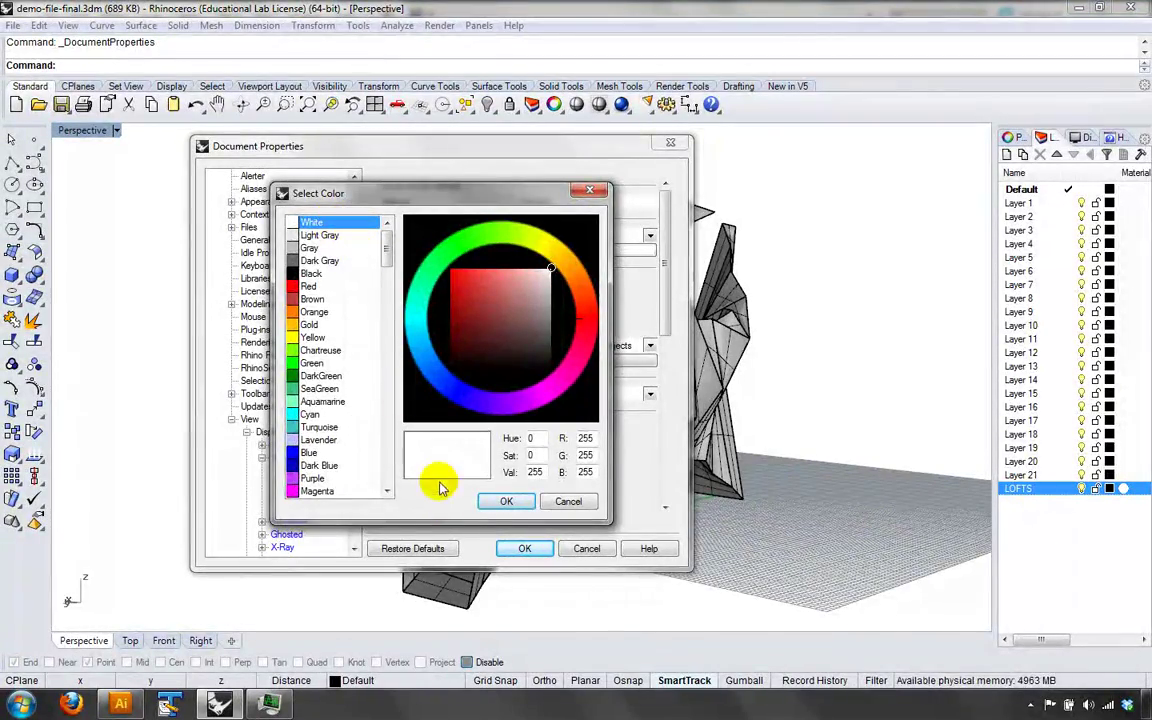
{"action": "left_click", "coordinate": [506, 501]}
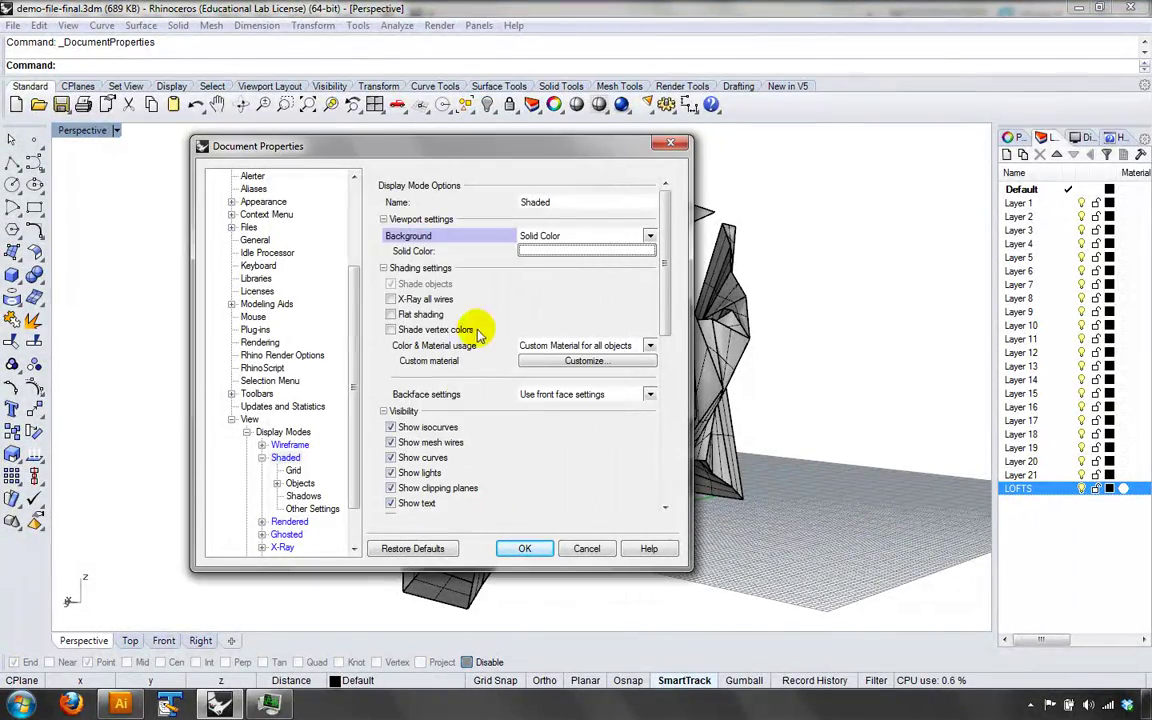
{"action": "left_click", "coordinate": [527, 549]}
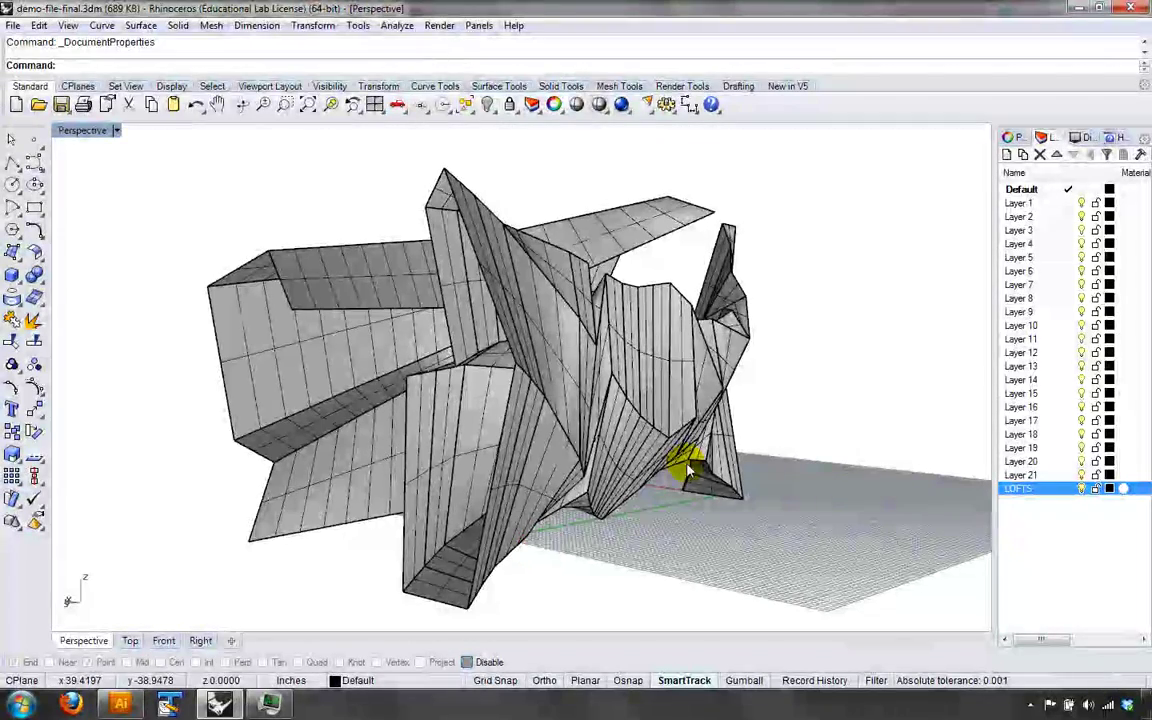
- Run the Grid command and set both ShowGrid and ShowGridAxes to No for the active viewport
{"action": "type", "text": "Gri"}
{"action": "key", "text": "Return"}
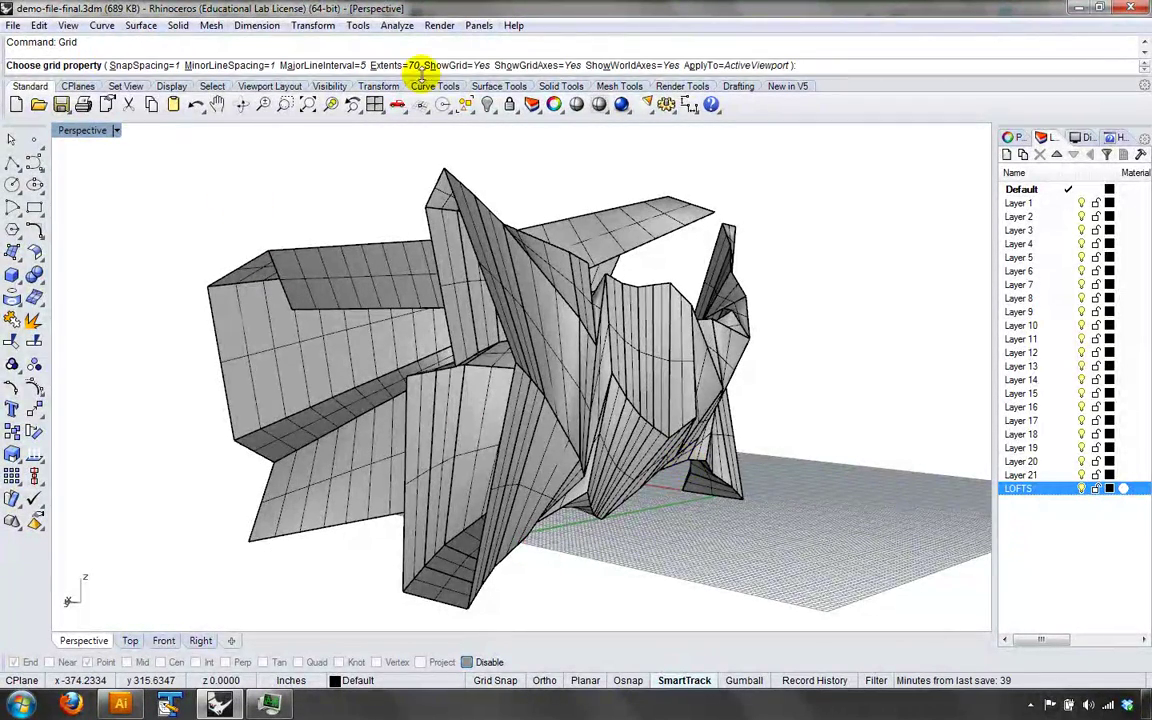
{"action": "left_click", "coordinate": [452, 65]}
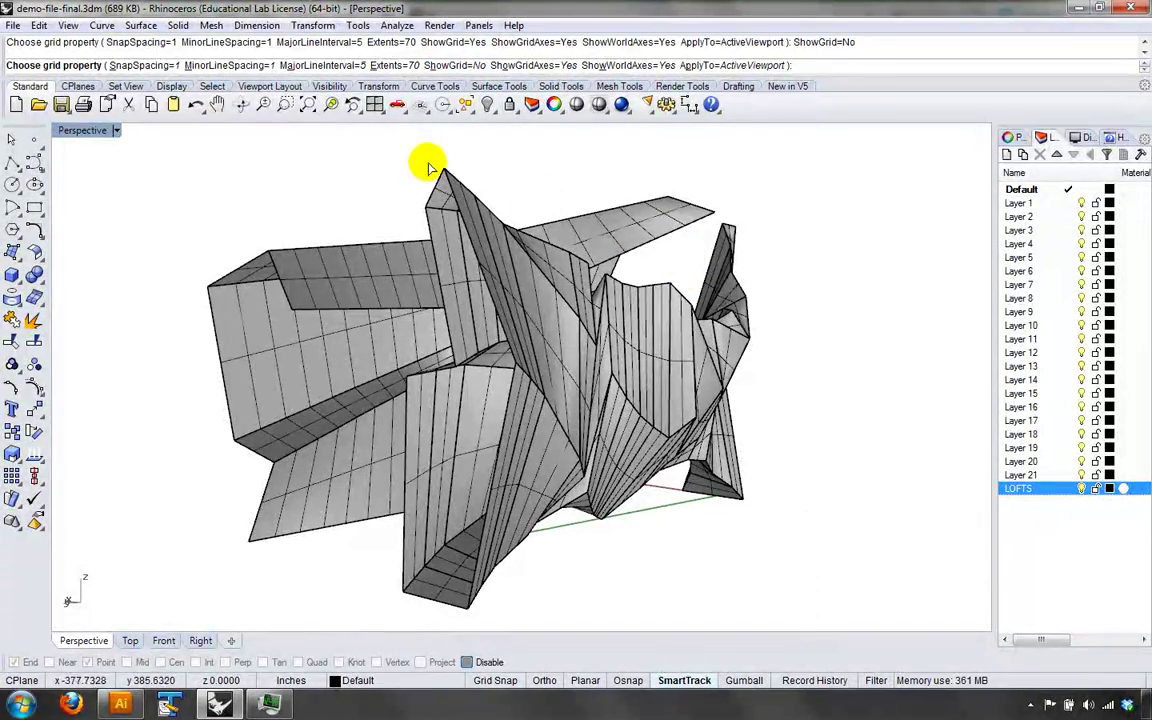
{"action": "left_click", "coordinate": [550, 68]}
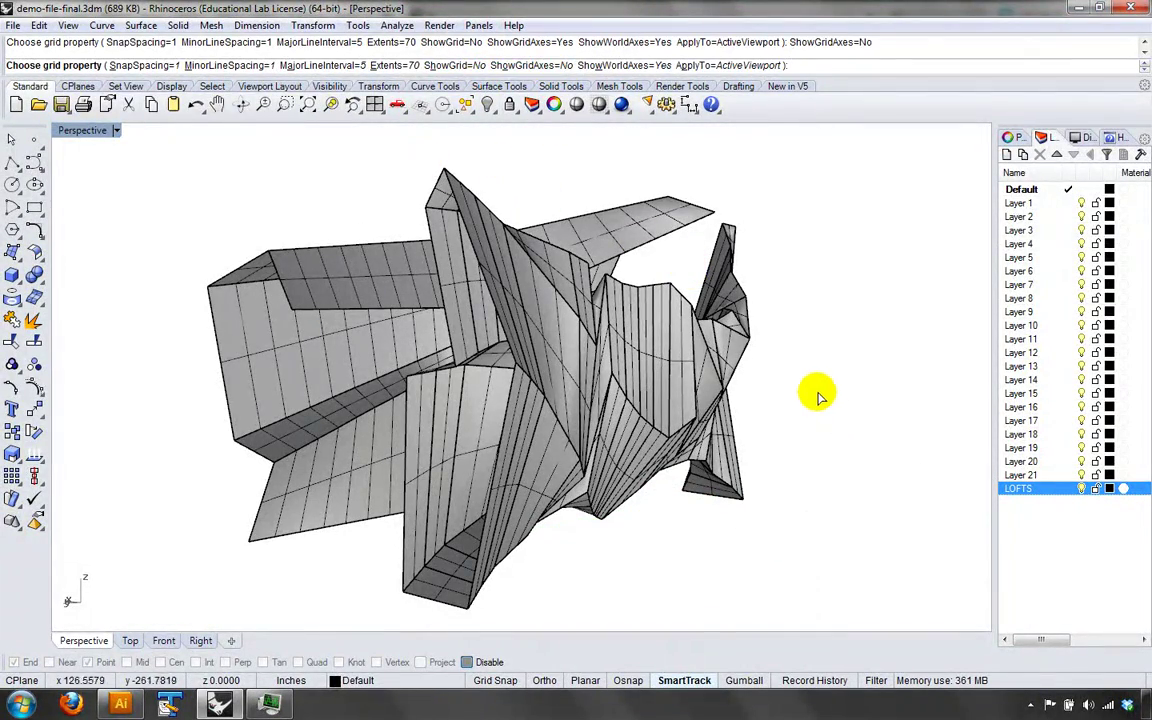
{"action": "key", "text": "Return"}
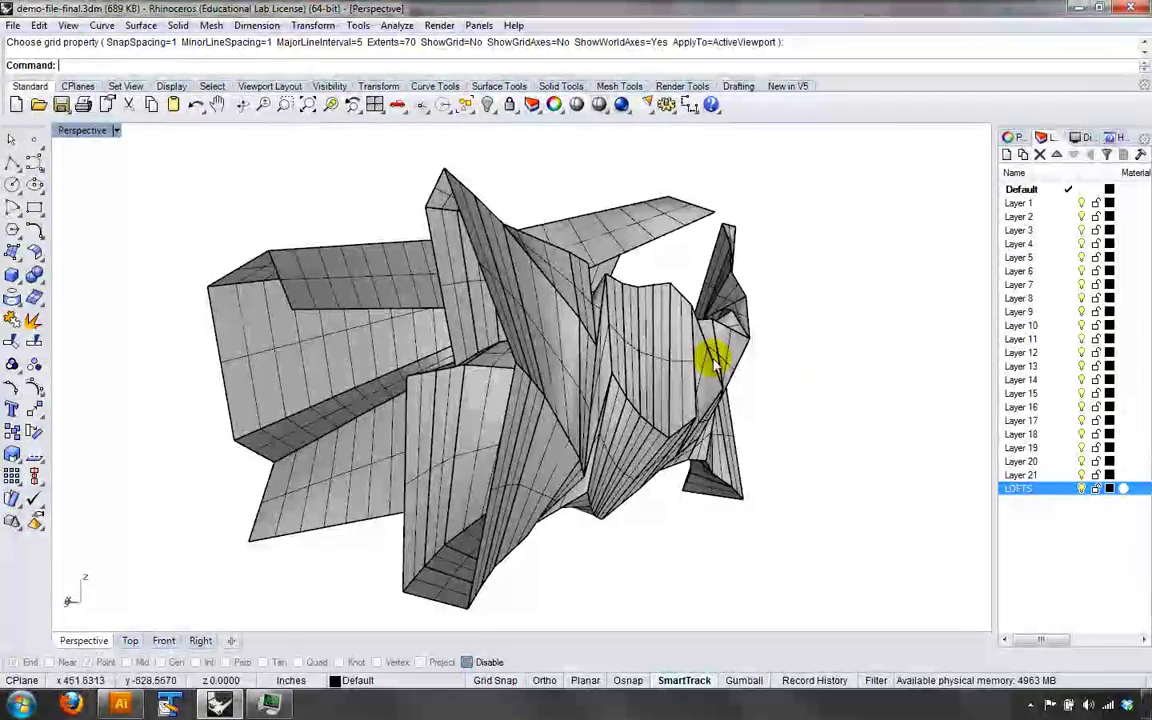
- Frame the lofts from a new angle in Perspective and start capturing the viewport to a file
{"action": "right_click_drag", "start_coordinate": [618, 386], "coordinate": [813, 375]}
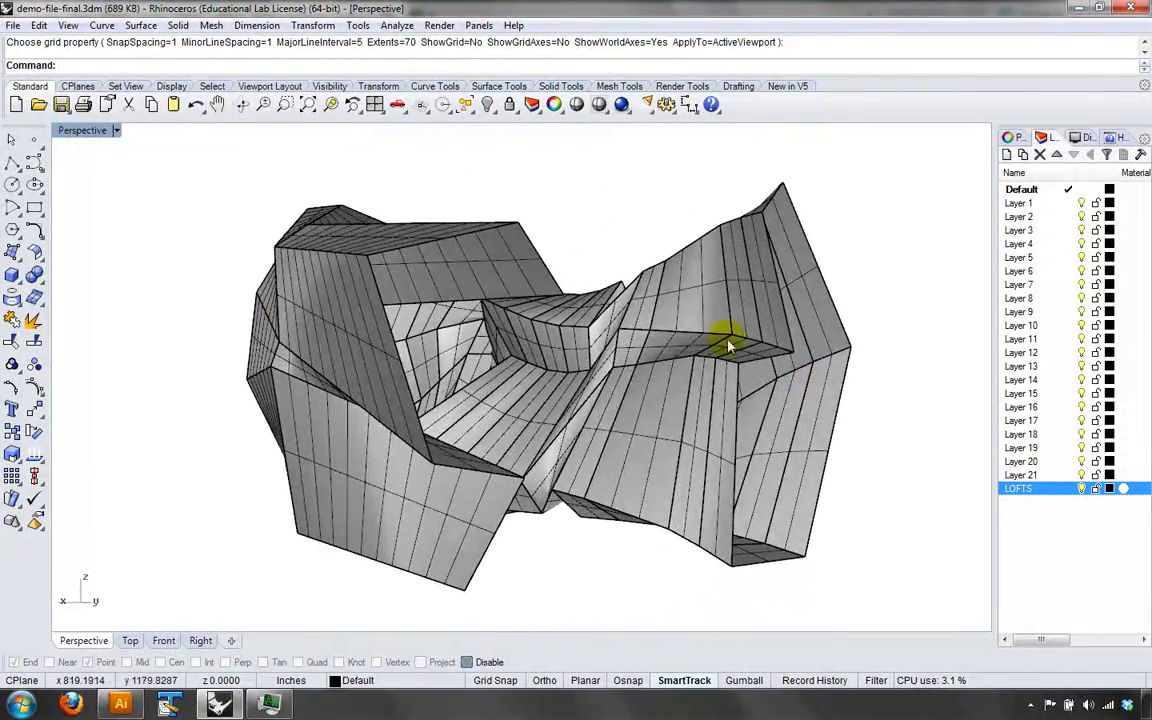
{"action": "right_click_drag", "start_coordinate": [530, 480], "coordinate": [465, 465]}
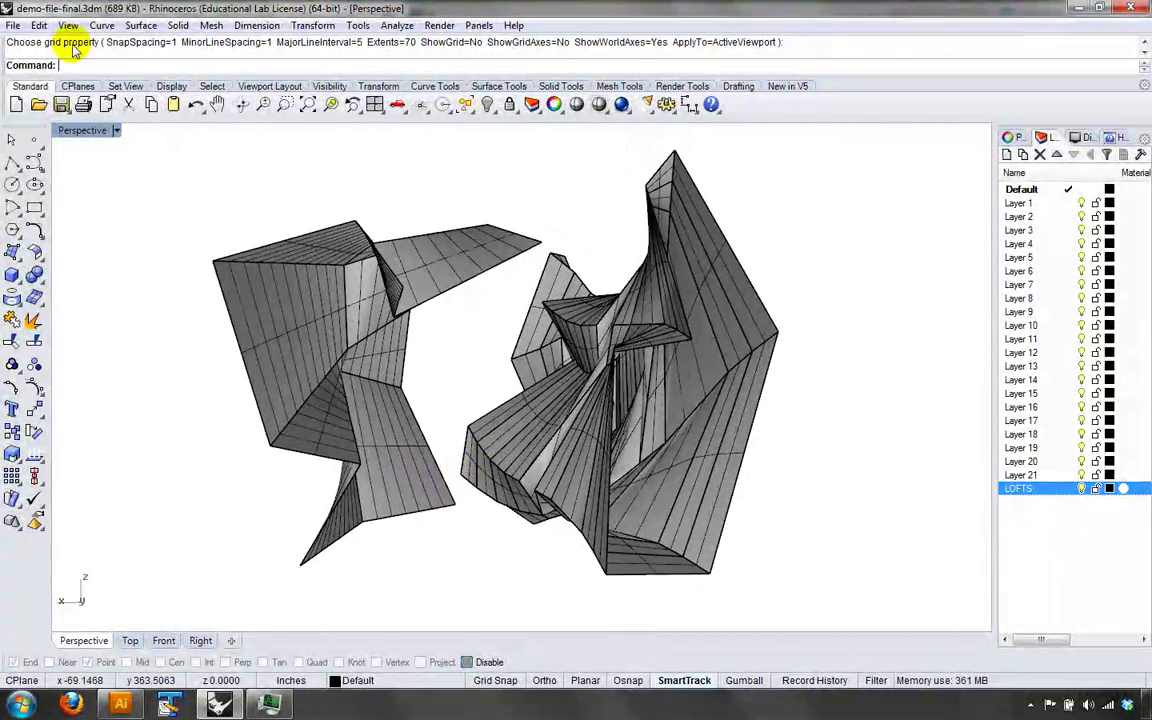
{"action": "left_click", "coordinate": [14, 25]}
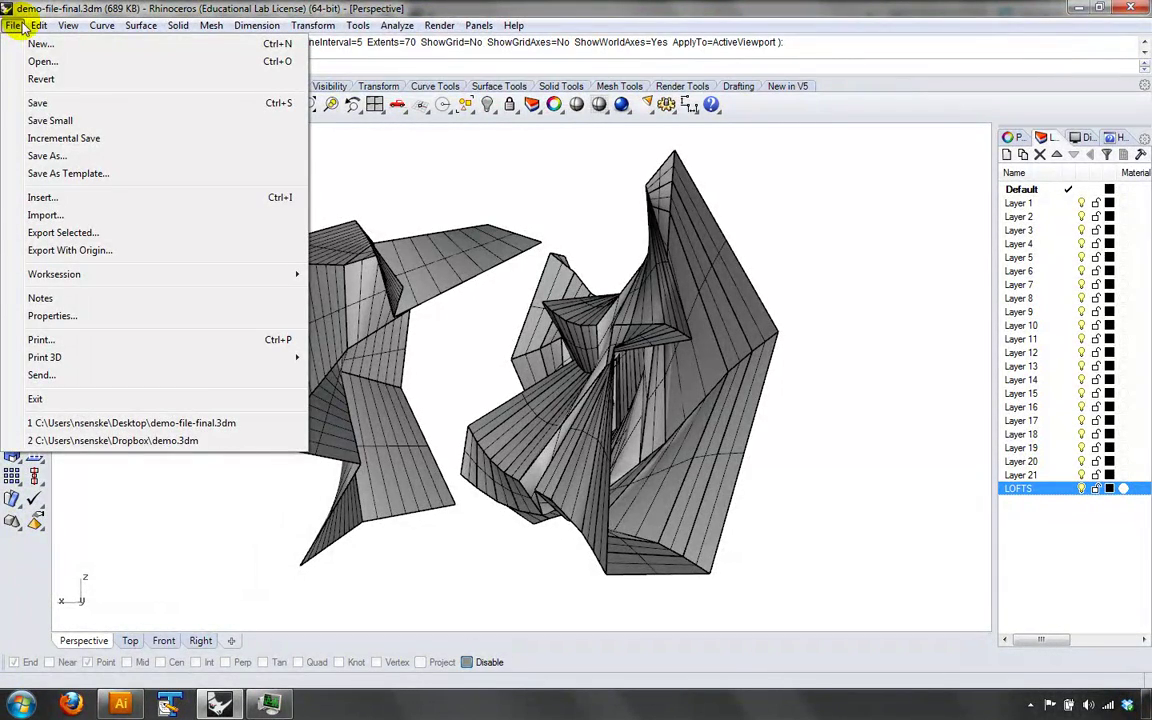
{"action": "mouse_move", "coordinate": [66, 27]}
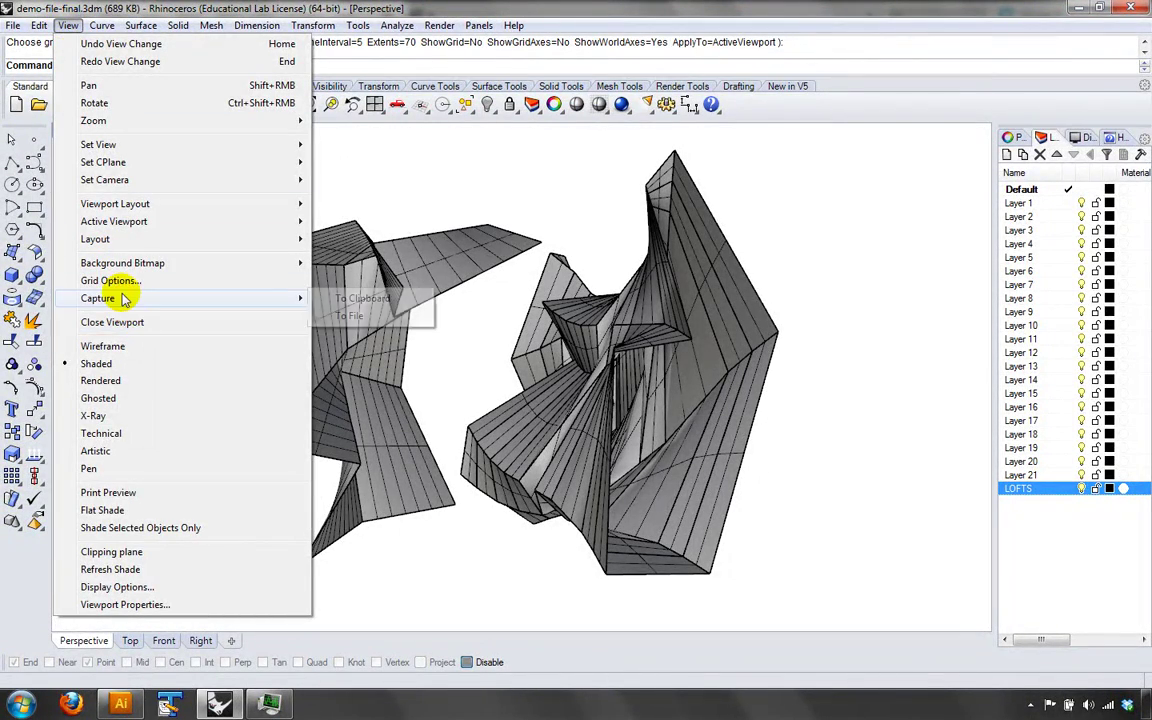
{"action": "mouse_move", "coordinate": [270, 300]}
{"action": "left_click", "coordinate": [352, 316]}
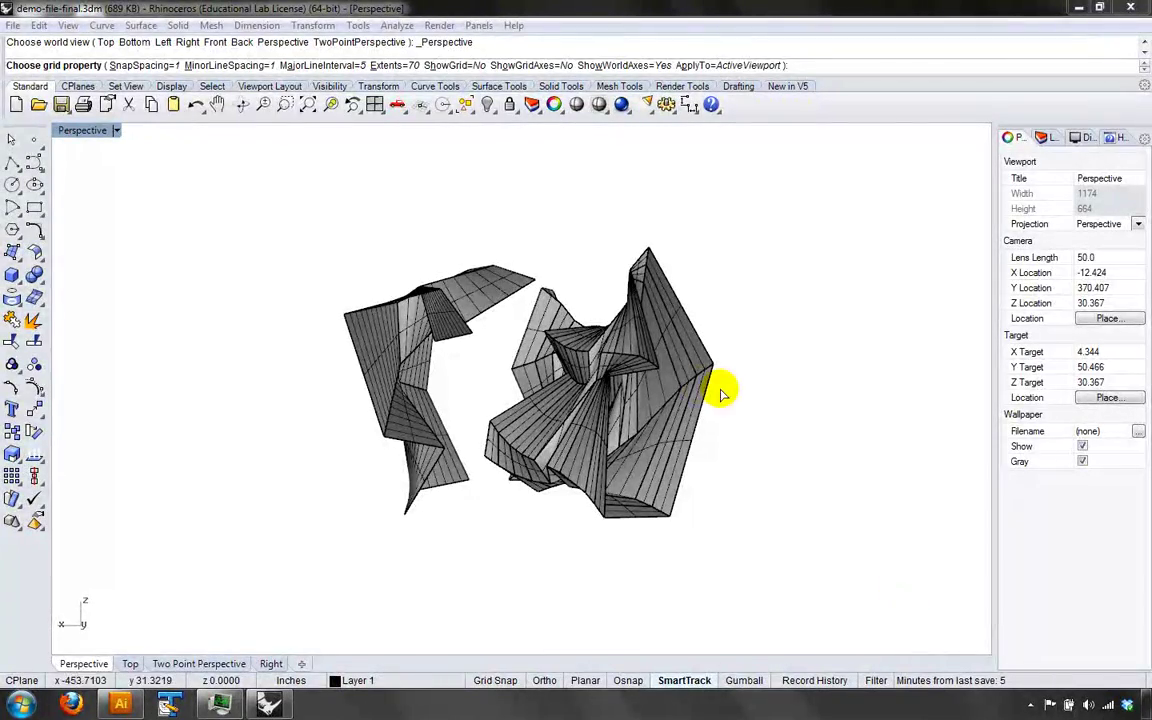
- View the lofts from several angles in Perspective and look up the command for capturing the view to a file
{"action": "right_click_drag", "start_coordinate": [391, 286], "coordinate": [442, 329]}
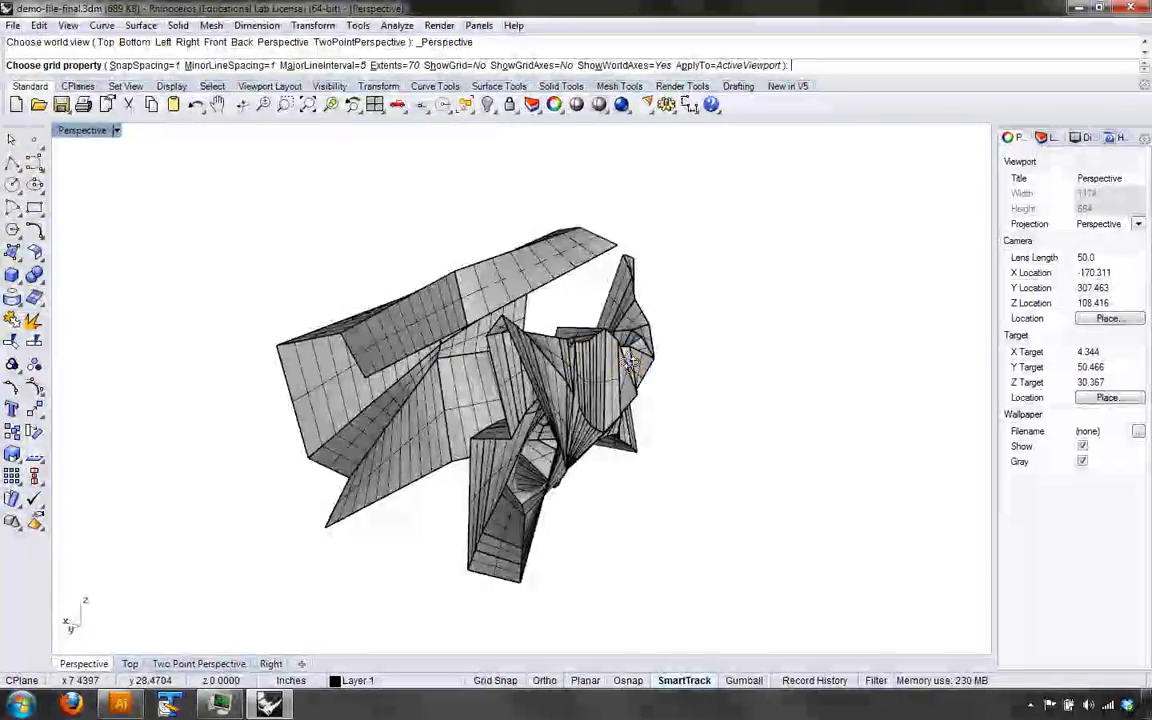
{"action": "right_click_drag", "start_coordinate": [630, 365], "coordinate": [630, 362]}
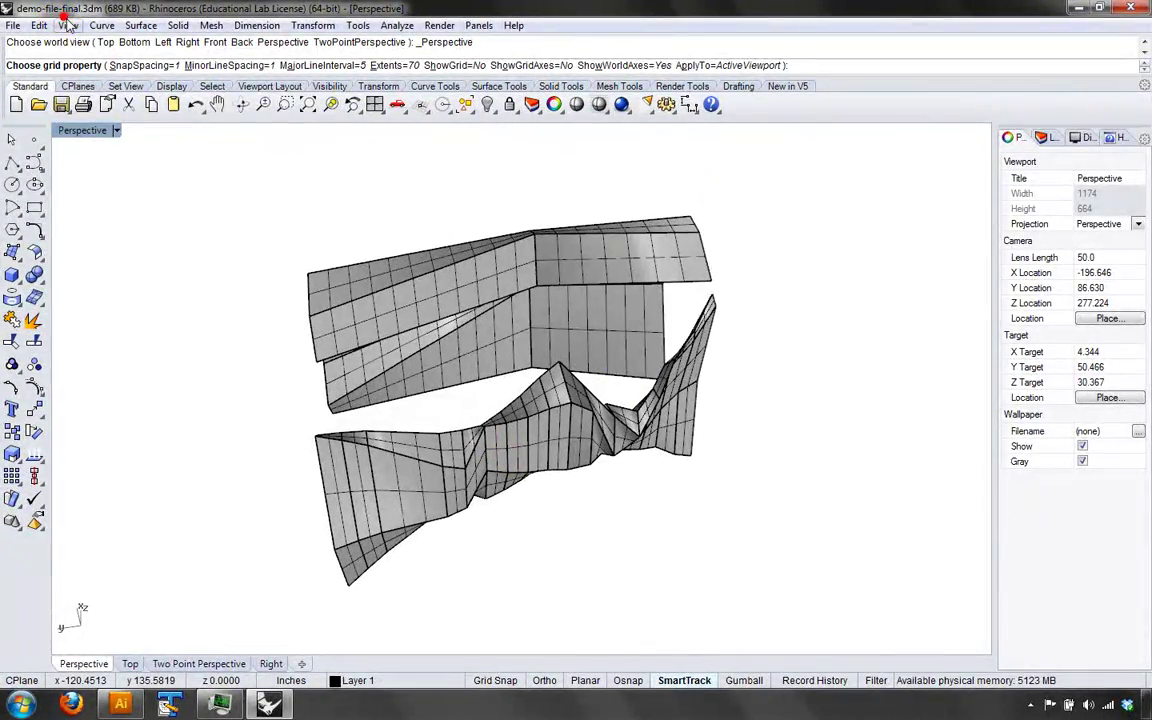
{"action": "left_click", "coordinate": [66, 25]}
{"action": "mouse_move", "coordinate": [128, 299]}
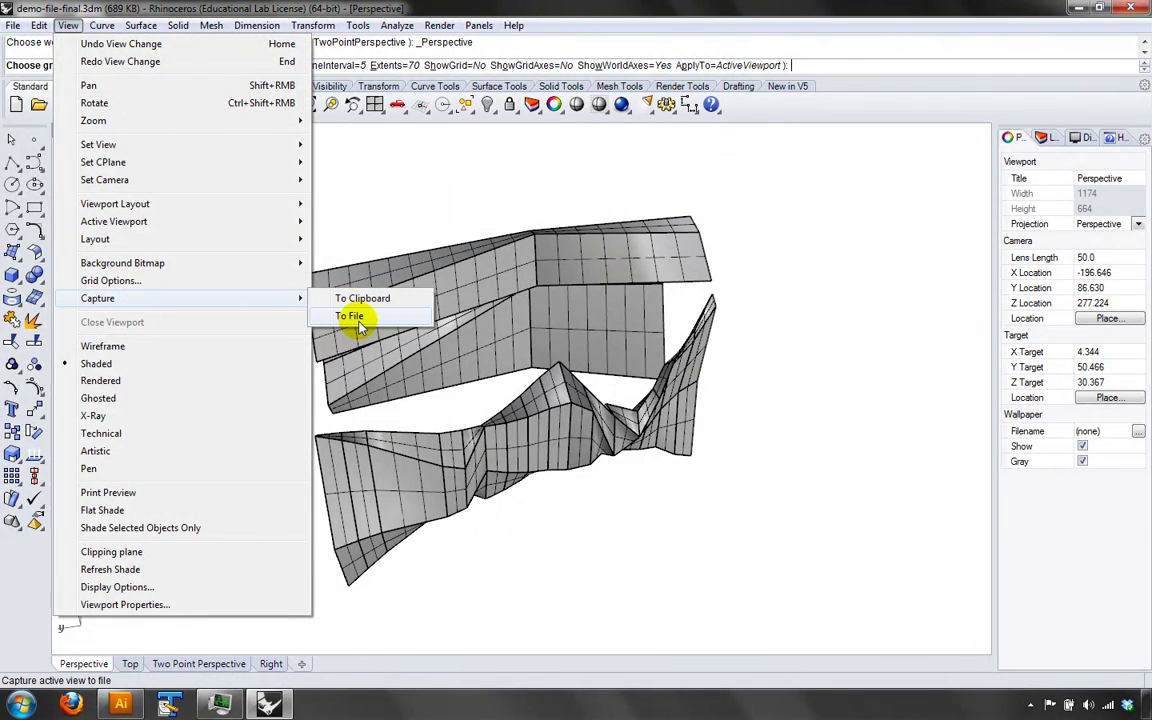
{"action": "left_click", "coordinate": [815, 415]}
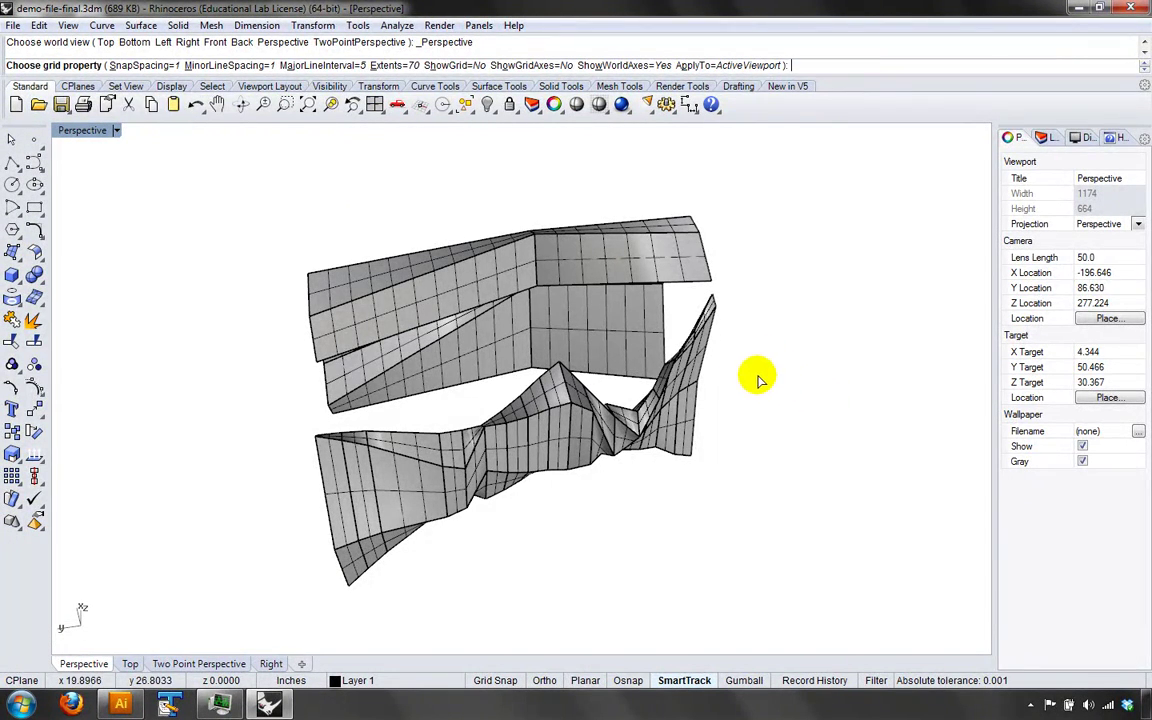
- Change the Perspective viewport to a Two Point Perspective view and orbit around the lofts
{"action": "right_click_drag", "start_coordinate": [306, 461], "coordinate": [345, 385]}
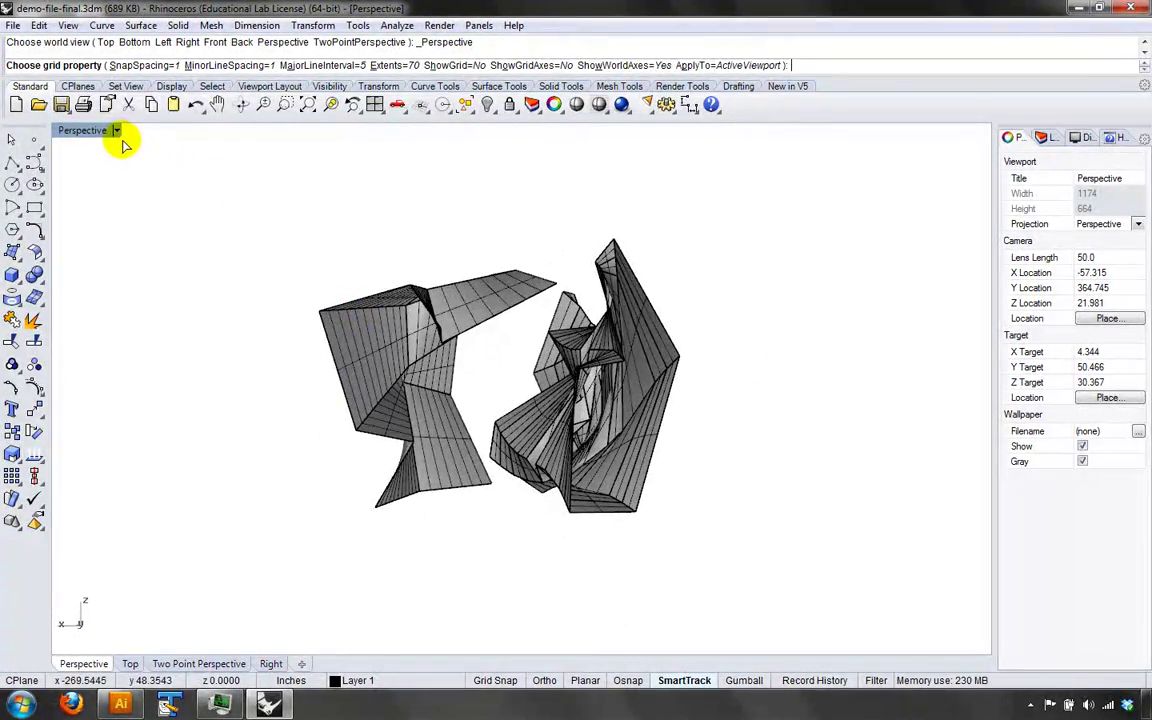
{"action": "right_click_drag", "start_coordinate": [199, 217], "coordinate": [200, 242]}
{"action": "left_click", "coordinate": [112, 129]}
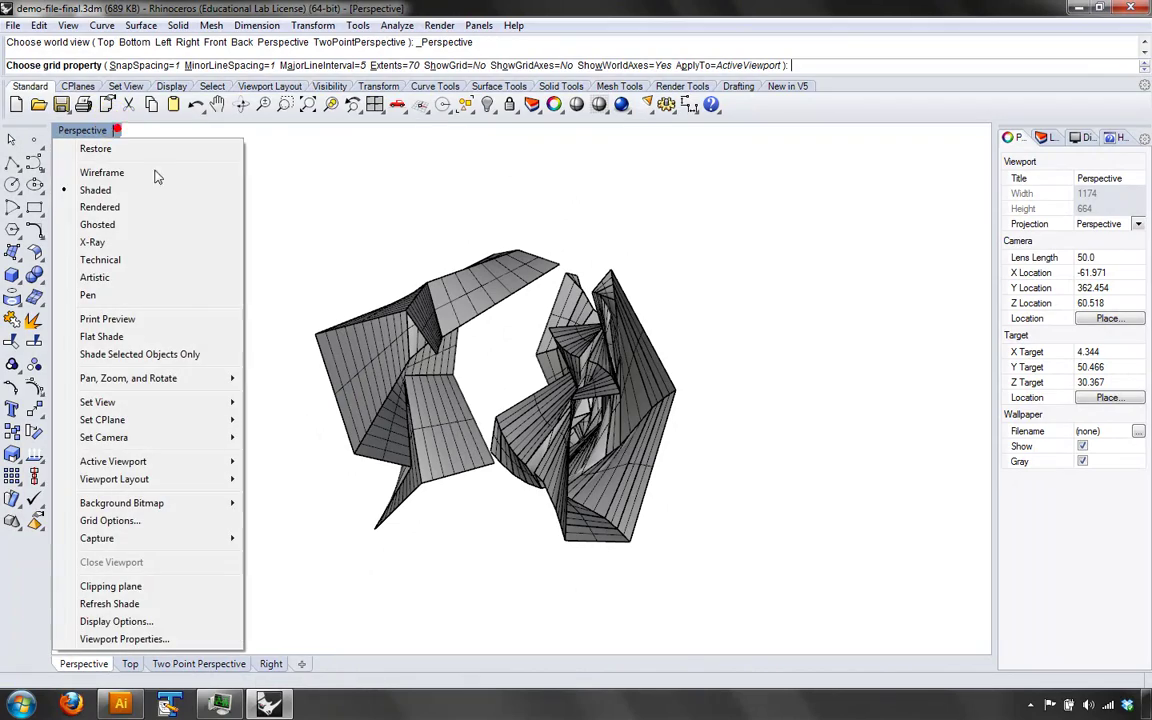
{"action": "mouse_move", "coordinate": [188, 400]}
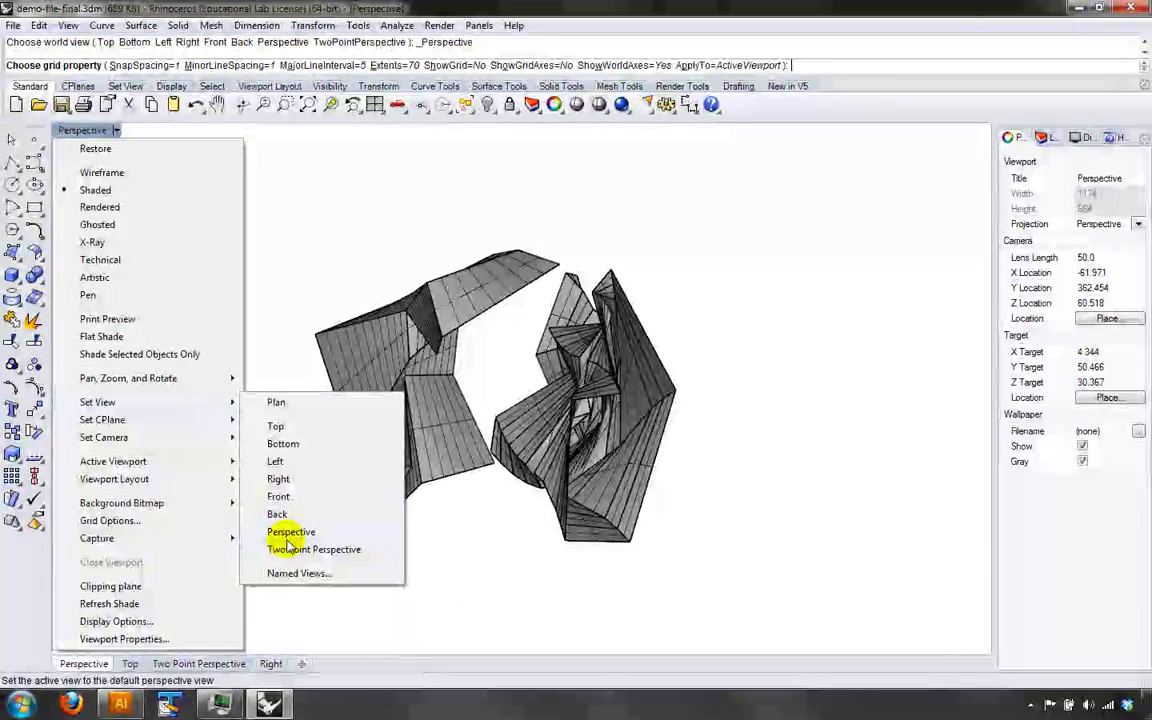
{"action": "left_click", "coordinate": [285, 548]}
{"action": "right_click_drag", "start_coordinate": [425, 533], "coordinate": [247, 483]}
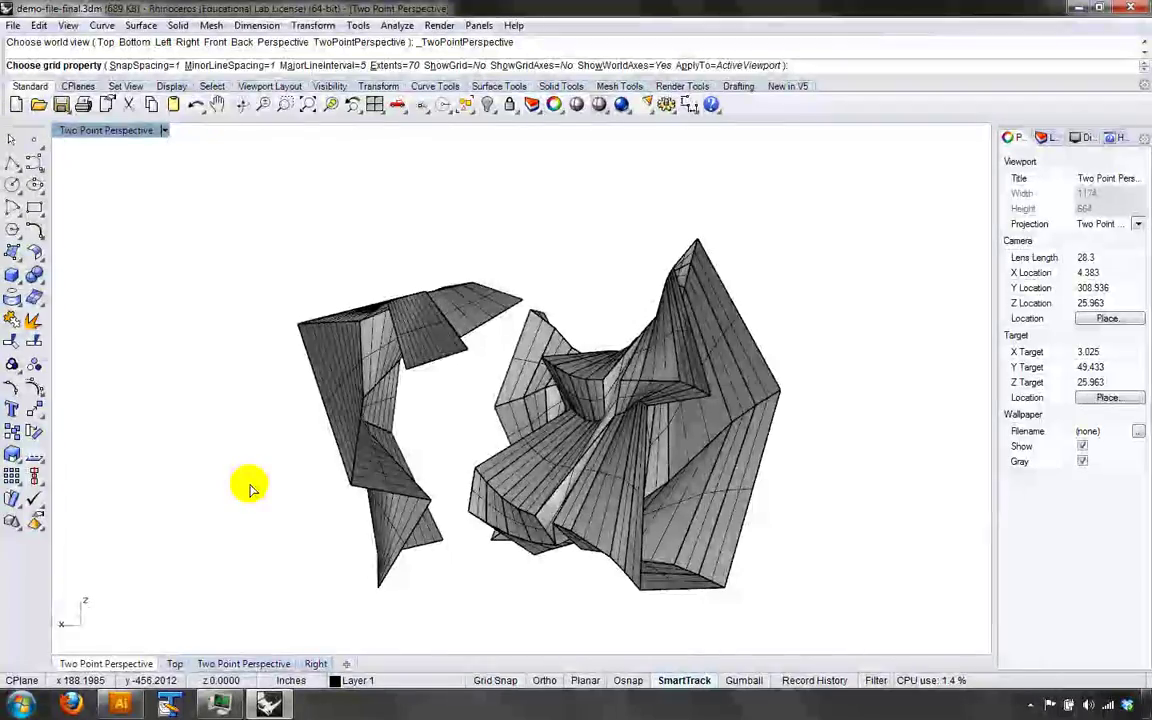
{"action": "right_click_drag", "start_coordinate": [250, 487], "coordinate": [530, 445]}
- Switch the Two Point Perspective viewport to Wireframe display and orbit back to face the lofts
{"action": "left_click", "coordinate": [165, 131]}
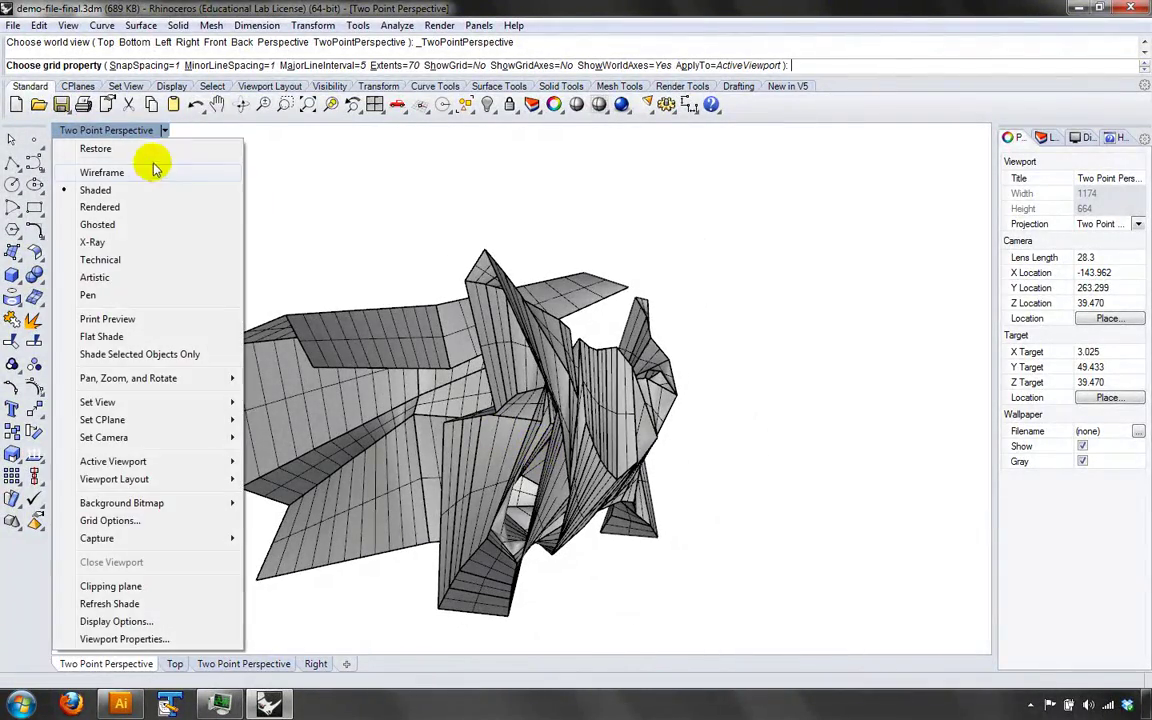
{"action": "left_click", "coordinate": [154, 170]}
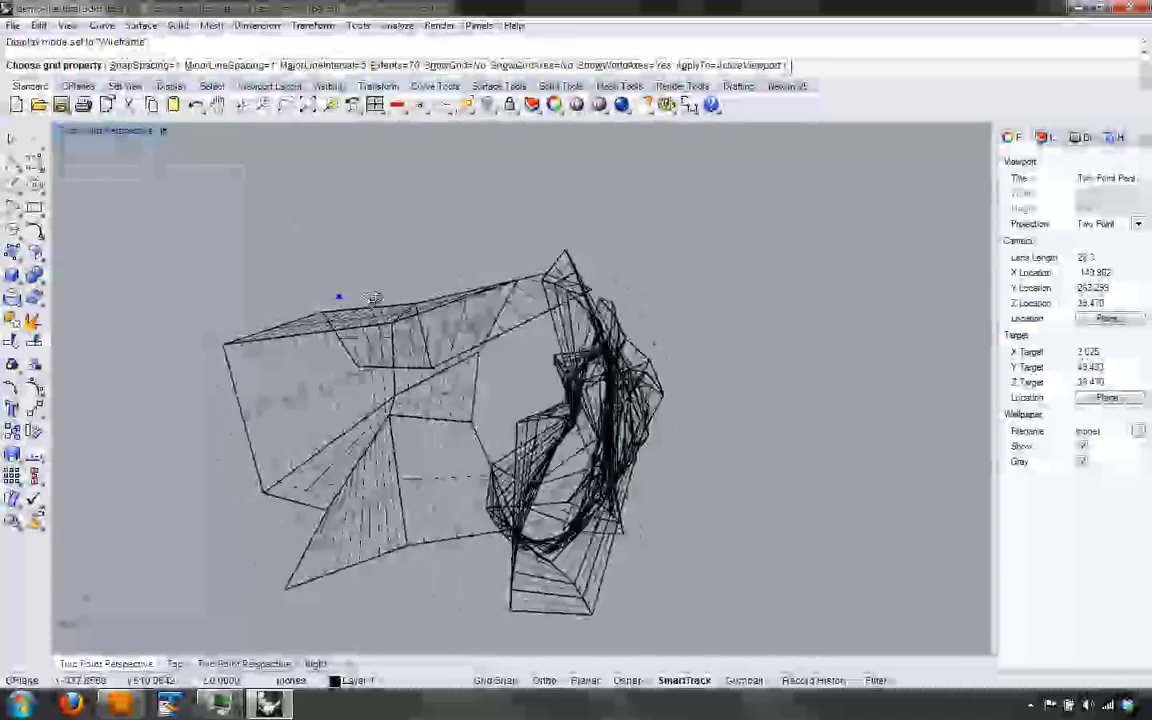
{"action": "right_click_drag", "start_coordinate": [373, 298], "coordinate": [421, 293]}
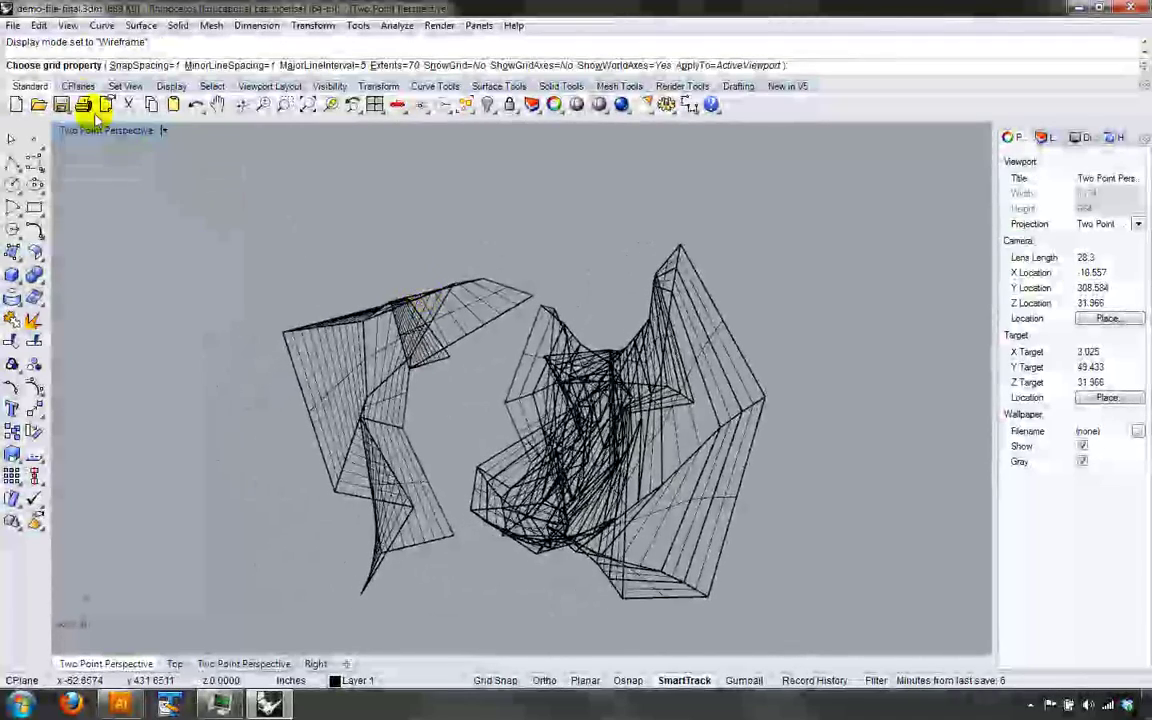
- Open the Wireframe display mode's options in the document properties
{"action": "left_click", "coordinate": [13, 26]}
{"action": "left_click", "coordinate": [60, 314]}
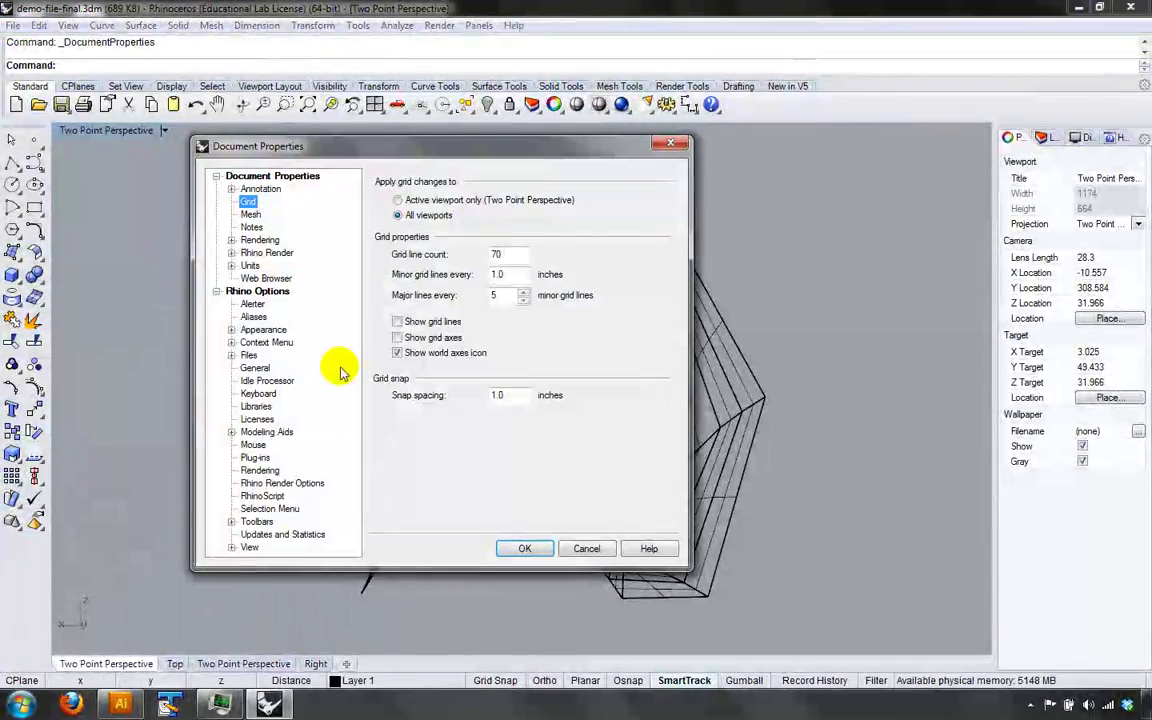
{"action": "left_click", "coordinate": [231, 547]}
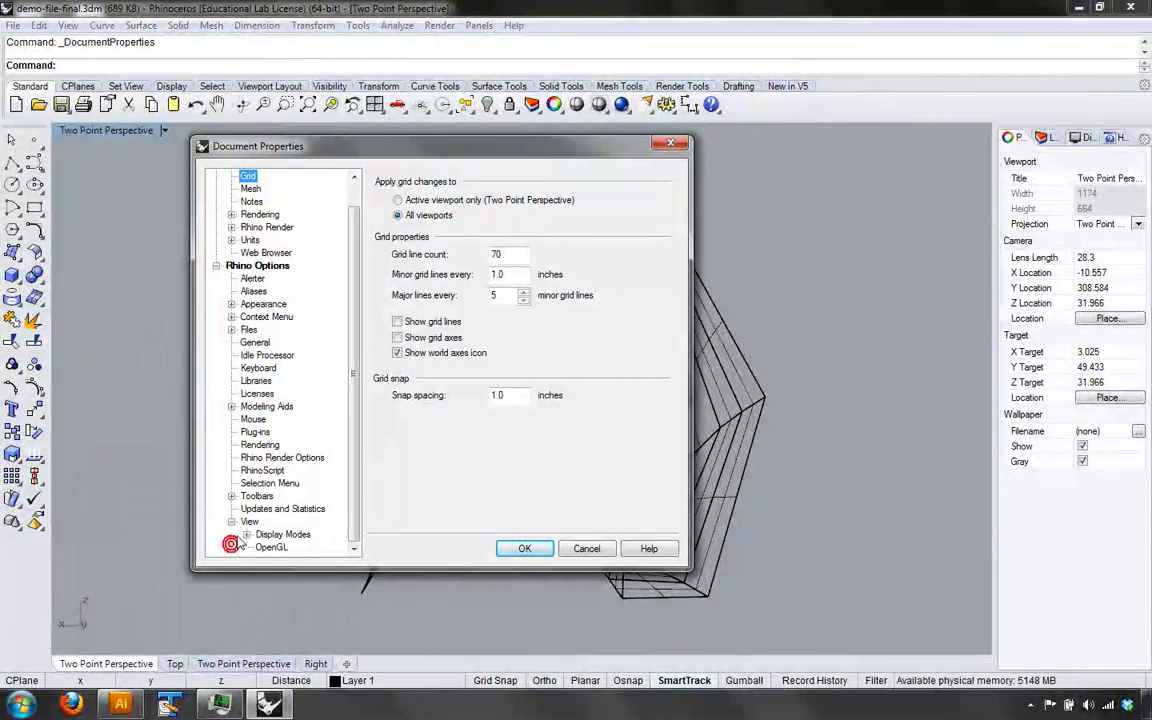
{"action": "left_click", "coordinate": [270, 534]}
{"action": "left_click", "coordinate": [402, 197]}
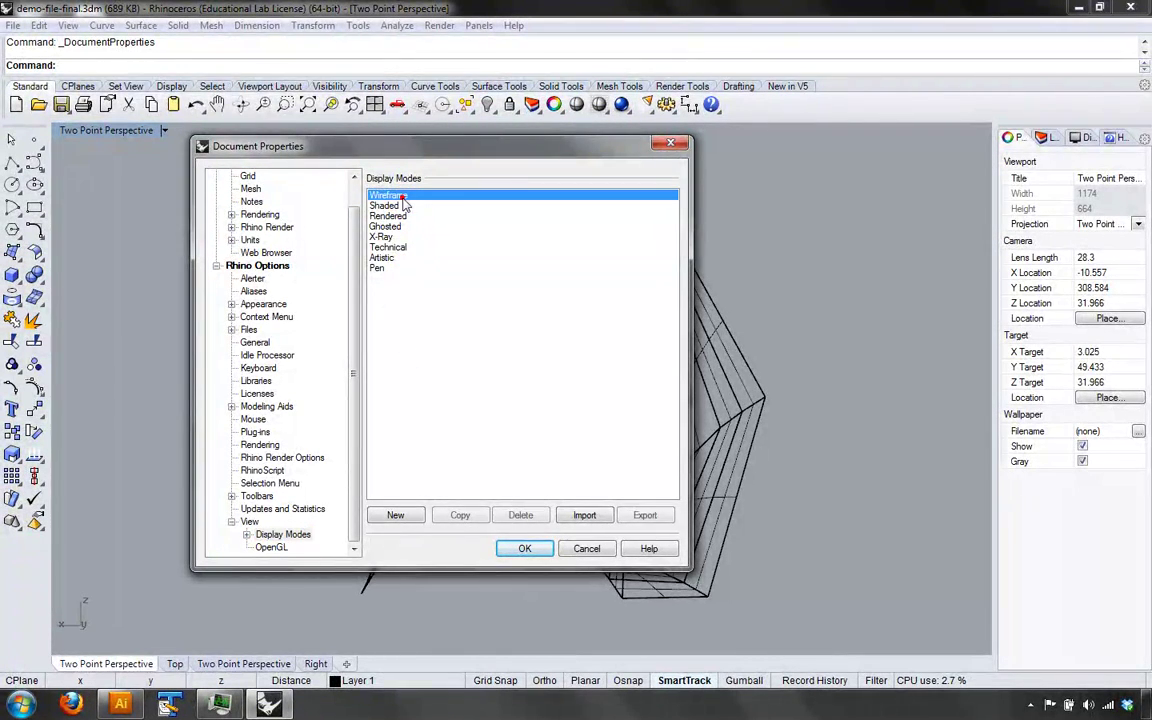
{"action": "left_click", "coordinate": [246, 534]}
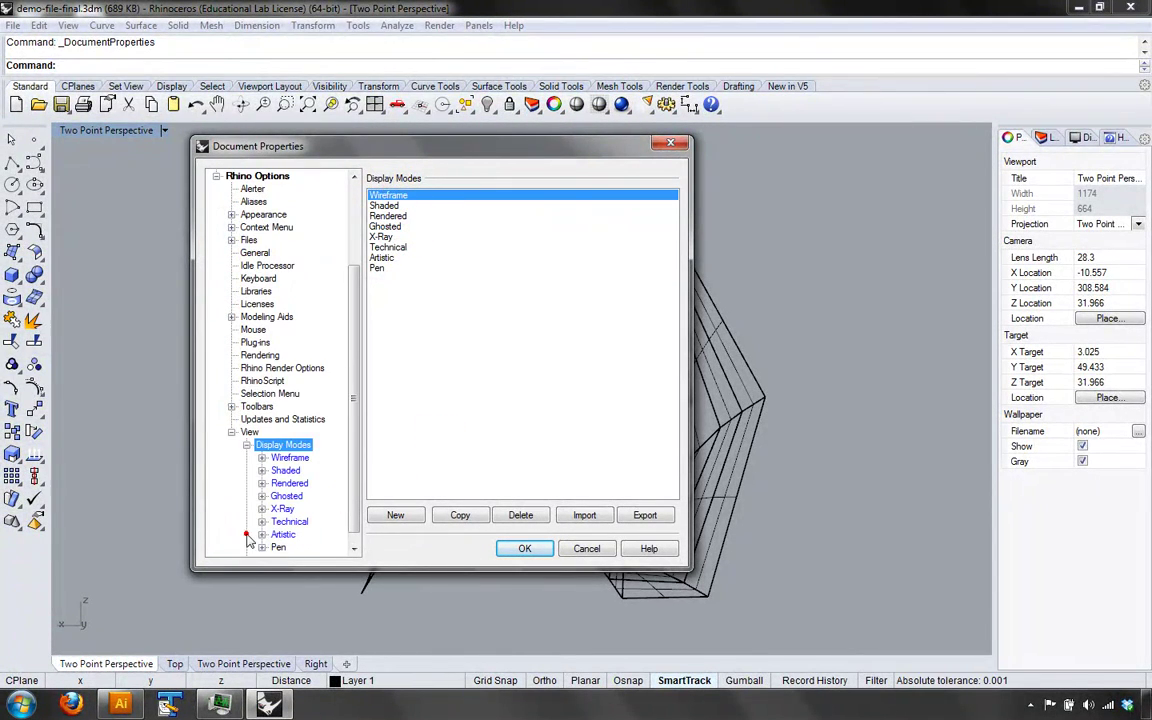
{"action": "left_click", "coordinate": [288, 457]}
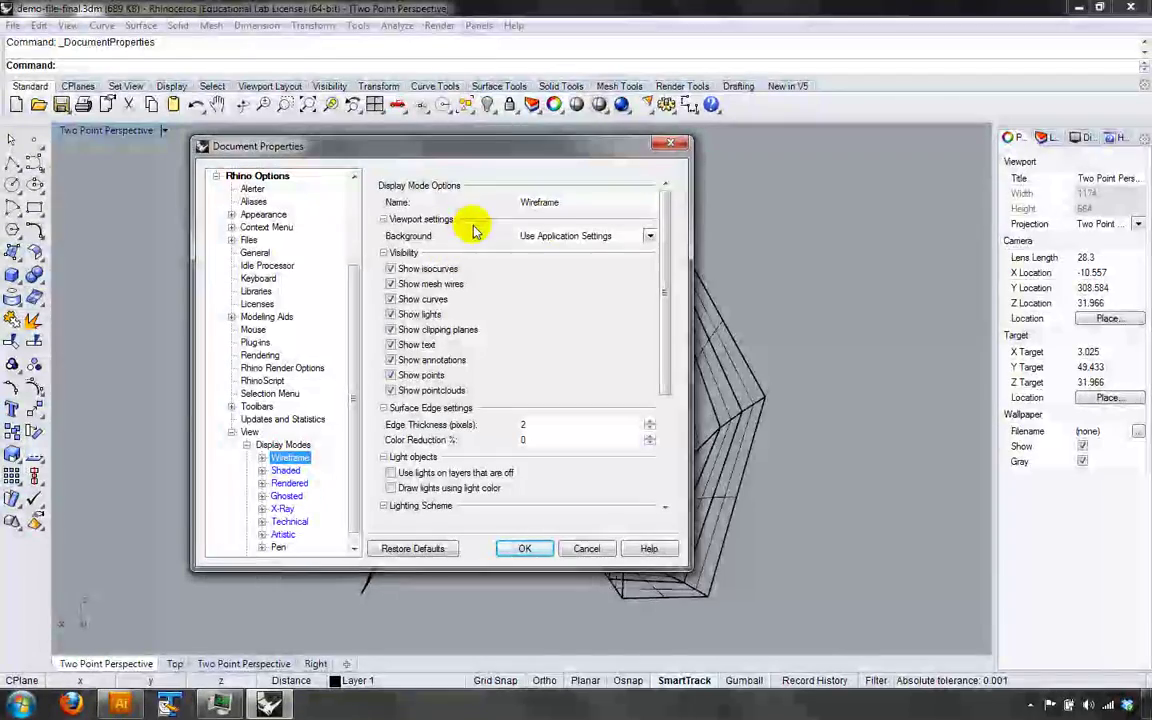
- Set the Wireframe display mode's background to a solid white color, apply it and inspect the lofts from around
{"action": "left_click", "coordinate": [549, 235]}
{"action": "left_click", "coordinate": [553, 258]}
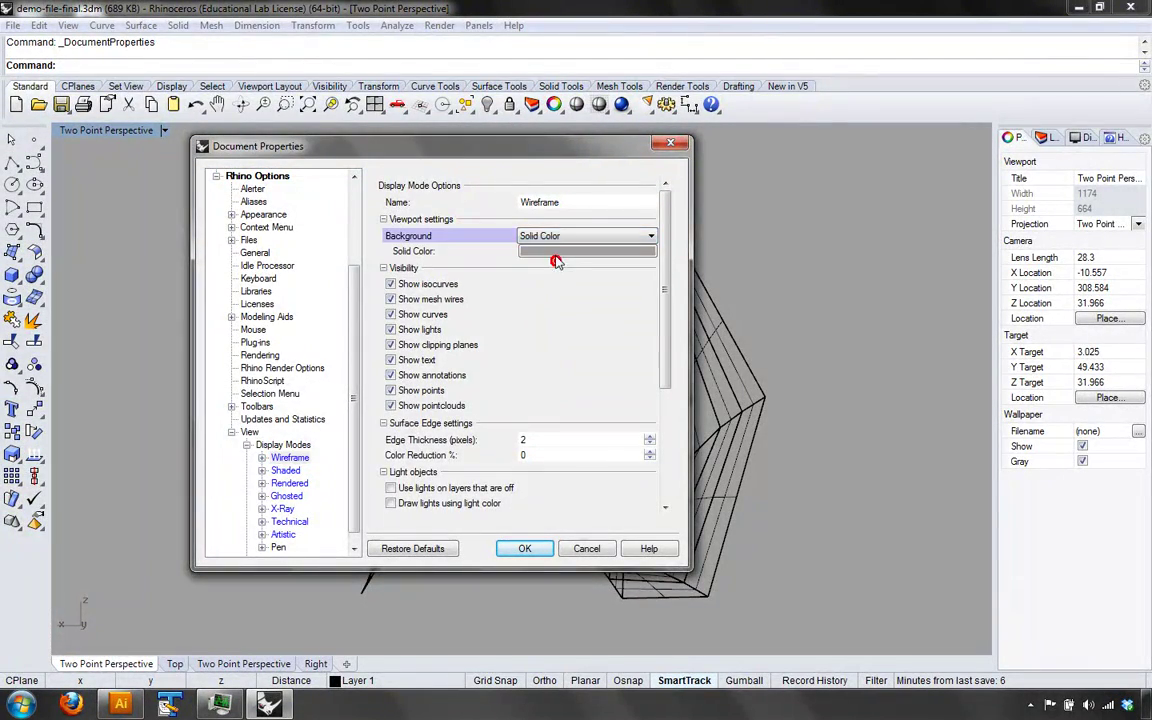
{"action": "left_click", "coordinate": [515, 250]}
{"action": "left_click", "coordinate": [318, 225]}
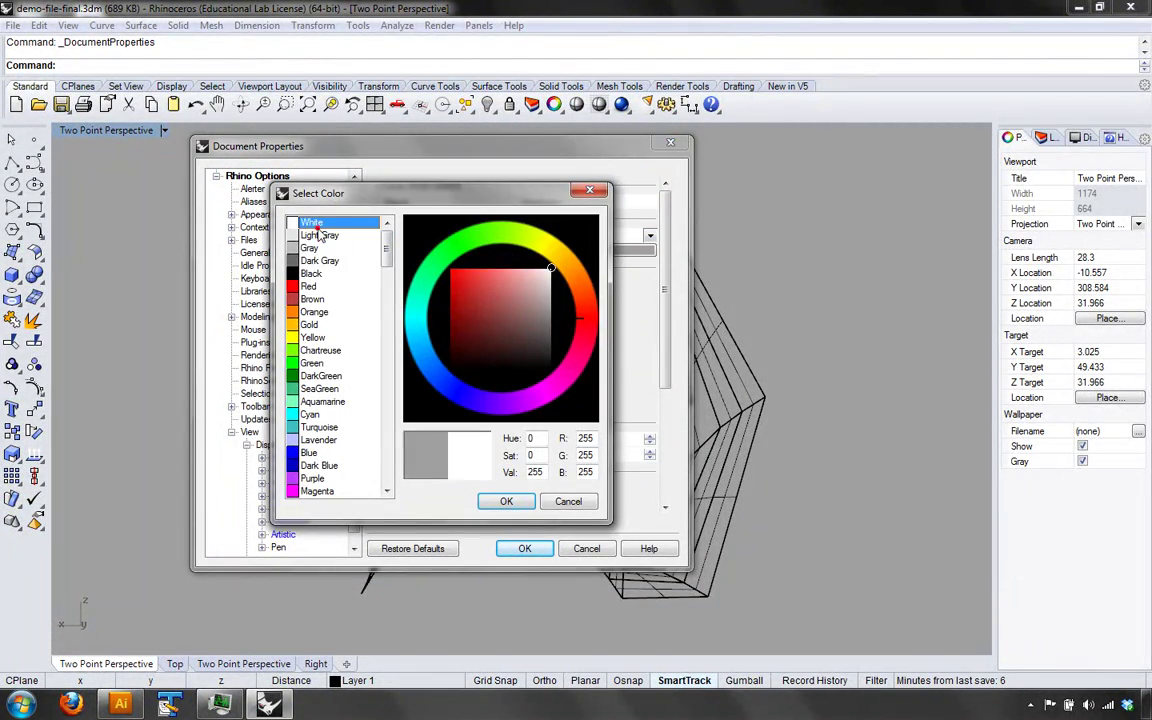
{"action": "left_click", "coordinate": [506, 501]}
{"action": "left_click", "coordinate": [524, 548]}
{"action": "right_click_drag", "start_coordinate": [560, 520], "coordinate": [855, 491]}
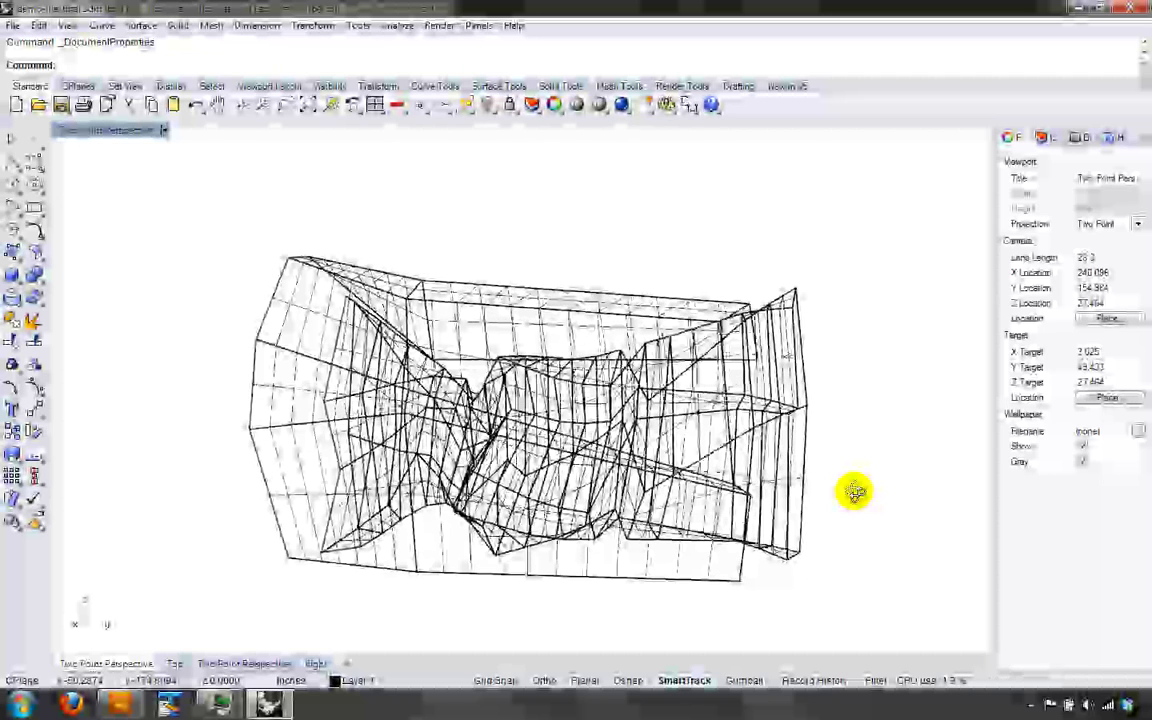
{"action": "right_click_drag", "start_coordinate": [855, 491], "coordinate": [668, 489]}
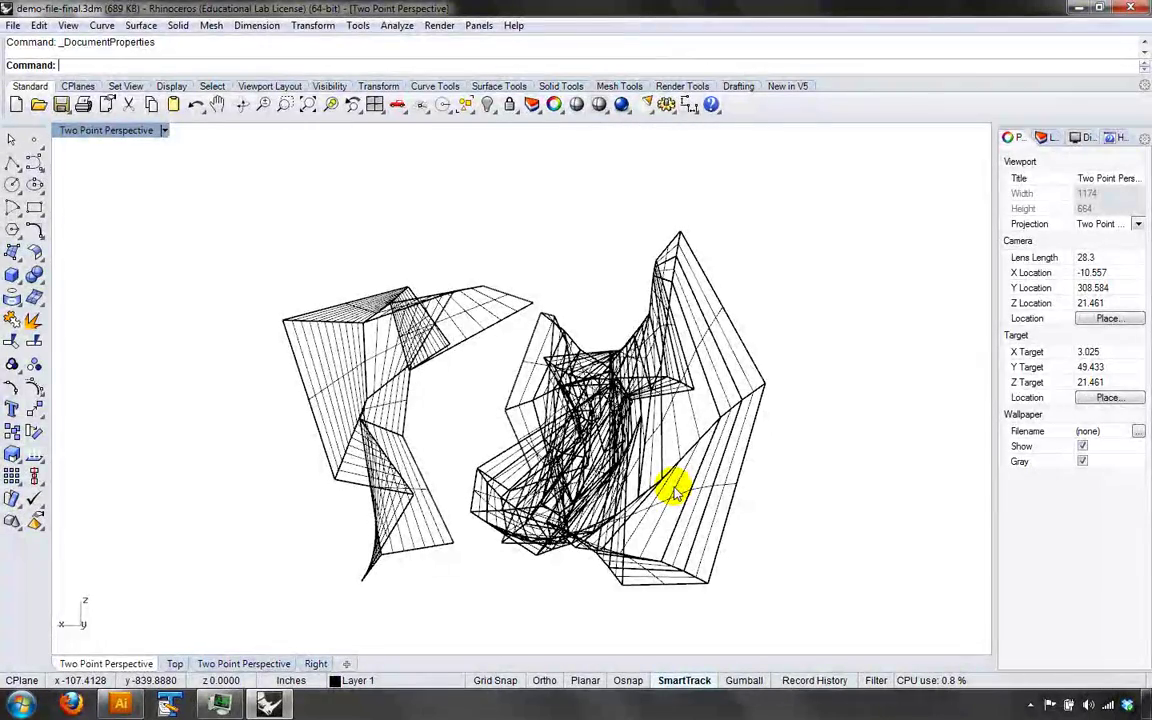
- View the wireframe lofts in the Top, Right and Left parallel views and return to Top
{"action": "key", "text": "ctrl+F1"}
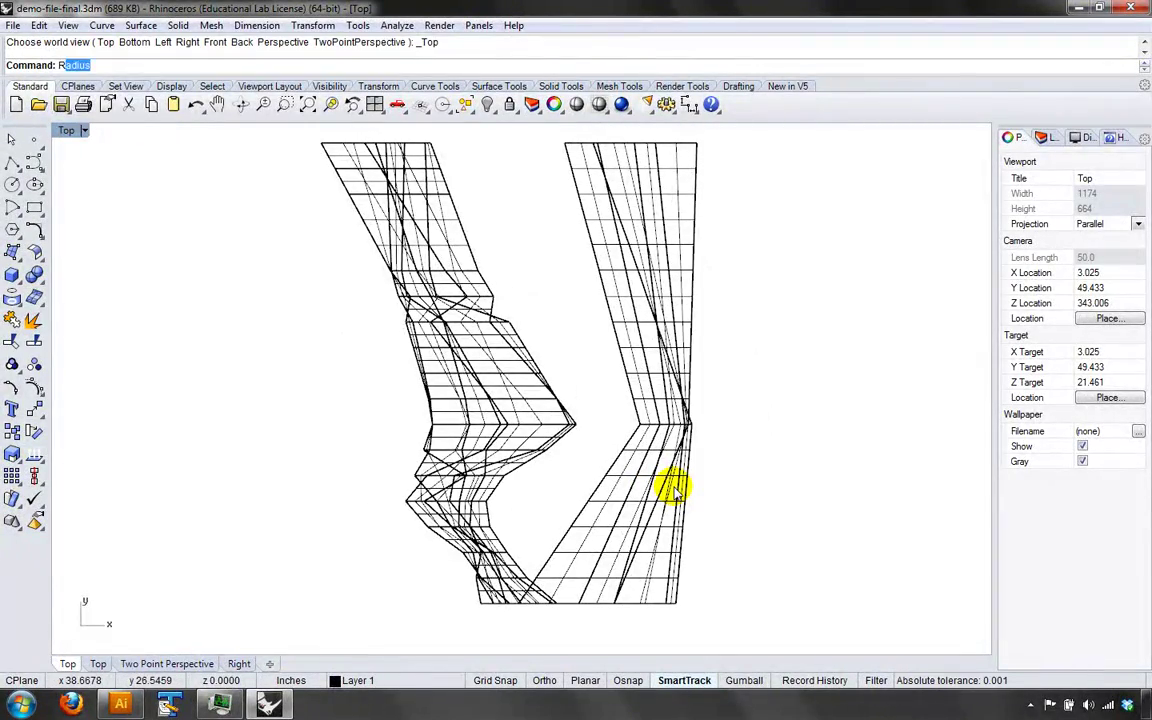
{"action": "type", "text": "ight"}
{"action": "key", "text": "Return"}
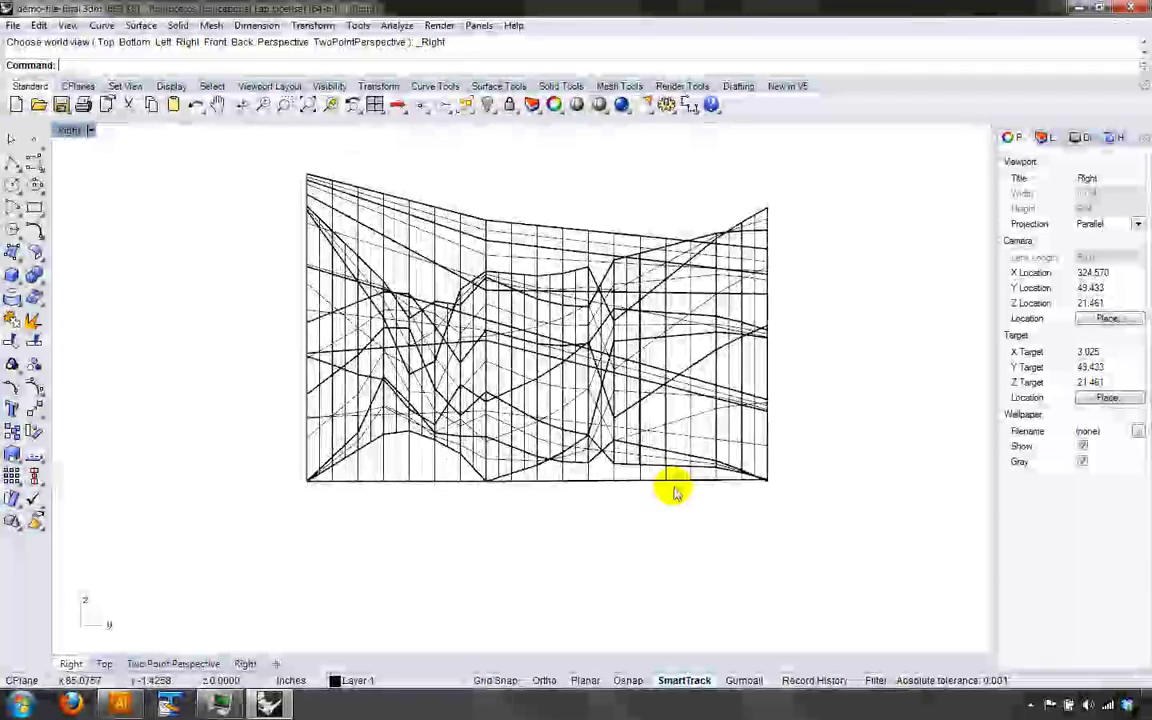
{"action": "type", "text": "Left"}
{"action": "key", "text": "Return"}
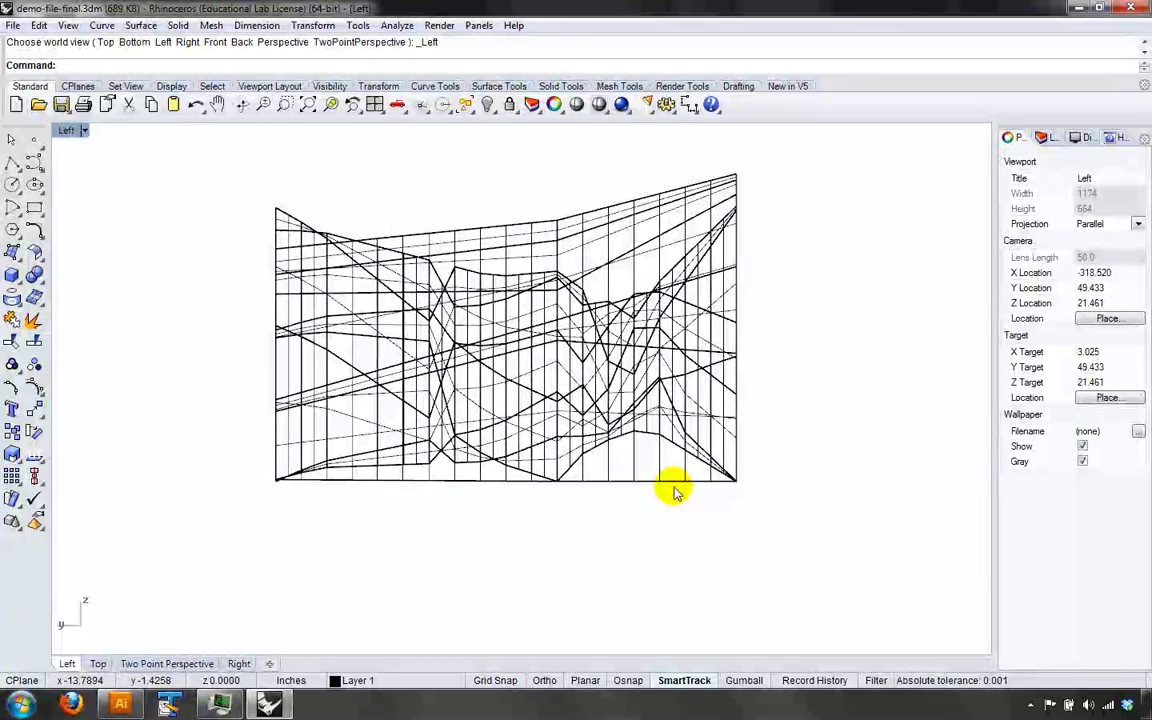
{"action": "key", "text": "Return"}
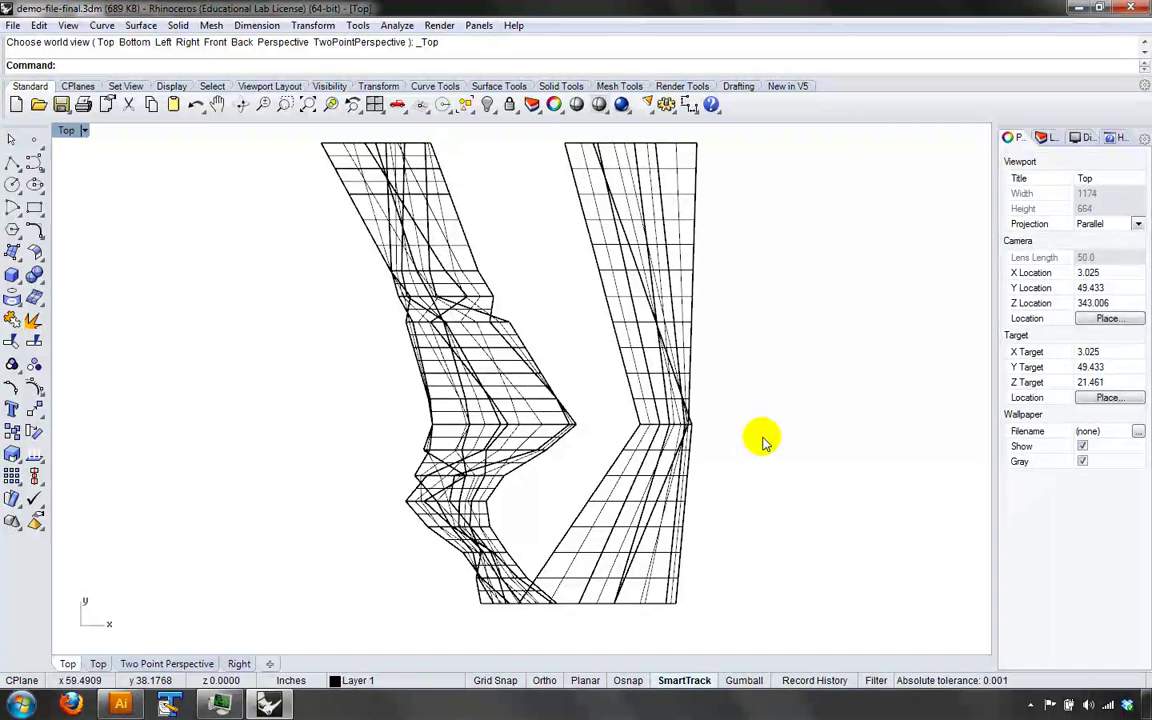
- Set the active viewport back to Two Point Perspective and frame both wireframe lofts close up from a new angle
{"action": "left_click", "coordinate": [70, 131]}
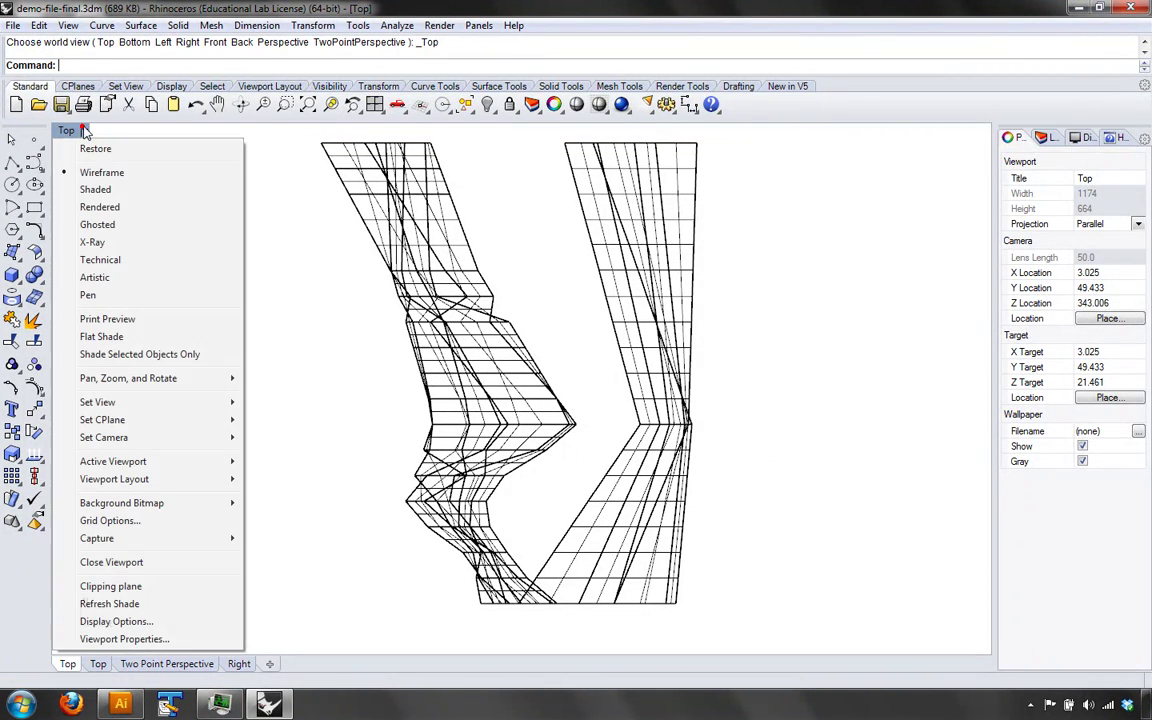
{"action": "left_click", "coordinate": [152, 401]}
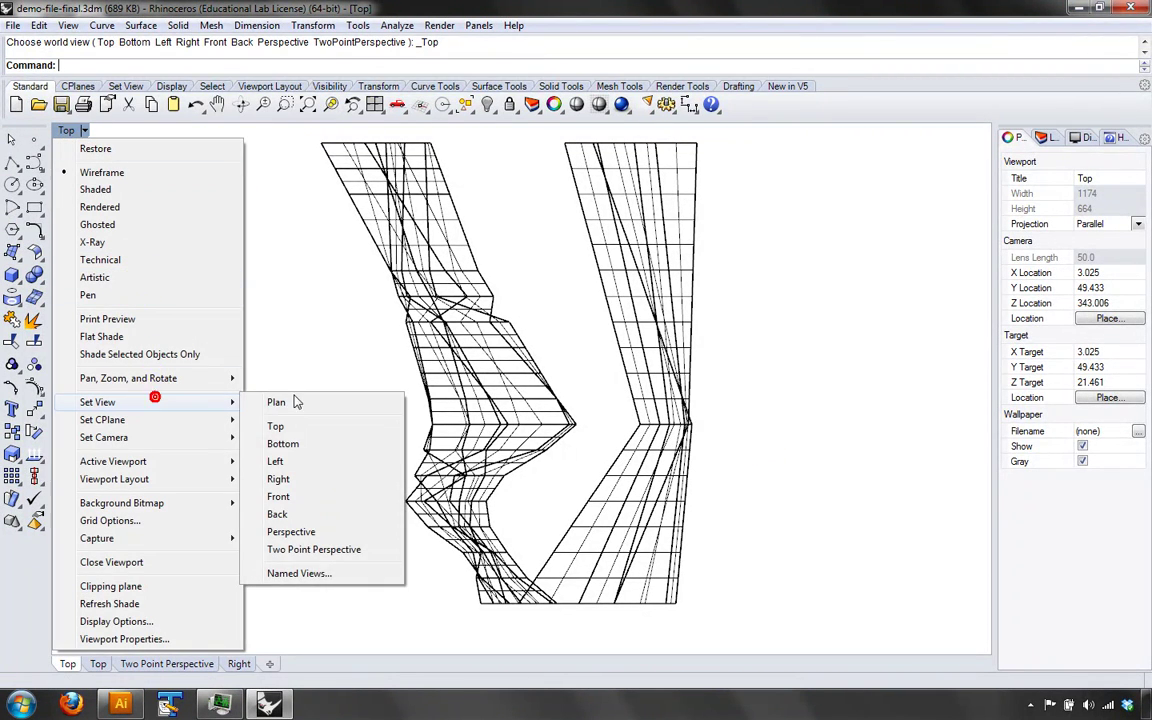
{"action": "left_click", "coordinate": [334, 549]}
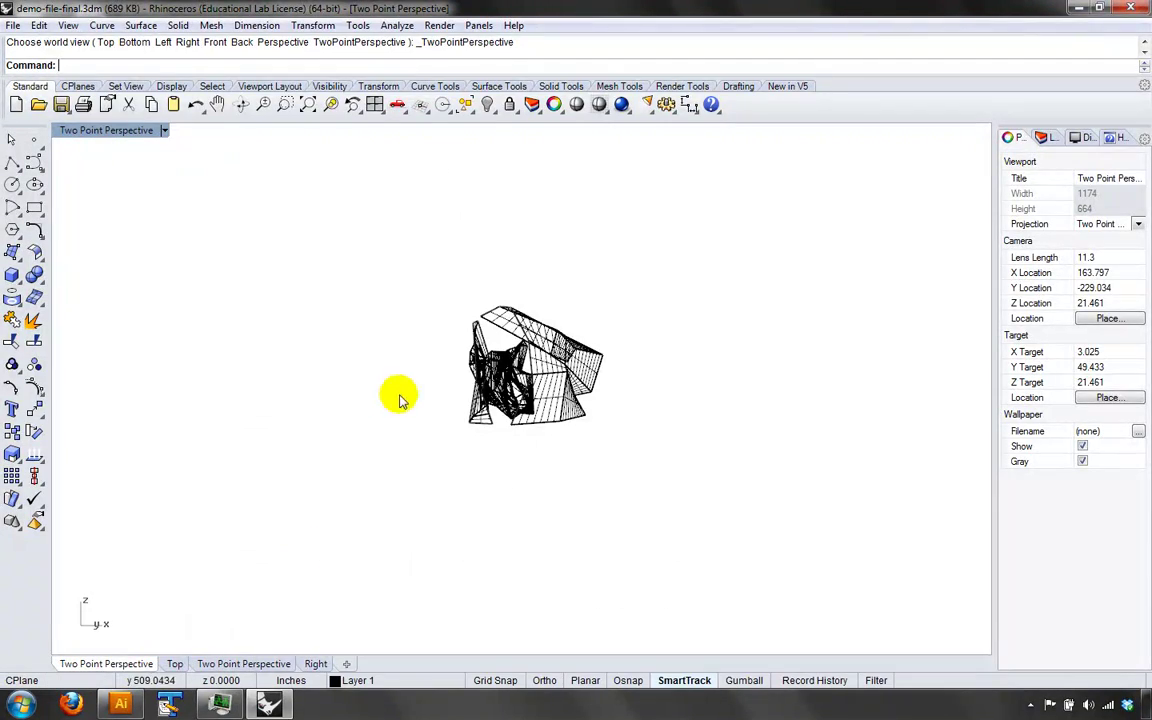
{"action": "right_click_drag", "start_coordinate": [398, 393], "coordinate": [587, 455]}
{"action": "scroll", "coordinate": [549, 440], "scroll_direction": "up", "scroll_amount": 10}
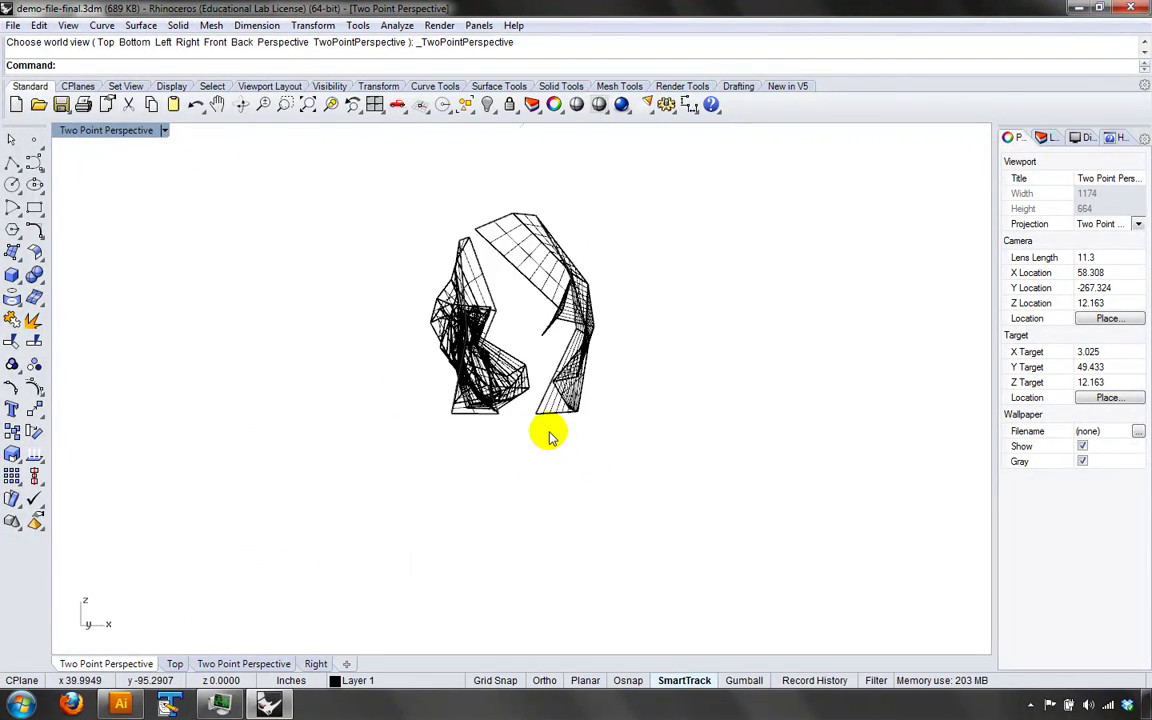
{"action": "right_click_drag", "start_coordinate": [549, 383], "coordinate": [490, 476]}
{"action": "scroll", "coordinate": [597, 465], "scroll_direction": "down", "scroll_amount": 4}
{"action": "right_click_drag", "start_coordinate": [663, 477], "coordinate": [430, 465]}
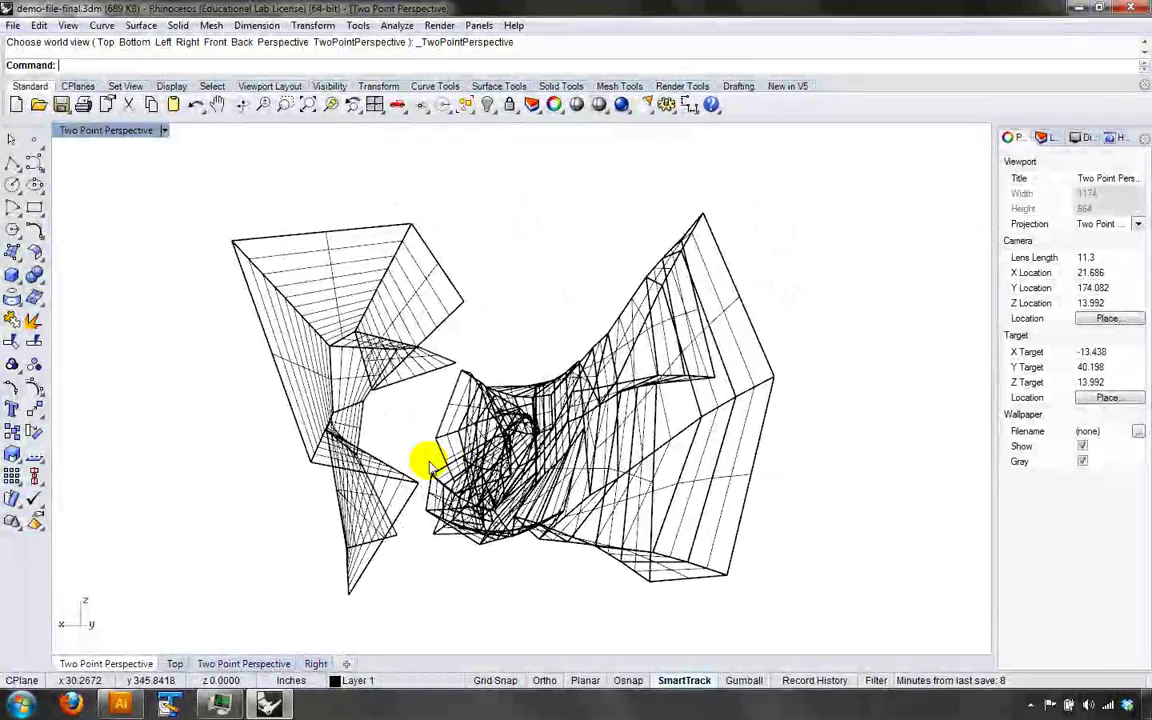